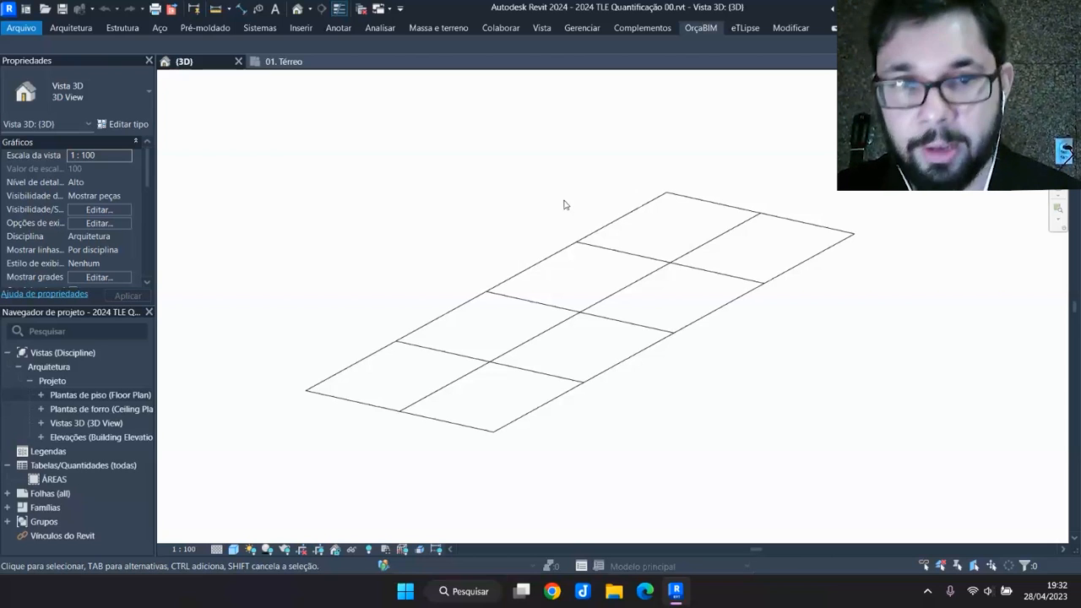
{"action": "middle_click_drag", "start_coordinate": [572, 306], "coordinate": [618, 307]}
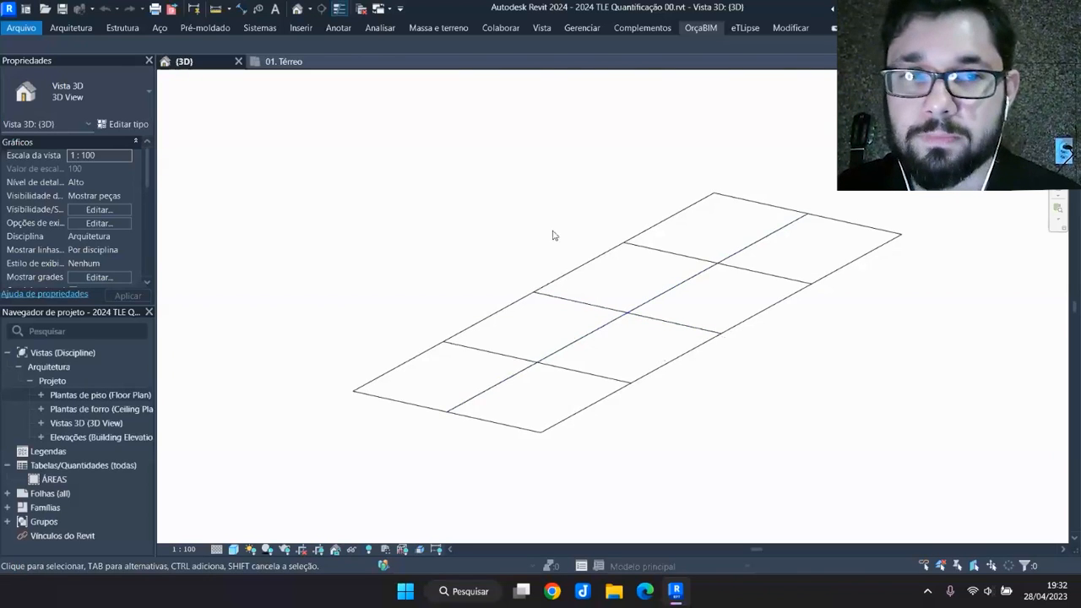
{"action": "middle_click_drag", "start_coordinate": [556, 234], "coordinate": [631, 254]}
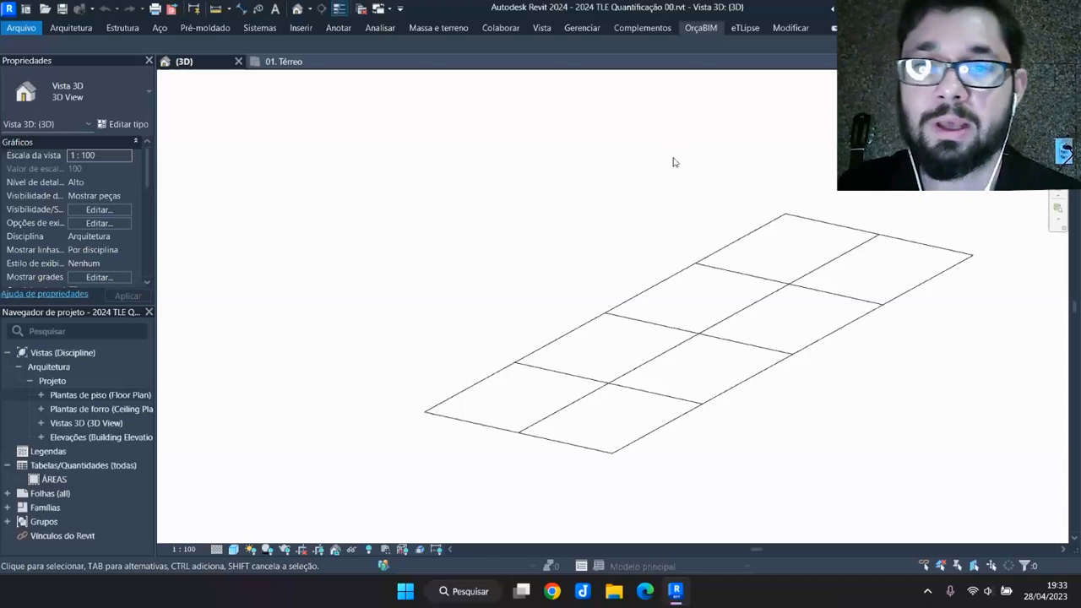
{"action": "middle_click_drag", "start_coordinate": [701, 253], "coordinate": [723, 257]}
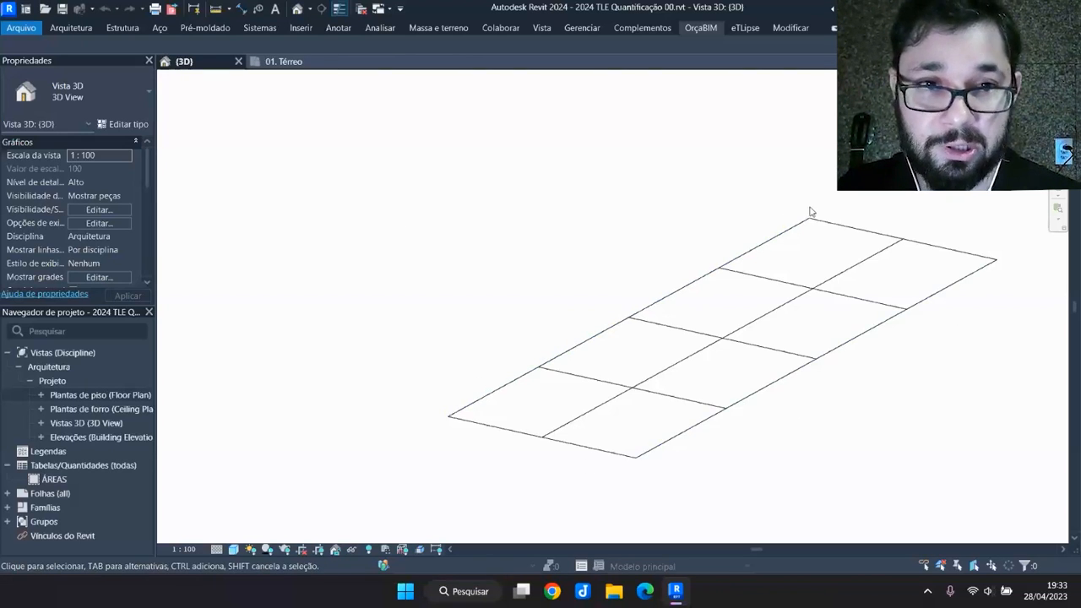
Examine rooms A 01 to A 08 and their separation lines in the 01. Térreo floor plan
{"action": "left_click", "coordinate": [289, 66]}
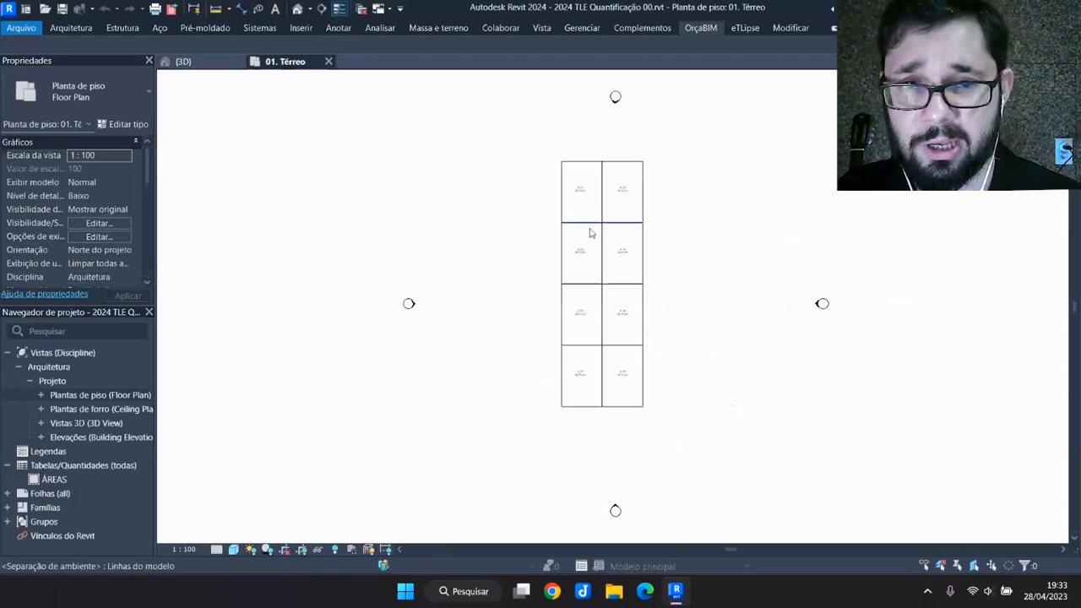
{"action": "scroll", "coordinate": [661, 316], "scroll_direction": "up", "scroll_amount": 2}
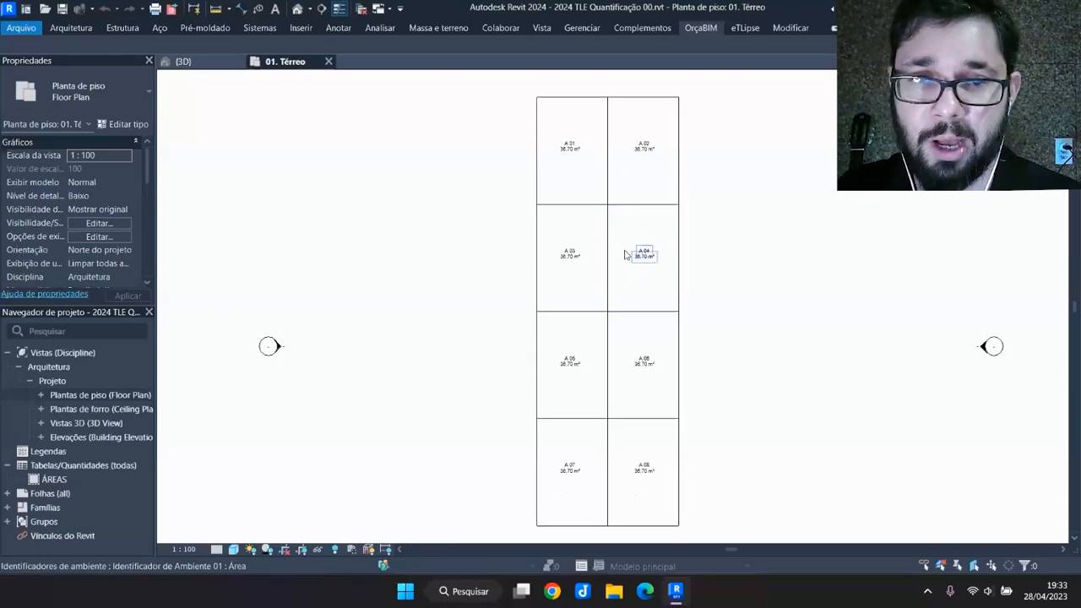
{"action": "scroll", "coordinate": [665, 224], "scroll_direction": "up", "scroll_amount": 2}
{"action": "middle_click_drag", "start_coordinate": [666, 224], "coordinate": [661, 325]}
{"action": "scroll", "coordinate": [561, 211], "scroll_direction": "up", "scroll_amount": 2}
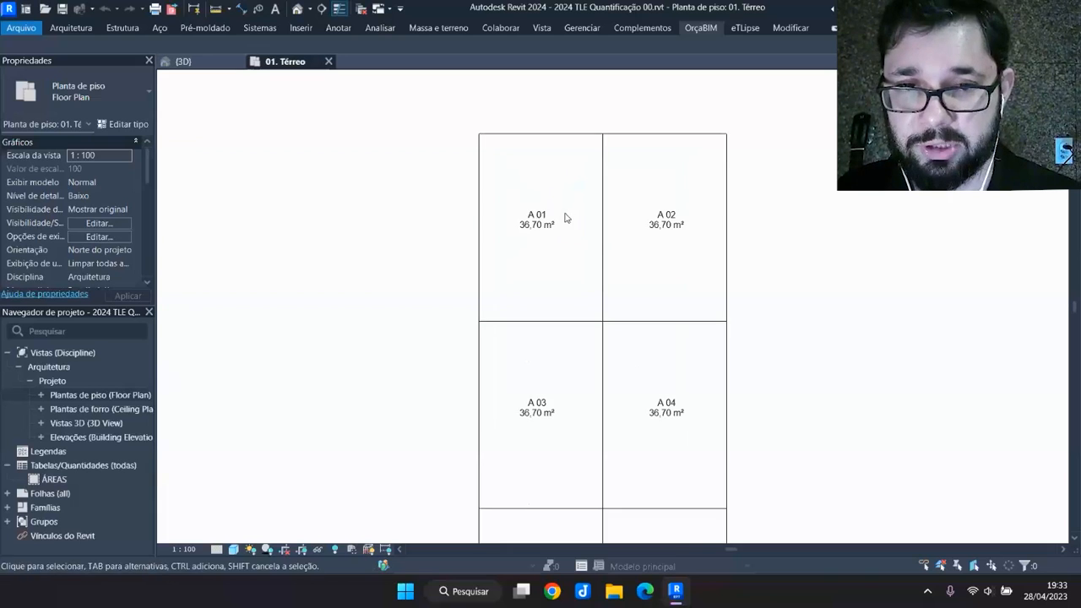
{"action": "scroll", "coordinate": [506, 218], "scroll_direction": "up", "scroll_amount": 2}
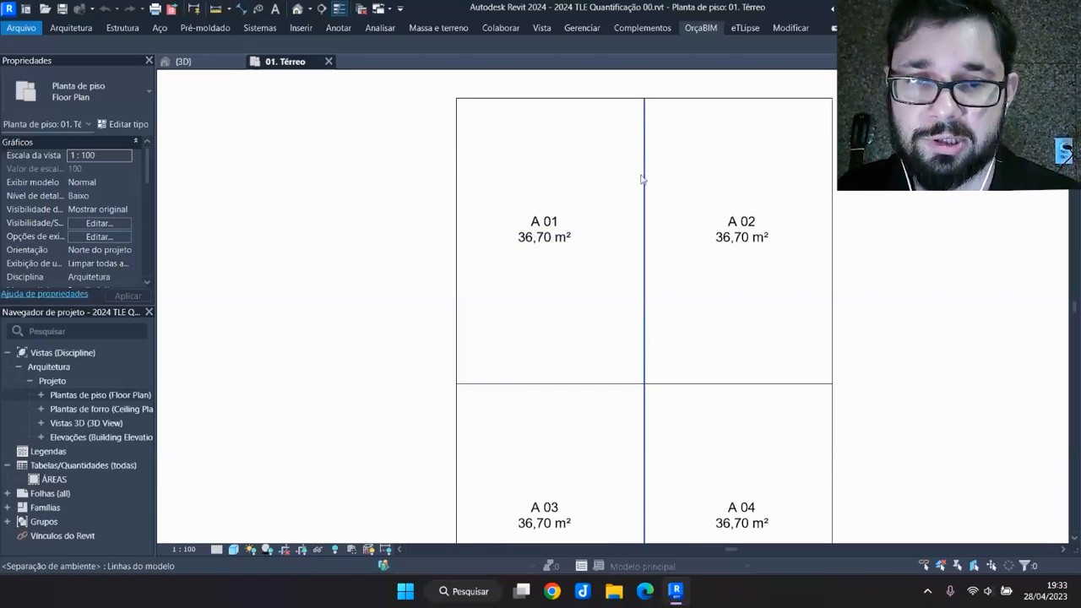
{"action": "left_click", "coordinate": [648, 292]}
{"action": "middle_click_drag", "start_coordinate": [682, 342], "coordinate": [616, 380]}
{"action": "scroll", "coordinate": [616, 380], "scroll_direction": "down", "scroll_amount": 1}
{"action": "left_click", "coordinate": [772, 366]}
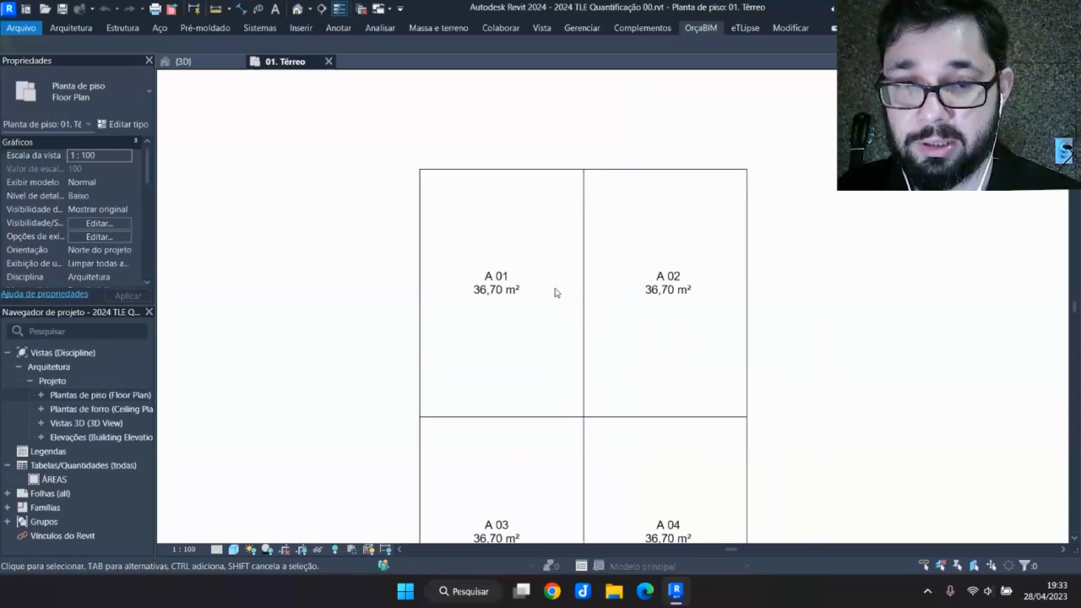
{"action": "middle_click_drag", "start_coordinate": [543, 272], "coordinate": [560, 210]}
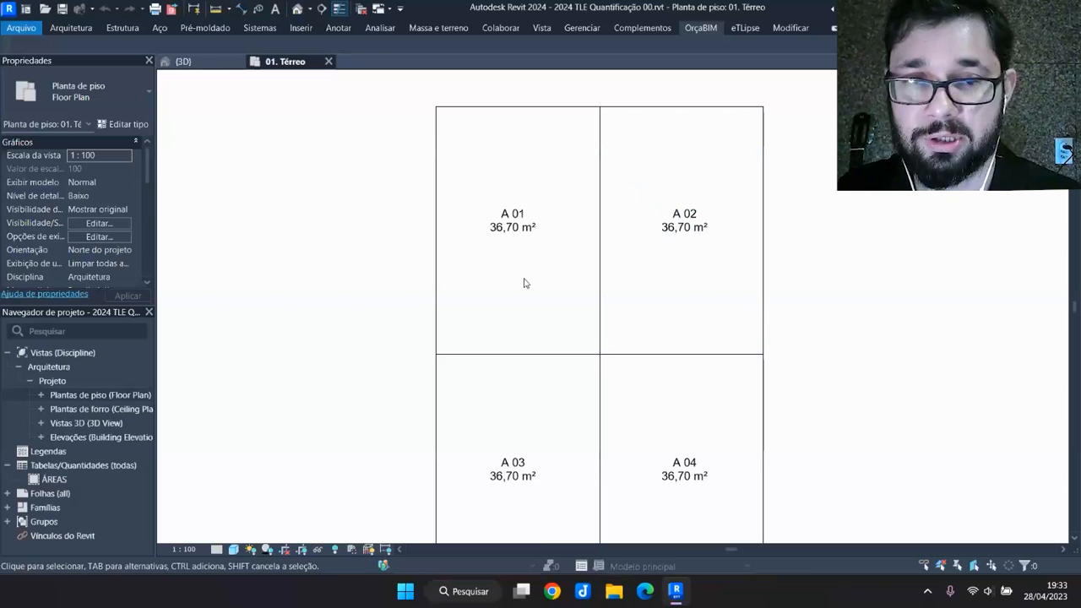
{"action": "scroll", "coordinate": [521, 234], "scroll_direction": "down", "scroll_amount": 1}
{"action": "middle_click_drag", "start_coordinate": [599, 473], "coordinate": [592, 255]}
{"action": "middle_click_drag", "start_coordinate": [658, 443], "coordinate": [633, 174]}
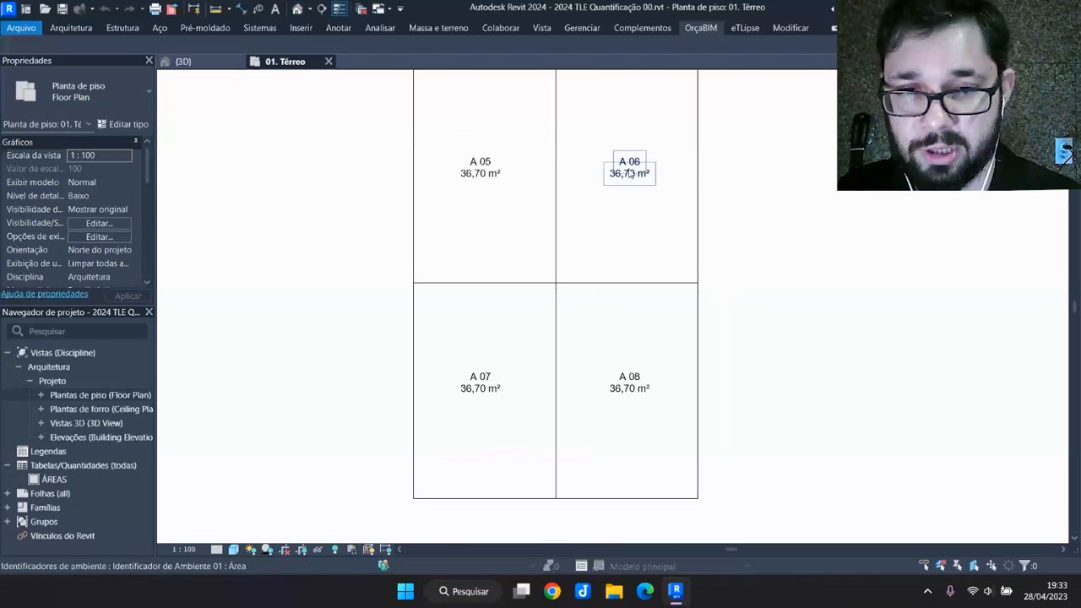
Return to the 3D view and open the eTLipse TL Walls tool, arranging its window and the model side by side
{"action": "left_click", "coordinate": [183, 61]}
{"action": "left_click", "coordinate": [749, 27]}
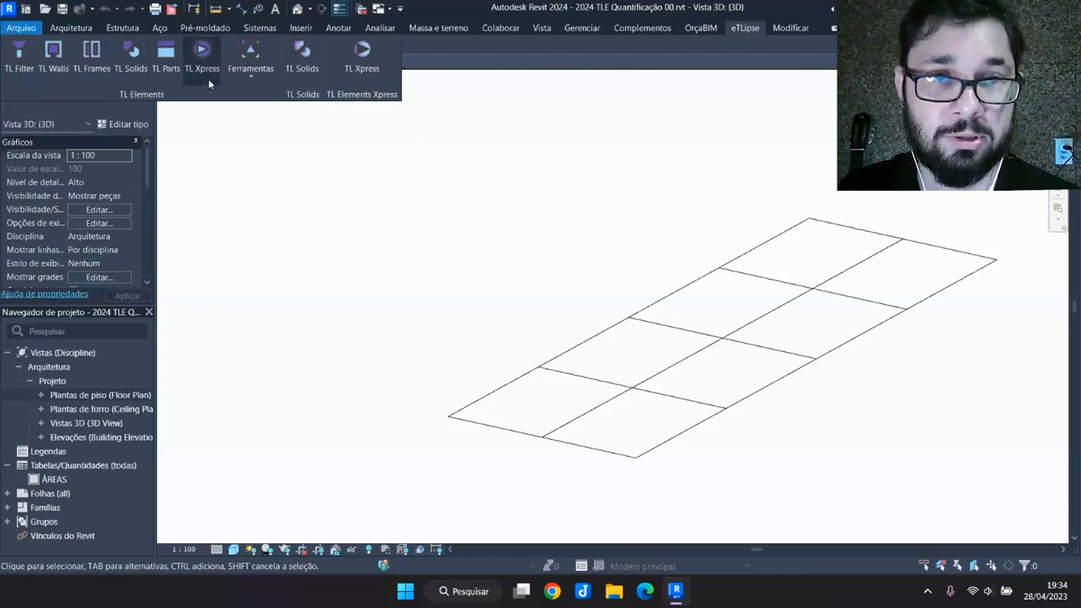
{"action": "left_click", "coordinate": [58, 58]}
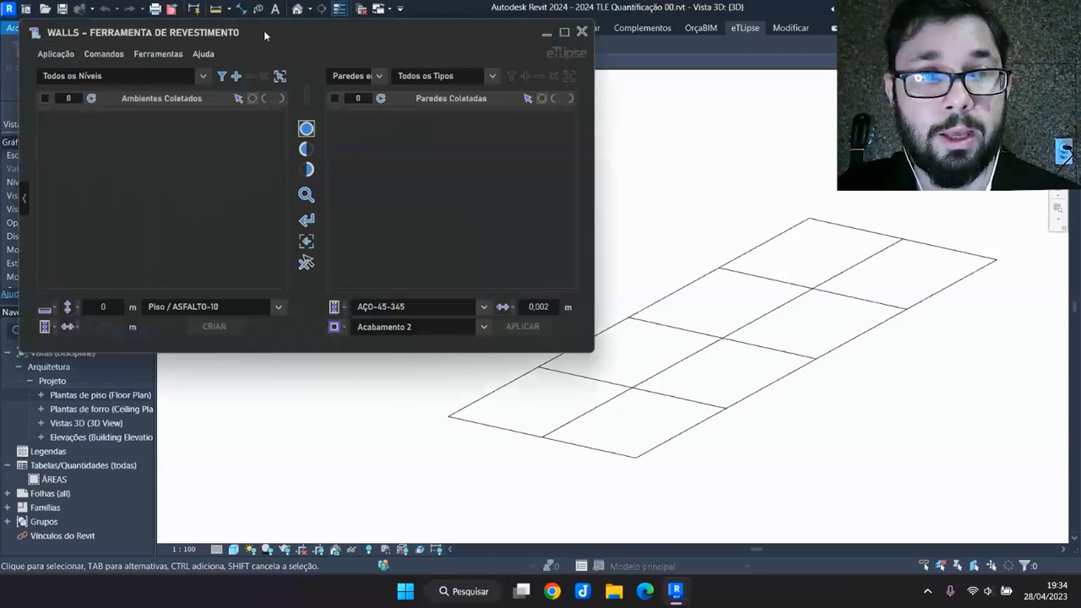
{"action": "mouse_move", "coordinate": [263, 31]}
{"action": "left_mouse_down"}
{"action": "mouse_move", "coordinate": [252, 42]}
{"action": "mouse_move", "coordinate": [249, 34]}
{"action": "left_mouse_up"}
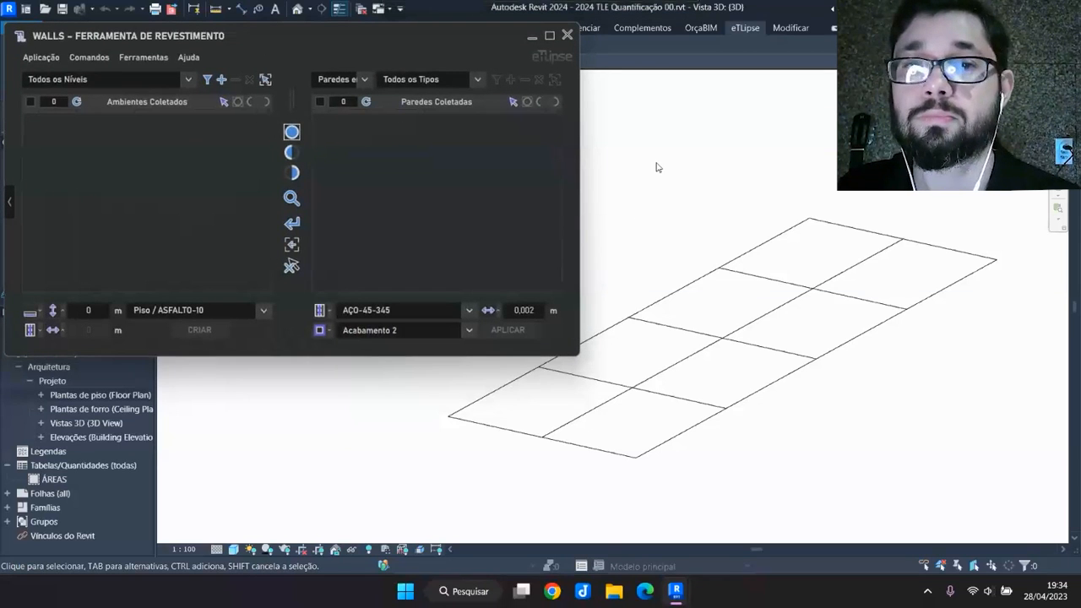
{"action": "left_click_drag", "start_coordinate": [408, 35], "coordinate": [406, 56]}
{"action": "middle_click_drag", "start_coordinate": [779, 285], "coordinate": [881, 330]}
{"action": "scroll", "coordinate": [856, 308], "scroll_direction": "down", "scroll_amount": 1}
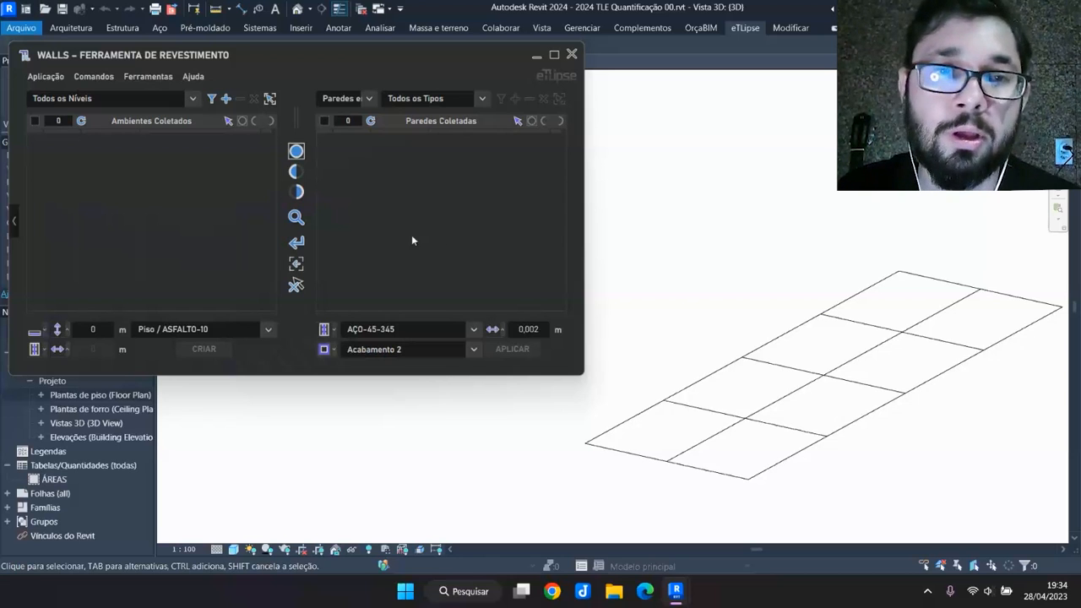
Collect the rooms of all levels in the Walls tool and widen the level column of the room list
{"action": "left_click", "coordinate": [212, 99]}
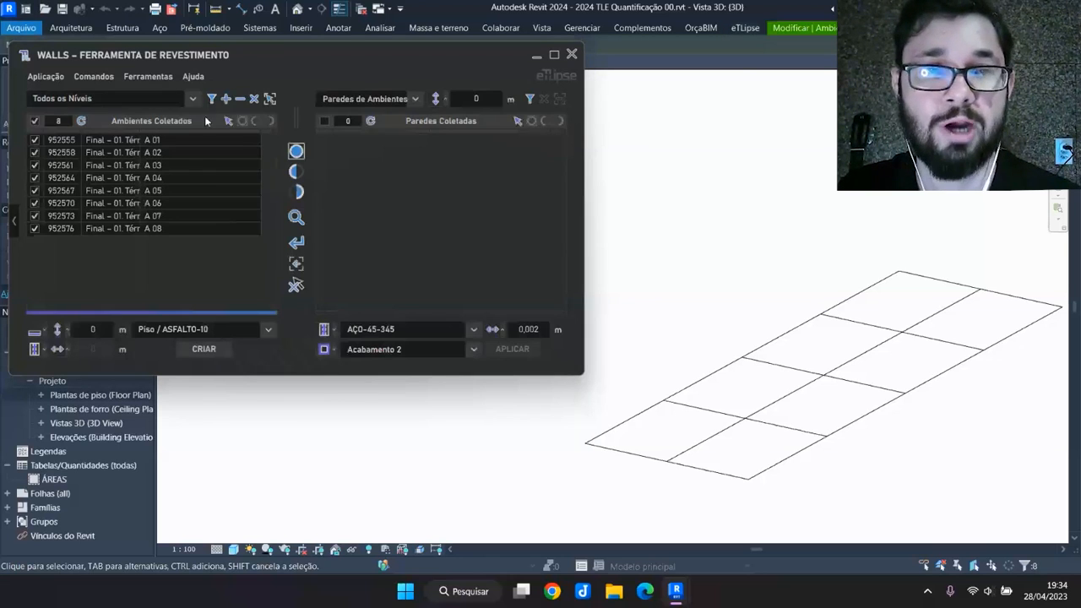
{"action": "left_click", "coordinate": [117, 96]}
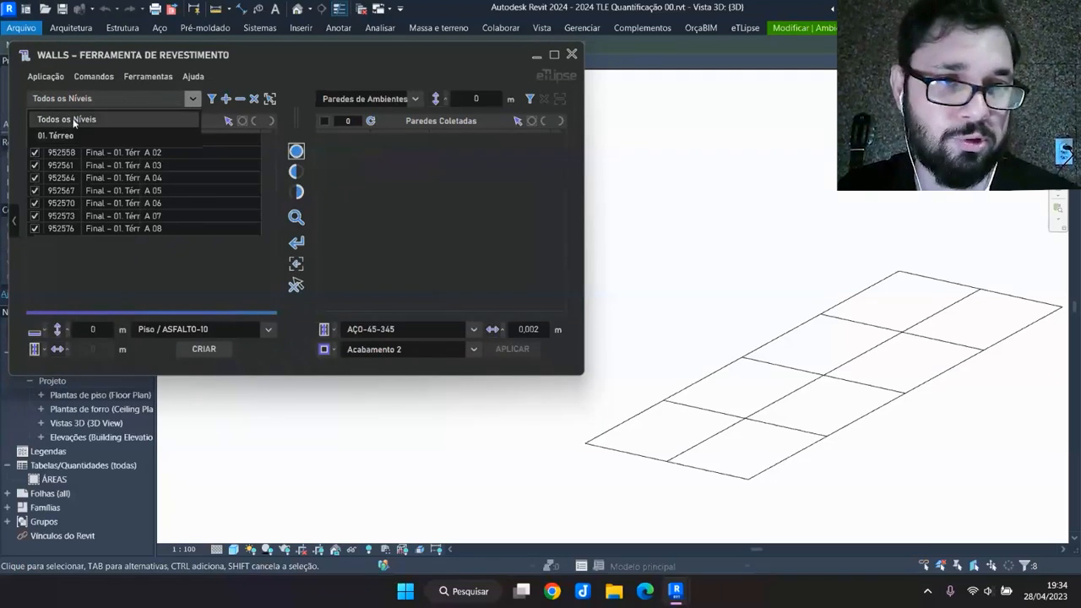
{"action": "left_click", "coordinate": [282, 65]}
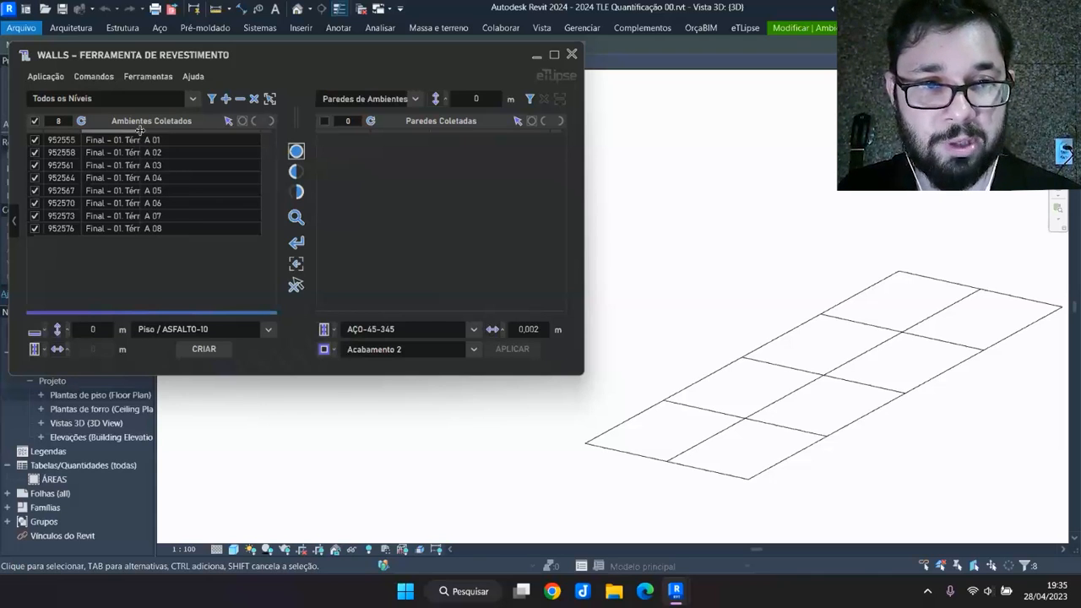
{"action": "left_click_drag", "start_coordinate": [141, 132], "coordinate": [162, 133]}
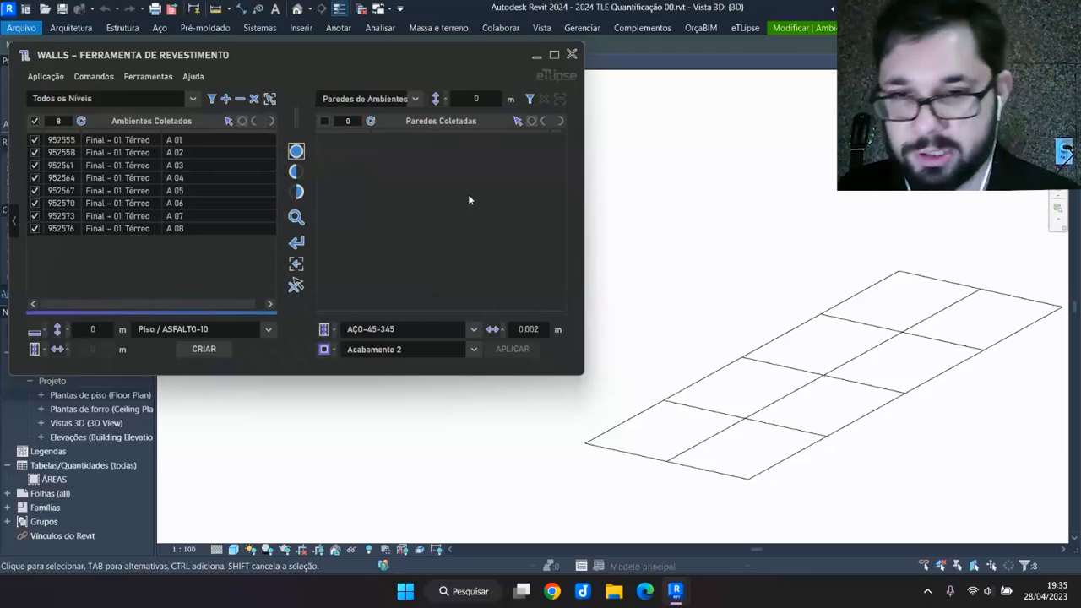
Switch the wall source to Linhas de Ambientes and collect the boundary lines of all rooms, keeping every line checked
{"action": "left_click", "coordinate": [415, 99]}
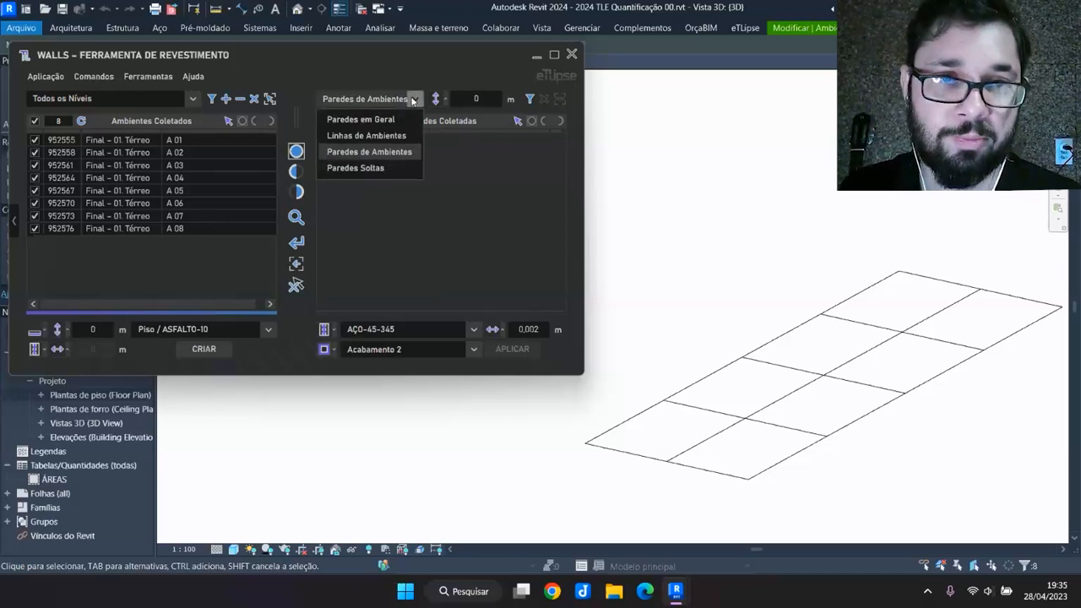
{"action": "left_click", "coordinate": [362, 136]}
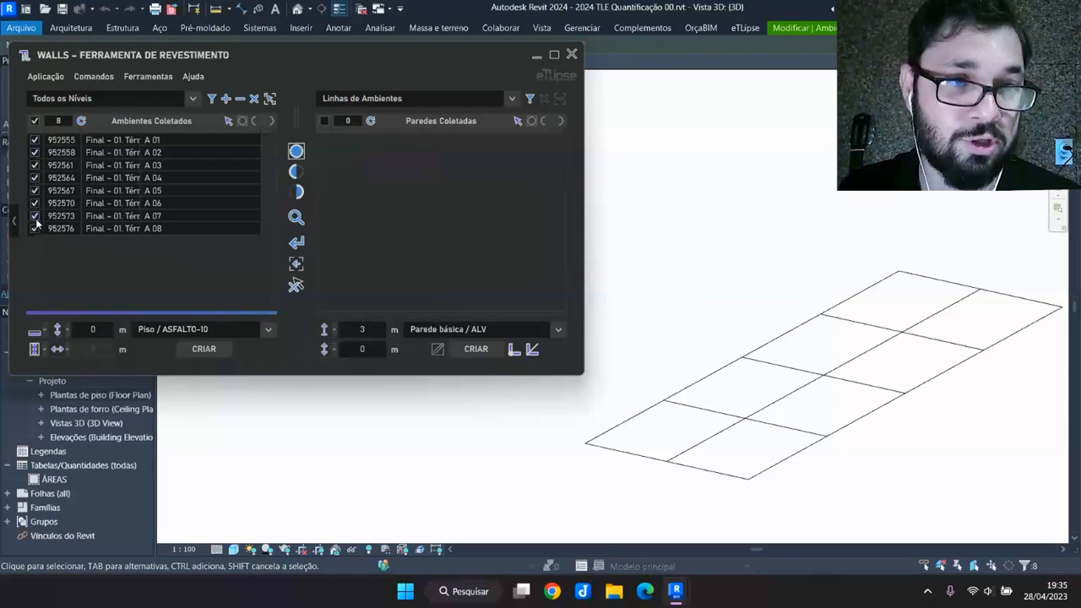
{"action": "left_click", "coordinate": [530, 99]}
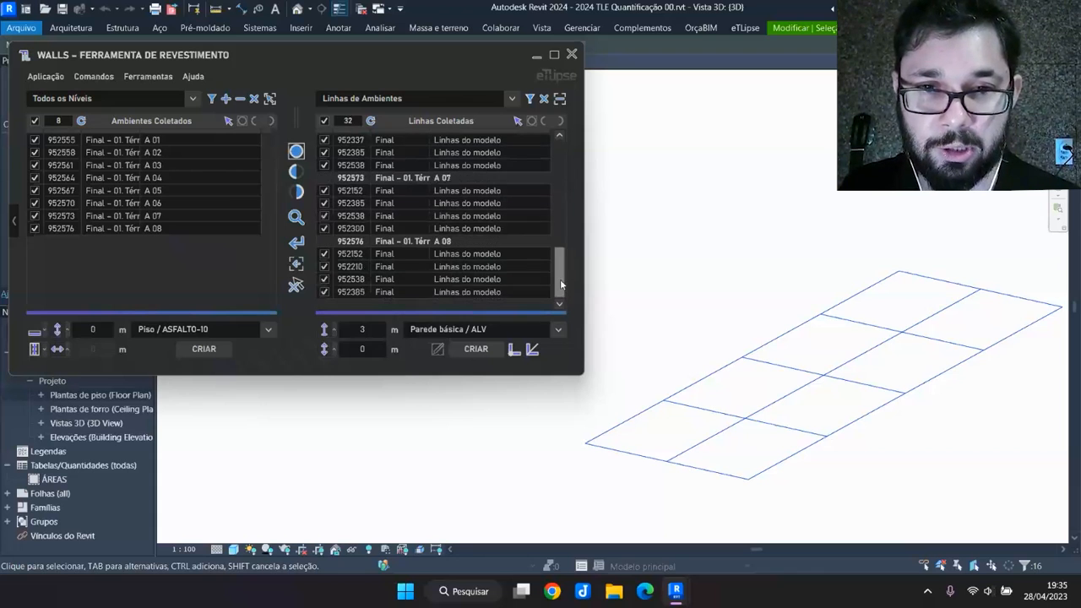
{"action": "left_click_drag", "start_coordinate": [559, 284], "coordinate": [560, 184]}
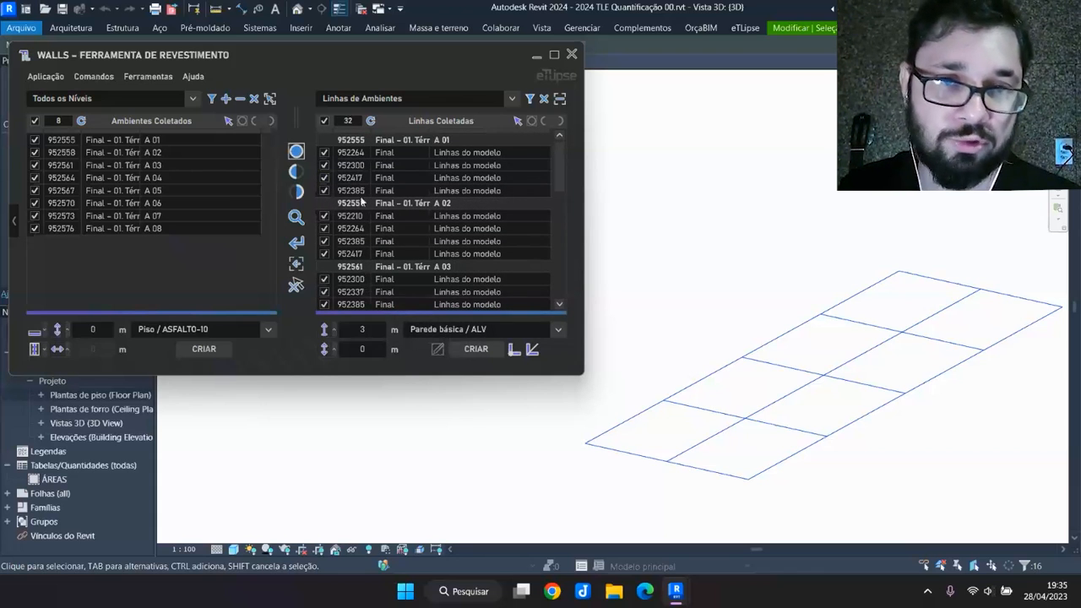
{"action": "left_click", "coordinate": [324, 190]}
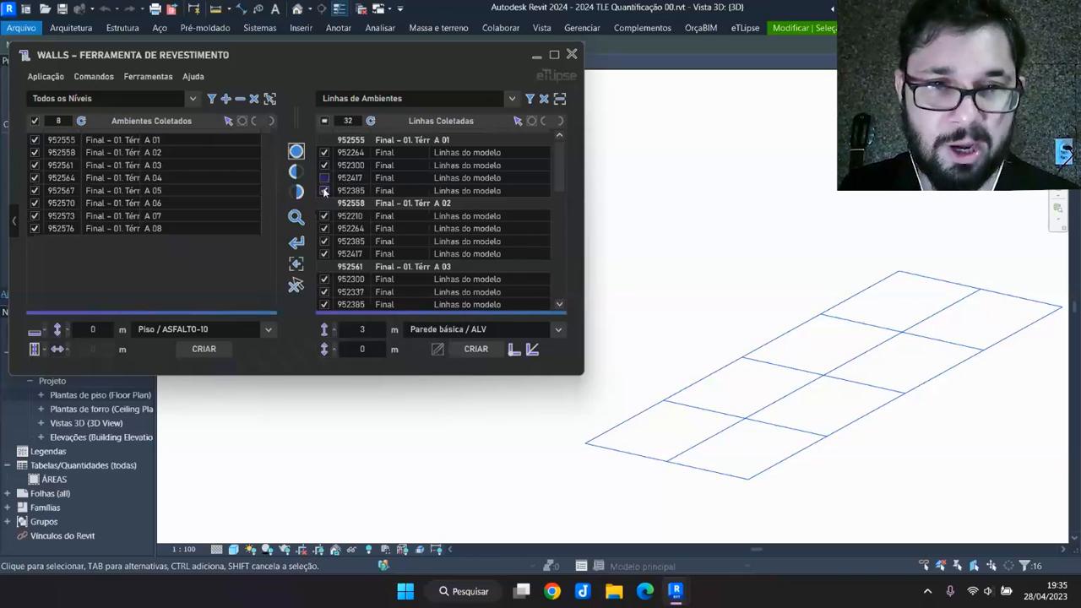
{"action": "left_click", "coordinate": [325, 190]}
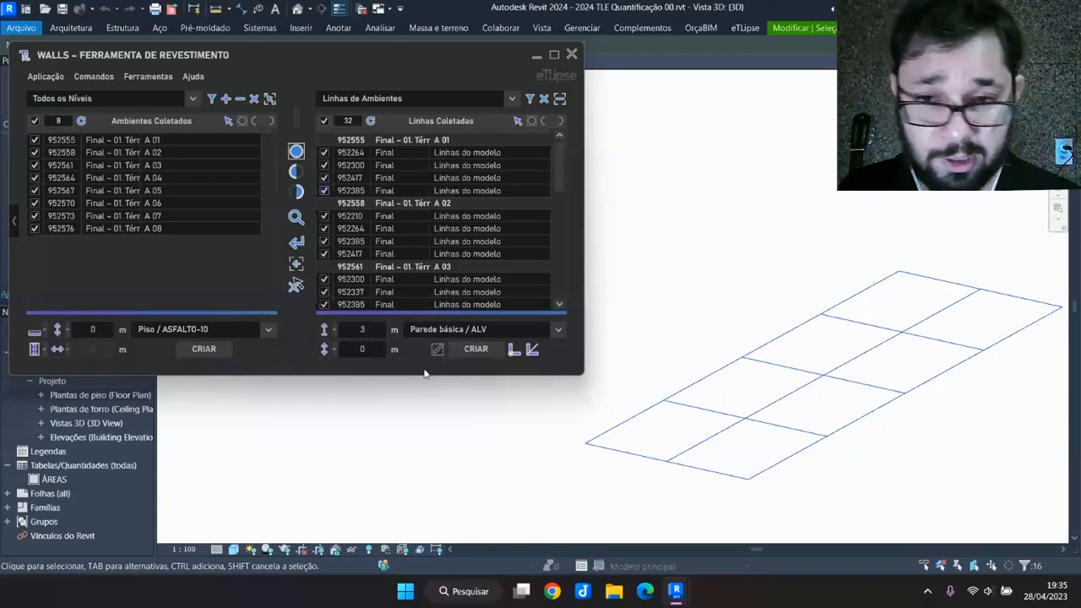
Review the level options for constraining the height of the new walls
{"action": "left_click", "coordinate": [331, 333]}
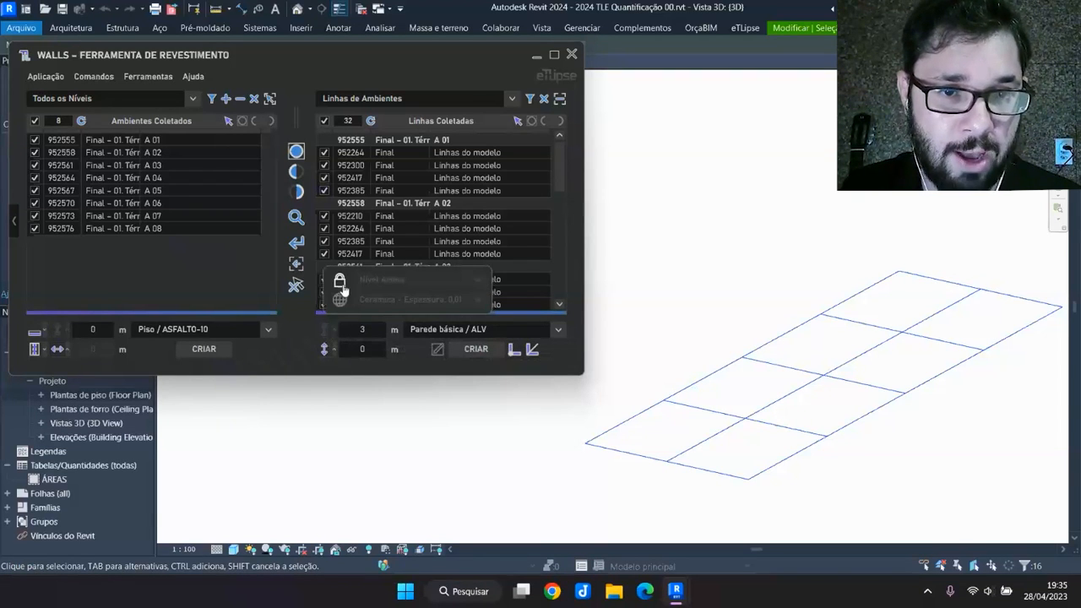
{"action": "left_click", "coordinate": [424, 279]}
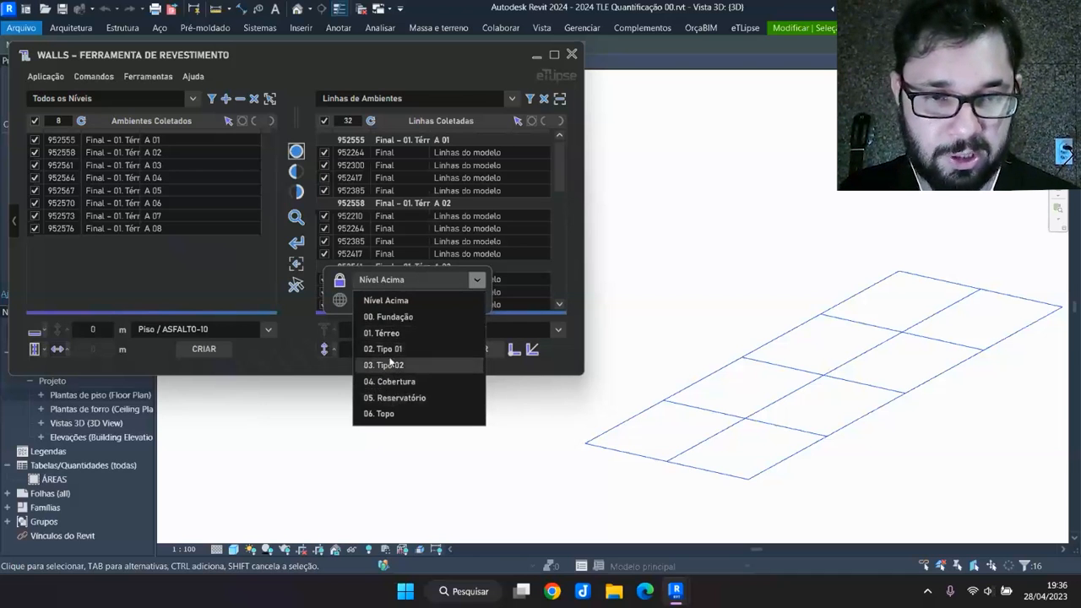
{"action": "left_click", "coordinate": [329, 369]}
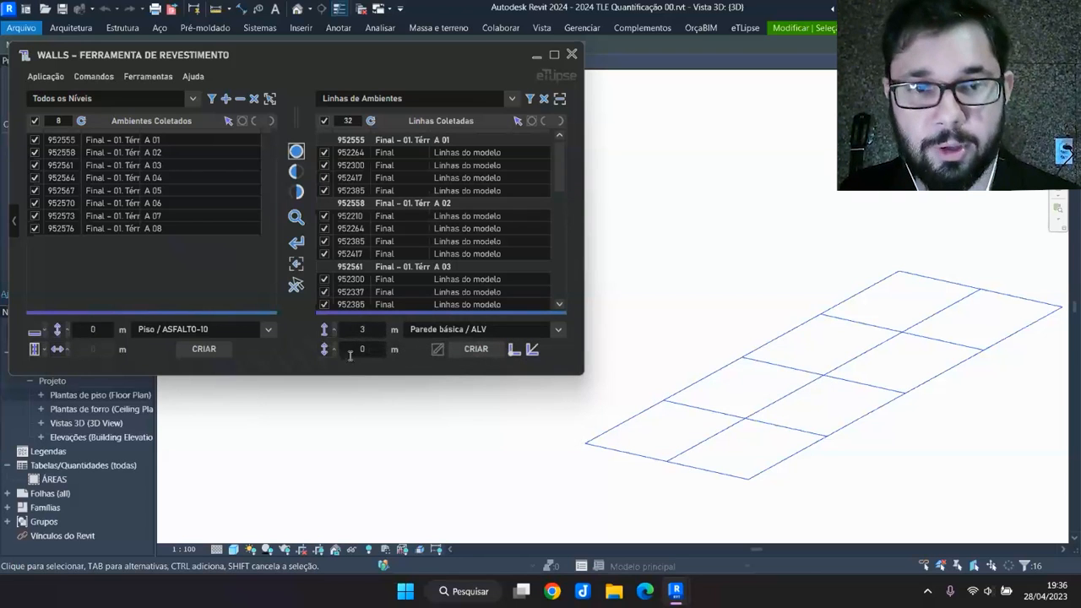
Set the vertical offset of the new walls to -0,05 m
{"action": "left_click", "coordinate": [365, 350]}
{"action": "type", "text": "-0,05"}
{"action": "key", "text": "Return"}
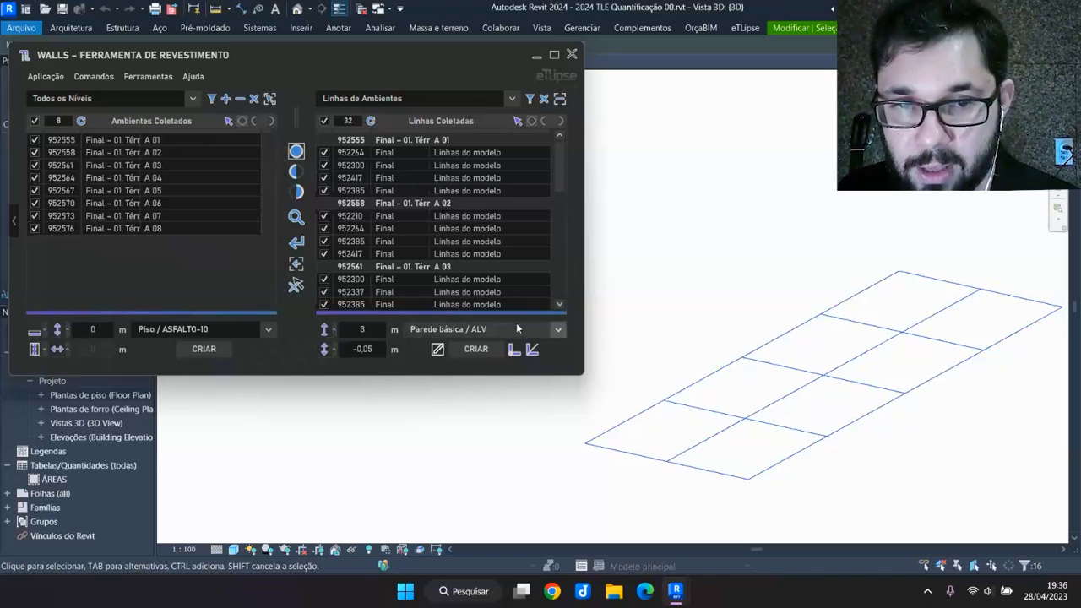
Browse the available basic wall types and choose Parede básica / ALV for the new walls
{"action": "left_click", "coordinate": [482, 330]}
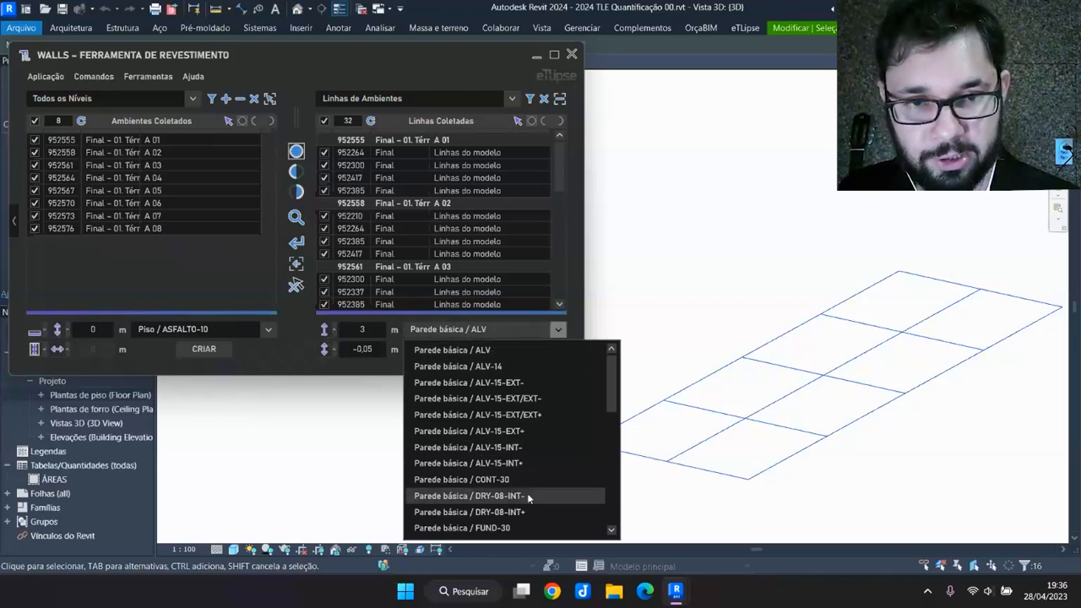
{"action": "left_click_drag", "start_coordinate": [608, 372], "coordinate": [507, 221]}
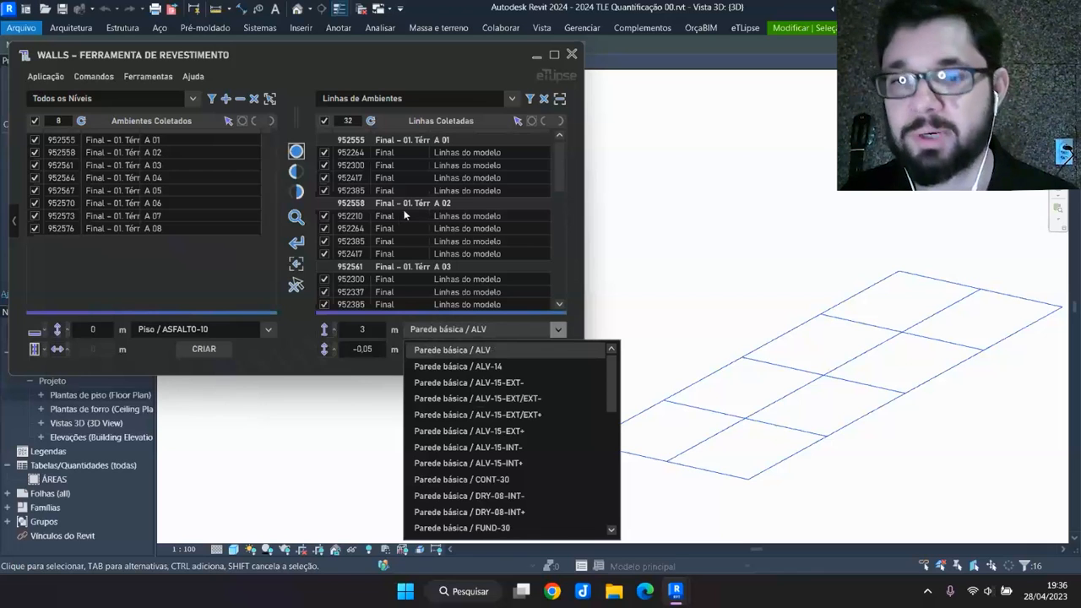
{"action": "left_click", "coordinate": [573, 332]}
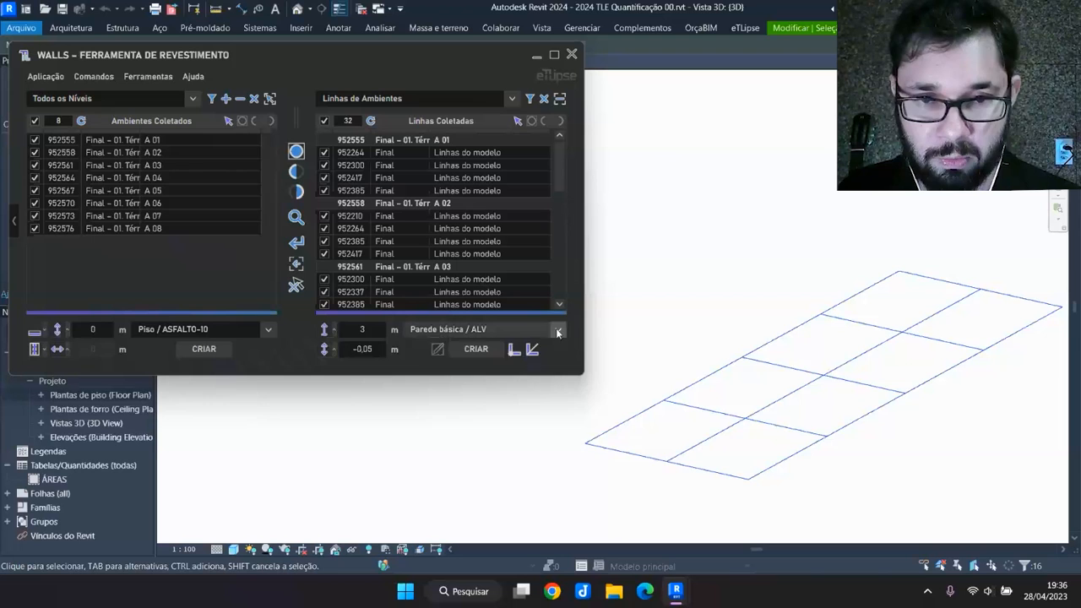
{"action": "left_click", "coordinate": [557, 330]}
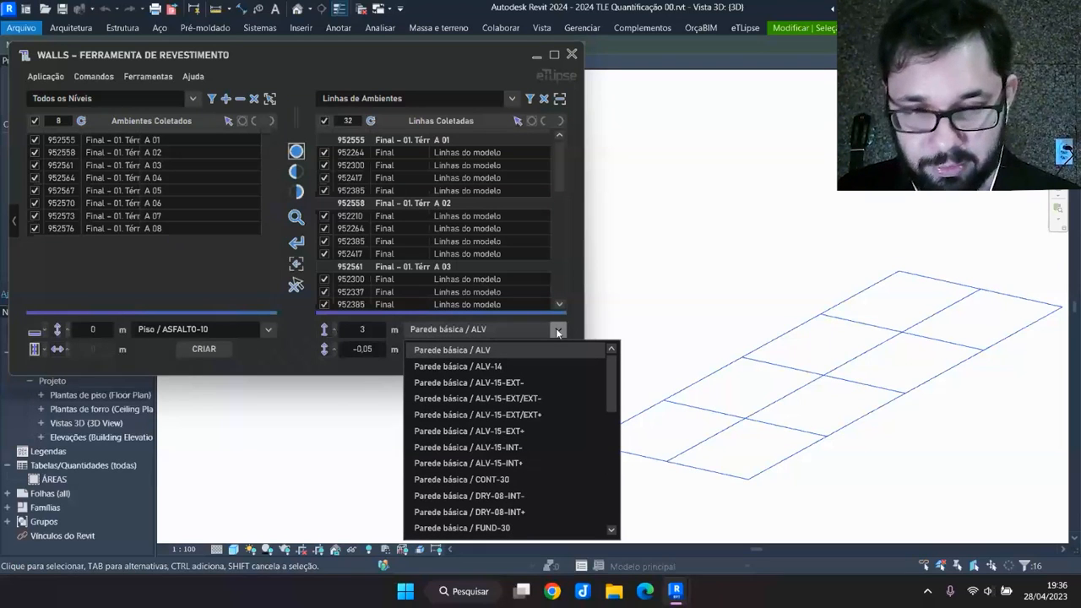
{"action": "left_click", "coordinate": [577, 332]}
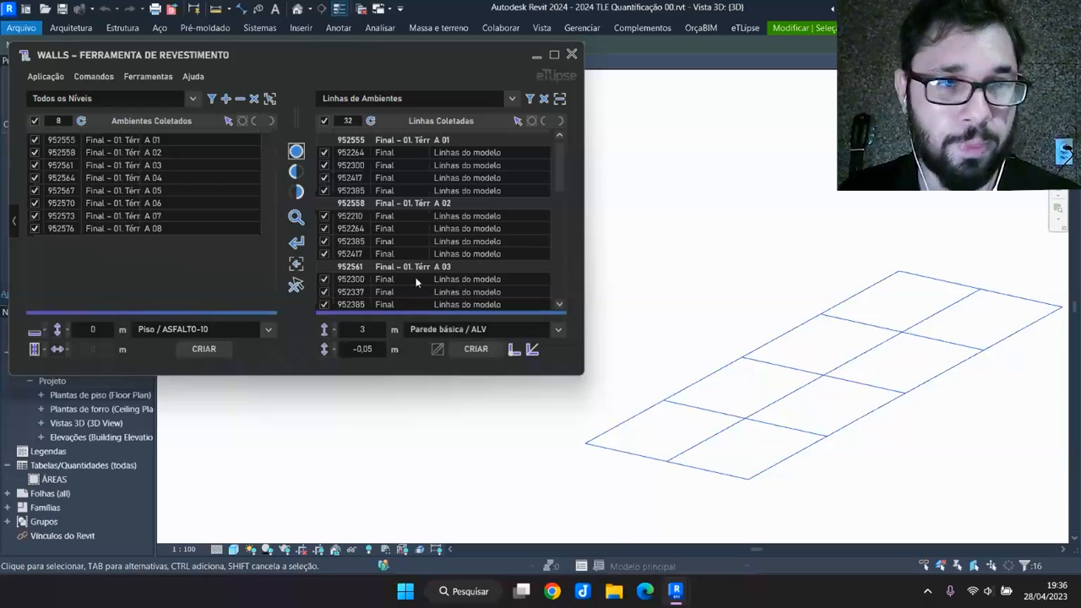
{"action": "left_click", "coordinate": [536, 330]}
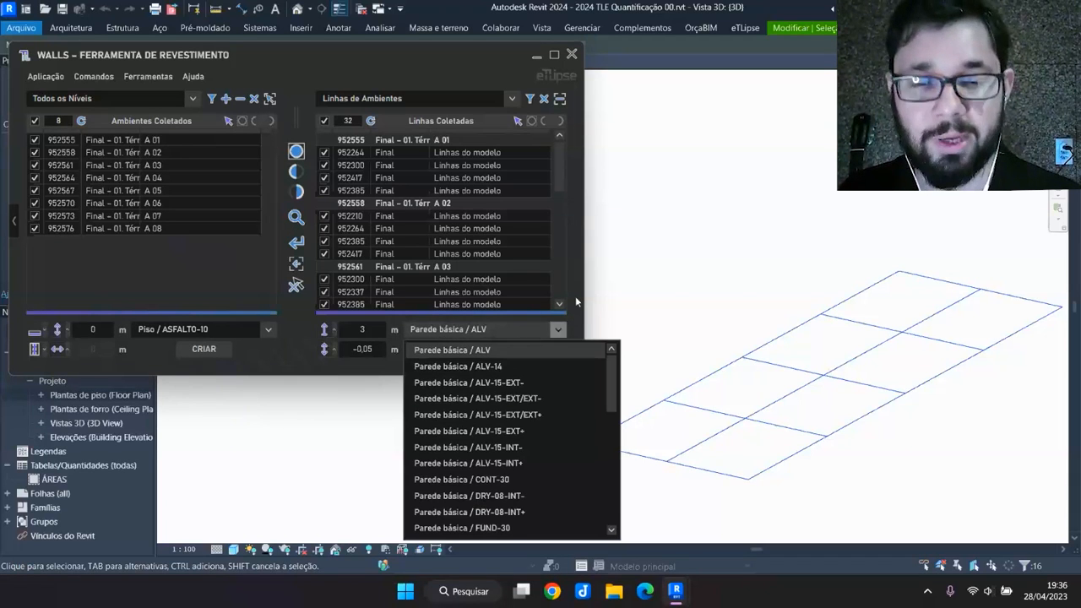
{"action": "scroll", "coordinate": [505, 473], "scroll_direction": "down", "scroll_amount": 1}
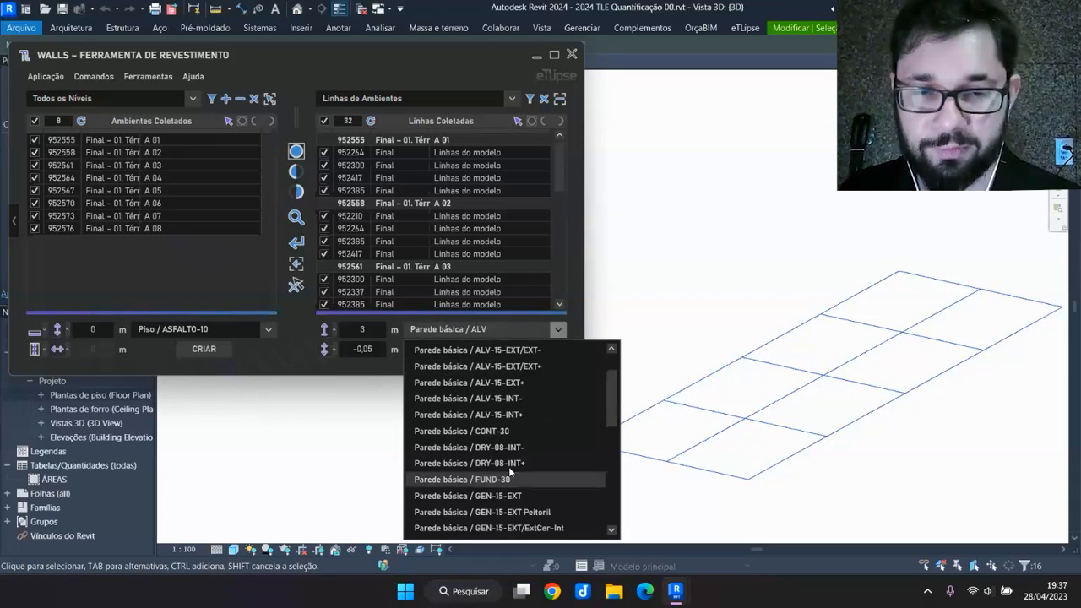
{"action": "scroll", "coordinate": [523, 425], "scroll_direction": "up", "scroll_amount": 1}
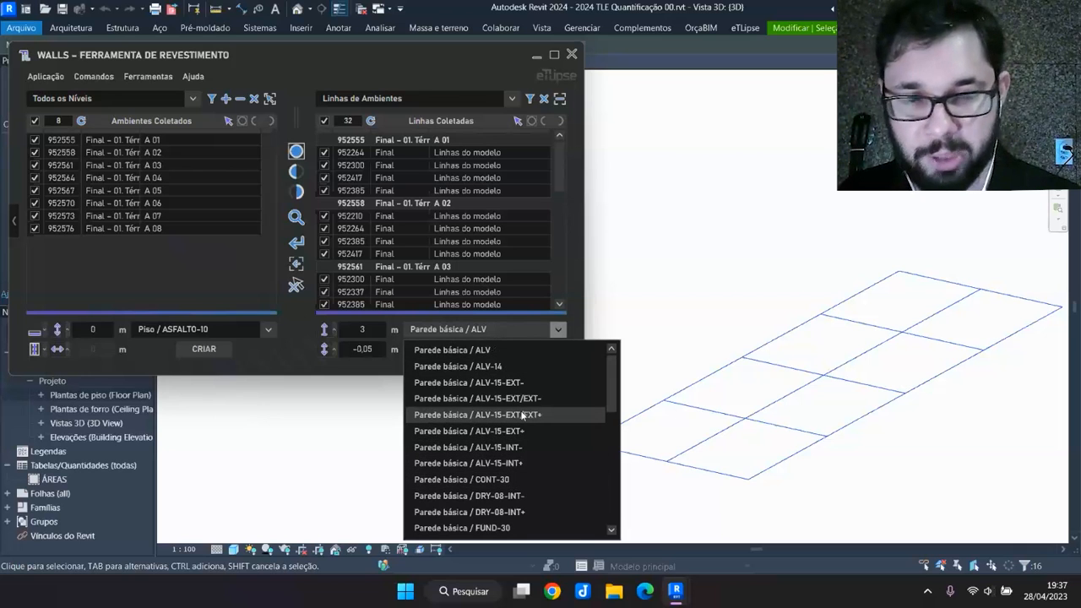
{"action": "scroll", "coordinate": [521, 415], "scroll_direction": "down", "scroll_amount": 2}
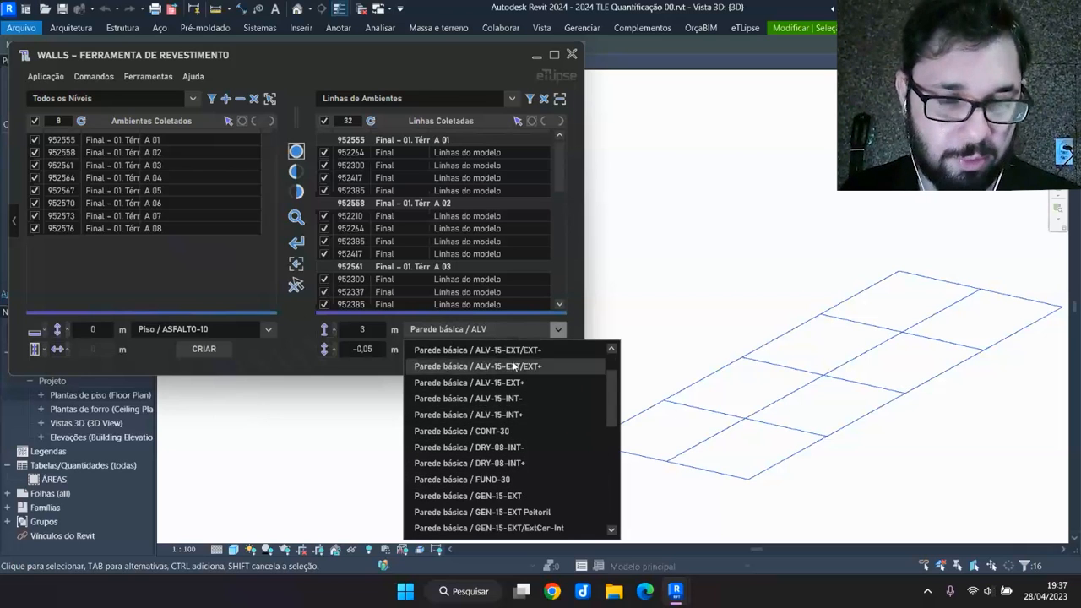
{"action": "scroll", "coordinate": [523, 422], "scroll_direction": "up", "scroll_amount": 2}
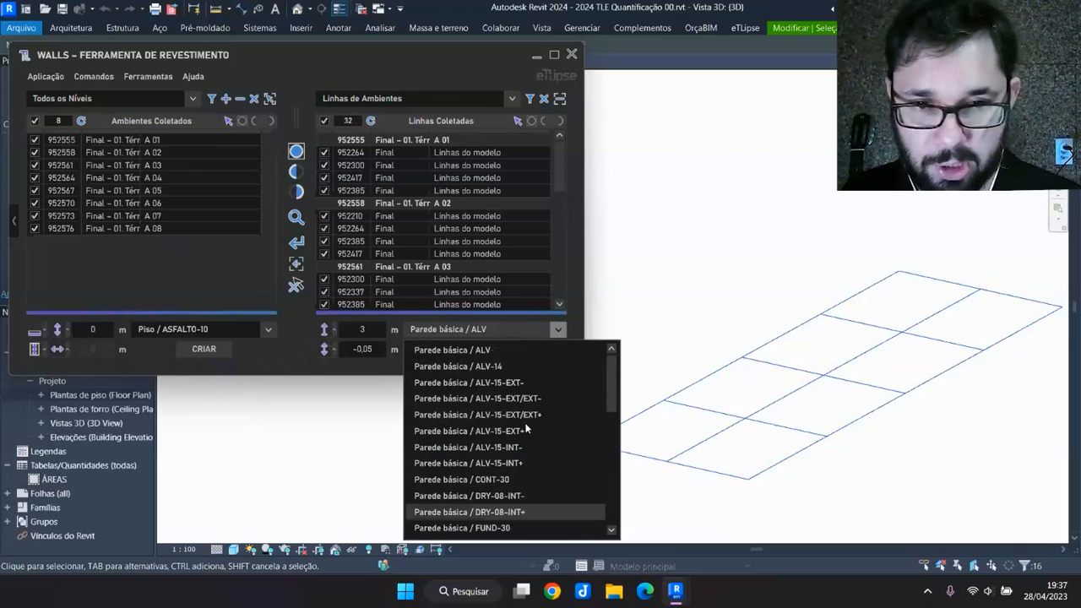
{"action": "left_click", "coordinate": [497, 349]}
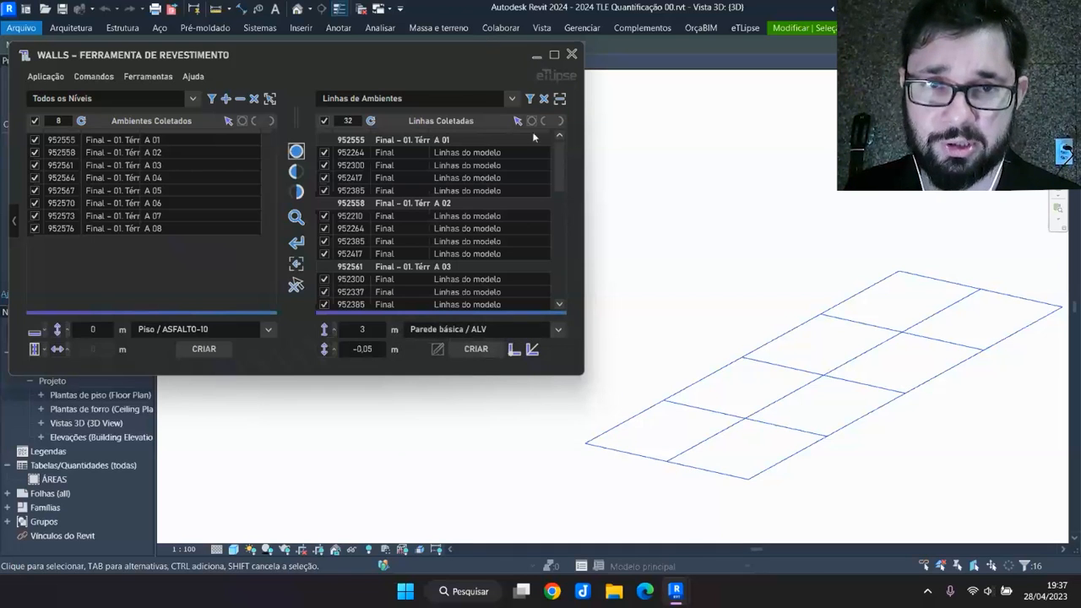
Minimize the Walls tool, start Revit's own Wall command and switch its type properties to the basic wall ALV
{"action": "left_click", "coordinate": [535, 58]}
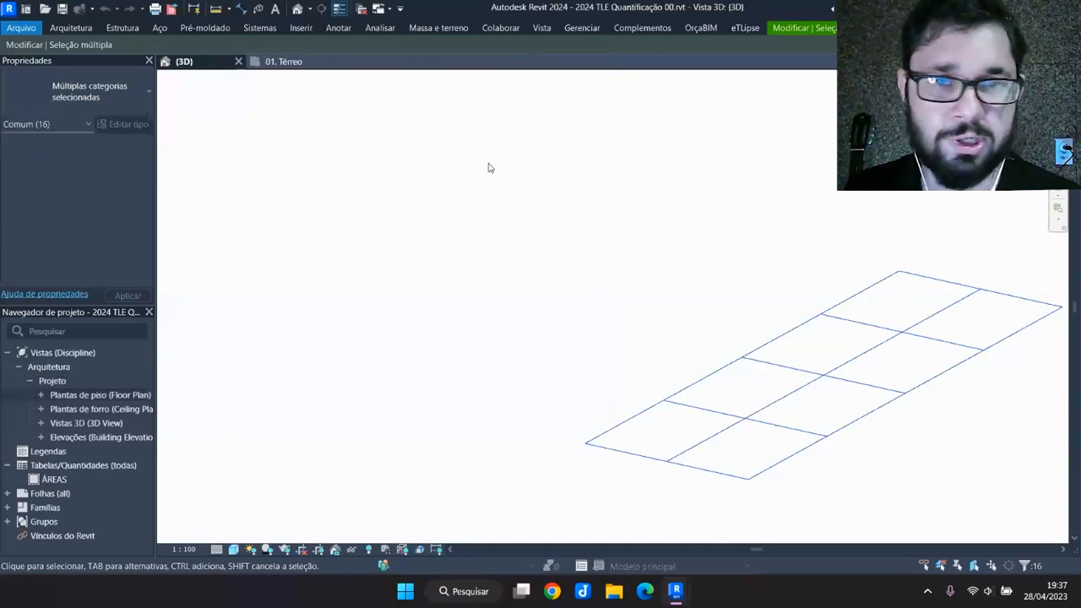
{"action": "left_click", "coordinate": [277, 201]}
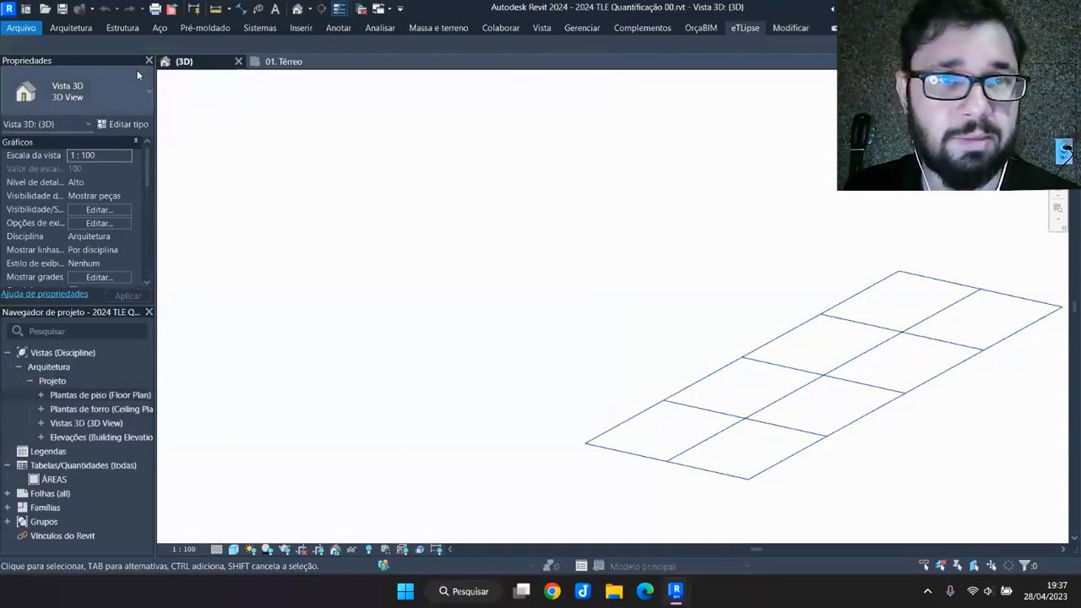
{"action": "left_click", "coordinate": [75, 30]}
{"action": "left_click", "coordinate": [82, 49]}
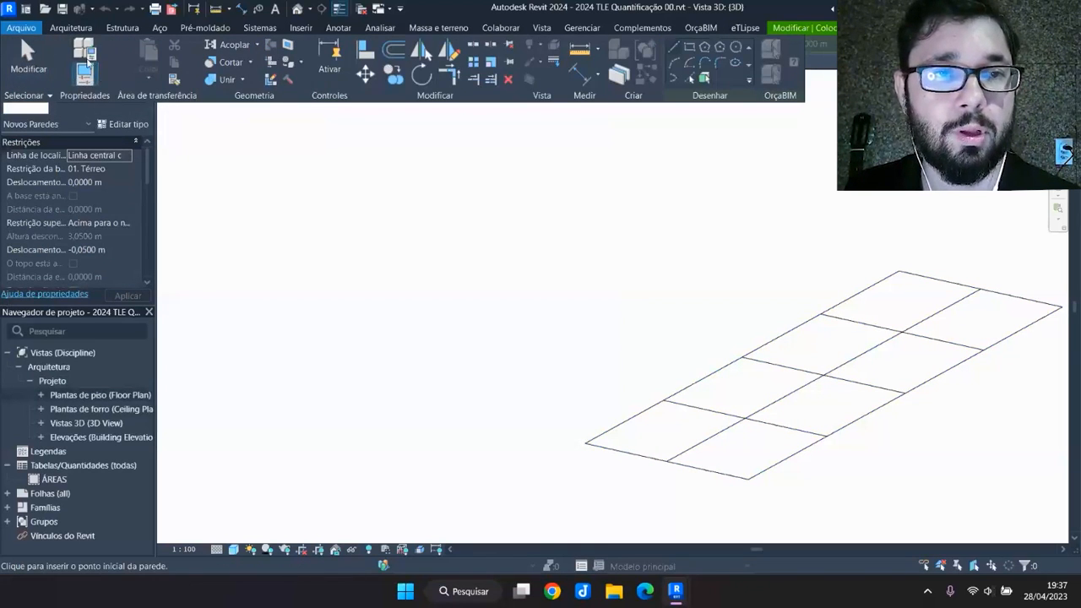
{"action": "left_click", "coordinate": [125, 124]}
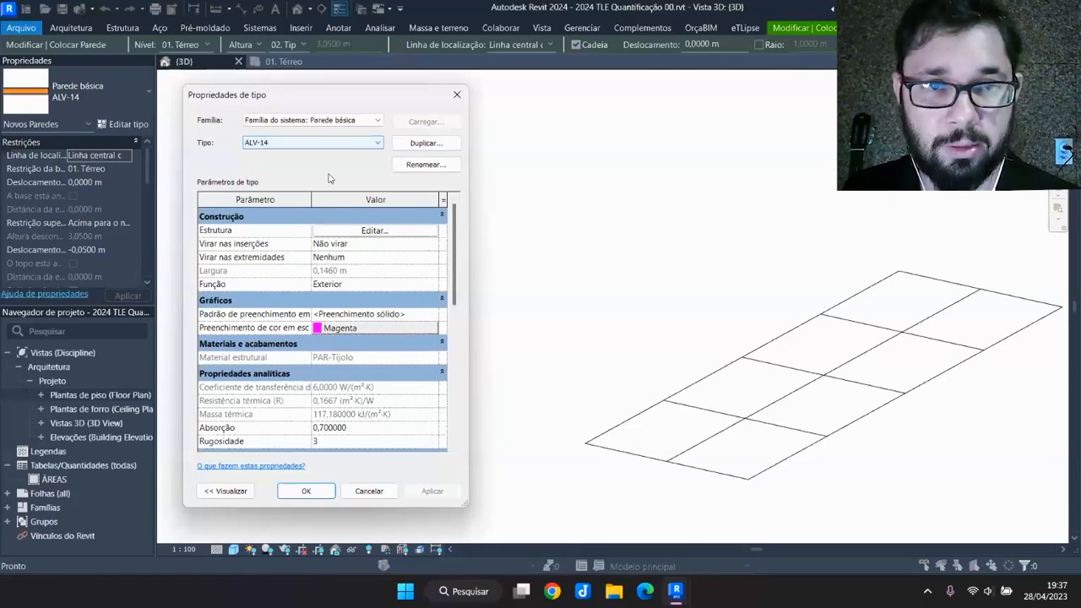
{"action": "left_click", "coordinate": [262, 143]}
{"action": "left_click", "coordinate": [254, 154]}
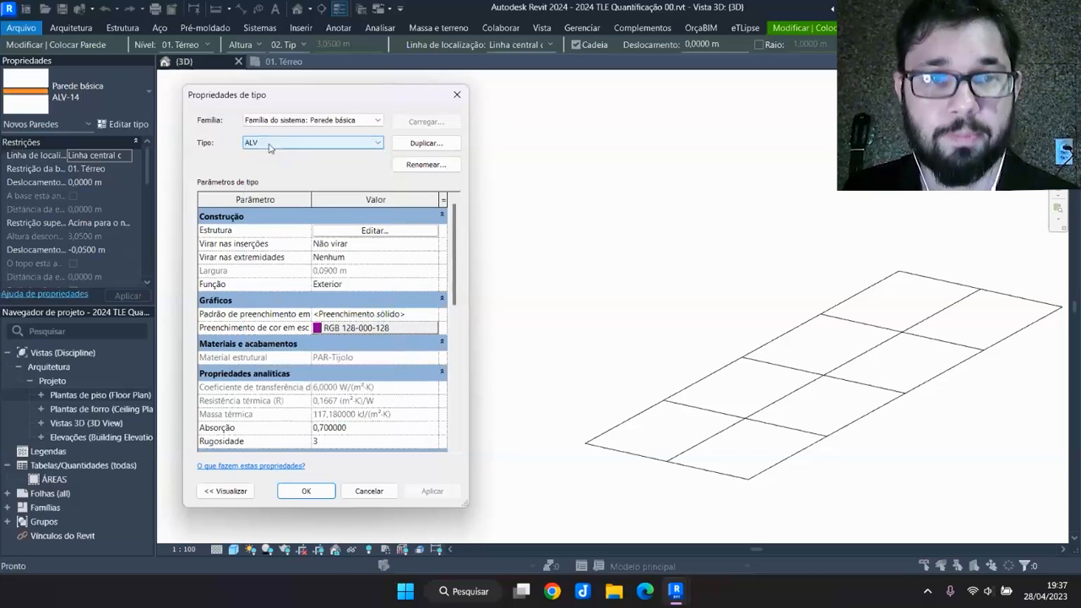
Examine the layer structure of the ALV type with a wider material column, and close the type properties with OK
{"action": "left_click", "coordinate": [361, 231]}
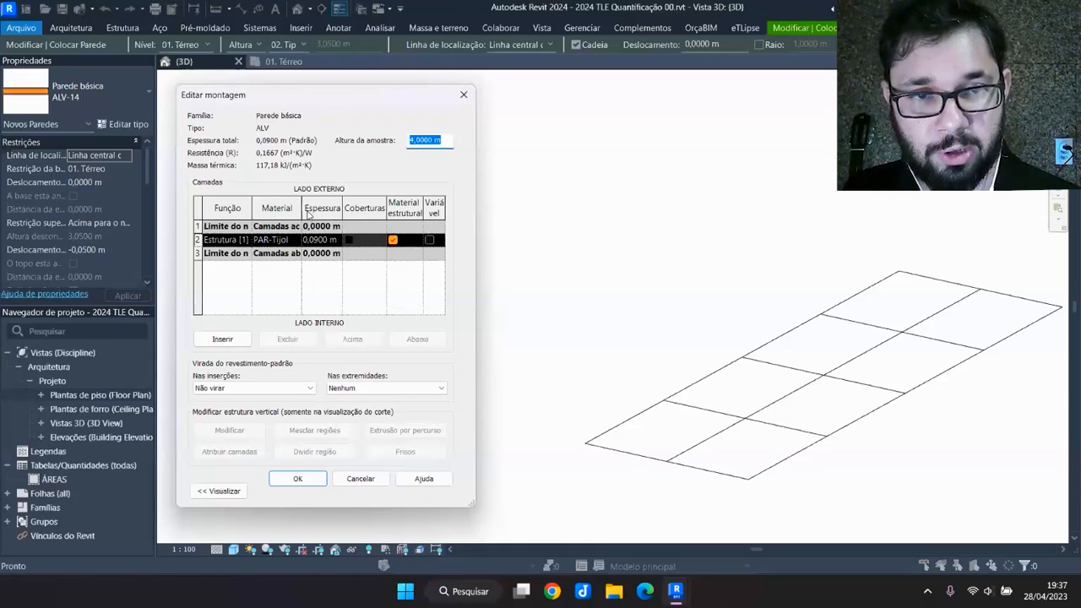
{"action": "left_click_drag", "start_coordinate": [303, 208], "coordinate": [345, 208]}
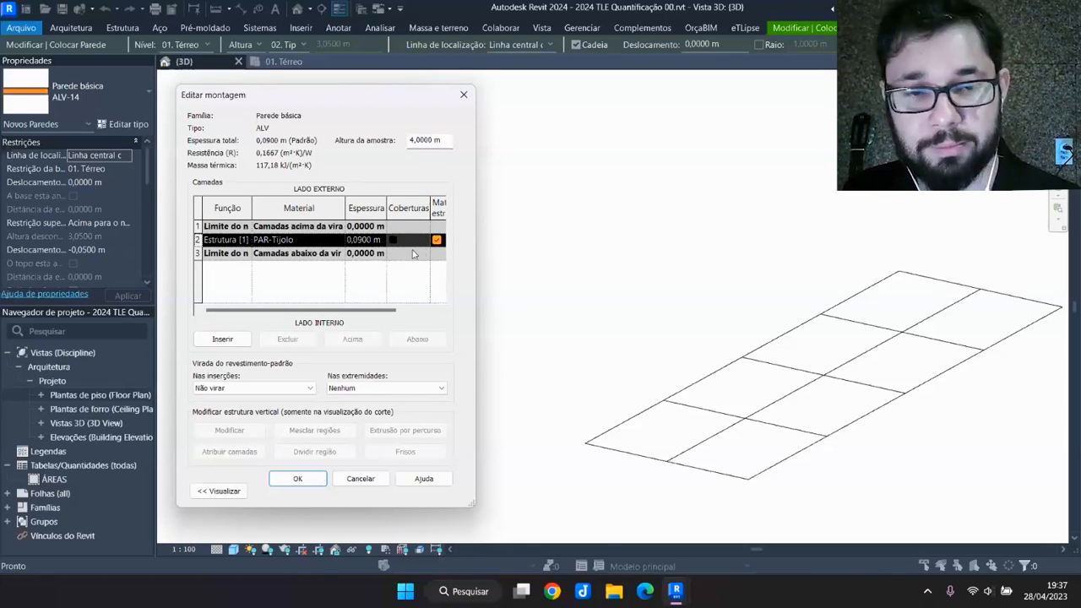
{"action": "left_click", "coordinate": [321, 484]}
{"action": "left_click", "coordinate": [305, 492]}
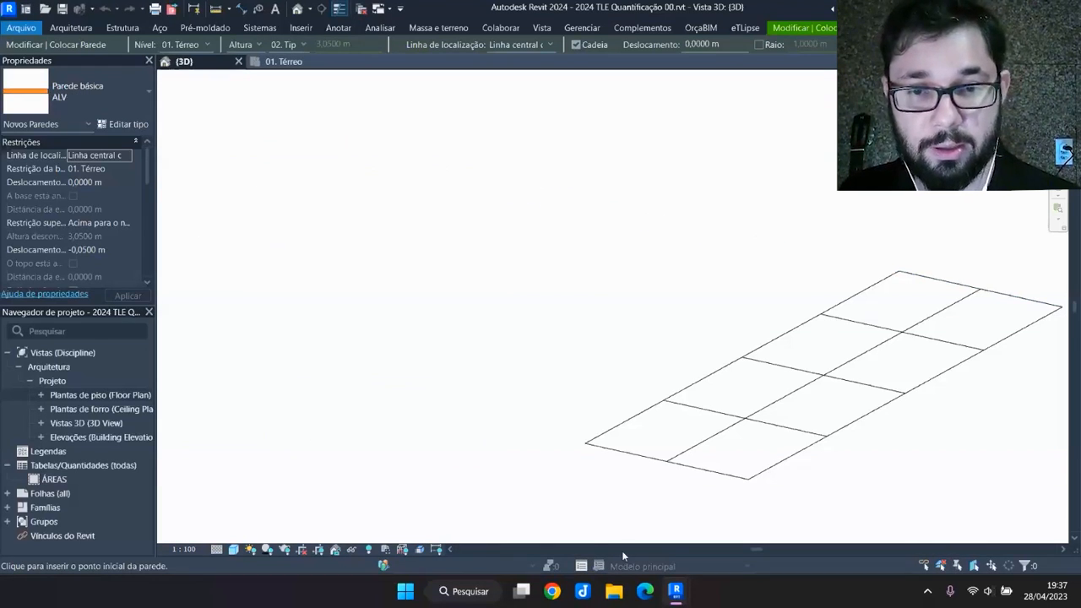
Return to the Walls tool, enable the toggle option for wall creation, create ALV walls on all collected room lines and accept the Paredes de Ambientes mode
{"action": "mouse_move", "coordinate": [686, 593]}
{"action": "left_click", "coordinate": [735, 518]}
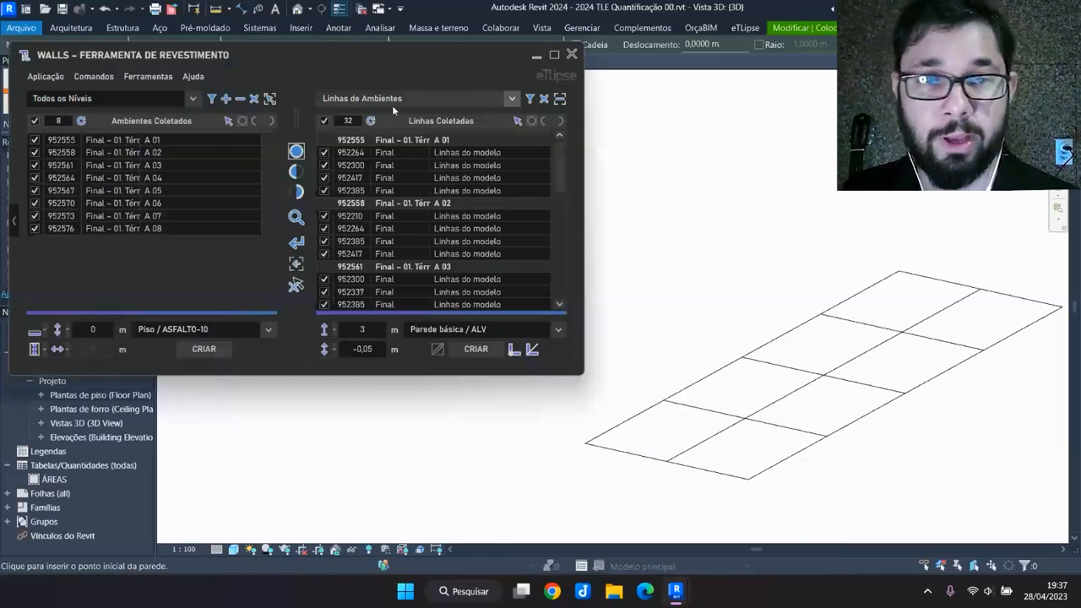
{"action": "left_click", "coordinate": [437, 351]}
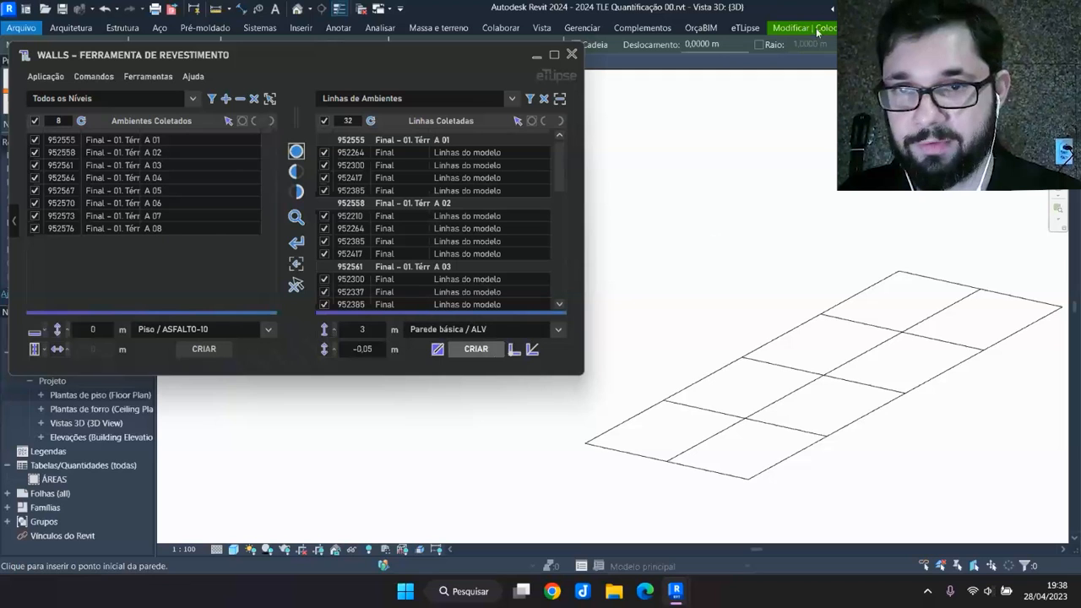
{"action": "left_click", "coordinate": [540, 55]}
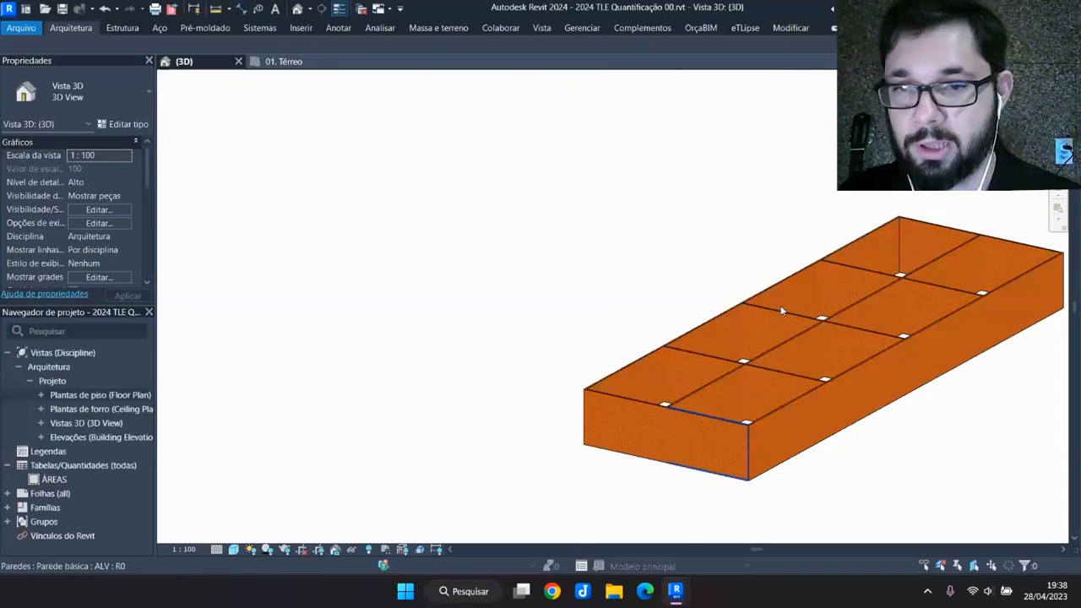
{"action": "mouse_move", "coordinate": [675, 591]}
{"action": "left_click", "coordinate": [748, 512]}
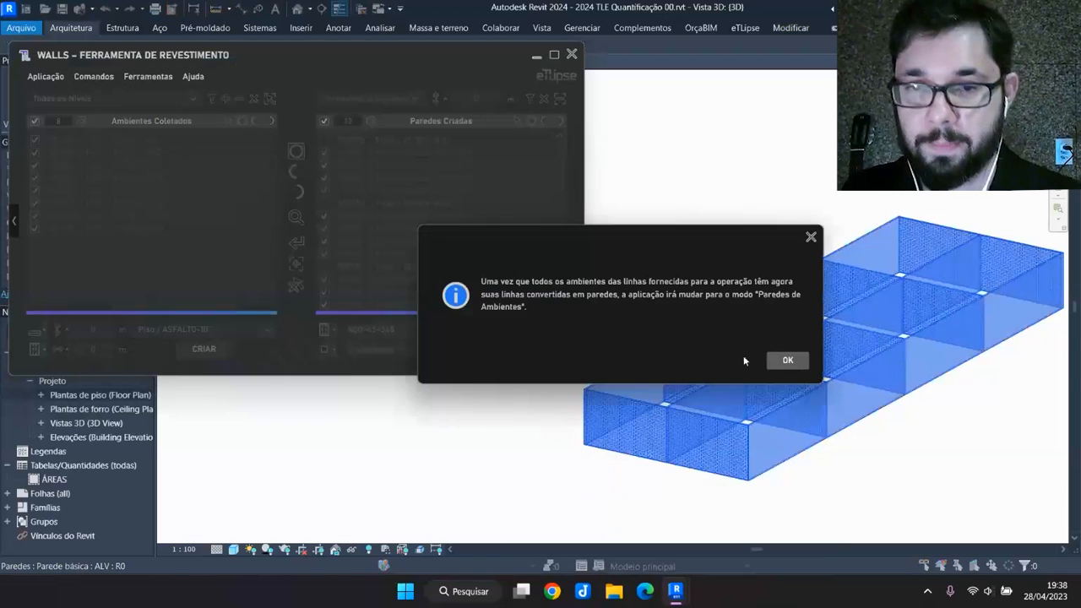
{"action": "left_click", "coordinate": [787, 360]}
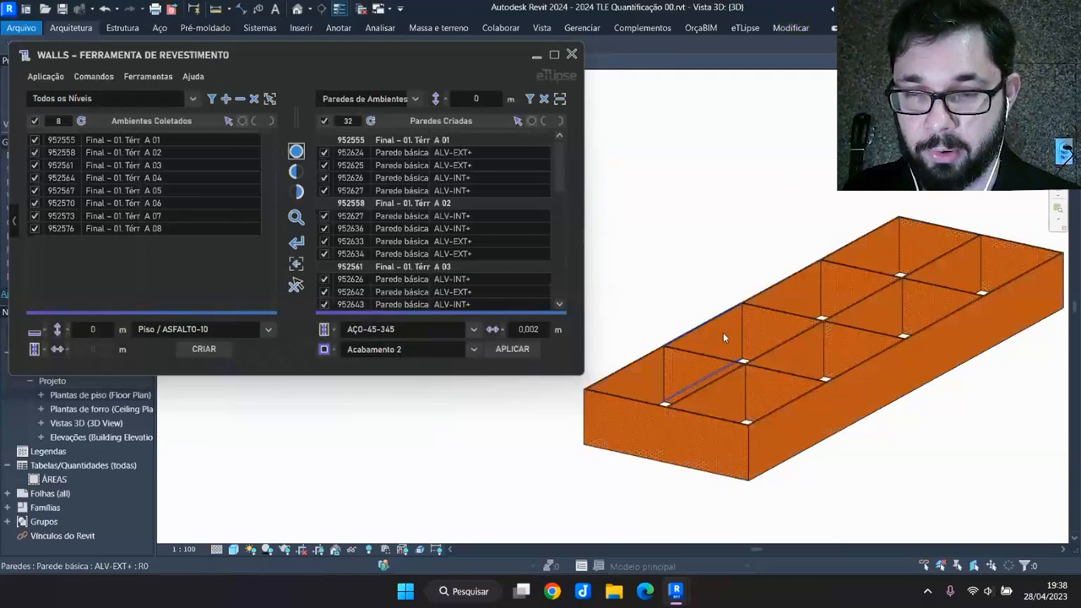
Select an outer wall and an interior partition in the 3D view to compare the types assigned to them
{"action": "middle_click_drag", "start_coordinate": [655, 360], "coordinate": [754, 321], "text": "shift"}
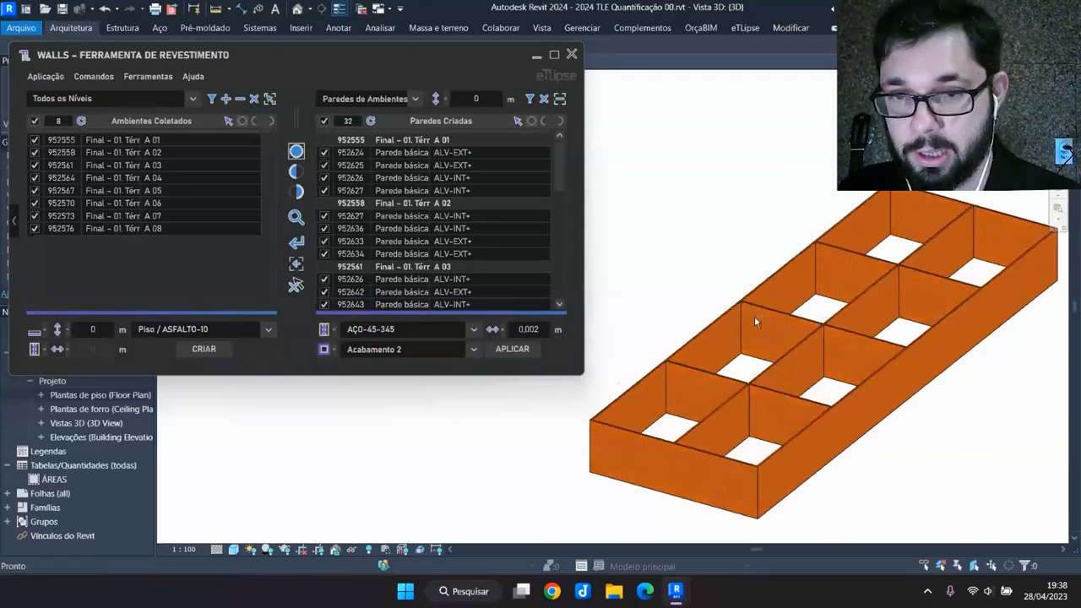
{"action": "left_click", "coordinate": [536, 55]}
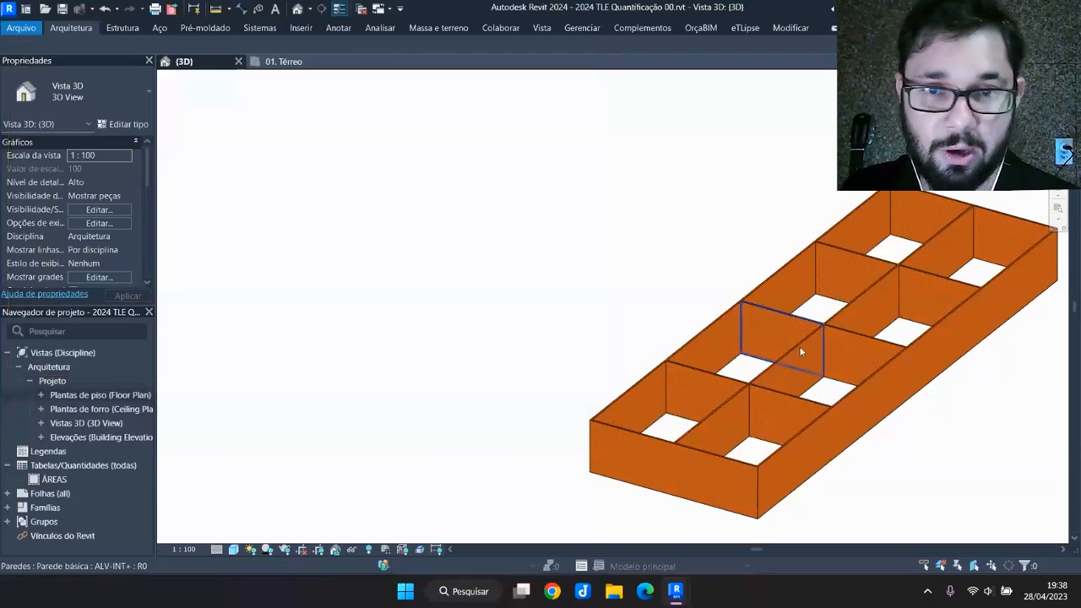
{"action": "scroll", "coordinate": [648, 372], "scroll_direction": "up", "scroll_amount": 5}
{"action": "left_click", "coordinate": [554, 382]}
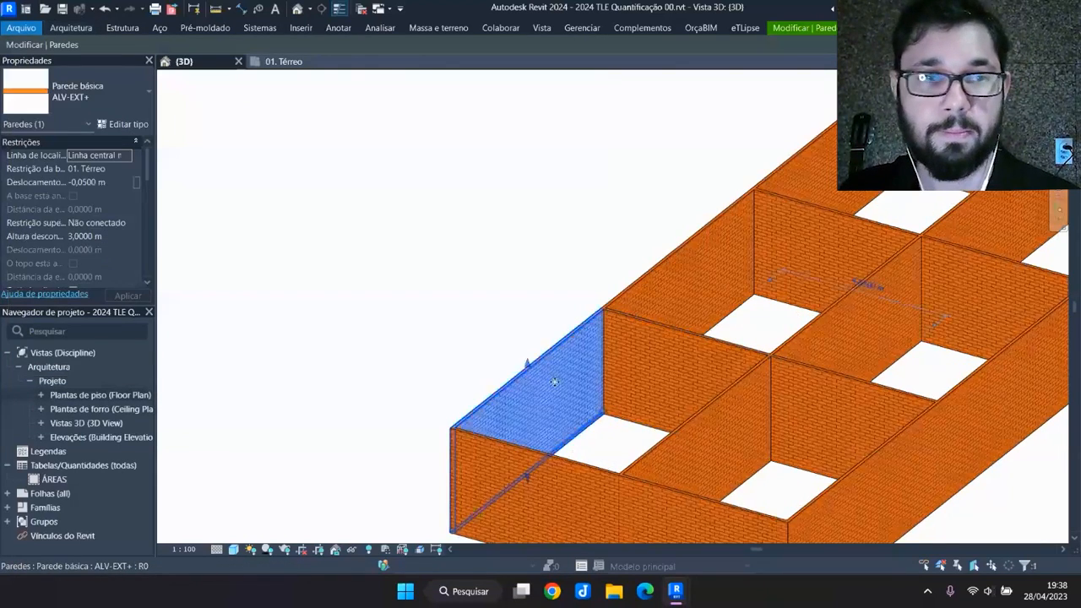
{"action": "scroll", "coordinate": [554, 382], "scroll_direction": "down", "scroll_amount": 3}
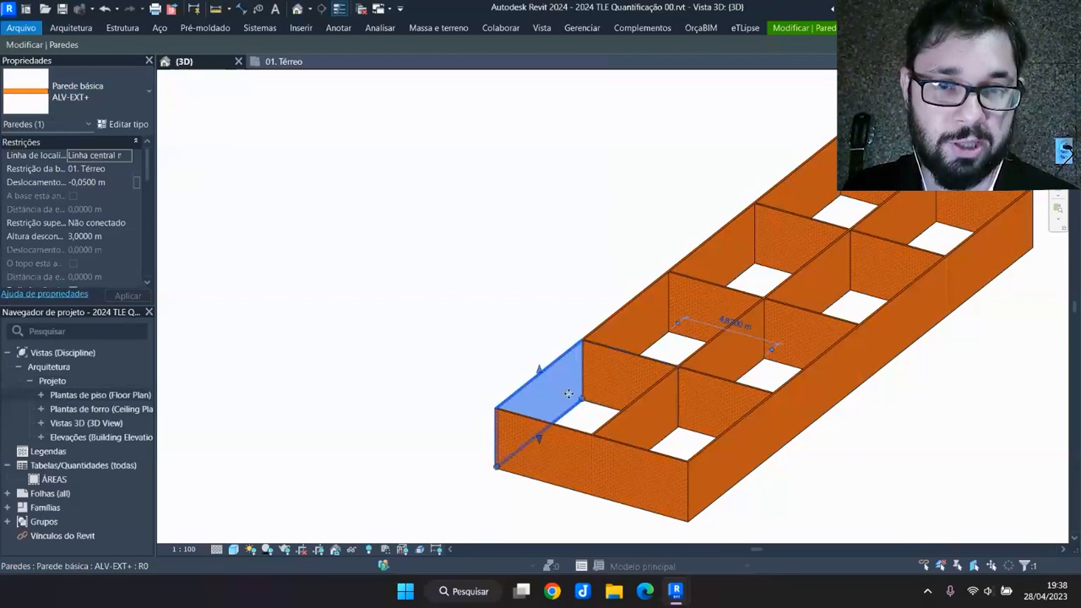
{"action": "left_click", "coordinate": [638, 368]}
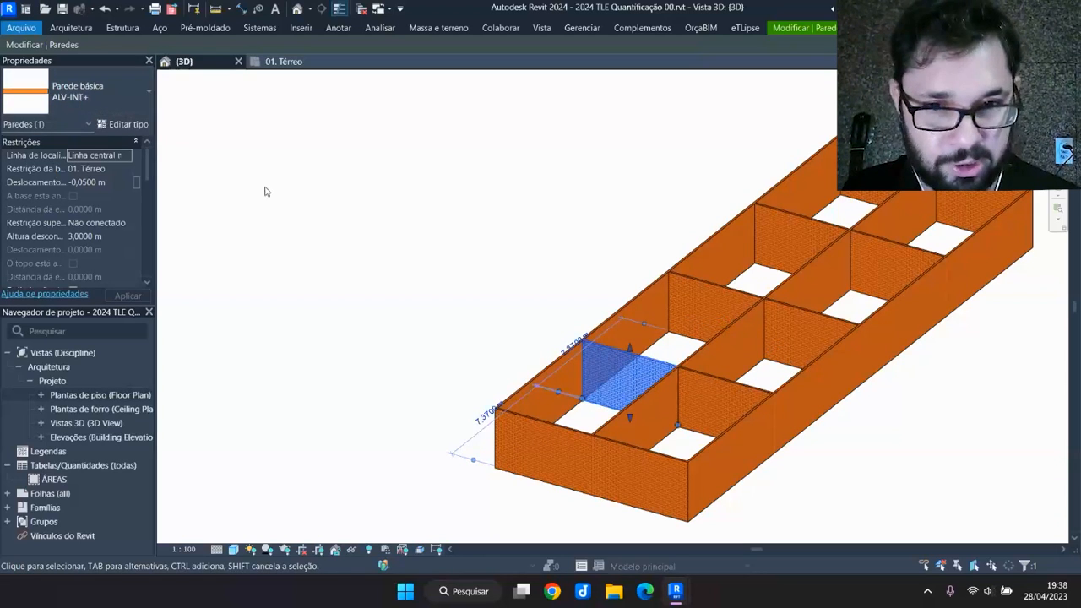
Check the Função parameter in the type properties of the interior partition and of the outer wall, and clear the selection
{"action": "left_click", "coordinate": [112, 126]}
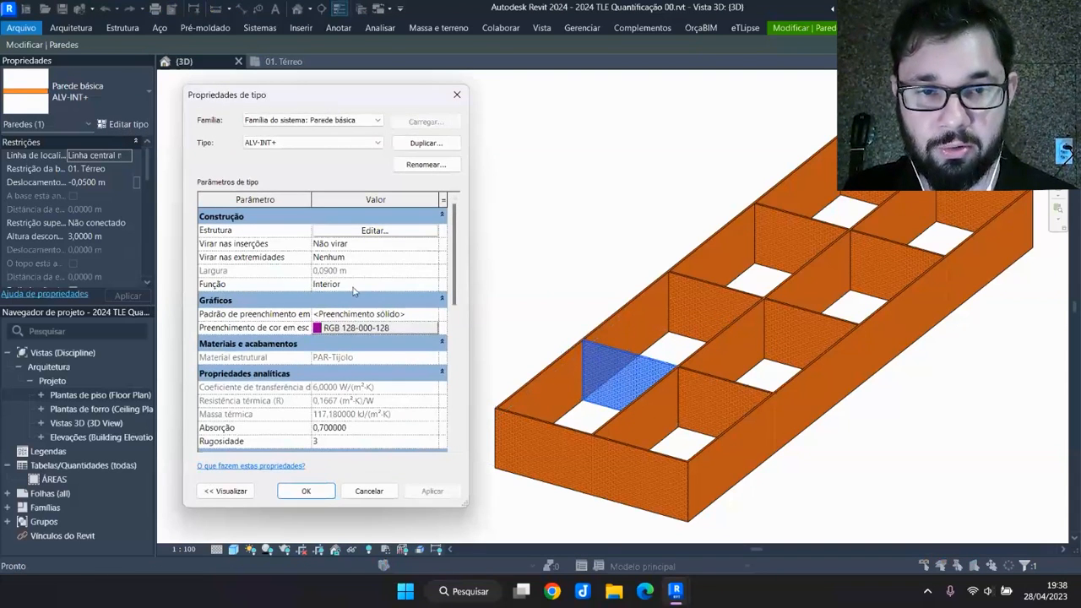
{"action": "left_click", "coordinate": [455, 96]}
{"action": "left_click", "coordinate": [534, 393]}
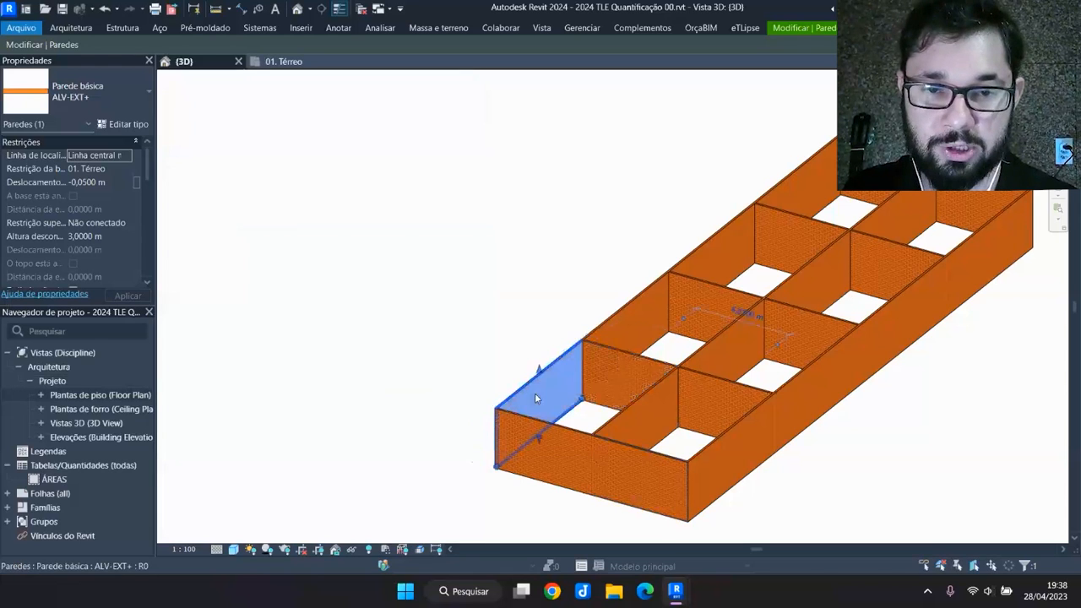
{"action": "left_click", "coordinate": [126, 125]}
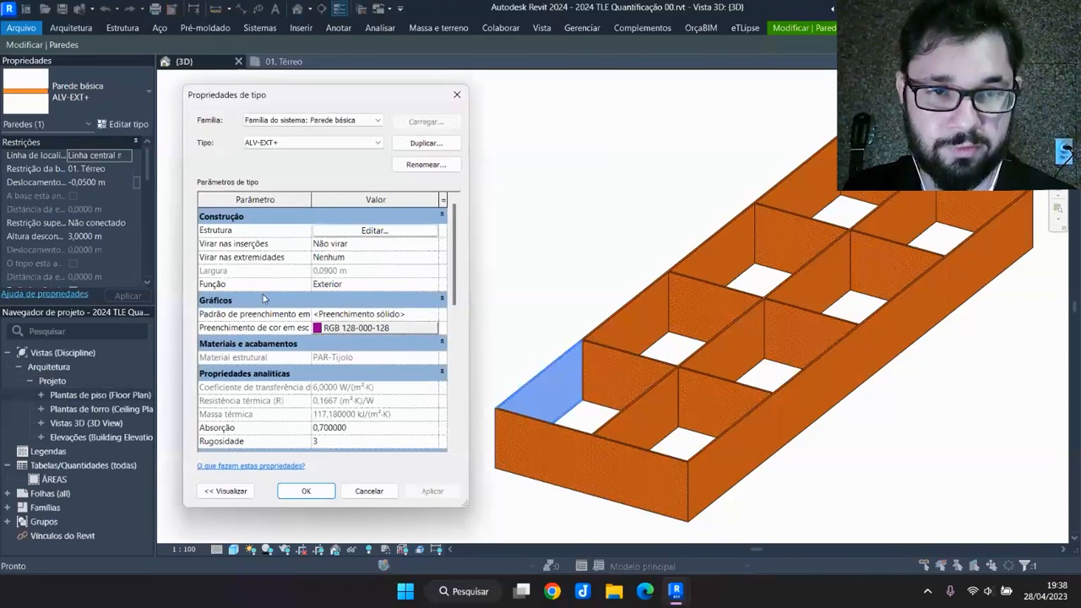
{"action": "left_click", "coordinate": [305, 490]}
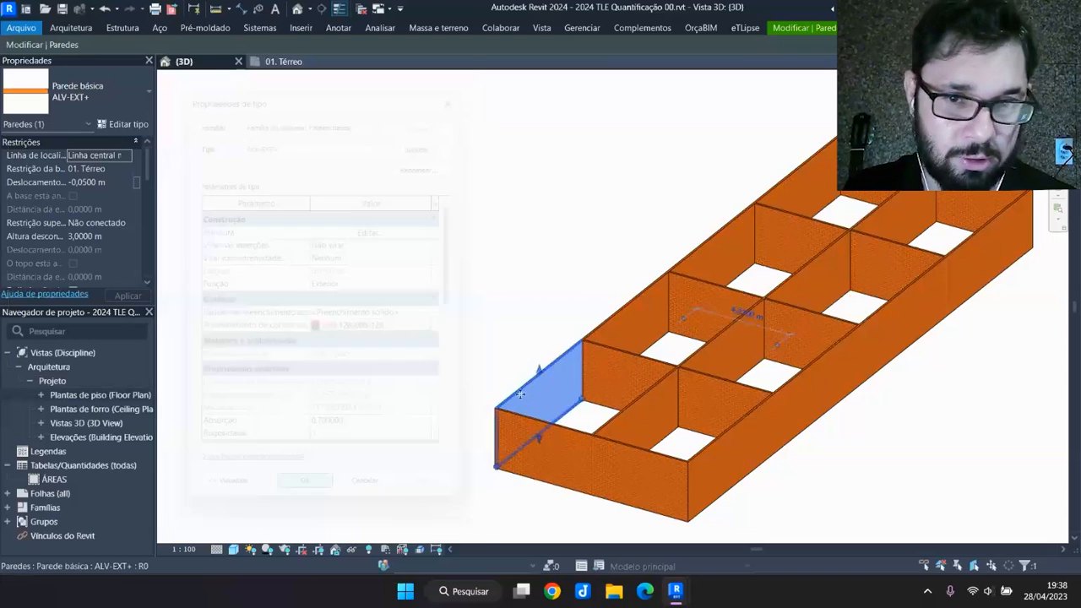
{"action": "scroll", "coordinate": [691, 366], "scroll_direction": "down", "scroll_amount": 2}
{"action": "left_click", "coordinate": [862, 478]}
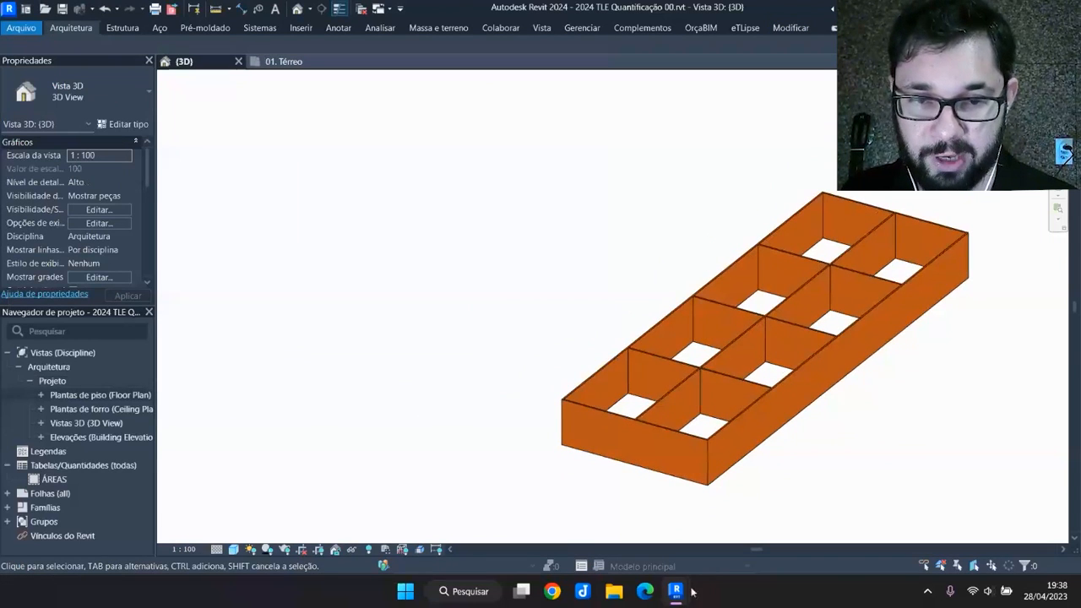
Return to the Walls tool and switch the wall collection mode to Linhas de Ambientes
{"action": "mouse_move", "coordinate": [675, 593]}
{"action": "left_click", "coordinate": [755, 517]}
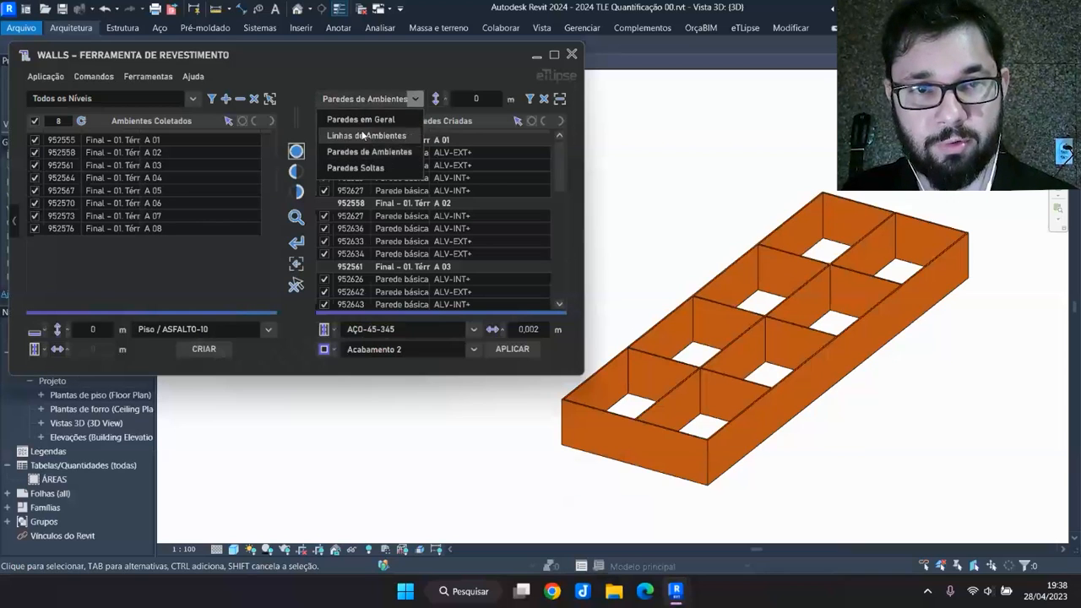
{"action": "left_click", "coordinate": [366, 135]}
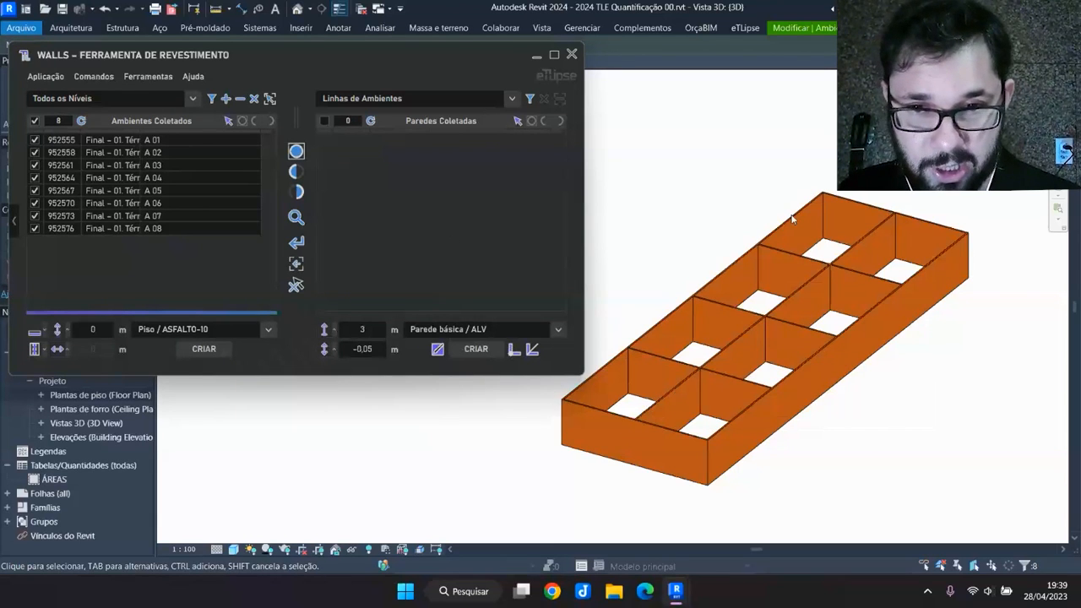
{"action": "left_click", "coordinate": [427, 100]}
{"action": "left_click", "coordinate": [363, 135]}
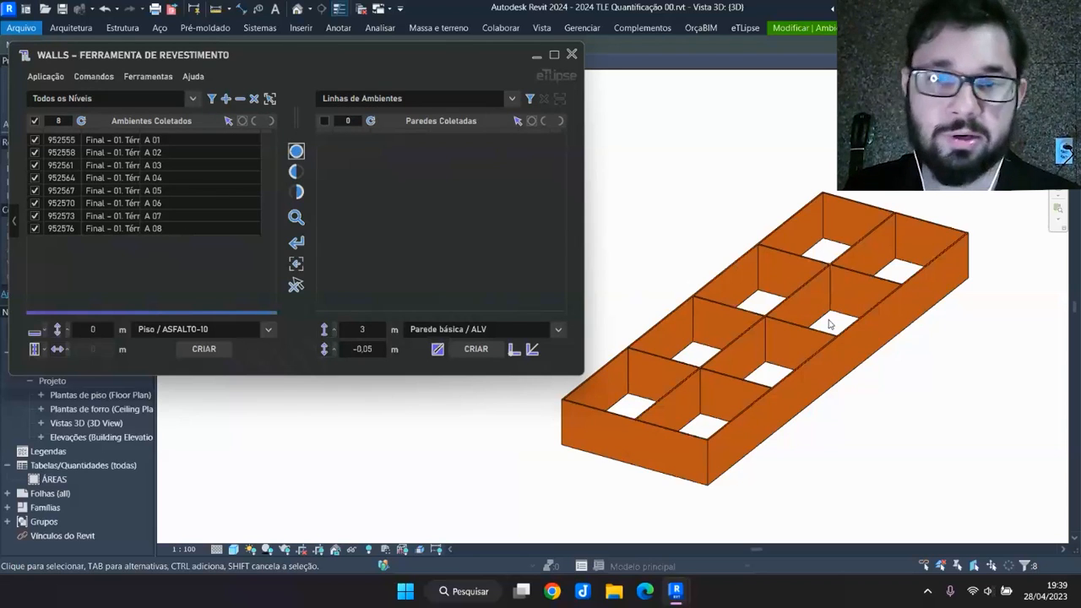
Switch the collection mode back to Paredes de Ambientes and collect the walls of rooms A 01 to A 08
{"action": "left_click", "coordinate": [379, 101]}
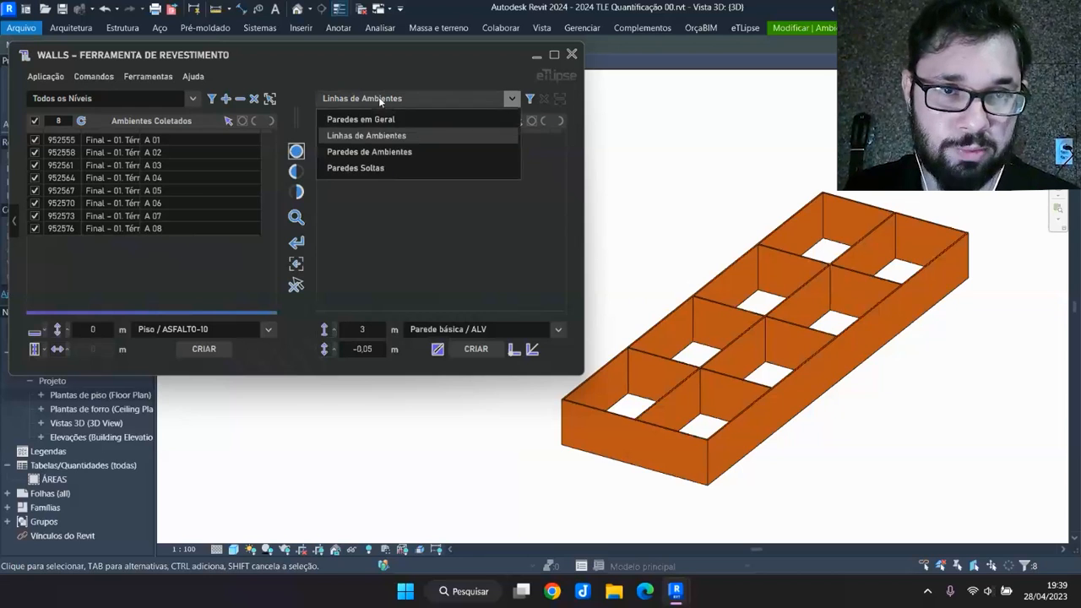
{"action": "left_click", "coordinate": [380, 154]}
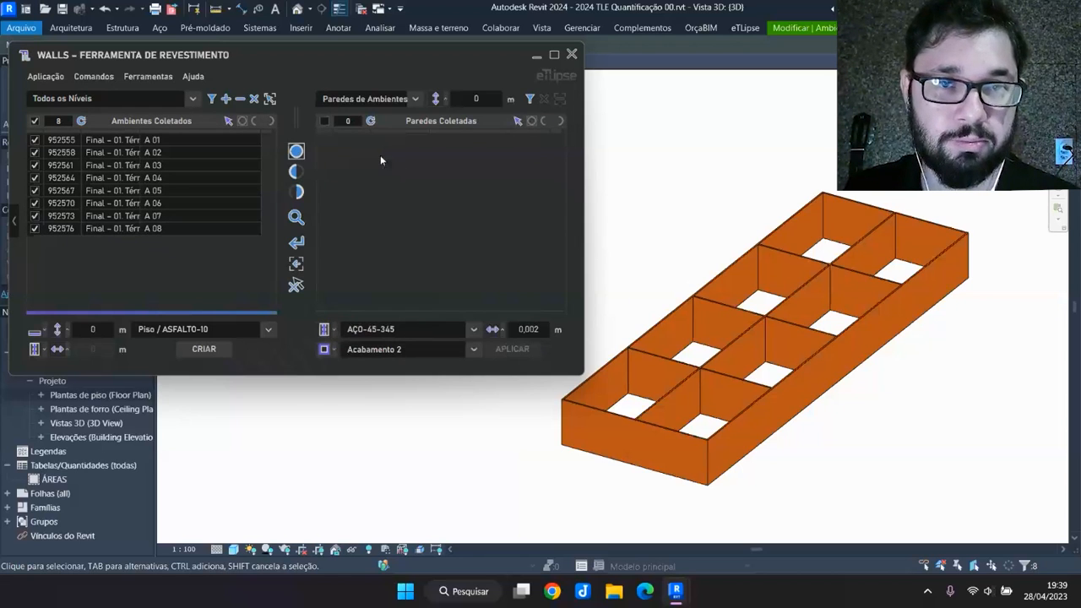
{"action": "left_click", "coordinate": [529, 98]}
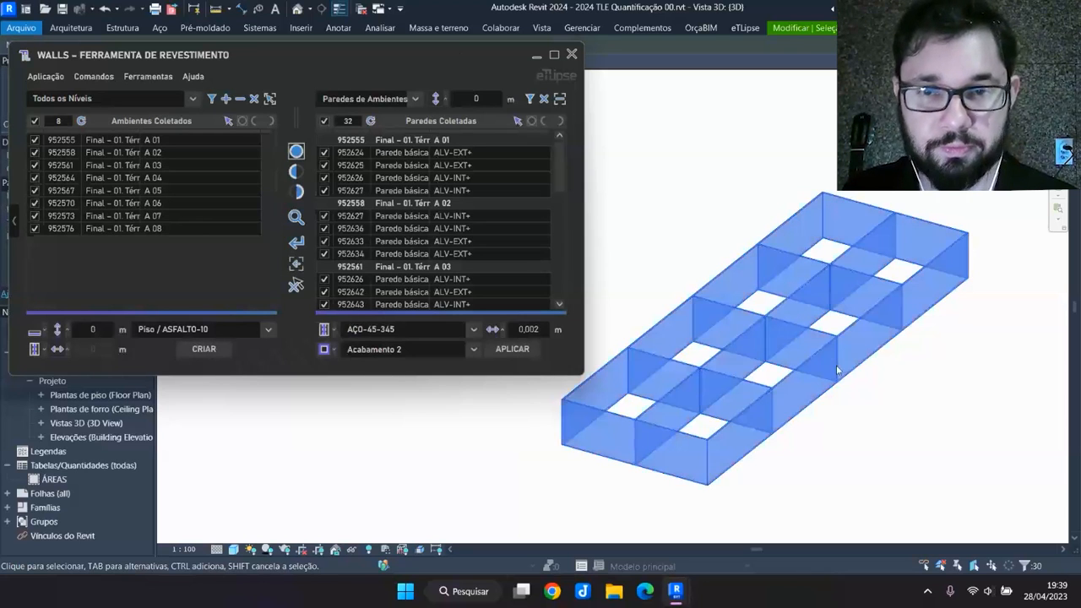
{"action": "middle_click_drag", "start_coordinate": [873, 414], "coordinate": [924, 427]}
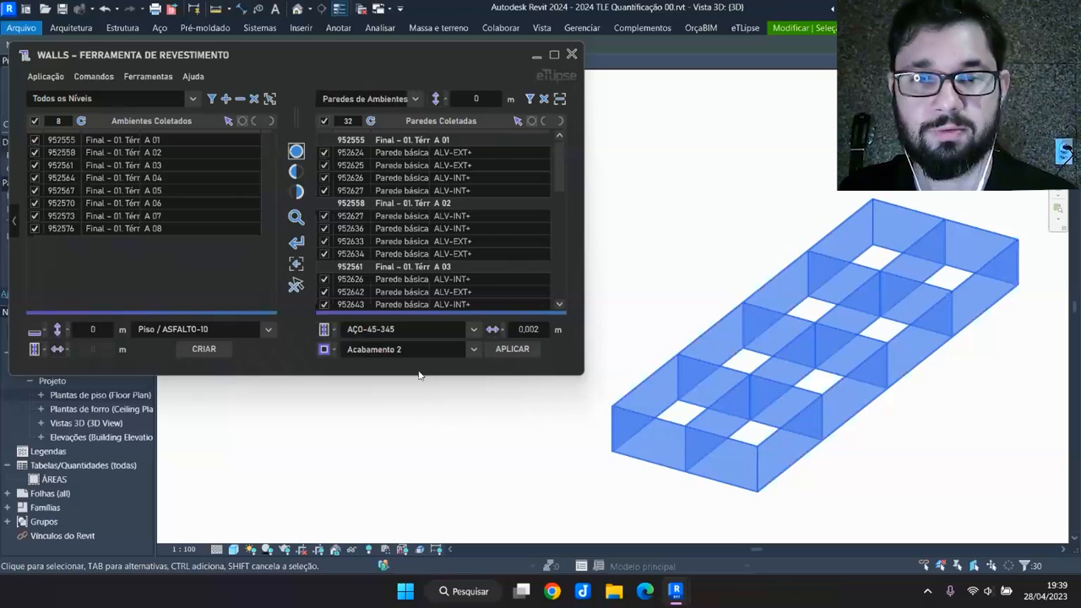
Choose Revestir Paredes: Parede Composta as the covering mode for the collected walls
{"action": "left_click", "coordinate": [335, 330]}
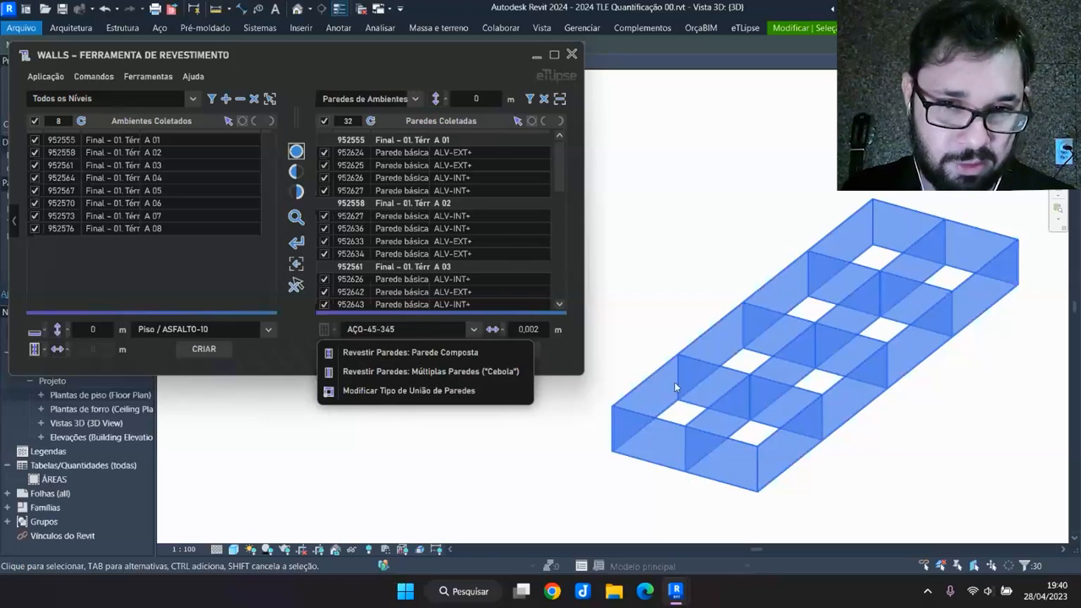
{"action": "scroll", "coordinate": [673, 390], "scroll_direction": "up", "scroll_amount": 3}
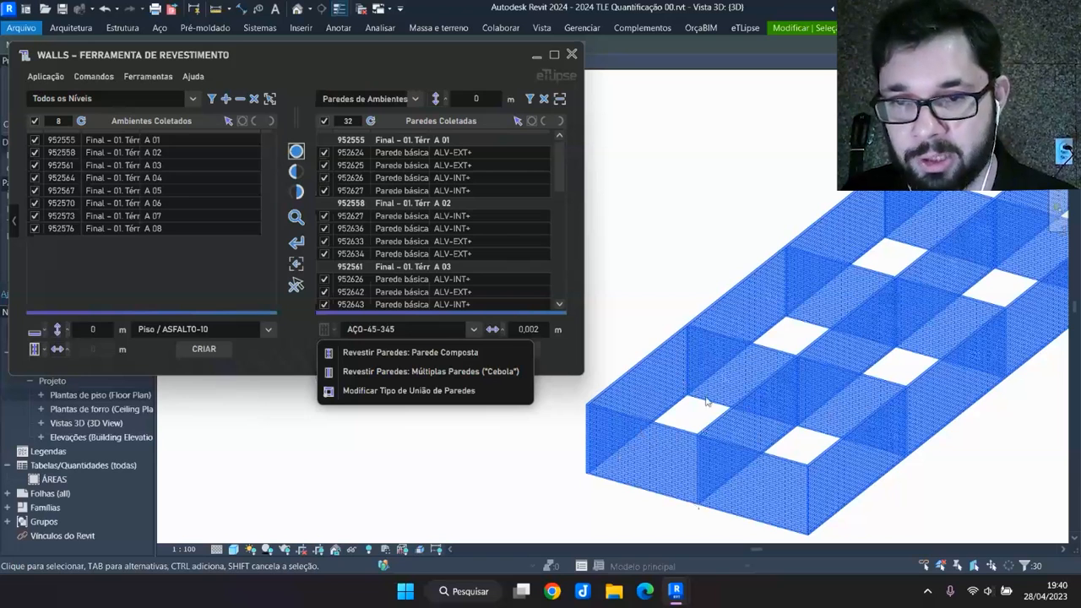
{"action": "scroll", "coordinate": [704, 412], "scroll_direction": "down", "scroll_amount": 2}
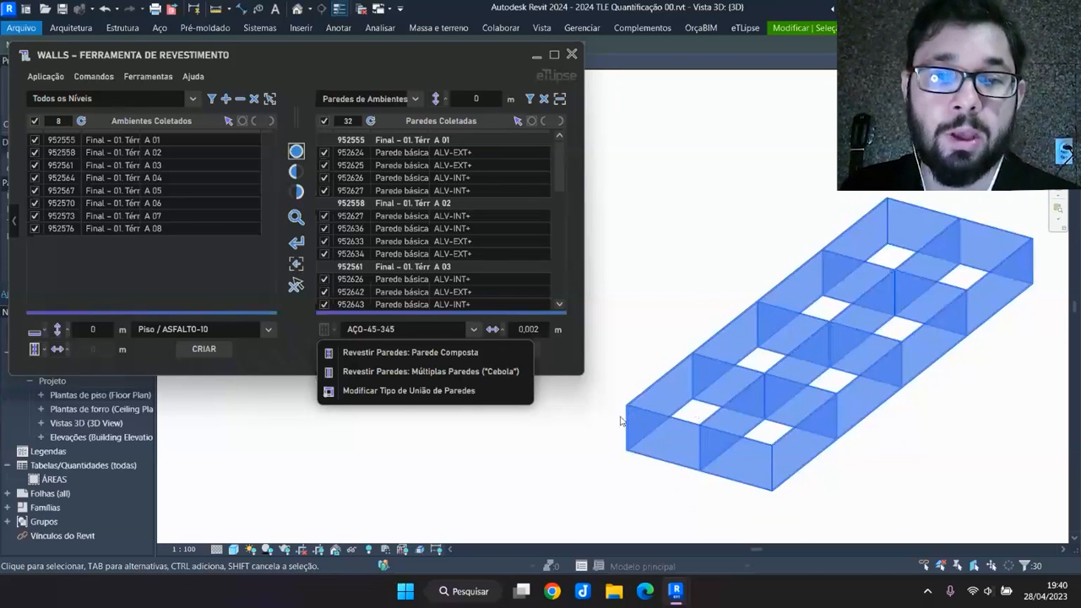
{"action": "left_click", "coordinate": [476, 353]}
{"action": "scroll", "coordinate": [696, 388], "scroll_direction": "up", "scroll_amount": 5}
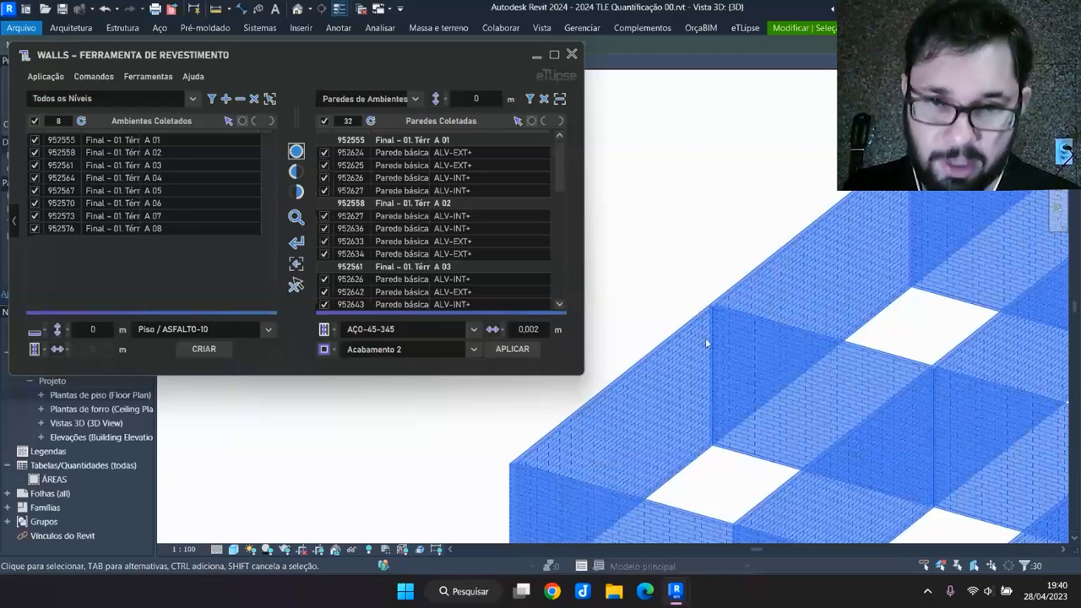
{"action": "scroll", "coordinate": [731, 299], "scroll_direction": "down", "scroll_amount": 6}
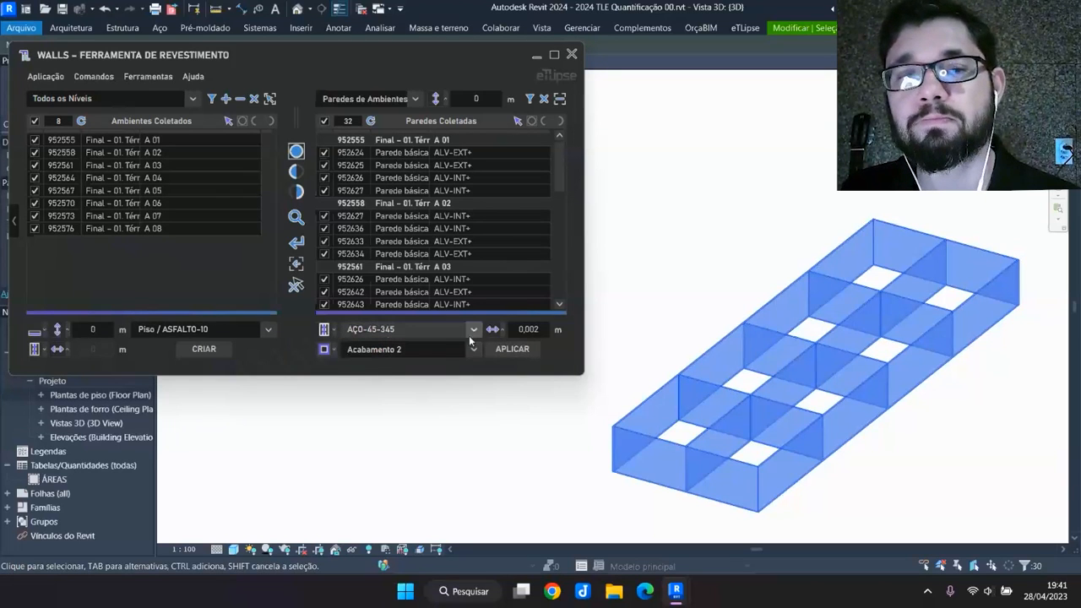
Set the covering material to PAR-Argamassa-EXT with a thickness of 0,025 m
{"action": "left_click", "coordinate": [473, 334]}
{"action": "left_click_drag", "start_coordinate": [474, 359], "coordinate": [473, 436]}
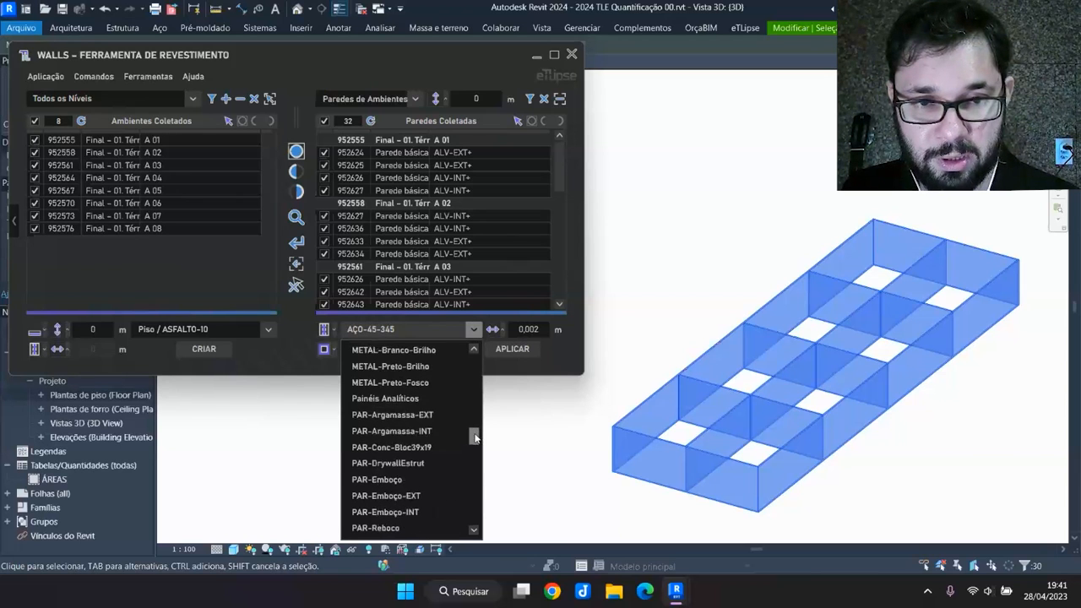
{"action": "left_click", "coordinate": [409, 414]}
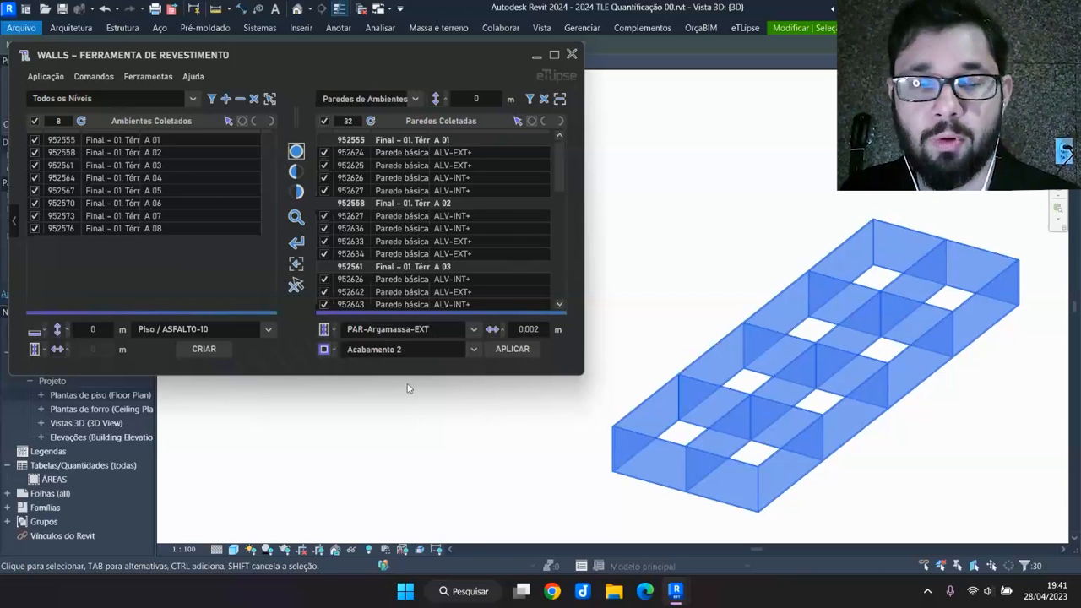
{"action": "double_click", "coordinate": [526, 329]}
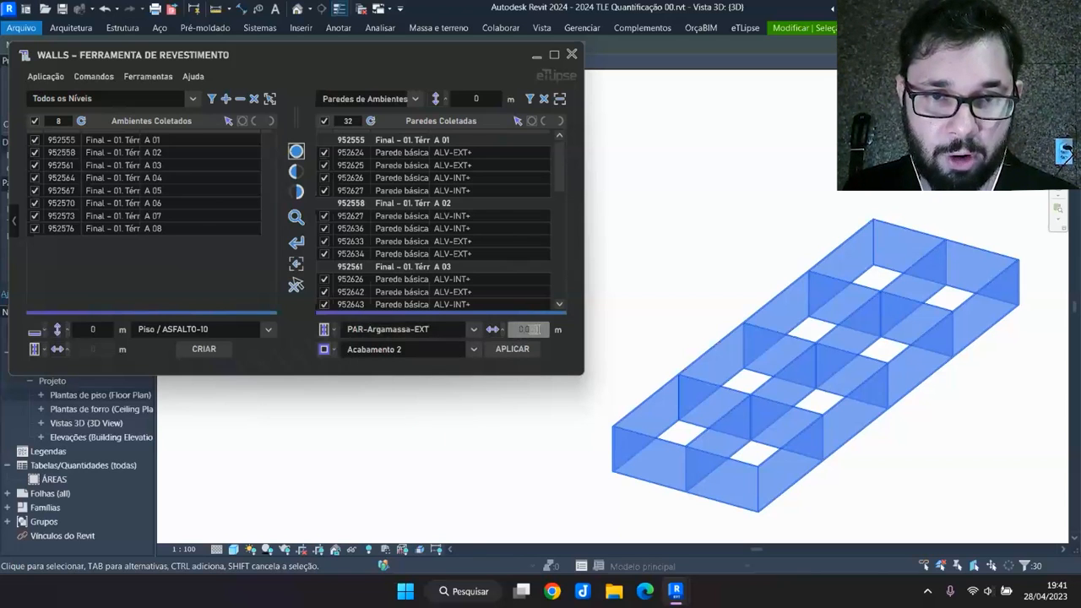
{"action": "left_click_drag", "start_coordinate": [530, 329], "coordinate": [543, 329]}
{"action": "type", "text": "25"}
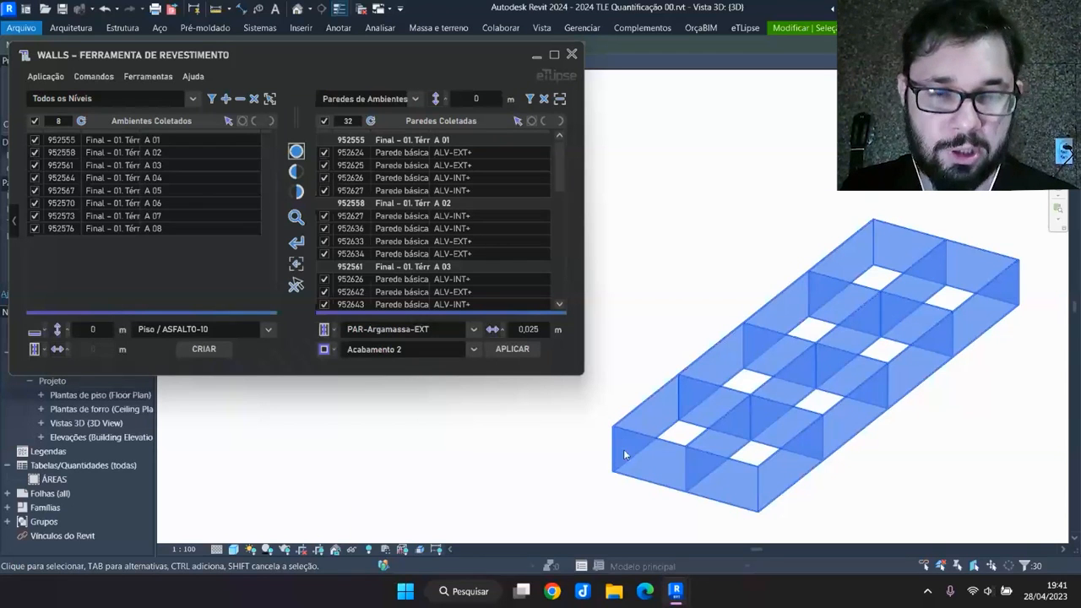
{"action": "left_click", "coordinate": [521, 350]}
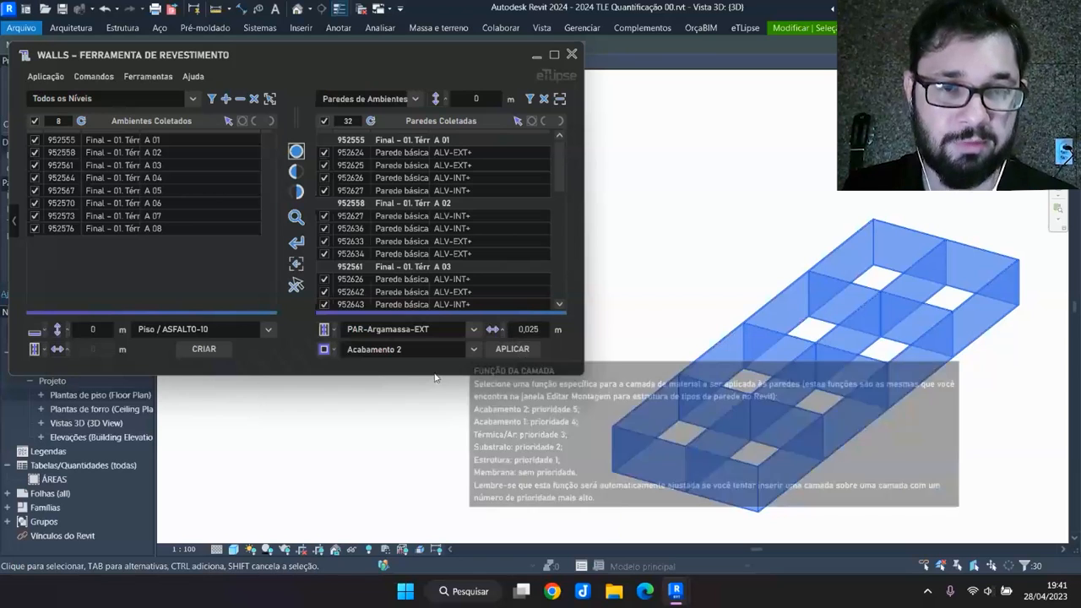
Set the layer function to Acabamento 1 and the insertion mode to Adição de Camada no Lado Externo de Paredes, clear the selection and apply the covering
{"action": "left_click", "coordinate": [387, 351]}
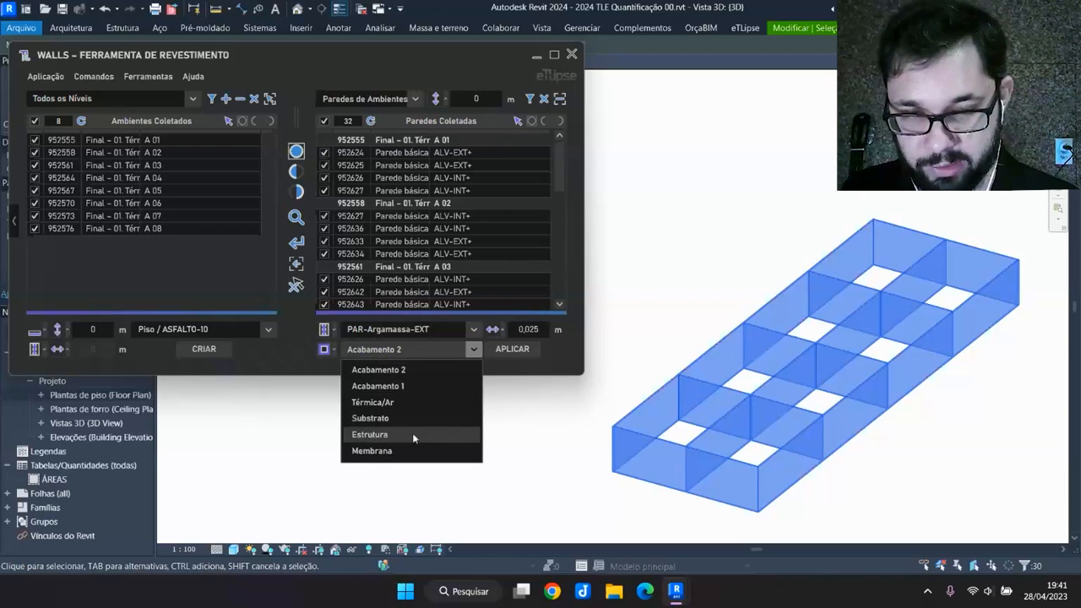
{"action": "left_click", "coordinate": [379, 388]}
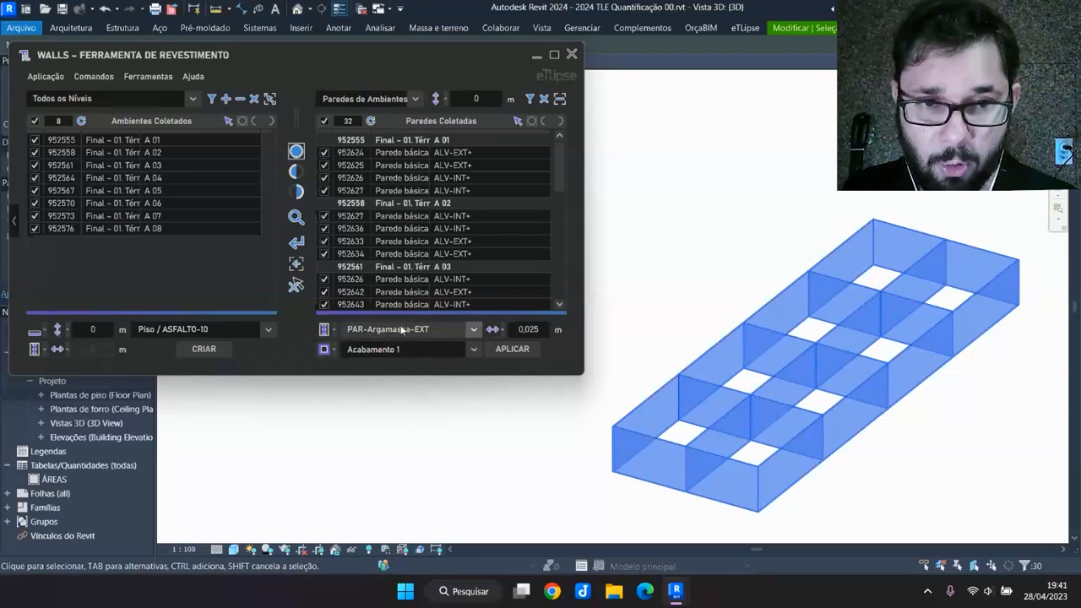
{"action": "left_click", "coordinate": [326, 349]}
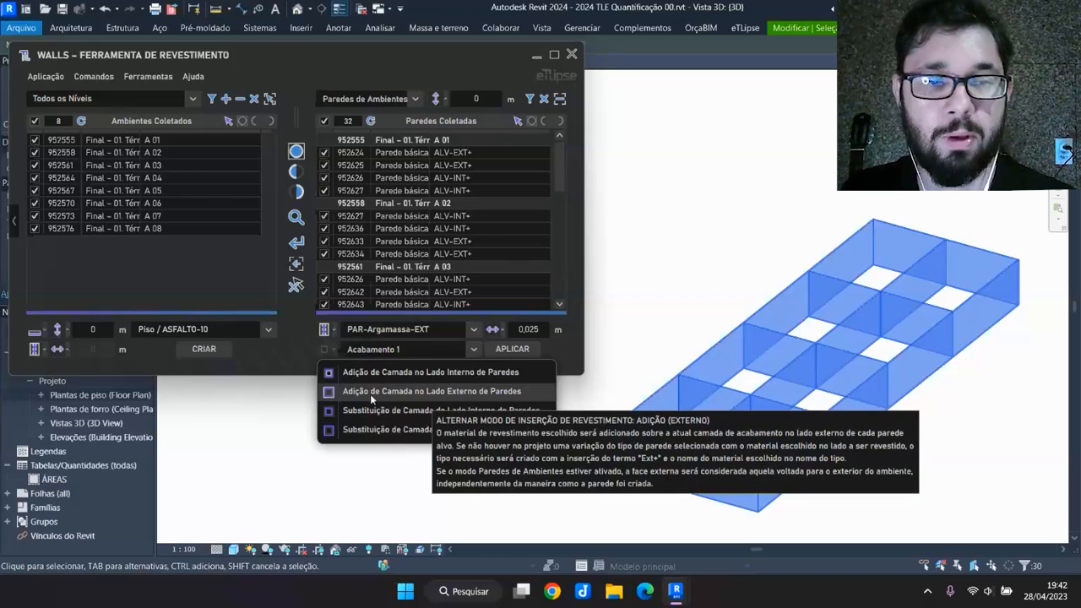
{"action": "left_click", "coordinate": [466, 391]}
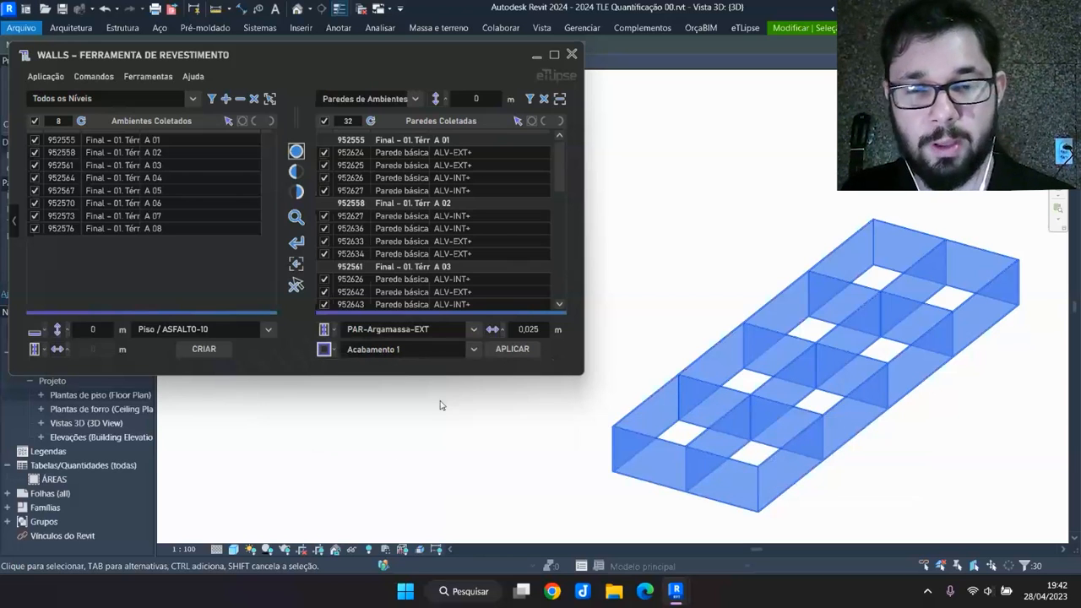
{"action": "left_click", "coordinate": [296, 286]}
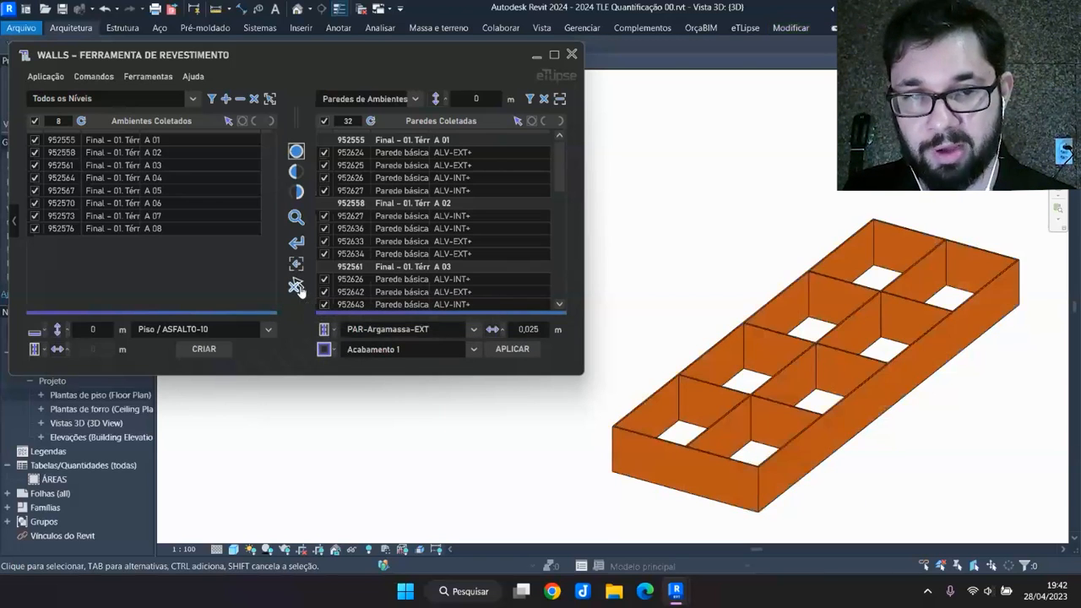
{"action": "left_click", "coordinate": [524, 354]}
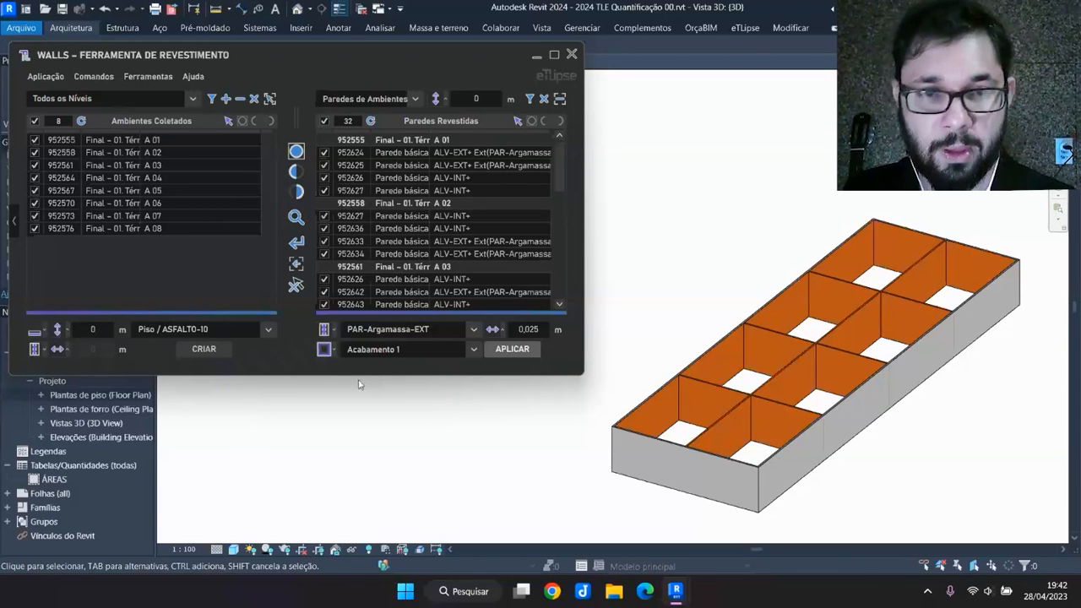
Try to apply PAR-Argamassa-INT to the collected walls, with Adição de Camada no Lado Externo de Paredes as the insertion mode
{"action": "left_click", "coordinate": [447, 329]}
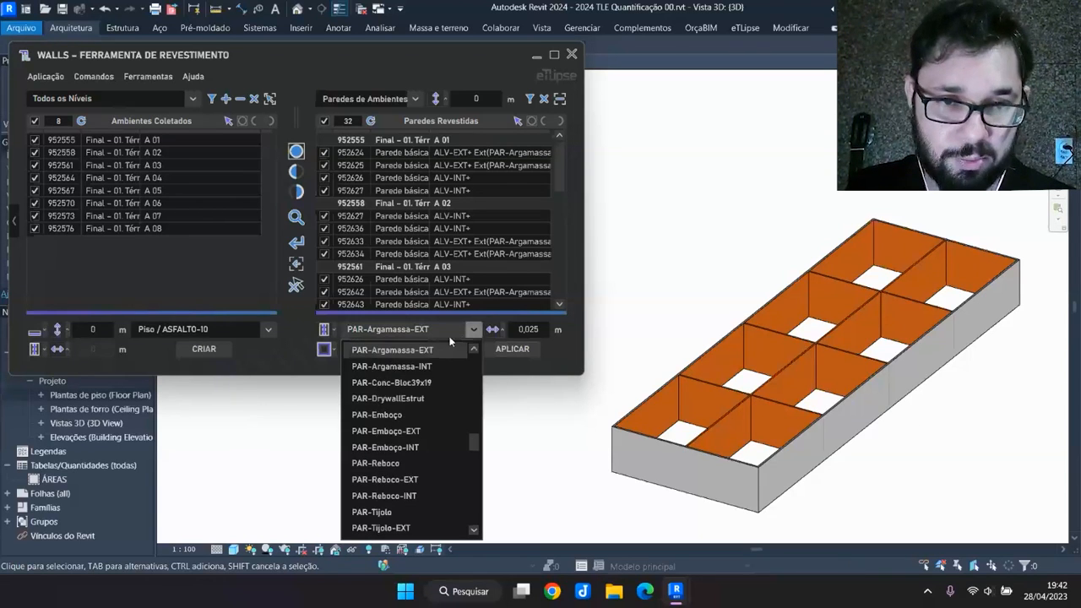
{"action": "left_click", "coordinate": [404, 372]}
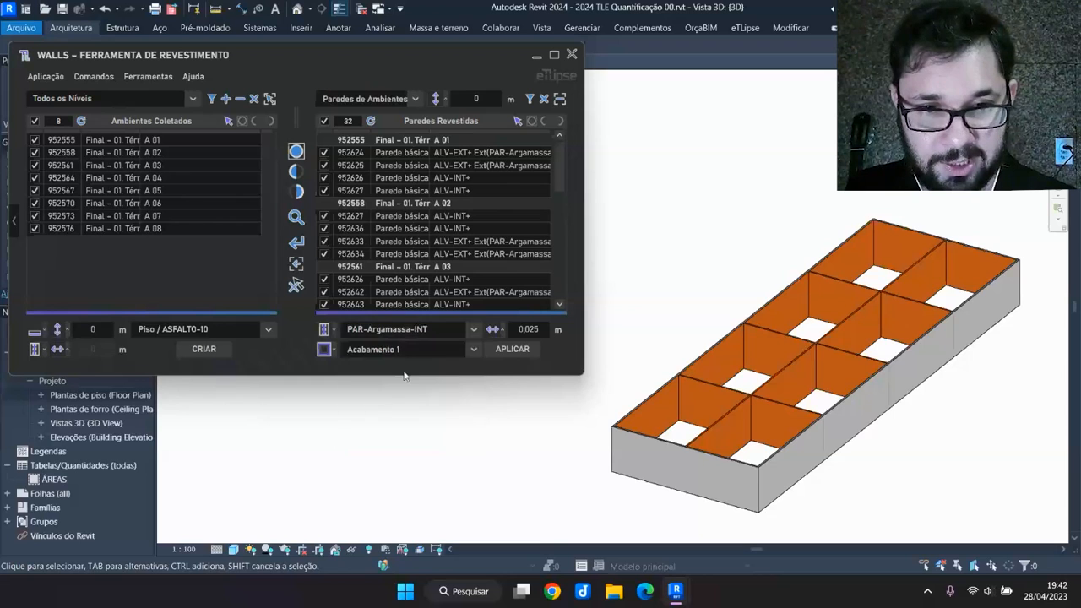
{"action": "left_click", "coordinate": [325, 348]}
{"action": "left_click", "coordinate": [363, 387]}
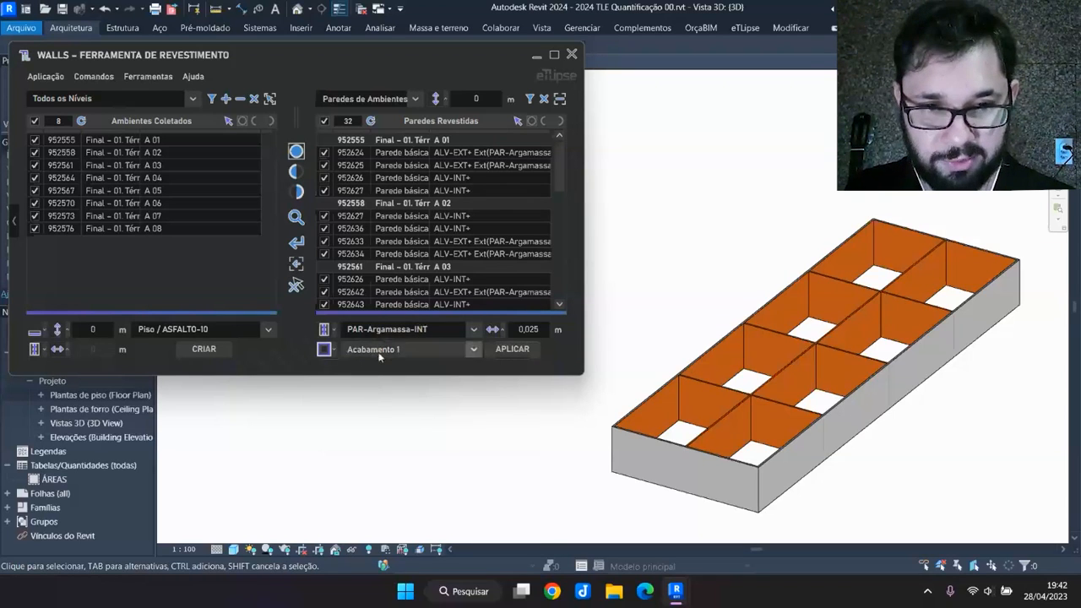
{"action": "left_click", "coordinate": [512, 349]}
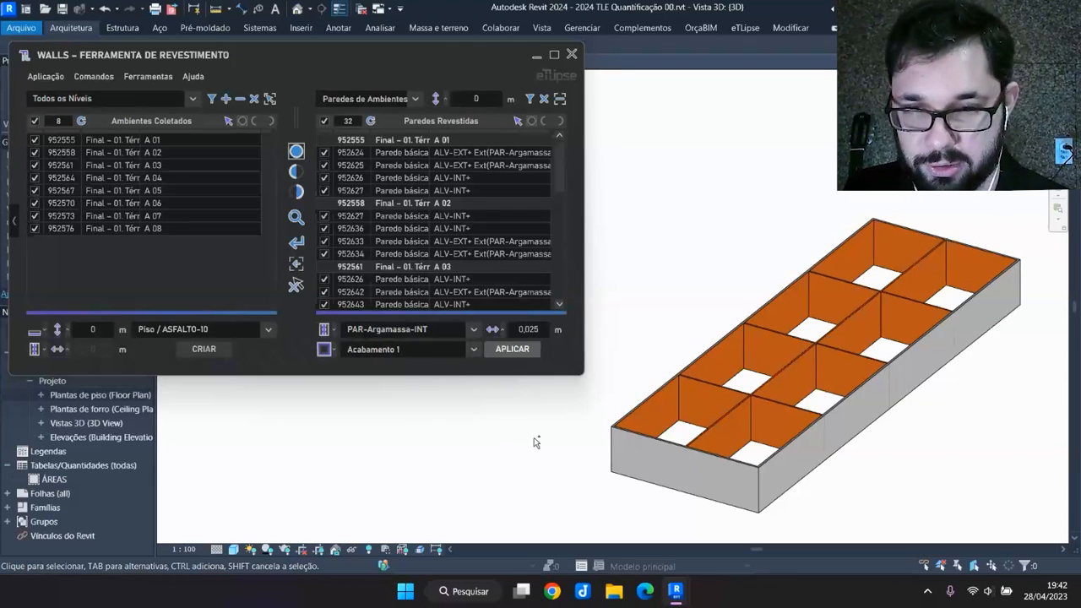
Undo the wall coverings applied so far, keeping Acabamento 1 as the layer function
{"action": "left_click", "coordinate": [116, 9]}
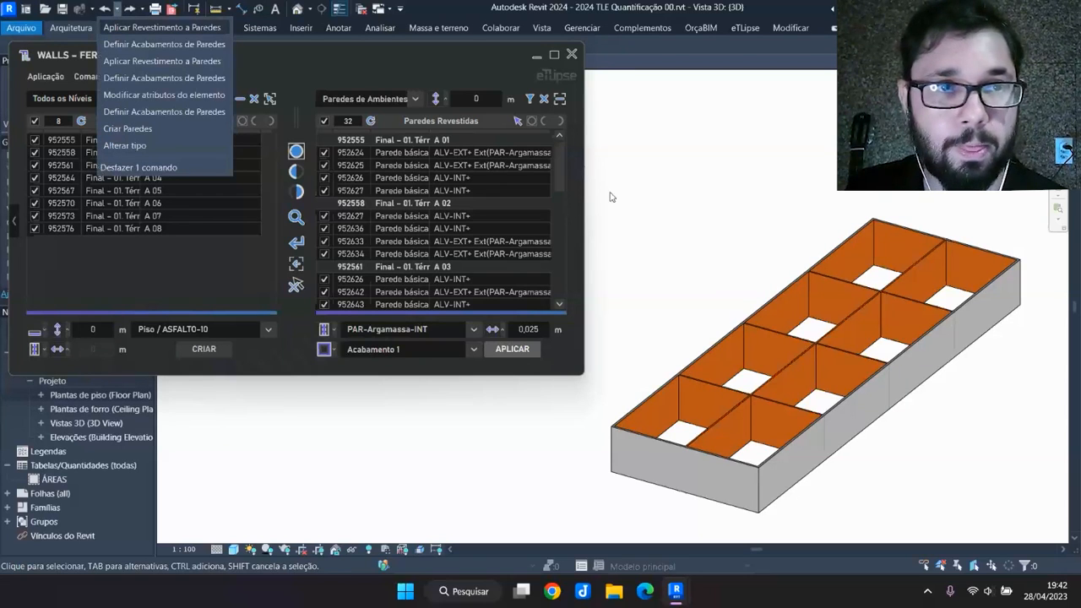
{"action": "left_click", "coordinate": [106, 10]}
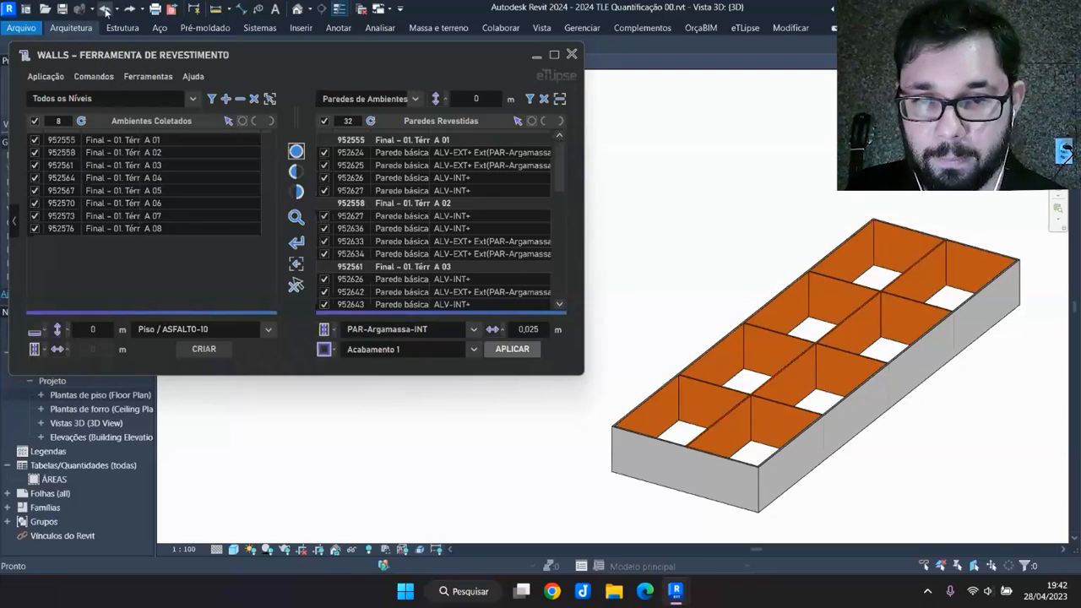
{"action": "left_click", "coordinate": [393, 349]}
{"action": "left_click", "coordinate": [404, 387]}
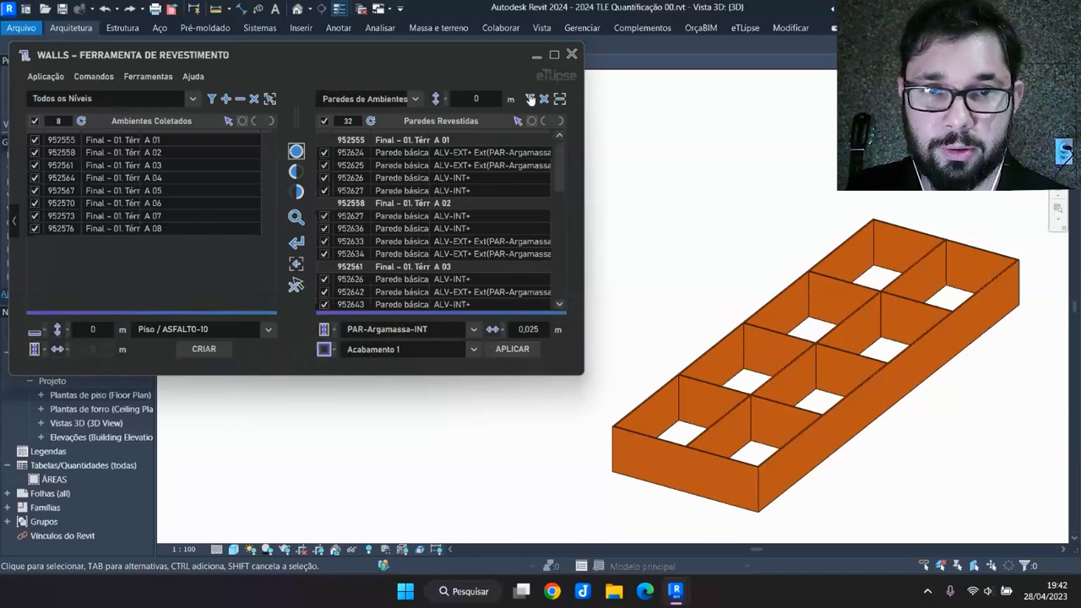
Collect the room walls again, set the material to PAR-Argamassa-EXT, clear the selection and apply the layer to their external side
{"action": "left_click", "coordinate": [530, 98]}
{"action": "left_click", "coordinate": [422, 329]}
{"action": "scroll", "coordinate": [426, 356], "scroll_direction": "up", "scroll_amount": 1}
{"action": "left_click", "coordinate": [393, 382]}
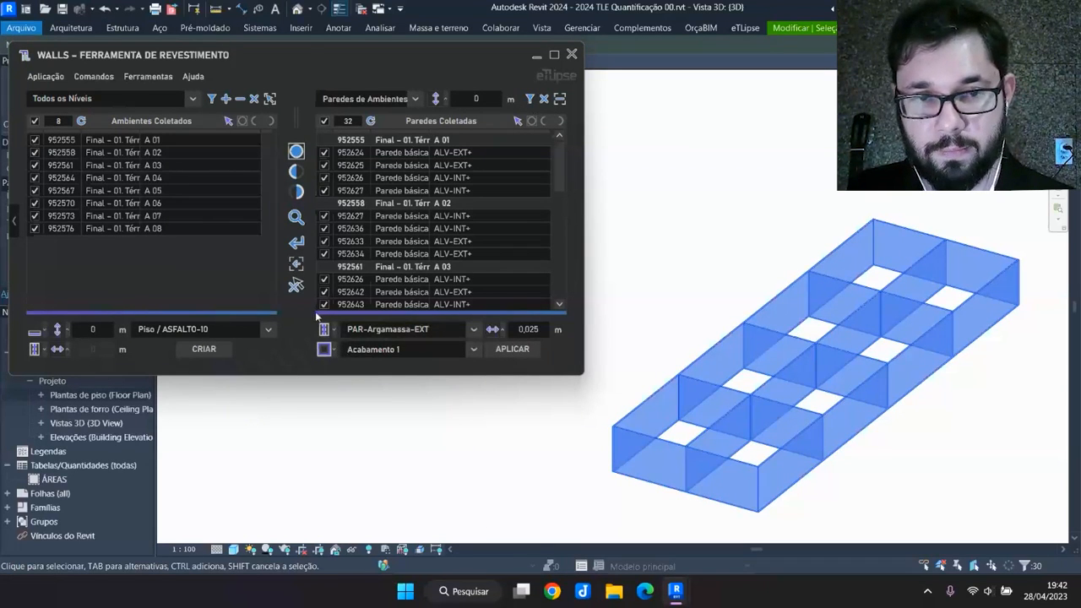
{"action": "left_click", "coordinate": [295, 285]}
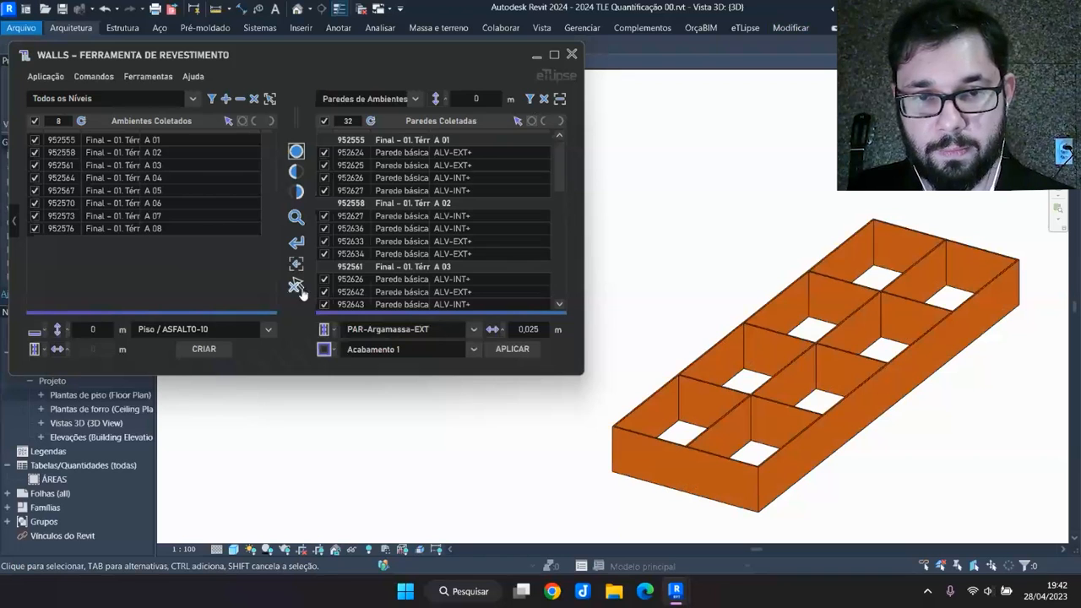
{"action": "left_click", "coordinate": [517, 356]}
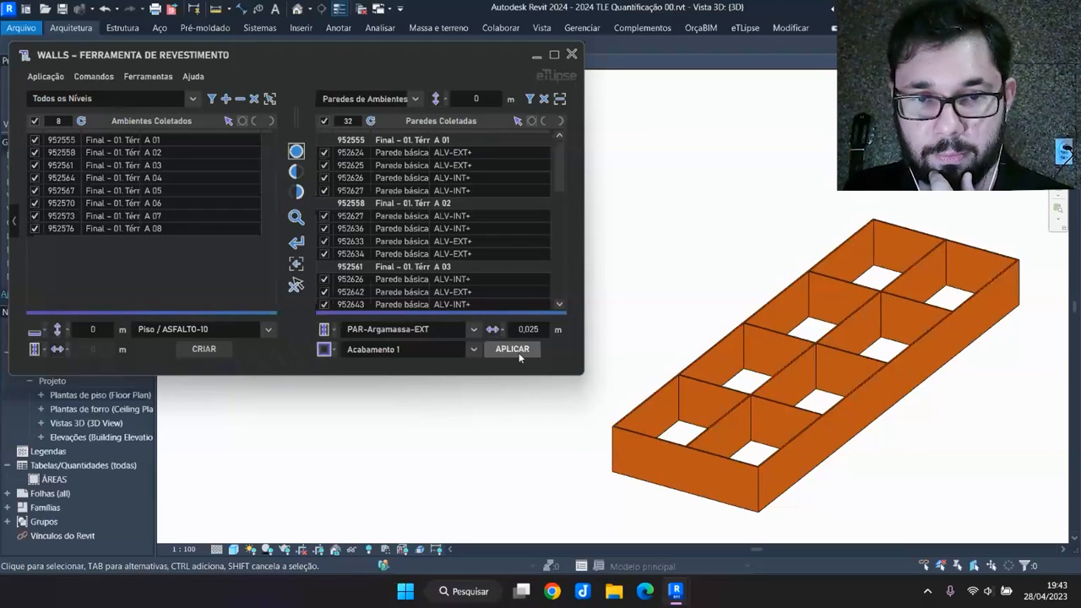
Apply PAR-Argamassa-INT as an Acabamento 1 layer to the walls, using Adição de Camada no Lado Interno de Paredes
{"action": "left_click", "coordinate": [384, 333]}
{"action": "left_click", "coordinate": [396, 368]}
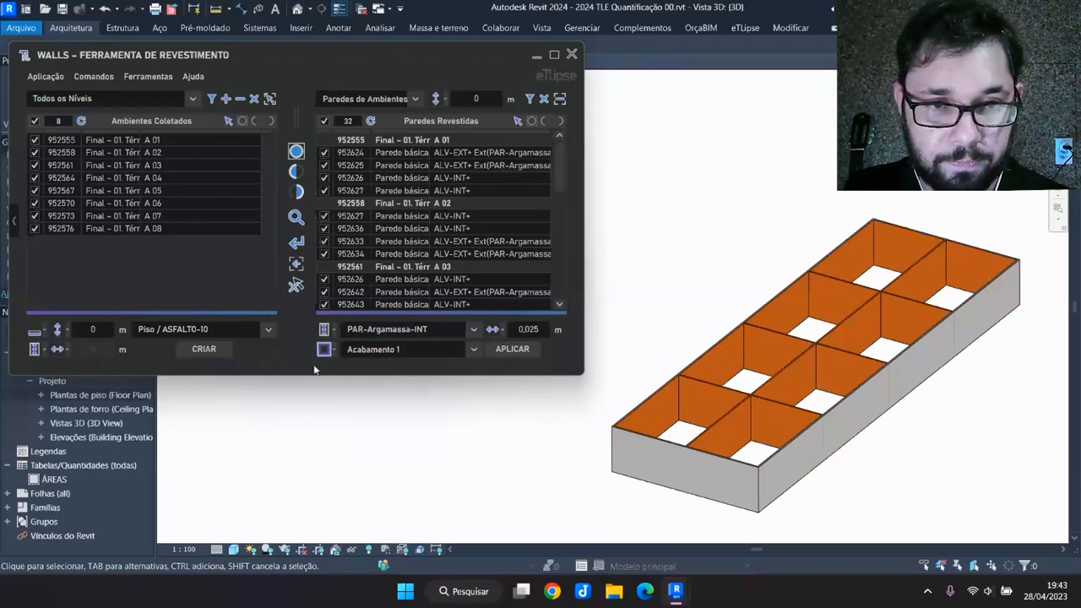
{"action": "left_click", "coordinate": [326, 349]}
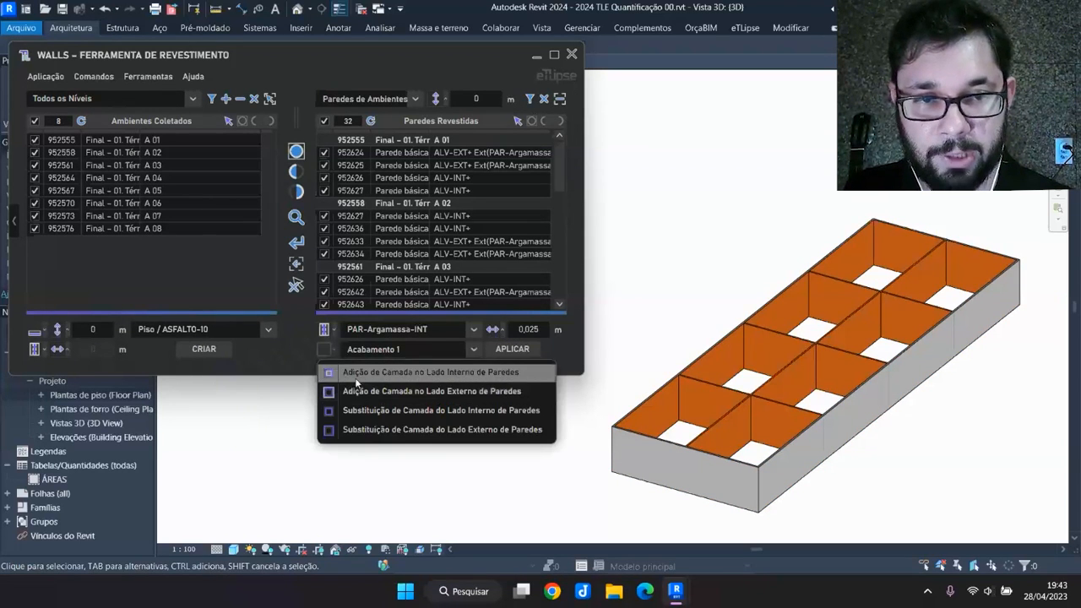
{"action": "left_click", "coordinate": [350, 372]}
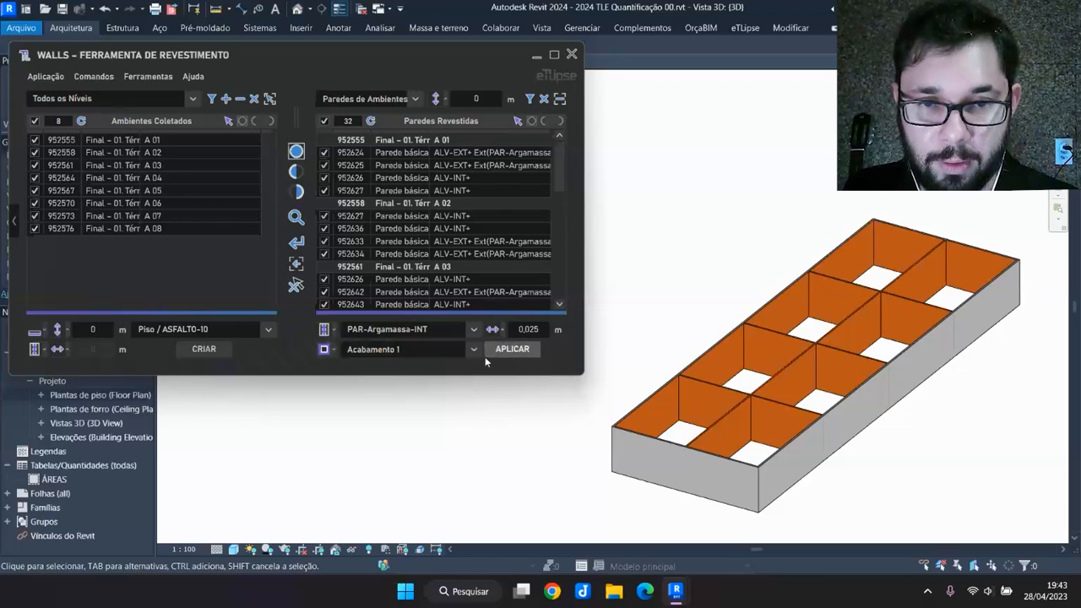
{"action": "left_click", "coordinate": [524, 353]}
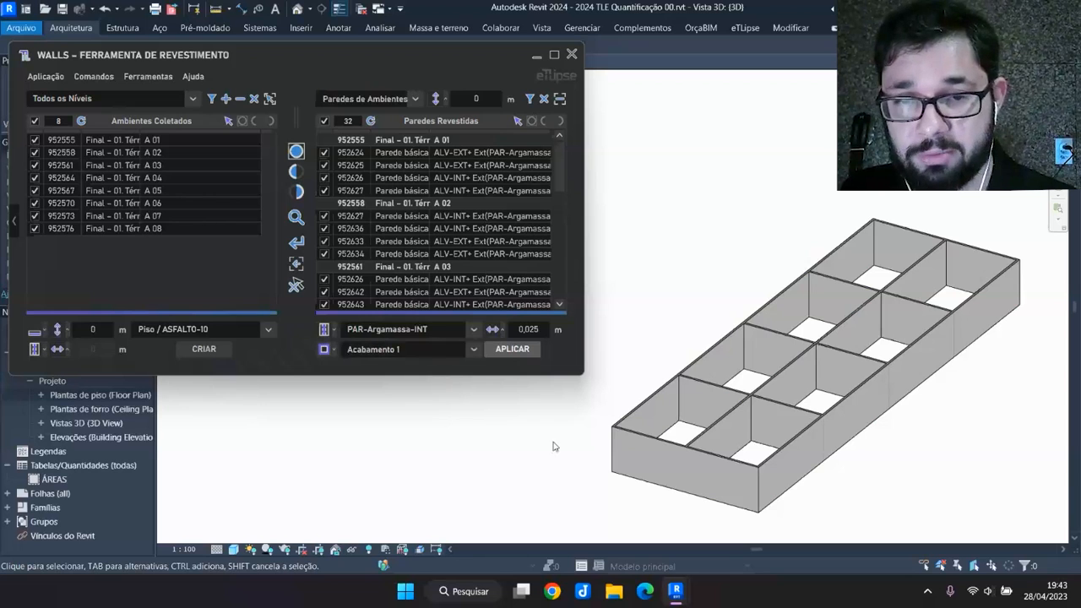
Apply CIMENT-100-Bloco, 0,01 m thick, as Acabamento 2 to the walls' external side
{"action": "left_click", "coordinate": [380, 331]}
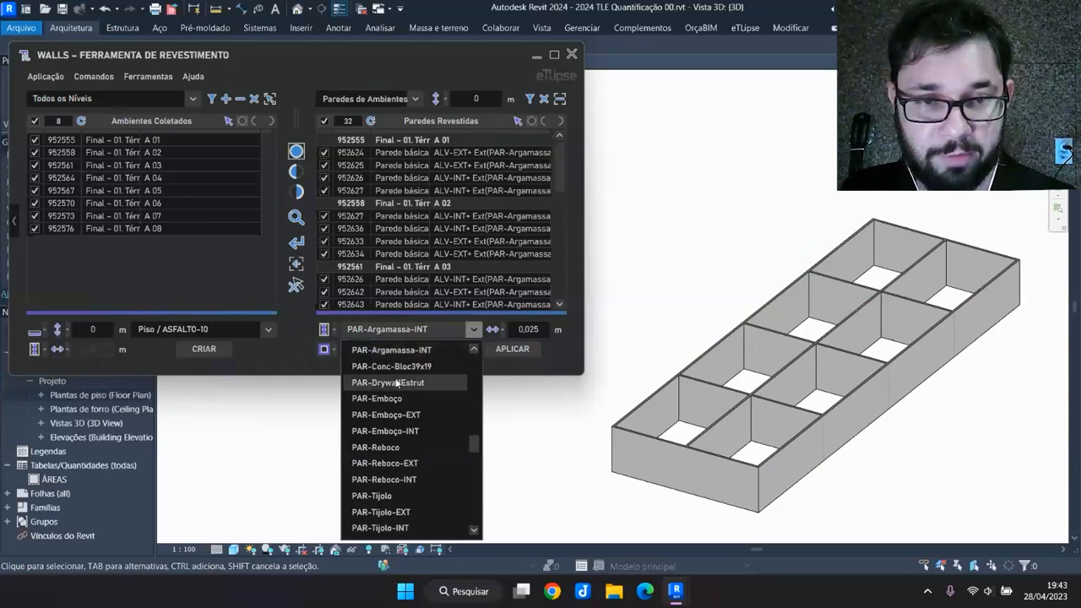
{"action": "scroll", "coordinate": [439, 409], "scroll_direction": "up", "scroll_amount": 2}
{"action": "left_click_drag", "start_coordinate": [474, 438], "coordinate": [476, 383]}
{"action": "scroll", "coordinate": [404, 414], "scroll_direction": "down", "scroll_amount": 3}
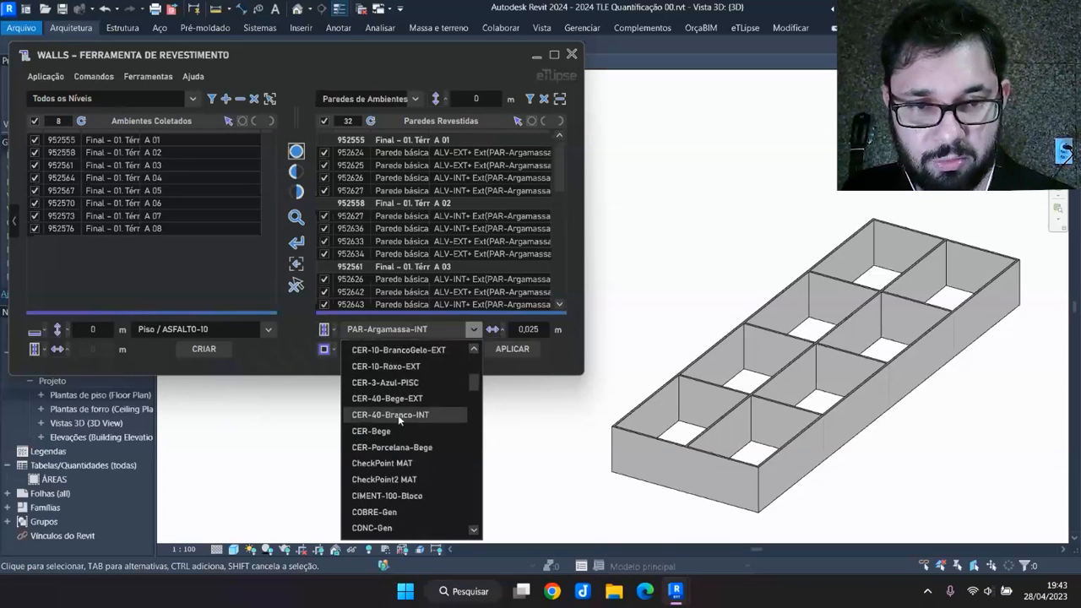
{"action": "left_click", "coordinate": [409, 496]}
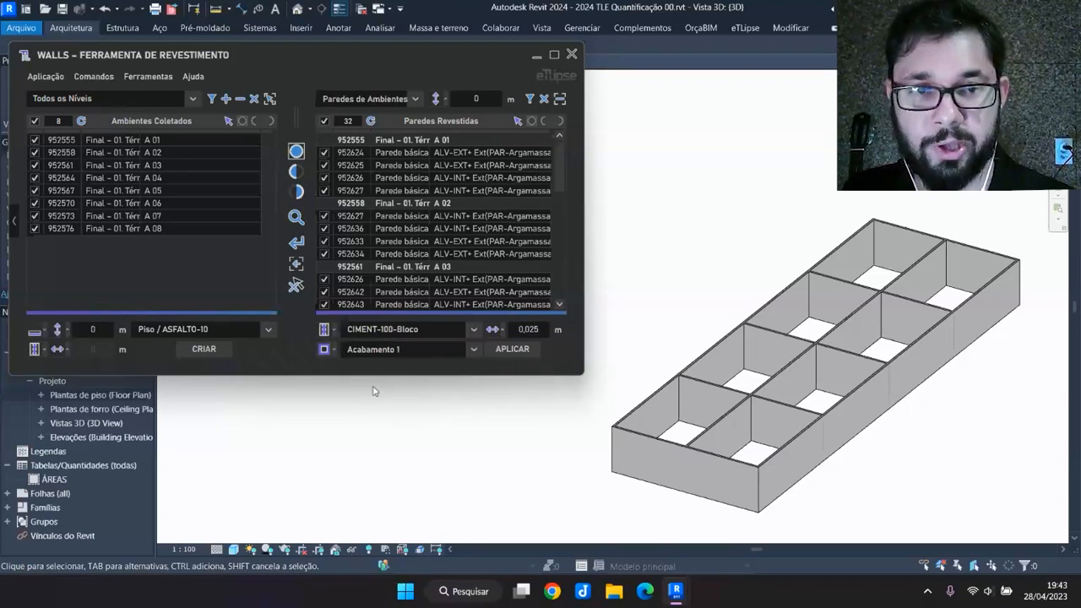
{"action": "left_click", "coordinate": [360, 390]}
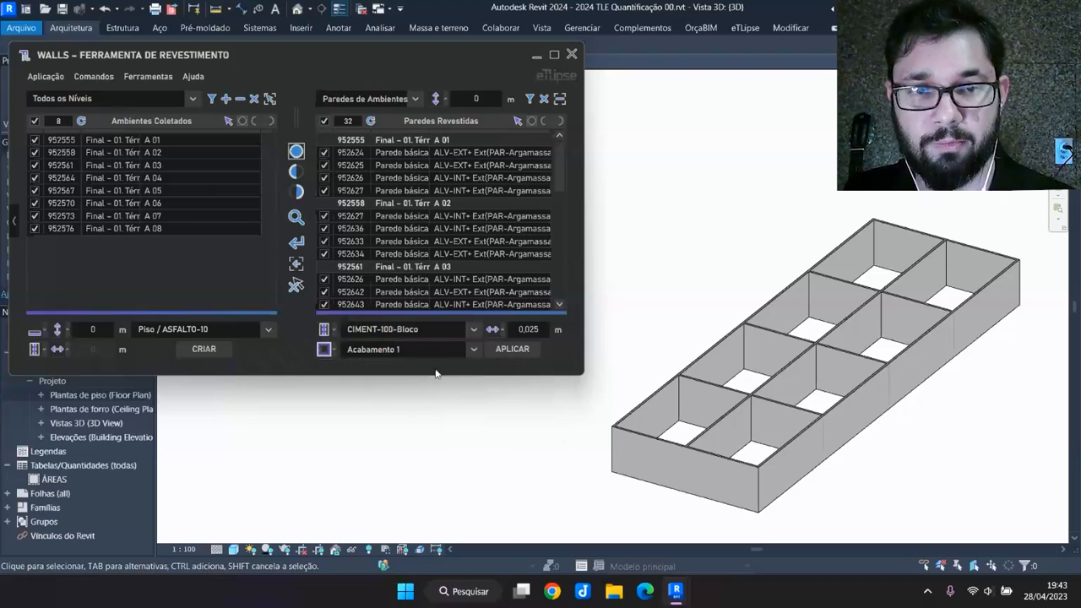
{"action": "left_click", "coordinate": [442, 352]}
{"action": "left_click", "coordinate": [378, 370]}
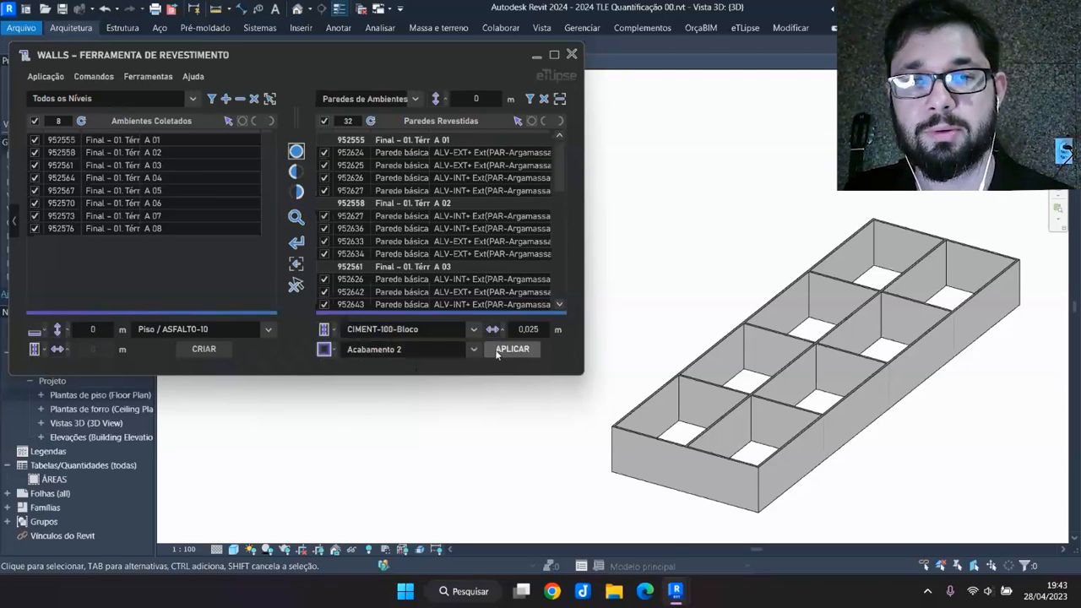
{"action": "double_click", "coordinate": [530, 330]}
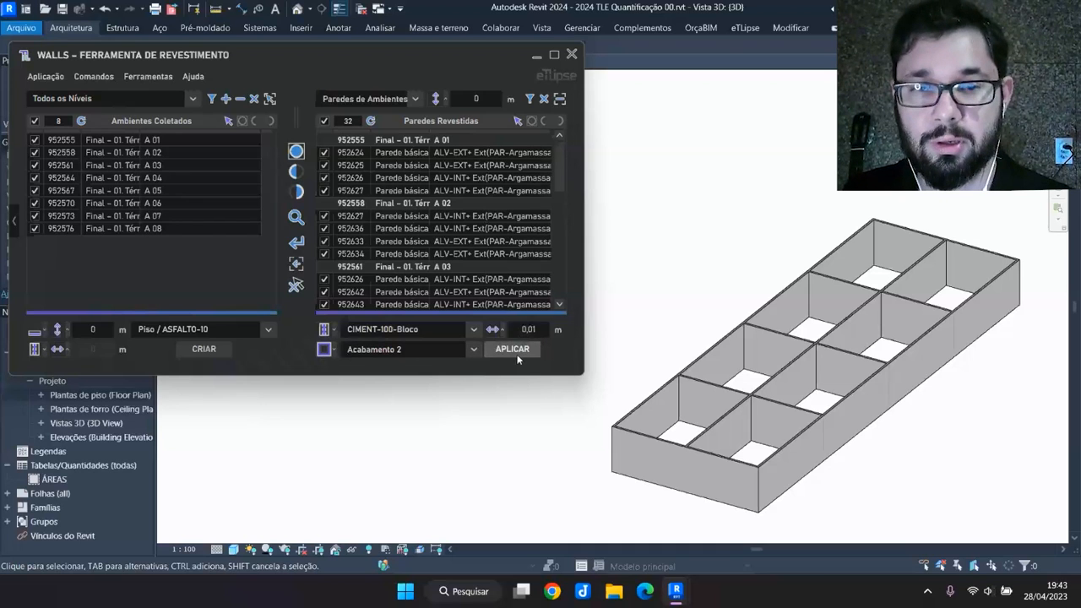
{"action": "left_click", "coordinate": [515, 350]}
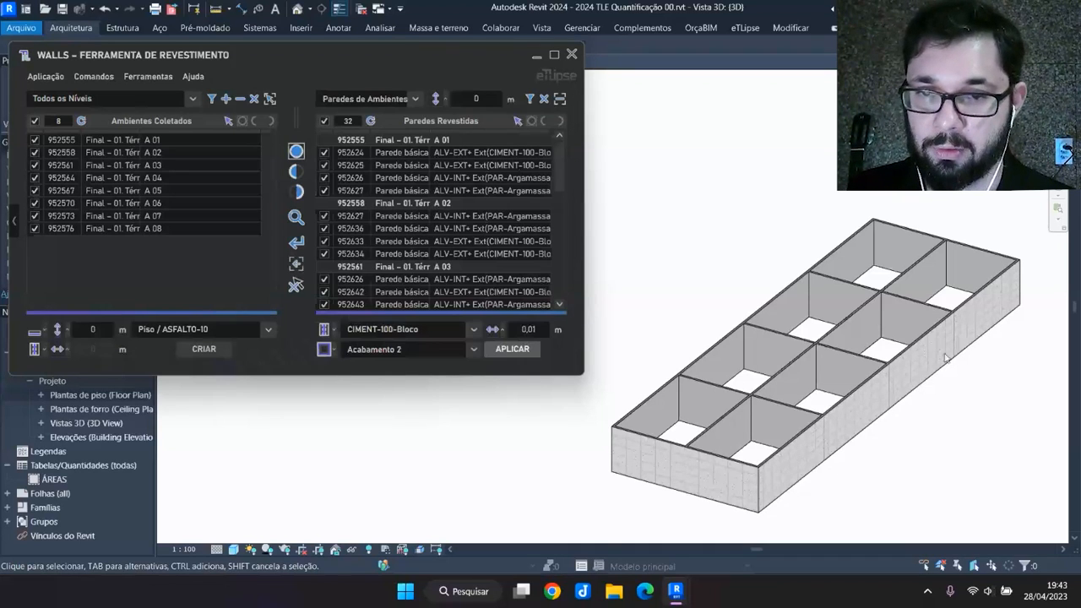
Apply PAR-Tinta-Branco-INT, 0,005 m thick, as an Acabamento 2 layer using Adição de Camada no Lado Interno de Paredes
{"action": "left_click", "coordinate": [473, 329]}
{"action": "left_click_drag", "start_coordinate": [474, 395], "coordinate": [480, 468]}
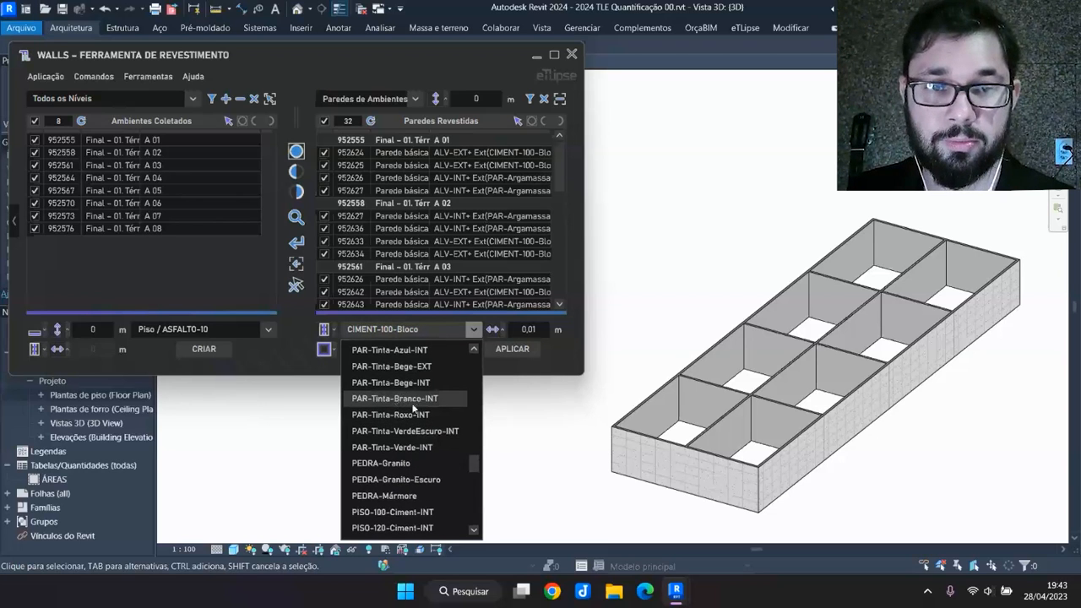
{"action": "left_click", "coordinate": [413, 401]}
{"action": "double_click", "coordinate": [540, 328]}
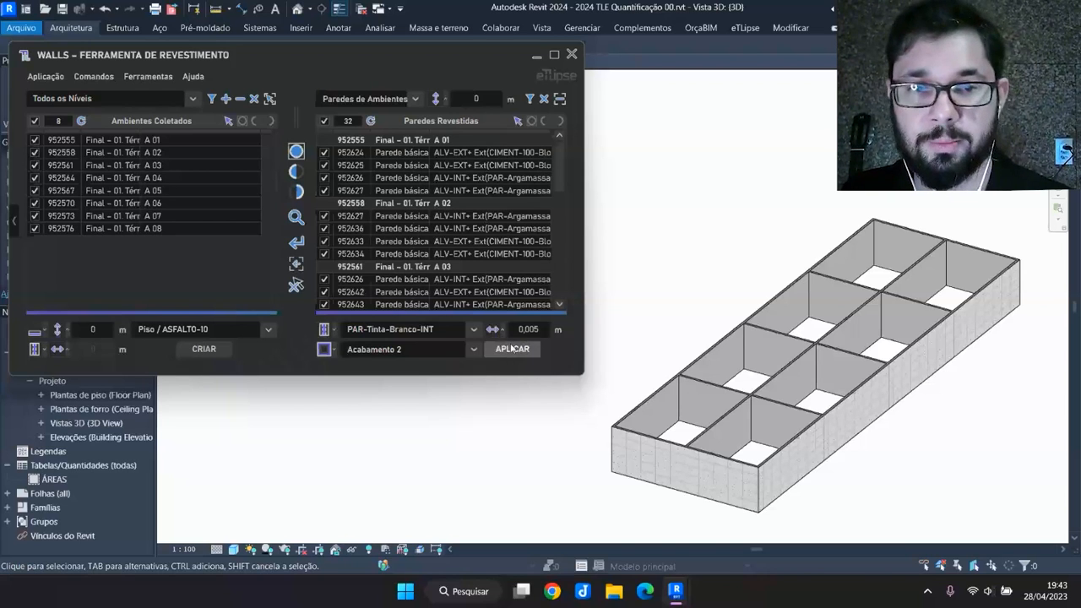
{"action": "left_click", "coordinate": [330, 350]}
{"action": "left_click", "coordinate": [357, 374]}
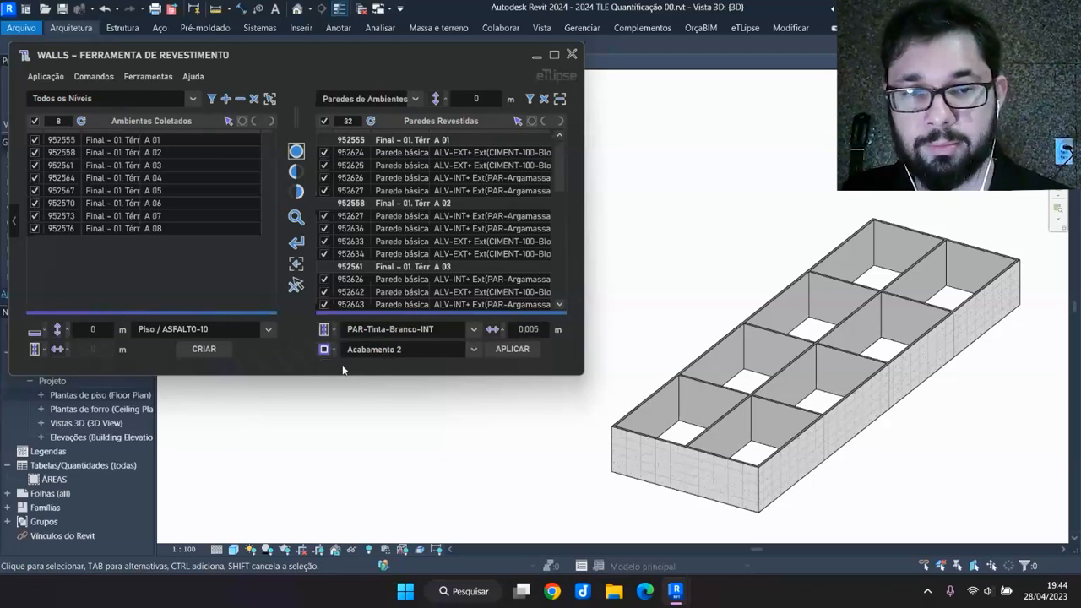
{"action": "left_click", "coordinate": [514, 349]}
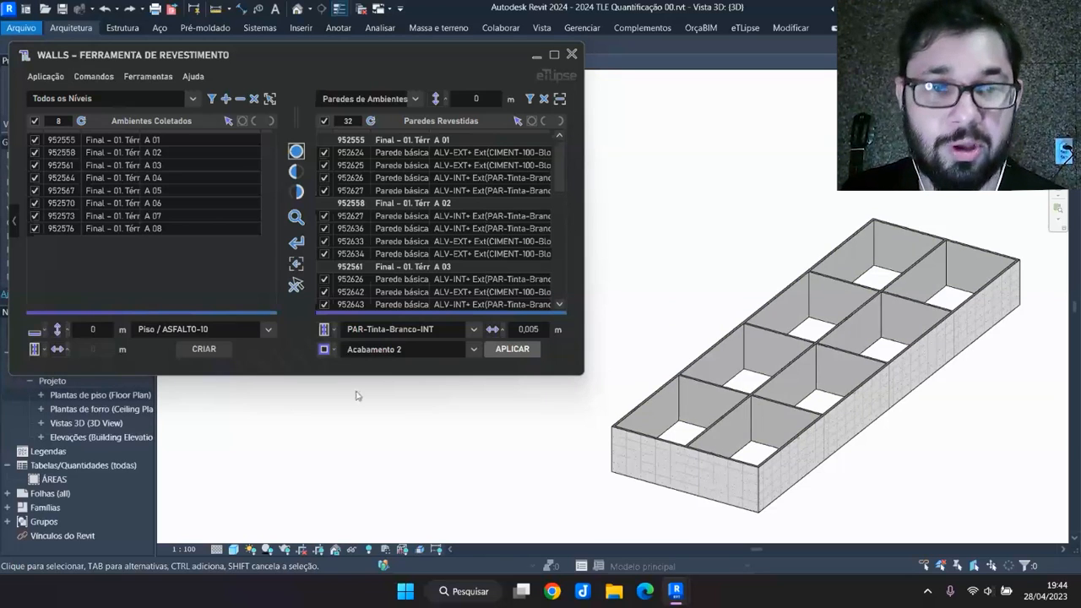
Collect the room walls again, switch the wall operation mode to Revestir Paredes: Múltiplas Paredes ("Cebola") and clear the selection
{"action": "left_click", "coordinate": [529, 99]}
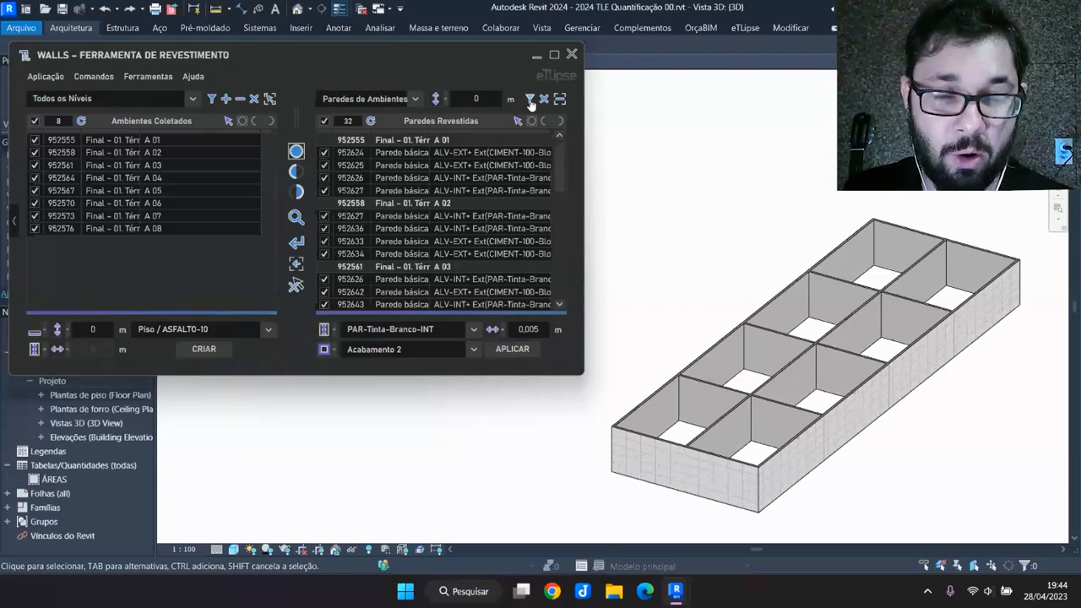
{"action": "left_click", "coordinate": [339, 349]}
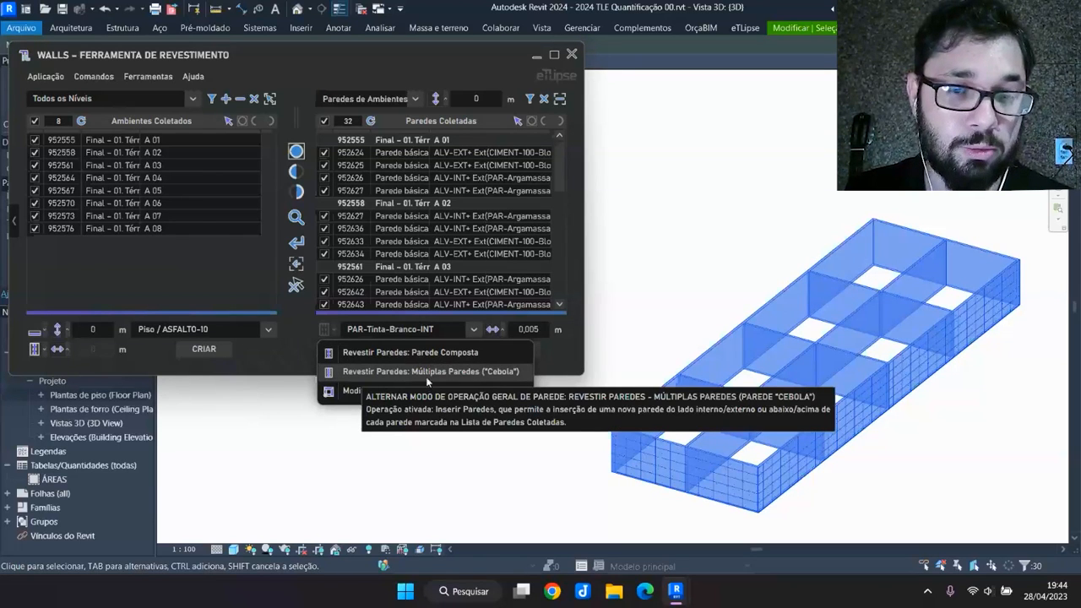
{"action": "left_click", "coordinate": [479, 371]}
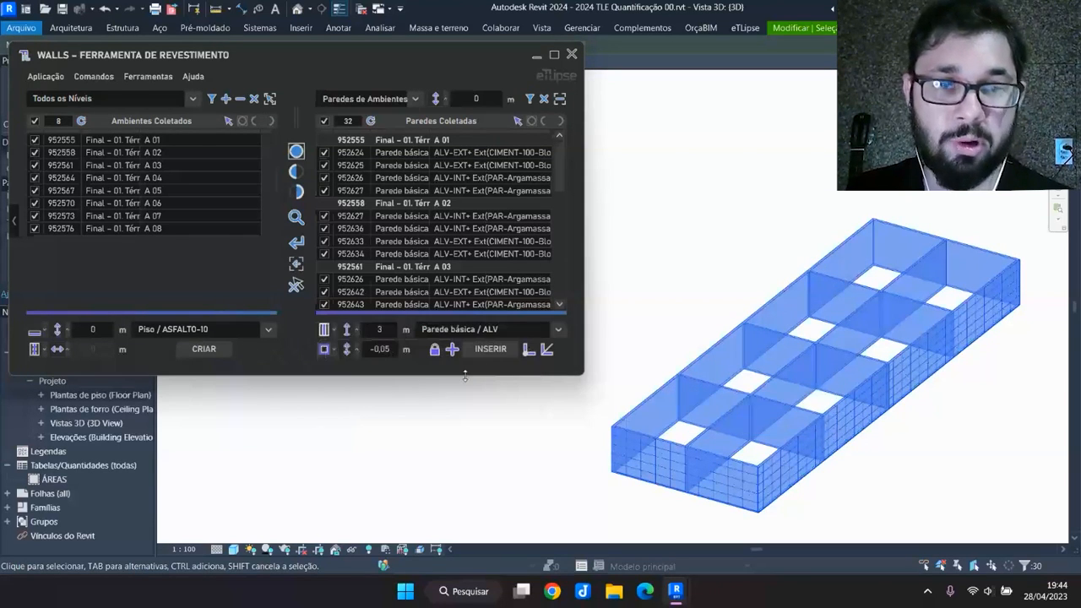
{"action": "left_click", "coordinate": [296, 286]}
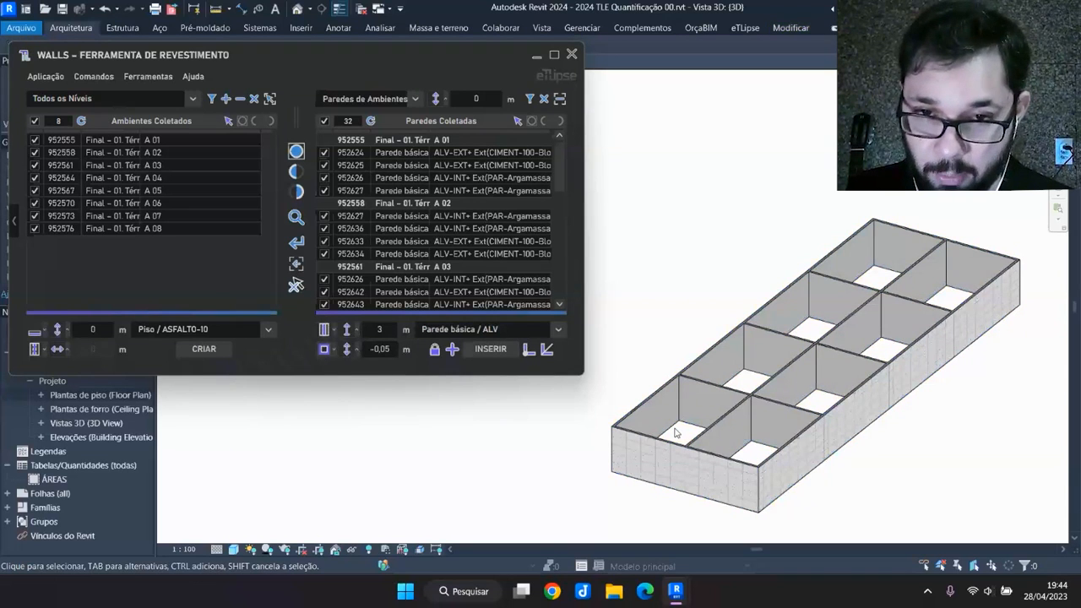
Insert Parede básica / REV-INT-Tinta(Branco) walls on the internal side of the collected walls, with height 2,5 m and offset 0 m
{"action": "left_click", "coordinate": [557, 329]}
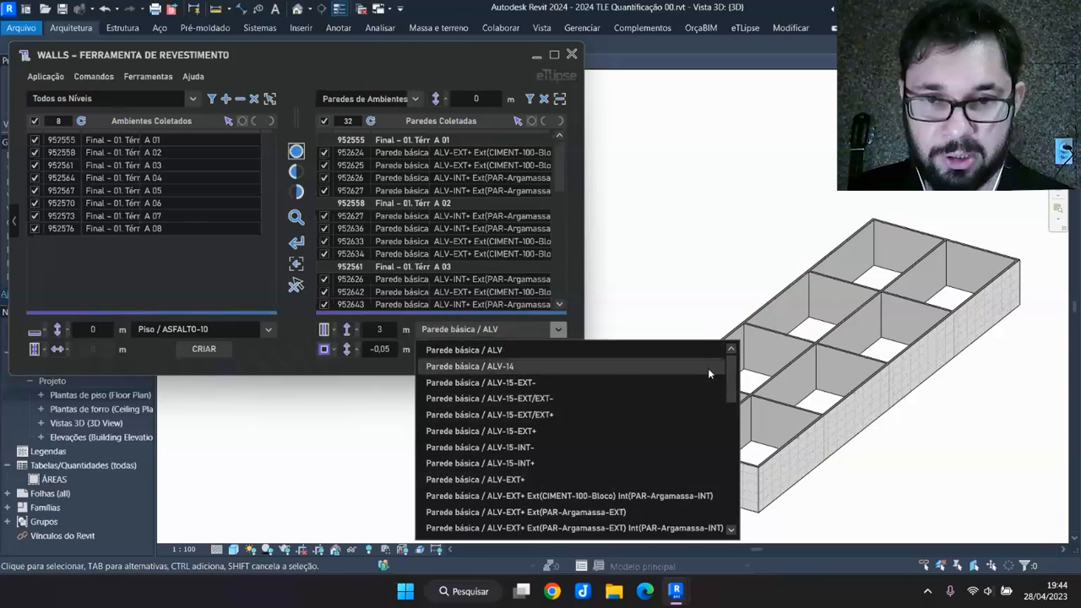
{"action": "left_click_drag", "start_coordinate": [731, 376], "coordinate": [763, 485]}
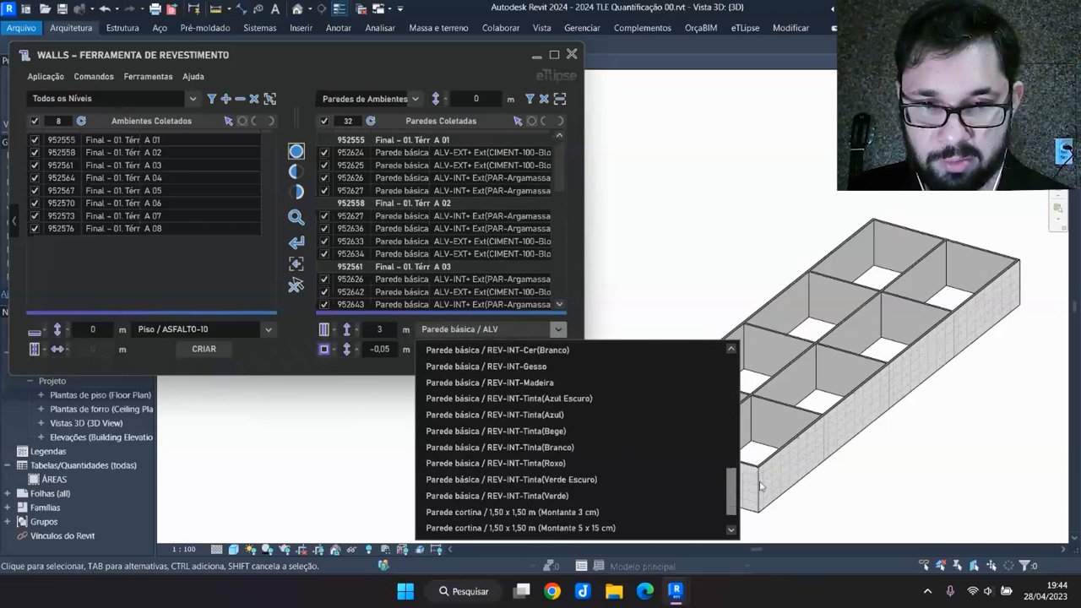
{"action": "left_click", "coordinate": [561, 449]}
{"action": "double_click", "coordinate": [379, 330]}
{"action": "key", "text": "Return"}
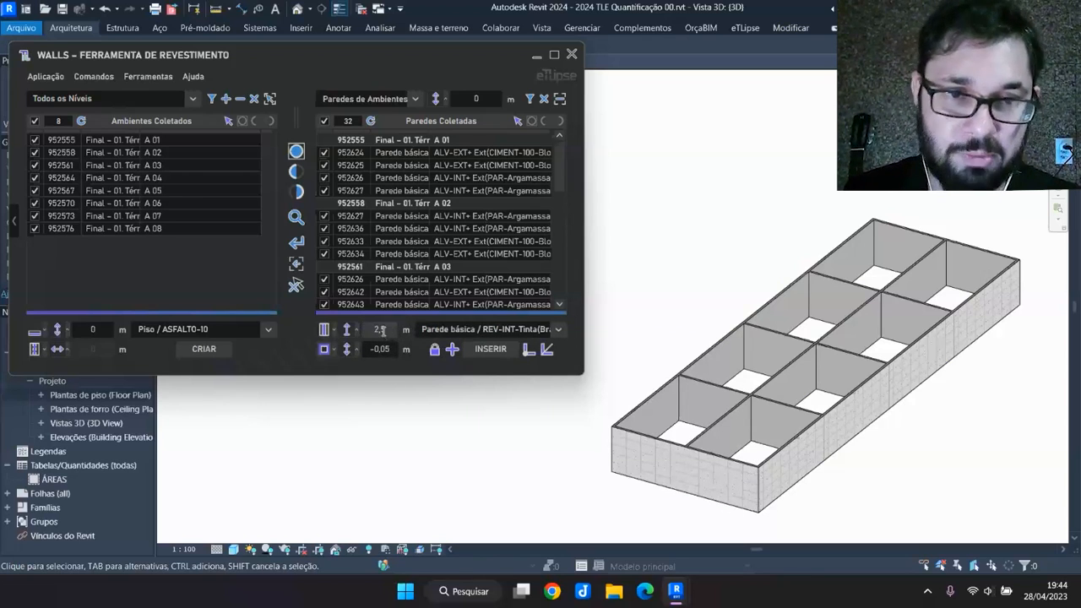
{"action": "left_click_drag", "start_coordinate": [372, 351], "coordinate": [392, 351]}
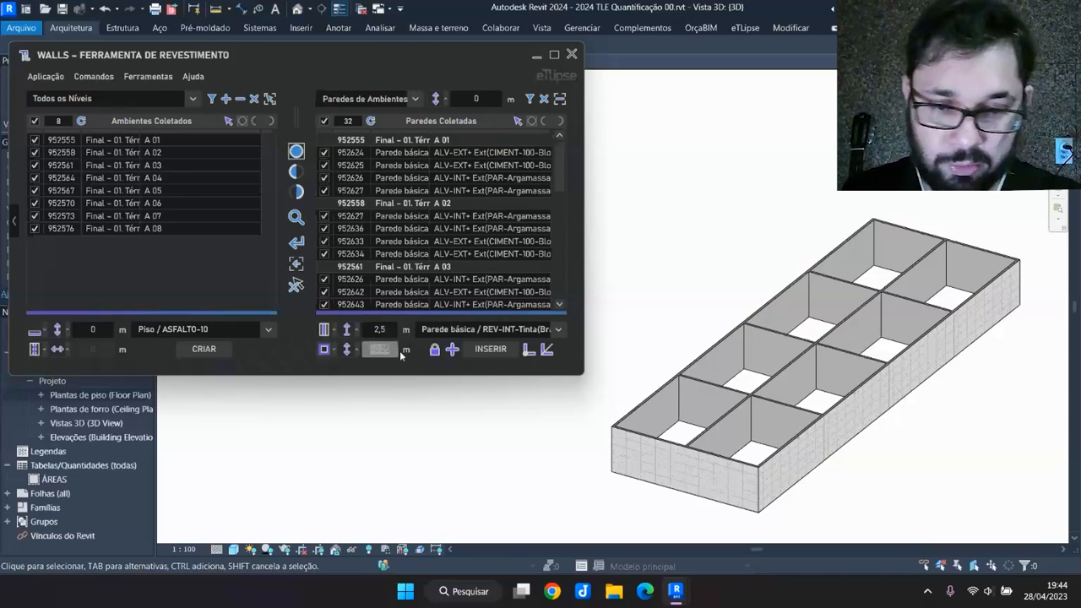
{"action": "type", "text": "0"}
{"action": "key", "text": "Return"}
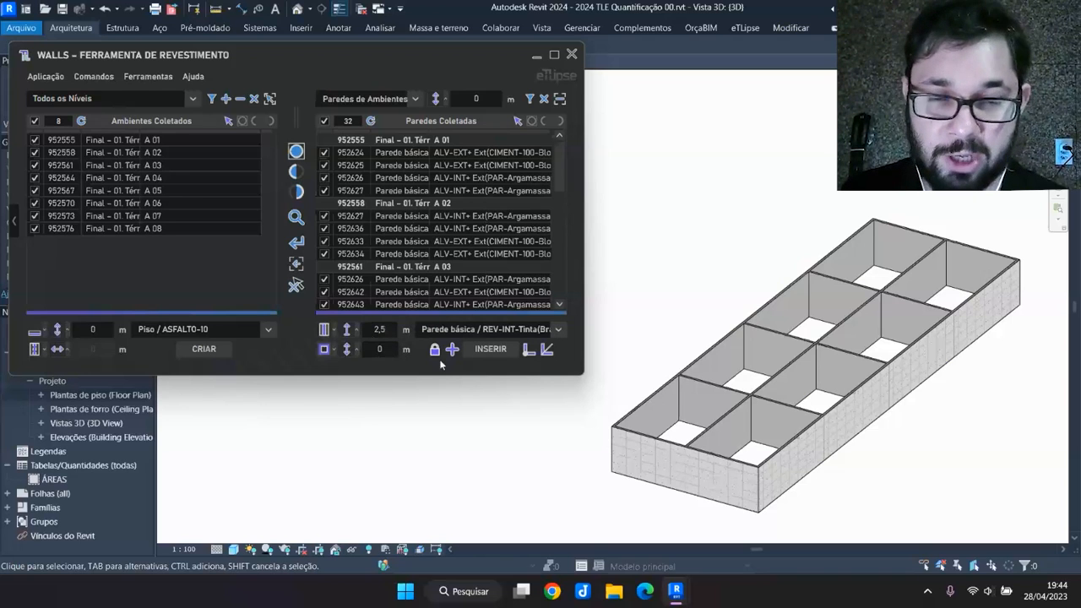
{"action": "left_click", "coordinate": [489, 349]}
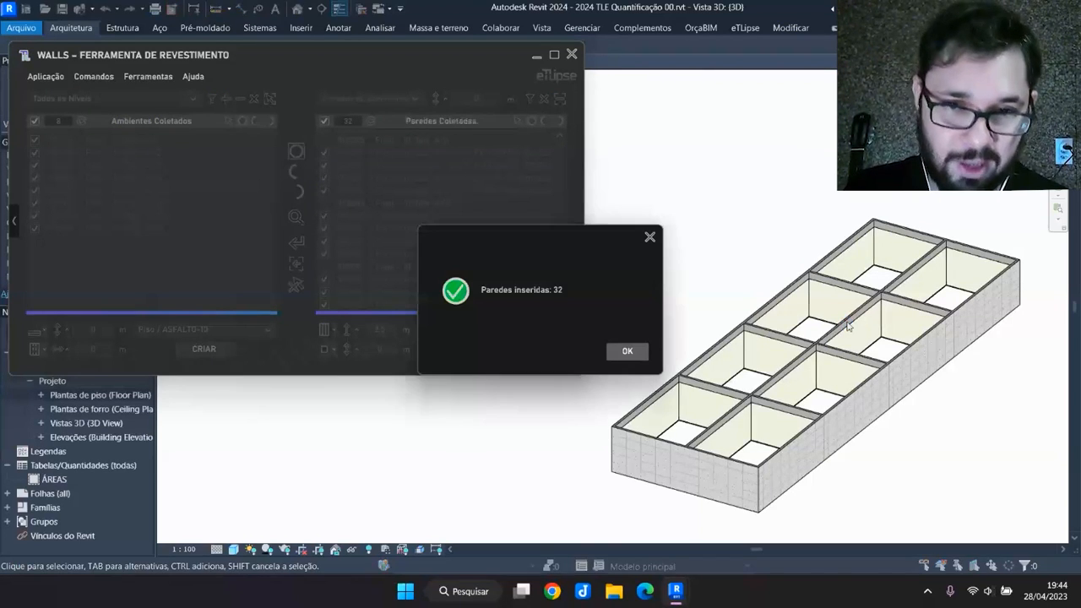
{"action": "left_click", "coordinate": [627, 350]}
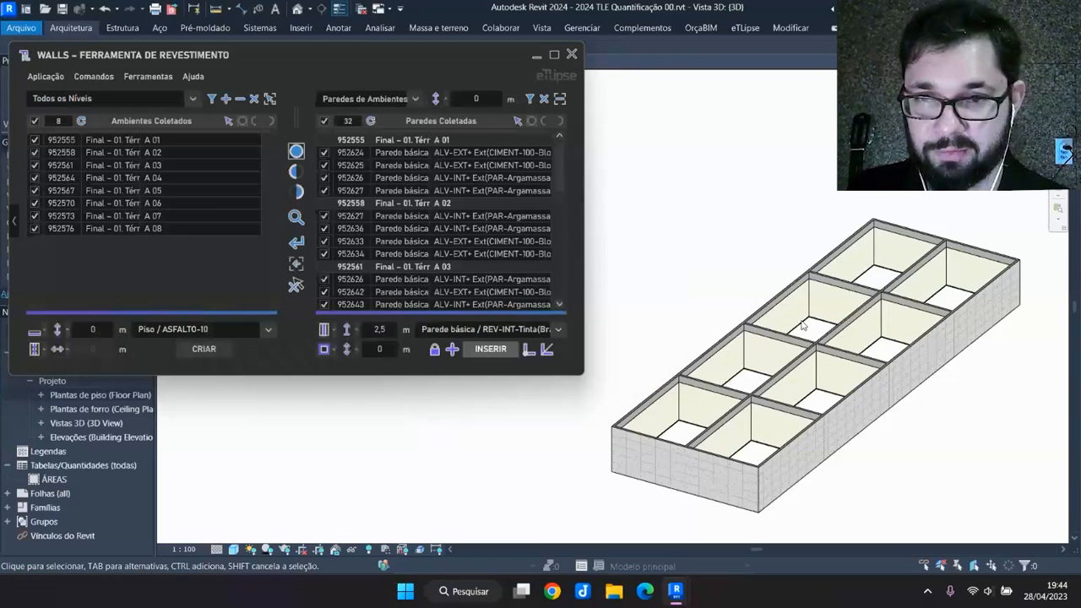
Examine the height and corner joins of the inserted white paint walls against the room walls in the 3D view
{"action": "scroll", "coordinate": [804, 327], "scroll_direction": "up", "scroll_amount": 5}
{"action": "scroll", "coordinate": [836, 319], "scroll_direction": "down", "scroll_amount": 10}
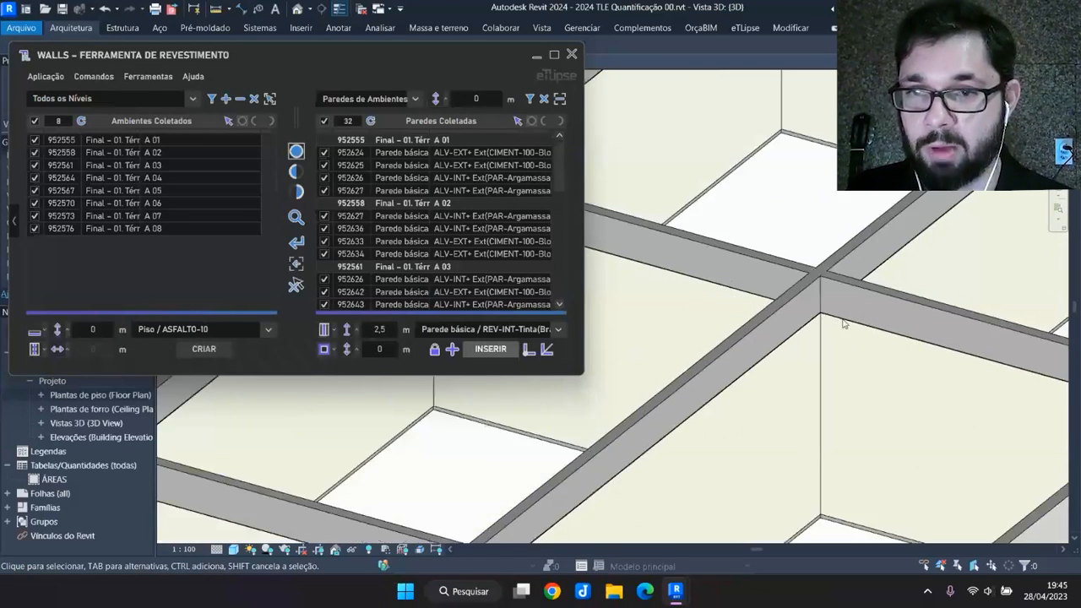
{"action": "scroll", "coordinate": [852, 325], "scroll_direction": "up", "scroll_amount": 2}
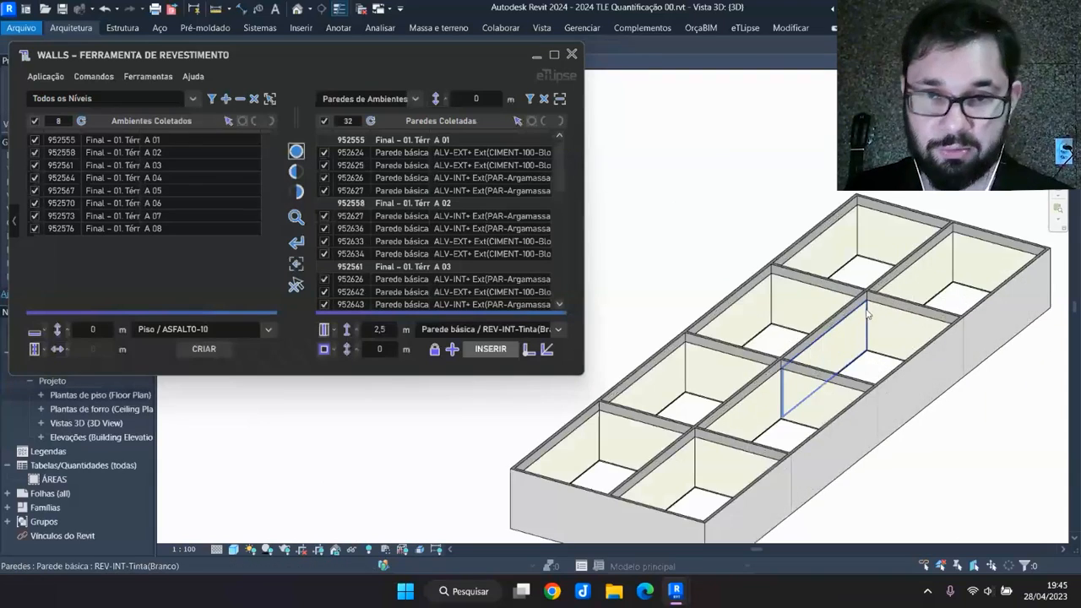
{"action": "scroll", "coordinate": [866, 314], "scroll_direction": "up", "scroll_amount": 2}
{"action": "scroll", "coordinate": [831, 350], "scroll_direction": "up", "scroll_amount": 4}
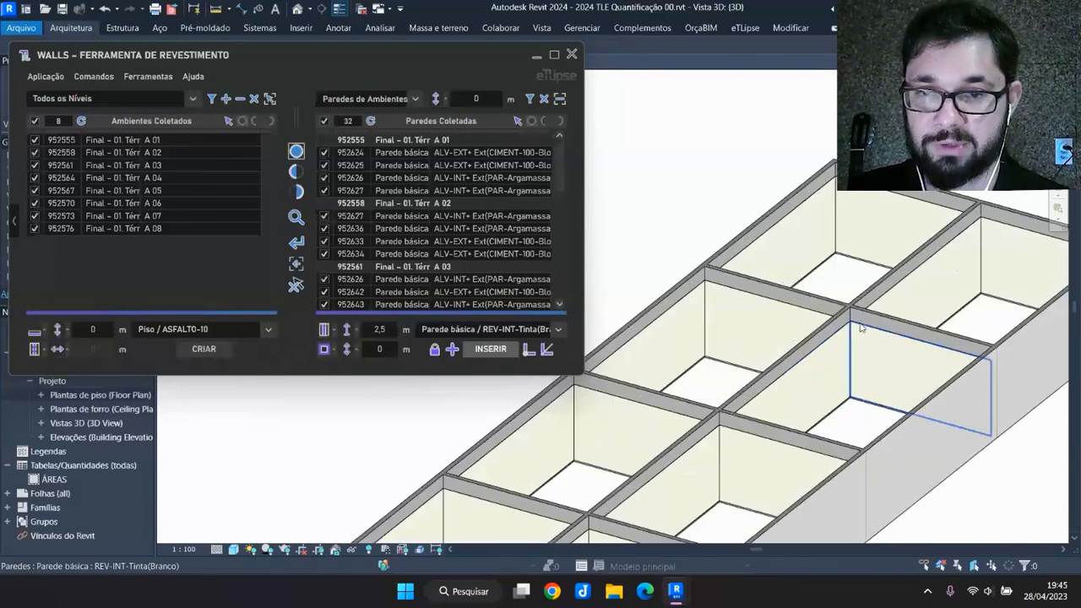
{"action": "scroll", "coordinate": [834, 343], "scroll_direction": "up", "scroll_amount": 1}
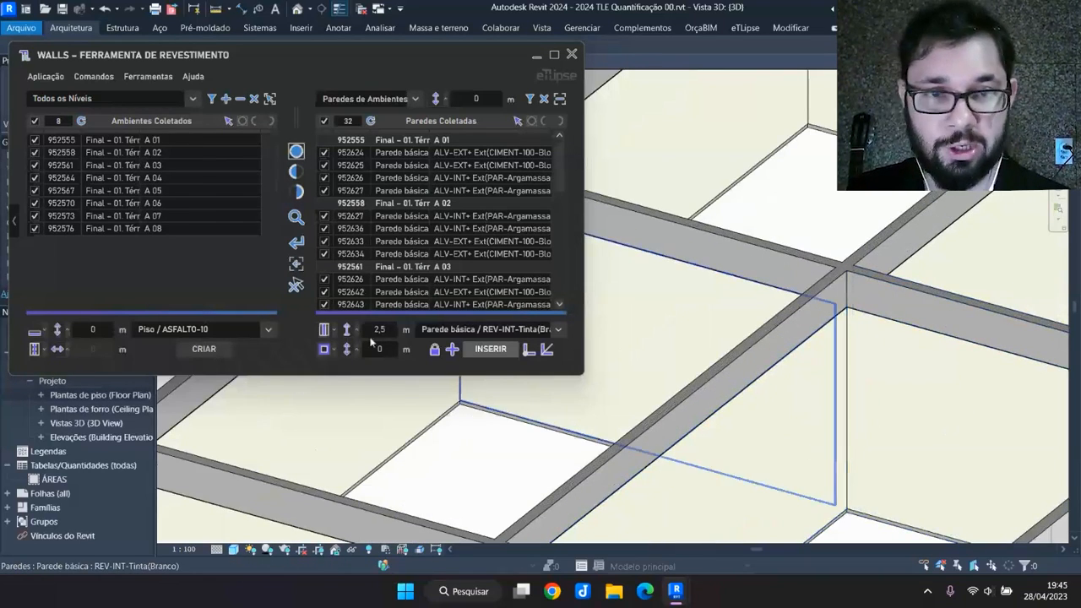
{"action": "scroll", "coordinate": [899, 319], "scroll_direction": "down", "scroll_amount": 2}
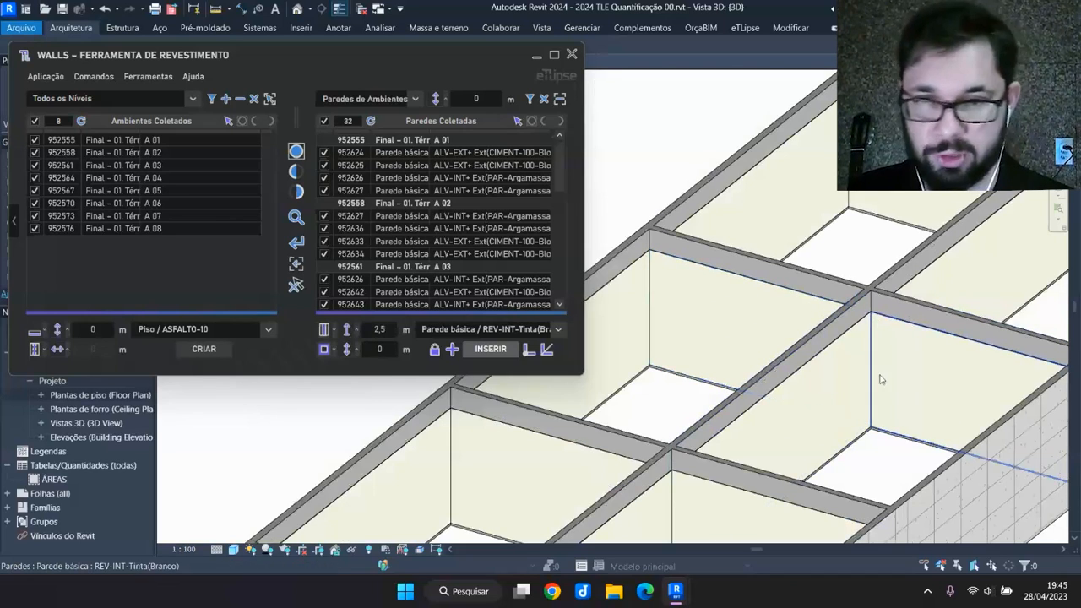
{"action": "scroll", "coordinate": [884, 323], "scroll_direction": "down", "scroll_amount": 5}
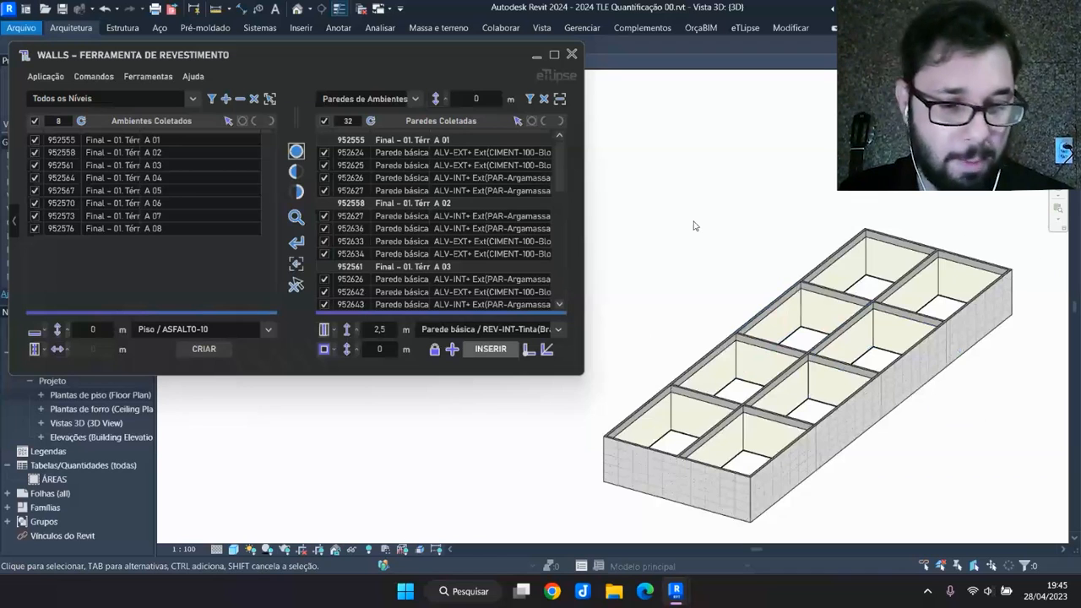
Undo the insertion of the covering walls and switch the wall operation mode back to Revestir Paredes: Parede Composta
{"action": "key", "text": "ctrl+z"}
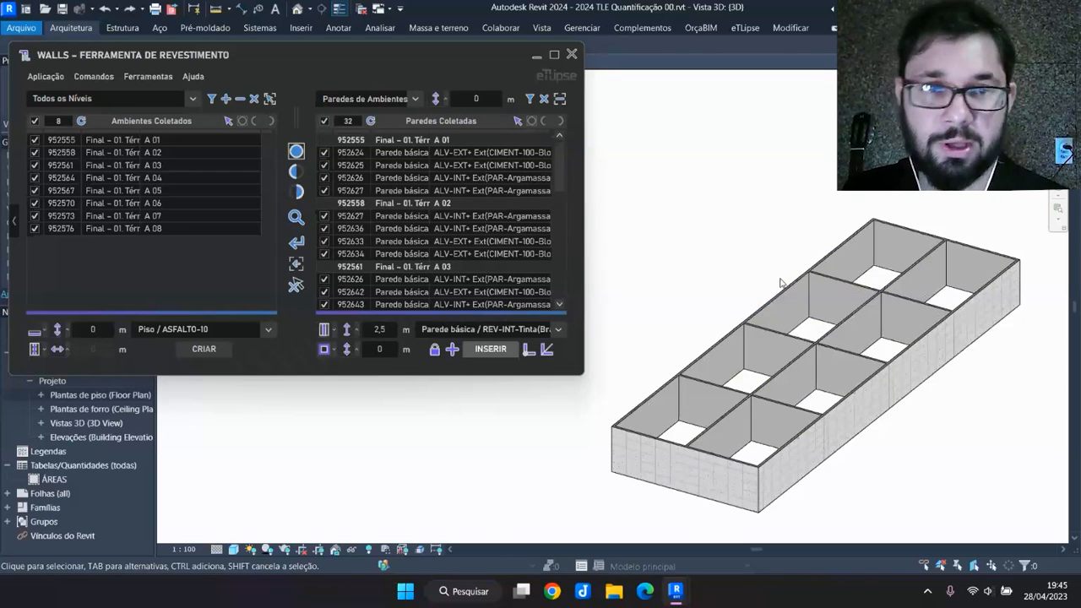
{"action": "left_click", "coordinate": [324, 328]}
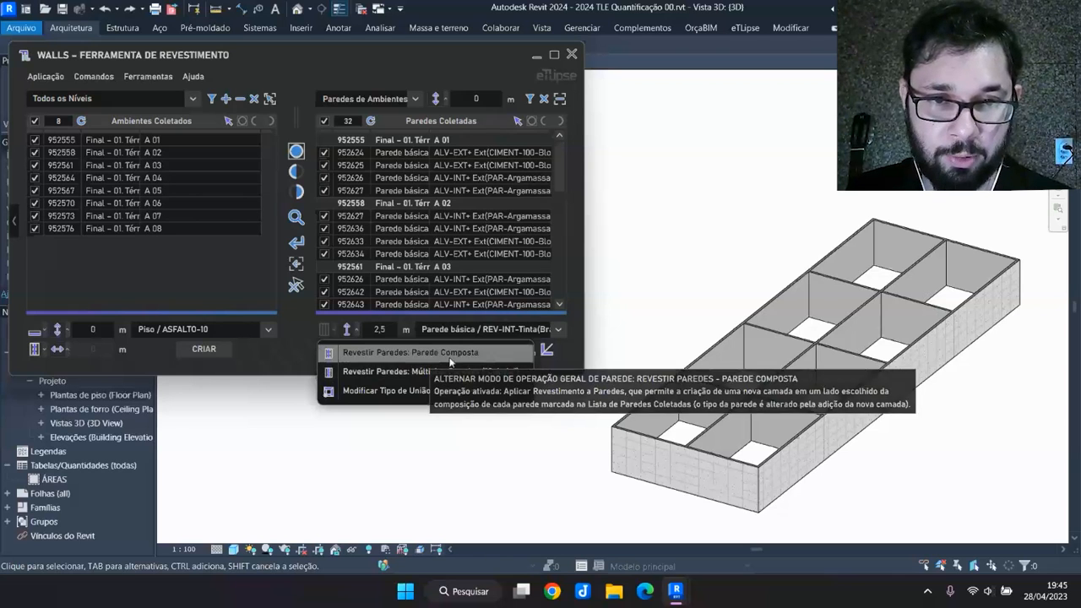
{"action": "left_click", "coordinate": [425, 354]}
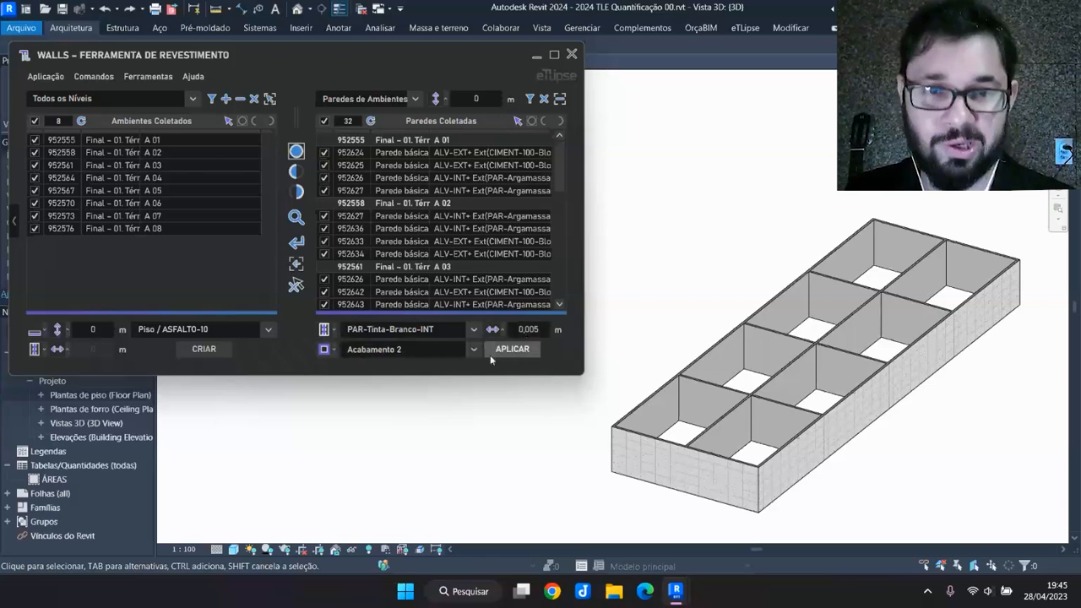
Apply PAR-Tinta-Branco-INT as a 0,005 m thick Acabamento 2 layer to the collected walls of rooms A 01 to A 08
{"action": "left_click", "coordinate": [517, 120]}
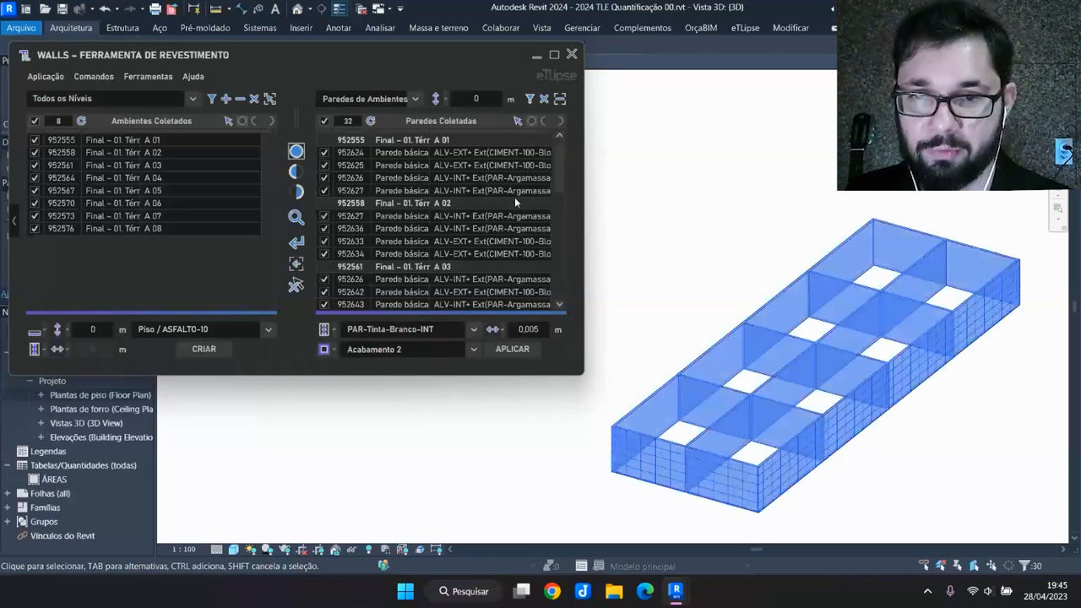
{"action": "left_click", "coordinate": [295, 285]}
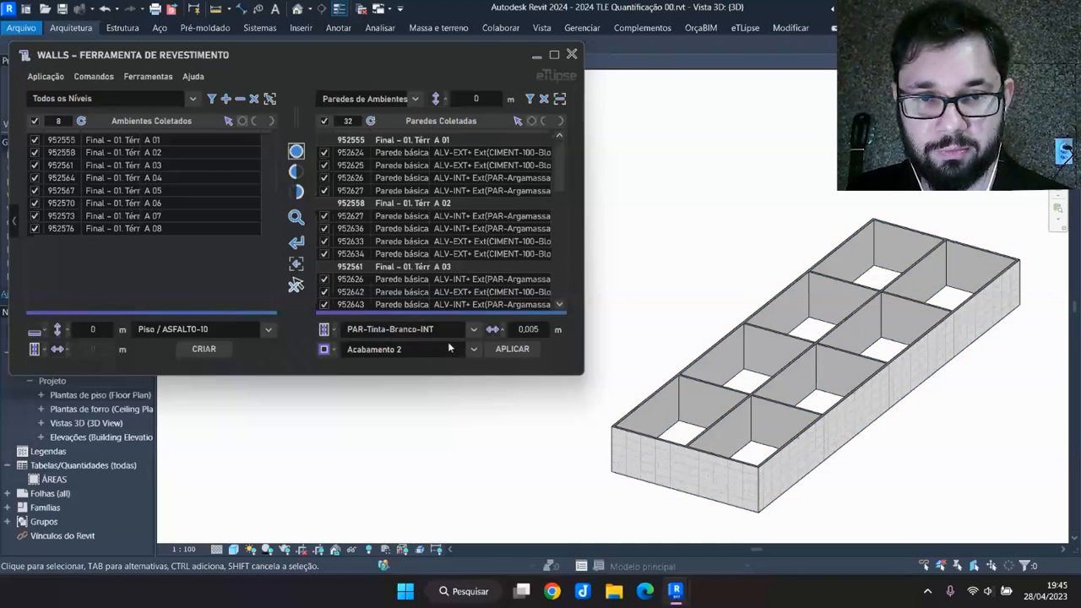
{"action": "left_click", "coordinate": [512, 350]}
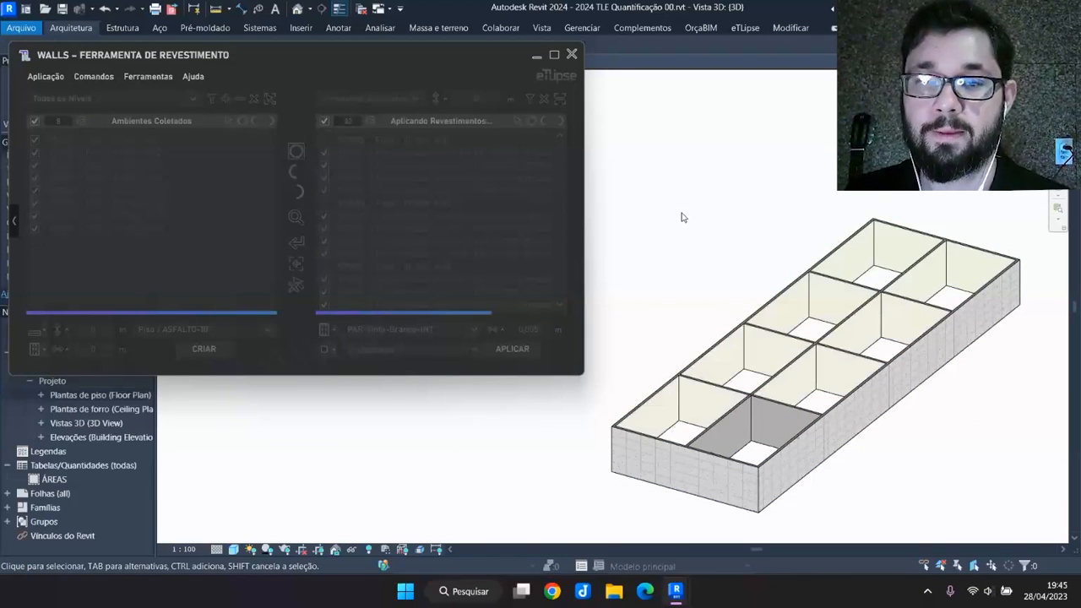
Open the layer structure of the exterior wall type ALV-EXT+ Ext(CIMENT-100-Bloco) Int(PAR-Tinta-Branco-INT) from a painted wall in the 3D view
{"action": "left_click", "coordinate": [532, 57]}
{"action": "scroll", "coordinate": [636, 329], "scroll_direction": "up", "scroll_amount": 2}
{"action": "scroll", "coordinate": [579, 386], "scroll_direction": "up", "scroll_amount": 3}
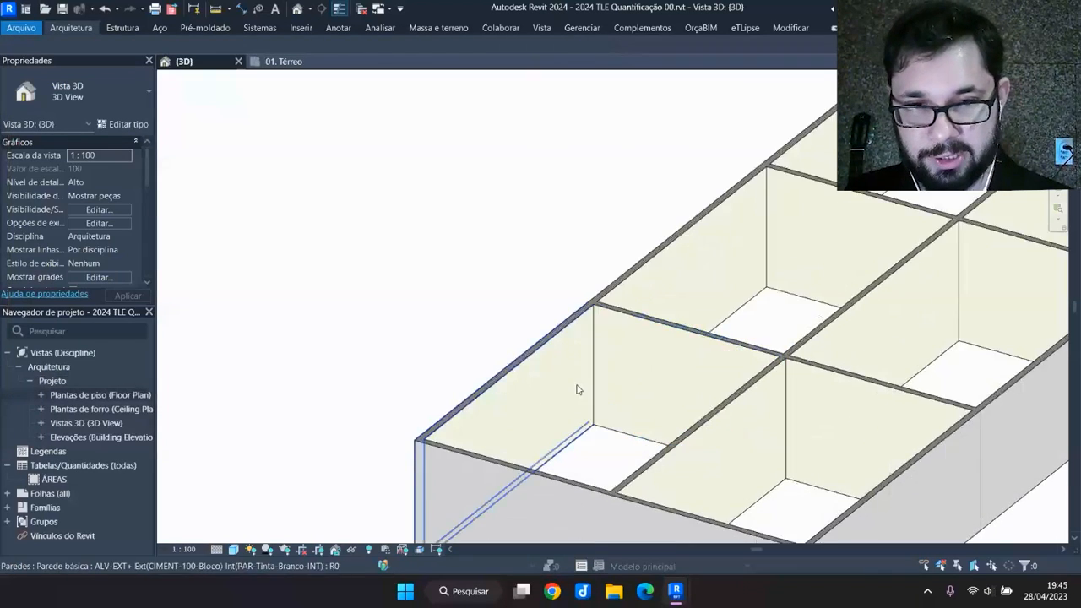
{"action": "left_click", "coordinate": [504, 271]}
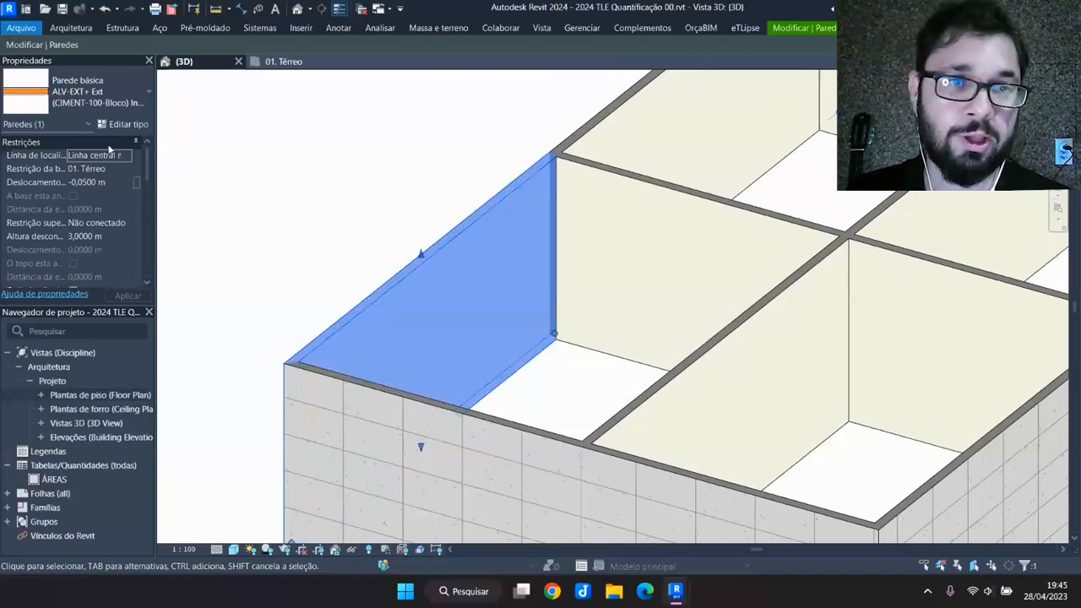
{"action": "left_click", "coordinate": [135, 129]}
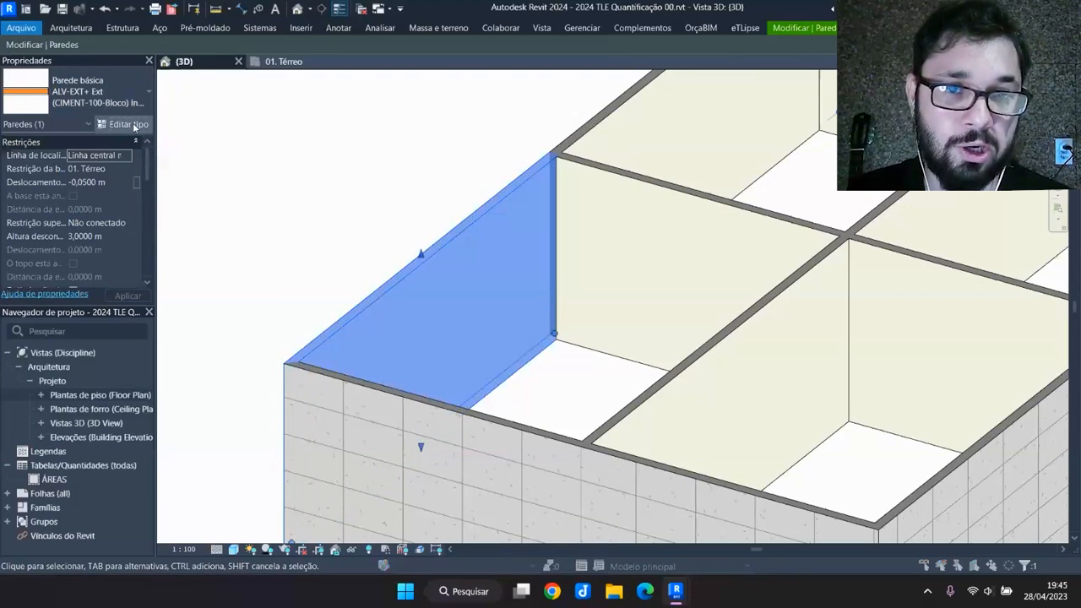
{"action": "left_click", "coordinate": [321, 144]}
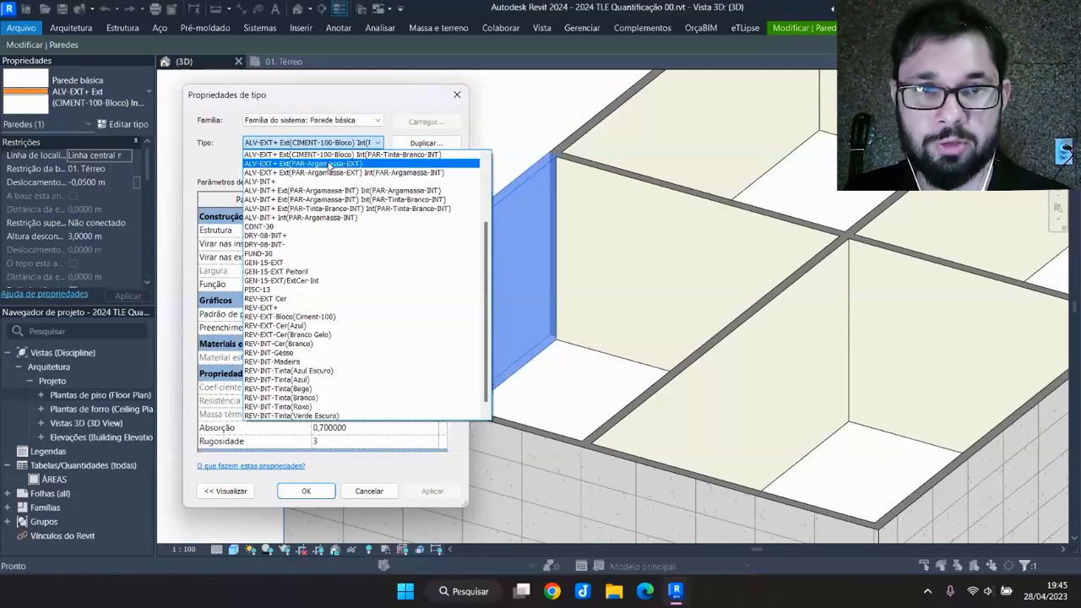
{"action": "left_click", "coordinate": [380, 155]}
{"action": "left_click", "coordinate": [376, 234]}
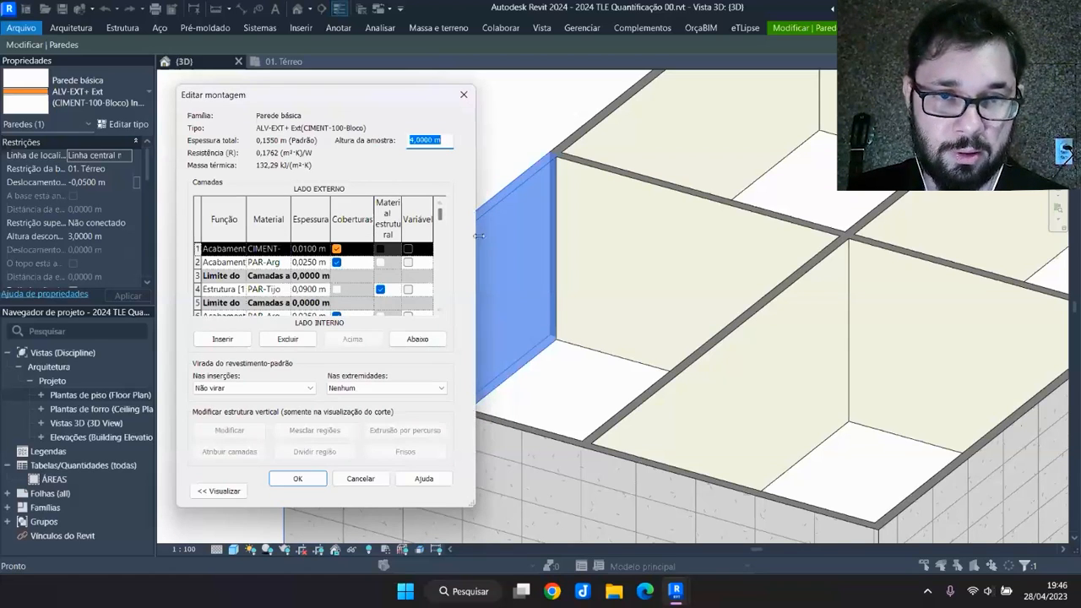
Examine the function, material and thickness of each layer in the wall assembly, then close the type properties and deselect the wall
{"action": "left_click_drag", "start_coordinate": [477, 235], "coordinate": [632, 236]}
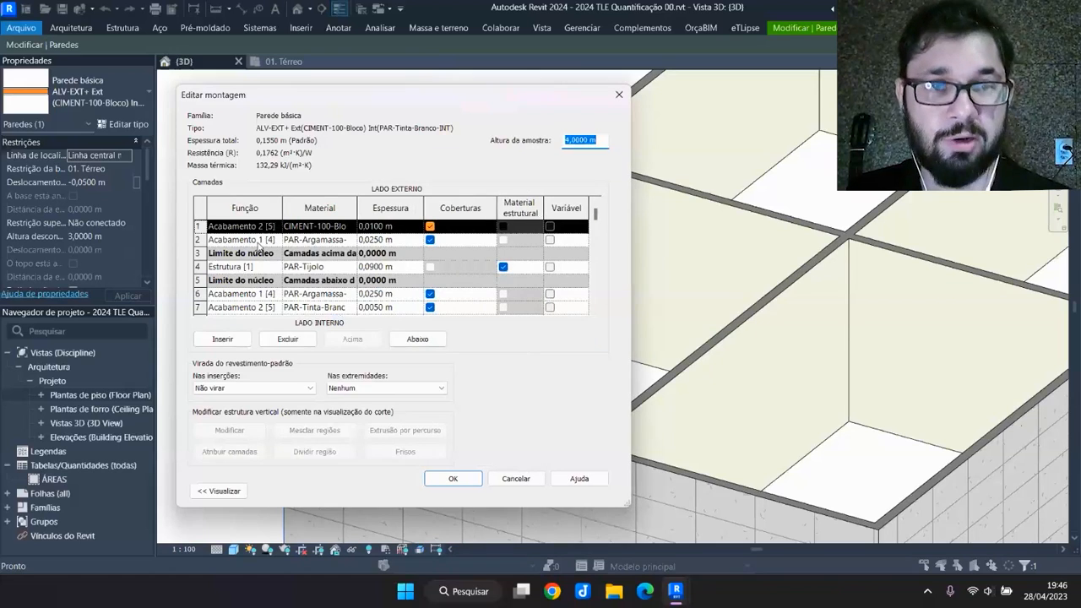
{"action": "left_click_drag", "start_coordinate": [355, 208], "coordinate": [420, 208]}
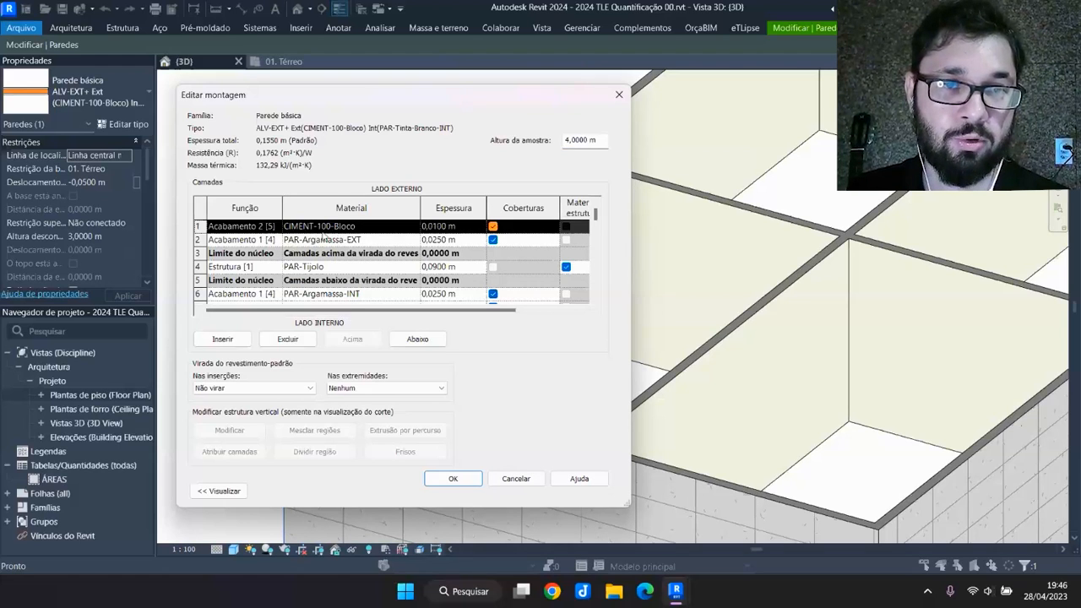
{"action": "scroll", "coordinate": [323, 236], "scroll_direction": "down", "scroll_amount": 2}
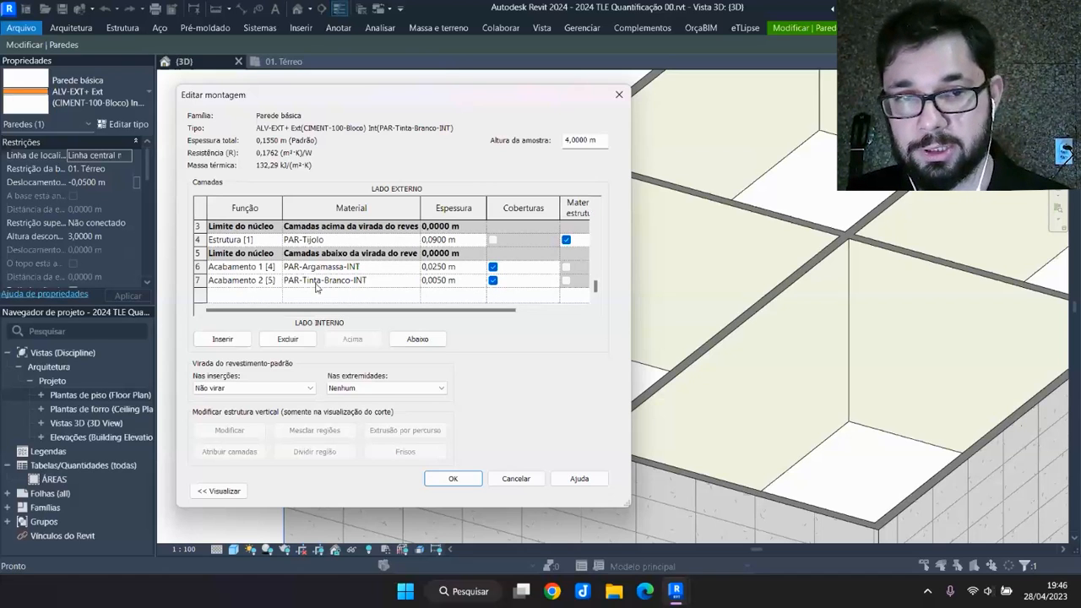
{"action": "scroll", "coordinate": [432, 284], "scroll_direction": "up", "scroll_amount": 2}
{"action": "scroll", "coordinate": [448, 260], "scroll_direction": "down", "scroll_amount": 2}
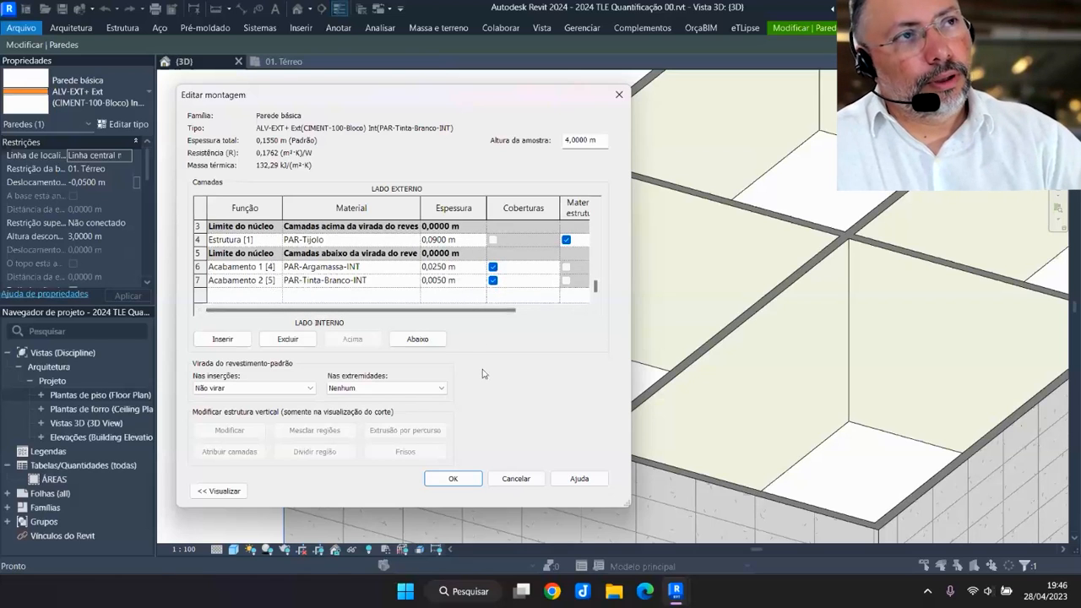
{"action": "mouse_move", "coordinate": [634, 237]}
{"action": "left_mouse_down"}
{"action": "mouse_move", "coordinate": [616, 239]}
{"action": "mouse_move", "coordinate": [626, 239]}
{"action": "left_mouse_up"}
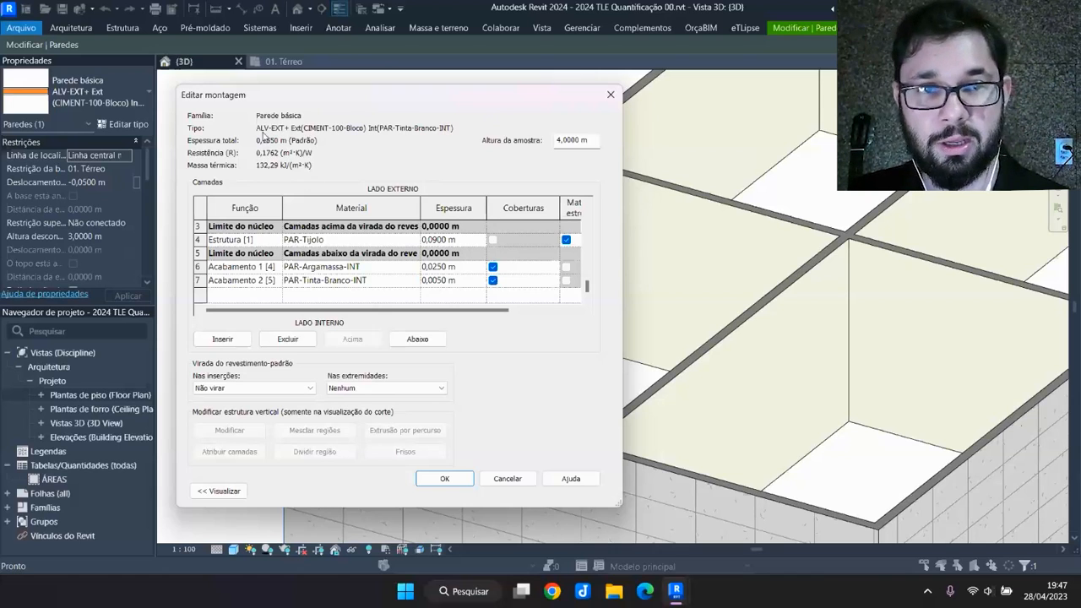
{"action": "left_click", "coordinate": [444, 477]}
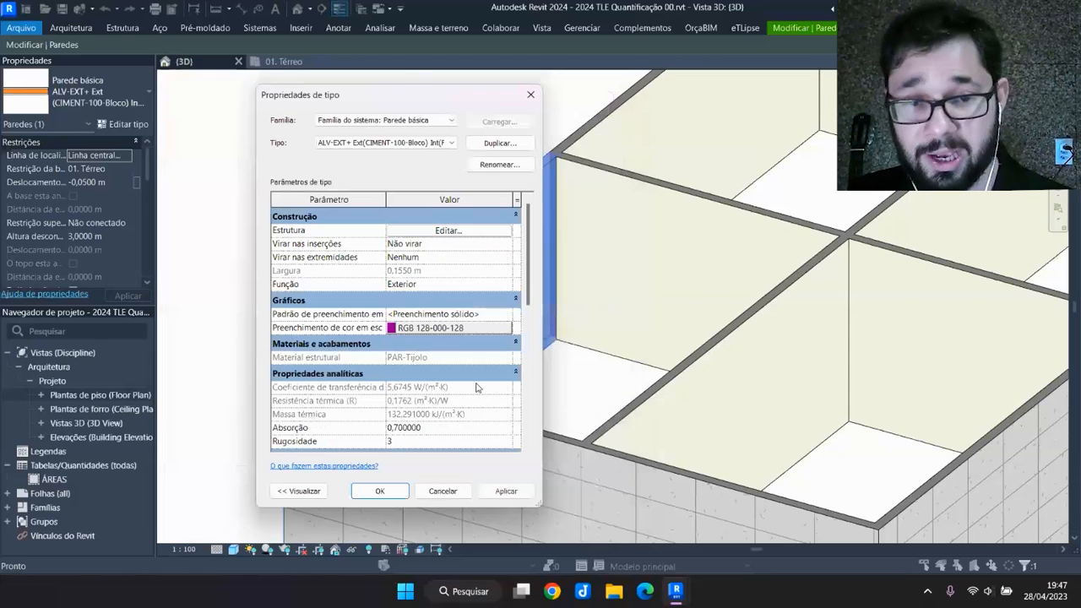
{"action": "left_click", "coordinate": [379, 491]}
{"action": "key", "text": "Escape"}
{"action": "scroll", "coordinate": [781, 355], "scroll_direction": "down", "scroll_amount": 5}
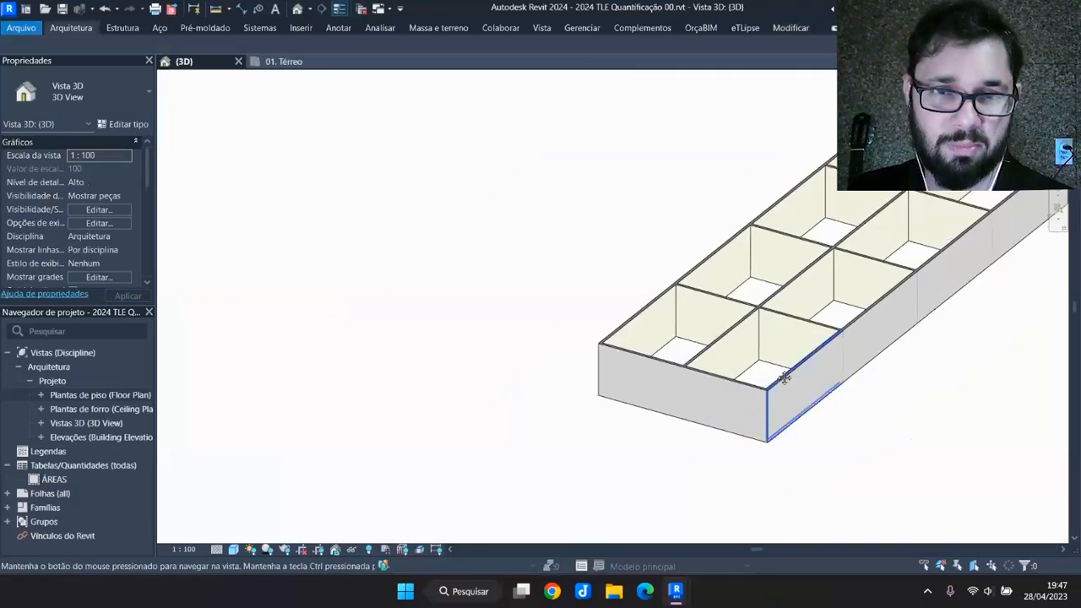
Return to the Walls tool, open Gerenciar Tipos de Parede and sort the wall types by number of instances
{"action": "mouse_move", "coordinate": [676, 594]}
{"action": "left_click", "coordinate": [733, 537]}
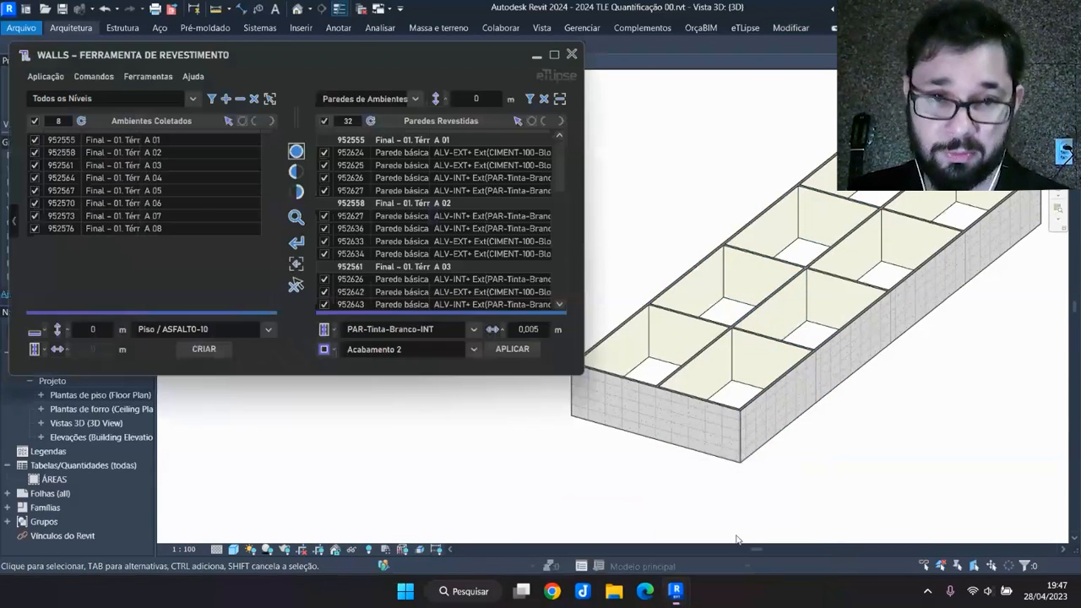
{"action": "left_click", "coordinate": [328, 349]}
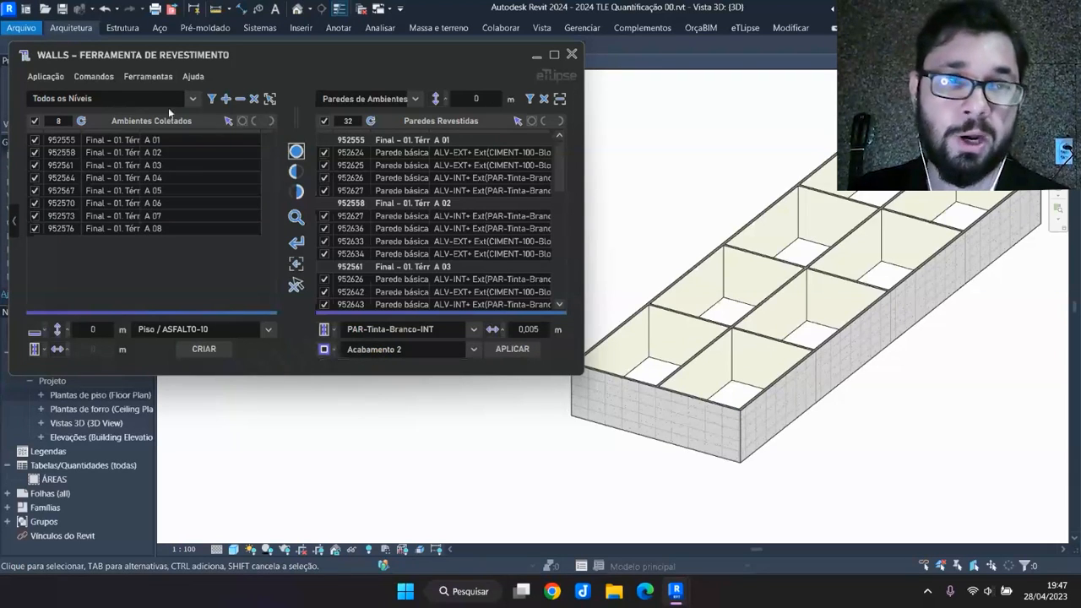
{"action": "left_click", "coordinate": [148, 76]}
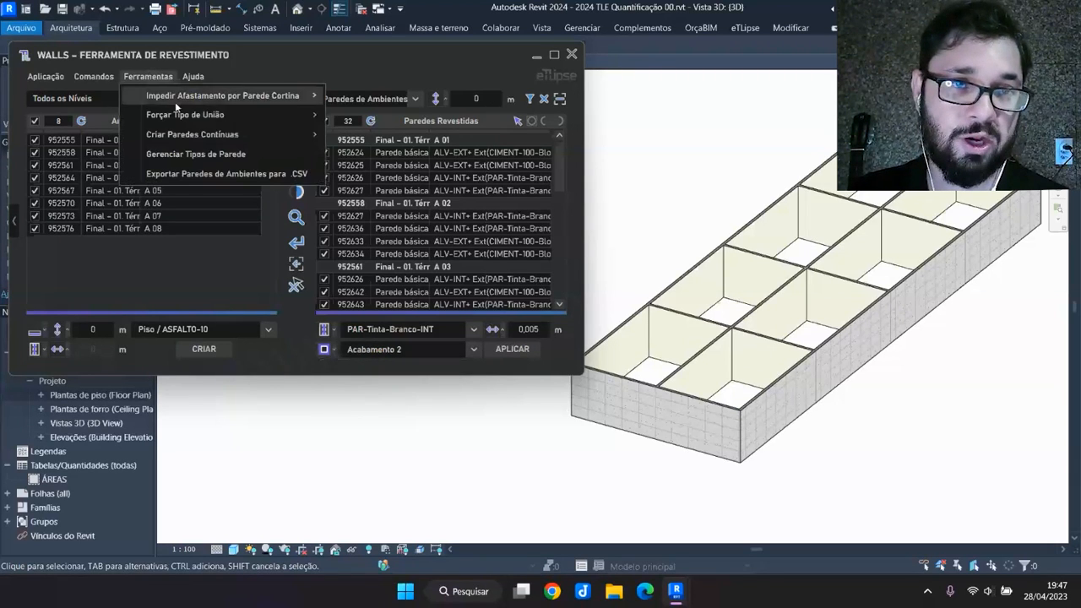
{"action": "left_click", "coordinate": [214, 155]}
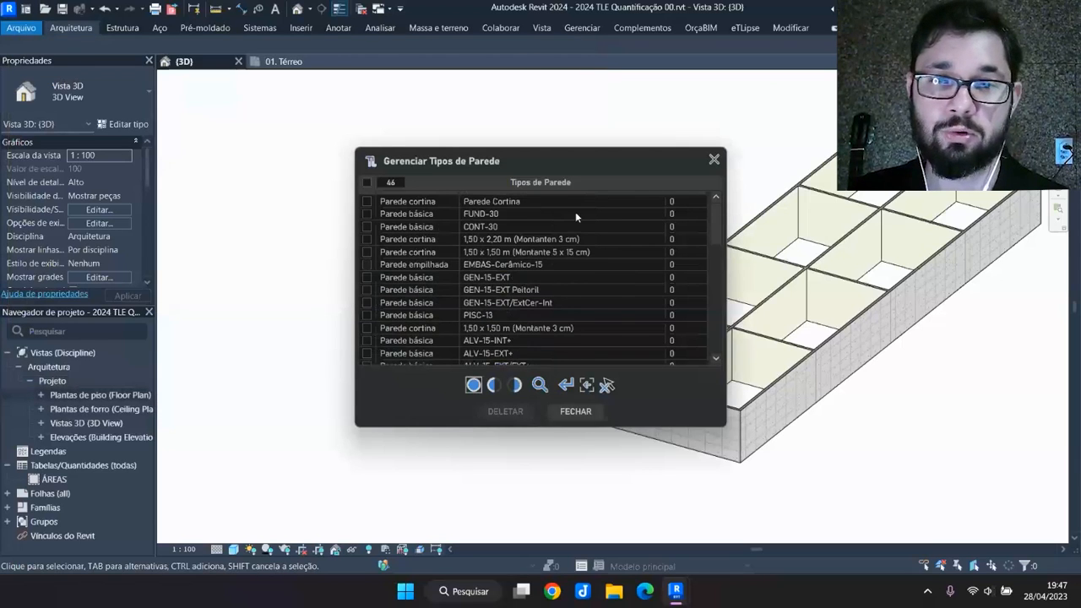
{"action": "left_click", "coordinate": [689, 194]}
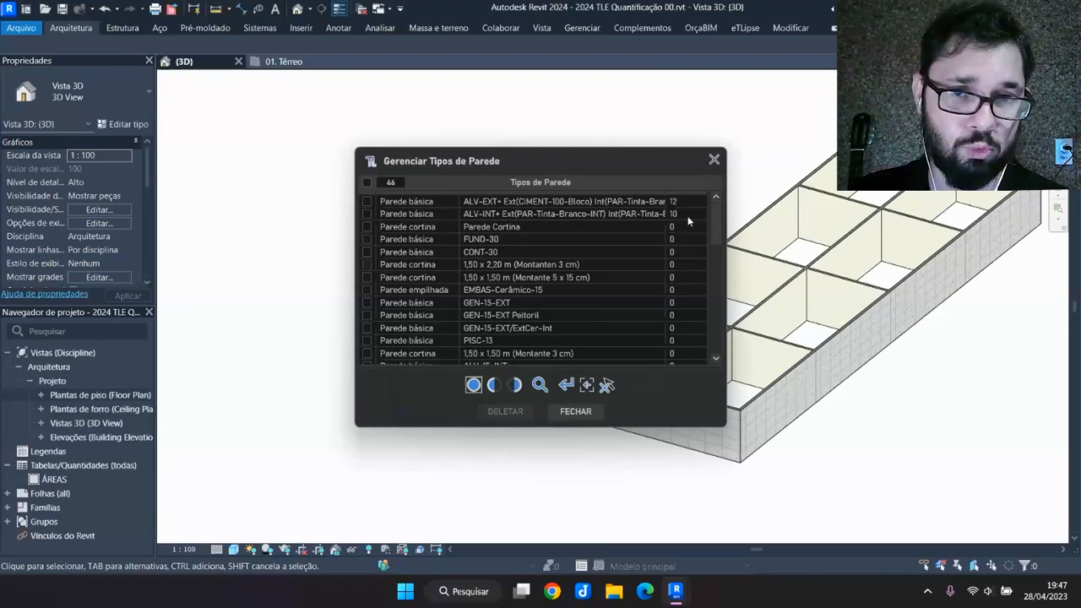
Delete the six unused intermediate wall types, from ALV-EXT+ Ext(PAR-Argamassa-EXT) through the ALV-INT+ type combining PAR-Argamassa-INT and PAR-Tinta-Branco-INT
{"action": "left_click_drag", "start_coordinate": [721, 222], "coordinate": [729, 346]}
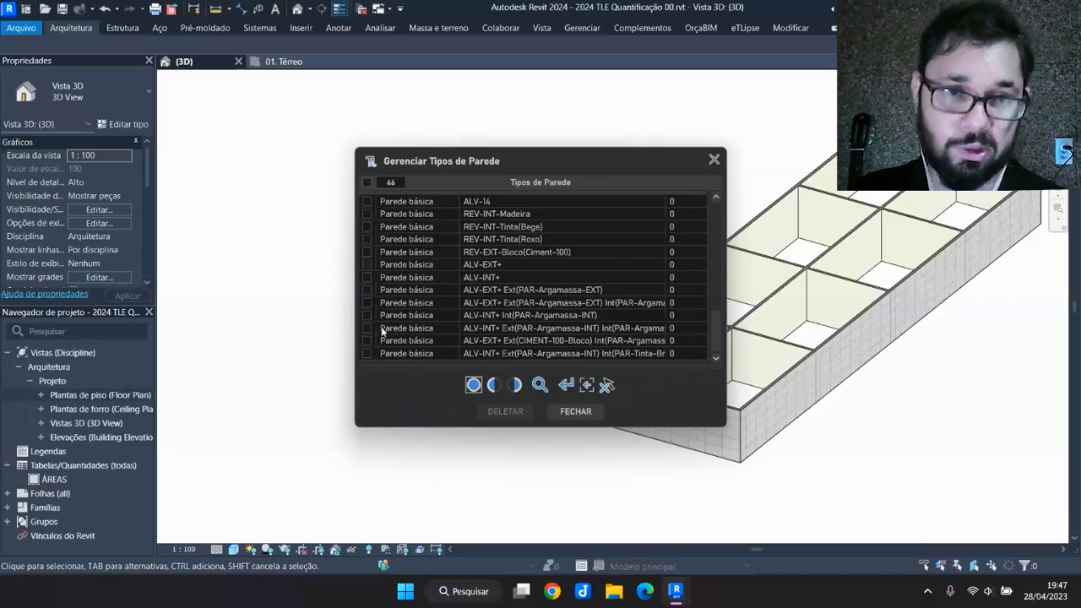
{"action": "left_click", "coordinate": [434, 290]}
{"action": "left_click", "coordinate": [436, 353], "text": "shift"}
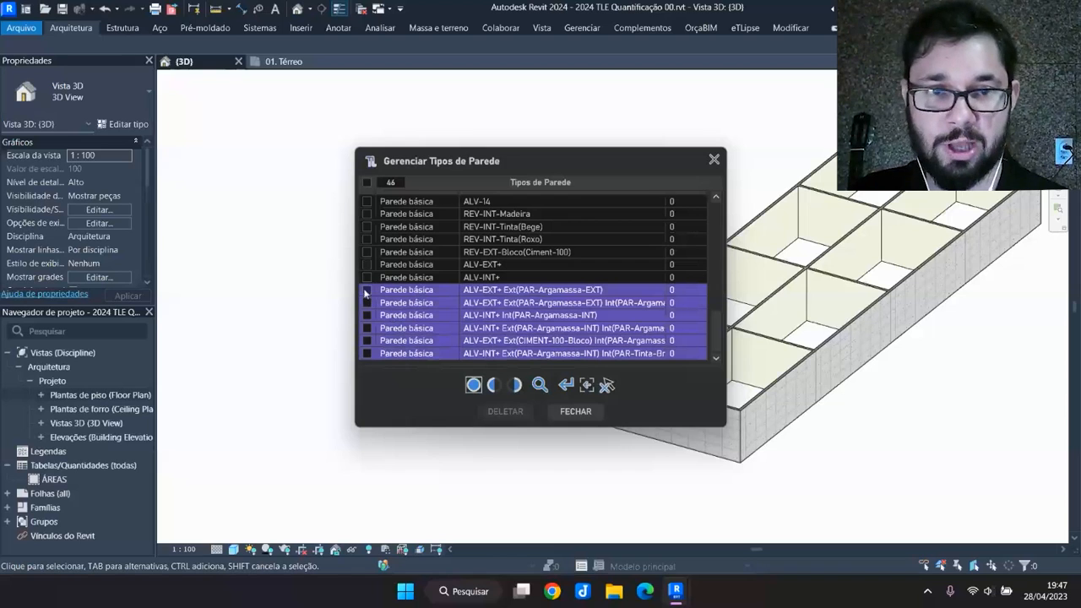
{"action": "left_click", "coordinate": [505, 412]}
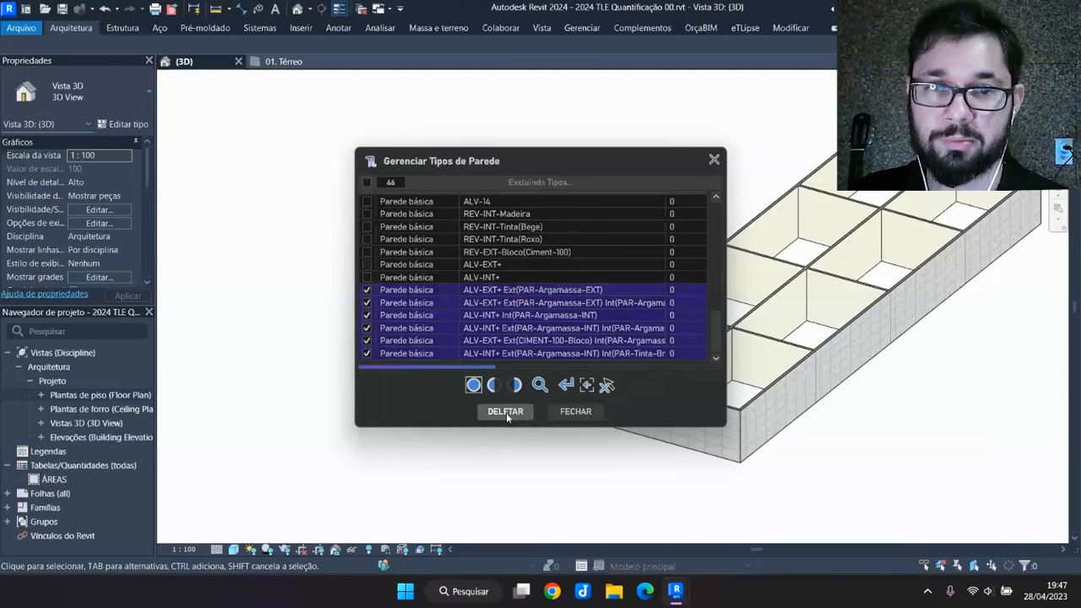
Review the remaining wall types sorted by highest instance count and close the wall type manager
{"action": "scroll", "coordinate": [554, 304], "scroll_direction": "up", "scroll_amount": 8}
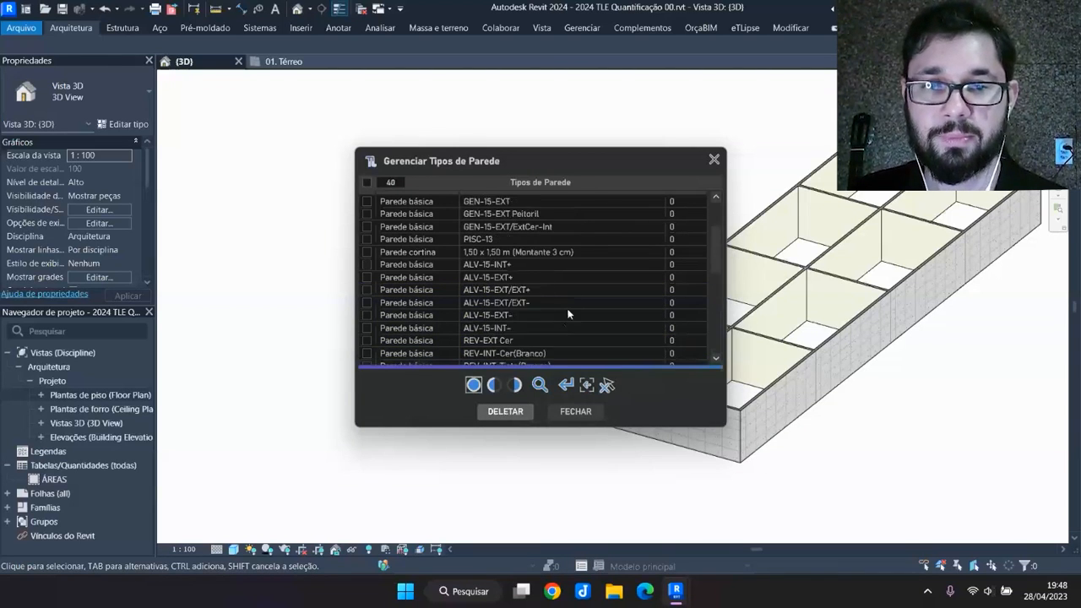
{"action": "left_click", "coordinate": [691, 192]}
{"action": "left_click", "coordinate": [692, 193]}
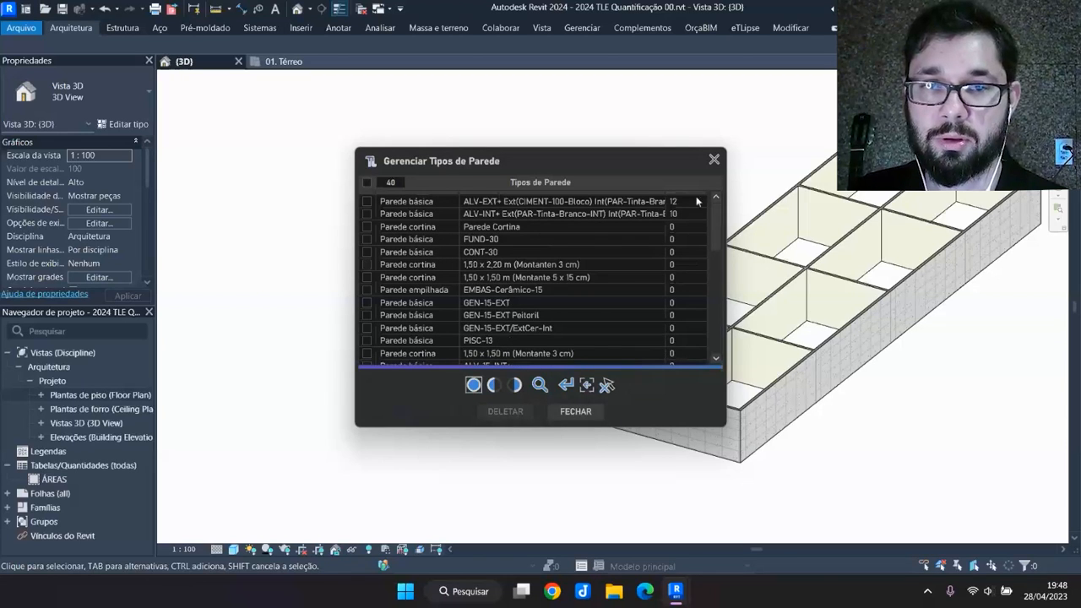
{"action": "left_click_drag", "start_coordinate": [712, 219], "coordinate": [688, 222]}
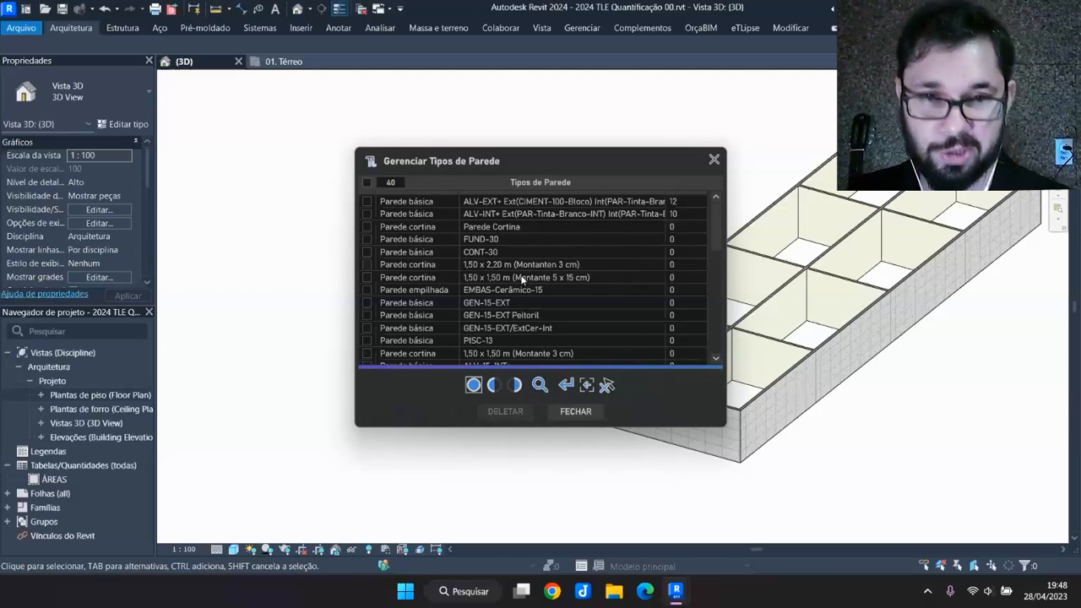
{"action": "left_click_drag", "start_coordinate": [575, 155], "coordinate": [464, 132]}
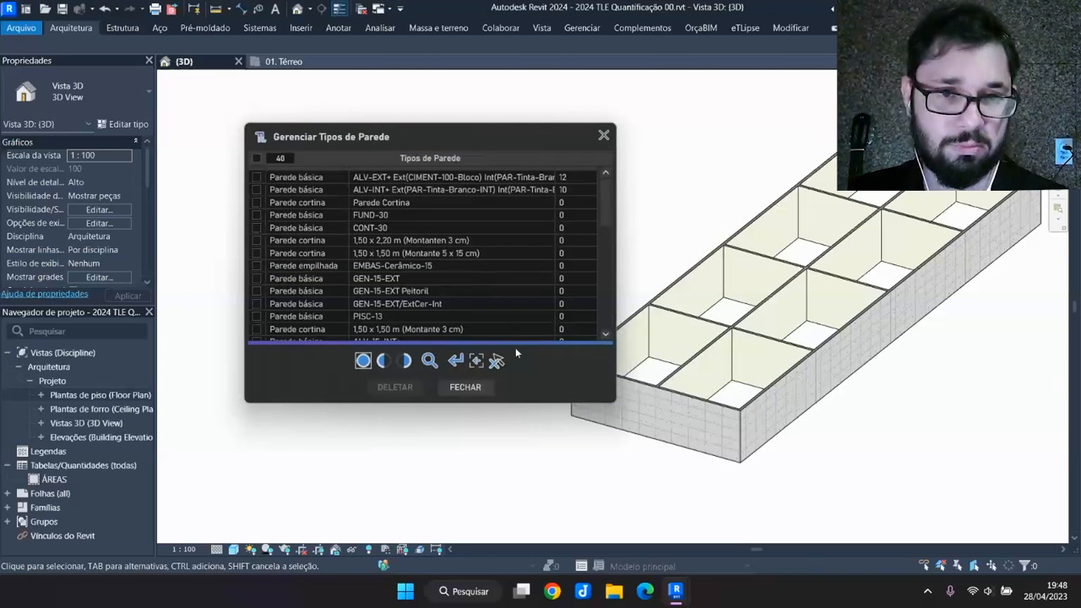
{"action": "left_click", "coordinate": [465, 387]}
Collect rooms A 01 to A 08 from all levels again for floor creation
{"action": "scroll", "coordinate": [680, 315], "scroll_direction": "down", "scroll_amount": 2}
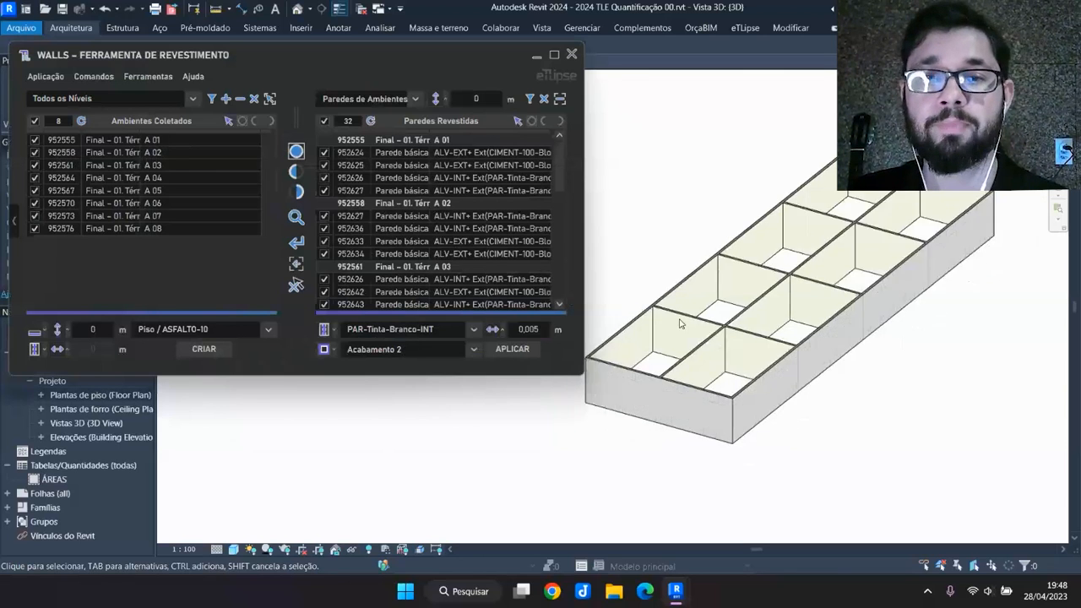
{"action": "scroll", "coordinate": [777, 357], "scroll_direction": "down", "scroll_amount": 2}
{"action": "scroll", "coordinate": [779, 344], "scroll_direction": "down", "scroll_amount": 1}
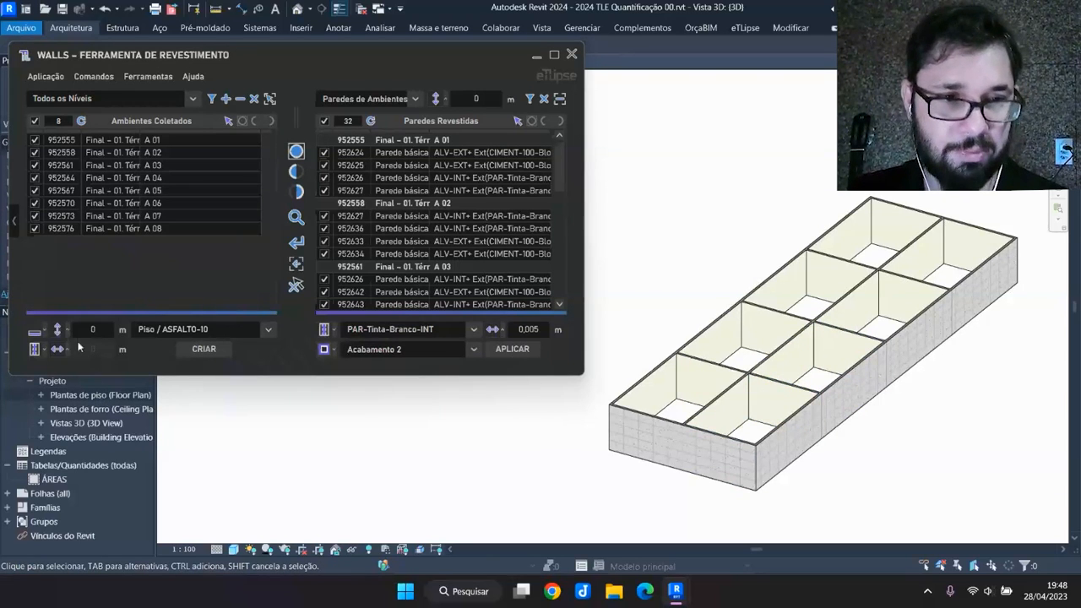
{"action": "left_click", "coordinate": [224, 331]}
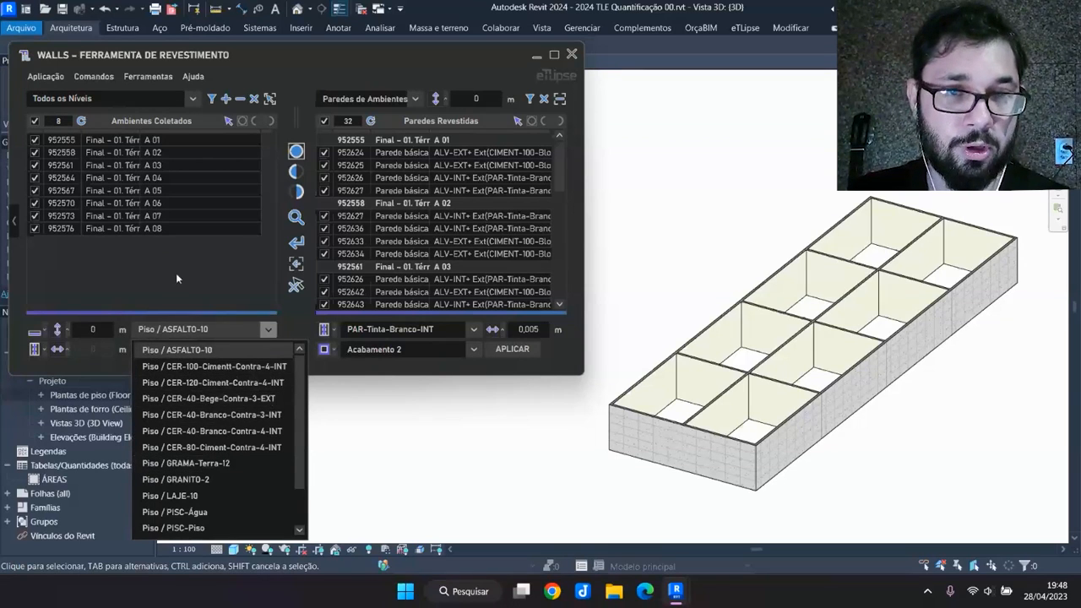
{"action": "left_click", "coordinate": [336, 101]}
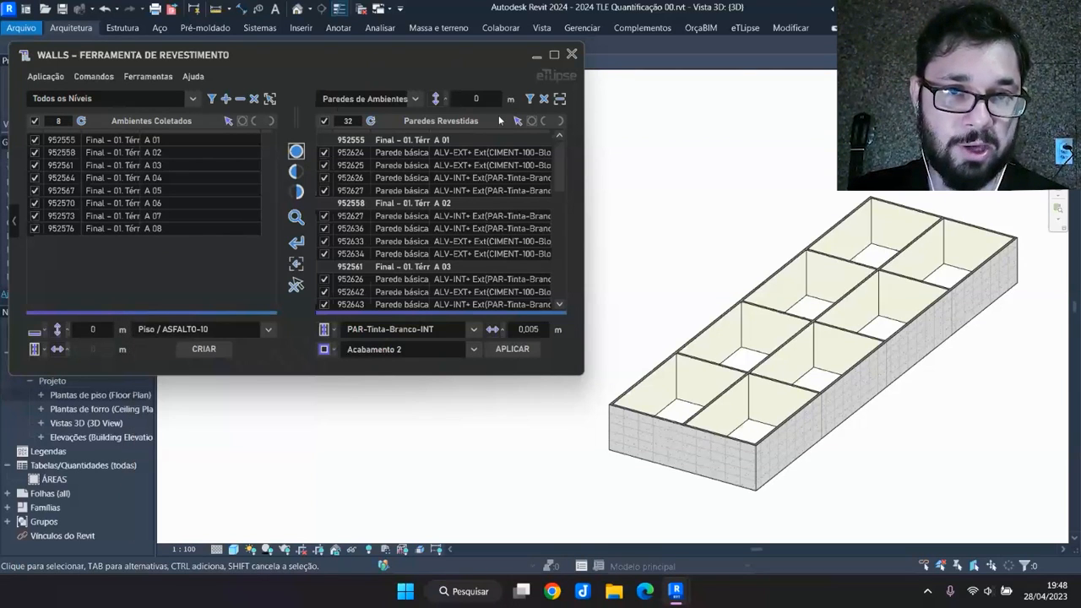
{"action": "left_click", "coordinate": [213, 98]}
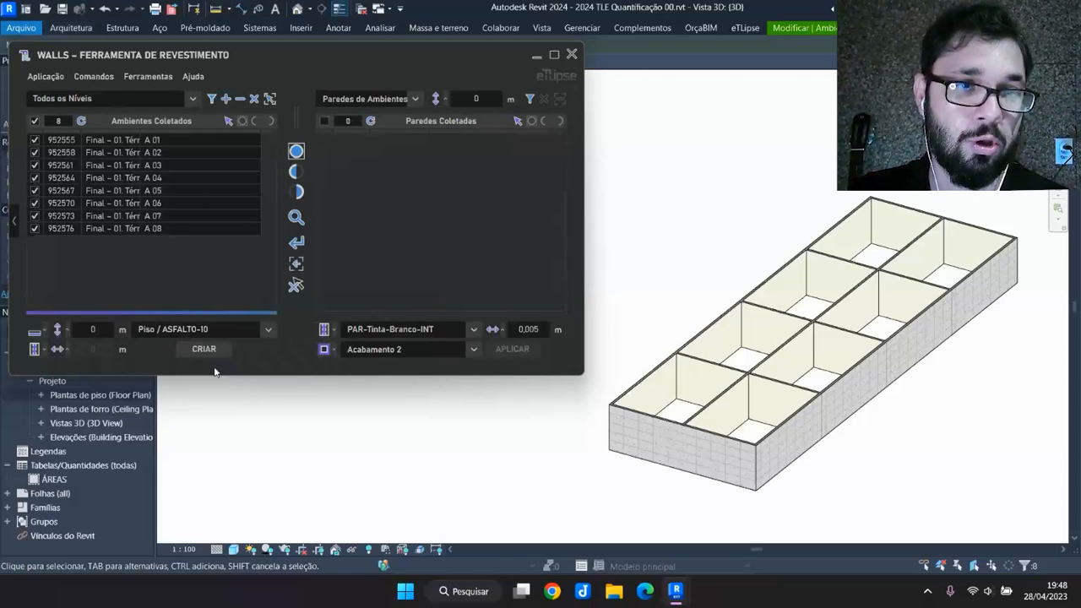
Choose floor type CER-100-Cimentt-Contra-4-INT and set the floor expansion mode to Face do Núcleo da Parede
{"action": "left_click", "coordinate": [238, 331]}
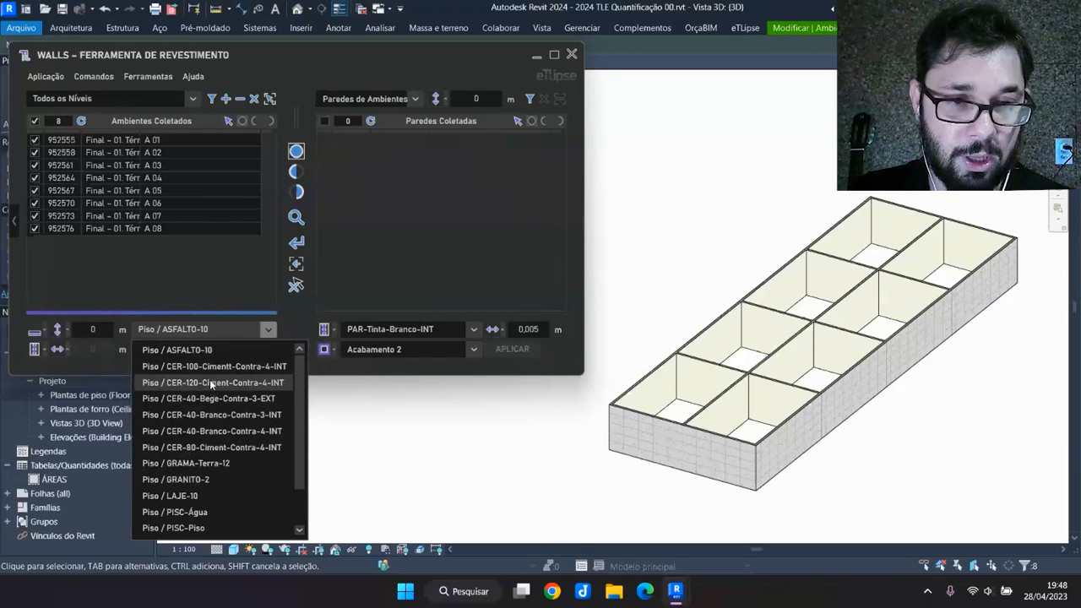
{"action": "left_click", "coordinate": [182, 367]}
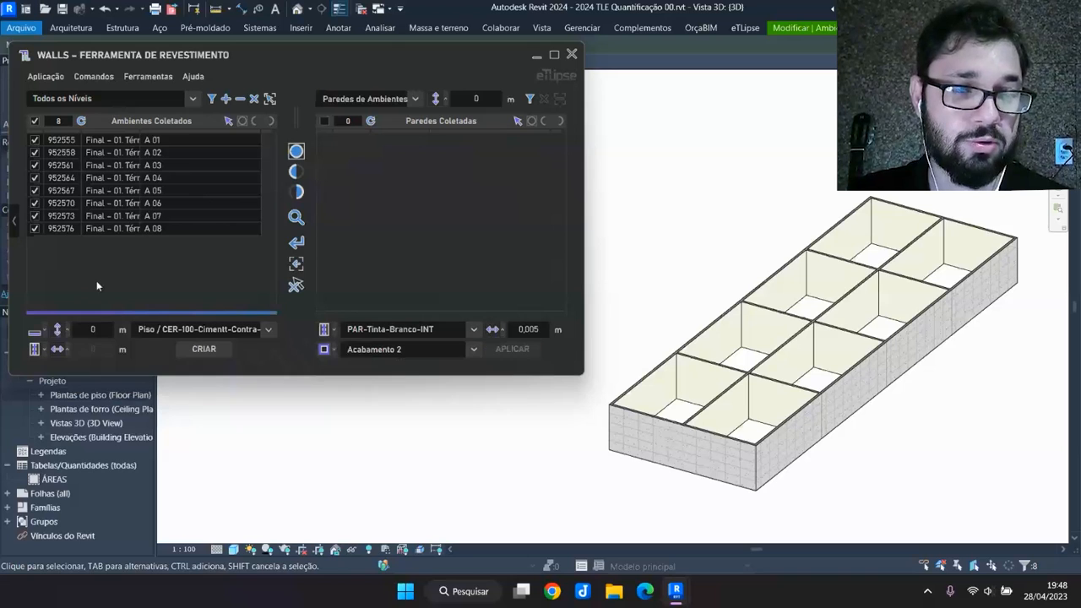
{"action": "left_click", "coordinate": [37, 351]}
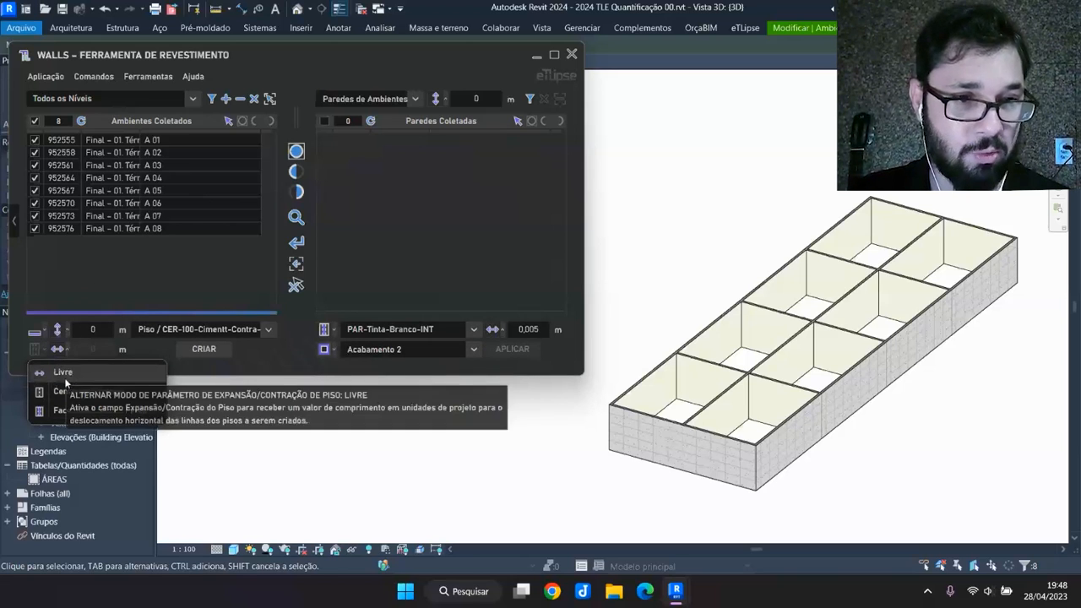
{"action": "left_click", "coordinate": [61, 376]}
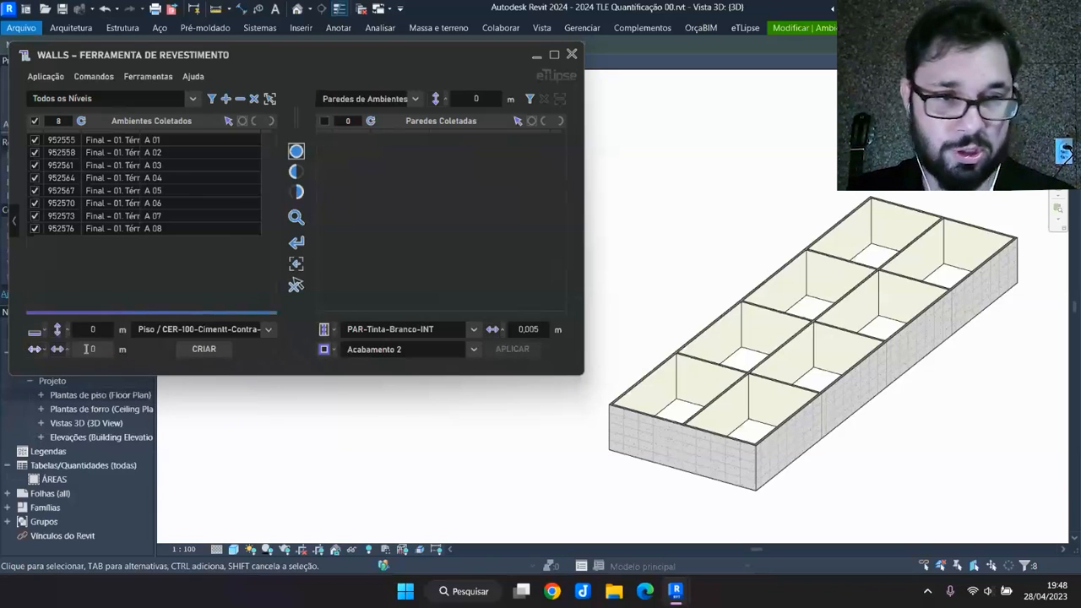
{"action": "left_click", "coordinate": [45, 350]}
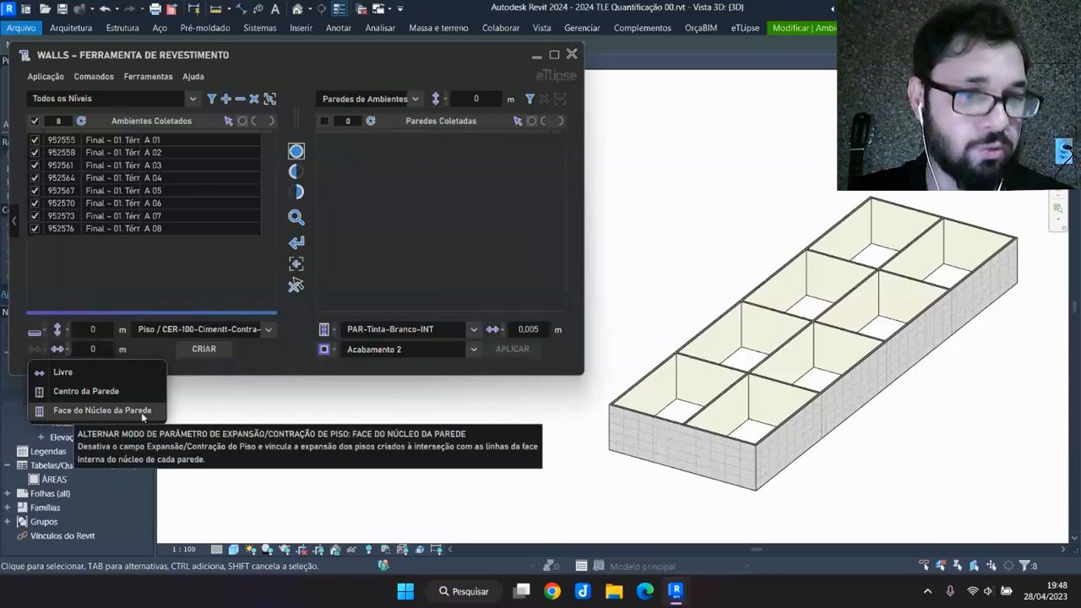
{"action": "left_click", "coordinate": [72, 410]}
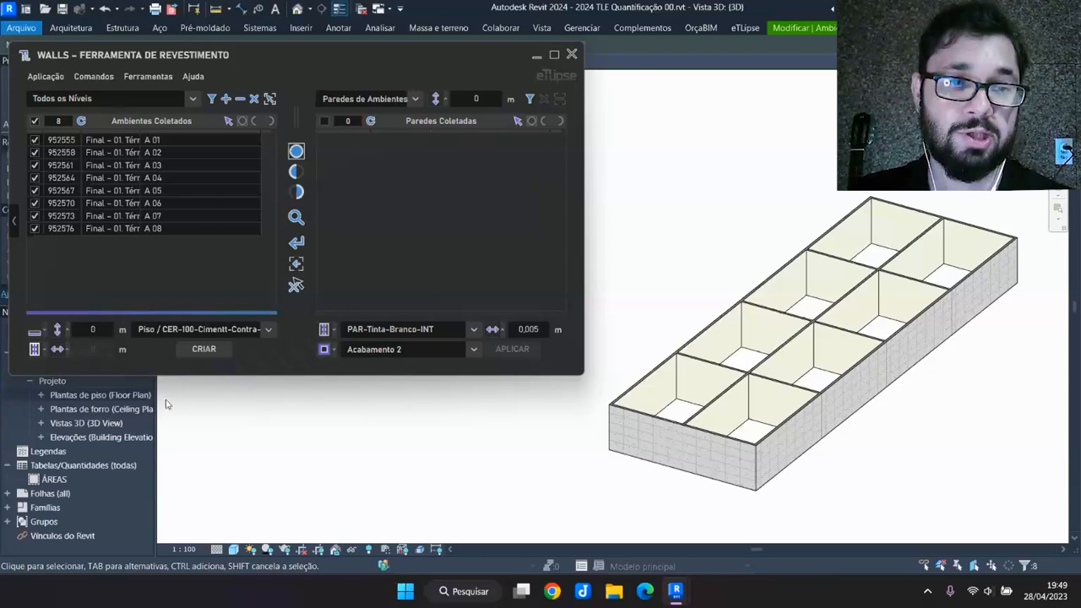
Create the floors in rooms A 01 to A 08 and leave the Walls tool
{"action": "left_click", "coordinate": [204, 350]}
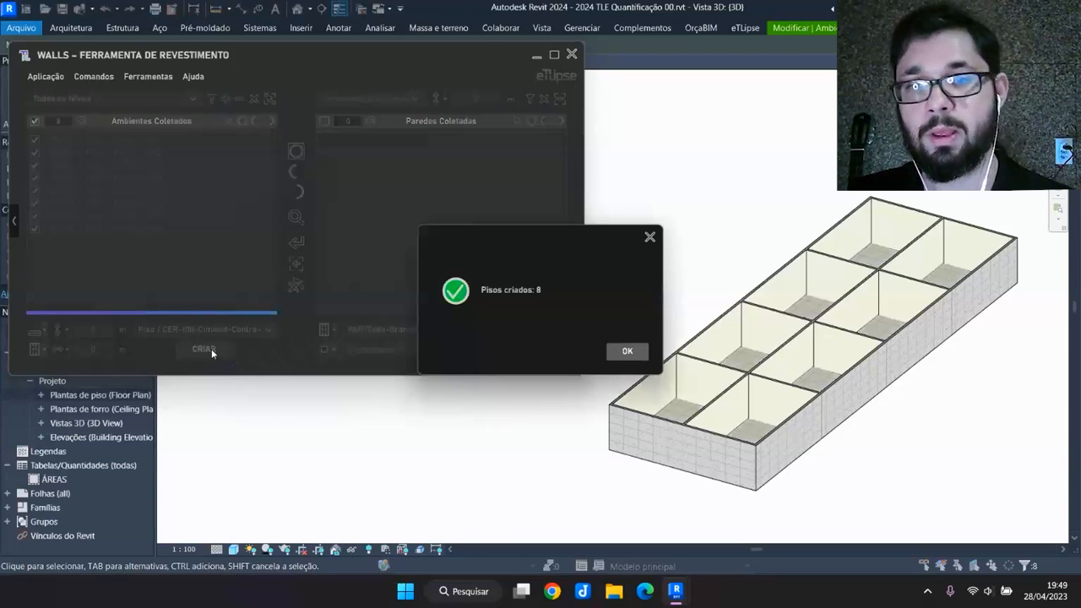
{"action": "left_click", "coordinate": [626, 350]}
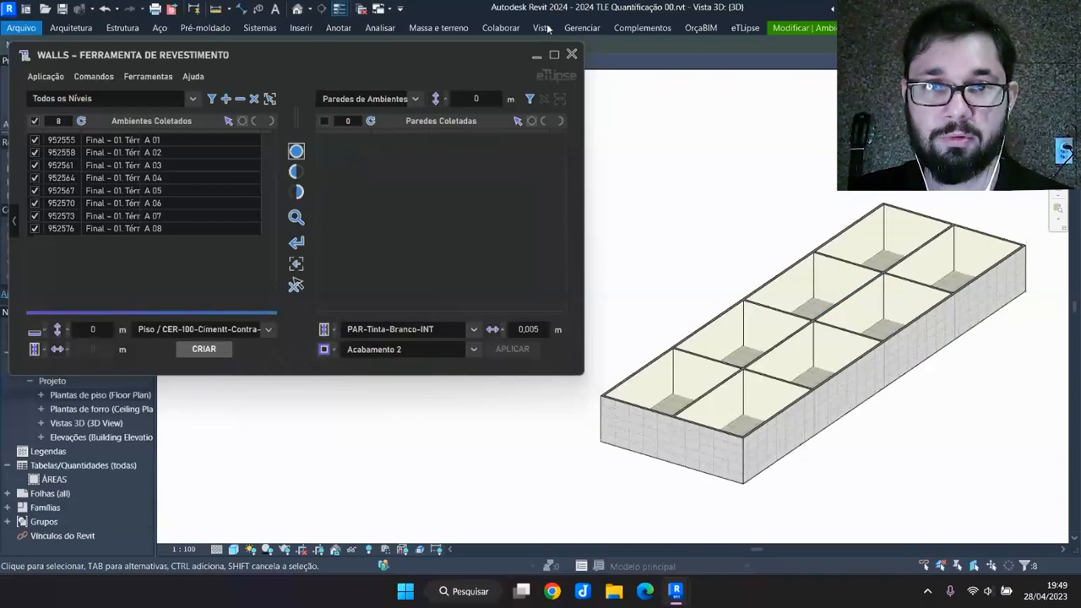
{"action": "left_click", "coordinate": [572, 54]}
Clear the room selection and enable the section box (Caixa de corte) of the 3D view
{"action": "scroll", "coordinate": [107, 229], "scroll_direction": "down", "scroll_amount": 10}
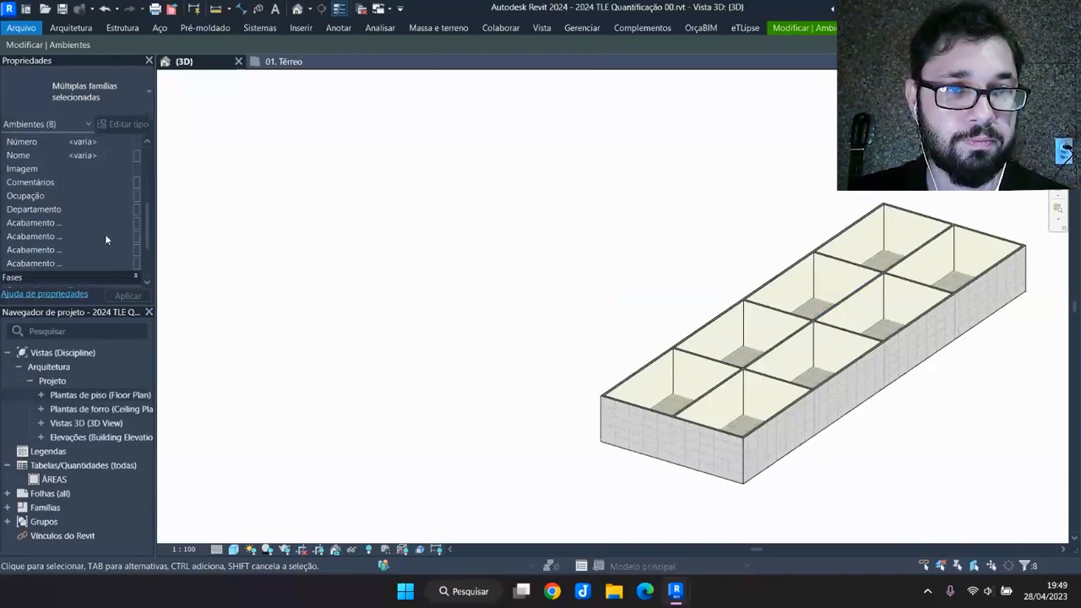
{"action": "left_click", "coordinate": [211, 255]}
{"action": "scroll", "coordinate": [105, 211], "scroll_direction": "down", "scroll_amount": 5}
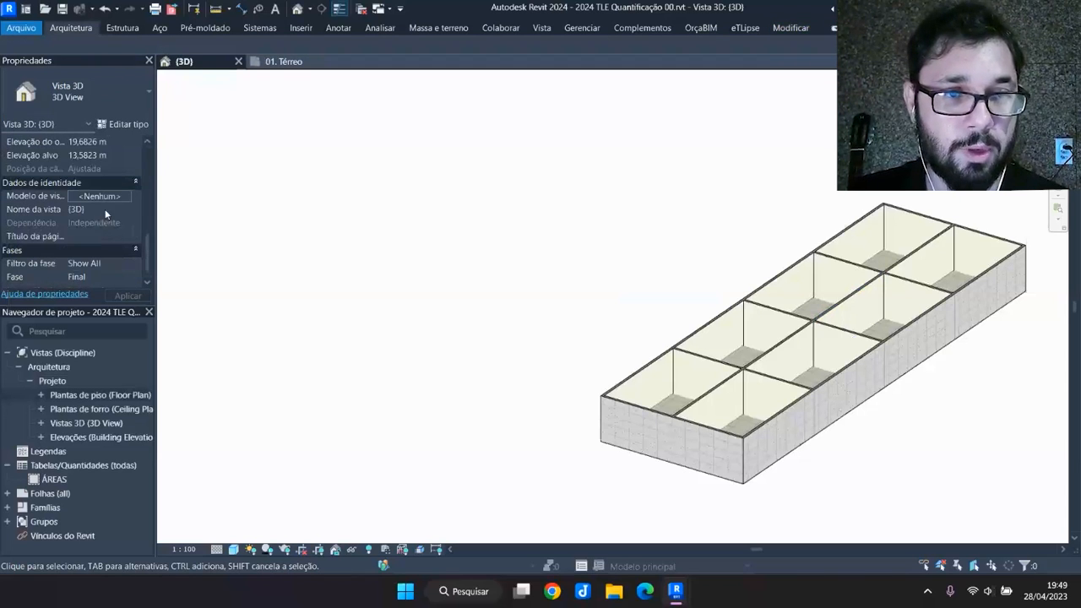
{"action": "scroll", "coordinate": [88, 223], "scroll_direction": "up", "scroll_amount": 6}
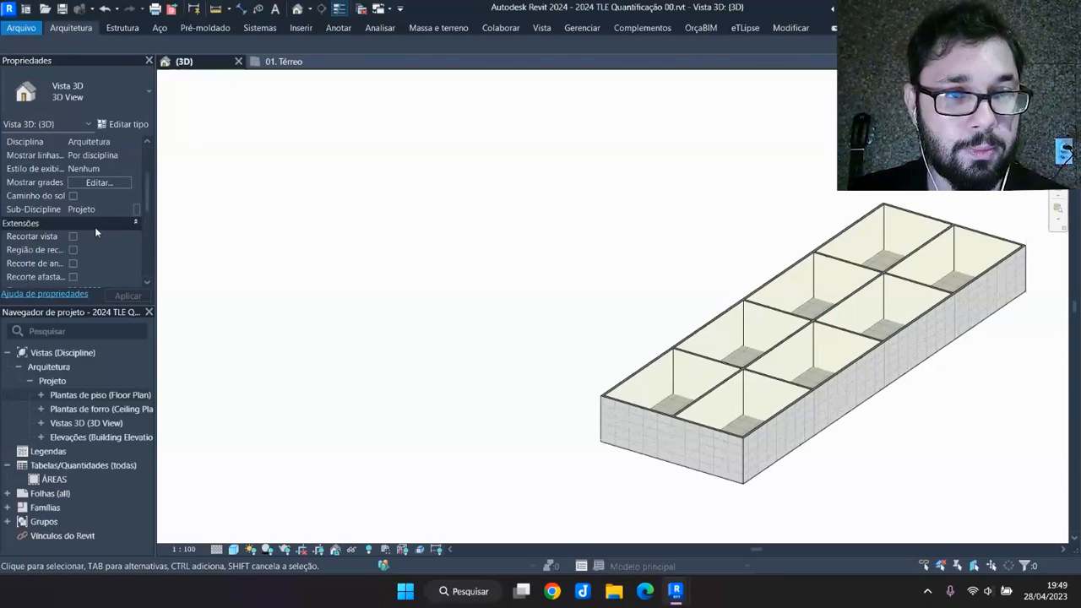
{"action": "scroll", "coordinate": [79, 193], "scroll_direction": "up", "scroll_amount": 3}
{"action": "scroll", "coordinate": [91, 217], "scroll_direction": "down", "scroll_amount": 5}
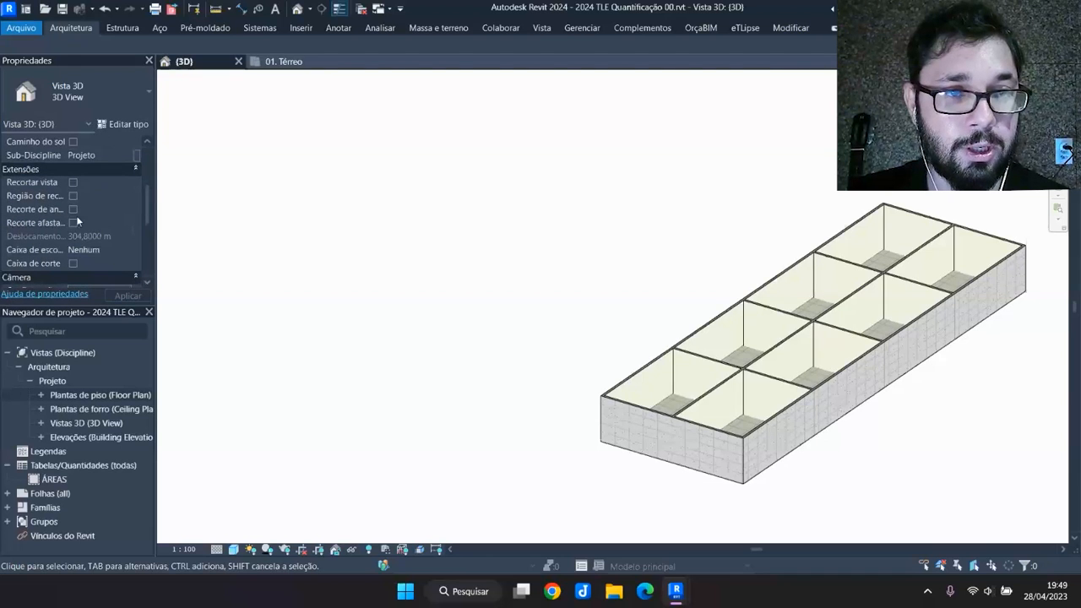
{"action": "left_click", "coordinate": [73, 263]}
Cut through the building's long side with the section box and examine how the floor edge meets the wall core at the corner
{"action": "scroll", "coordinate": [599, 444], "scroll_direction": "up", "scroll_amount": 5}
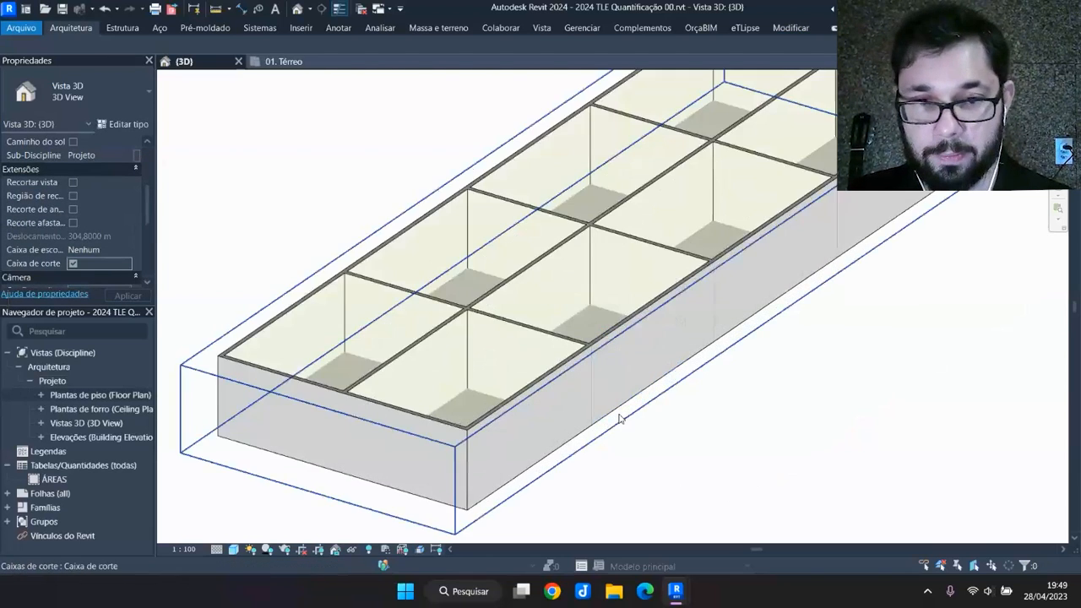
{"action": "left_click", "coordinate": [622, 418]}
{"action": "middle_click_drag", "start_coordinate": [724, 311], "coordinate": [321, 390], "text": "shift"}
{"action": "scroll", "coordinate": [435, 346], "scroll_direction": "up", "scroll_amount": 5}
{"action": "scroll", "coordinate": [434, 346], "scroll_direction": "up", "scroll_amount": 5}
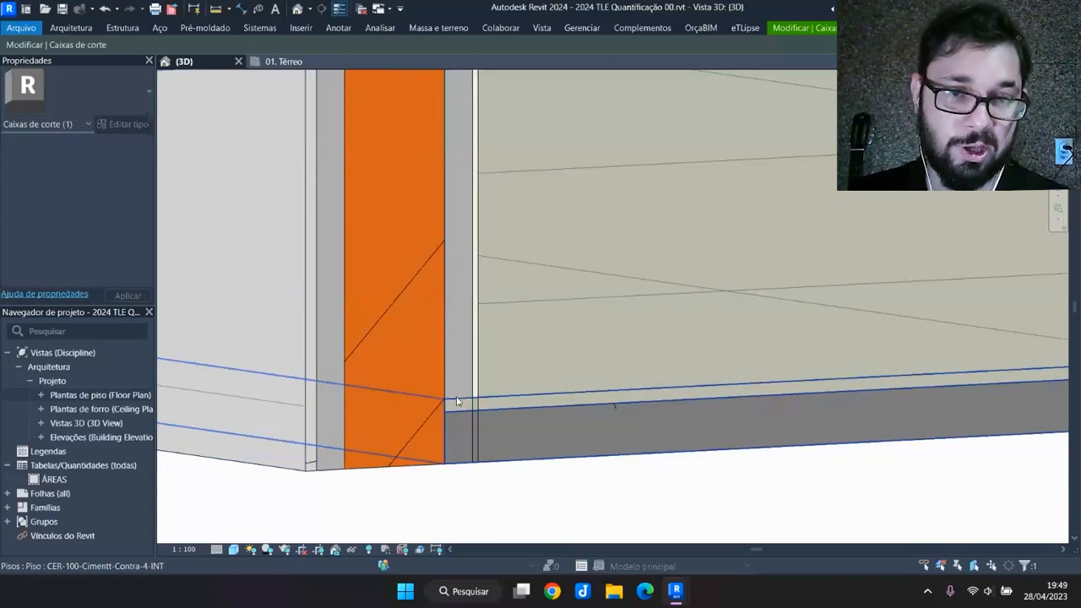
{"action": "scroll", "coordinate": [460, 413], "scroll_direction": "down", "scroll_amount": 2}
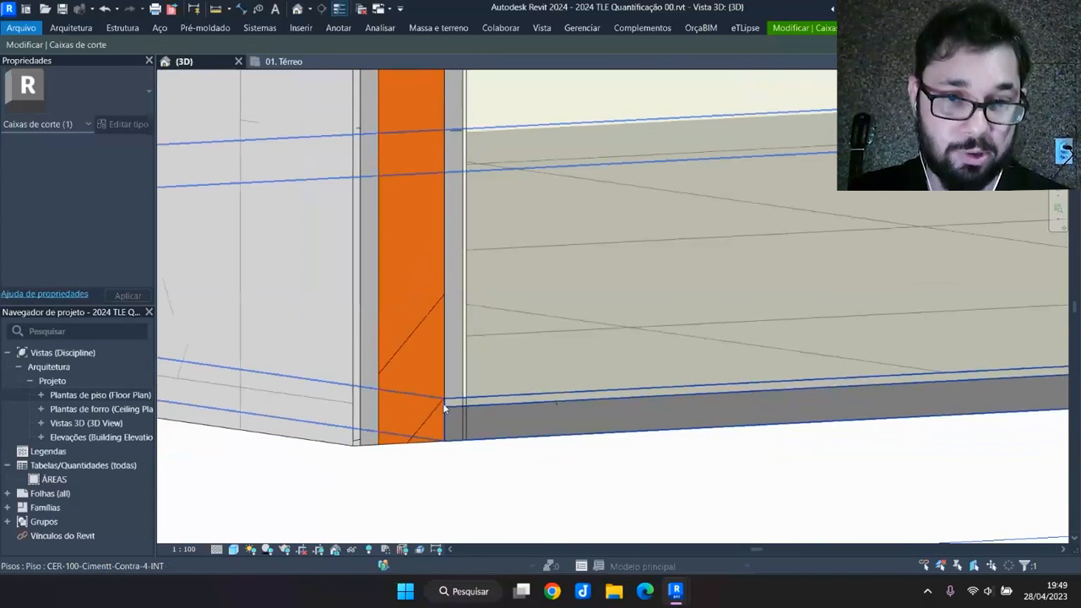
{"action": "scroll", "coordinate": [500, 406], "scroll_direction": "down", "scroll_amount": 1}
{"action": "scroll", "coordinate": [500, 406], "scroll_direction": "down", "scroll_amount": 8}
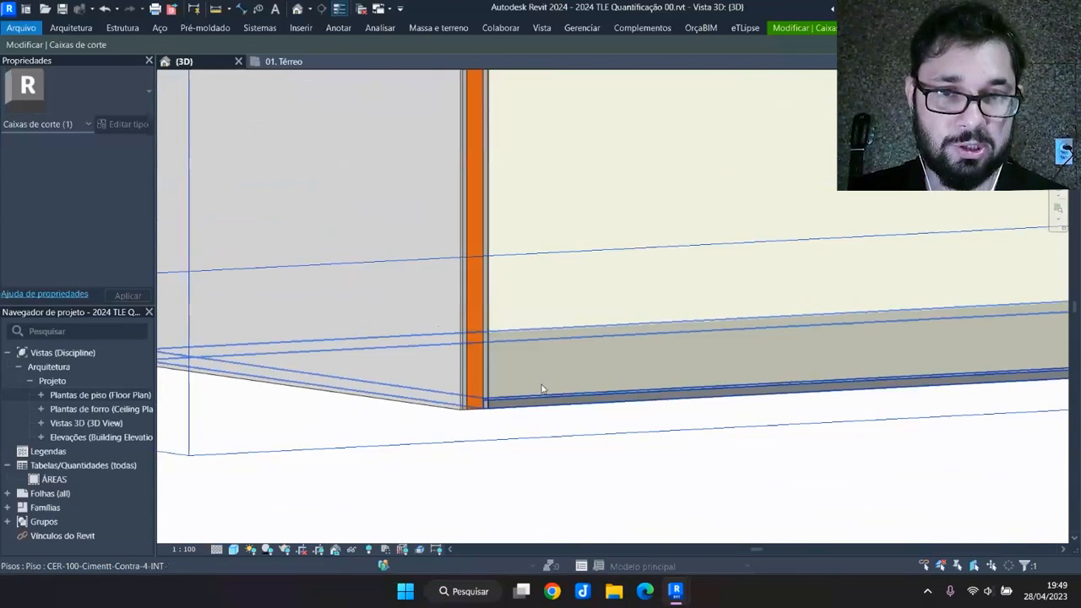
{"action": "scroll", "coordinate": [621, 474], "scroll_direction": "up", "scroll_amount": 5}
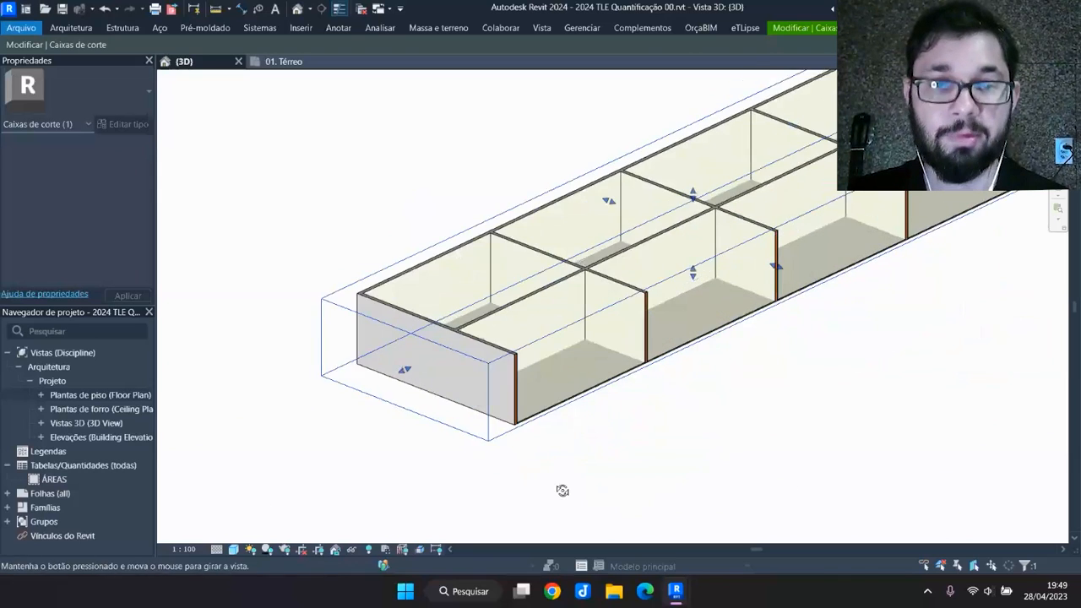
{"action": "scroll", "coordinate": [473, 426], "scroll_direction": "up", "scroll_amount": 6}
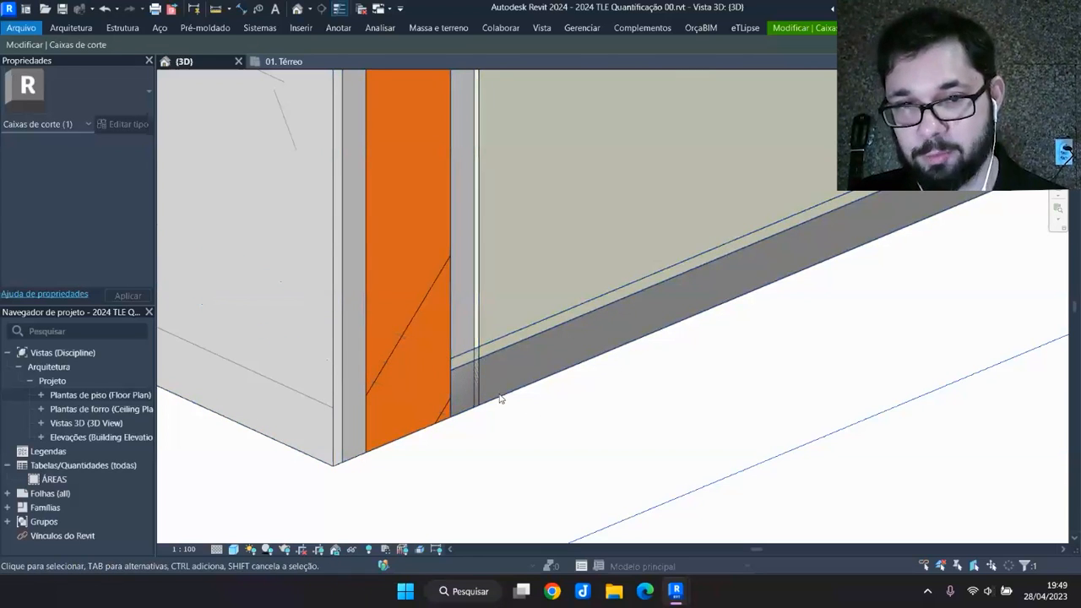
{"action": "scroll", "coordinate": [479, 324], "scroll_direction": "down", "scroll_amount": 2}
{"action": "scroll", "coordinate": [479, 360], "scroll_direction": "up", "scroll_amount": 4}
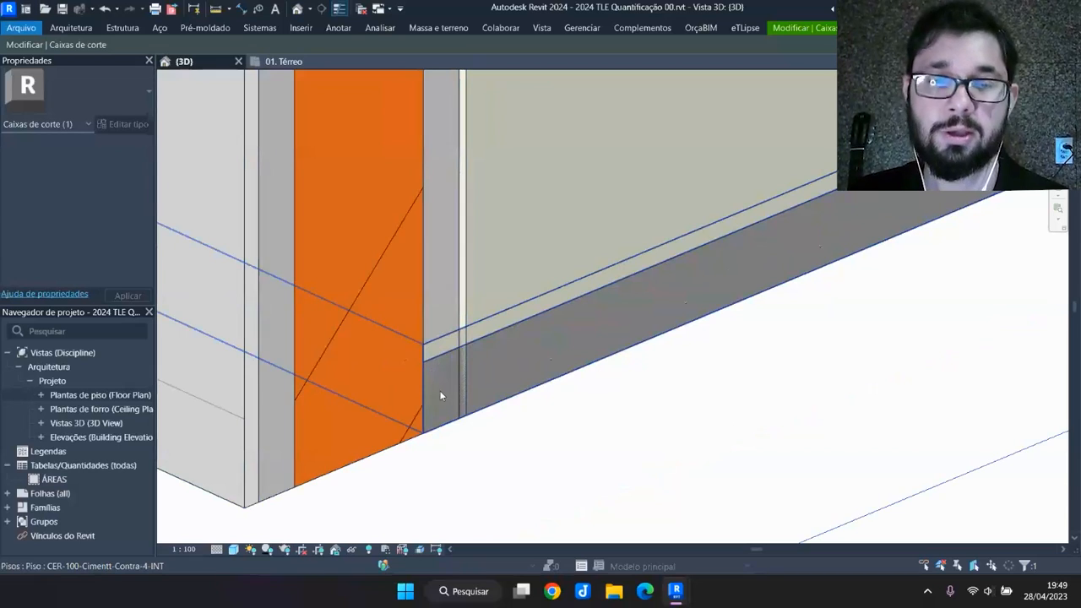
{"action": "scroll", "coordinate": [439, 390], "scroll_direction": "down", "scroll_amount": 6}
{"action": "scroll", "coordinate": [662, 360], "scroll_direction": "down", "scroll_amount": 3}
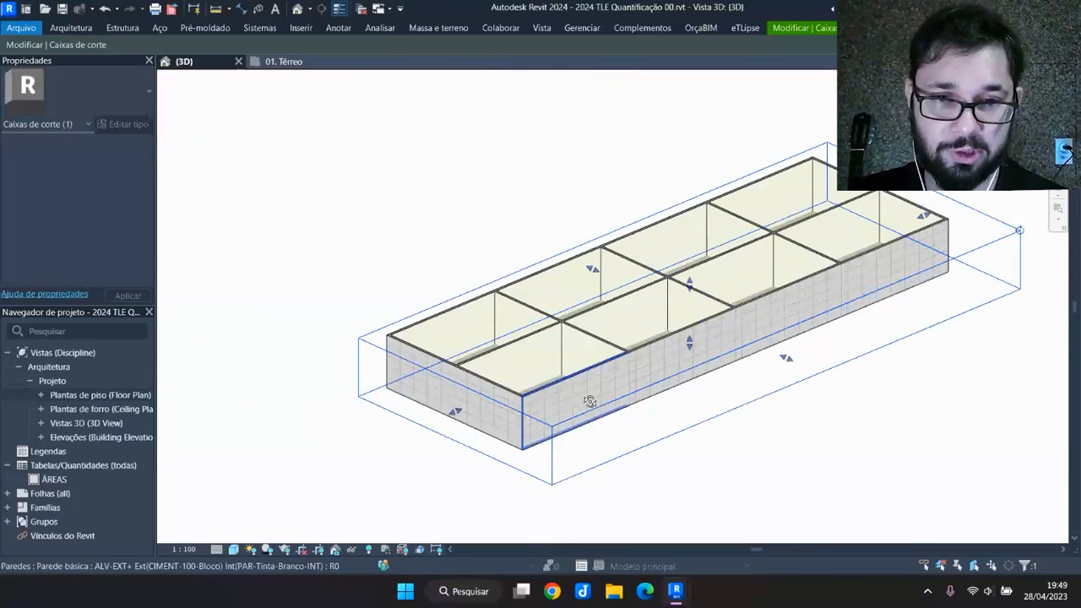
{"action": "middle_click_drag", "start_coordinate": [588, 400], "coordinate": [601, 401], "text": "shift"}
Return to the Walls tool, switch to Criação de Forros and create Forro composto / Gesso ceilings at 2,5 m in rooms A 01 to A 08
{"action": "left_click", "coordinate": [291, 334]}
{"action": "mouse_move", "coordinate": [676, 594]}
{"action": "left_click", "coordinate": [754, 524]}
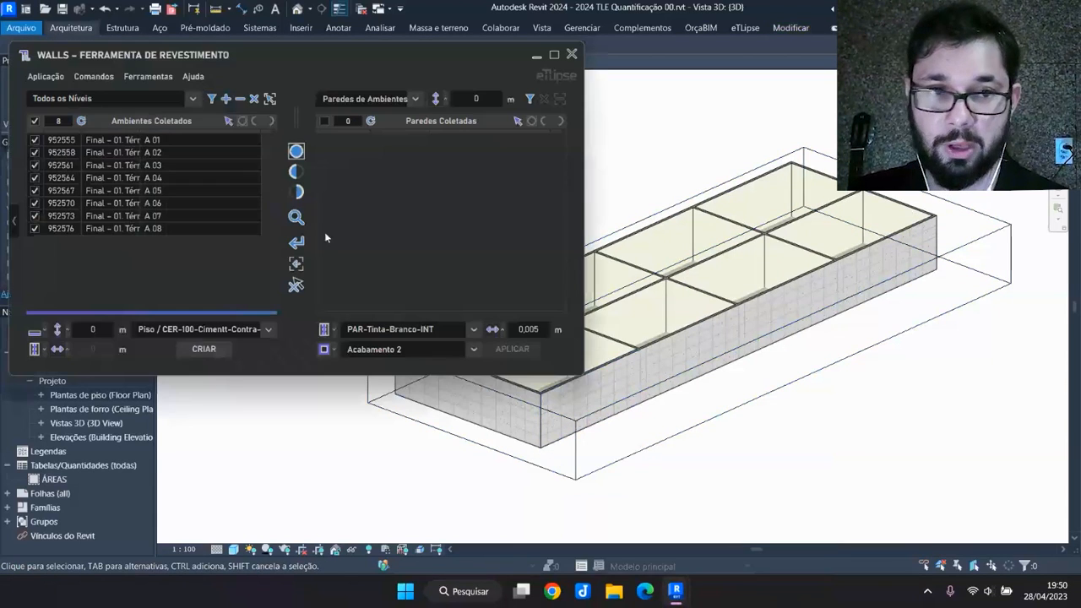
{"action": "left_click", "coordinate": [39, 332]}
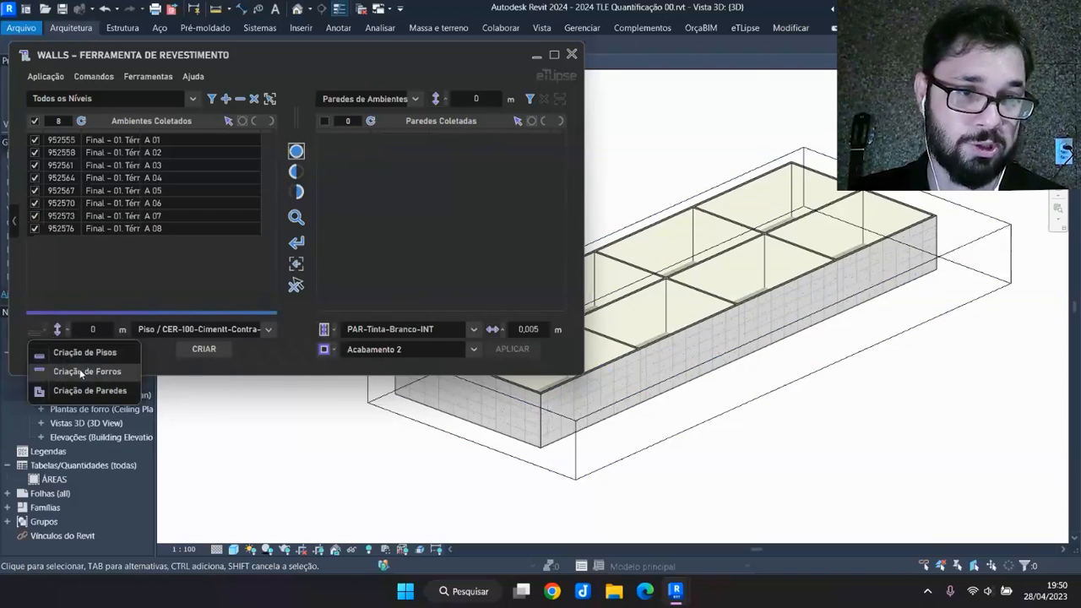
{"action": "left_click", "coordinate": [103, 372]}
{"action": "left_click", "coordinate": [216, 333]}
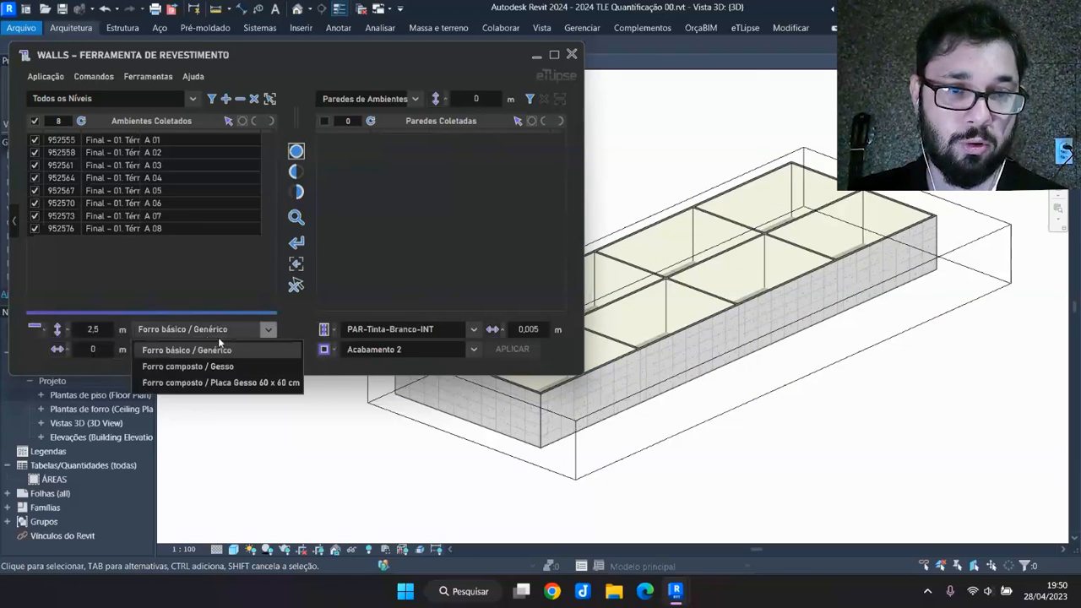
{"action": "left_click", "coordinate": [197, 368]}
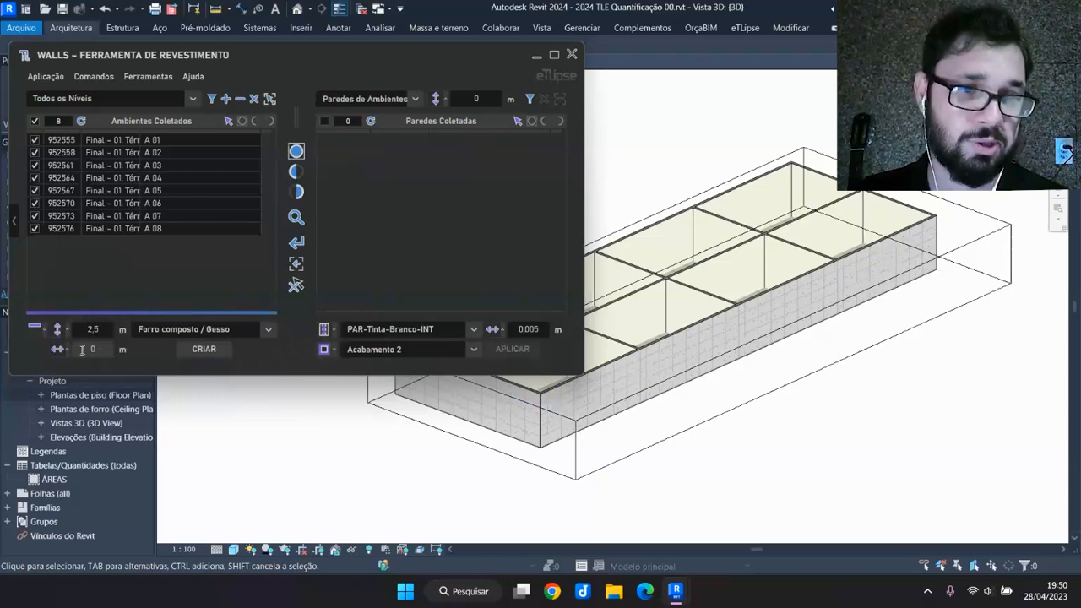
{"action": "left_click", "coordinate": [203, 354]}
{"action": "left_click", "coordinate": [638, 356]}
Examine the gypsum ceilings in the rooms and how they meet the surrounding walls
{"action": "middle_click_drag", "start_coordinate": [750, 404], "coordinate": [793, 377], "text": "shift"}
{"action": "middle_click_drag", "start_coordinate": [793, 376], "coordinate": [936, 414]}
{"action": "scroll", "coordinate": [875, 360], "scroll_direction": "up", "scroll_amount": 4}
{"action": "scroll", "coordinate": [784, 369], "scroll_direction": "down", "scroll_amount": 4}
{"action": "scroll", "coordinate": [813, 369], "scroll_direction": "up", "scroll_amount": 3}
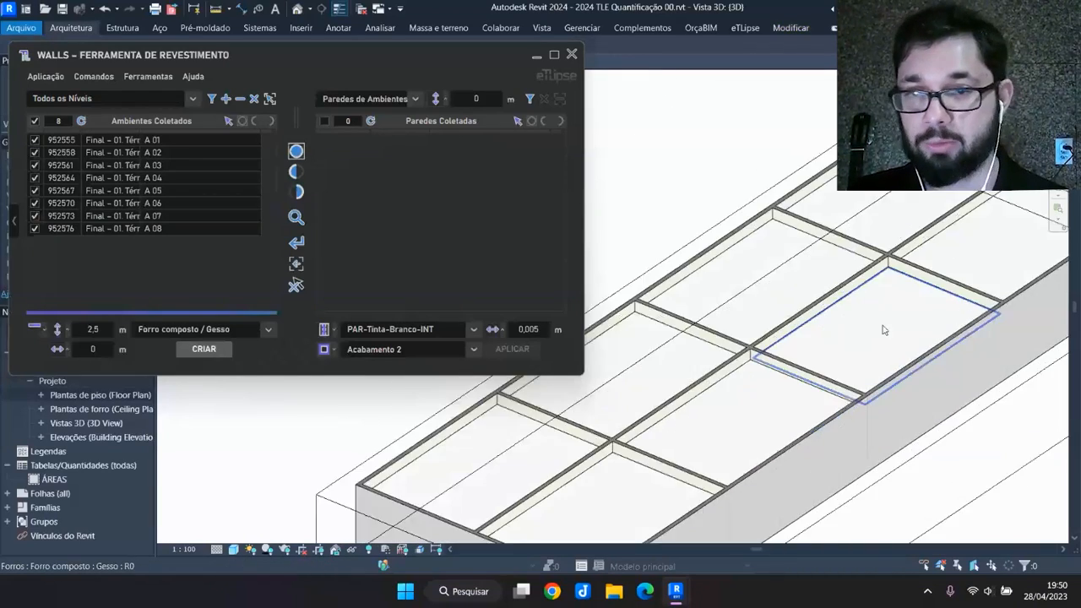
{"action": "scroll", "coordinate": [883, 330], "scroll_direction": "up", "scroll_amount": 3}
{"action": "scroll", "coordinate": [874, 262], "scroll_direction": "down", "scroll_amount": 5}
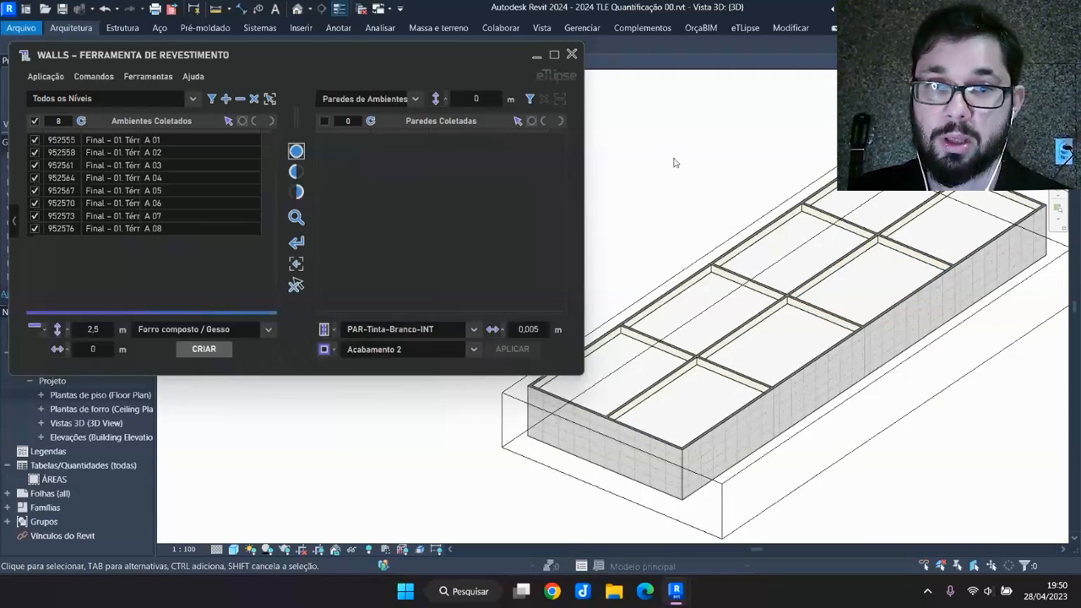
{"action": "scroll", "coordinate": [674, 162], "scroll_direction": "down", "scroll_amount": 1}
Leave the Walls tool and turn off the section box of the 3D view
{"action": "left_click", "coordinate": [570, 54]}
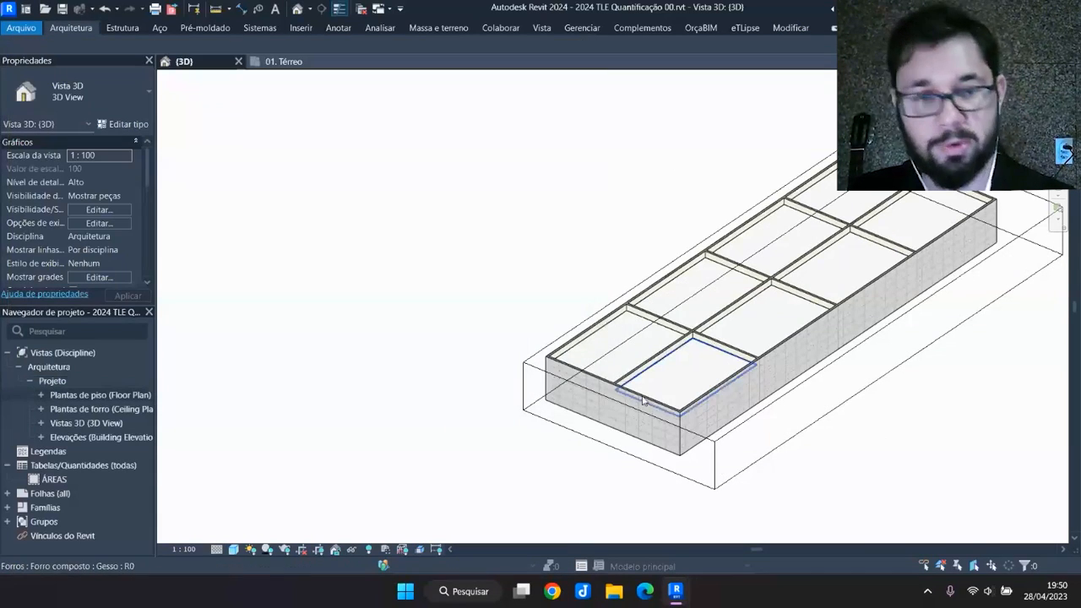
{"action": "scroll", "coordinate": [84, 234], "scroll_direction": "down", "scroll_amount": 5}
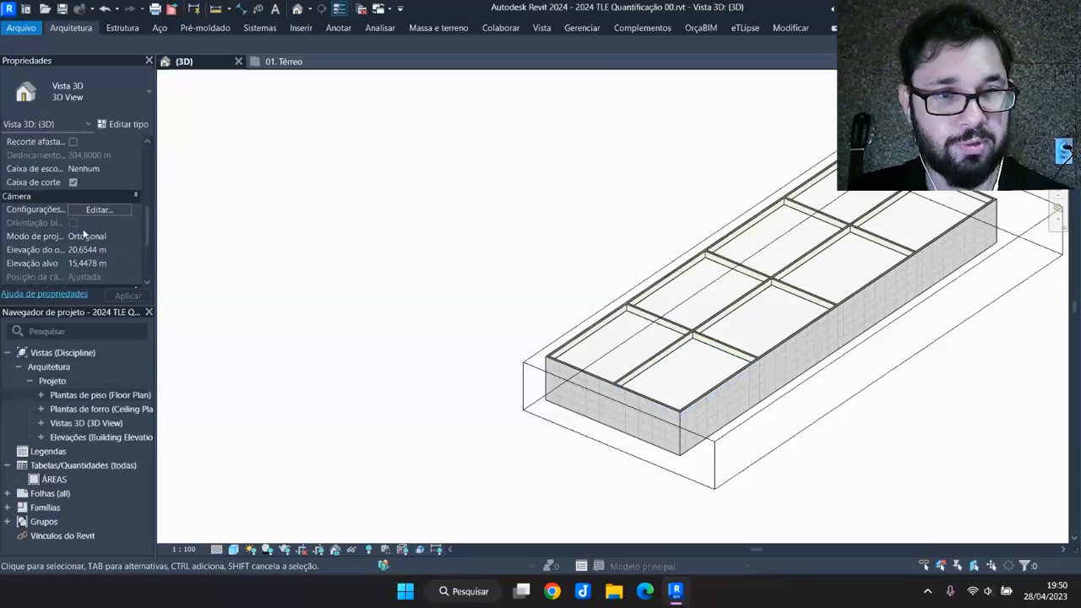
{"action": "left_click", "coordinate": [74, 182]}
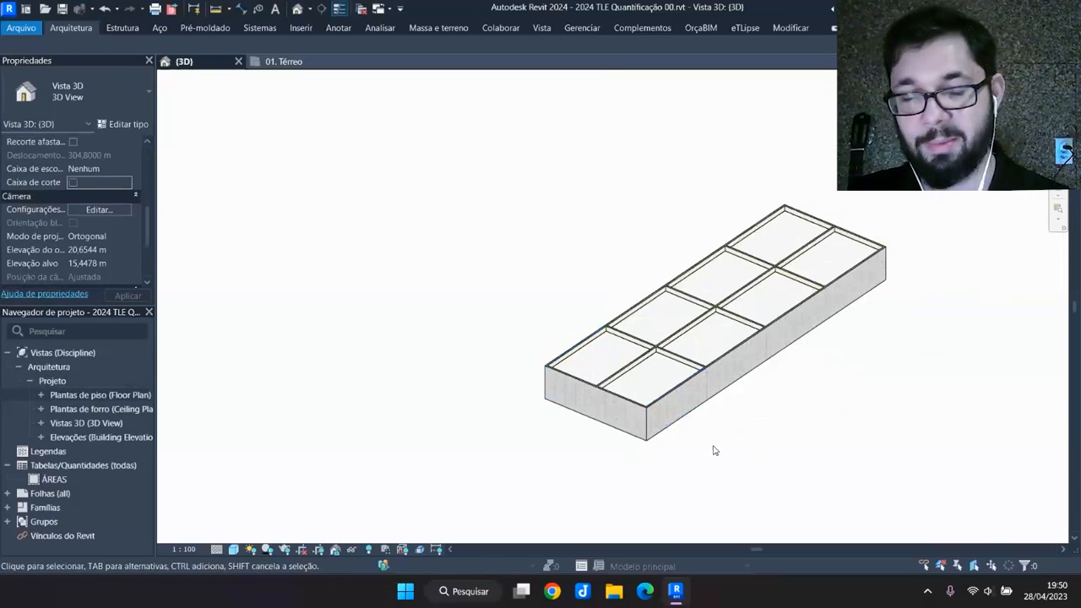
Dimension the full width of the building's short end facade in the 3D view, placing the dimension outside the walls
{"action": "left_click", "coordinate": [241, 8]}
{"action": "scroll", "coordinate": [495, 350], "scroll_direction": "up", "scroll_amount": 4}
{"action": "middle_click_drag", "start_coordinate": [527, 424], "coordinate": [358, 336]}
{"action": "left_click", "coordinate": [690, 412]}
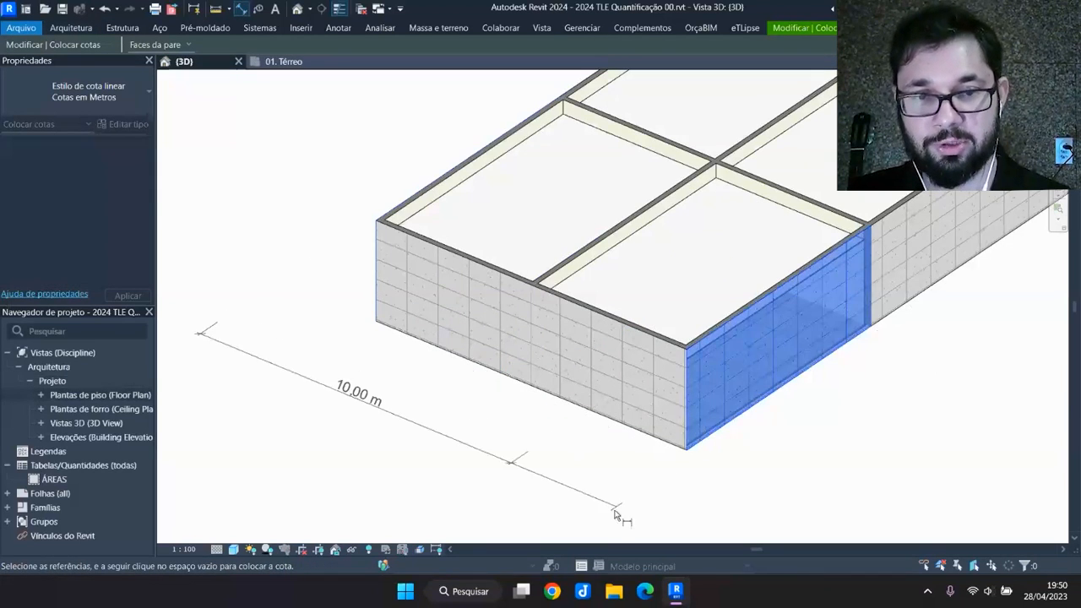
{"action": "left_click", "coordinate": [615, 513]}
{"action": "key", "text": "Escape"}
{"action": "key", "text": "Escape"}
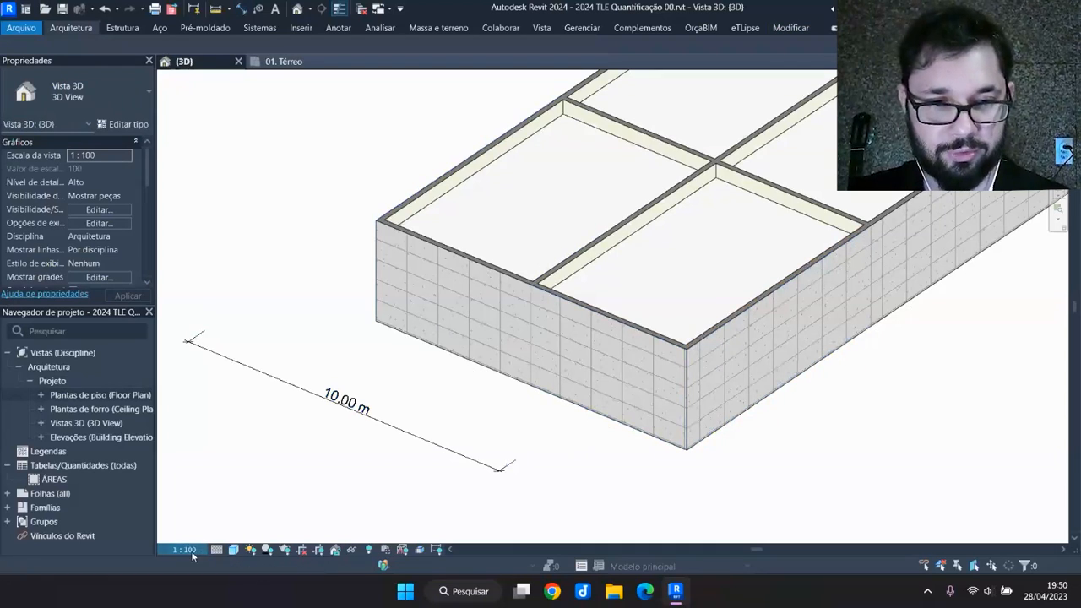
Change the 3D view's scale to 1:200
{"action": "left_click", "coordinate": [184, 549]}
{"action": "left_click", "coordinate": [214, 478]}
{"action": "scroll", "coordinate": [384, 373], "scroll_direction": "up", "scroll_amount": 1}
{"action": "scroll", "coordinate": [517, 377], "scroll_direction": "down", "scroll_amount": 3}
{"action": "middle_click_drag", "start_coordinate": [517, 373], "coordinate": [578, 386], "text": "shift"}
{"action": "middle_click_drag", "start_coordinate": [533, 415], "coordinate": [572, 374], "text": "shift"}
{"action": "scroll", "coordinate": [572, 374], "scroll_direction": "up", "scroll_amount": 2}
Select the two exterior walls of the short end facade to examine the dimensioned side, and clear the selection
{"action": "left_click", "coordinate": [541, 351]}
{"action": "left_click", "coordinate": [646, 378], "text": "ctrl"}
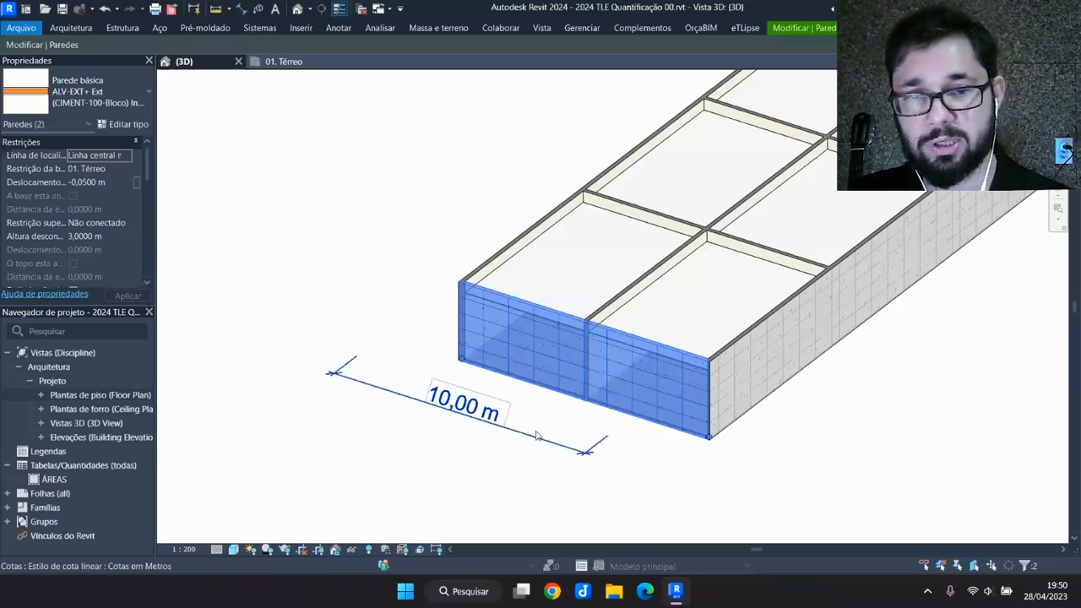
{"action": "scroll", "coordinate": [501, 355], "scroll_direction": "up", "scroll_amount": 2}
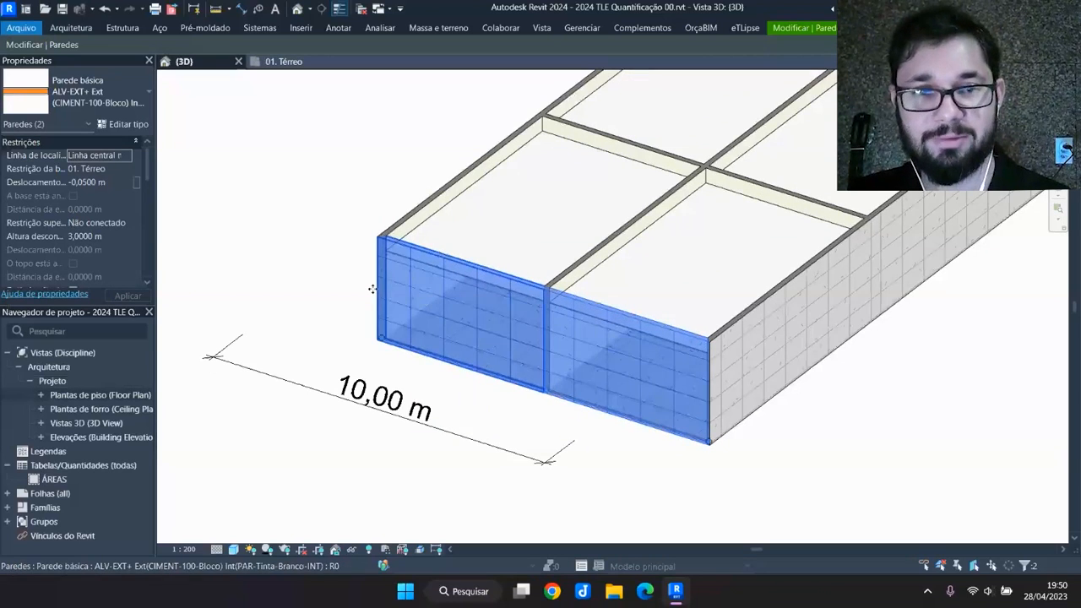
{"action": "left_click", "coordinate": [341, 292]}
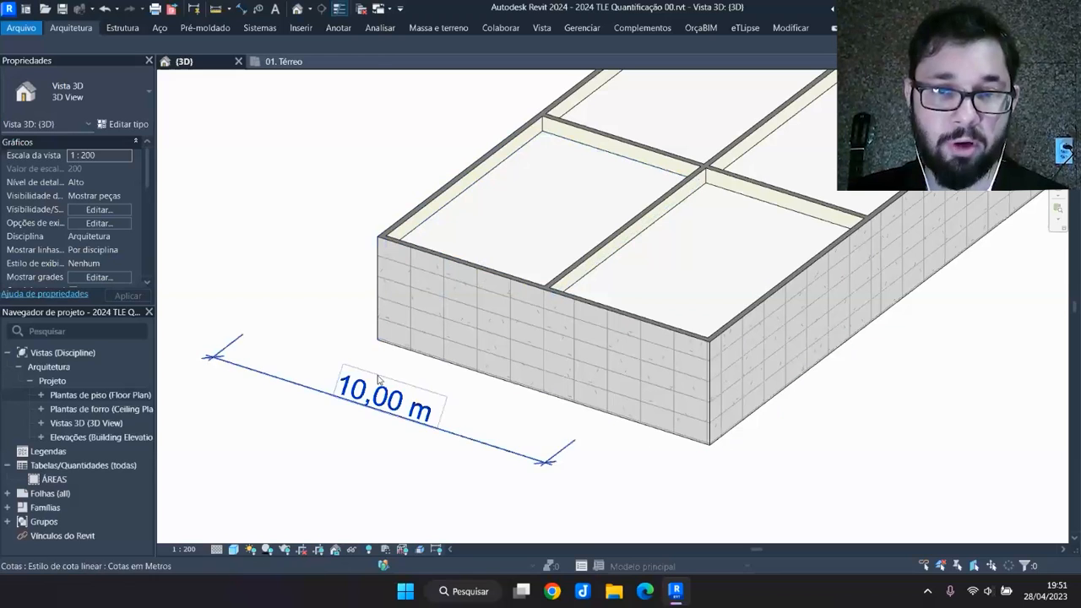
{"action": "scroll", "coordinate": [650, 346], "scroll_direction": "down", "scroll_amount": 2}
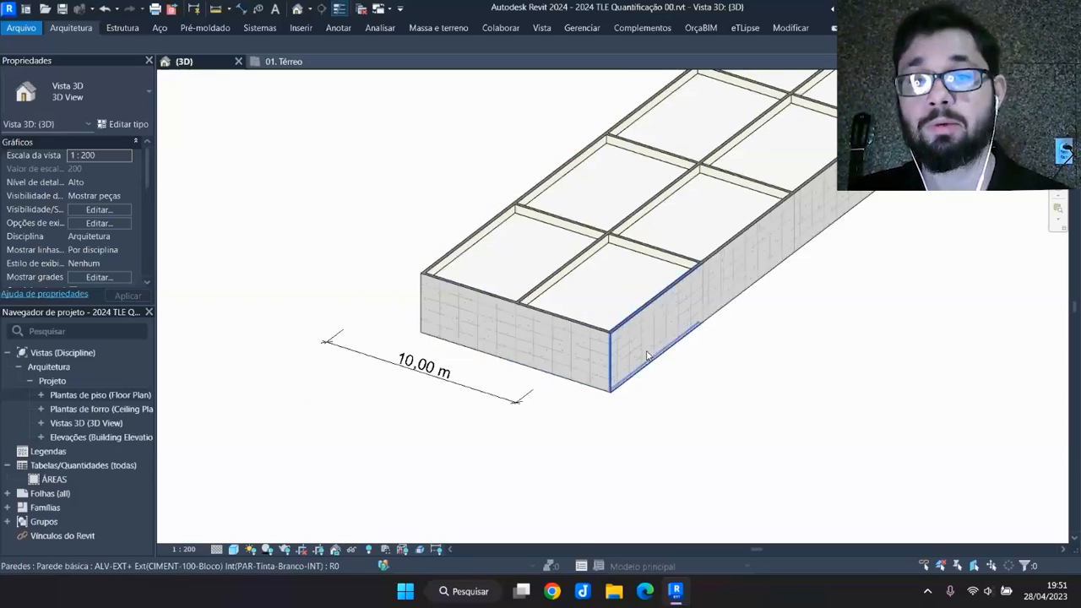
{"action": "scroll", "coordinate": [647, 354], "scroll_direction": "down", "scroll_amount": 2}
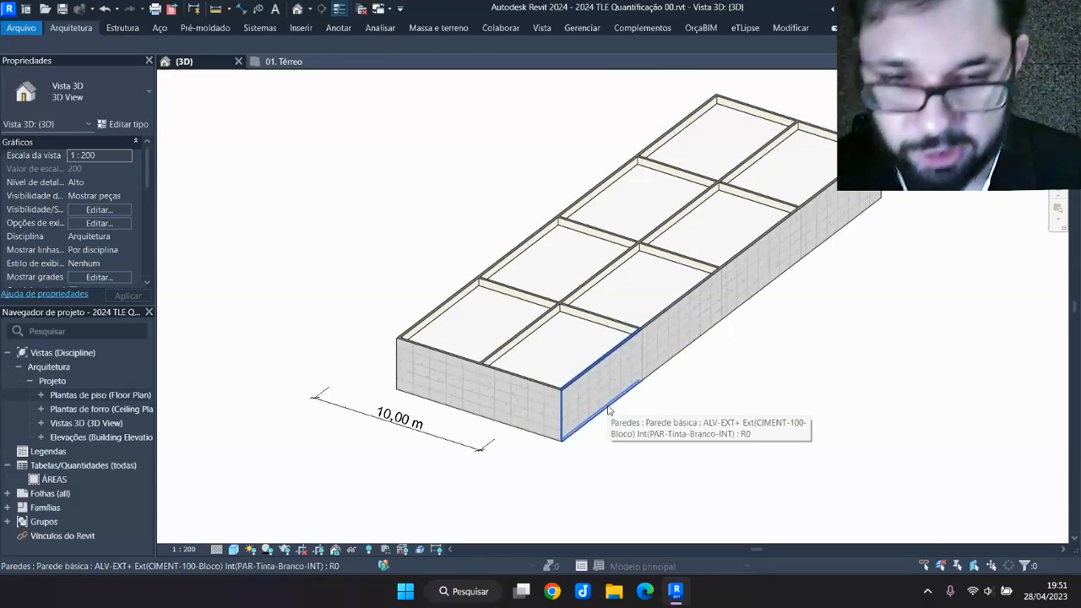
{"action": "scroll", "coordinate": [718, 357], "scroll_direction": "down", "scroll_amount": 1}
{"action": "middle_click_drag", "start_coordinate": [718, 357], "coordinate": [691, 371]}
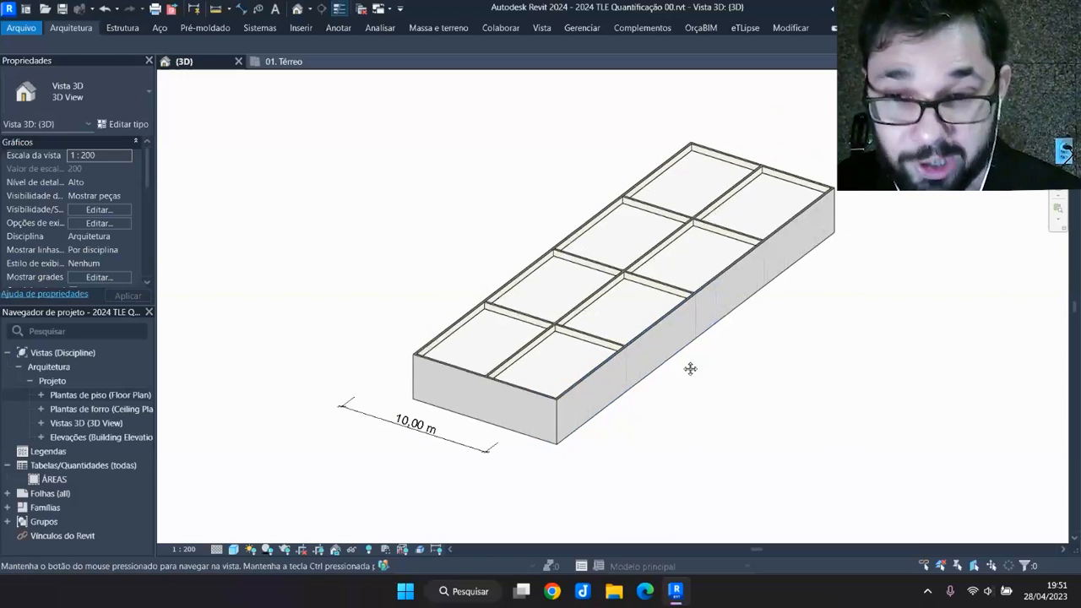
{"action": "scroll", "coordinate": [691, 372], "scroll_direction": "up", "scroll_amount": 1}
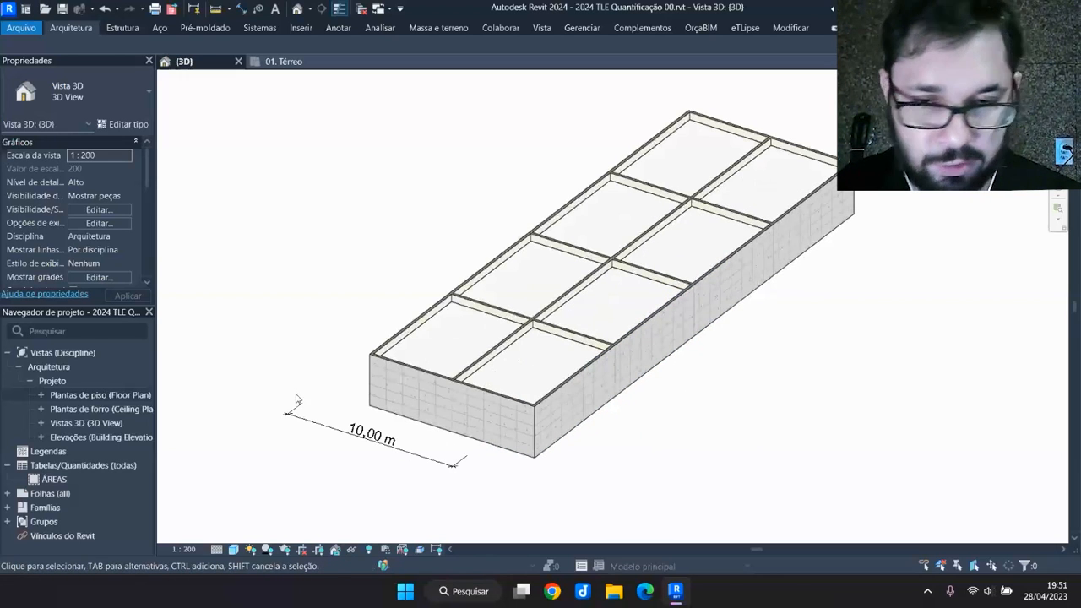
{"action": "middle_click_drag", "start_coordinate": [740, 342], "coordinate": [722, 342]}
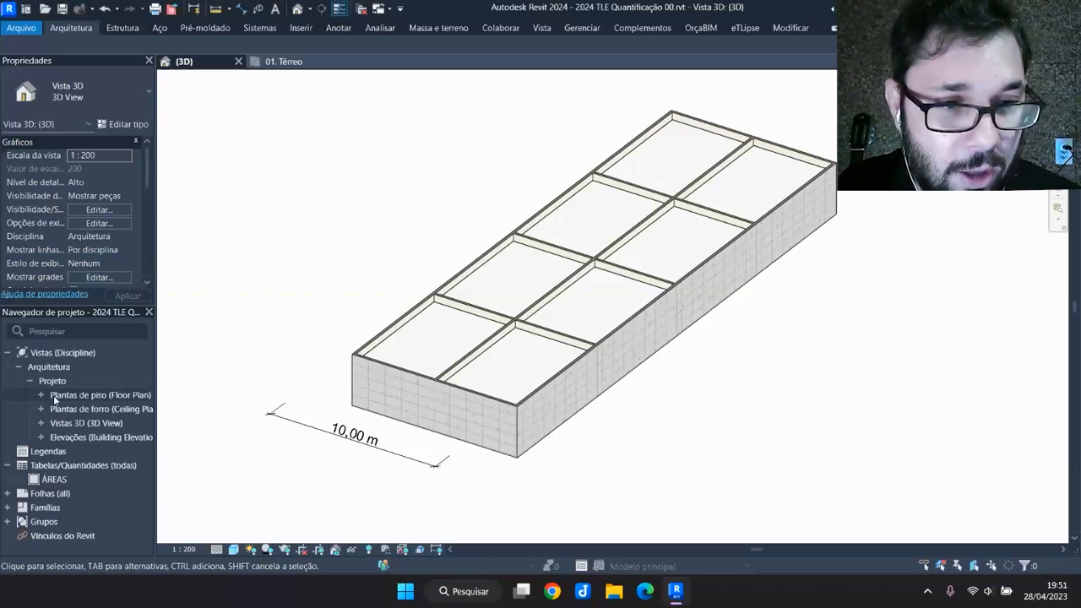
Create a new quantity schedule for the Paredes category as building components in the Final phase
{"action": "right_click", "coordinate": [63, 466]}
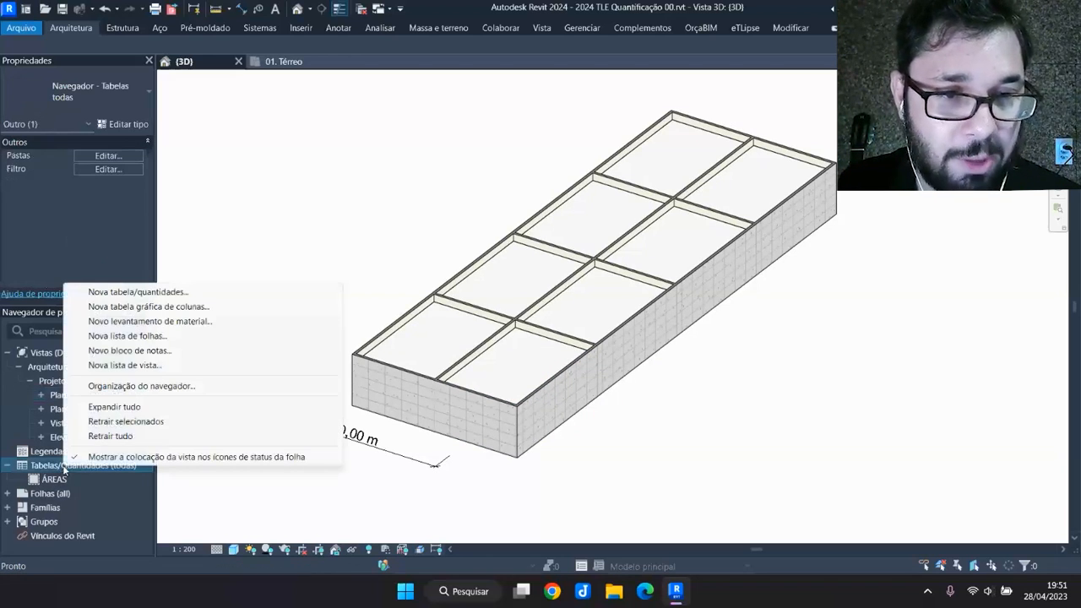
{"action": "left_click", "coordinate": [140, 292]}
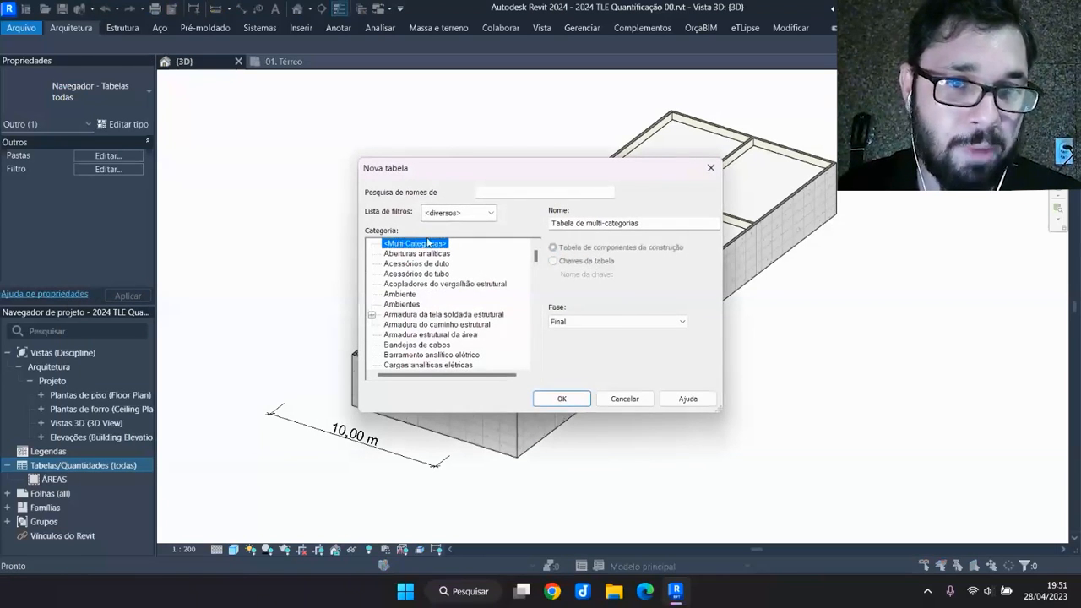
{"action": "left_click_drag", "start_coordinate": [537, 258], "coordinate": [535, 327]}
{"action": "left_click", "coordinate": [398, 273]}
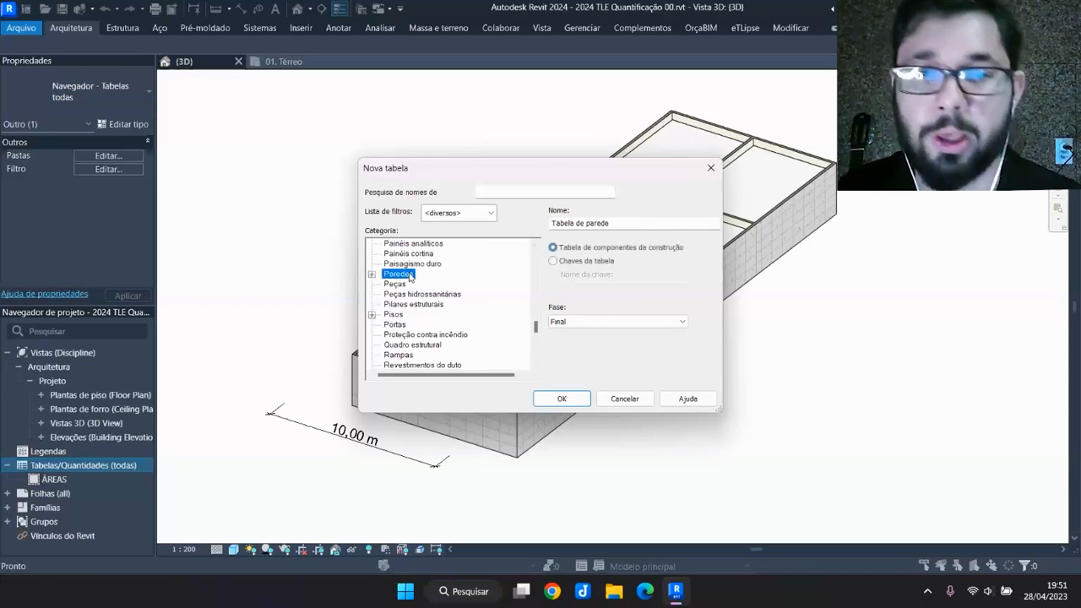
{"action": "left_click", "coordinate": [563, 400]}
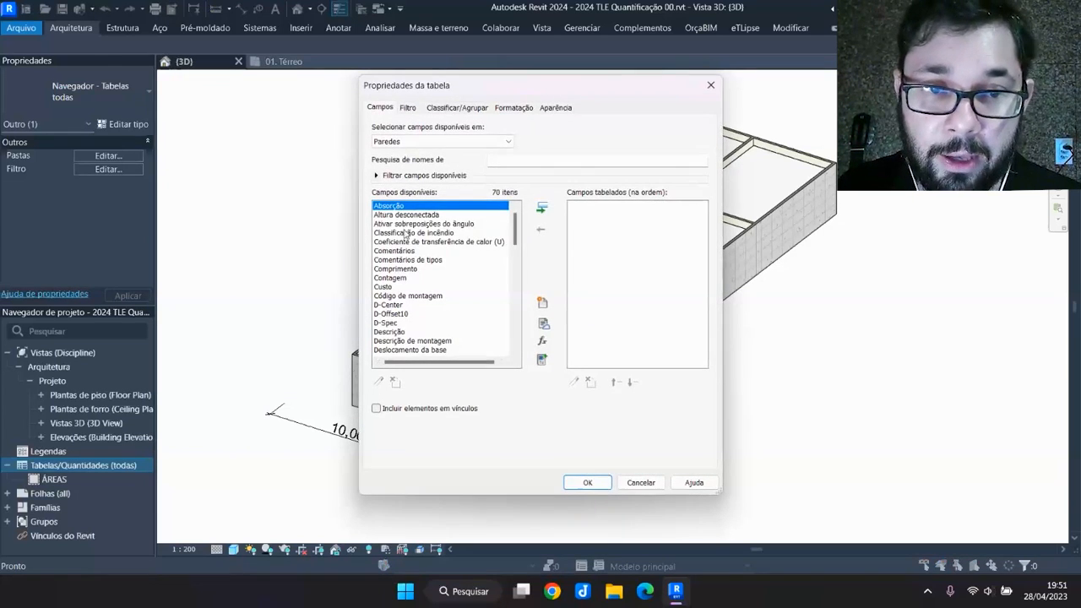
Add the fields Família e tipo, Área and Comentários to the wall schedule, in that order, and generate it
{"action": "scroll", "coordinate": [407, 234], "scroll_direction": "down", "scroll_amount": 8}
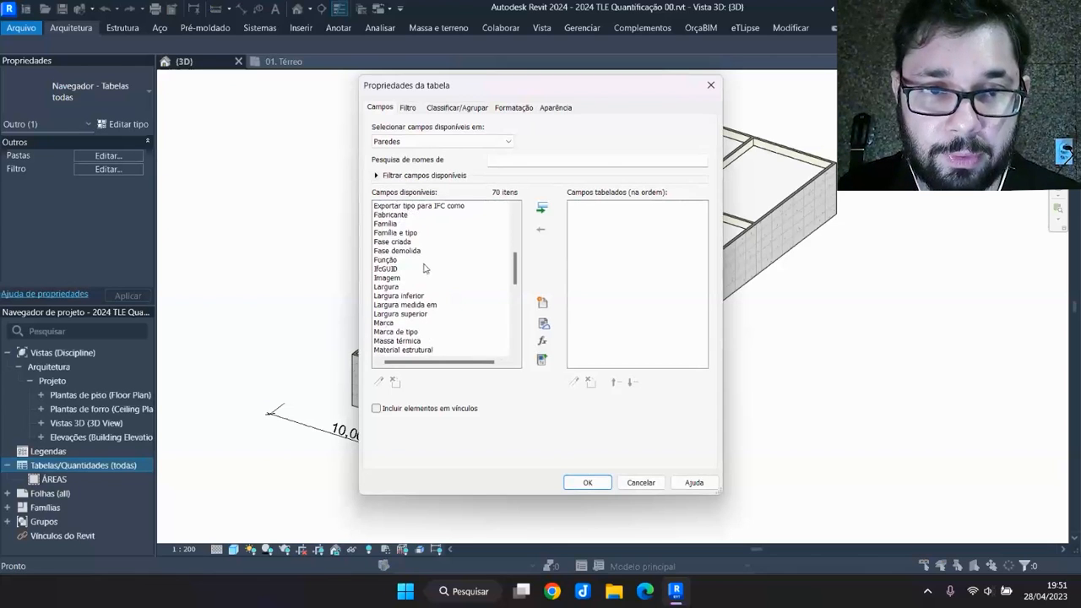
{"action": "scroll", "coordinate": [426, 269], "scroll_direction": "down", "scroll_amount": 3}
{"action": "left_click_drag", "start_coordinate": [515, 292], "coordinate": [518, 262]}
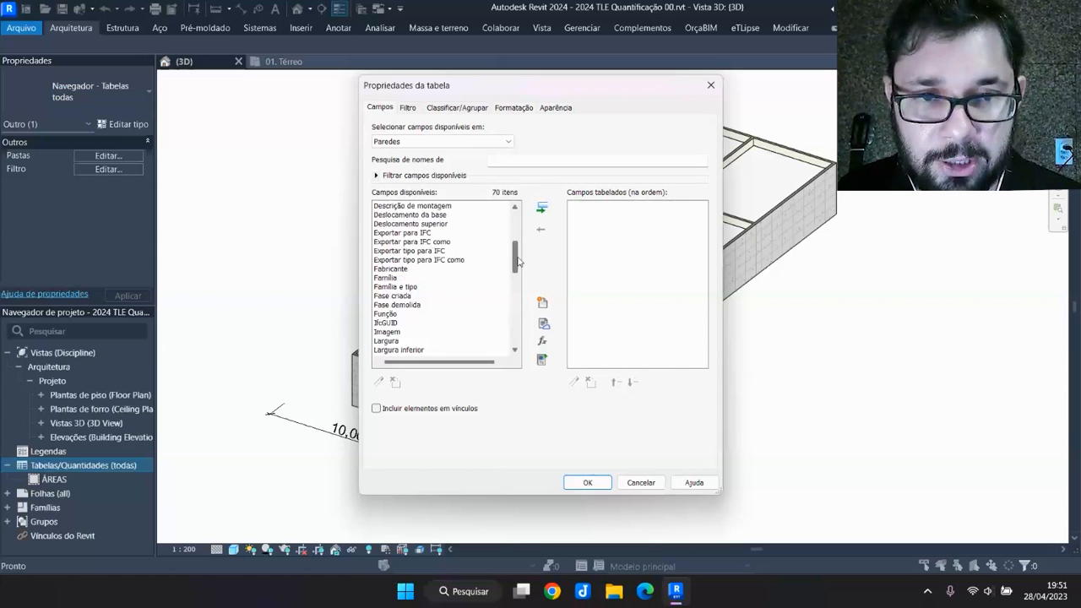
{"action": "left_click", "coordinate": [413, 288]}
{"action": "left_click", "coordinate": [541, 208]}
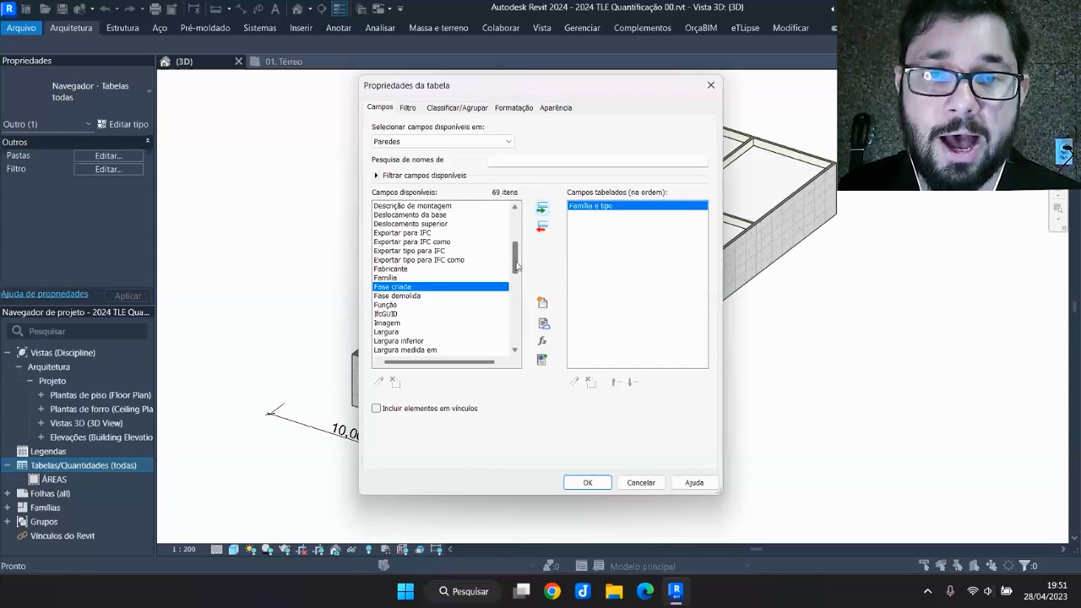
{"action": "left_click_drag", "start_coordinate": [515, 265], "coordinate": [535, 342]}
{"action": "left_click", "coordinate": [384, 305]}
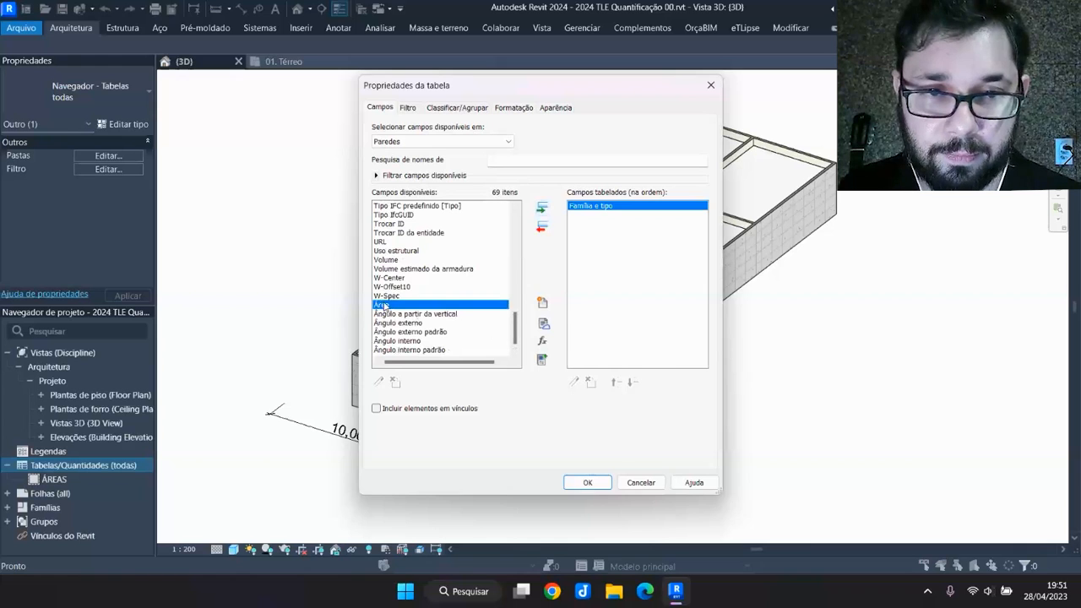
{"action": "left_click", "coordinate": [541, 208]}
{"action": "left_click_drag", "start_coordinate": [515, 332], "coordinate": [519, 226]}
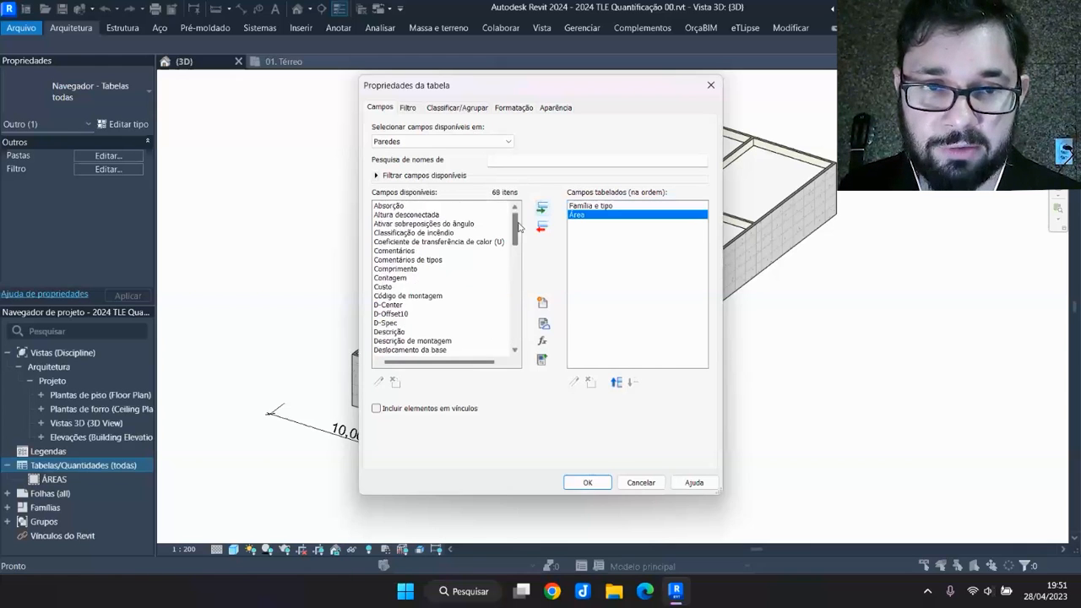
{"action": "left_click", "coordinate": [393, 251]}
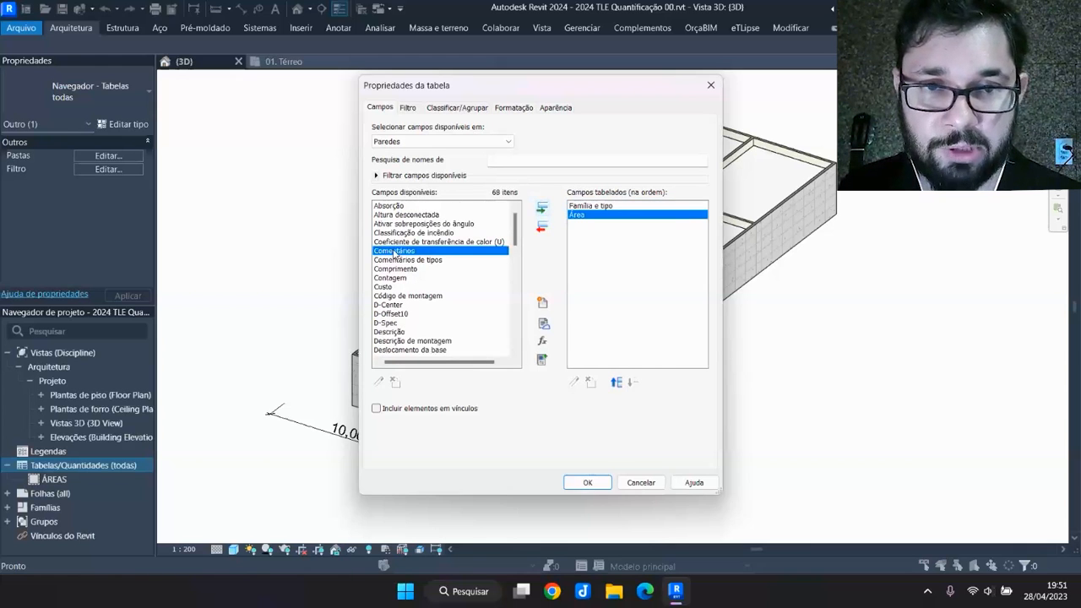
{"action": "left_click", "coordinate": [542, 212]}
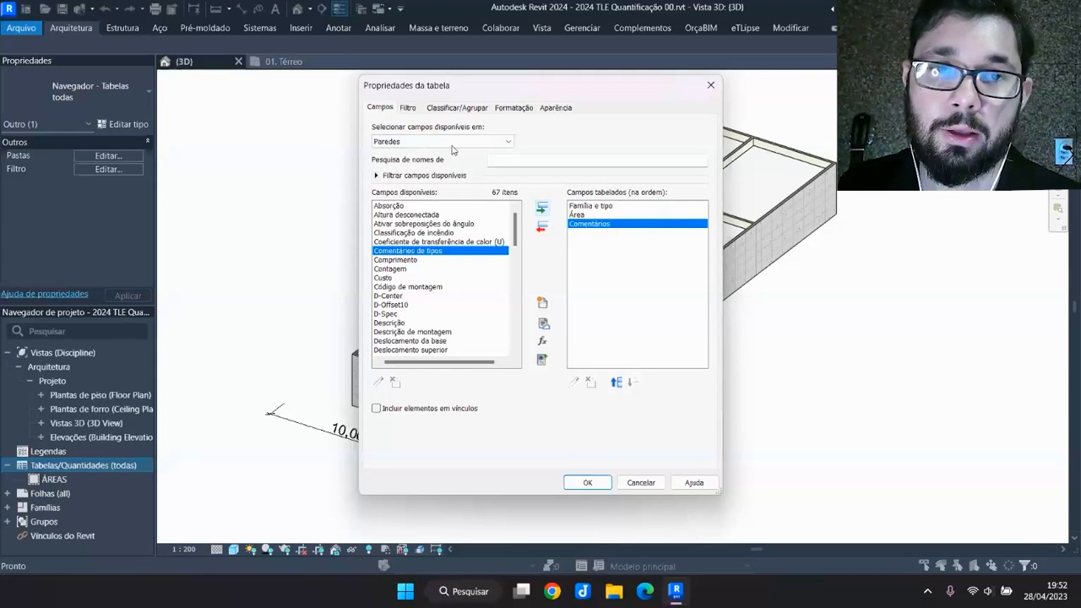
{"action": "left_click", "coordinate": [587, 482]}
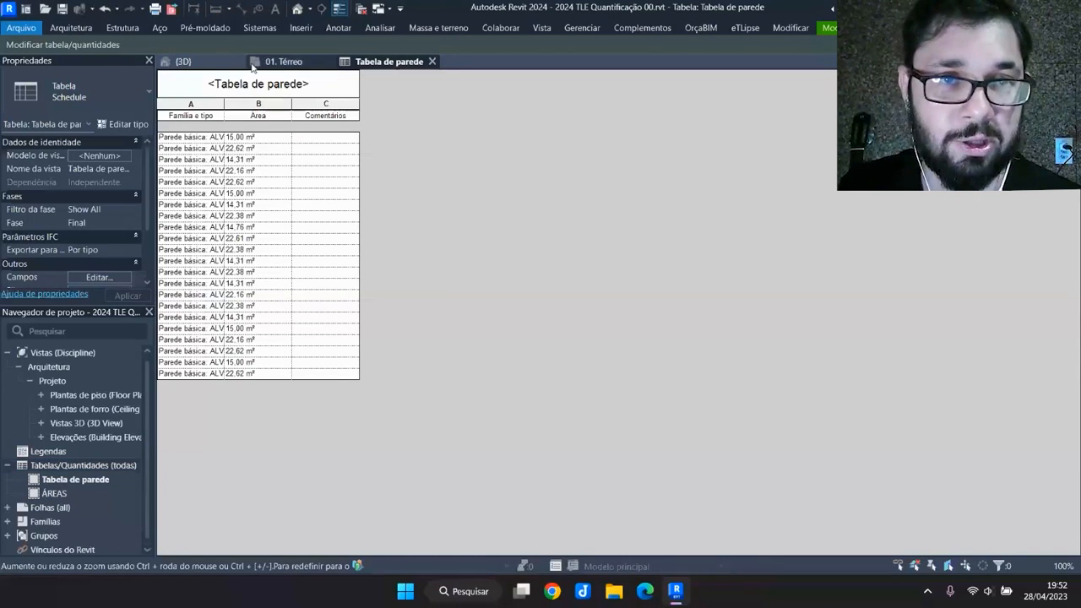
Set Comentários to "Orçar" for the two exterior walls of the dimensioned short end facade in the 3D view
{"action": "left_click", "coordinate": [181, 62]}
{"action": "scroll", "coordinate": [583, 391], "scroll_direction": "up", "scroll_amount": 3}
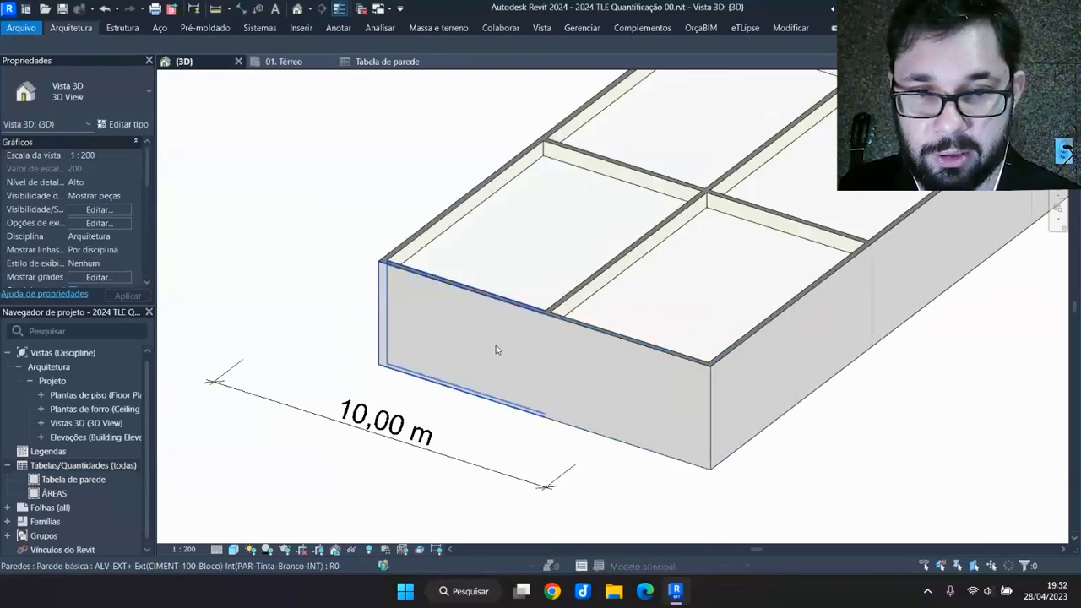
{"action": "left_click", "coordinate": [497, 350]}
{"action": "left_click", "coordinate": [617, 384], "text": "ctrl"}
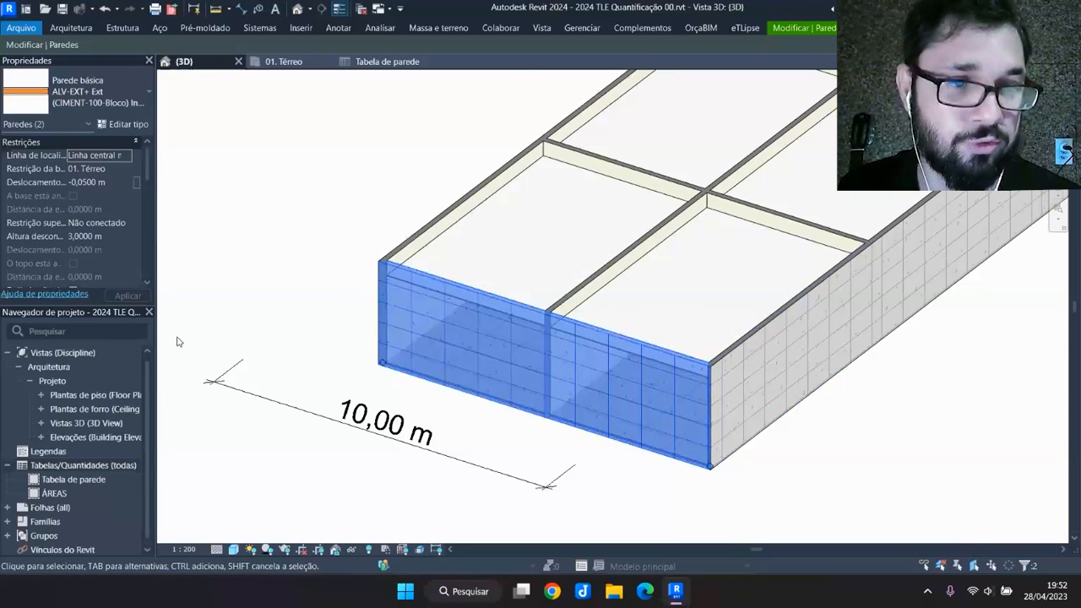
{"action": "scroll", "coordinate": [108, 241], "scroll_direction": "down", "scroll_amount": 5}
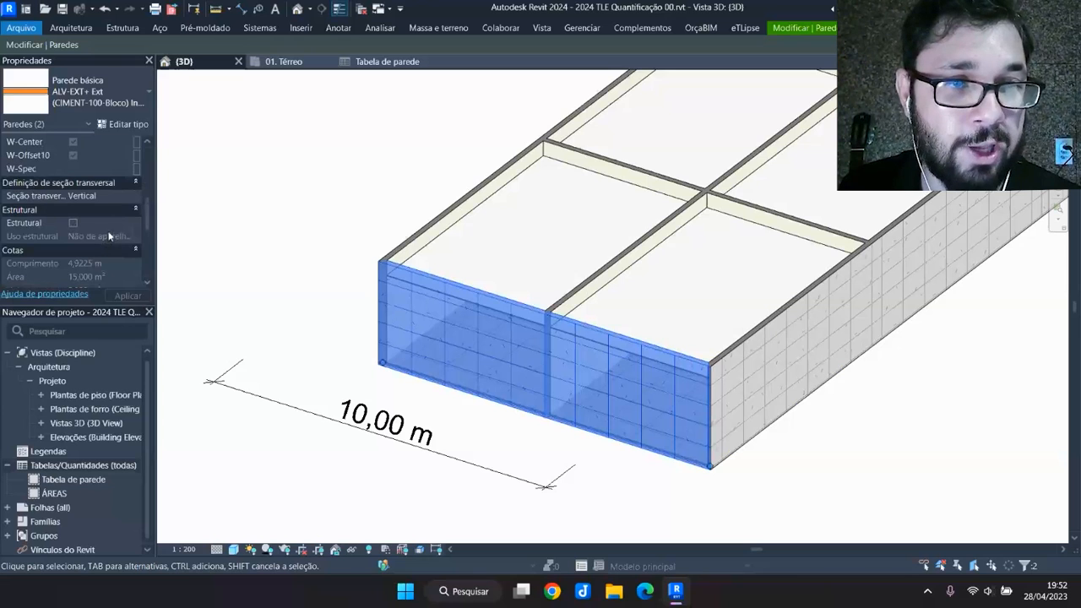
{"action": "scroll", "coordinate": [108, 236], "scroll_direction": "down", "scroll_amount": 3}
{"action": "left_click", "coordinate": [80, 238]}
{"action": "type", "text": "Orçar"}
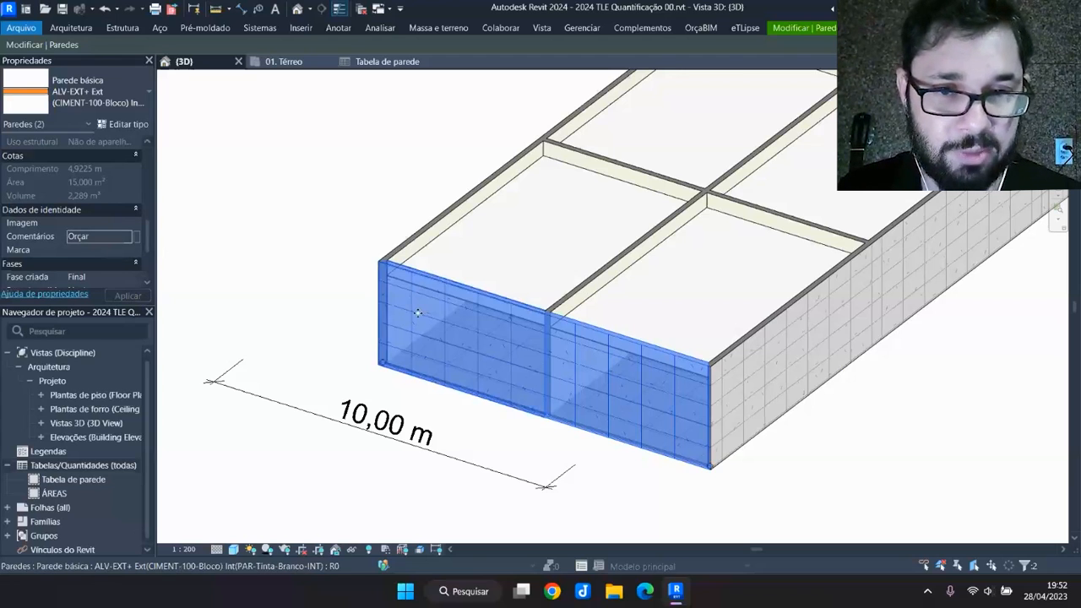
{"action": "scroll", "coordinate": [464, 312], "scroll_direction": "down", "scroll_amount": 2}
Filter the wall schedule to elements whose Comentários equal "Orçar"
{"action": "left_click", "coordinate": [386, 60]}
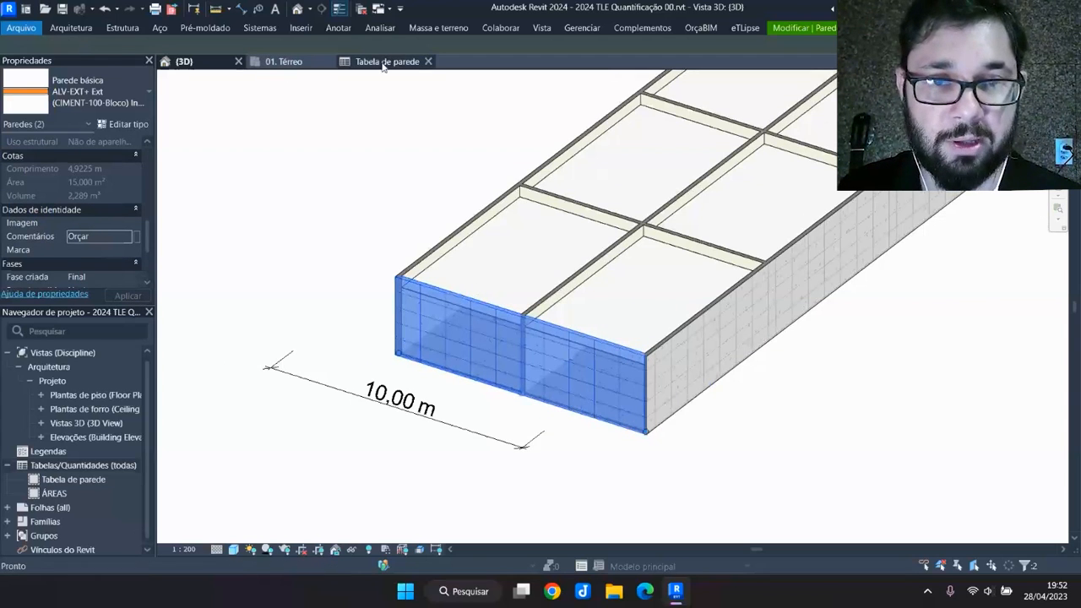
{"action": "left_click", "coordinate": [97, 224]}
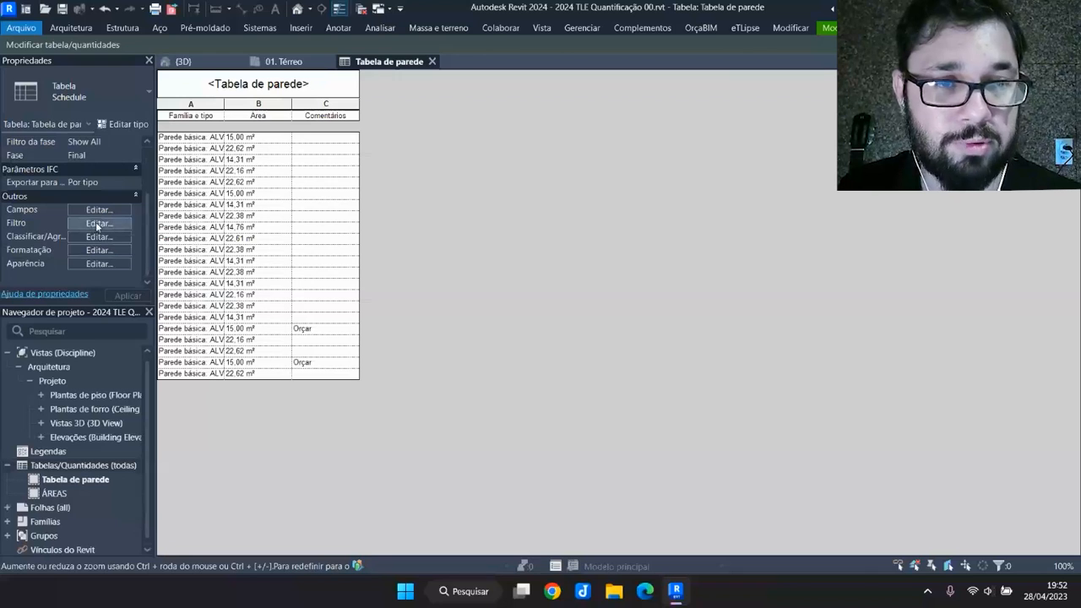
{"action": "left_click", "coordinate": [381, 110]}
{"action": "left_click", "coordinate": [409, 109]}
{"action": "left_click", "coordinate": [379, 110]}
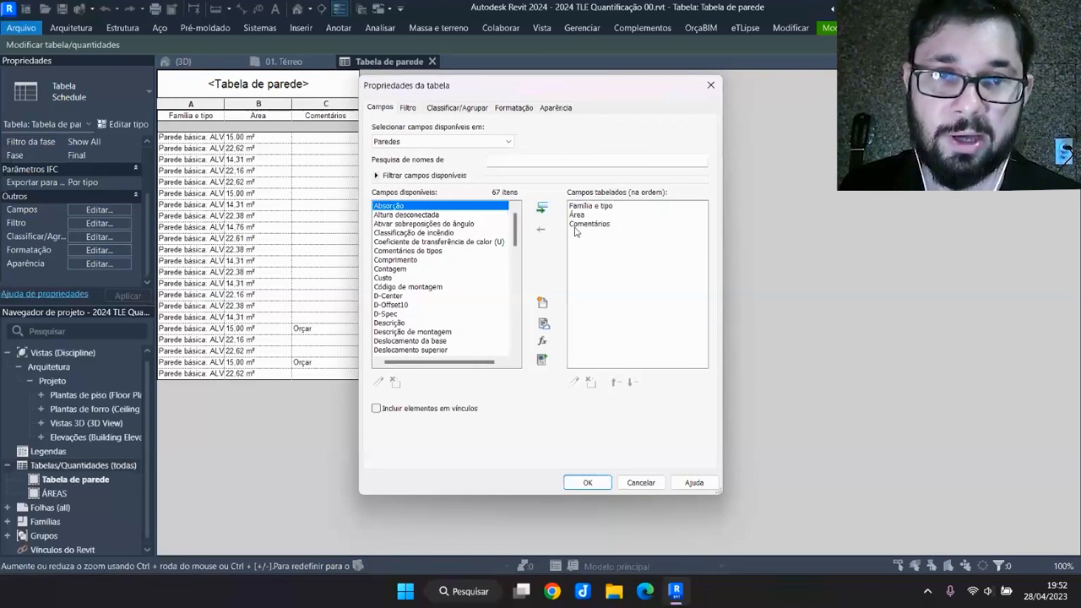
{"action": "left_click", "coordinate": [407, 108]}
{"action": "left_click", "coordinate": [462, 129]}
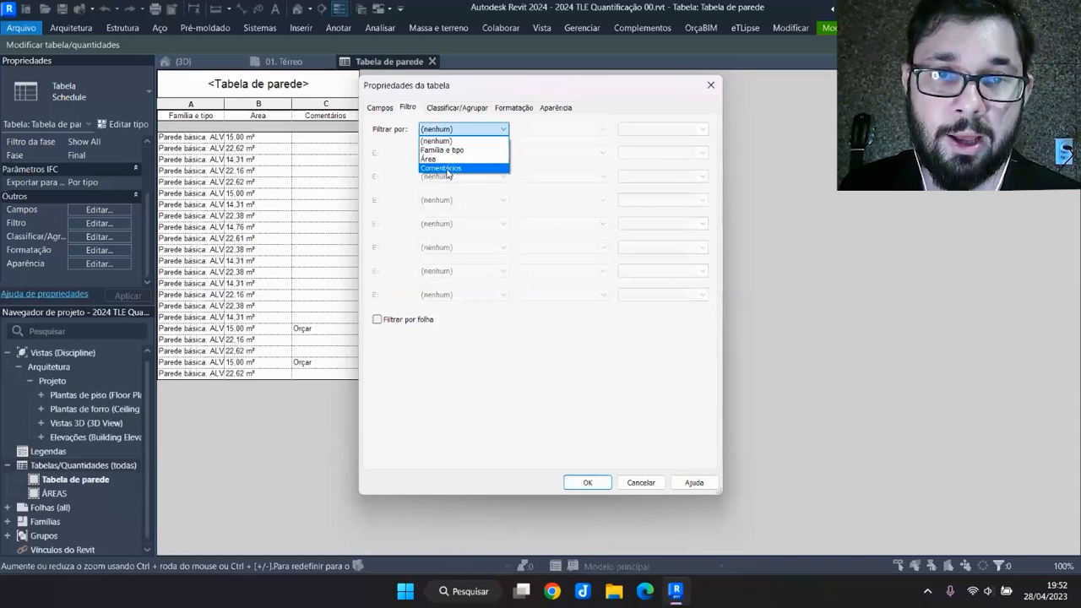
{"action": "left_click", "coordinate": [448, 168]}
{"action": "left_click", "coordinate": [701, 129]}
{"action": "left_click", "coordinate": [635, 140]}
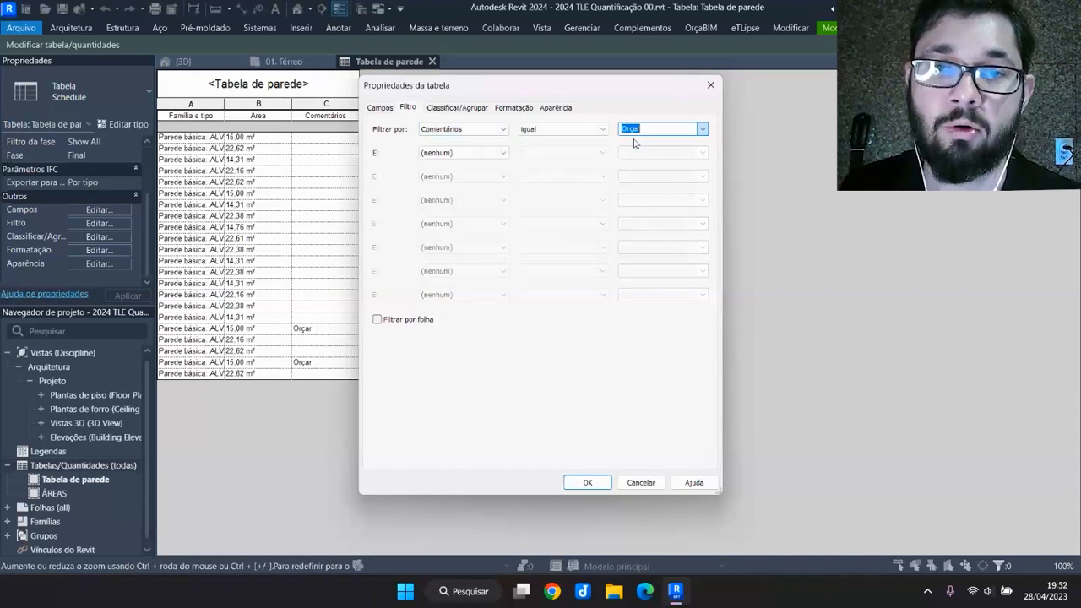
Sort the wall schedule by Família e tipo, stop itemizing every instance, and include a grand total with title, count and totals
{"action": "left_click", "coordinate": [454, 109]}
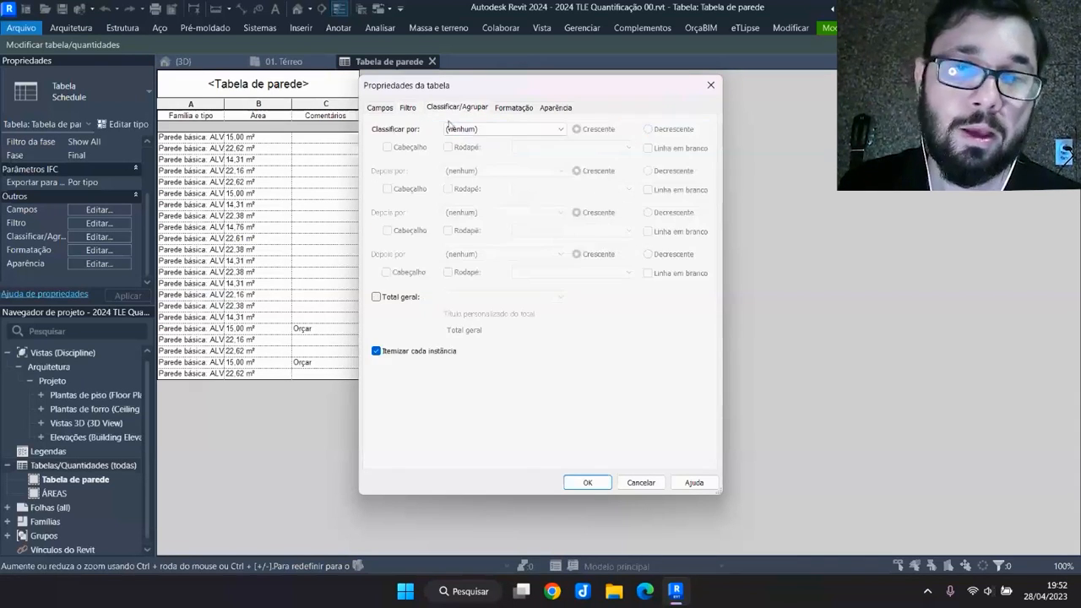
{"action": "left_click", "coordinate": [559, 129]}
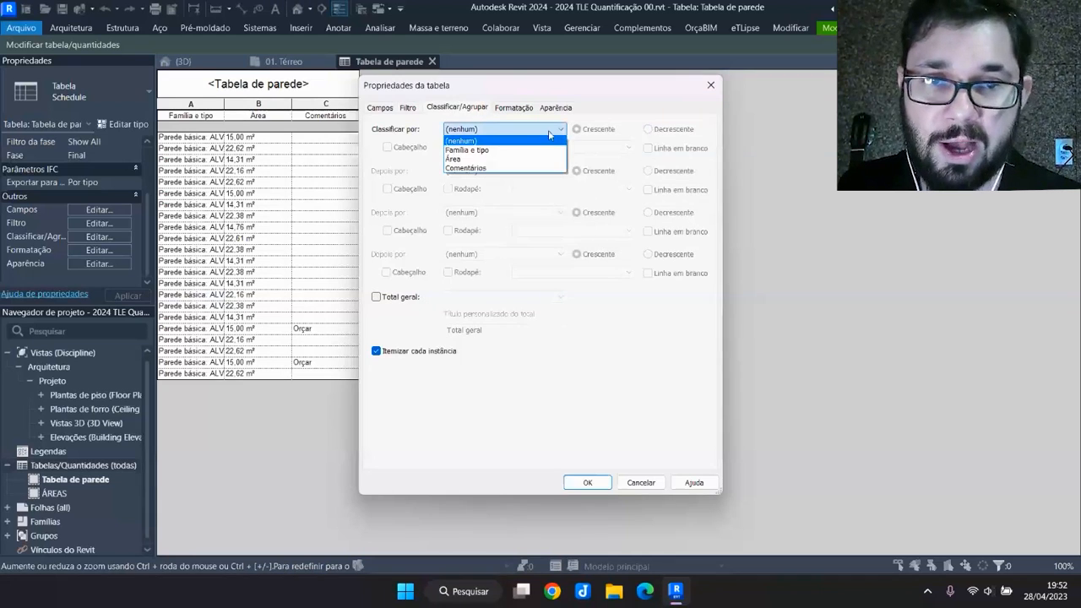
{"action": "left_click", "coordinate": [472, 152]}
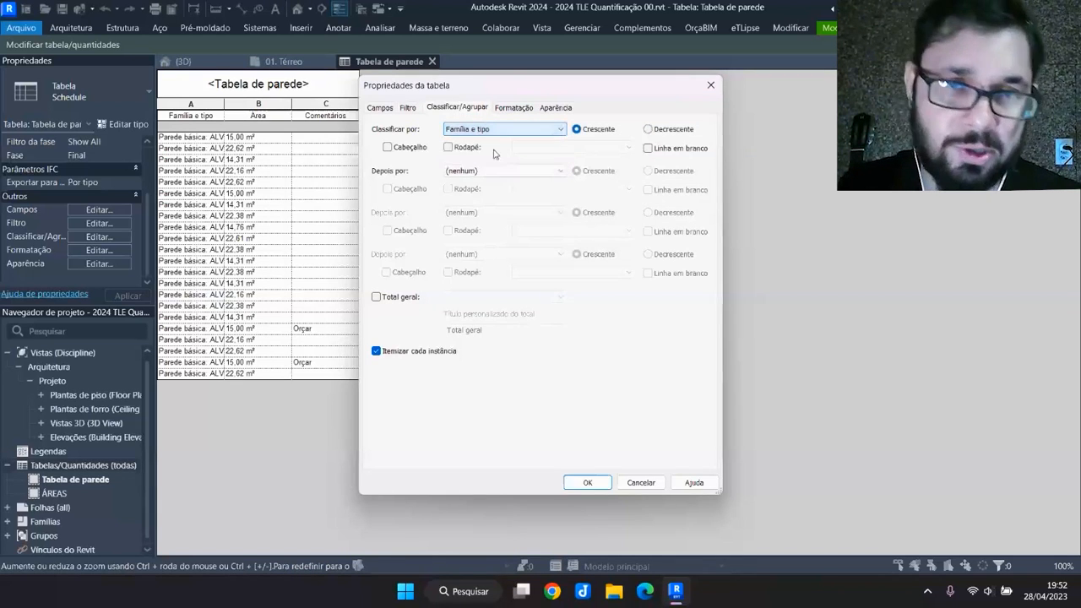
{"action": "left_click", "coordinate": [376, 352]}
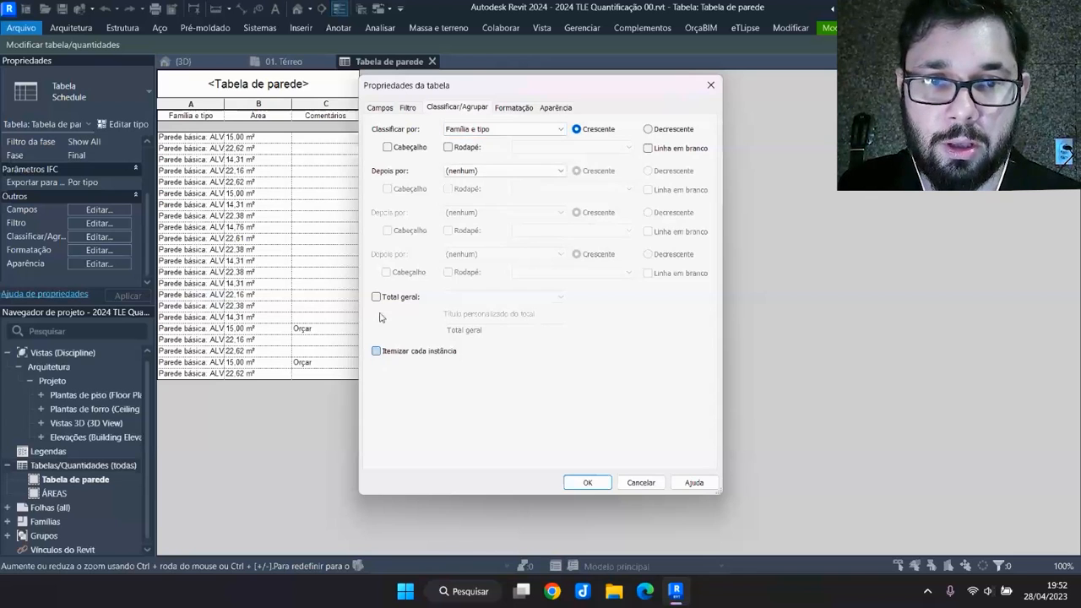
{"action": "left_click", "coordinate": [377, 298]}
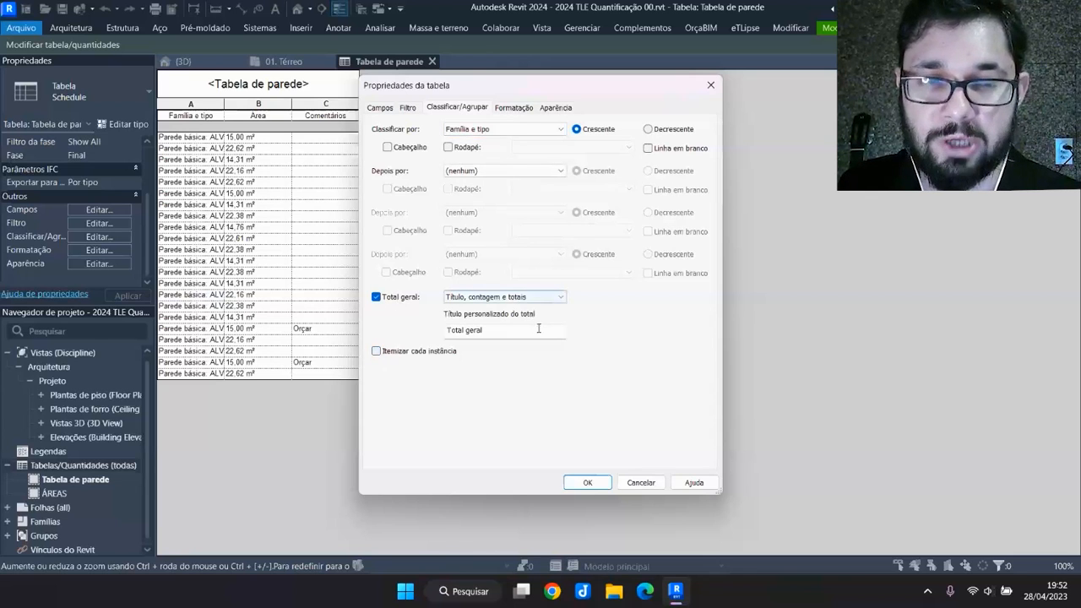
Have the Área field calculate totals, apply the schedule settings, and widen the Família e tipo column to fit the full wall type name
{"action": "left_click", "coordinate": [513, 109]}
{"action": "left_click", "coordinate": [434, 153]}
{"action": "left_click", "coordinate": [642, 341]}
{"action": "left_click", "coordinate": [557, 361]}
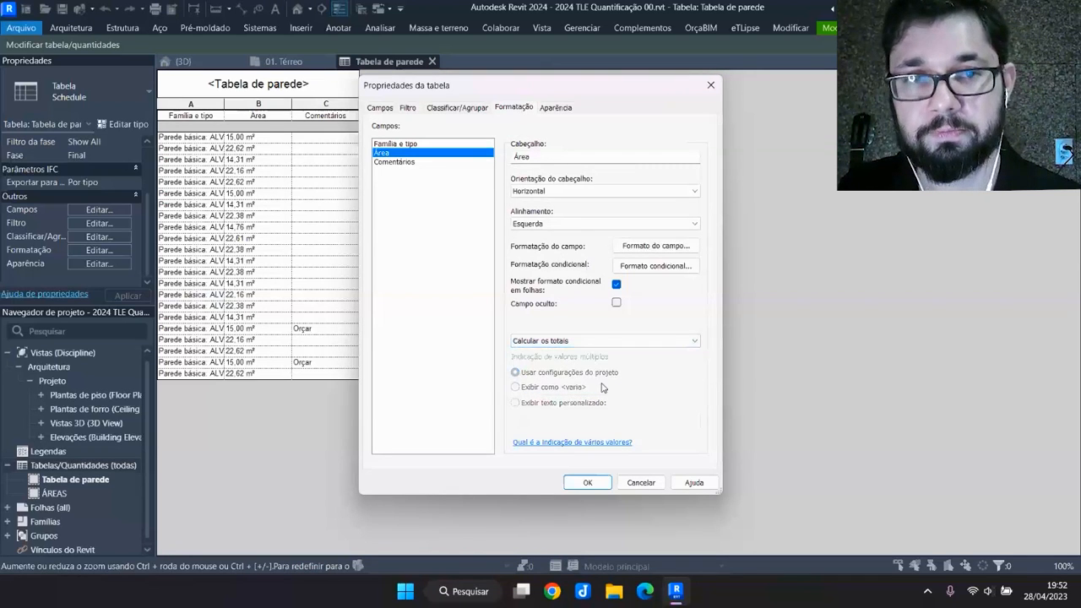
{"action": "left_click", "coordinate": [588, 484]}
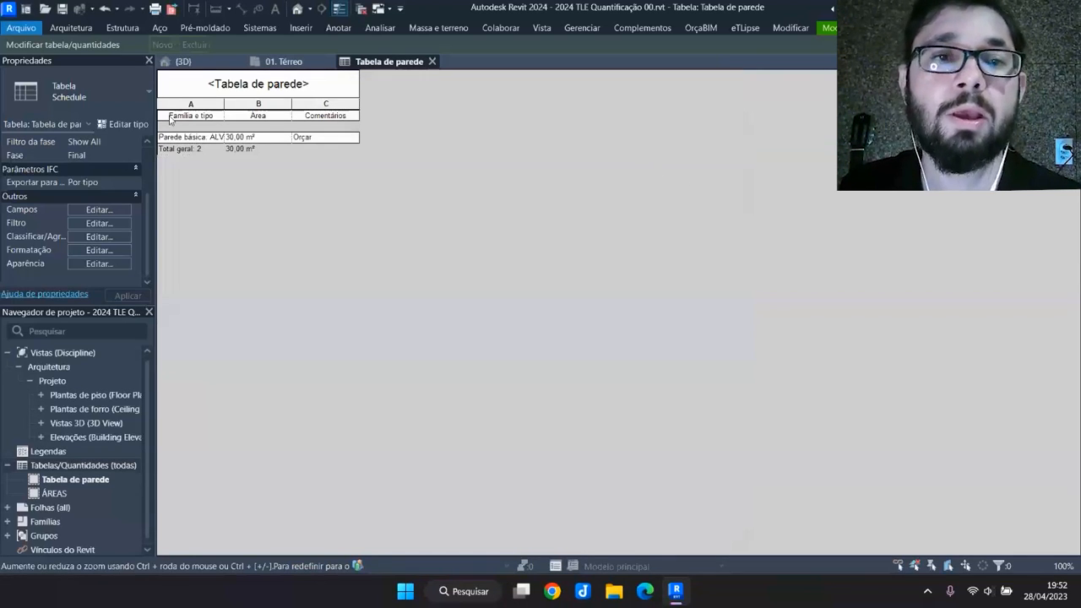
{"action": "left_click_drag", "start_coordinate": [226, 108], "coordinate": [421, 108]}
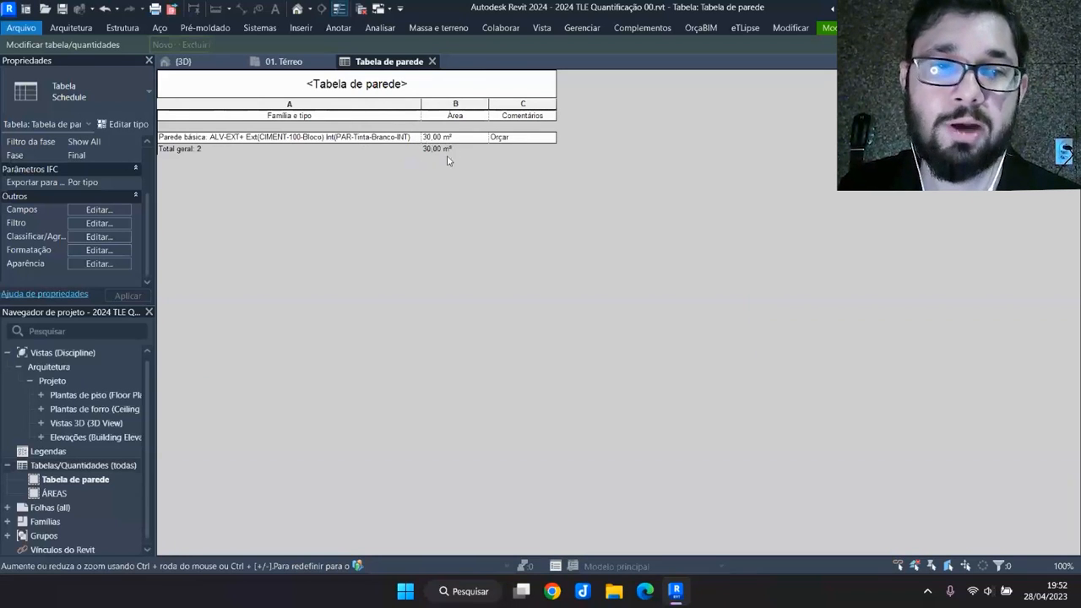
Itemize every instance in the wall schedule so each wall gets its own row
{"action": "left_click", "coordinate": [96, 237]}
{"action": "left_click", "coordinate": [376, 350]}
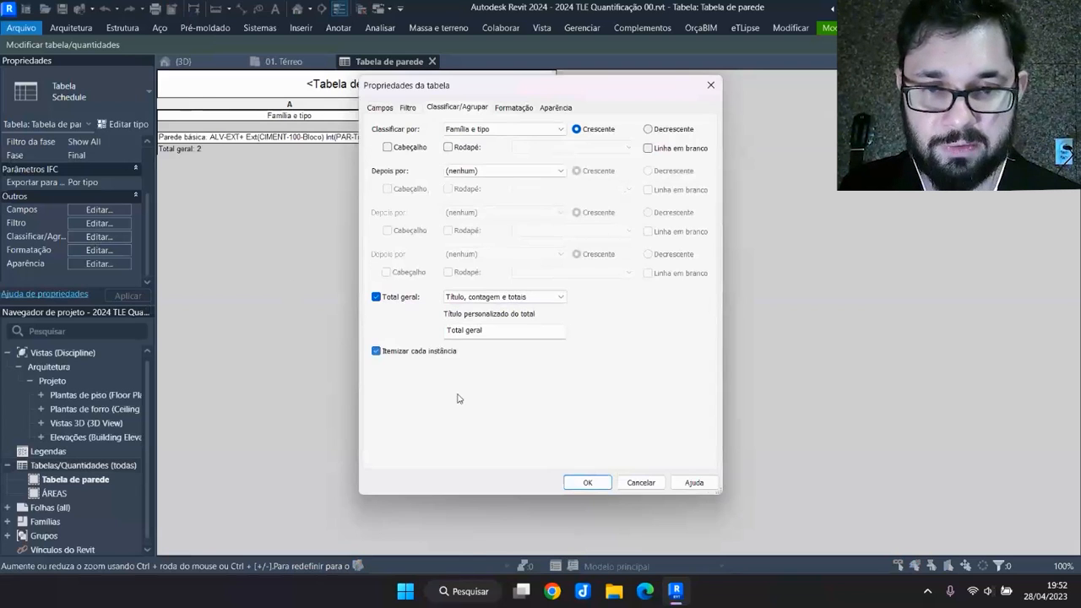
{"action": "left_click", "coordinate": [585, 481]}
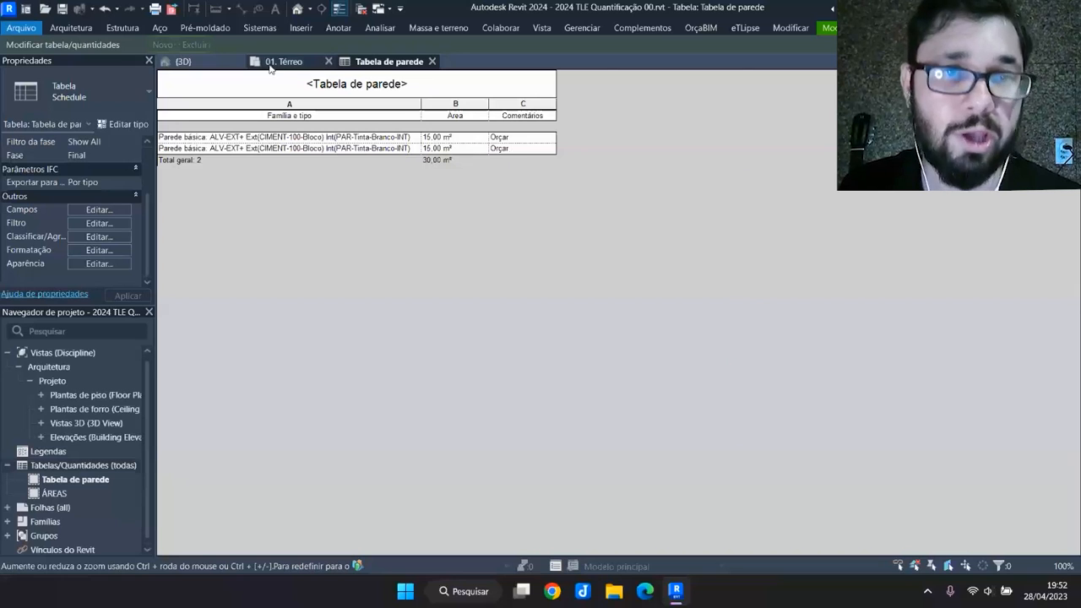
Examine the exterior end walls beside the 10,00 m dimension in the 3D view
{"action": "left_click", "coordinate": [184, 64]}
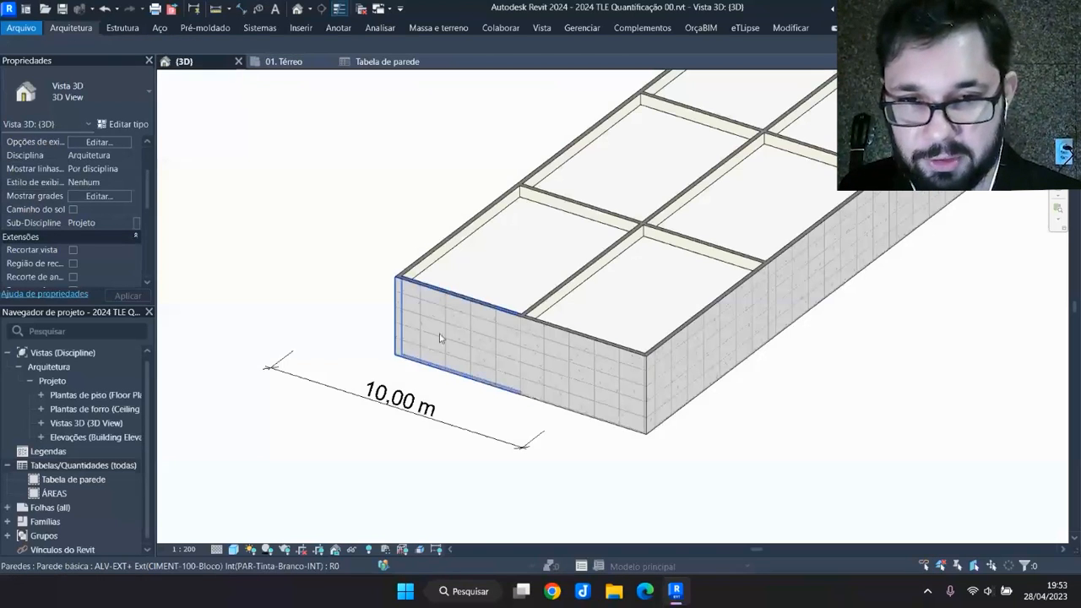
{"action": "scroll", "coordinate": [600, 402], "scroll_direction": "up", "scroll_amount": 3}
{"action": "scroll", "coordinate": [606, 363], "scroll_direction": "down", "scroll_amount": 5}
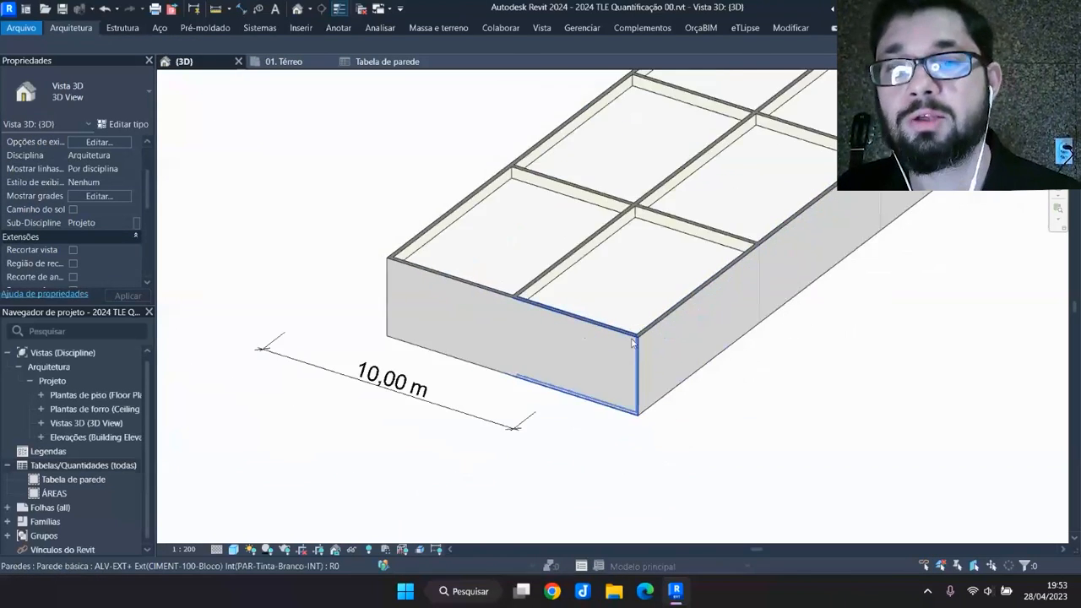
{"action": "scroll", "coordinate": [606, 363], "scroll_direction": "up", "scroll_amount": 4}
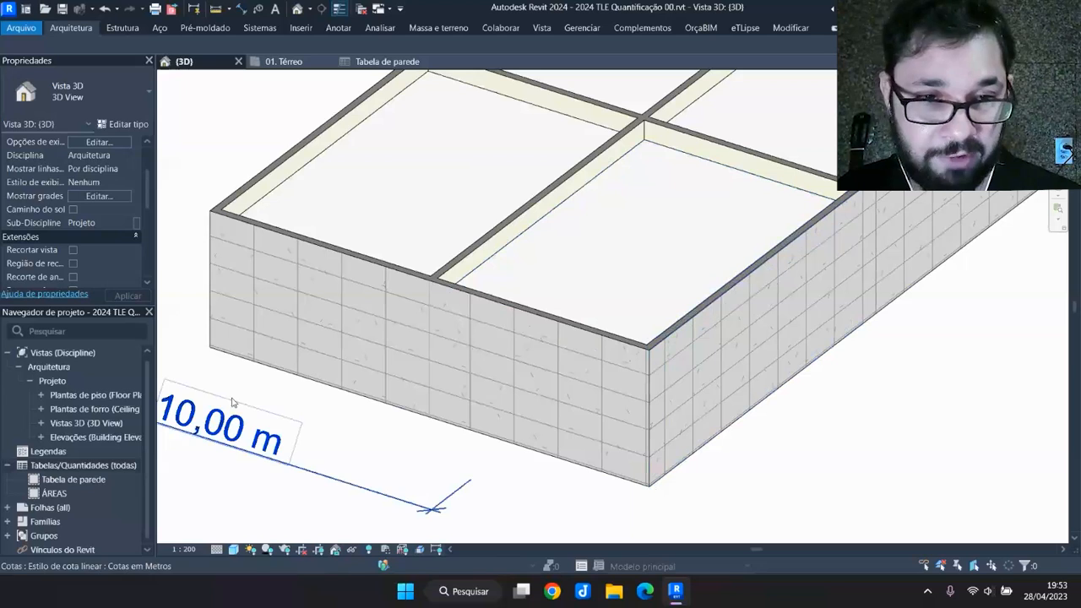
{"action": "scroll", "coordinate": [582, 342], "scroll_direction": "up", "scroll_amount": 5}
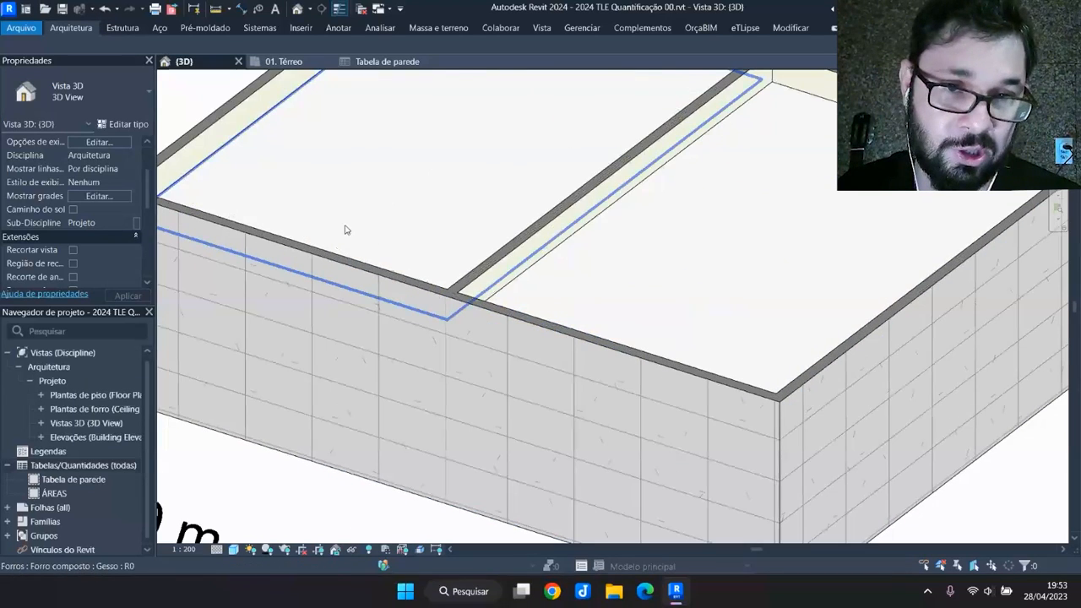
{"action": "scroll", "coordinate": [344, 230], "scroll_direction": "down", "scroll_amount": 4}
{"action": "scroll", "coordinate": [422, 287], "scroll_direction": "up", "scroll_amount": 6}
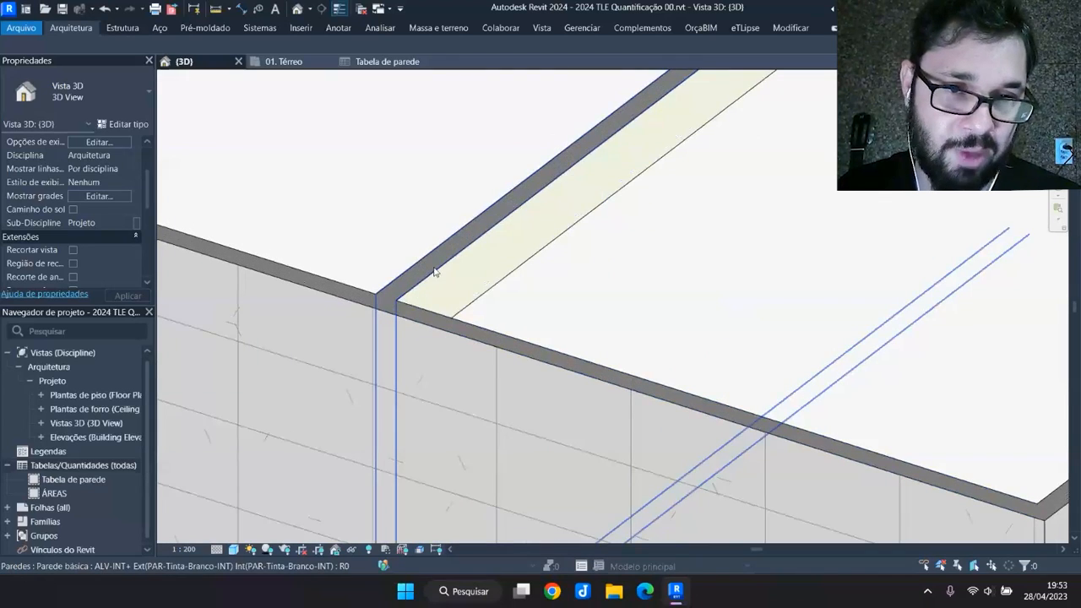
Select the interior wall between the two end rooms and inspect how it and the building corners join the exterior walls
{"action": "left_click", "coordinate": [434, 272]}
{"action": "scroll", "coordinate": [338, 262], "scroll_direction": "down", "scroll_amount": 5}
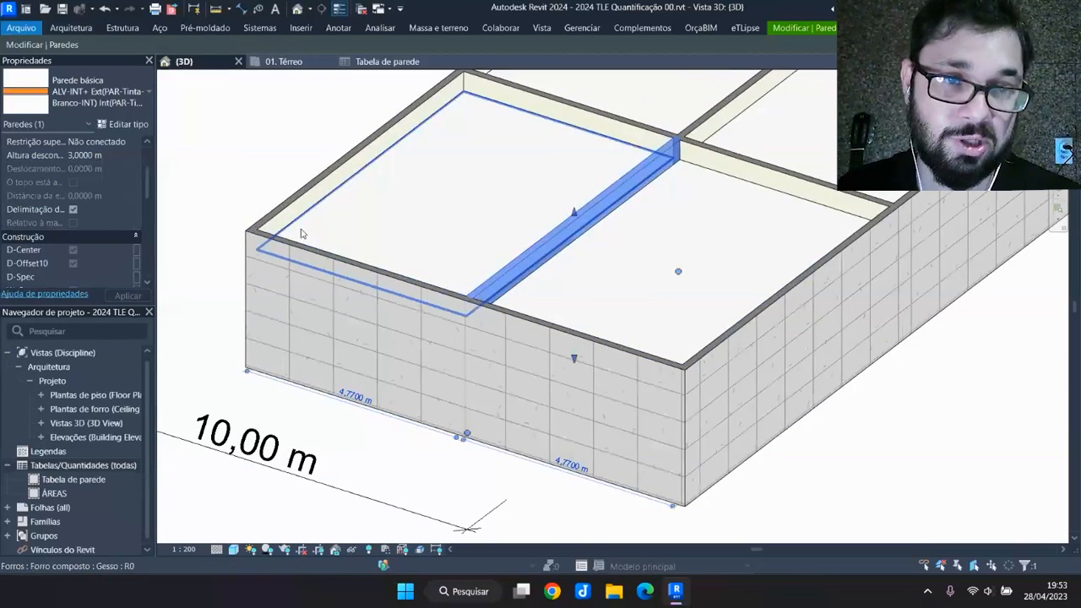
{"action": "scroll", "coordinate": [270, 232], "scroll_direction": "up", "scroll_amount": 5}
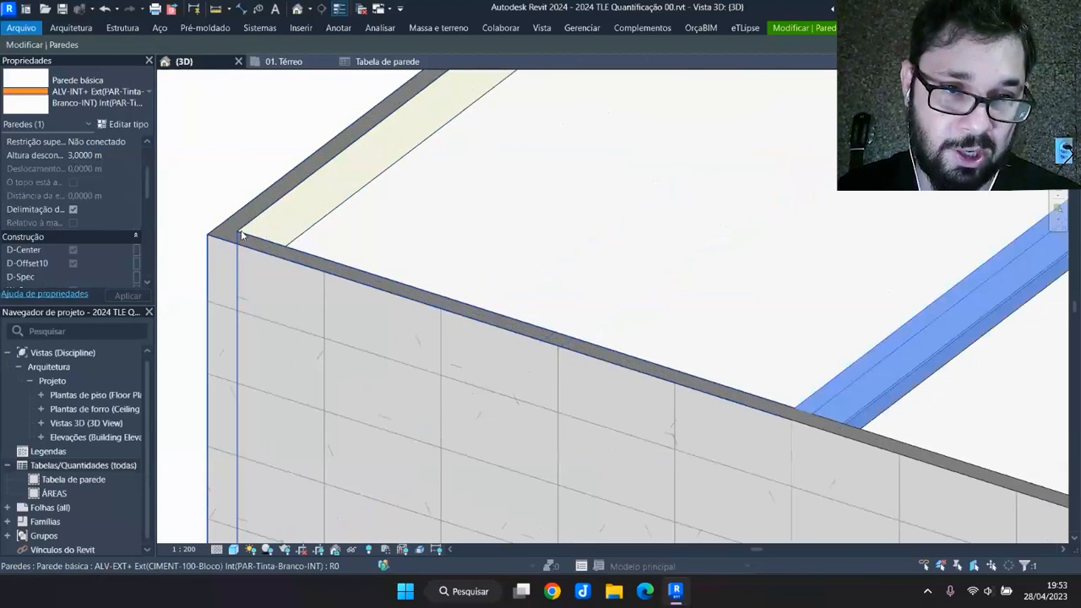
{"action": "scroll", "coordinate": [409, 283], "scroll_direction": "down", "scroll_amount": 5}
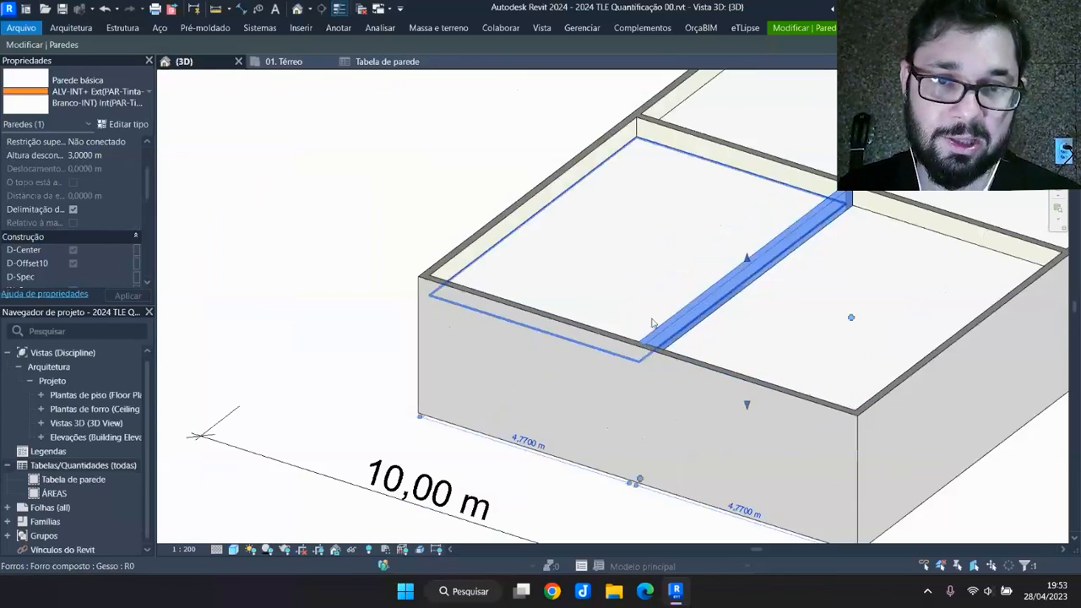
{"action": "scroll", "coordinate": [384, 291], "scroll_direction": "up", "scroll_amount": 5}
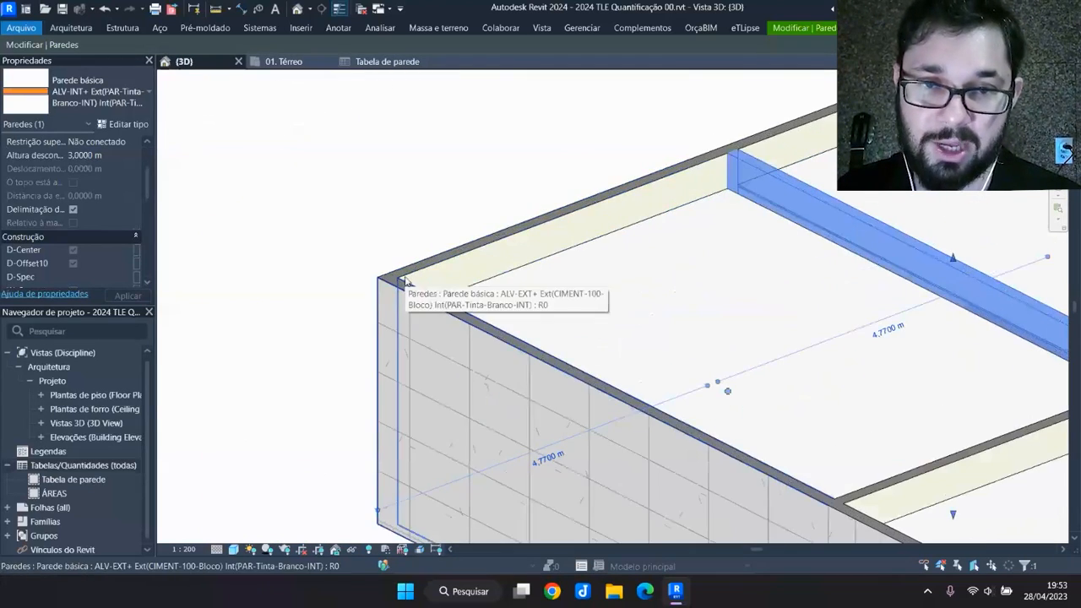
{"action": "middle_click_drag", "start_coordinate": [398, 285], "coordinate": [194, 446]}
{"action": "scroll", "coordinate": [779, 239], "scroll_direction": "down", "scroll_amount": 4}
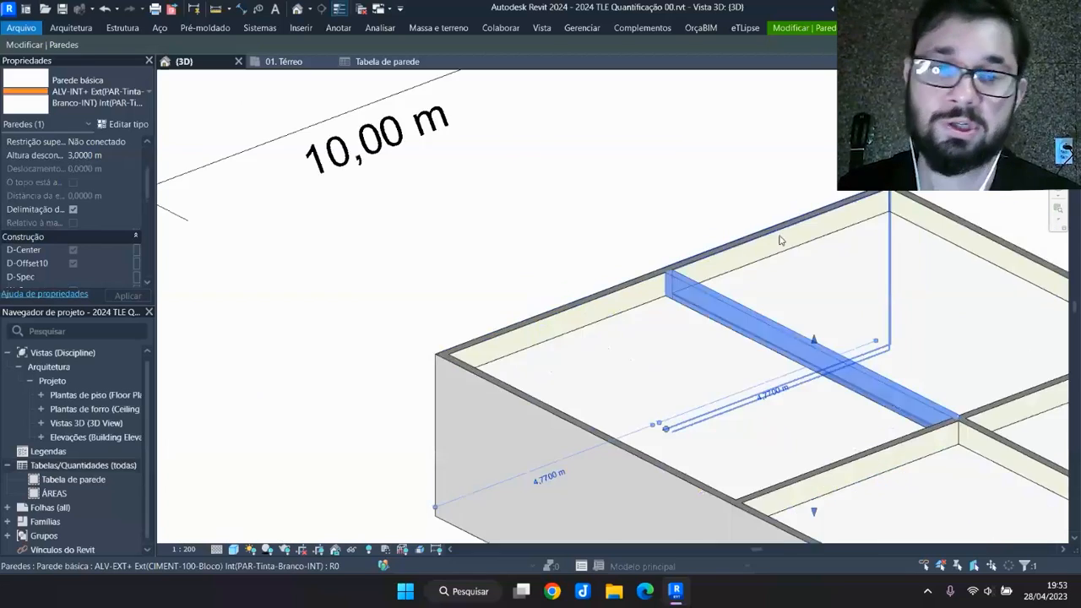
{"action": "middle_click_drag", "start_coordinate": [779, 245], "coordinate": [861, 426], "text": "shift"}
{"action": "middle_click_drag", "start_coordinate": [861, 426], "coordinate": [802, 307]}
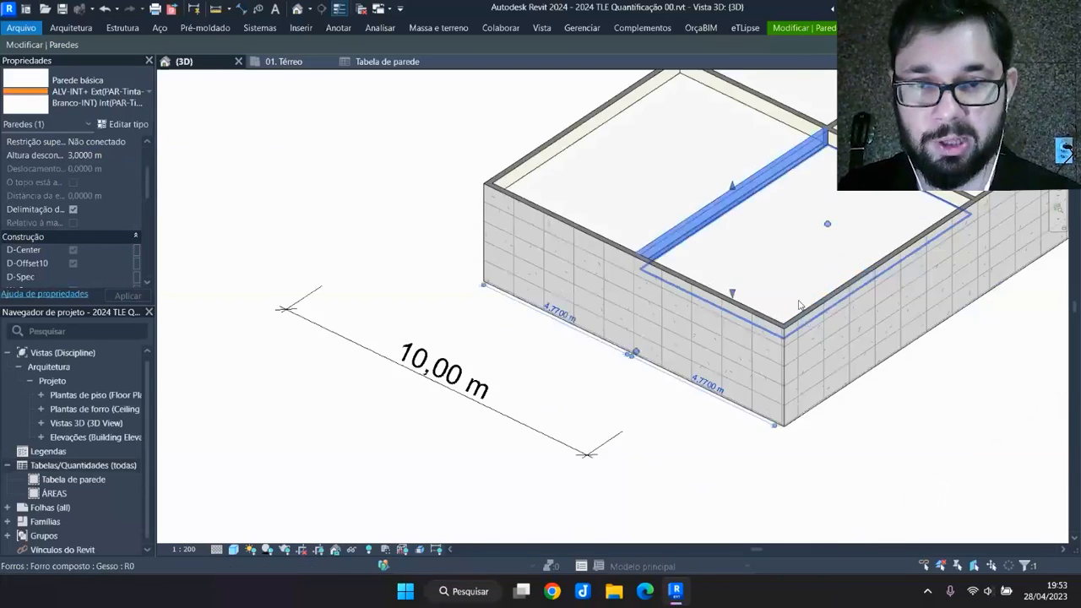
{"action": "scroll", "coordinate": [785, 321], "scroll_direction": "up", "scroll_amount": 3}
{"action": "middle_click_drag", "start_coordinate": [798, 349], "coordinate": [808, 464]}
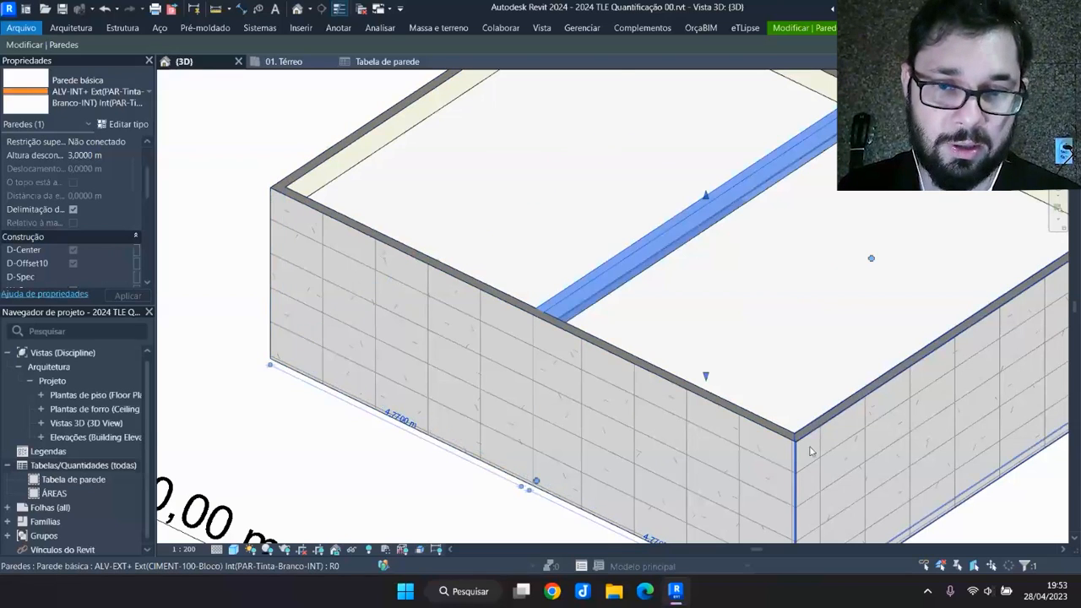
{"action": "scroll", "coordinate": [809, 451], "scroll_direction": "up", "scroll_amount": 3}
{"action": "scroll", "coordinate": [764, 405], "scroll_direction": "down", "scroll_amount": 2}
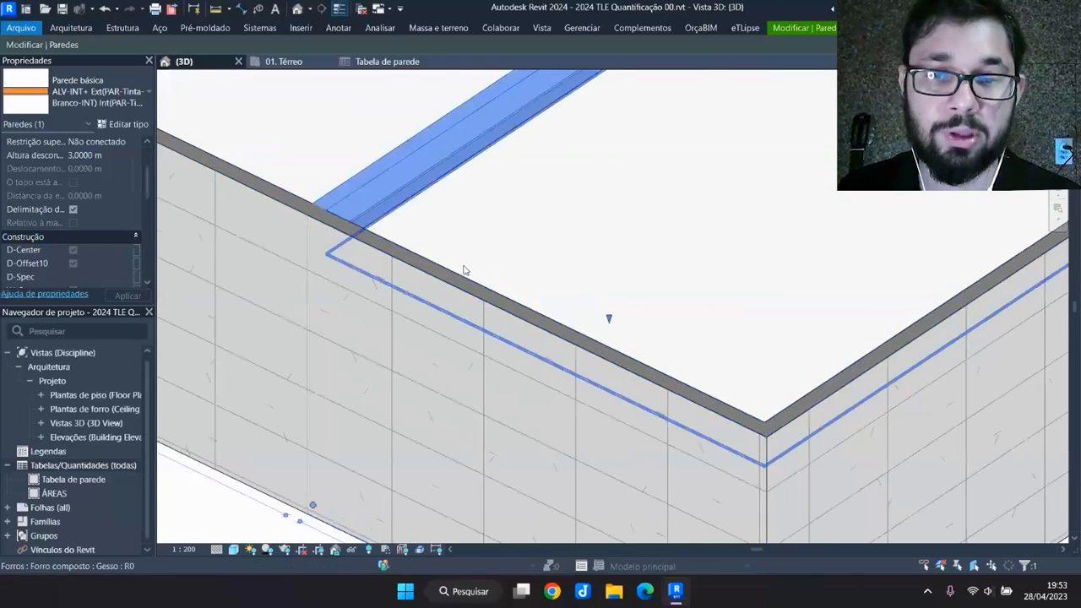
{"action": "scroll", "coordinate": [462, 270], "scroll_direction": "down", "scroll_amount": 4}
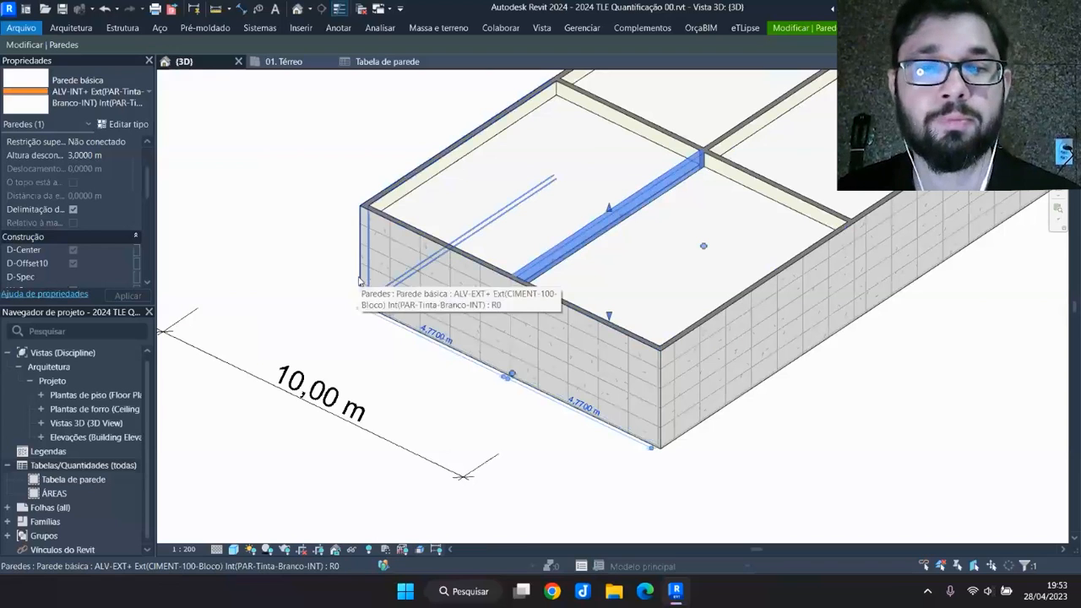
Revisit the wall schedule and create a new material takeoff for the Paredes category in the Final phase
{"action": "left_click", "coordinate": [386, 62]}
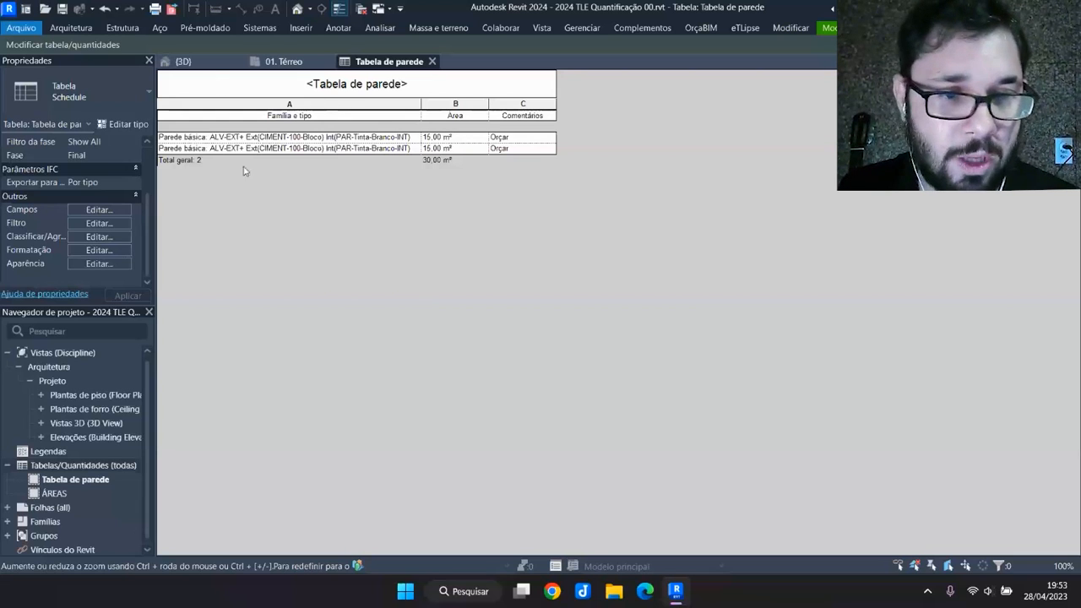
{"action": "scroll", "coordinate": [108, 505], "scroll_direction": "down", "scroll_amount": 2}
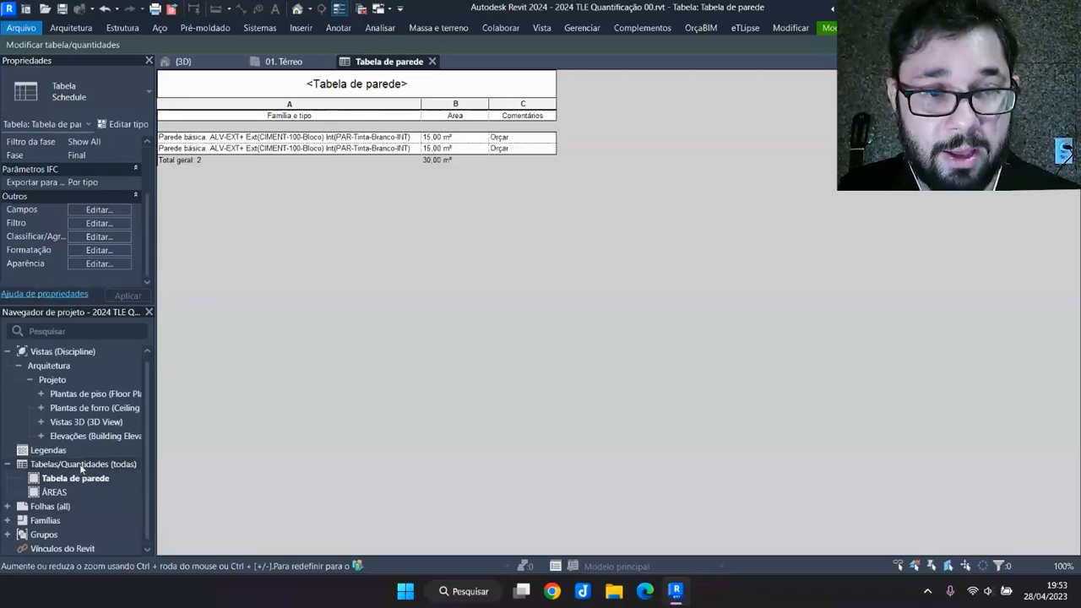
{"action": "right_click", "coordinate": [79, 469]}
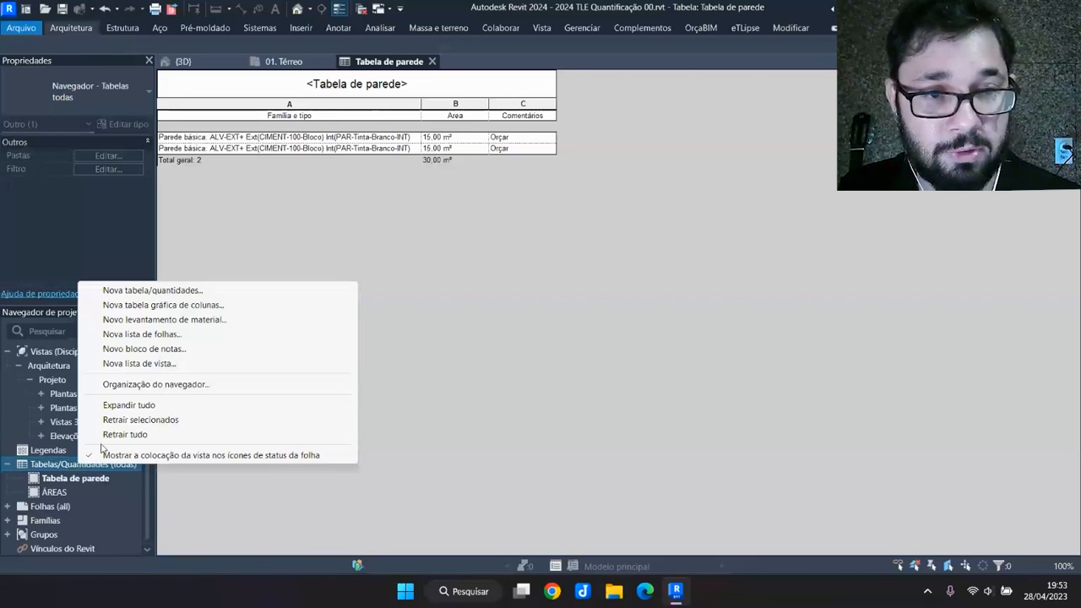
{"action": "left_click", "coordinate": [210, 320]}
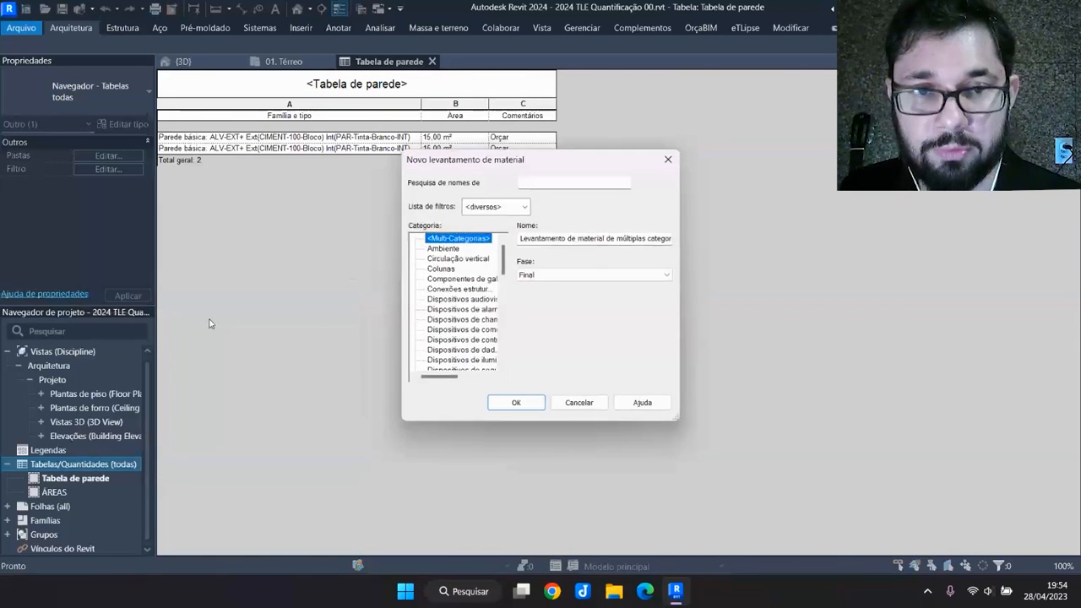
{"action": "left_click_drag", "start_coordinate": [506, 257], "coordinate": [506, 327]}
{"action": "left_click", "coordinate": [454, 300]}
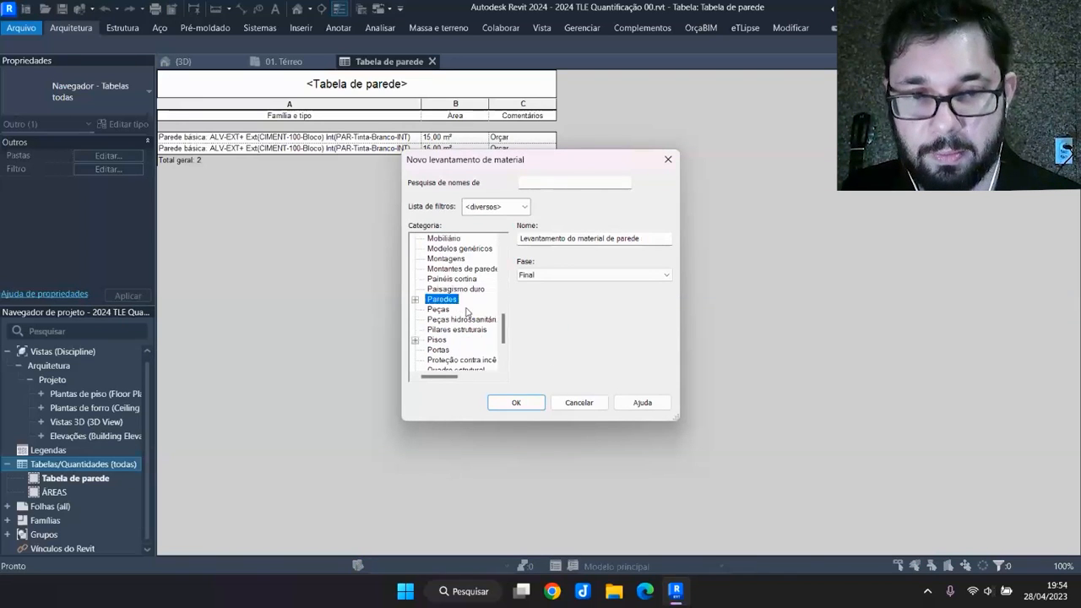
{"action": "left_click", "coordinate": [516, 403]}
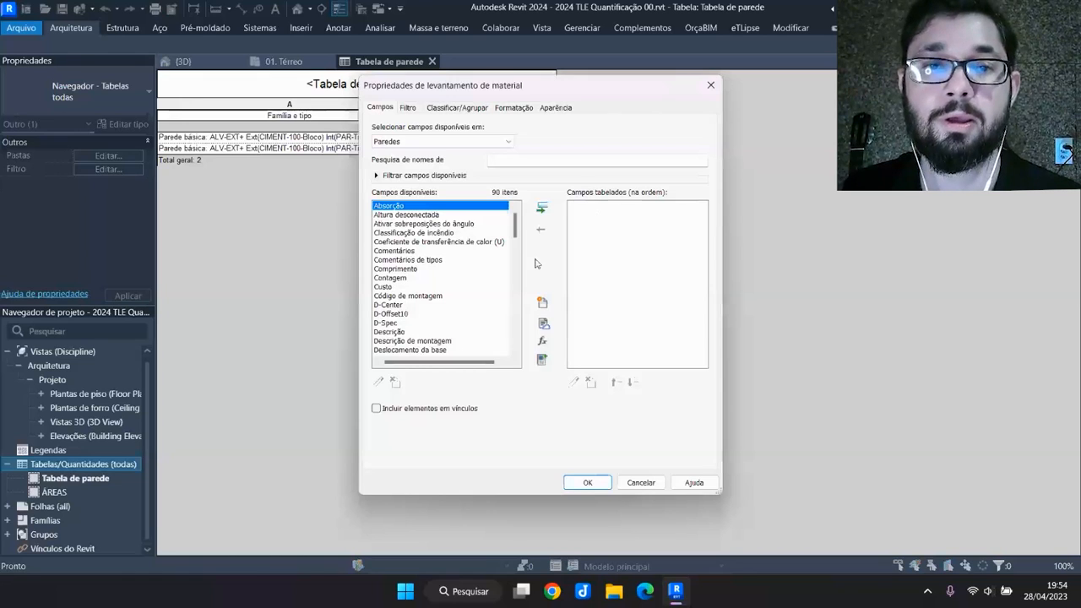
Add the fields Material: Nome, Material: Área and Comentários to the wall material takeoff
{"action": "mouse_move", "coordinate": [515, 230]}
{"action": "left_mouse_down"}
{"action": "mouse_move", "coordinate": [517, 314]}
{"action": "mouse_move", "coordinate": [520, 225]}
{"action": "left_mouse_up"}
{"action": "left_click", "coordinate": [412, 305]}
{"action": "left_click", "coordinate": [541, 207]}
{"action": "left_click", "coordinate": [411, 332]}
{"action": "left_click", "coordinate": [541, 207]}
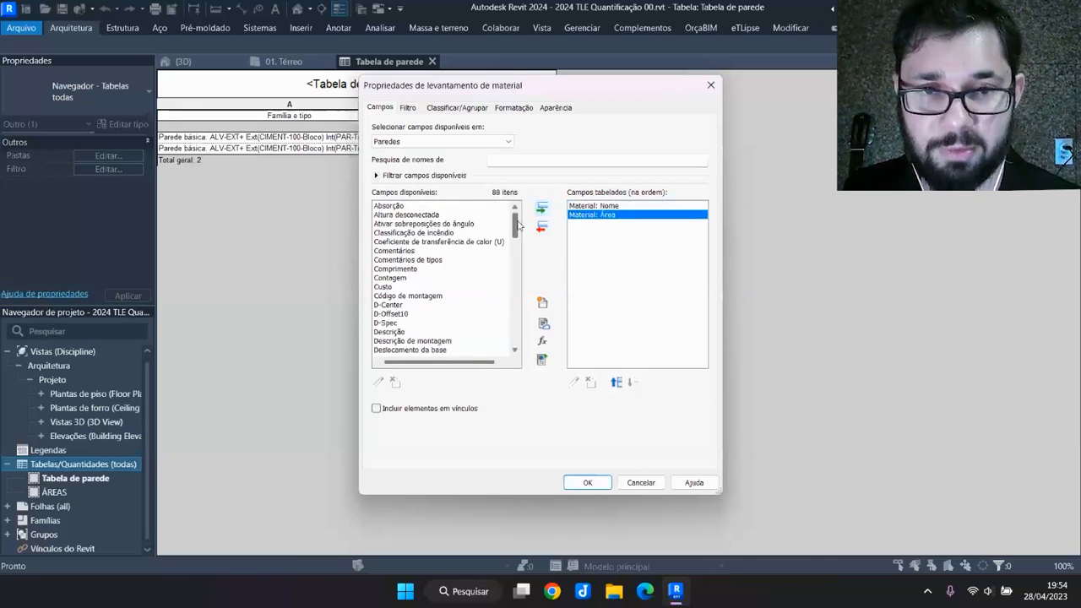
{"action": "left_click", "coordinate": [434, 250]}
{"action": "left_click", "coordinate": [540, 209]}
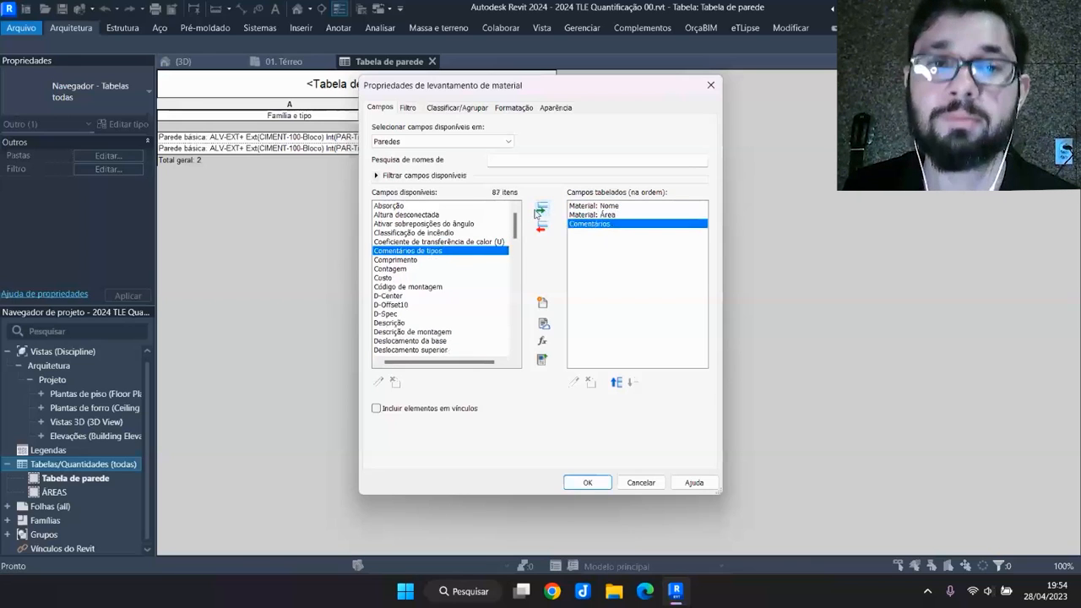
Filter the material takeoff to elements whose Comentários equal "Orçar"
{"action": "left_click", "coordinate": [407, 107]}
{"action": "left_click", "coordinate": [462, 129]}
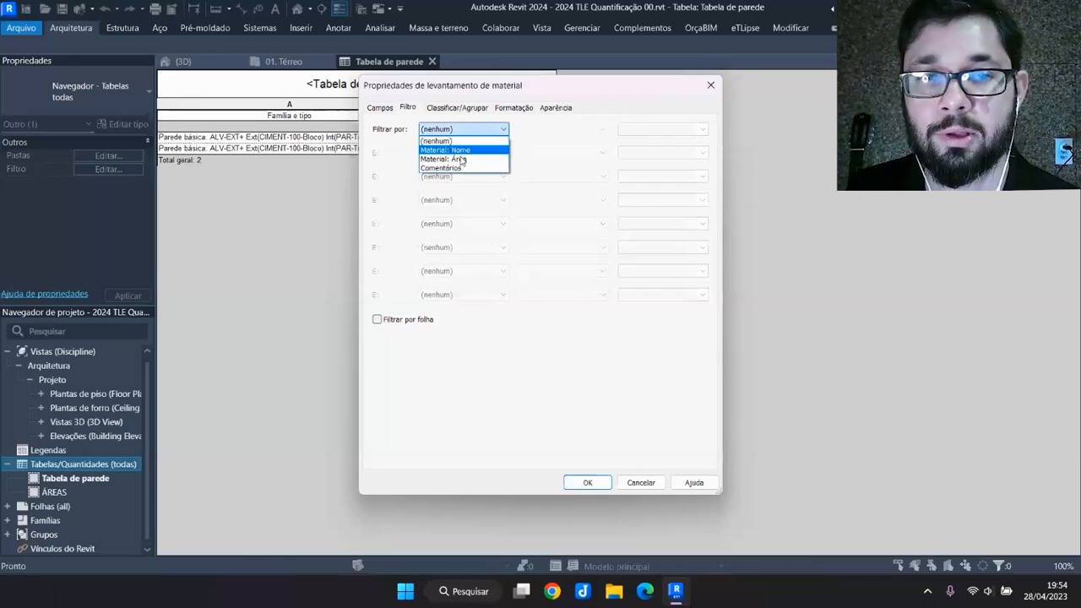
{"action": "left_click", "coordinate": [464, 172]}
{"action": "left_click", "coordinate": [696, 127]}
{"action": "left_click", "coordinate": [628, 142]}
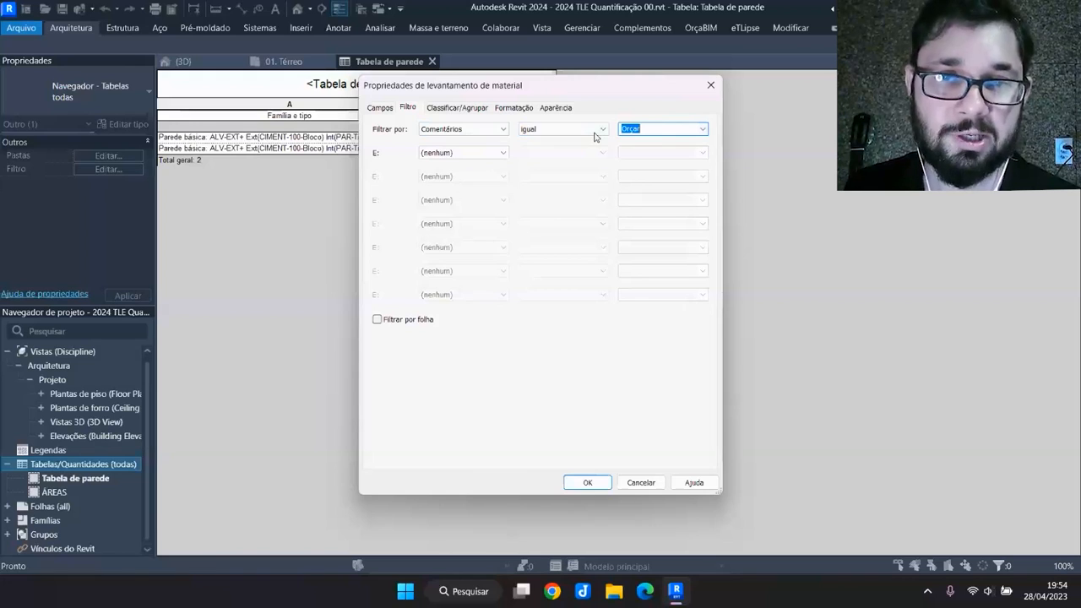
Sort the material takeoff by Material: Nome, stop itemizing every instance, and include a grand total
{"action": "left_click", "coordinate": [457, 107]}
{"action": "left_click", "coordinate": [557, 129]}
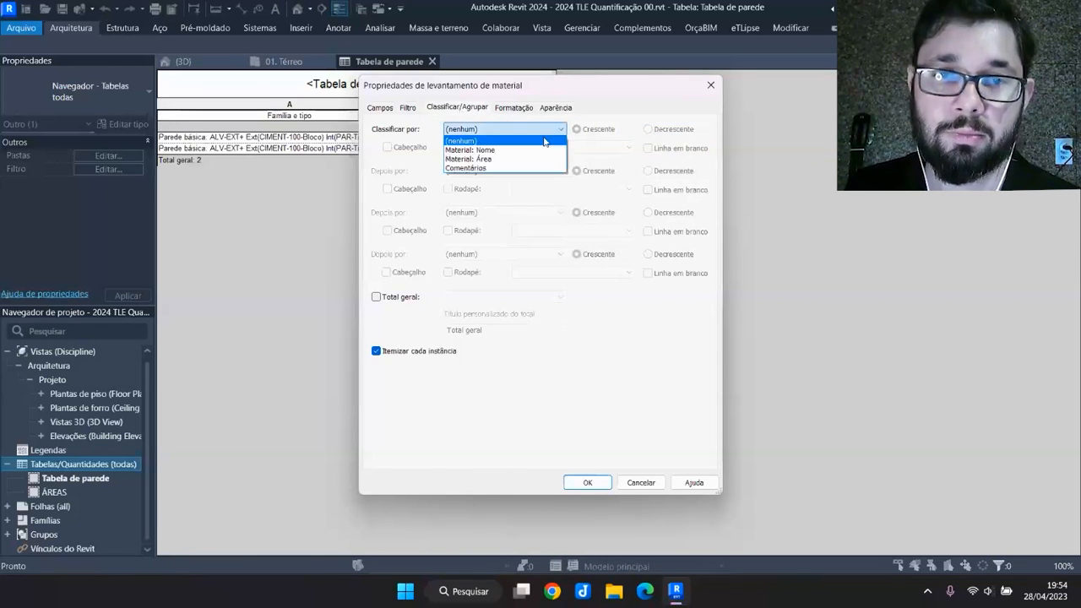
{"action": "left_click", "coordinate": [488, 150]}
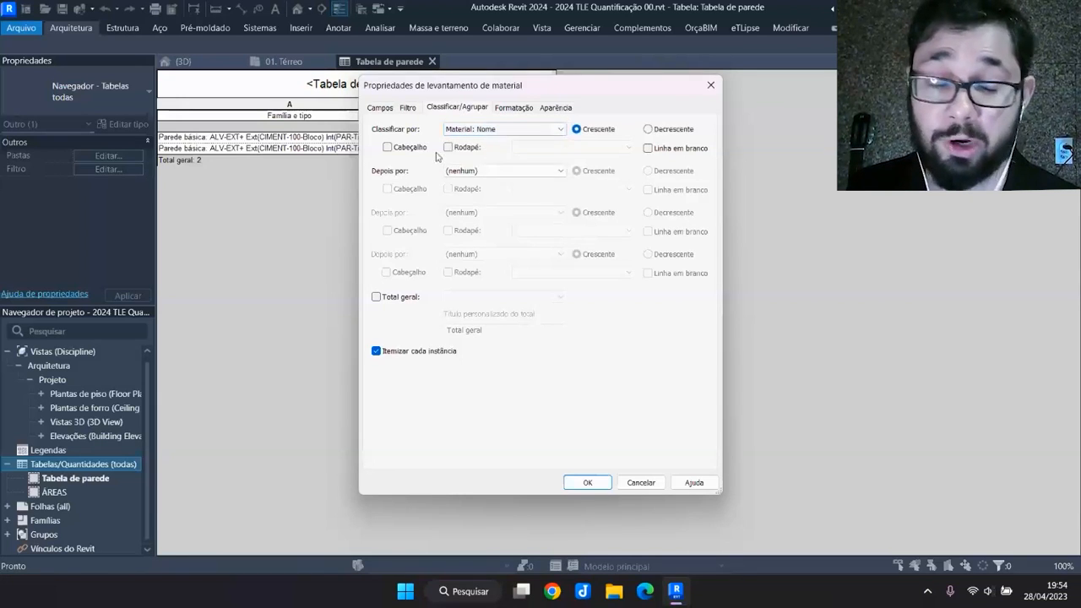
{"action": "left_click", "coordinate": [376, 351]}
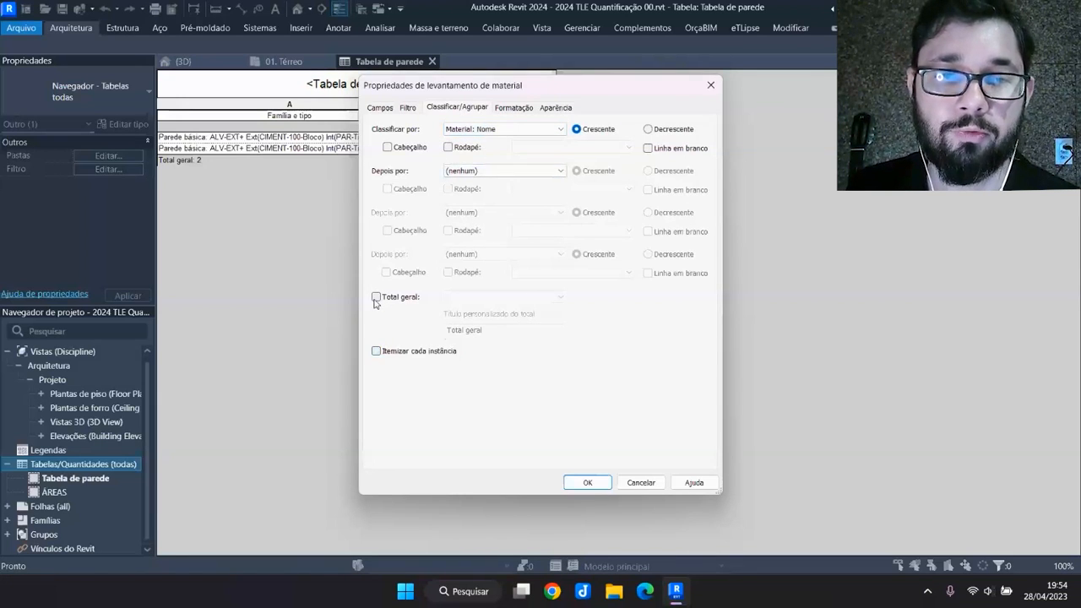
{"action": "left_click", "coordinate": [376, 297]}
Have Material: Área calculate totals, apply the takeoff settings, and widen the Material: Nome column to fit the full material names
{"action": "left_click", "coordinate": [516, 108]}
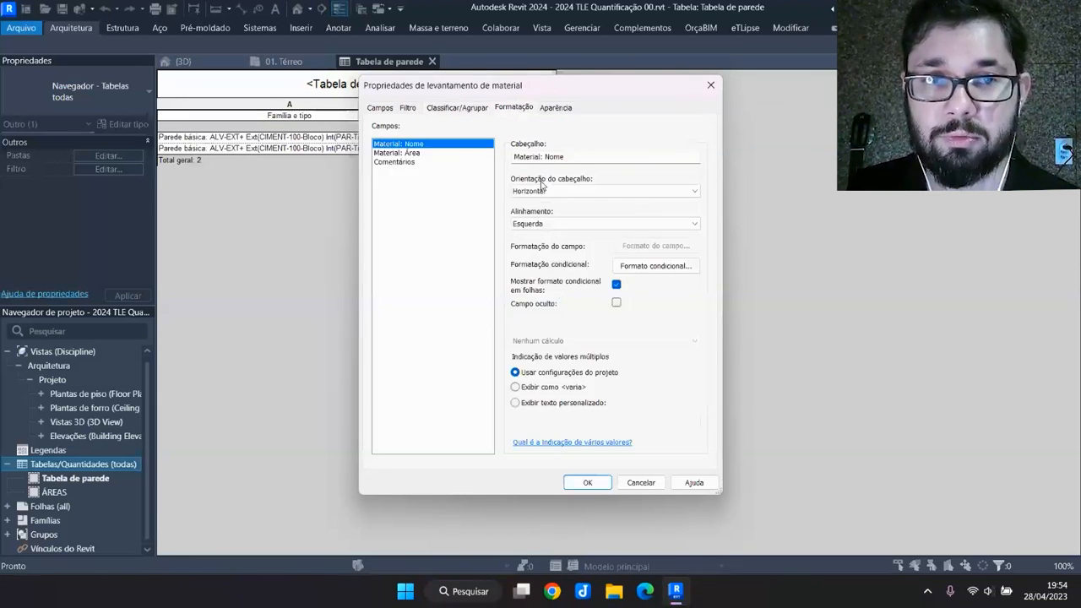
{"action": "left_click", "coordinate": [412, 154]}
{"action": "left_click", "coordinate": [625, 340]}
{"action": "left_click", "coordinate": [608, 363]}
{"action": "left_click", "coordinate": [601, 484]}
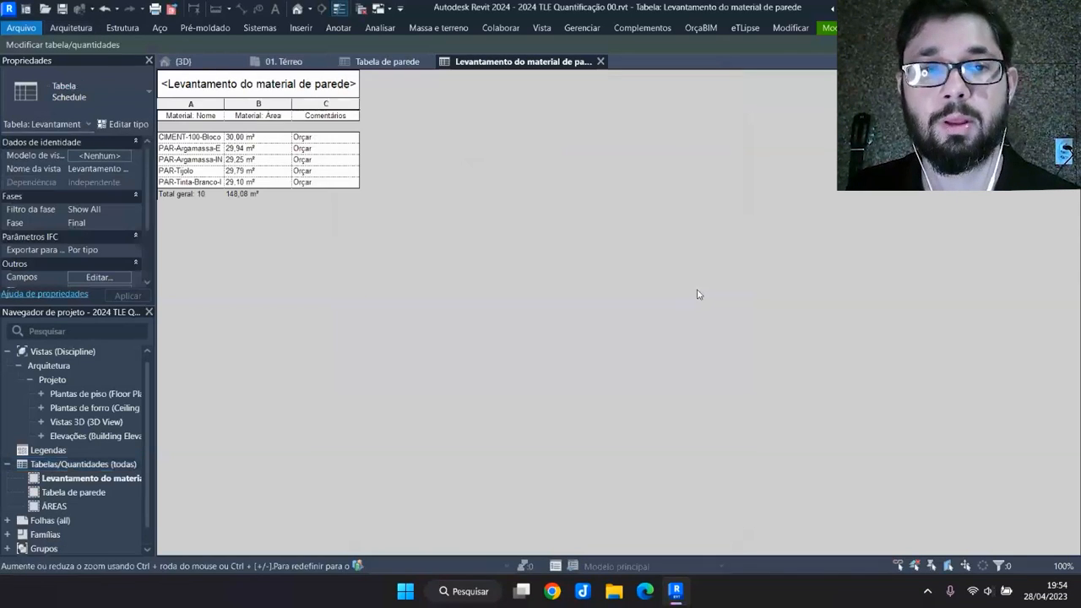
{"action": "left_click_drag", "start_coordinate": [223, 111], "coordinate": [265, 107]}
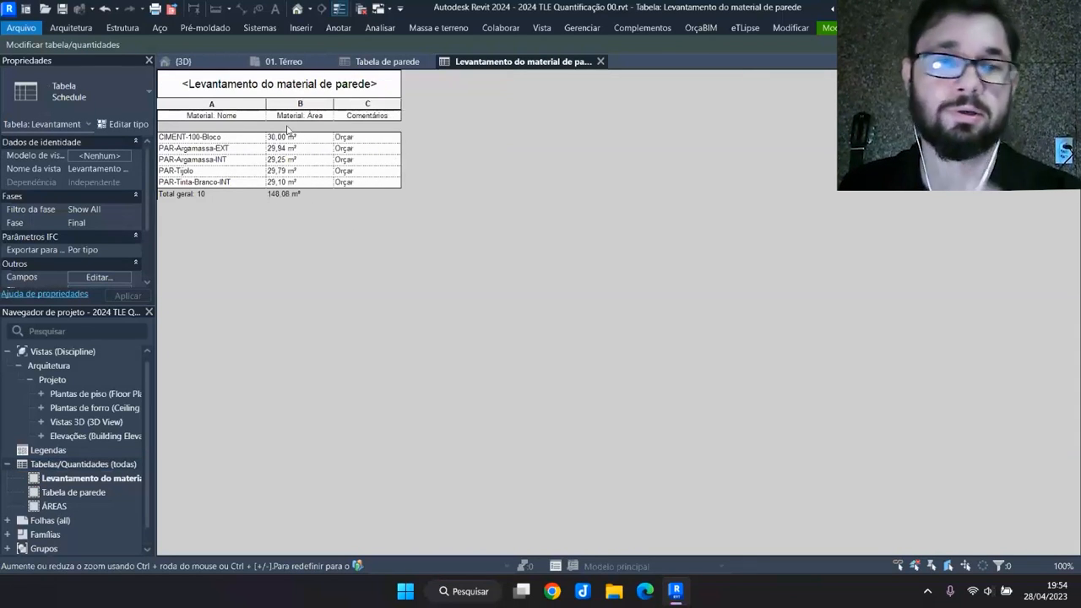
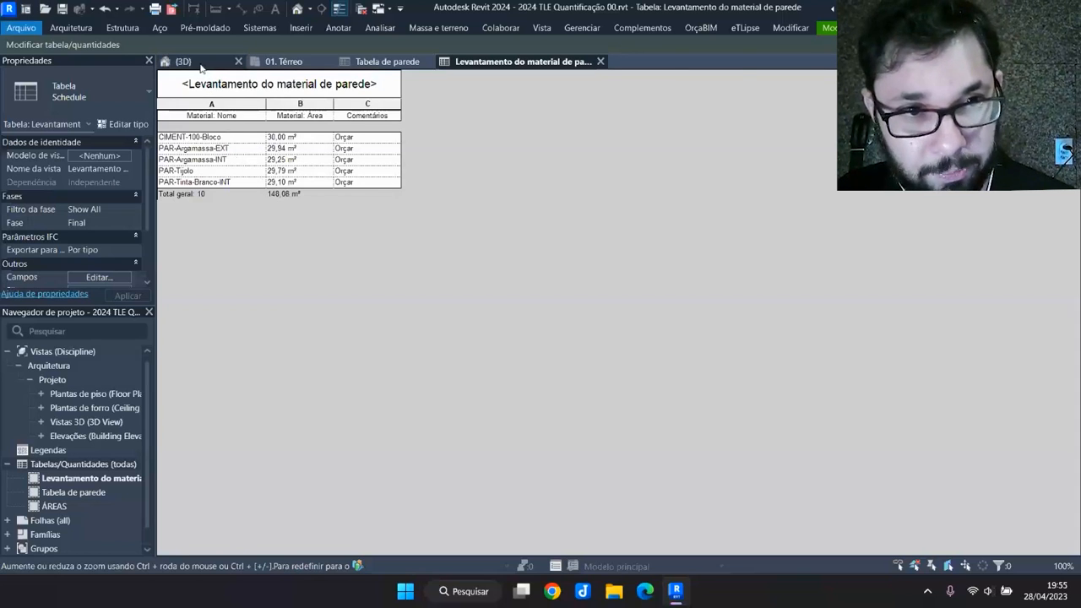
Return to the 3D view and review the exterior end walls and corners against the material takeoff
{"action": "left_click", "coordinate": [201, 64]}
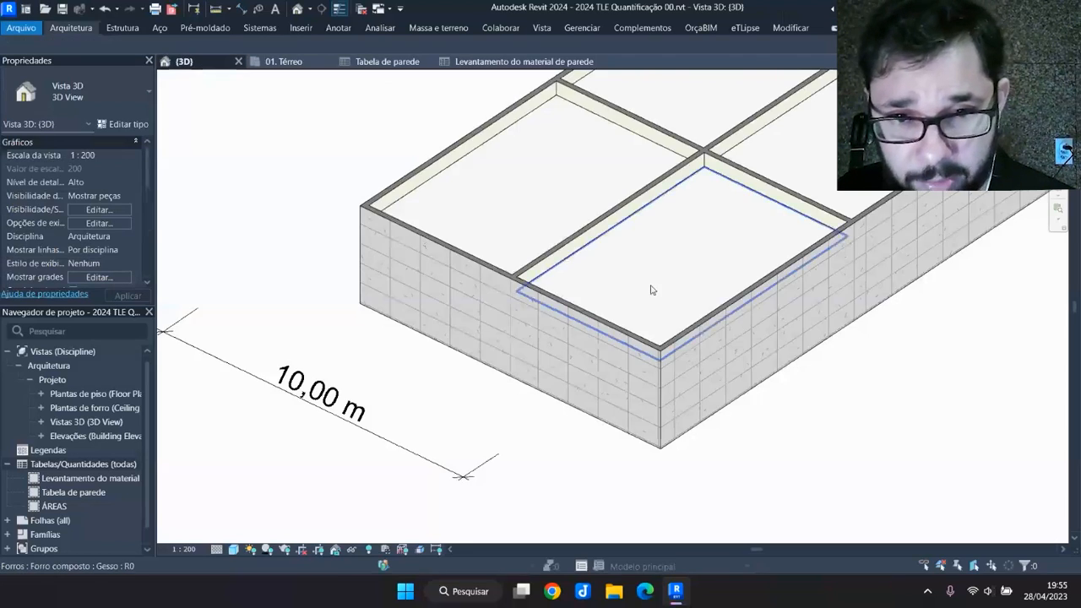
{"action": "scroll", "coordinate": [649, 289], "scroll_direction": "down", "scroll_amount": 3}
{"action": "scroll", "coordinate": [631, 396], "scroll_direction": "up", "scroll_amount": 2}
{"action": "scroll", "coordinate": [630, 397], "scroll_direction": "up", "scroll_amount": 5}
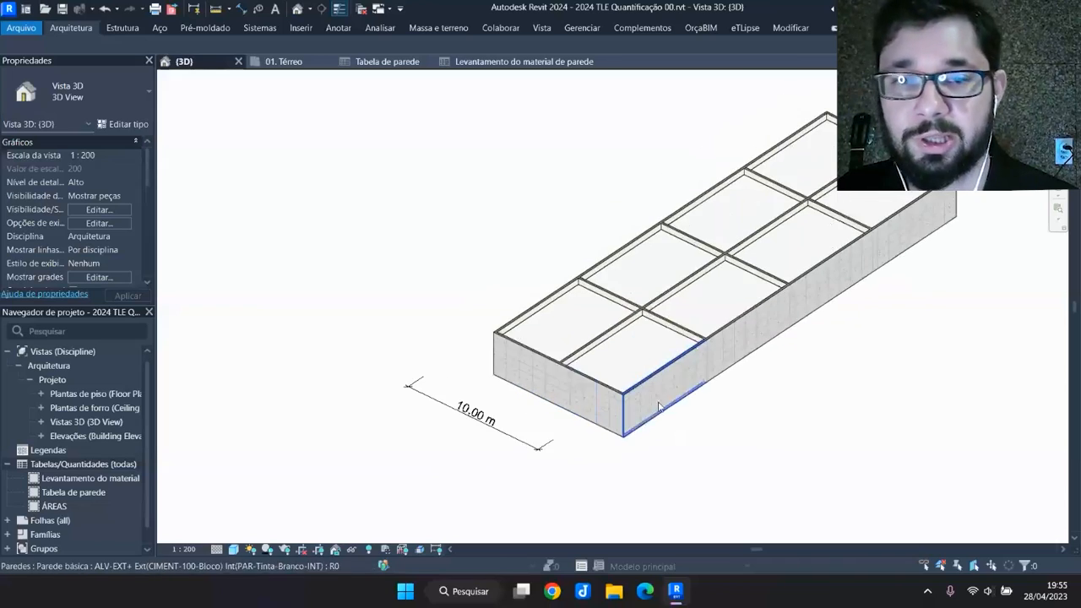
{"action": "scroll", "coordinate": [464, 329], "scroll_direction": "down", "scroll_amount": 4}
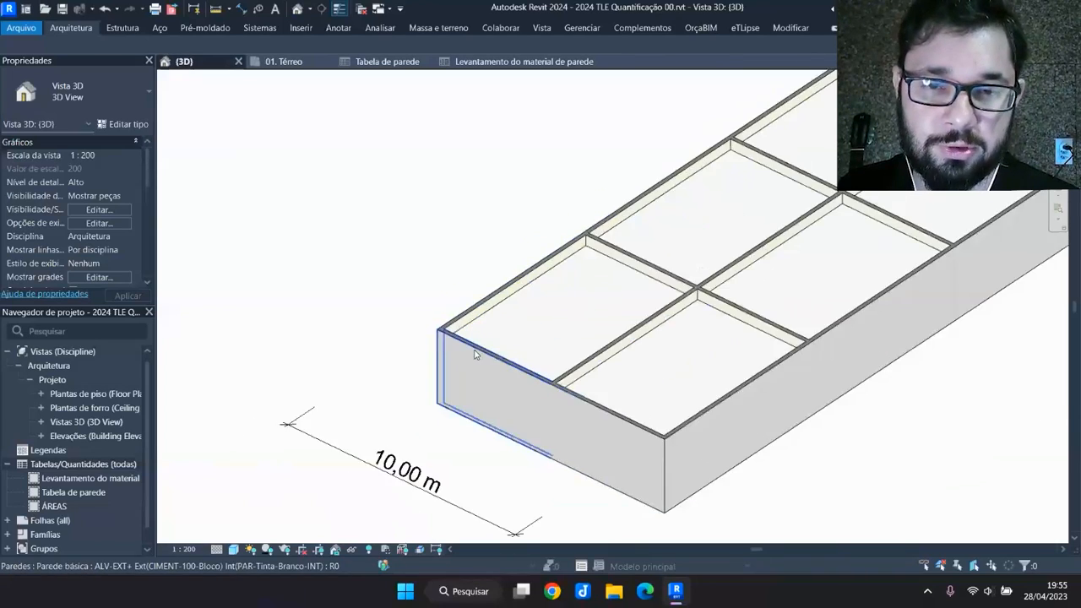
{"action": "scroll", "coordinate": [642, 430], "scroll_direction": "up", "scroll_amount": 2}
{"action": "scroll", "coordinate": [605, 407], "scroll_direction": "down", "scroll_amount": 3}
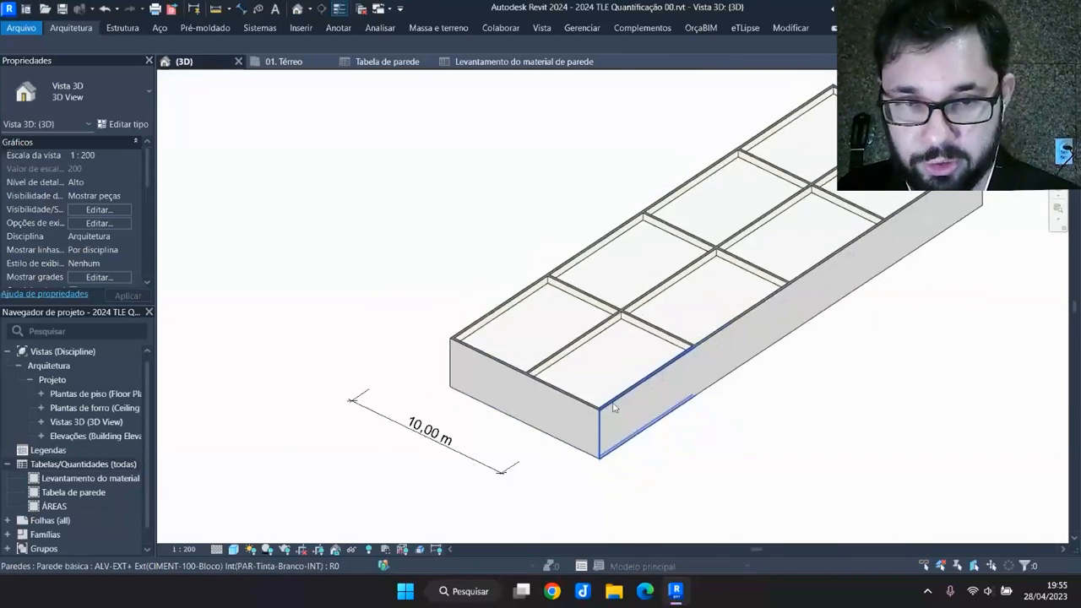
Link the structural model 2024 TLE Quant EST 00.rvt from PRESENTATION's Links folder, using automatic internal origin to internal origin positioning
{"action": "scroll", "coordinate": [656, 410], "scroll_direction": "up", "scroll_amount": 2}
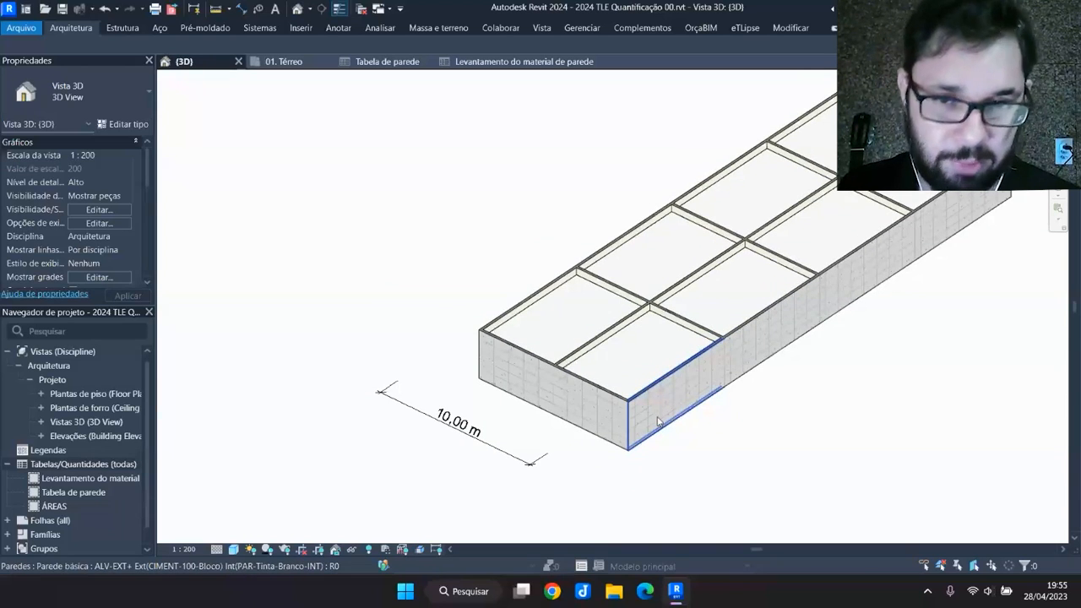
{"action": "middle_click_drag", "start_coordinate": [669, 401], "coordinate": [679, 407]}
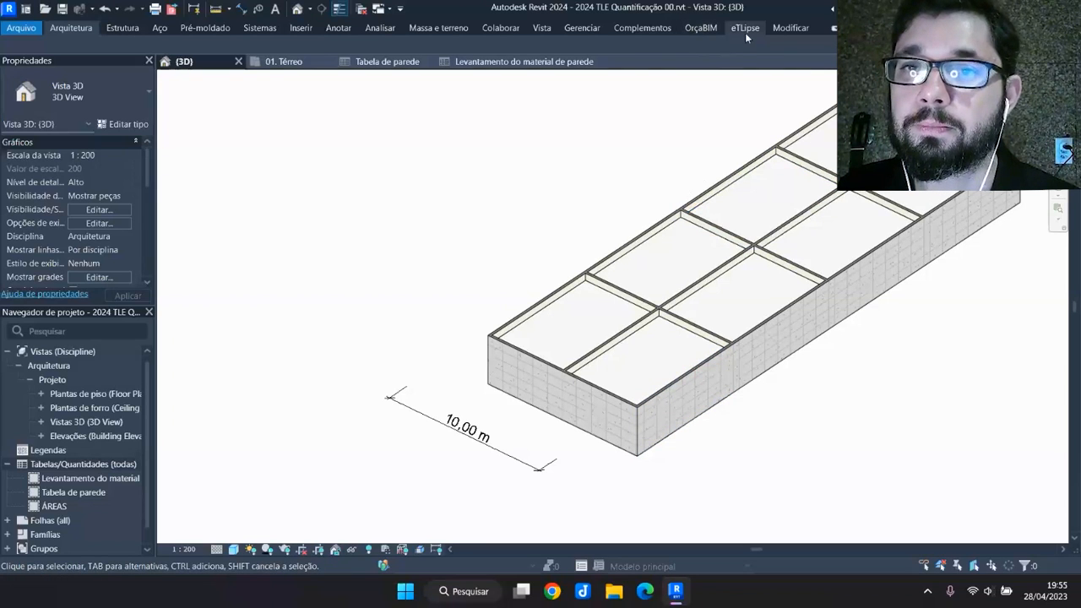
{"action": "left_click", "coordinate": [309, 28]}
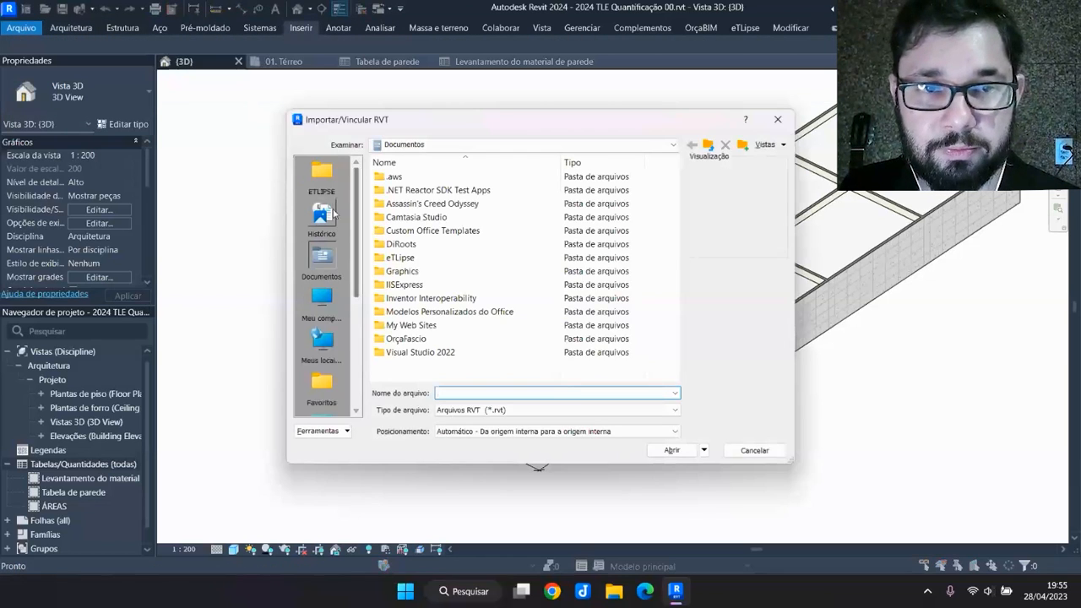
{"action": "left_click", "coordinate": [322, 177]}
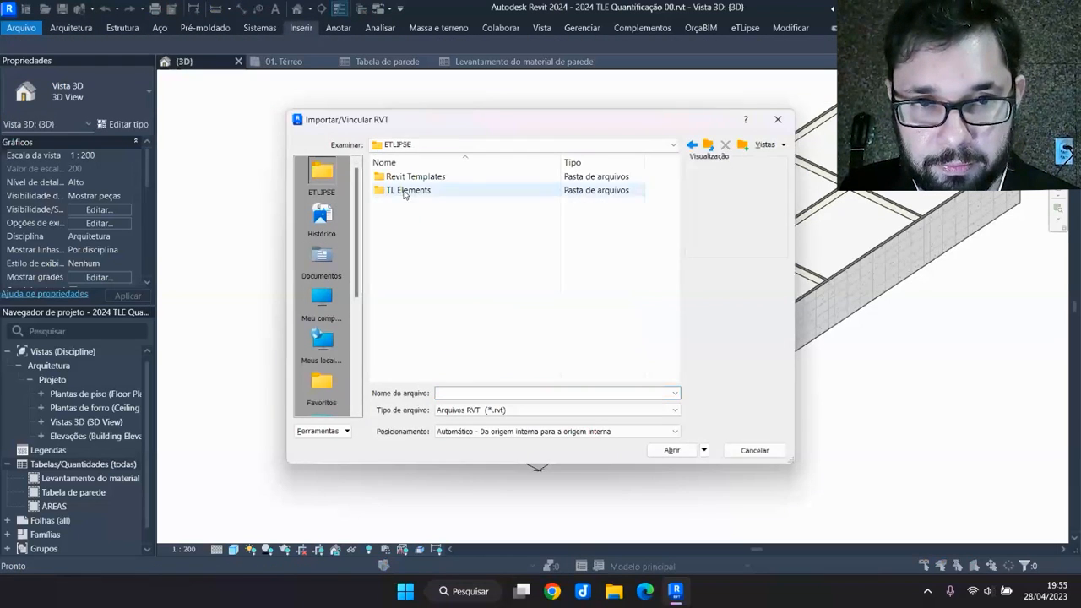
{"action": "double_click", "coordinate": [402, 189]}
{"action": "double_click", "coordinate": [400, 179]}
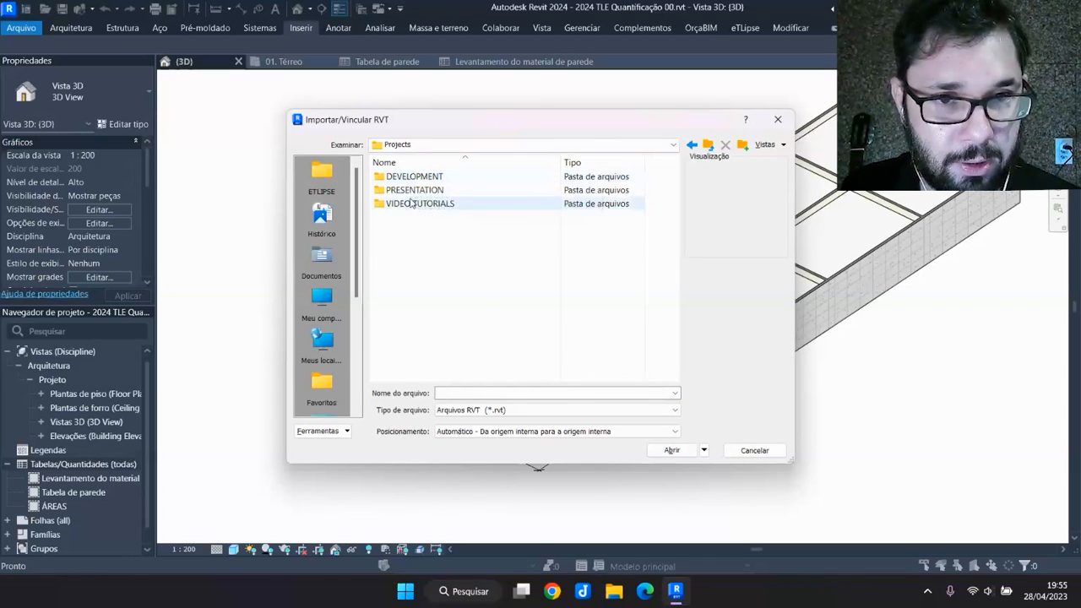
{"action": "double_click", "coordinate": [413, 191]}
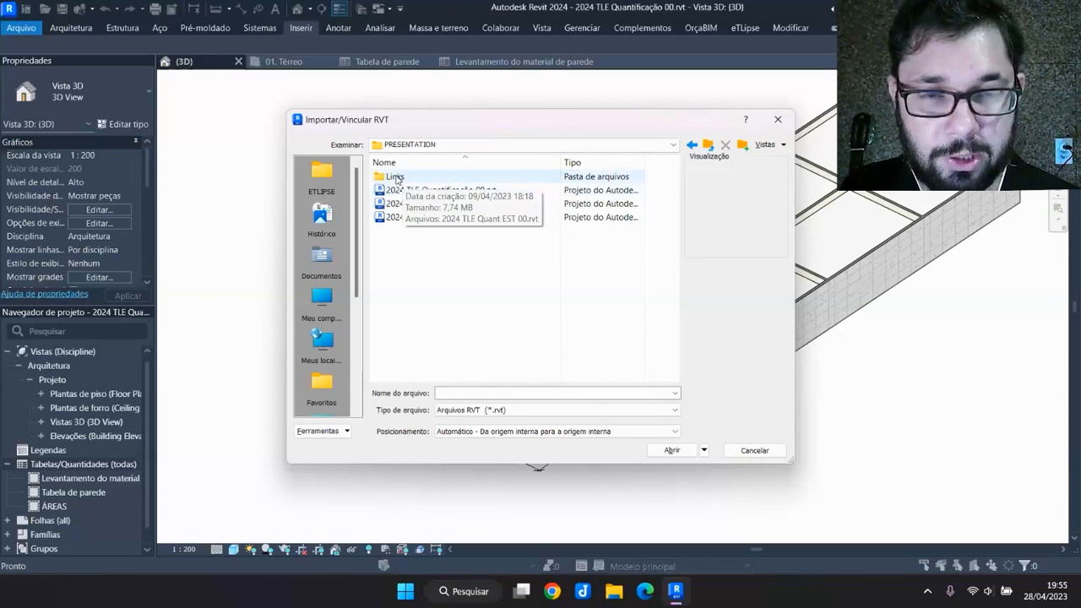
{"action": "left_click", "coordinate": [396, 177]}
{"action": "double_click", "coordinate": [403, 179]}
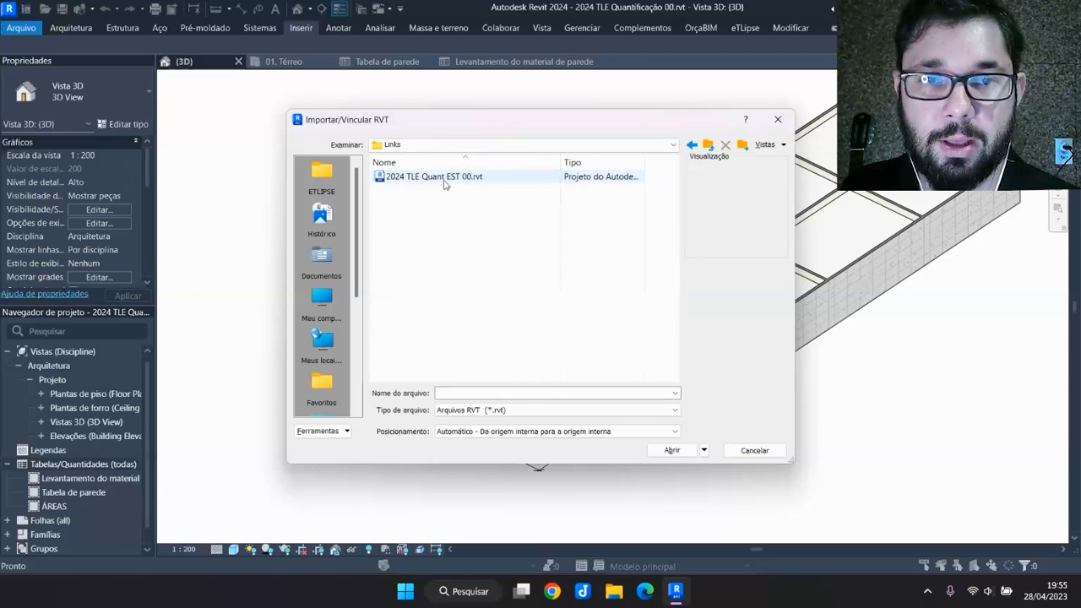
{"action": "double_click", "coordinate": [443, 179]}
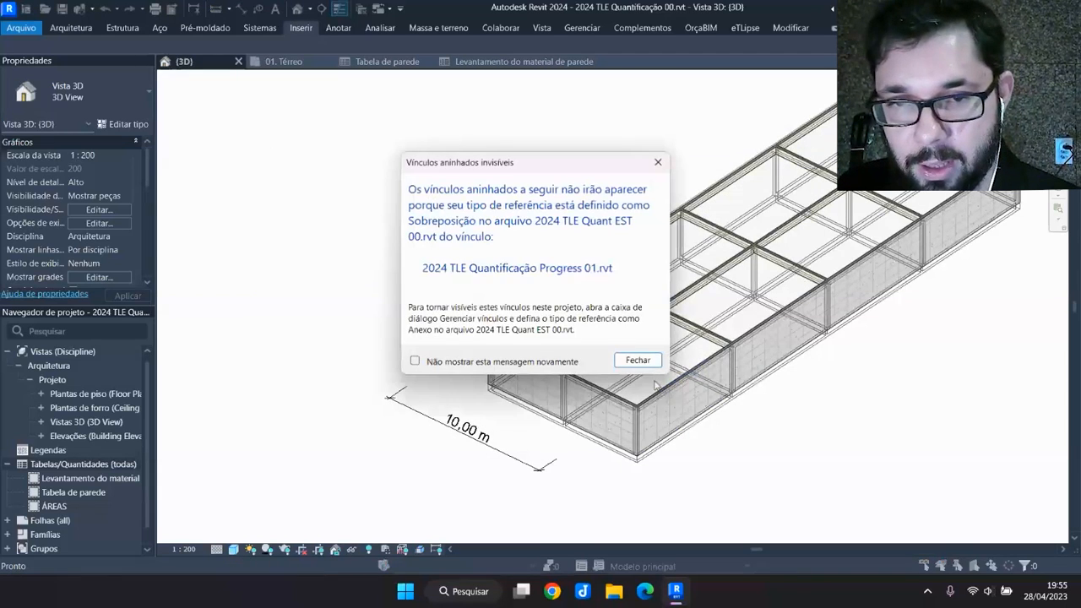
{"action": "left_click", "coordinate": [637, 360]}
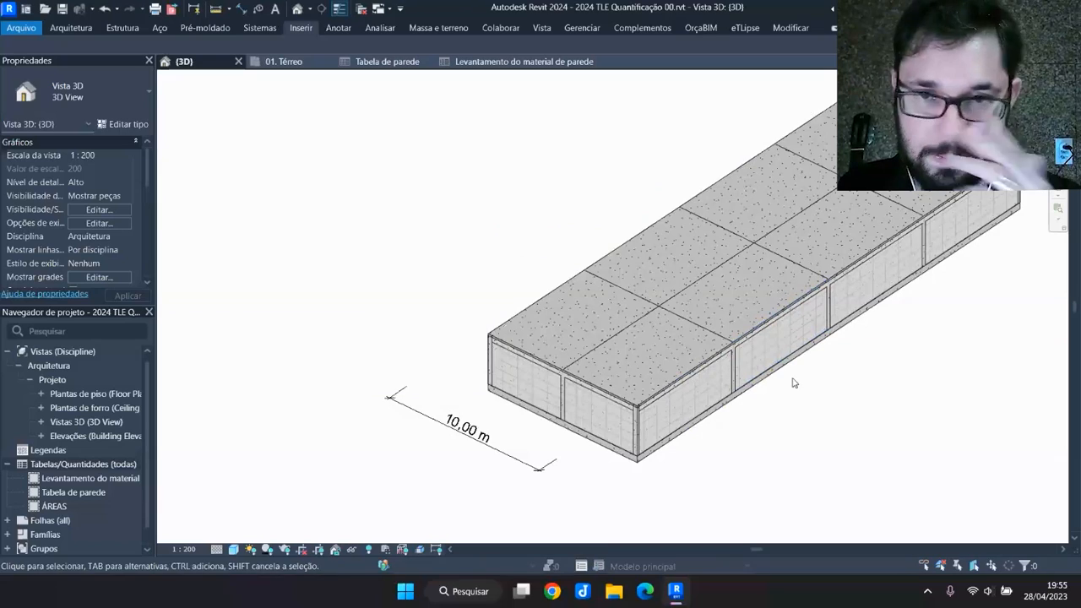
Bind the linked structural model into the project as a model group without levels or grids, accepting the existing duplicate types
{"action": "scroll", "coordinate": [760, 363], "scroll_direction": "down", "scroll_amount": 2}
{"action": "scroll", "coordinate": [694, 334], "scroll_direction": "up", "scroll_amount": 5}
{"action": "scroll", "coordinate": [684, 325], "scroll_direction": "down", "scroll_amount": 4}
{"action": "scroll", "coordinate": [612, 354], "scroll_direction": "up", "scroll_amount": 2}
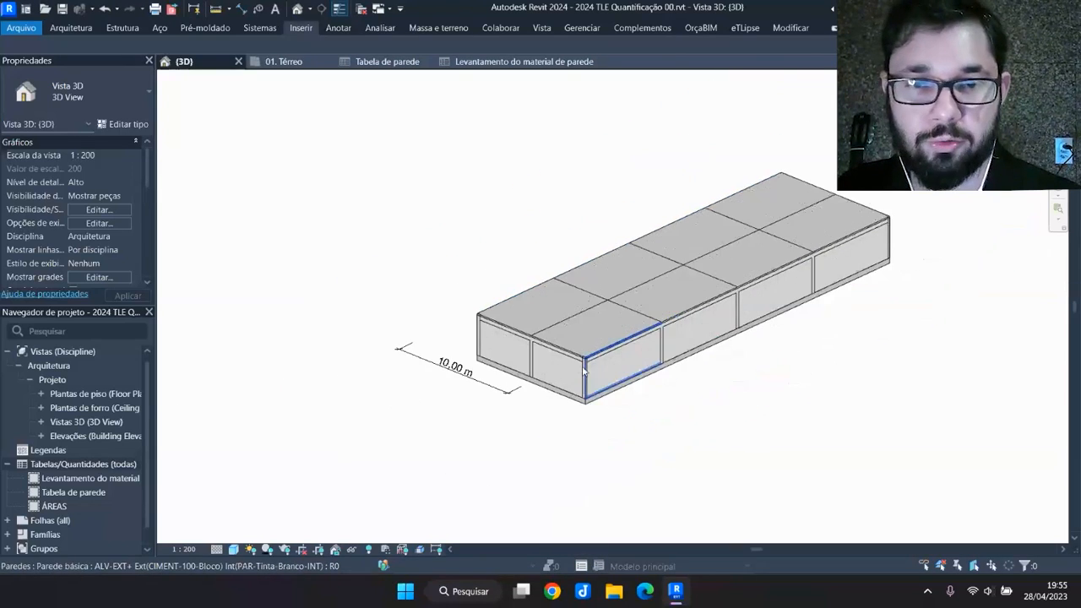
{"action": "left_click", "coordinate": [631, 294]}
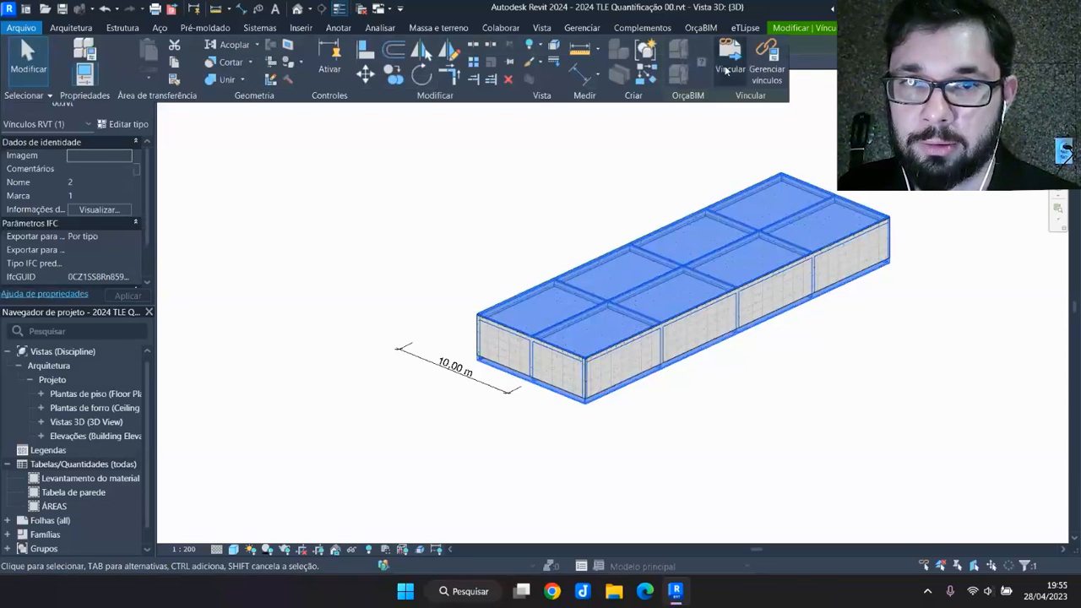
{"action": "left_click", "coordinate": [728, 68]}
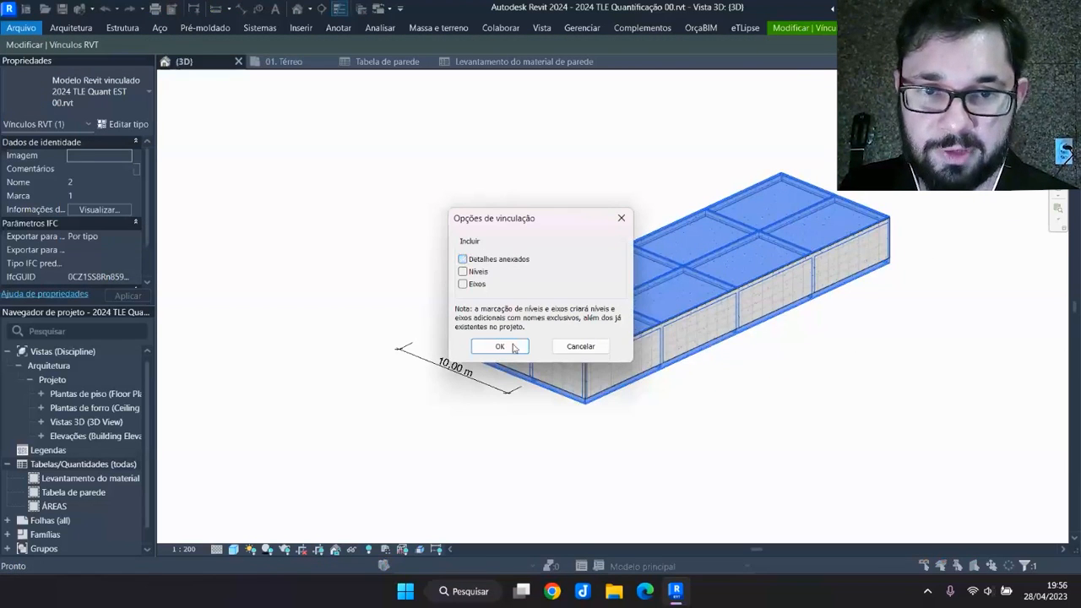
{"action": "left_click", "coordinate": [499, 346]}
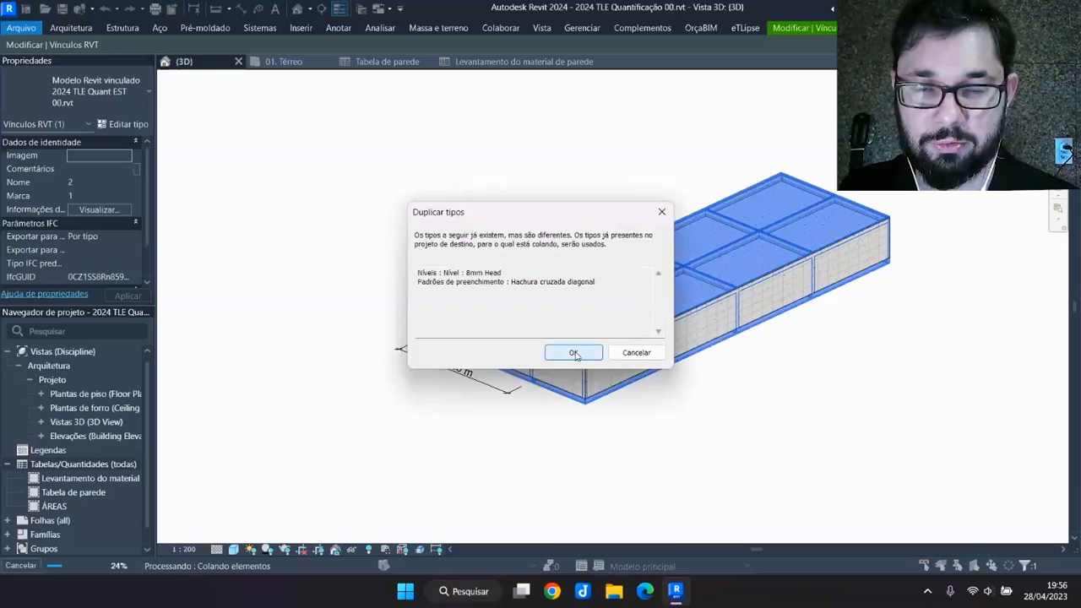
{"action": "left_click", "coordinate": [573, 353]}
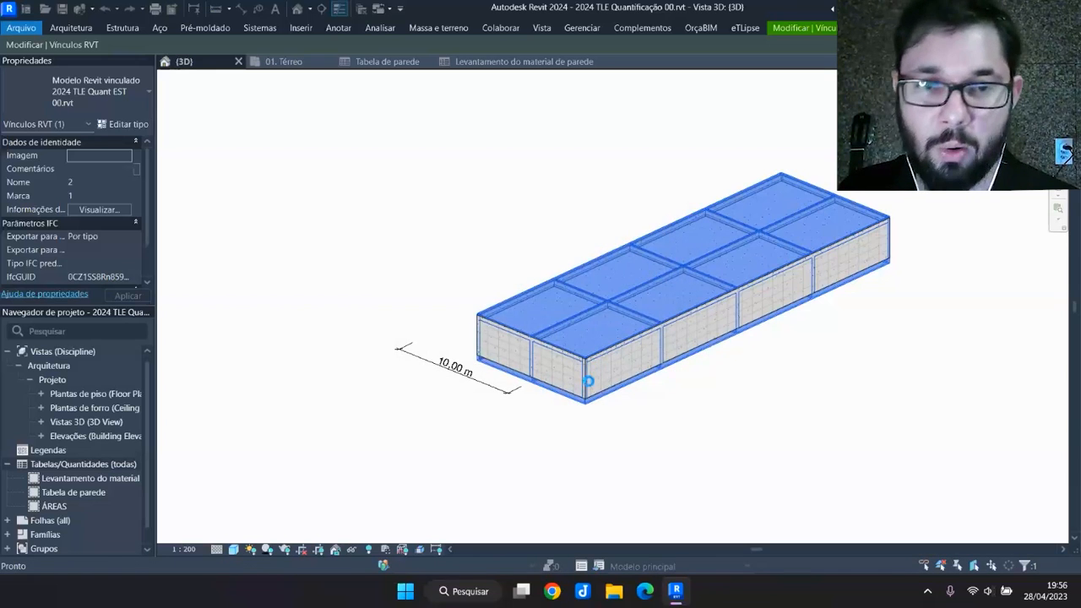
{"action": "scroll", "coordinate": [588, 382], "scroll_direction": "up", "scroll_amount": 3}
{"action": "left_click", "coordinate": [923, 557]}
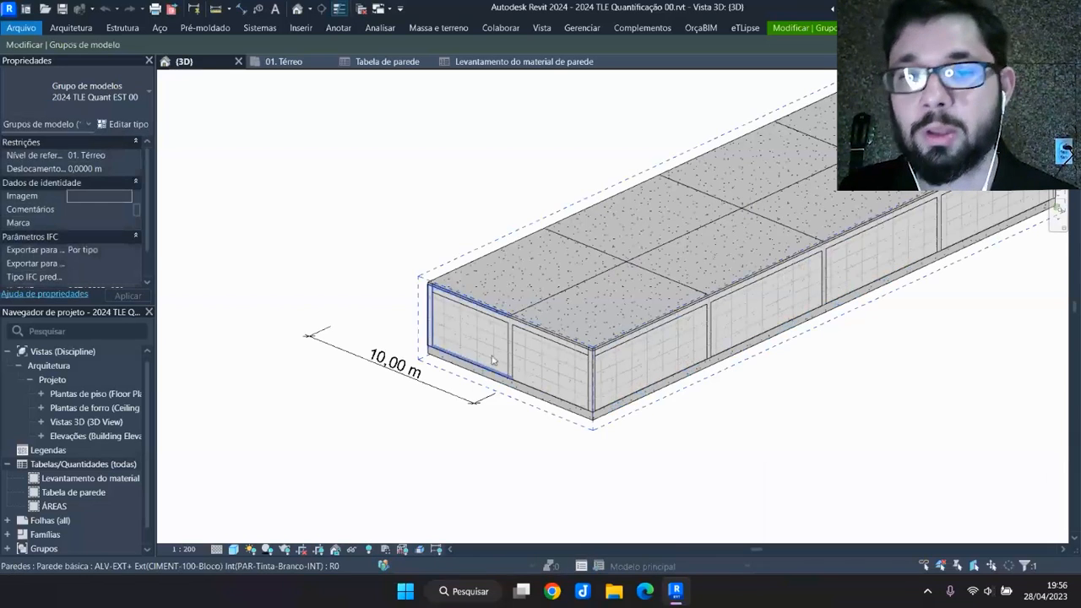
Enable the 3D view's section box and pull its long front face inward to cut through the front row of rooms
{"action": "scroll", "coordinate": [648, 329], "scroll_direction": "up", "scroll_amount": 4}
{"action": "scroll", "coordinate": [648, 330], "scroll_direction": "down", "scroll_amount": 6}
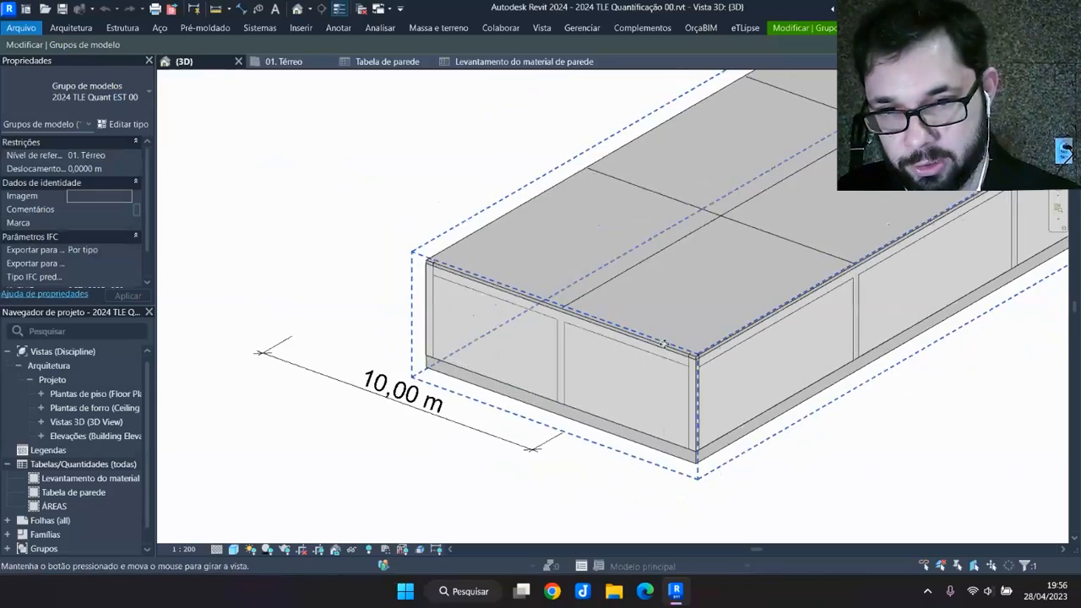
{"action": "middle_click_drag", "start_coordinate": [715, 327], "coordinate": [690, 389], "text": "shift"}
{"action": "scroll", "coordinate": [741, 345], "scroll_direction": "down", "scroll_amount": 3}
{"action": "scroll", "coordinate": [675, 367], "scroll_direction": "up", "scroll_amount": 2}
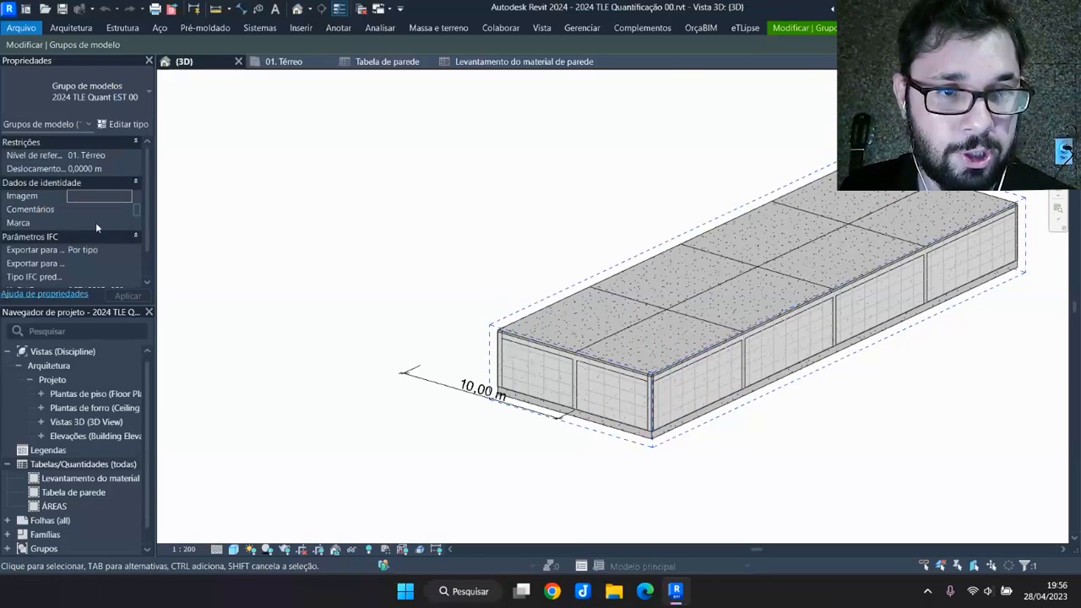
{"action": "key", "text": "Escape"}
{"action": "scroll", "coordinate": [88, 226], "scroll_direction": "down", "scroll_amount": 5}
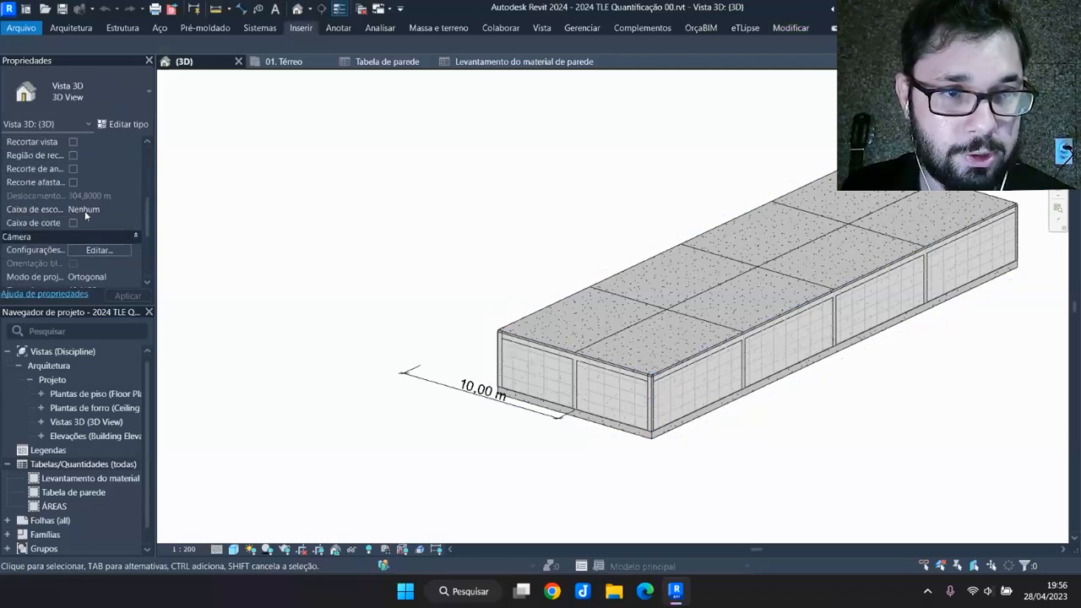
{"action": "left_click", "coordinate": [75, 222]}
{"action": "left_click", "coordinate": [849, 374]}
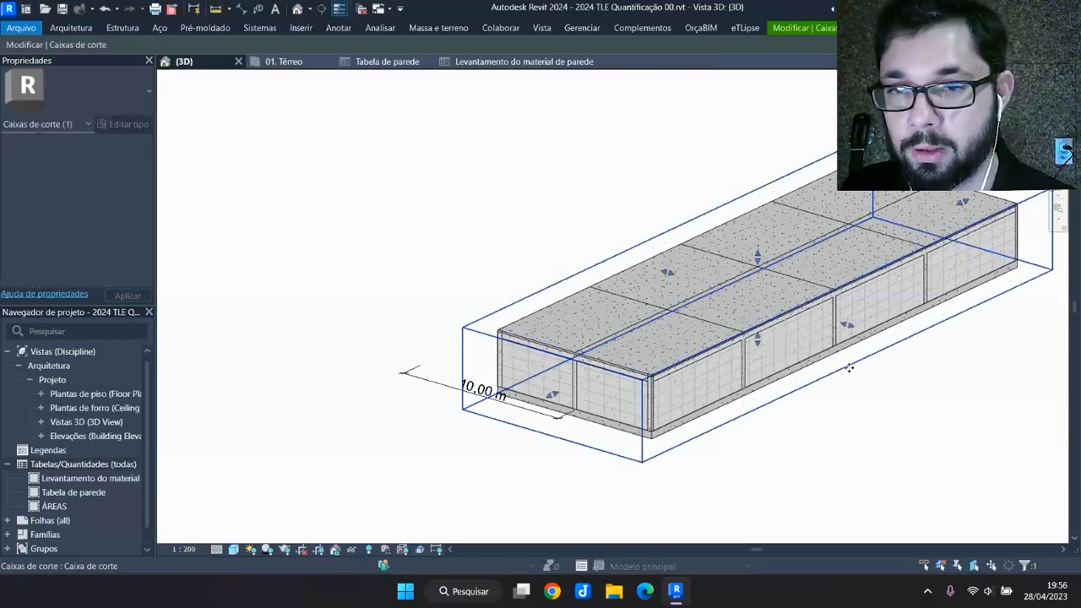
{"action": "left_click_drag", "start_coordinate": [846, 324], "coordinate": [846, 325]}
{"action": "left_click_drag", "start_coordinate": [795, 301], "coordinate": [795, 311]}
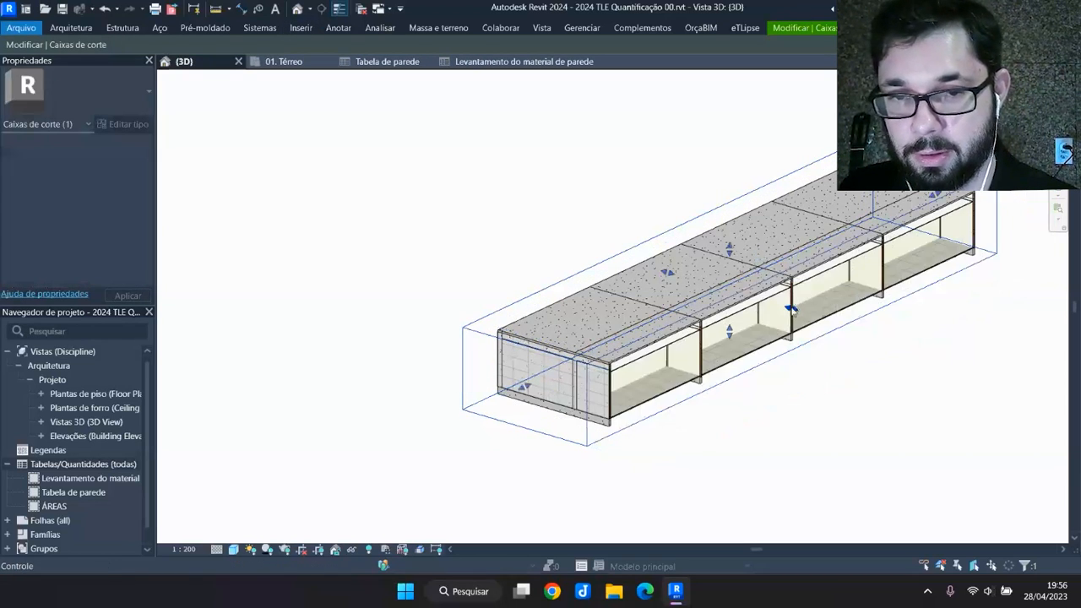
Examine the cut corner wall layers where they meet the structural elements above, the floor build-up, and the foundation beam
{"action": "scroll", "coordinate": [574, 317], "scroll_direction": "up", "scroll_amount": 6}
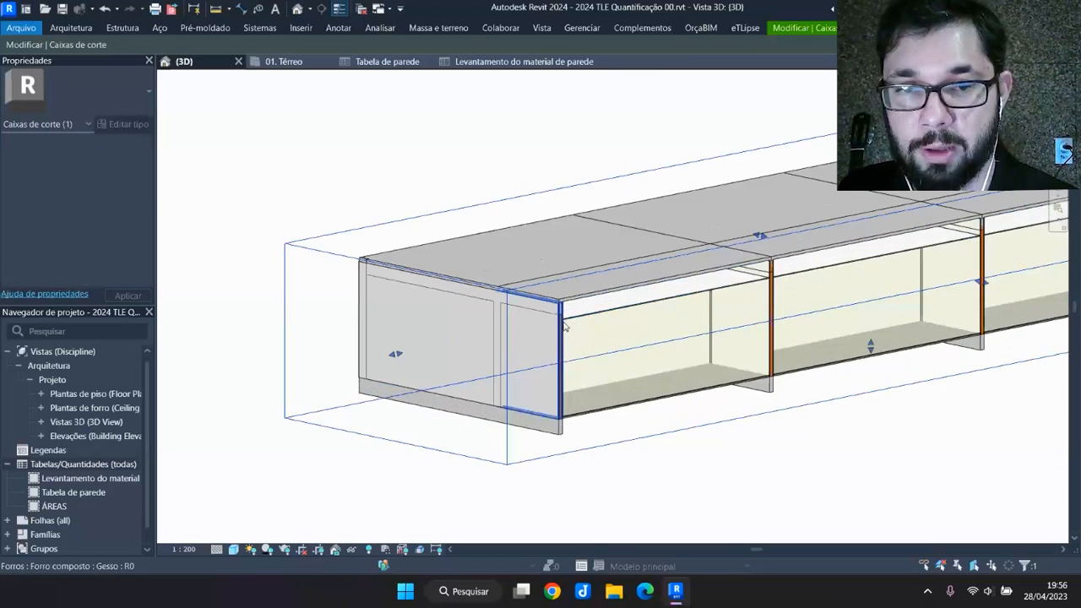
{"action": "scroll", "coordinate": [541, 263], "scroll_direction": "down", "scroll_amount": 2}
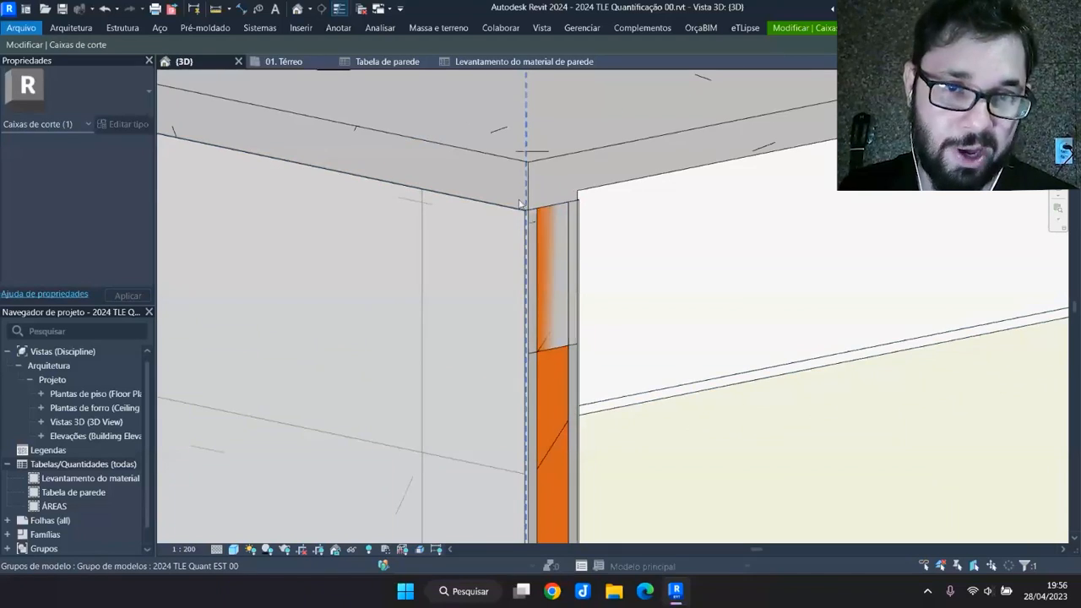
{"action": "scroll", "coordinate": [608, 217], "scroll_direction": "down", "scroll_amount": 8}
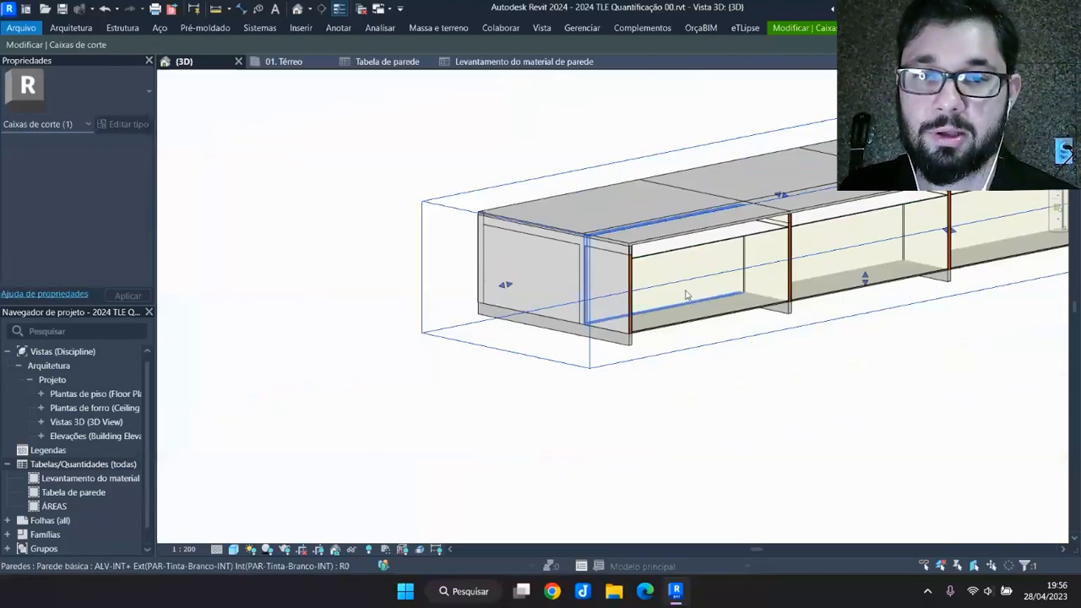
{"action": "scroll", "coordinate": [662, 418], "scroll_direction": "down", "scroll_amount": 1}
{"action": "scroll", "coordinate": [583, 432], "scroll_direction": "up", "scroll_amount": 6}
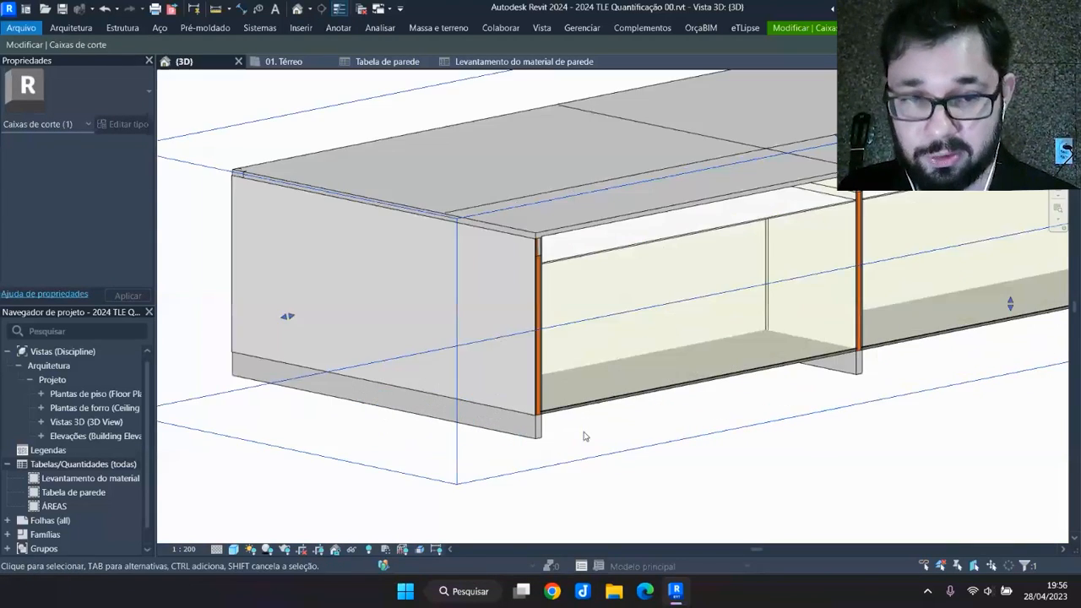
{"action": "scroll", "coordinate": [526, 395], "scroll_direction": "up", "scroll_amount": 3}
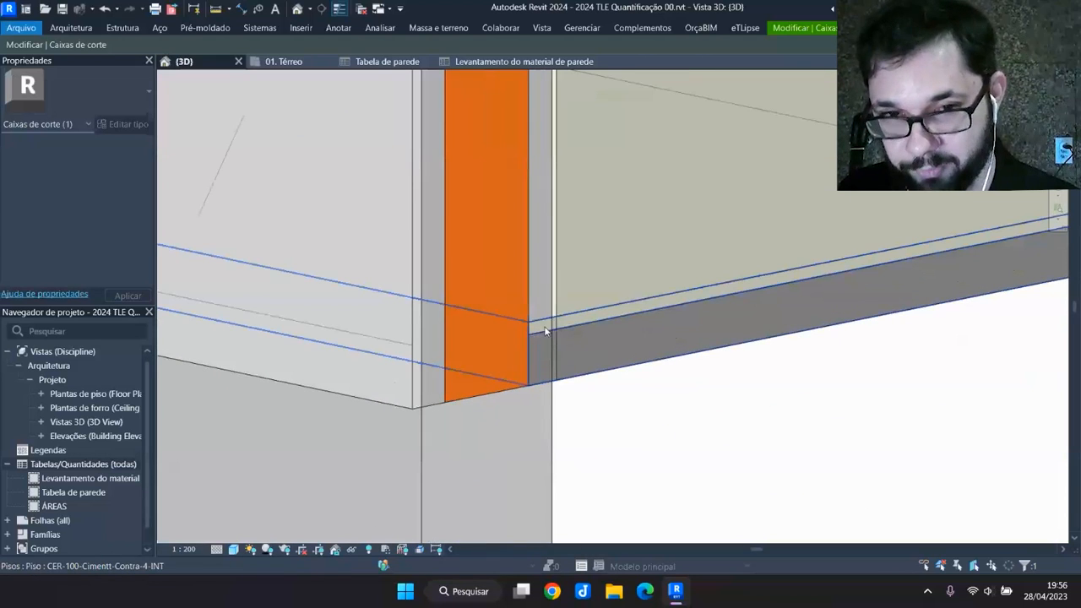
{"action": "scroll", "coordinate": [594, 363], "scroll_direction": "down", "scroll_amount": 8}
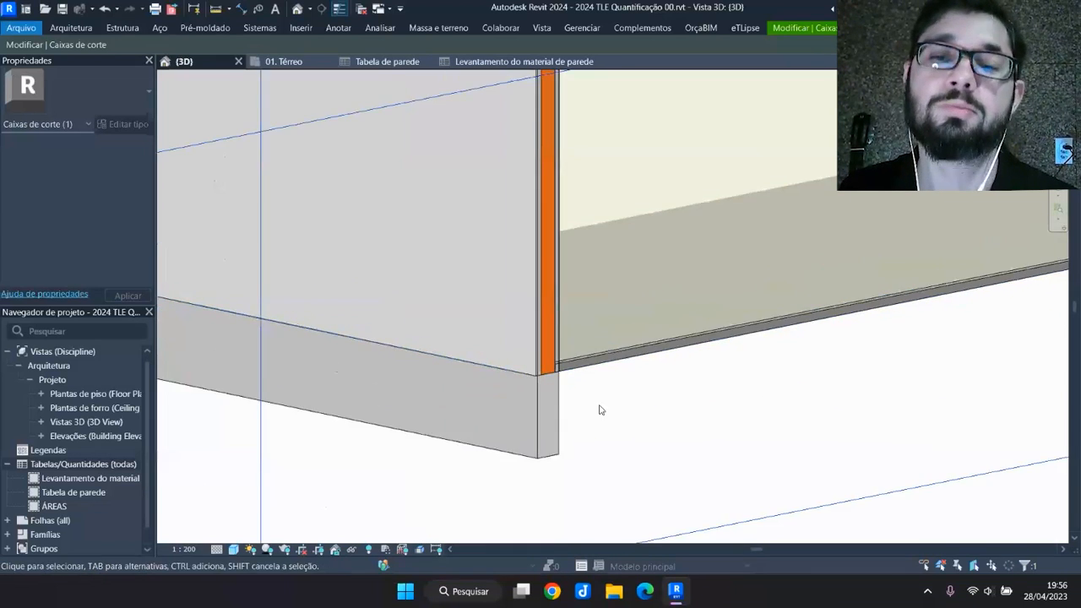
{"action": "scroll", "coordinate": [850, 389], "scroll_direction": "down", "scroll_amount": 1}
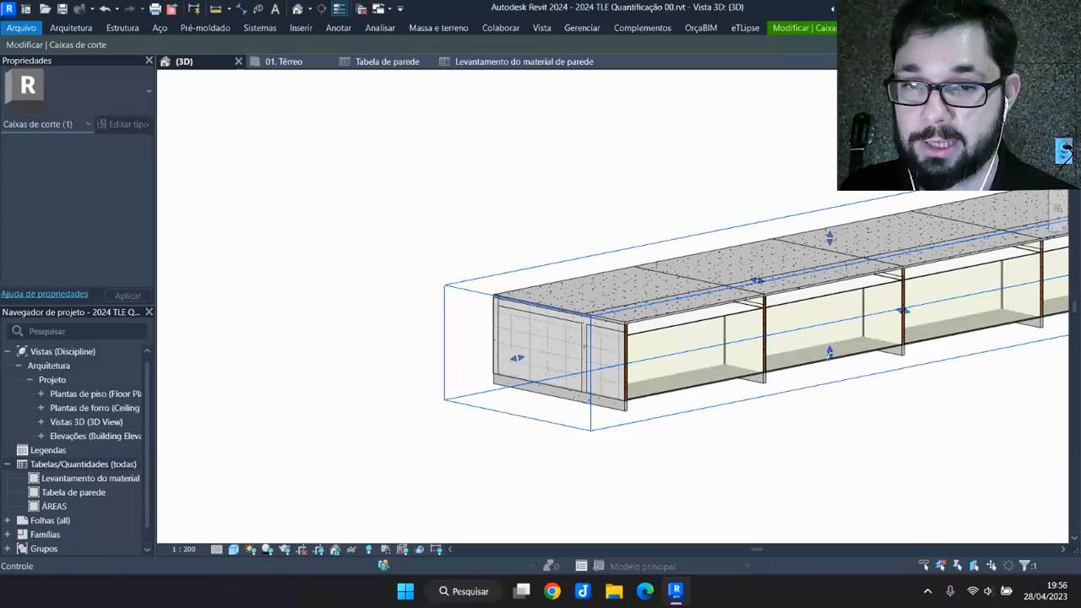
Raise the section box's lower face and inspect from below how the end walls overlap the column at their junction
{"action": "left_click_drag", "start_coordinate": [820, 309], "coordinate": [819, 311]}
{"action": "middle_click_drag", "start_coordinate": [820, 310], "coordinate": [732, 359], "text": "shift"}
{"action": "middle_click_drag", "start_coordinate": [611, 114], "coordinate": [625, 218]}
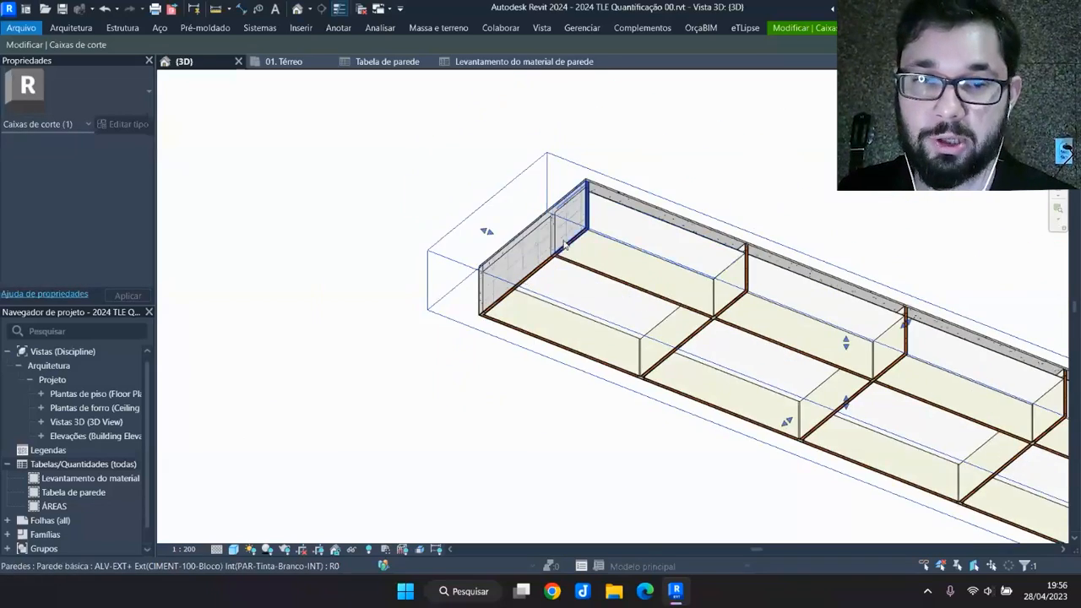
{"action": "scroll", "coordinate": [564, 246], "scroll_direction": "up", "scroll_amount": 6}
{"action": "scroll", "coordinate": [502, 314], "scroll_direction": "up", "scroll_amount": 3}
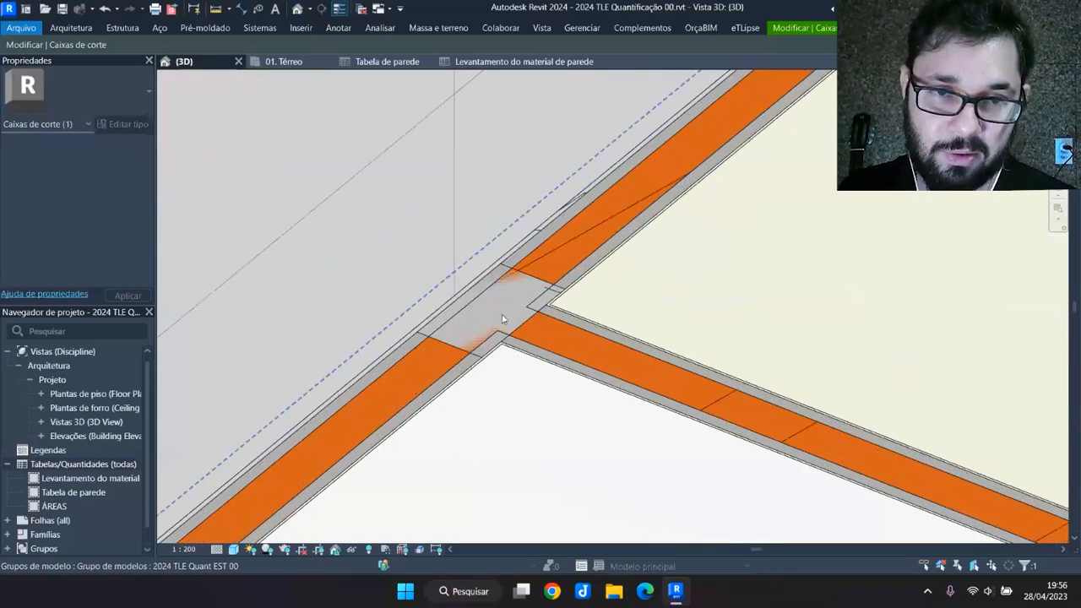
{"action": "scroll", "coordinate": [475, 338], "scroll_direction": "down", "scroll_amount": 2}
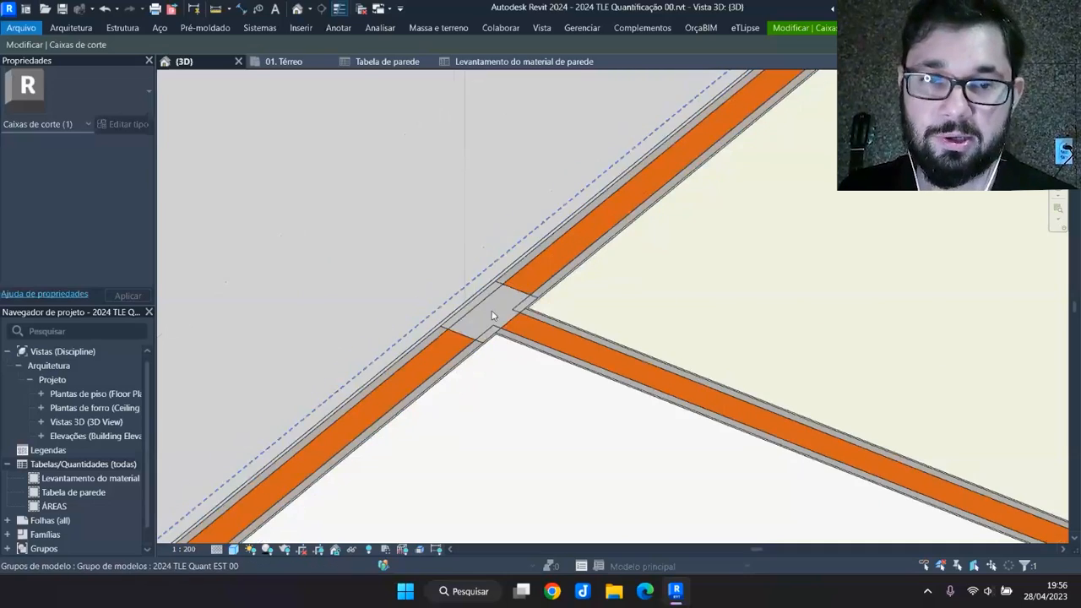
{"action": "scroll", "coordinate": [480, 331], "scroll_direction": "down", "scroll_amount": 2}
{"action": "scroll", "coordinate": [496, 317], "scroll_direction": "up", "scroll_amount": 3}
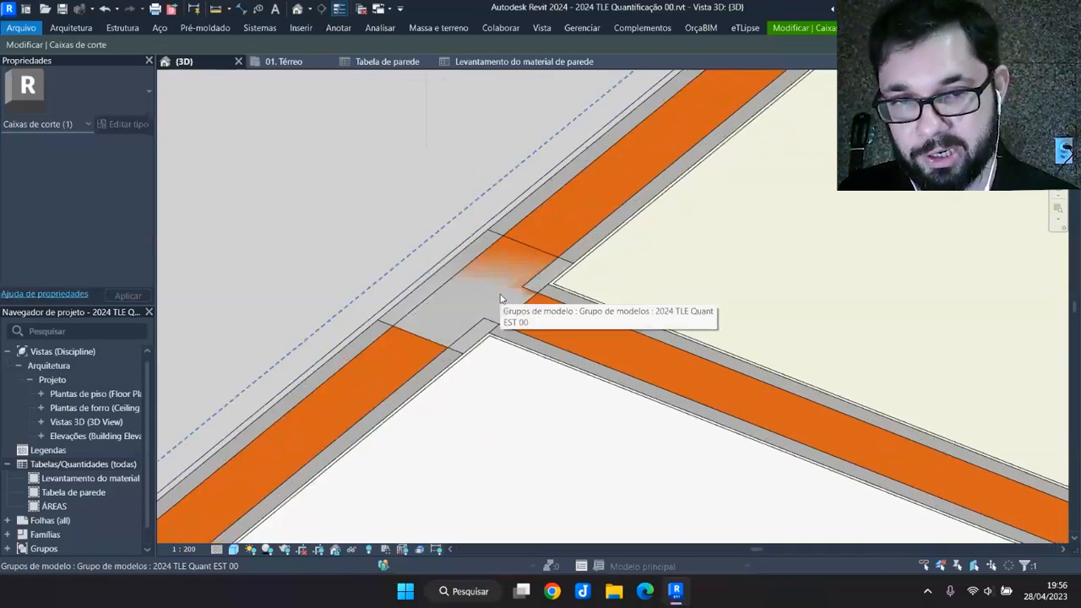
{"action": "scroll", "coordinate": [498, 312], "scroll_direction": "down", "scroll_amount": 5}
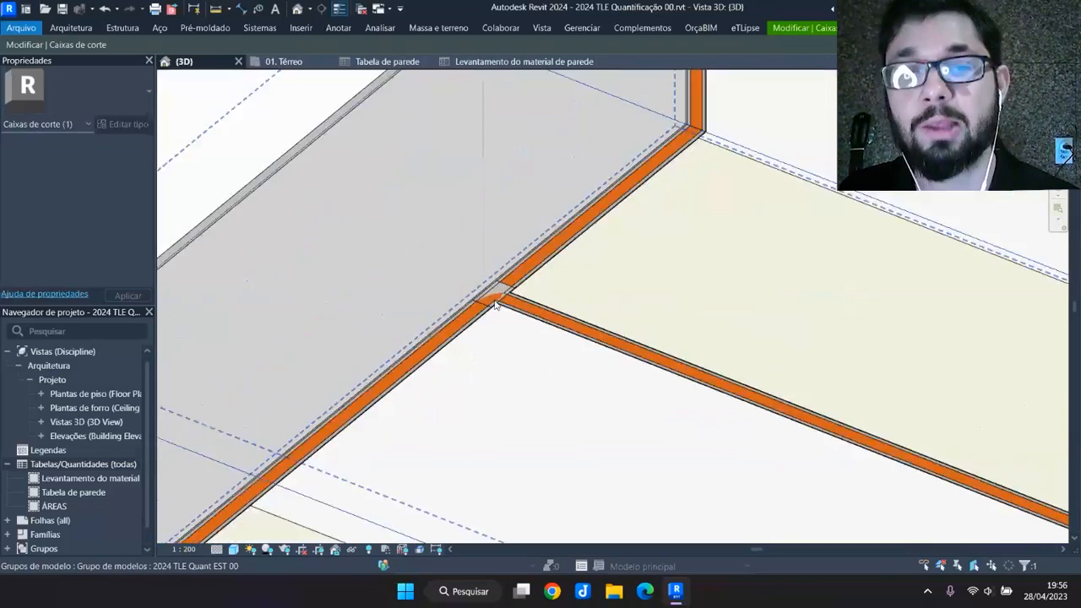
{"action": "scroll", "coordinate": [498, 308], "scroll_direction": "down", "scroll_amount": 1}
{"action": "middle_click_drag", "start_coordinate": [497, 308], "coordinate": [642, 445], "text": "shift"}
{"action": "scroll", "coordinate": [644, 438], "scroll_direction": "down", "scroll_amount": 1}
{"action": "middle_click_drag", "start_coordinate": [681, 397], "coordinate": [649, 449]}
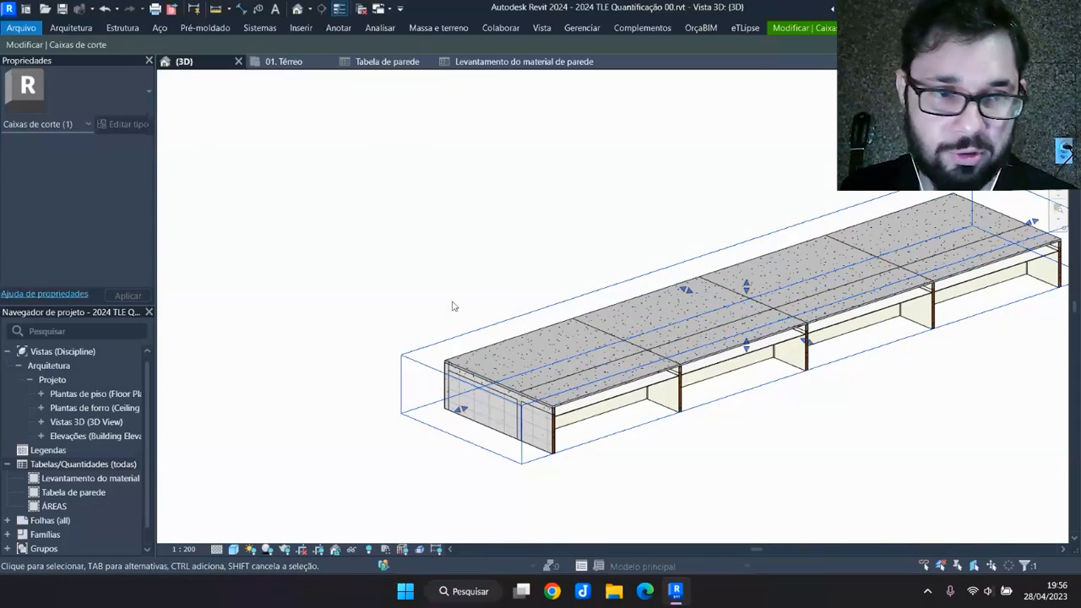
Lower the section box's bottom face to below the foundation beams
{"action": "left_click", "coordinate": [295, 407]}
{"action": "scroll", "coordinate": [687, 440], "scroll_direction": "up", "scroll_amount": 1}
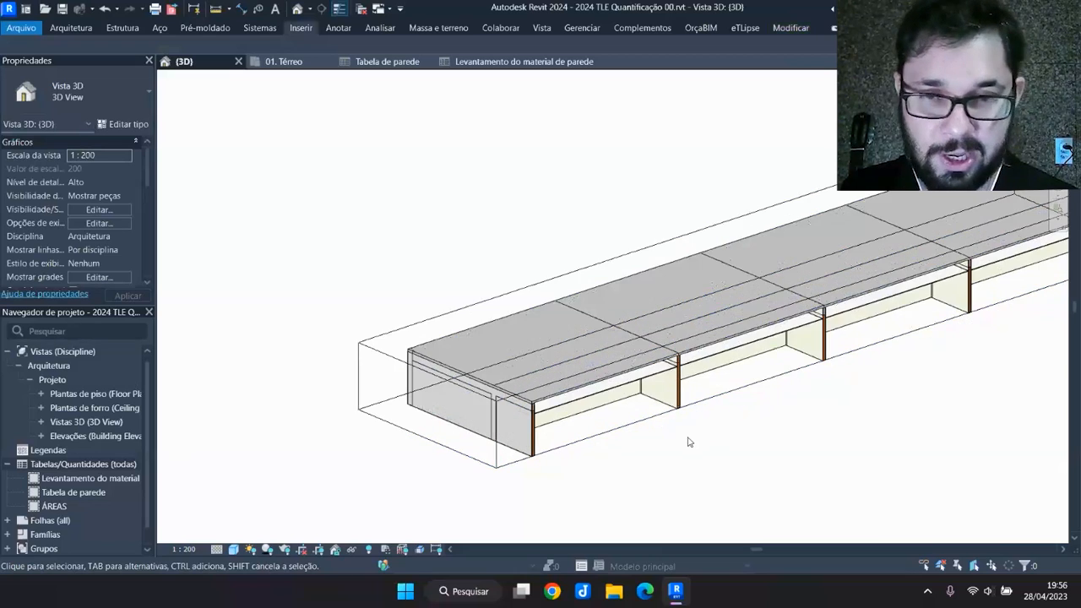
{"action": "left_click", "coordinate": [725, 395]}
{"action": "left_click_drag", "start_coordinate": [754, 339], "coordinate": [751, 396]}
{"action": "middle_click_drag", "start_coordinate": [645, 429], "coordinate": [537, 410]}
{"action": "scroll", "coordinate": [548, 429], "scroll_direction": "down", "scroll_amount": 1}
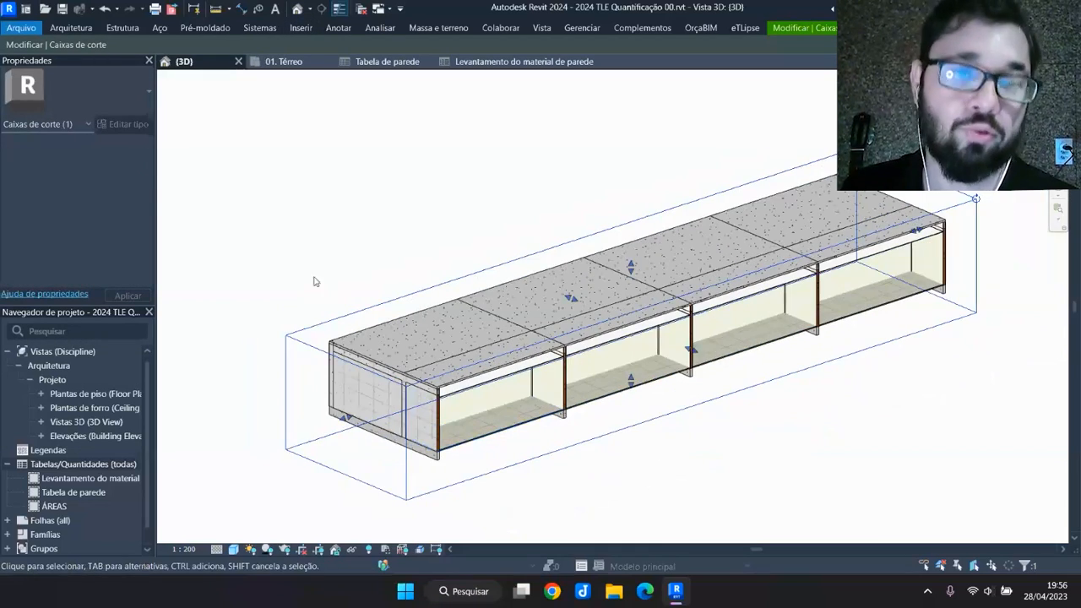
Check the material areas in the wall material takeoff schedule and return to the 3D view
{"action": "double_click", "coordinate": [76, 477]}
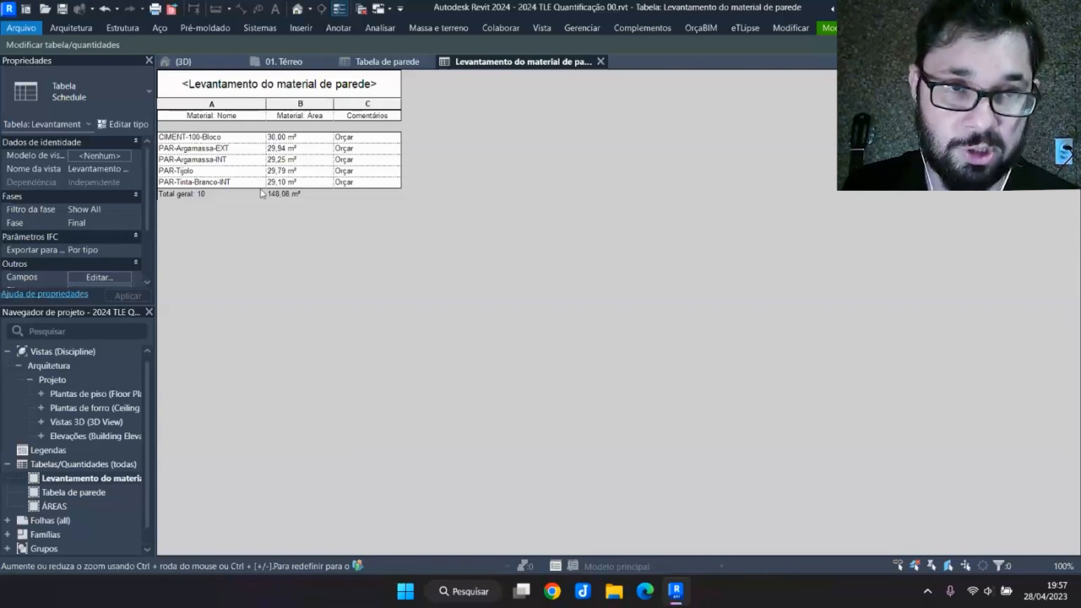
{"action": "left_click", "coordinate": [196, 66]}
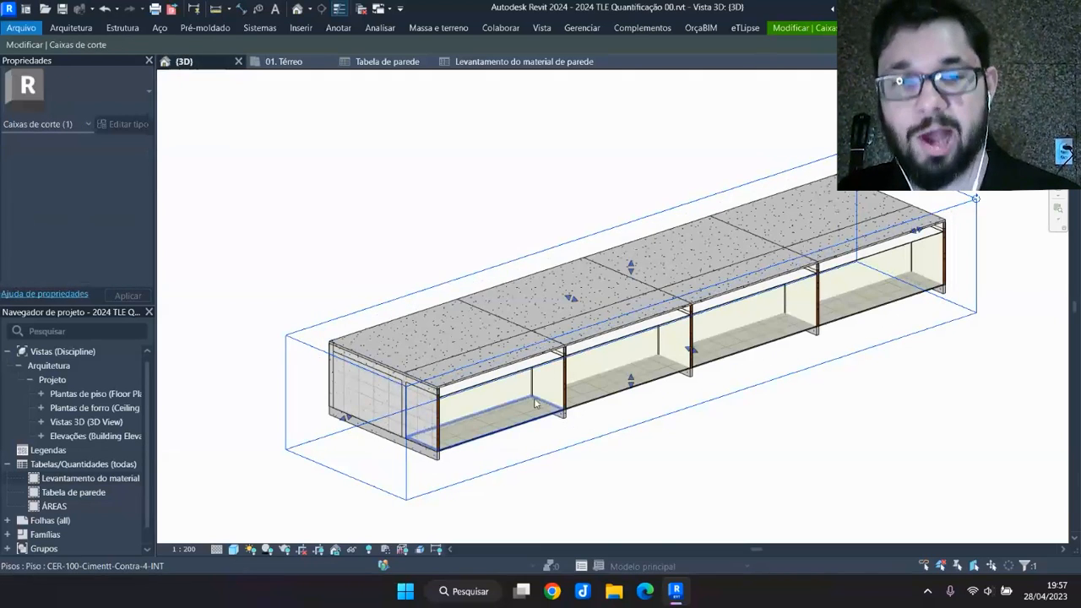
Join the 0,14 x 0,40 m rectangular concrete beam with the exterior block wall at the cut end of the building
{"action": "scroll", "coordinate": [743, 392], "scroll_direction": "up", "scroll_amount": 3}
{"action": "middle_click_drag", "start_coordinate": [743, 392], "coordinate": [406, 296], "text": "shift"}
{"action": "middle_click_drag", "start_coordinate": [420, 388], "coordinate": [566, 400]}
{"action": "scroll", "coordinate": [518, 321], "scroll_direction": "up", "scroll_amount": 2}
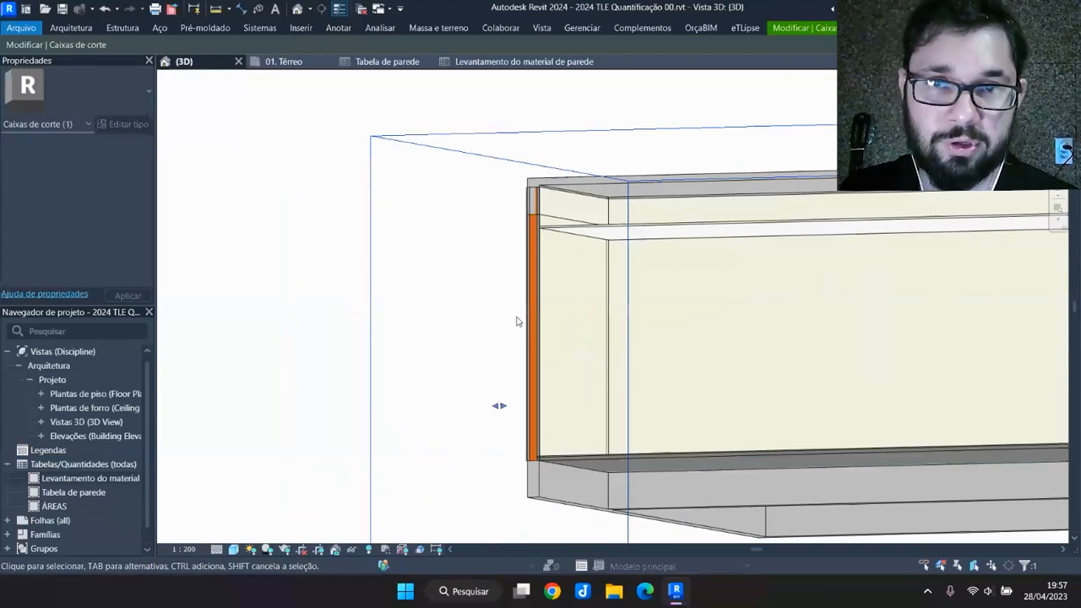
{"action": "left_click", "coordinate": [804, 29]}
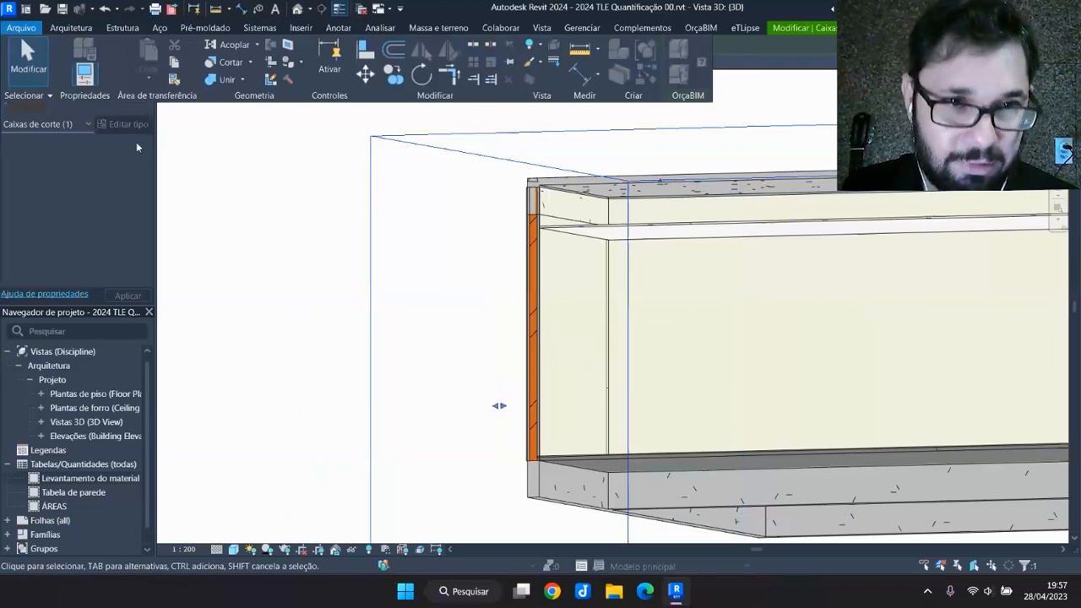
{"action": "left_click", "coordinate": [790, 29]}
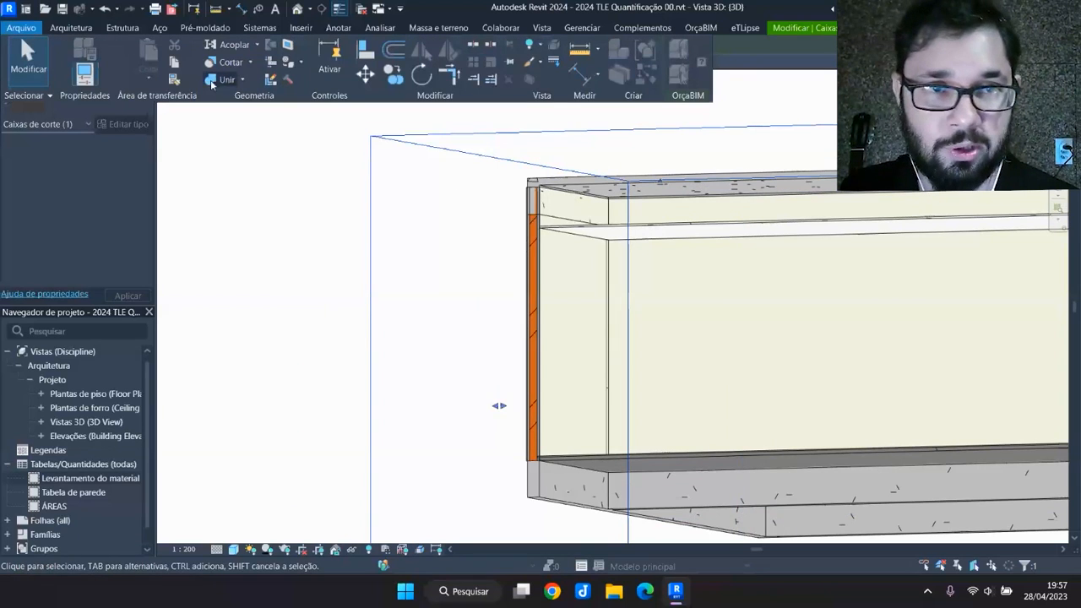
{"action": "key", "text": "Escape"}
{"action": "scroll", "coordinate": [642, 282], "scroll_direction": "up", "scroll_amount": 5}
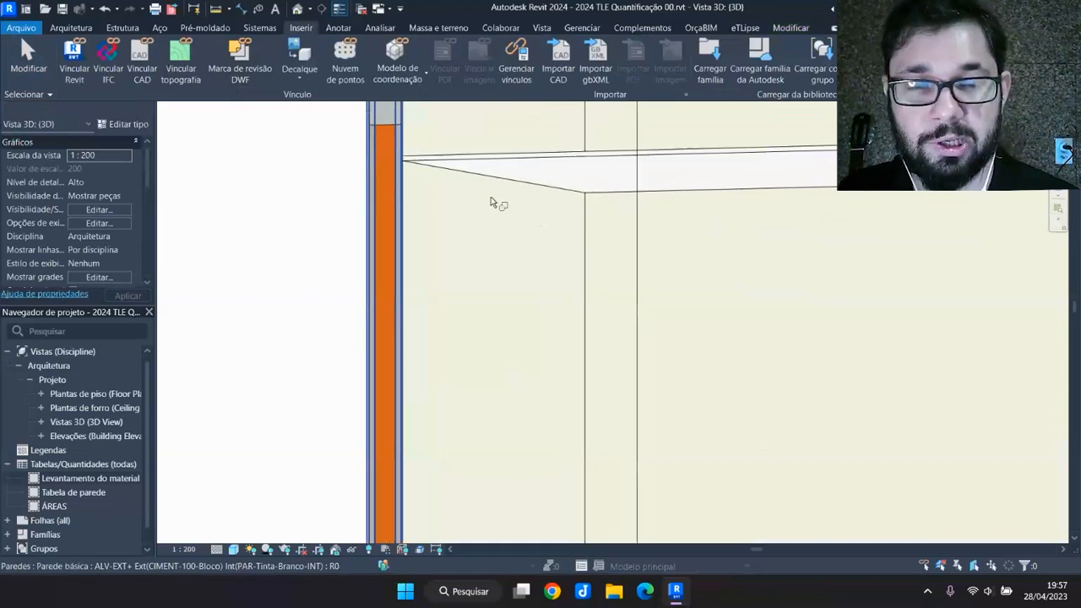
{"action": "scroll", "coordinate": [456, 232], "scroll_direction": "up", "scroll_amount": 6}
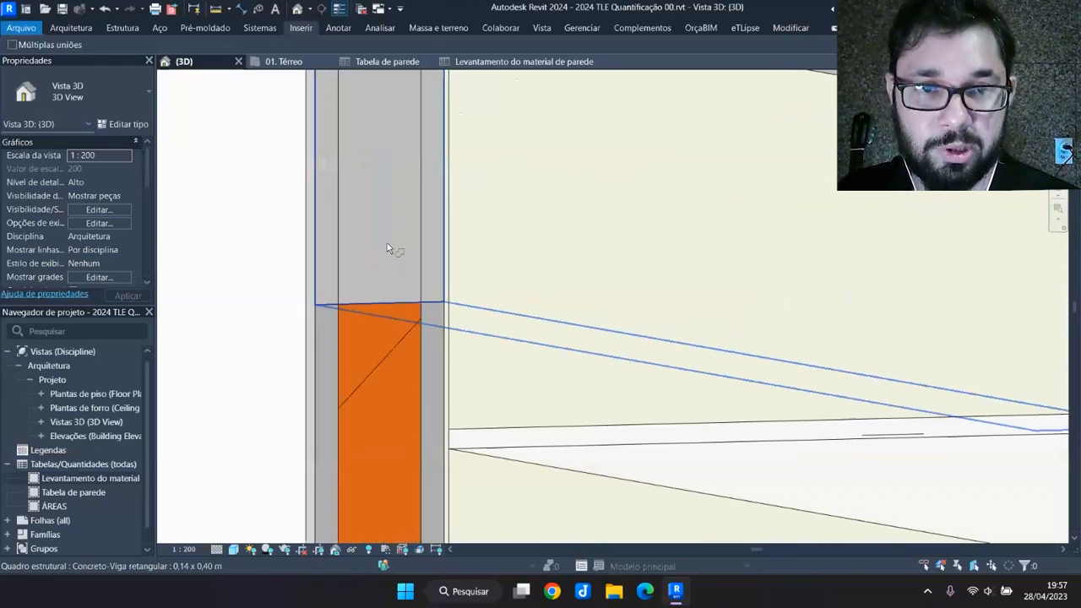
{"action": "scroll", "coordinate": [390, 253], "scroll_direction": "down", "scroll_amount": 2}
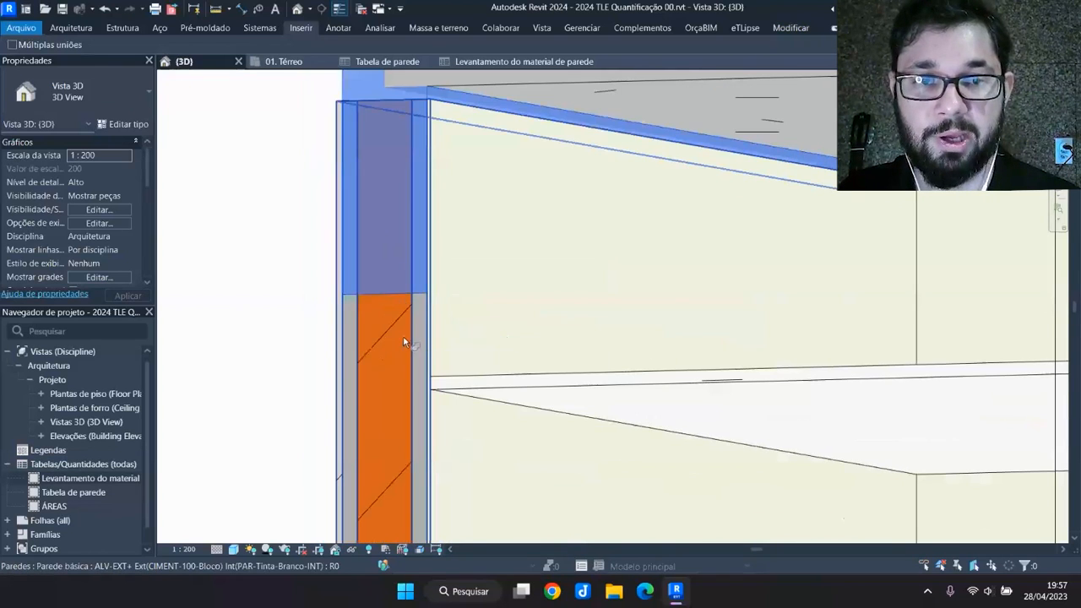
{"action": "middle_click_drag", "start_coordinate": [506, 224], "coordinate": [440, 315], "text": "shift"}
{"action": "scroll", "coordinate": [439, 312], "scroll_direction": "down", "scroll_amount": 3}
{"action": "key", "text": "Escape"}
Lower the section box's top face to cut through the walls and columns below the roof slab
{"action": "left_click", "coordinate": [458, 265]}
{"action": "left_click_drag", "start_coordinate": [623, 249], "coordinate": [623, 275]}
{"action": "middle_click_drag", "start_coordinate": [432, 239], "coordinate": [434, 338], "text": "shift"}
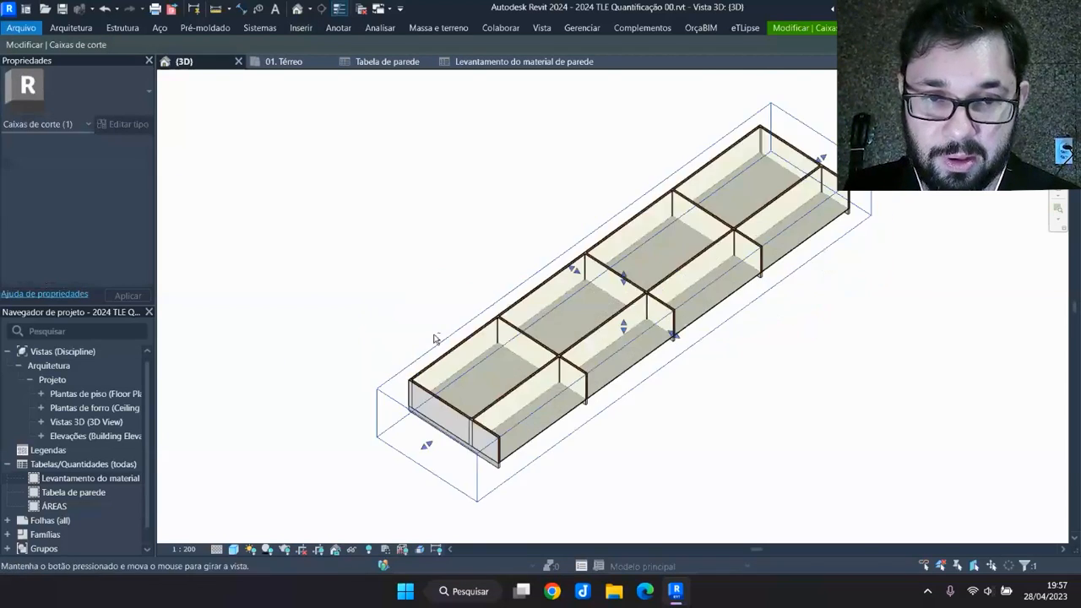
Join the 14 x 26 cm structural column at the building's corner with the exterior end wall
{"action": "scroll", "coordinate": [422, 321], "scroll_direction": "up", "scroll_amount": 6}
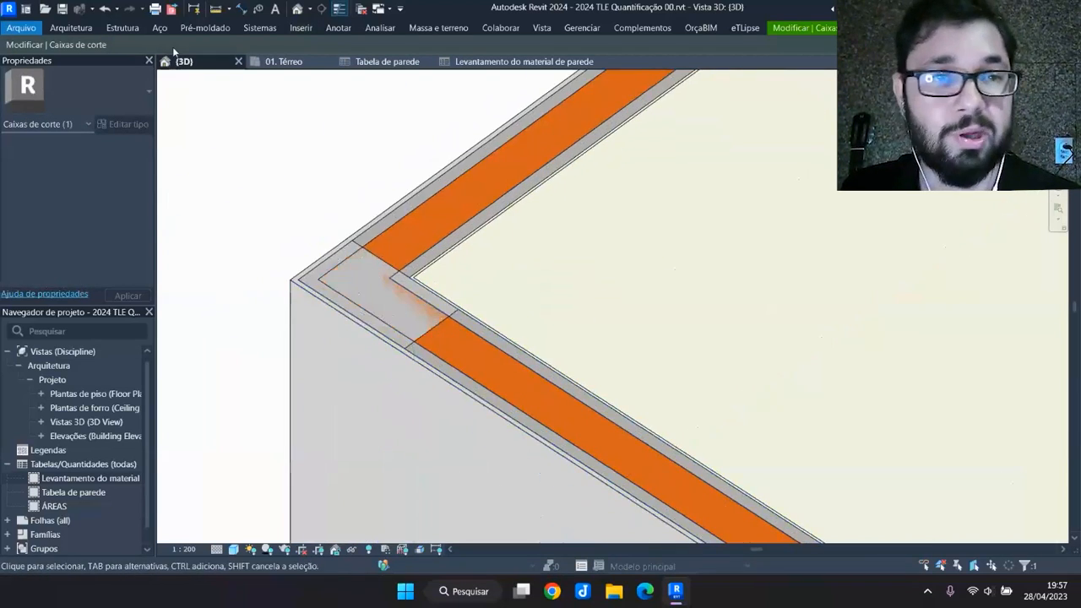
{"action": "left_click", "coordinate": [793, 28]}
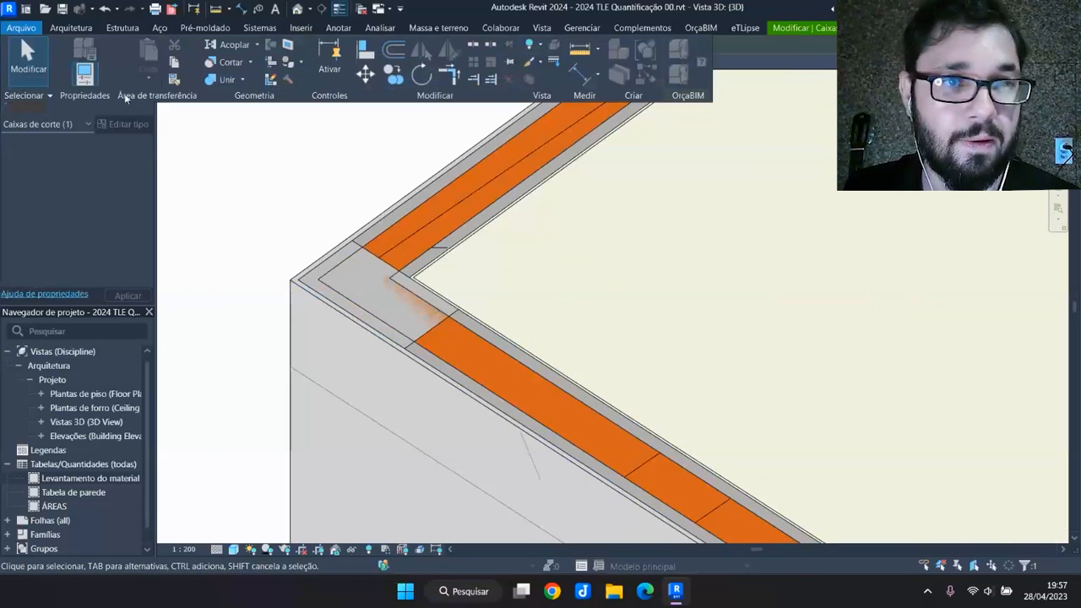
{"action": "left_click", "coordinate": [226, 81]}
{"action": "scroll", "coordinate": [459, 265], "scroll_direction": "up", "scroll_amount": 2}
{"action": "left_click", "coordinate": [306, 283]}
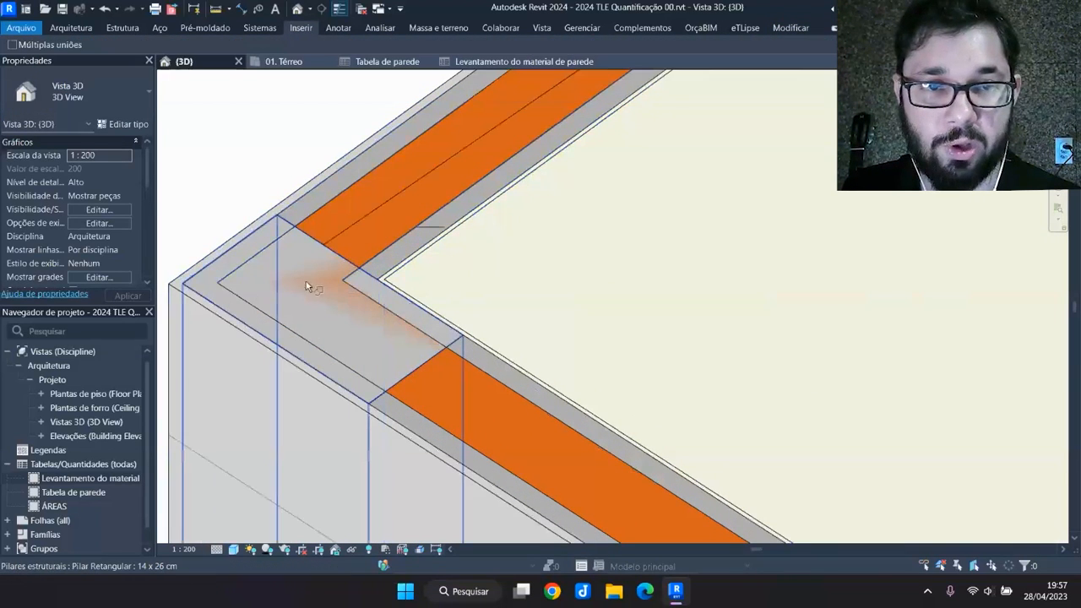
{"action": "left_click", "coordinate": [472, 409]}
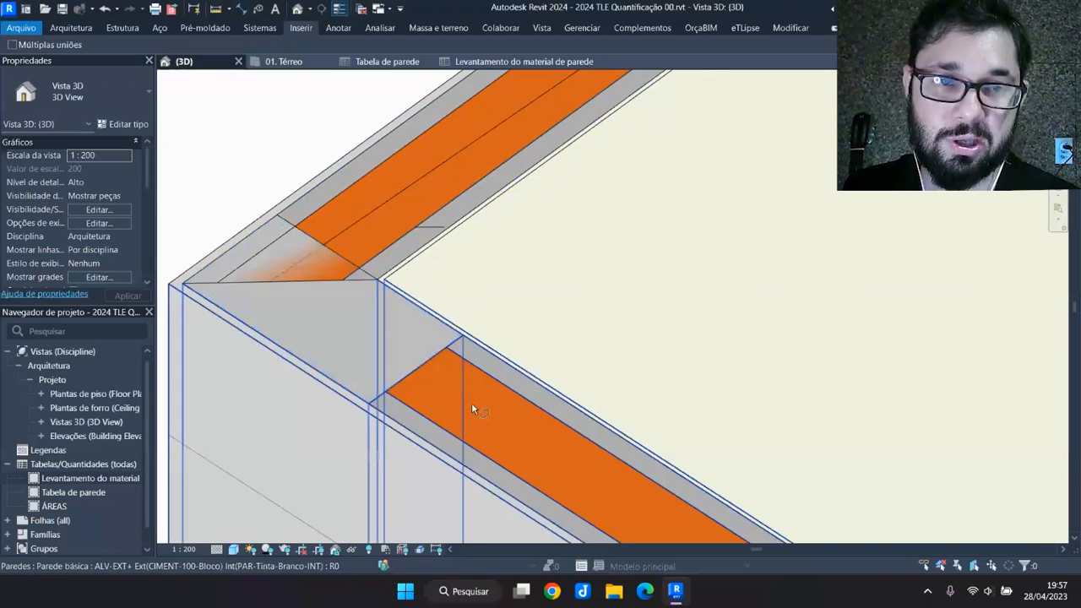
Try to join the long exterior wall with the same corner column
{"action": "left_click", "coordinate": [392, 199]}
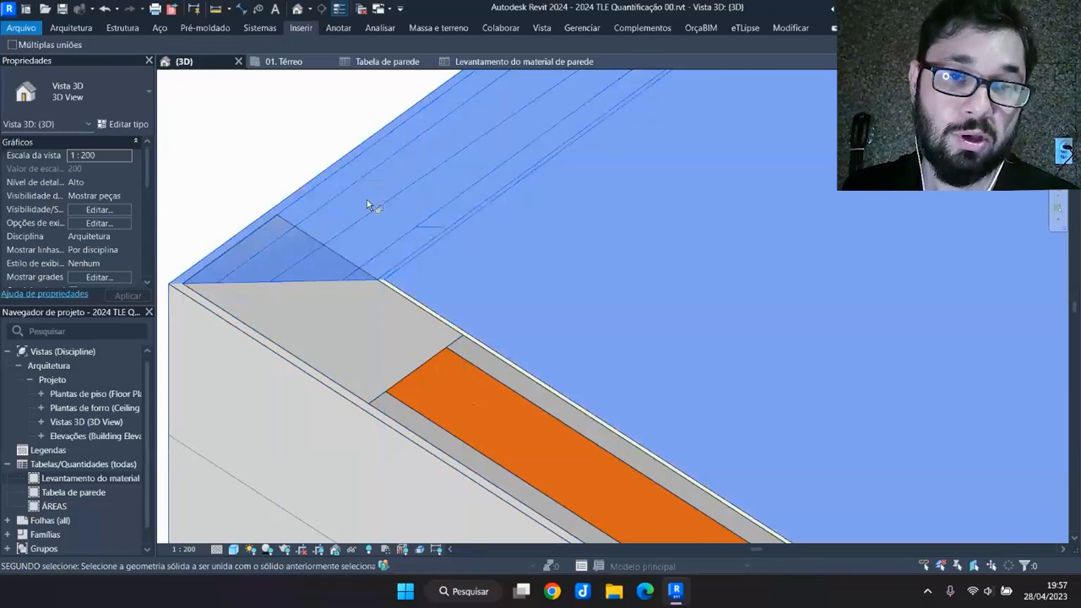
{"action": "scroll", "coordinate": [366, 199], "scroll_direction": "down", "scroll_amount": 1}
{"action": "left_click", "coordinate": [354, 216]}
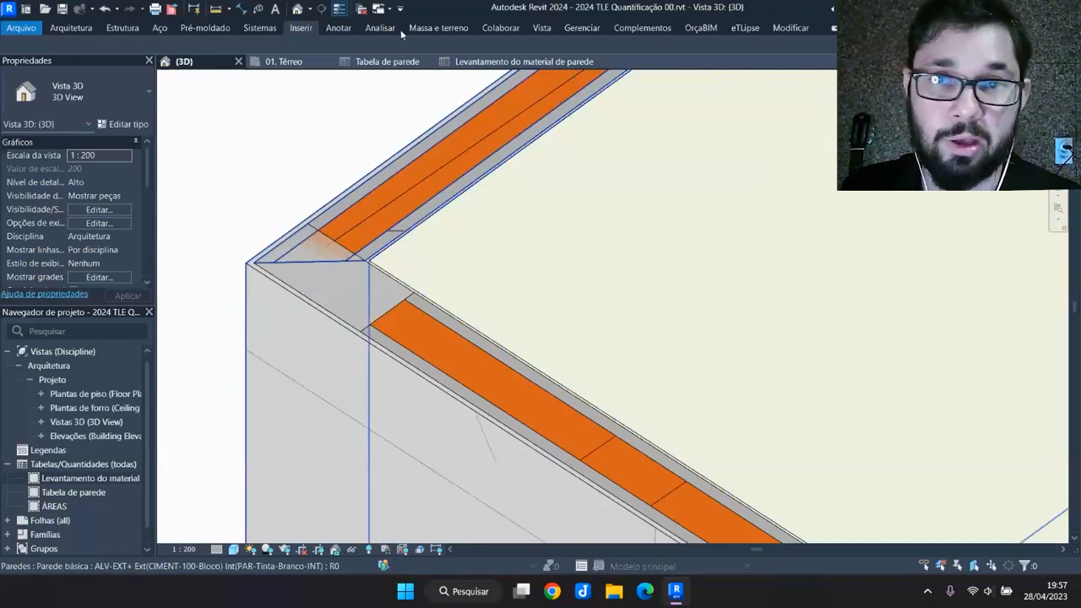
With multiple joins enabled, try to join the corner element with the column at the long wall's first partition junction
{"action": "left_click", "coordinate": [788, 29]}
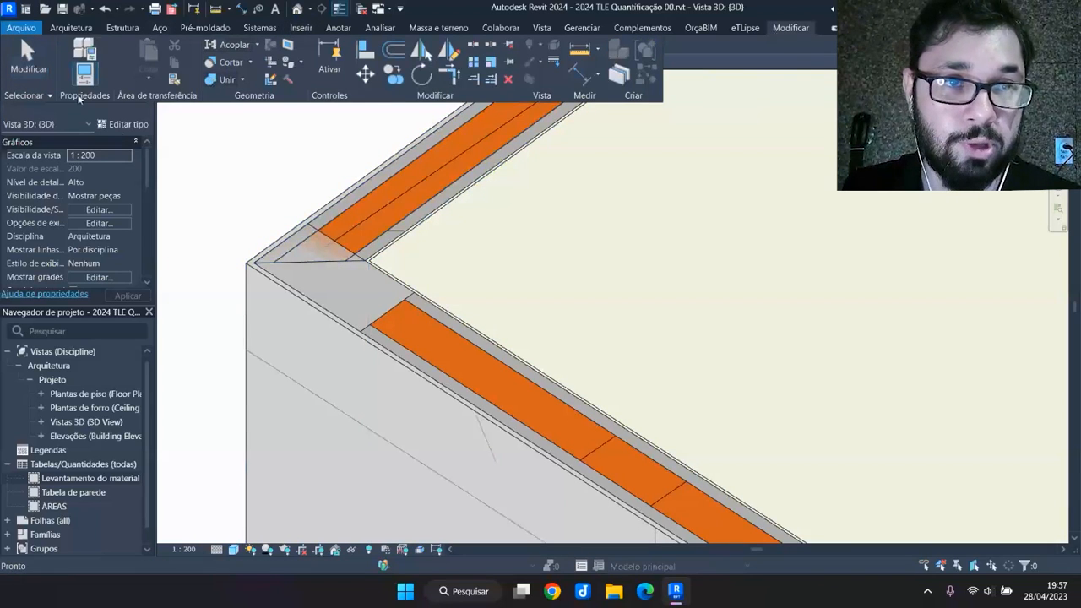
{"action": "left_click", "coordinate": [221, 80]}
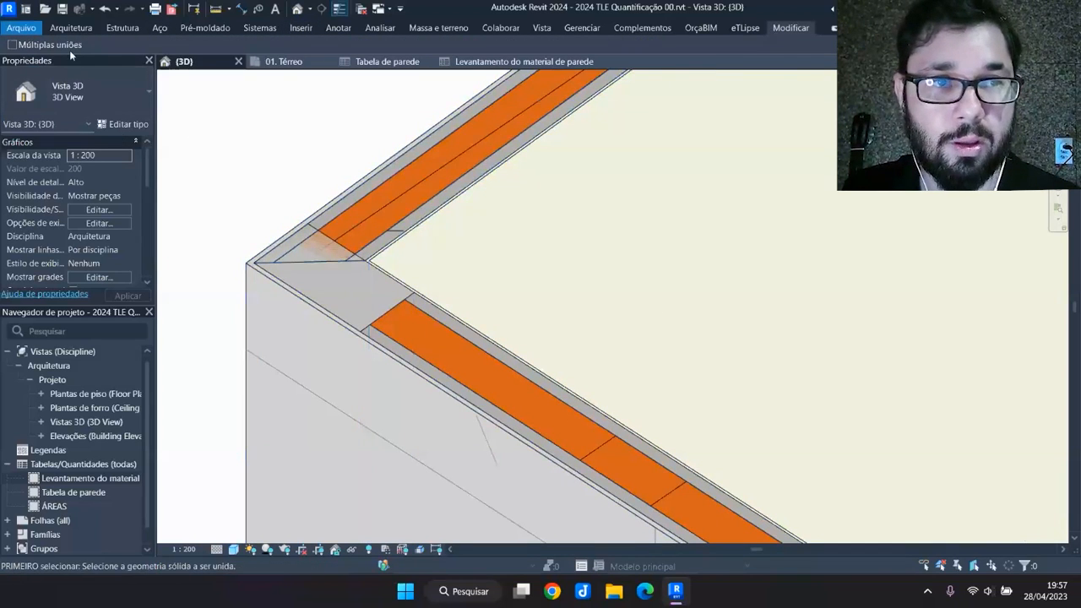
{"action": "left_click", "coordinate": [354, 262]}
{"action": "scroll", "coordinate": [363, 237], "scroll_direction": "down", "scroll_amount": 5}
{"action": "middle_click_drag", "start_coordinate": [404, 283], "coordinate": [427, 372]}
{"action": "scroll", "coordinate": [427, 372], "scroll_direction": "up", "scroll_amount": 1}
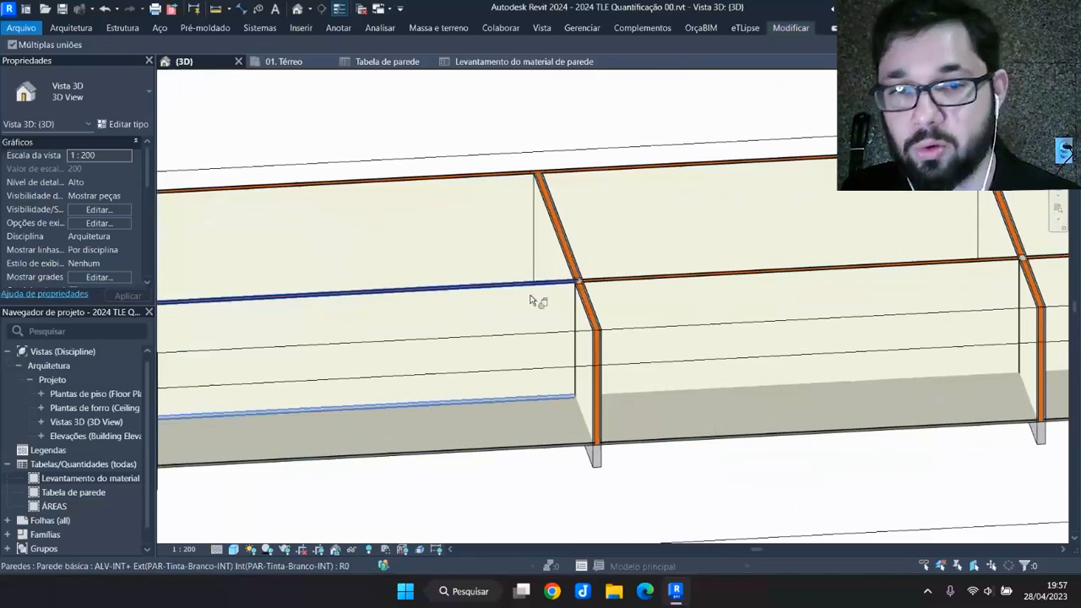
{"action": "scroll", "coordinate": [871, 308], "scroll_direction": "up", "scroll_amount": 1}
{"action": "middle_click_drag", "start_coordinate": [871, 307], "coordinate": [532, 350]}
{"action": "scroll", "coordinate": [523, 344], "scroll_direction": "down", "scroll_amount": 1}
{"action": "scroll", "coordinate": [479, 311], "scroll_direction": "down", "scroll_amount": 1}
{"action": "middle_click_drag", "start_coordinate": [484, 316], "coordinate": [433, 374], "text": "shift"}
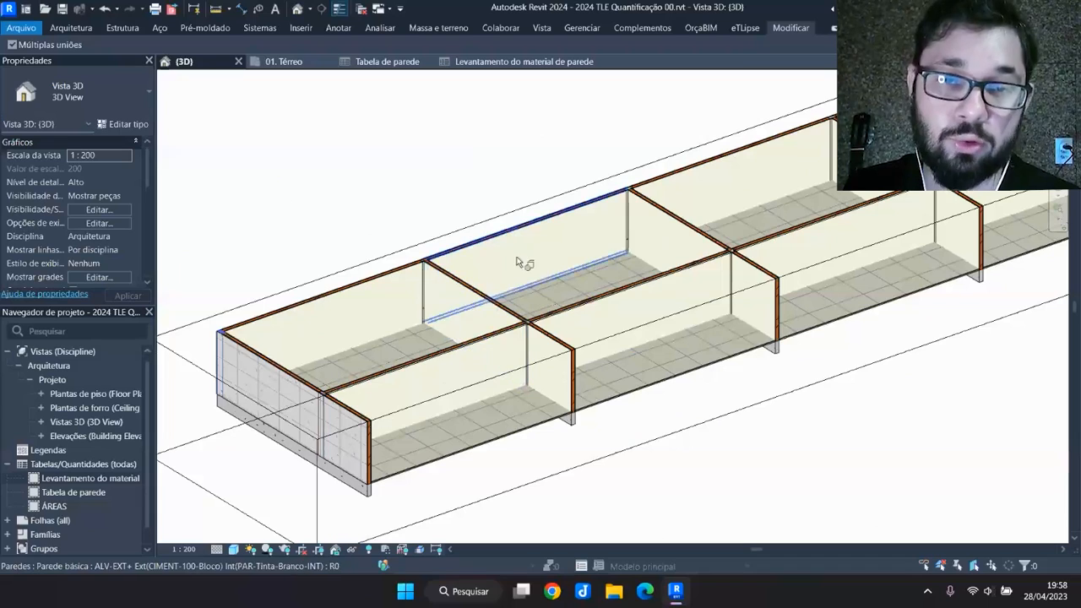
{"action": "scroll", "coordinate": [423, 276], "scroll_direction": "up", "scroll_amount": 4}
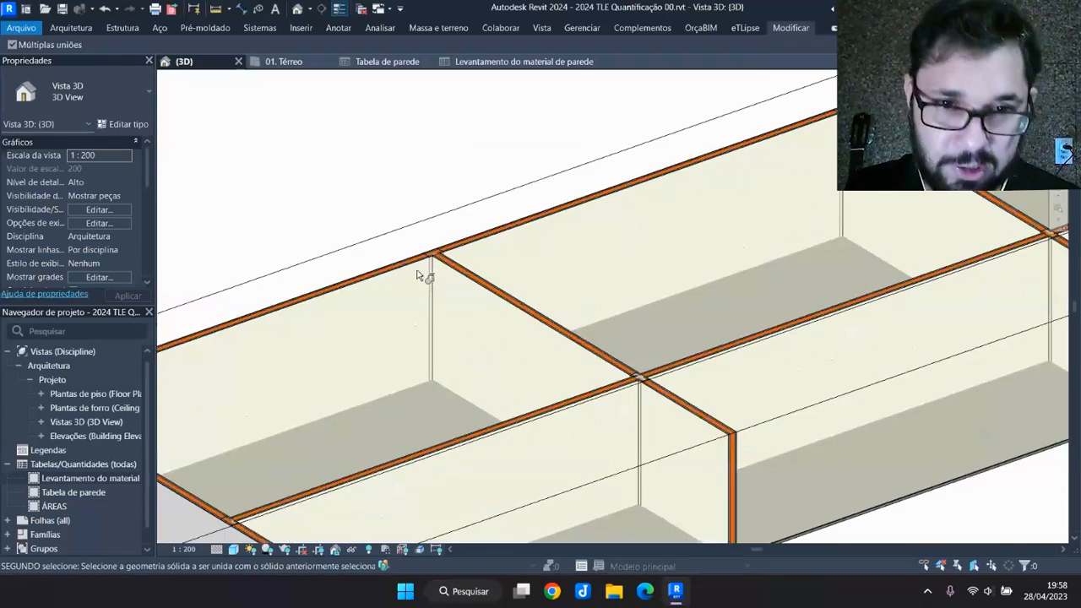
{"action": "scroll", "coordinate": [463, 239], "scroll_direction": "up", "scroll_amount": 3}
{"action": "left_click", "coordinate": [450, 246]}
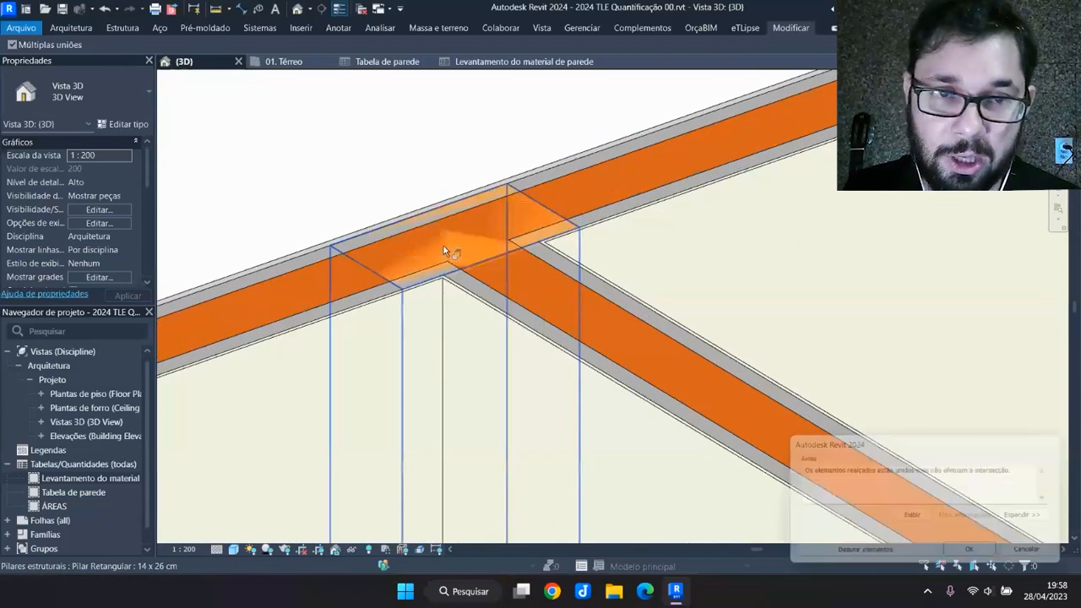
{"action": "left_click", "coordinate": [1039, 559]}
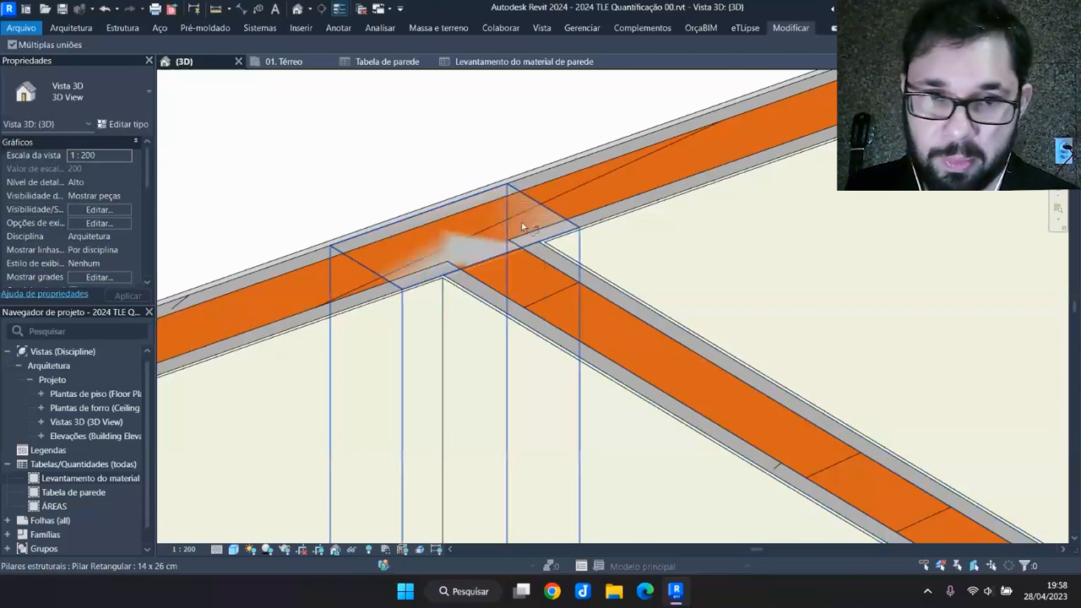
Join the 14 x 26 cm column at the partition junction with the long exterior wall and the interior partition wall
{"action": "left_click", "coordinate": [561, 201]}
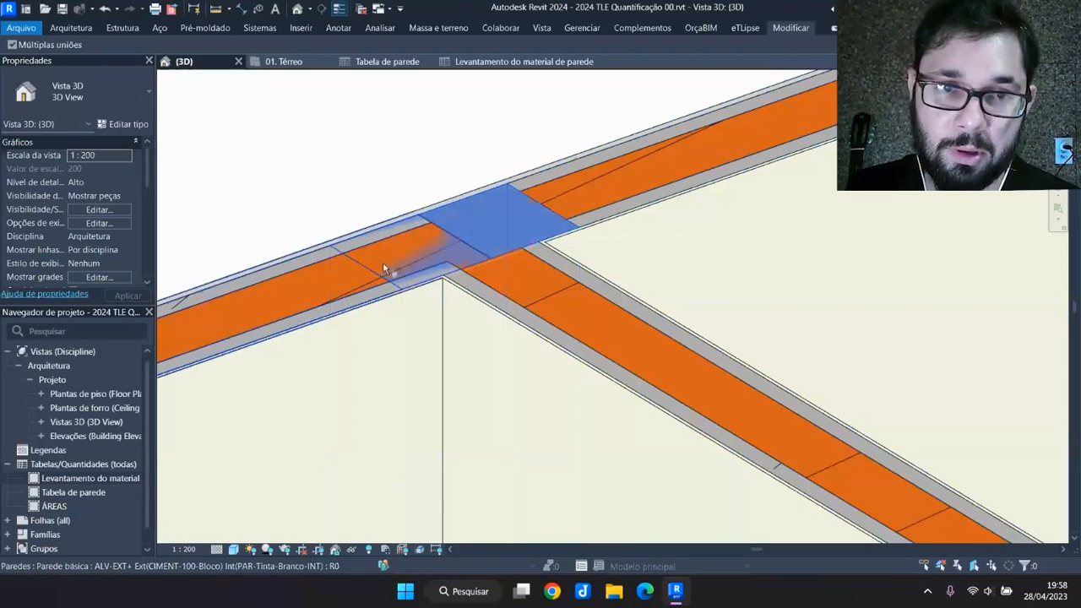
{"action": "left_click", "coordinate": [518, 268]}
{"action": "scroll", "coordinate": [496, 295], "scroll_direction": "down", "scroll_amount": 2}
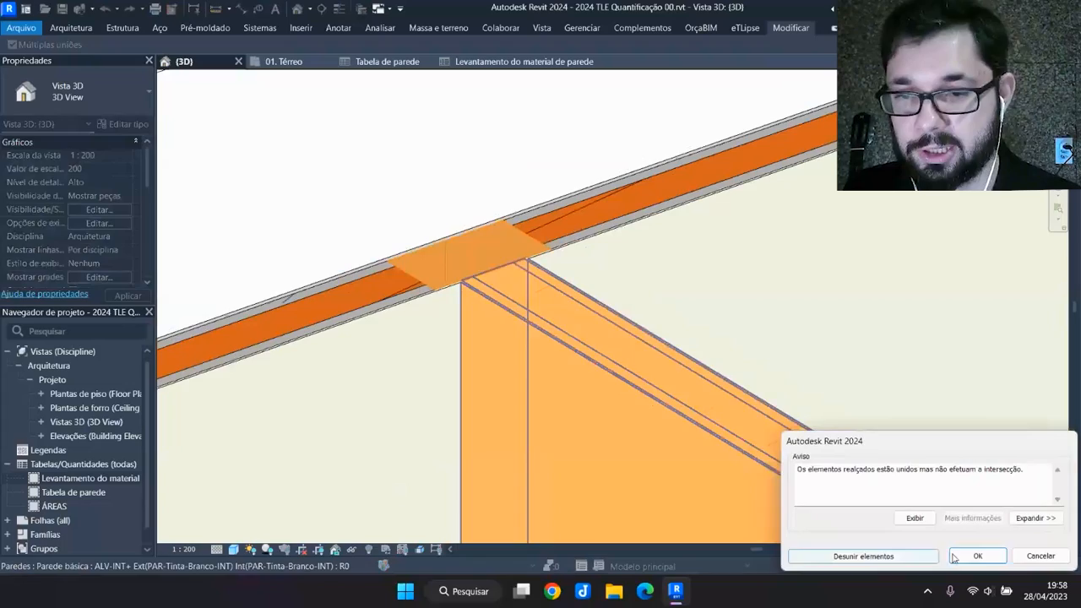
{"action": "left_click", "coordinate": [973, 556]}
{"action": "key", "text": "Escape"}
Undo the last five commands, covering all the geometry joins and the lowering of the section box's top face
{"action": "scroll", "coordinate": [472, 244], "scroll_direction": "down", "scroll_amount": 5}
{"action": "middle_click_drag", "start_coordinate": [480, 244], "coordinate": [475, 195], "text": "shift"}
{"action": "scroll", "coordinate": [488, 239], "scroll_direction": "down", "scroll_amount": 1}
{"action": "scroll", "coordinate": [498, 239], "scroll_direction": "down", "scroll_amount": 6}
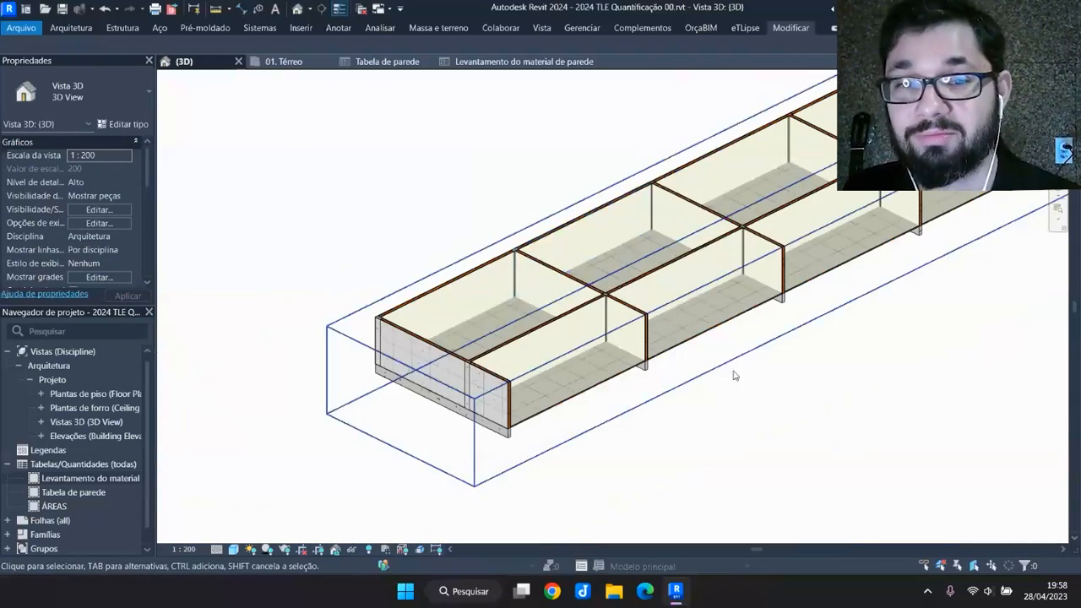
{"action": "scroll", "coordinate": [490, 253], "scroll_direction": "up", "scroll_amount": 6}
{"action": "scroll", "coordinate": [512, 266], "scroll_direction": "down", "scroll_amount": 5}
{"action": "scroll", "coordinate": [483, 295], "scroll_direction": "up", "scroll_amount": 4}
{"action": "left_click", "coordinate": [118, 9]}
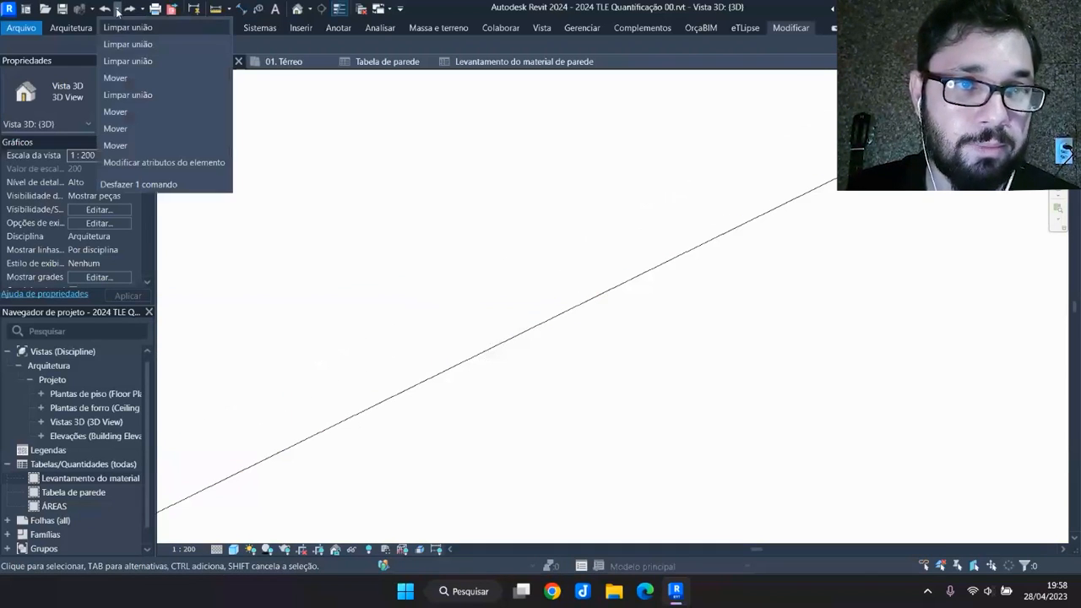
{"action": "left_click", "coordinate": [137, 95]}
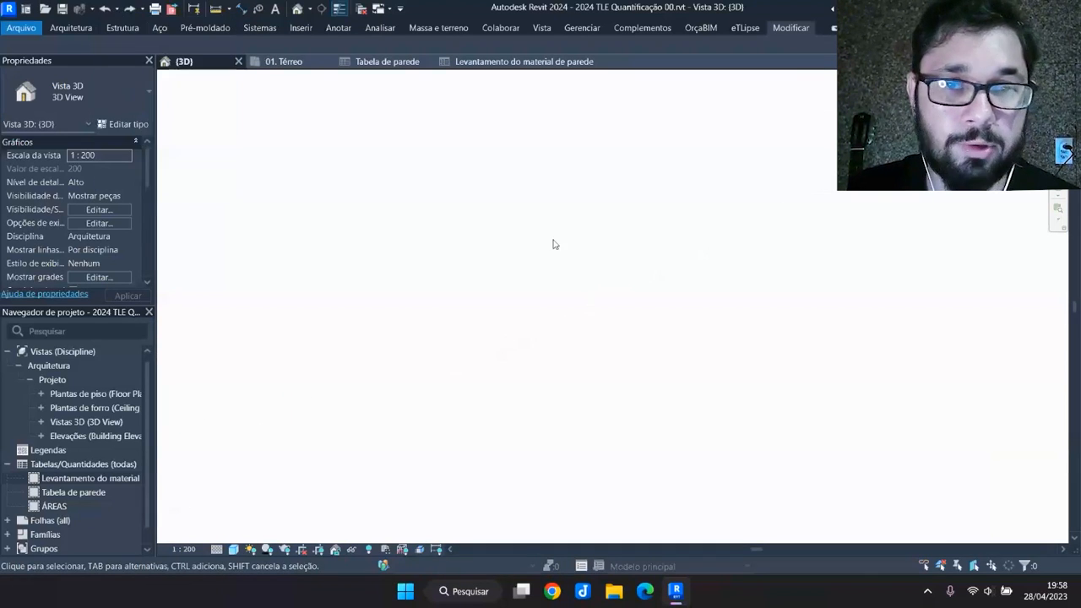
Examine the end wall and its cut corner beneath the roof slab in the 3D view
{"action": "scroll", "coordinate": [461, 312], "scroll_direction": "down", "scroll_amount": 4}
{"action": "scroll", "coordinate": [540, 396], "scroll_direction": "up", "scroll_amount": 6}
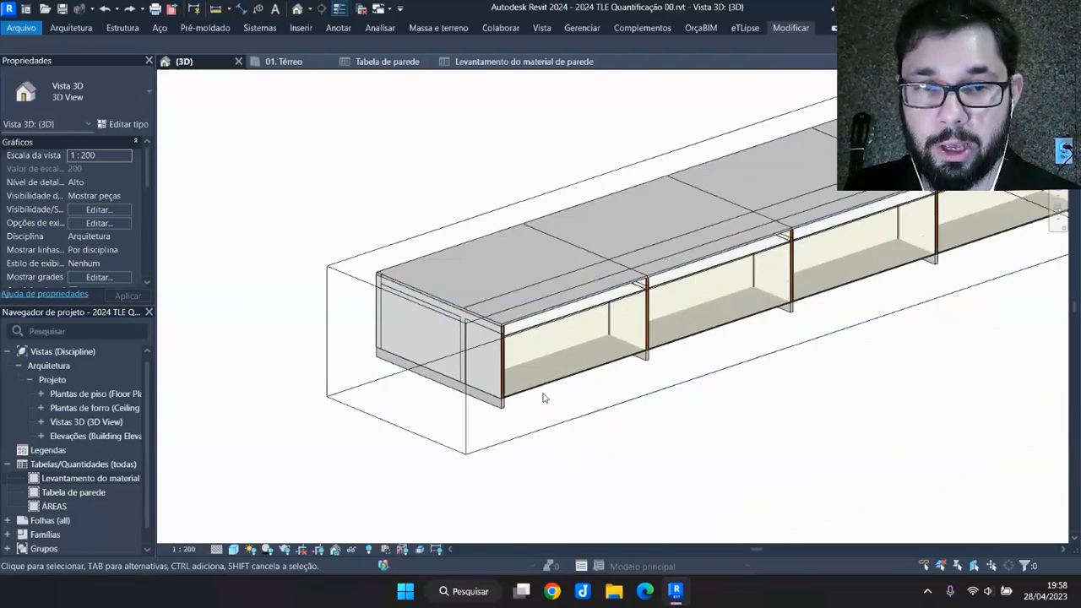
{"action": "scroll", "coordinate": [501, 332], "scroll_direction": "up", "scroll_amount": 2}
{"action": "middle_click_drag", "start_coordinate": [512, 318], "coordinate": [760, 298]}
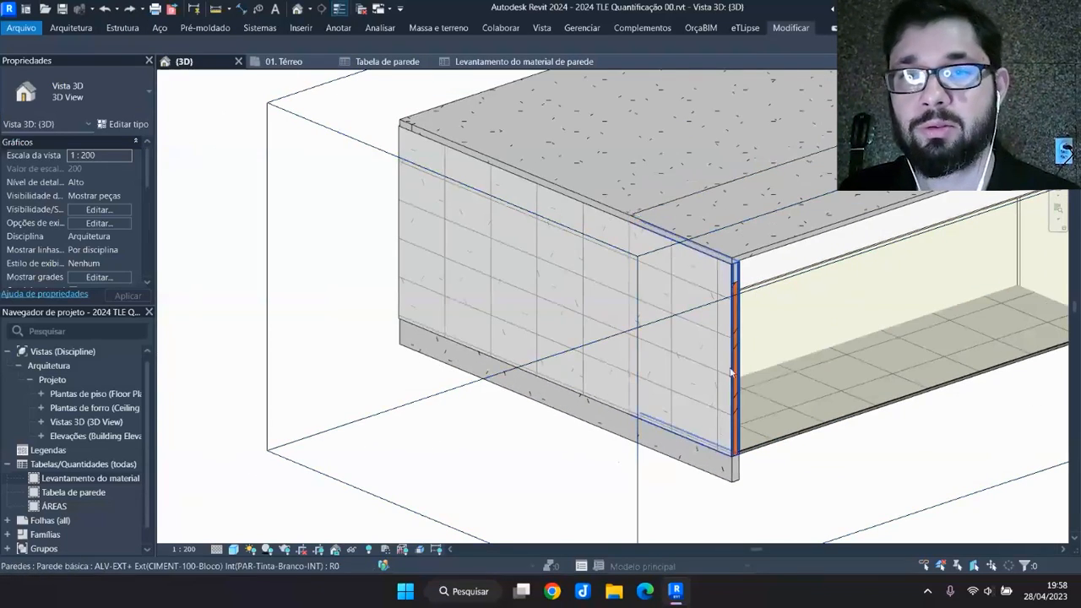
{"action": "middle_click_drag", "start_coordinate": [778, 253], "coordinate": [888, 214]}
{"action": "scroll", "coordinate": [831, 228], "scroll_direction": "up", "scroll_amount": 1}
{"action": "scroll", "coordinate": [832, 232], "scroll_direction": "up", "scroll_amount": 1}
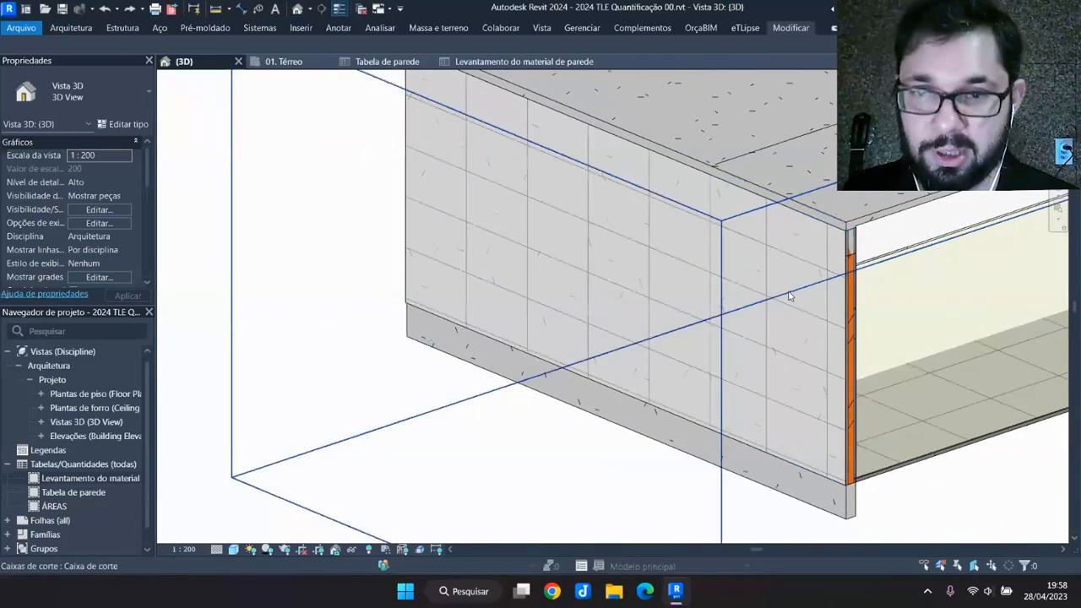
{"action": "middle_click_drag", "start_coordinate": [788, 296], "coordinate": [821, 283]}
Open the TL Solids interaction tool and collect all elements of the Pilares estruturais category
{"action": "left_click", "coordinate": [733, 31]}
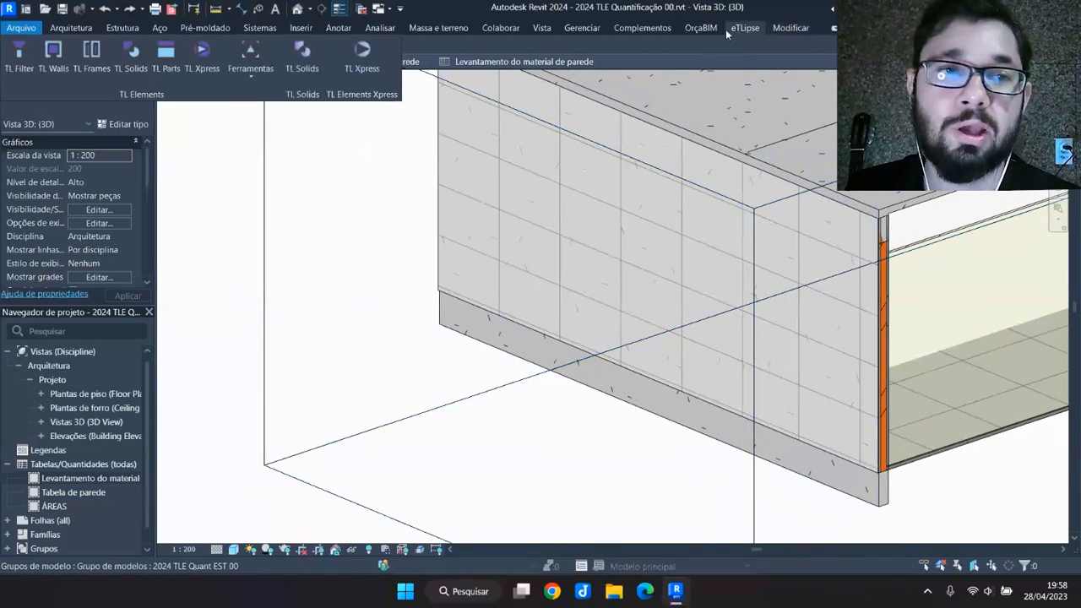
{"action": "left_click", "coordinate": [130, 69]}
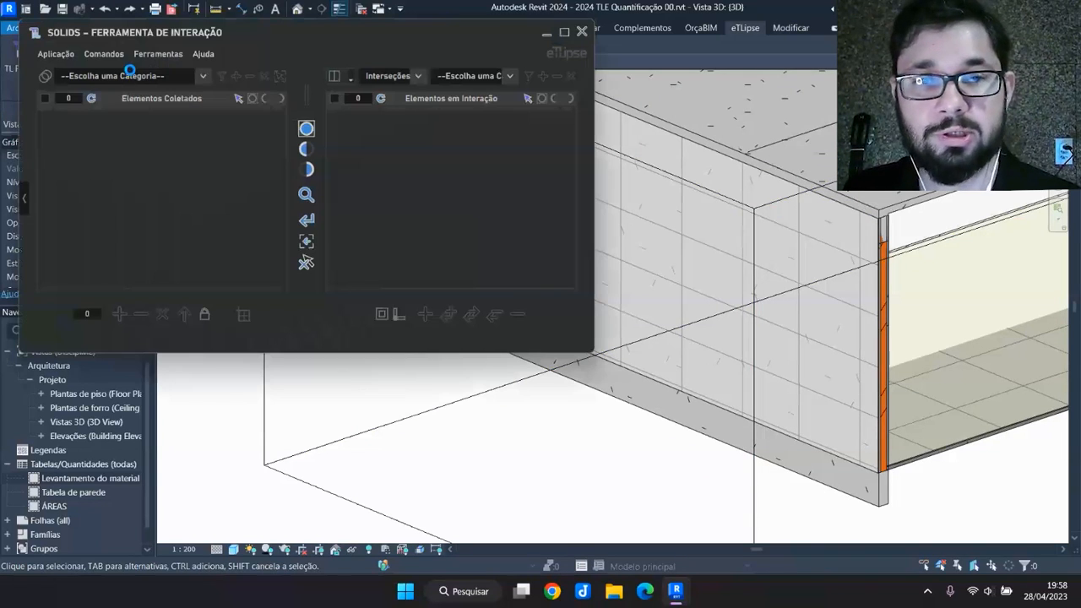
{"action": "left_click", "coordinate": [151, 76]}
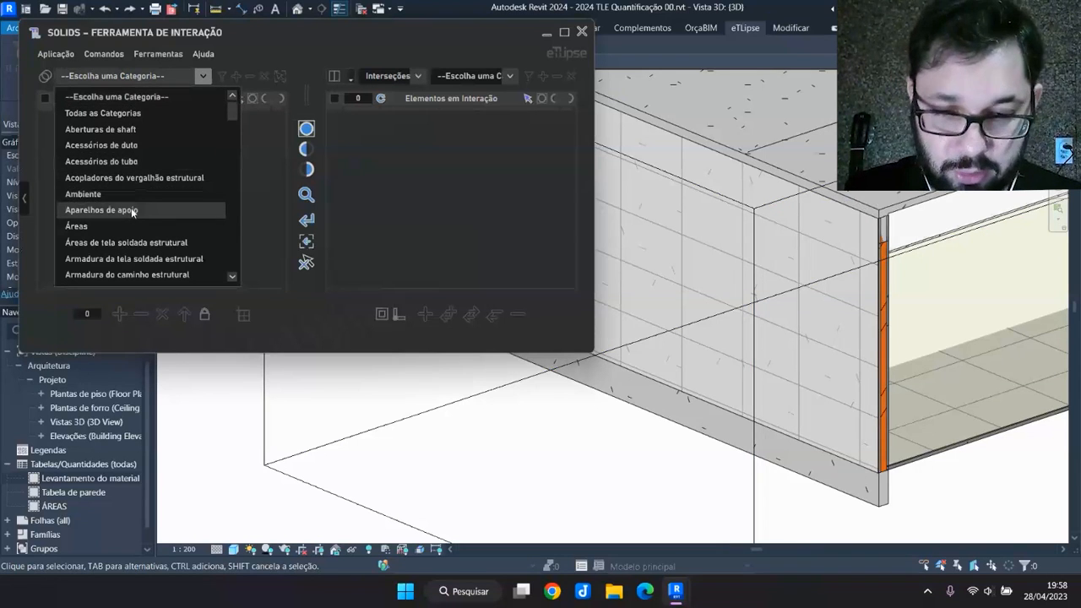
{"action": "type", "text": "pi"}
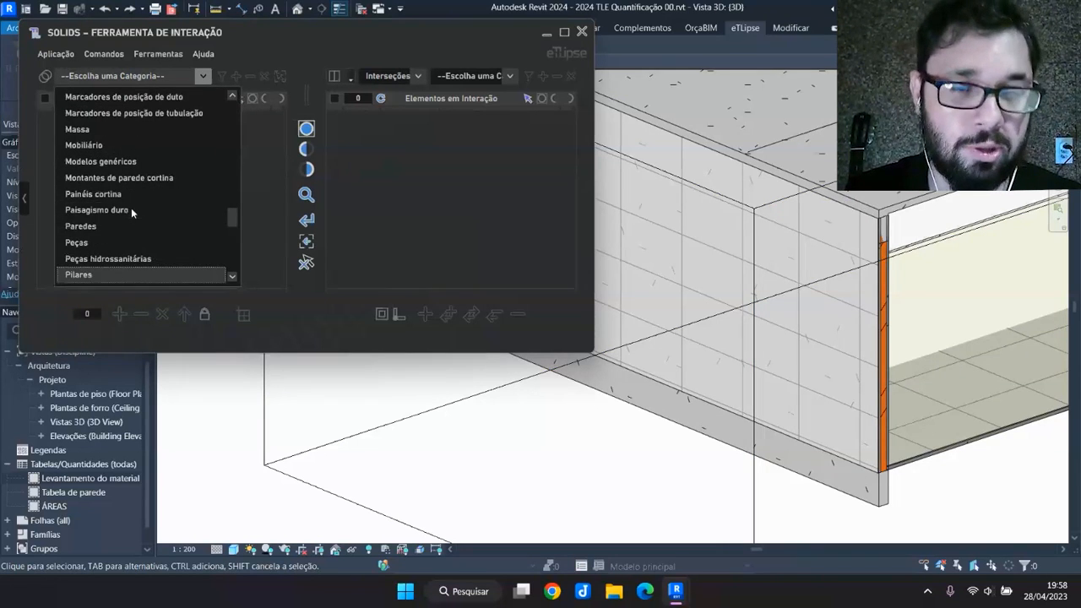
{"action": "key", "text": "Down"}
{"action": "key", "text": "Return"}
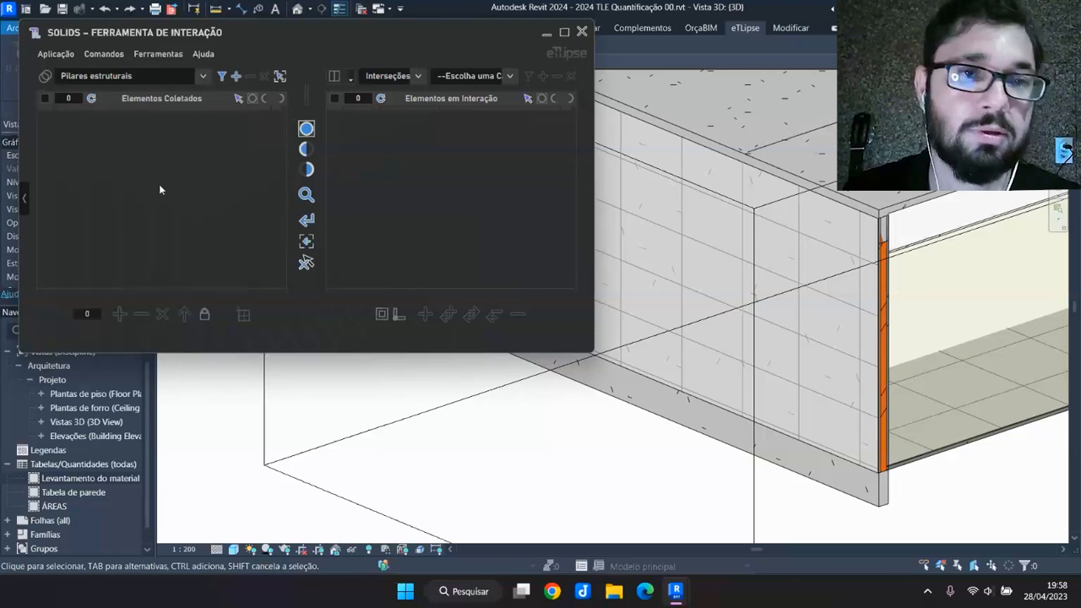
{"action": "left_click", "coordinate": [223, 78]}
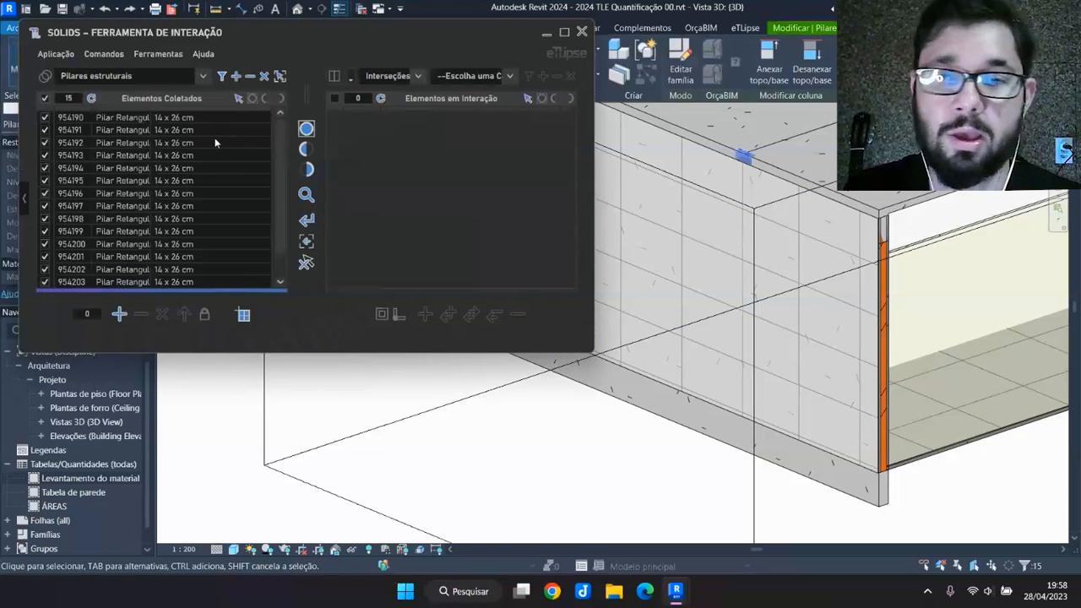
Add all elements of the Quadro estrutural category to the collected elements
{"action": "left_click", "coordinate": [136, 76]}
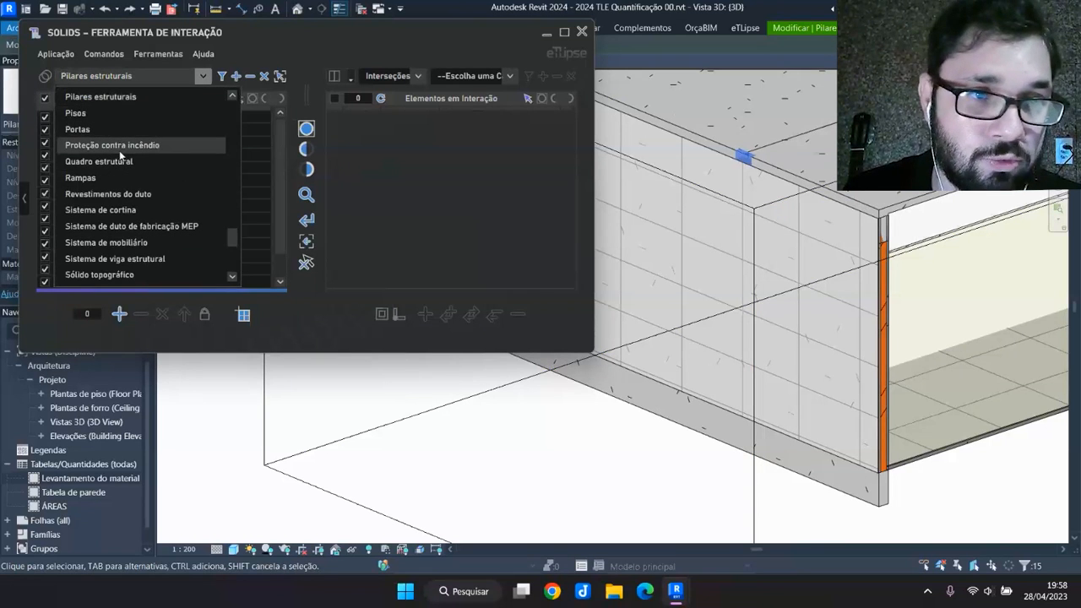
{"action": "left_click", "coordinate": [118, 160]}
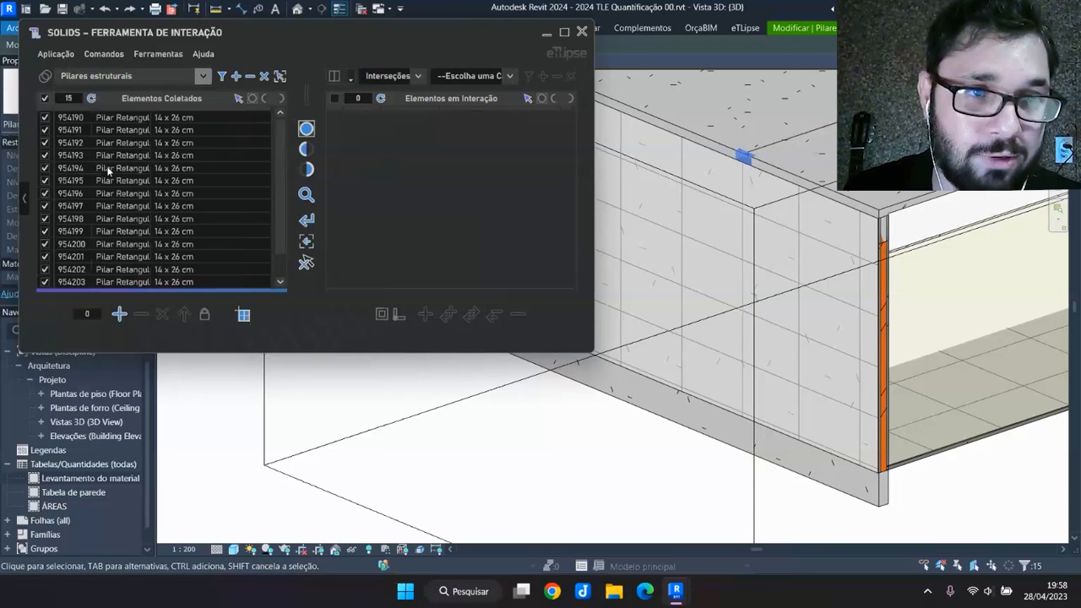
{"action": "left_click", "coordinate": [237, 78]}
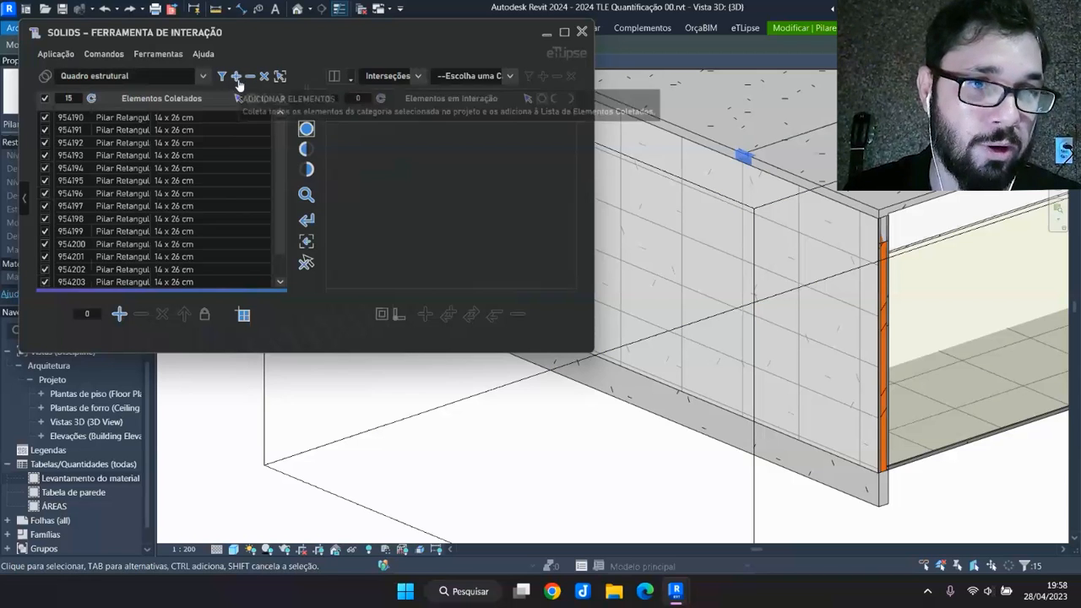
{"action": "left_click_drag", "start_coordinate": [283, 150], "coordinate": [274, 245]}
{"action": "scroll", "coordinate": [557, 380], "scroll_direction": "down", "scroll_amount": 5}
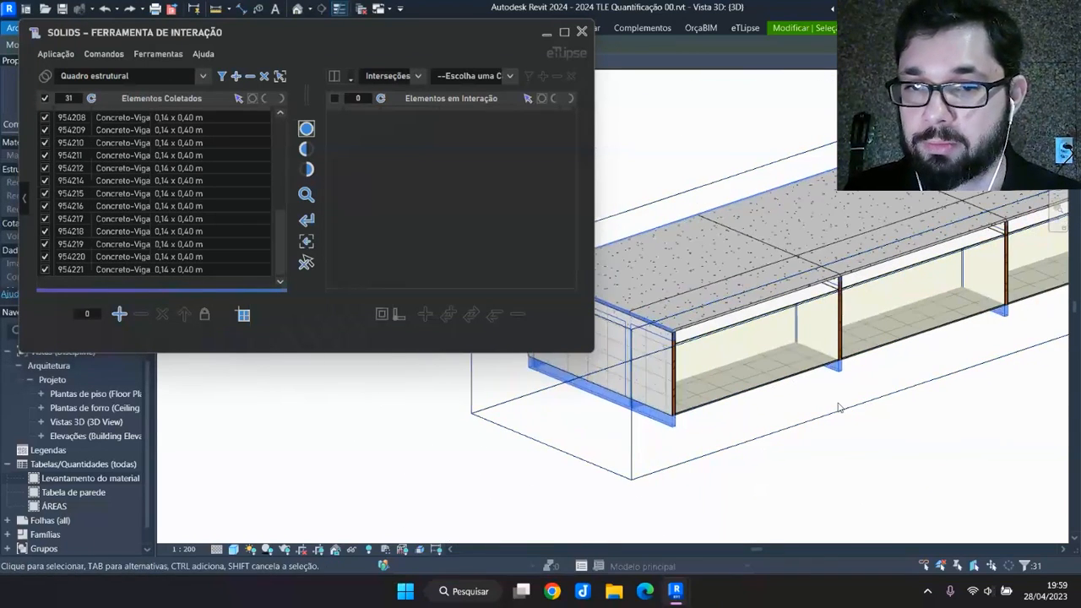
Add all elements of the Pisos category to the collected elements and review the list against the model
{"action": "left_click", "coordinate": [131, 76]}
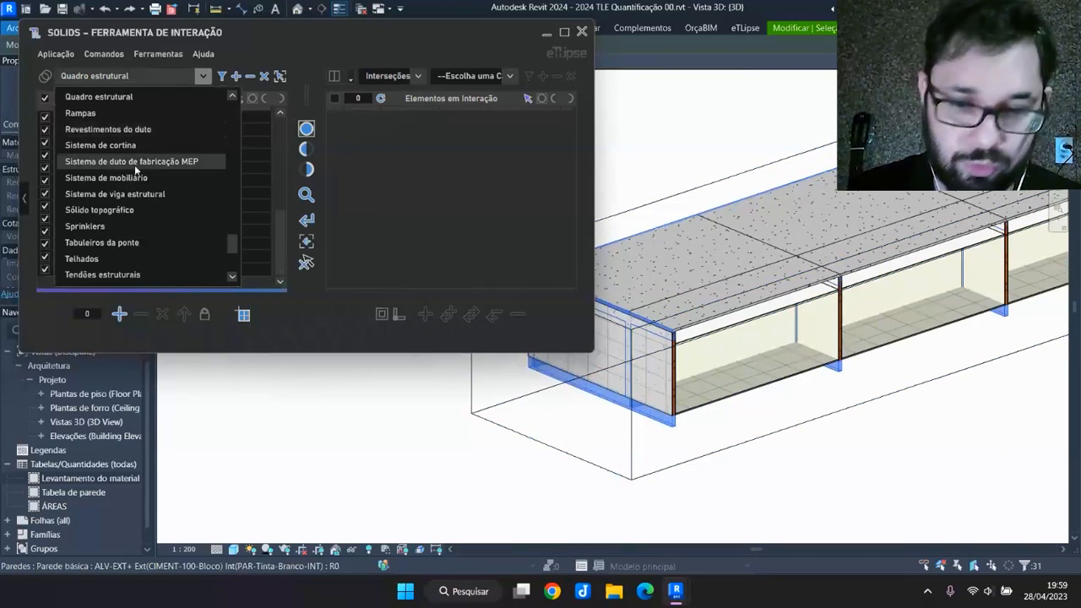
{"action": "scroll", "coordinate": [134, 165], "scroll_direction": "up", "scroll_amount": 3}
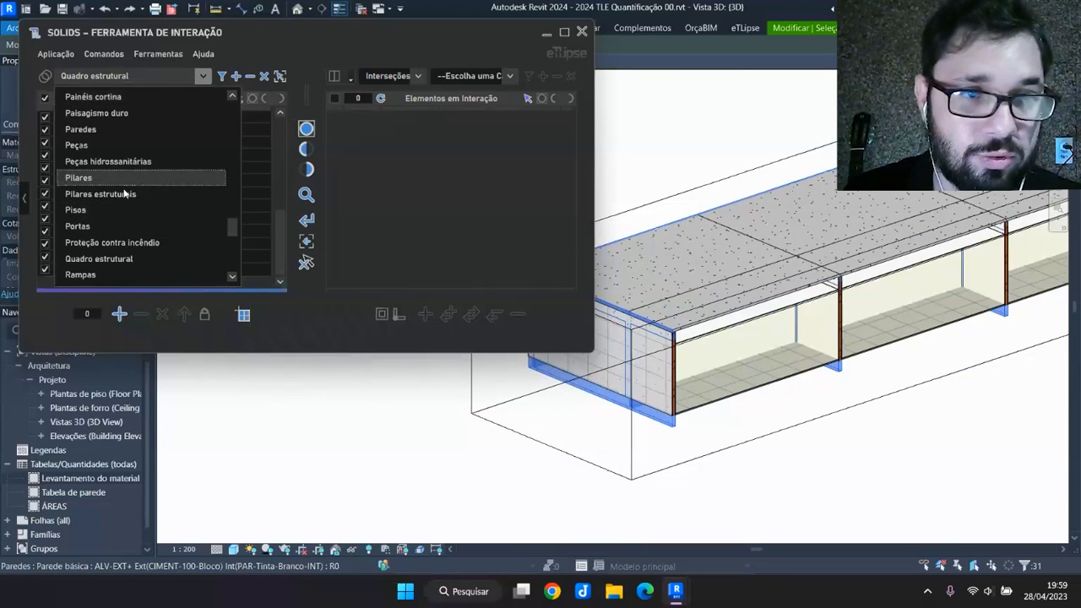
{"action": "left_click", "coordinate": [125, 198]}
{"action": "left_click", "coordinate": [236, 76]}
{"action": "left_click_drag", "start_coordinate": [278, 161], "coordinate": [283, 264]}
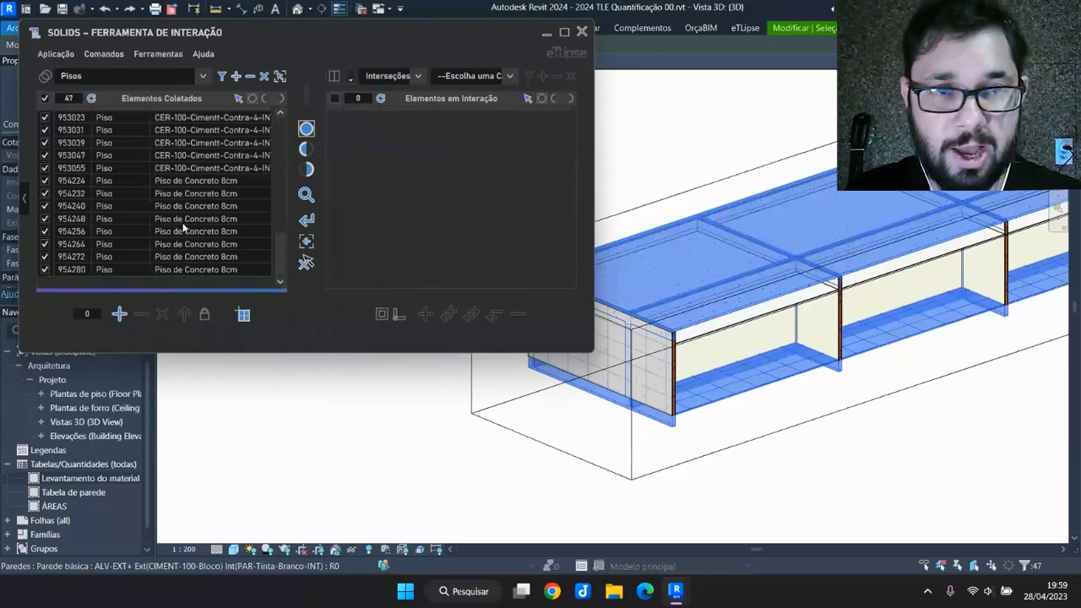
{"action": "scroll", "coordinate": [184, 228], "scroll_direction": "up", "scroll_amount": 2}
{"action": "scroll", "coordinate": [900, 333], "scroll_direction": "down", "scroll_amount": 3}
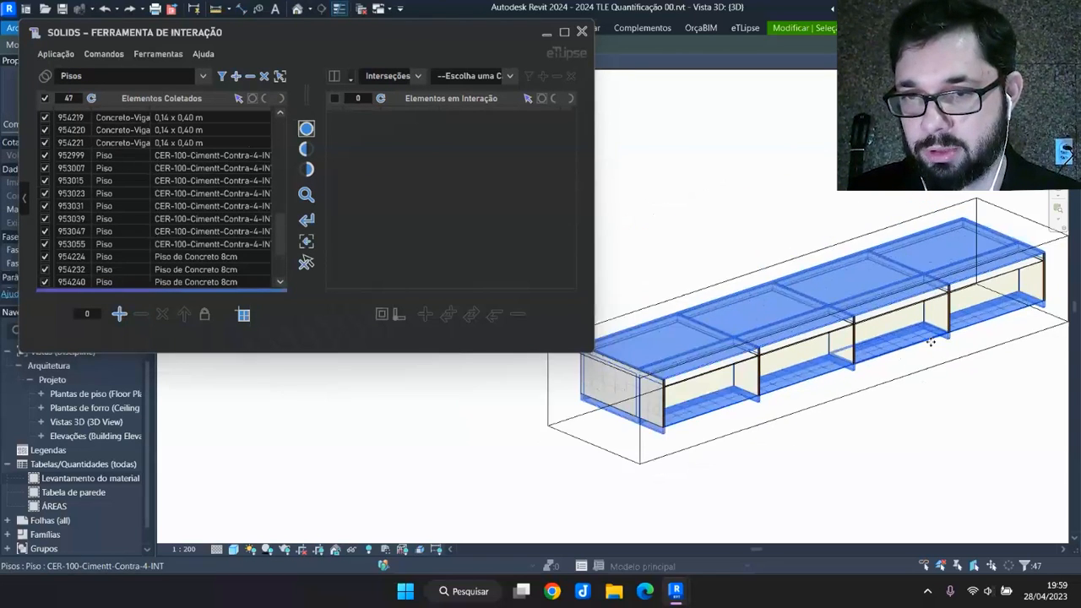
{"action": "middle_click_drag", "start_coordinate": [1013, 312], "coordinate": [972, 309]}
{"action": "scroll", "coordinate": [961, 315], "scroll_direction": "up", "scroll_amount": 2}
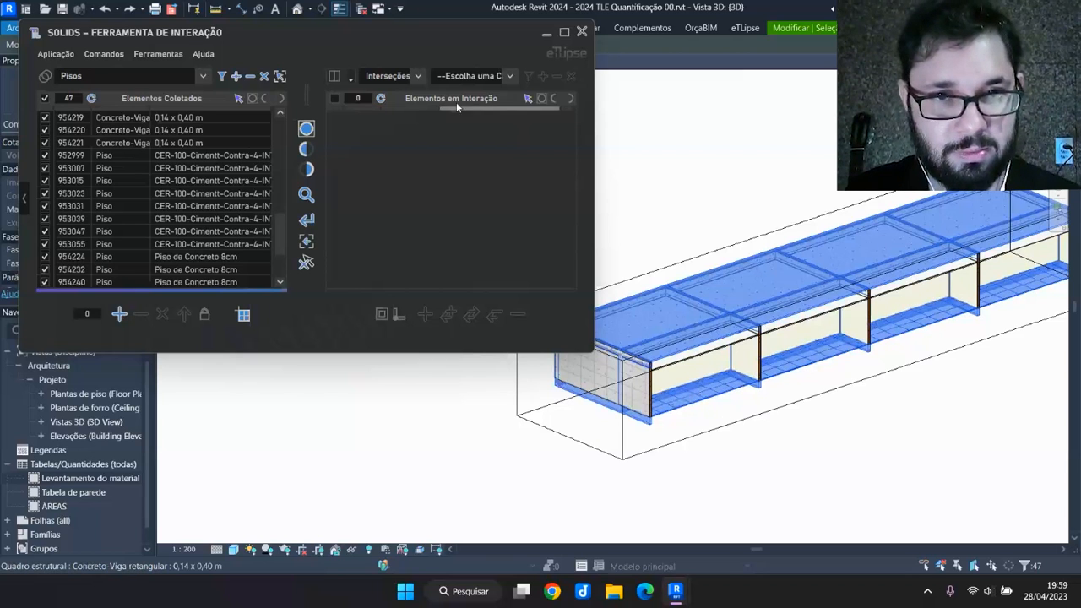
Find the Paredes elements that interact with the collected columns, beams and floors, using the Interseções criterion
{"action": "left_click", "coordinate": [403, 78]}
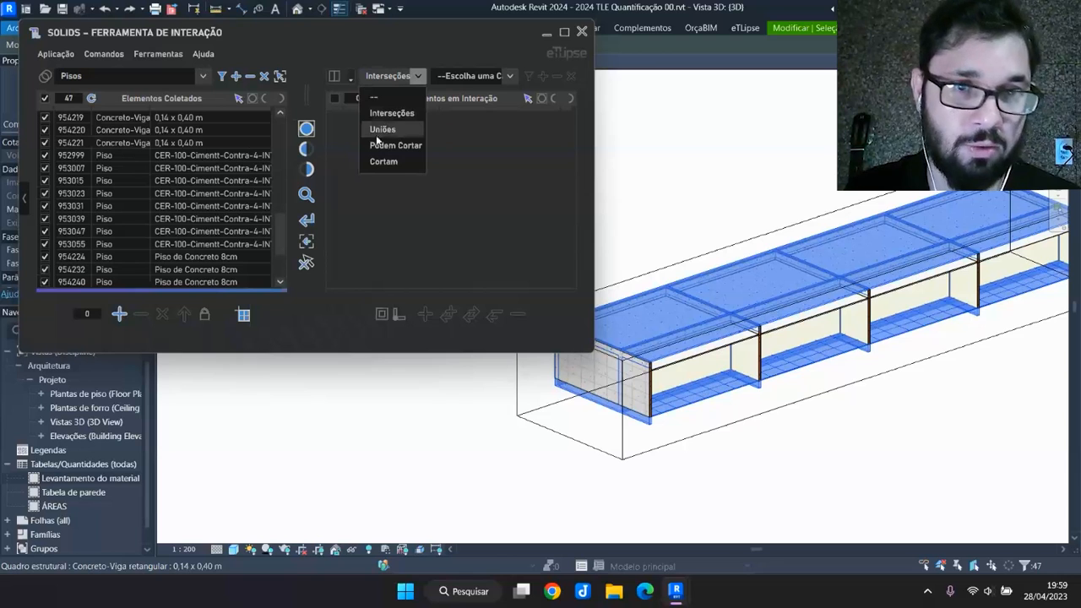
{"action": "left_click", "coordinate": [395, 113]}
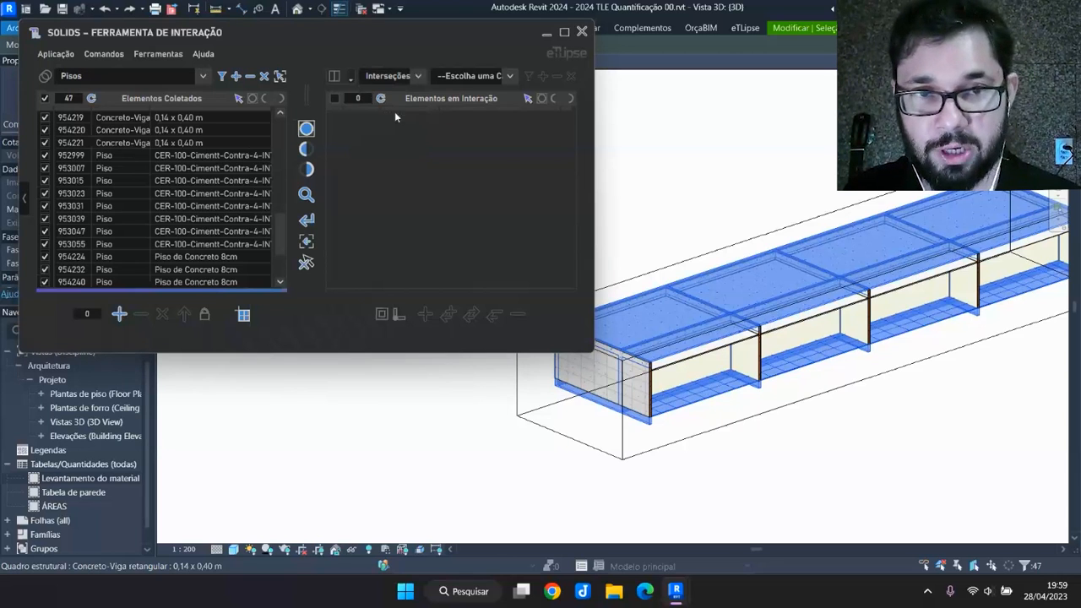
{"action": "left_click", "coordinate": [479, 78]}
{"action": "scroll", "coordinate": [444, 169], "scroll_direction": "down", "scroll_amount": 10}
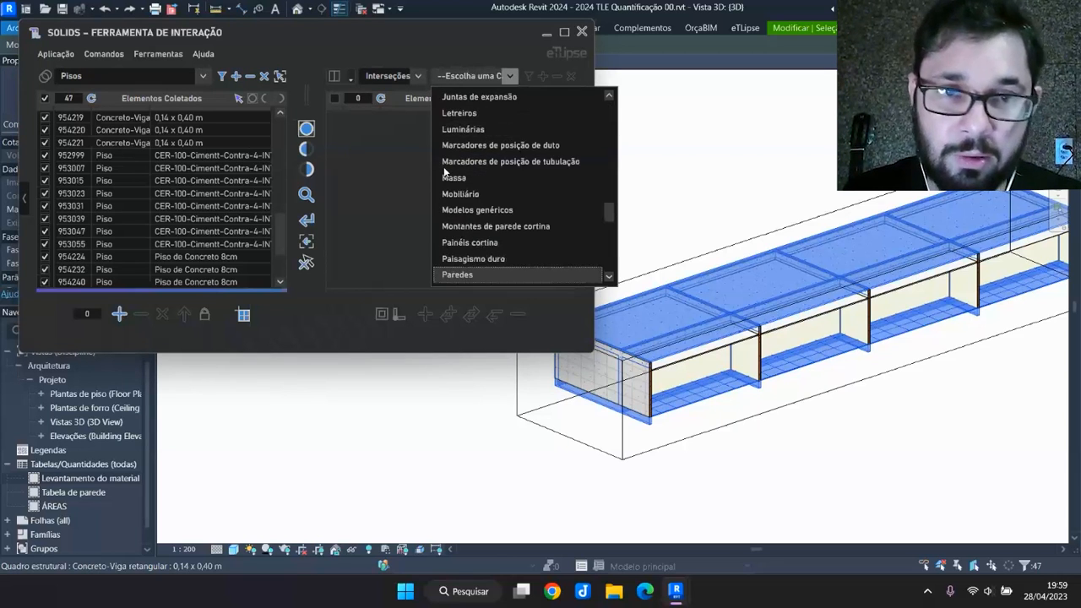
{"action": "left_click", "coordinate": [444, 167]}
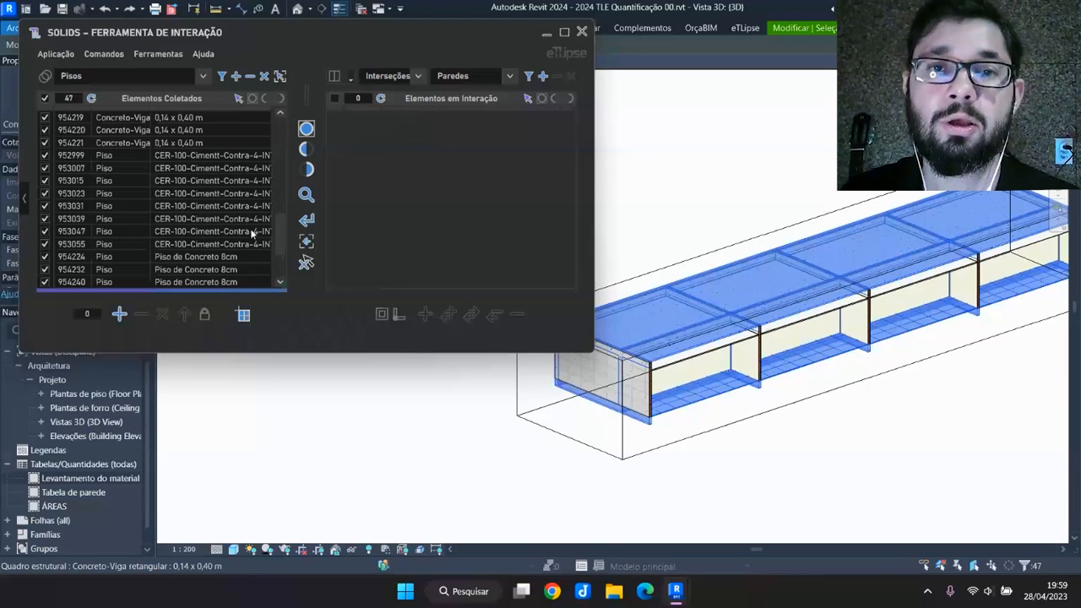
{"action": "left_click", "coordinate": [528, 76]}
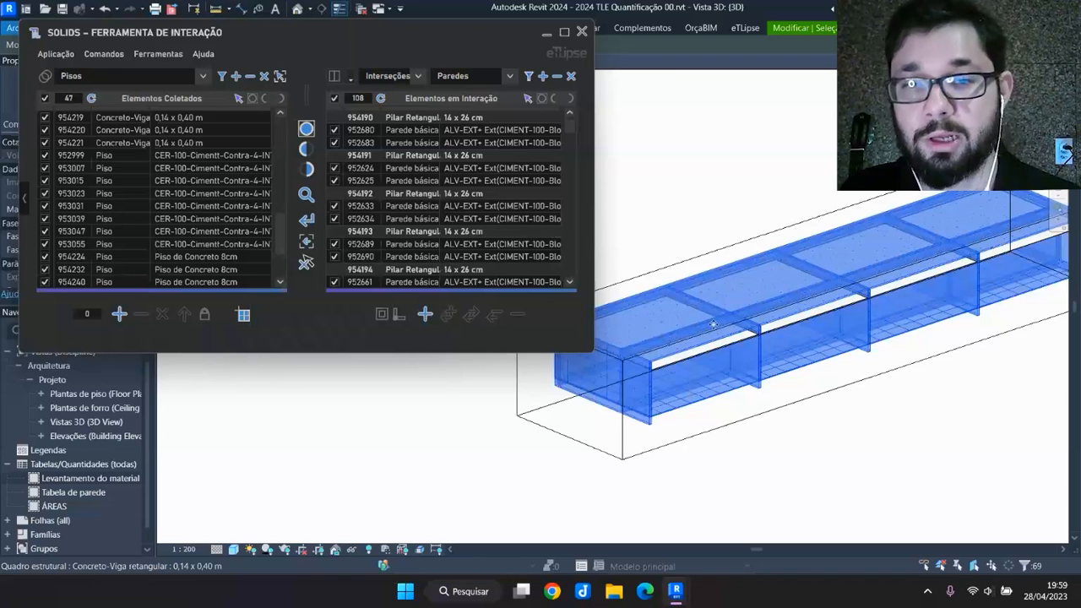
Join the collected columns, beams and floors with all the intersecting walls, and minimize the tool window
{"action": "scroll", "coordinate": [870, 320], "scroll_direction": "up", "scroll_amount": 3}
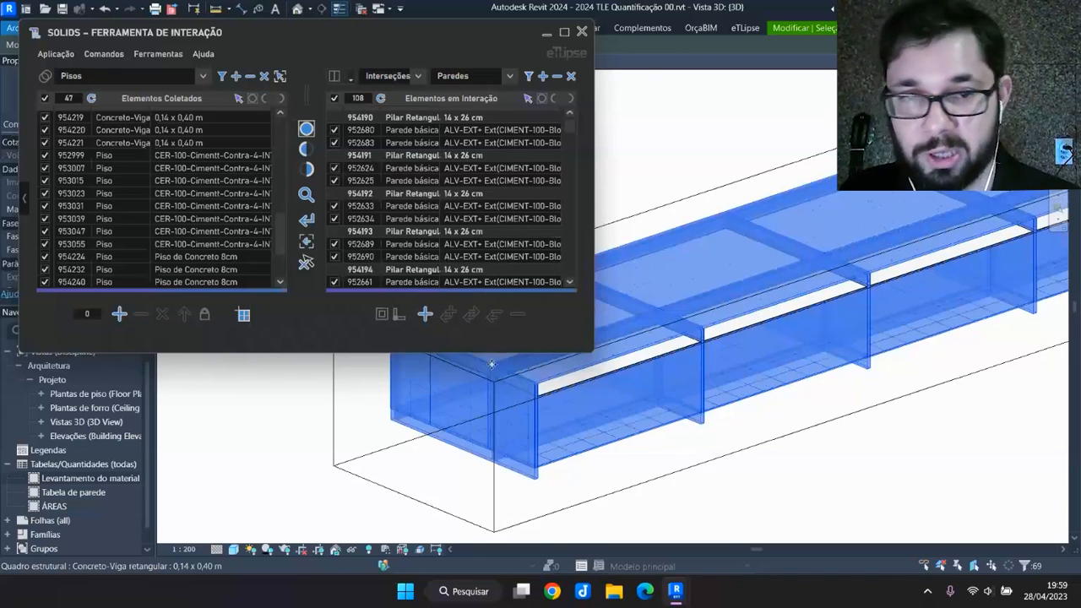
{"action": "left_click", "coordinate": [424, 314]}
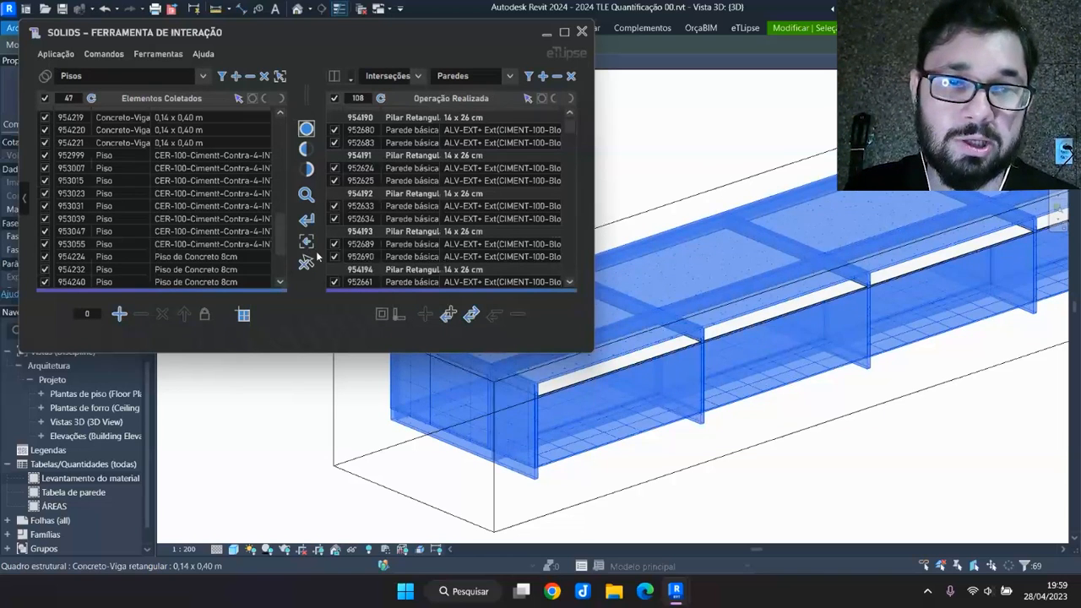
{"action": "left_click", "coordinate": [546, 39]}
Examine the joints between walls, beams and roof slab at the end corner and along the building
{"action": "scroll", "coordinate": [512, 414], "scroll_direction": "up", "scroll_amount": 8}
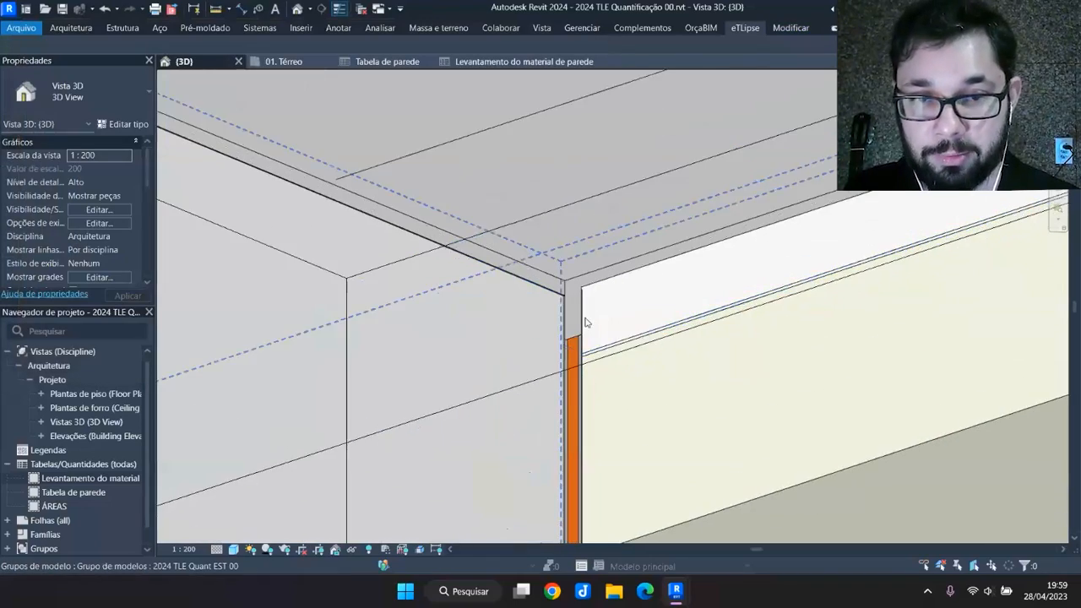
{"action": "scroll", "coordinate": [569, 327], "scroll_direction": "down", "scroll_amount": 1}
{"action": "middle_click_drag", "start_coordinate": [783, 297], "coordinate": [507, 376]}
{"action": "middle_click_drag", "start_coordinate": [759, 268], "coordinate": [554, 323]}
{"action": "scroll", "coordinate": [683, 301], "scroll_direction": "down", "scroll_amount": 1}
{"action": "scroll", "coordinate": [681, 298], "scroll_direction": "down", "scroll_amount": 5}
{"action": "middle_click_drag", "start_coordinate": [898, 322], "coordinate": [697, 339]}
{"action": "scroll", "coordinate": [728, 236], "scroll_direction": "up", "scroll_amount": 5}
{"action": "scroll", "coordinate": [729, 237], "scroll_direction": "down", "scroll_amount": 3}
{"action": "middle_click_drag", "start_coordinate": [345, 530], "coordinate": [758, 321]}
Examine the joint between the end wall's layers and the CER-100-Cimentt-Contra-4-INT floor at the wall's base
{"action": "scroll", "coordinate": [483, 361], "scroll_direction": "up", "scroll_amount": 13}
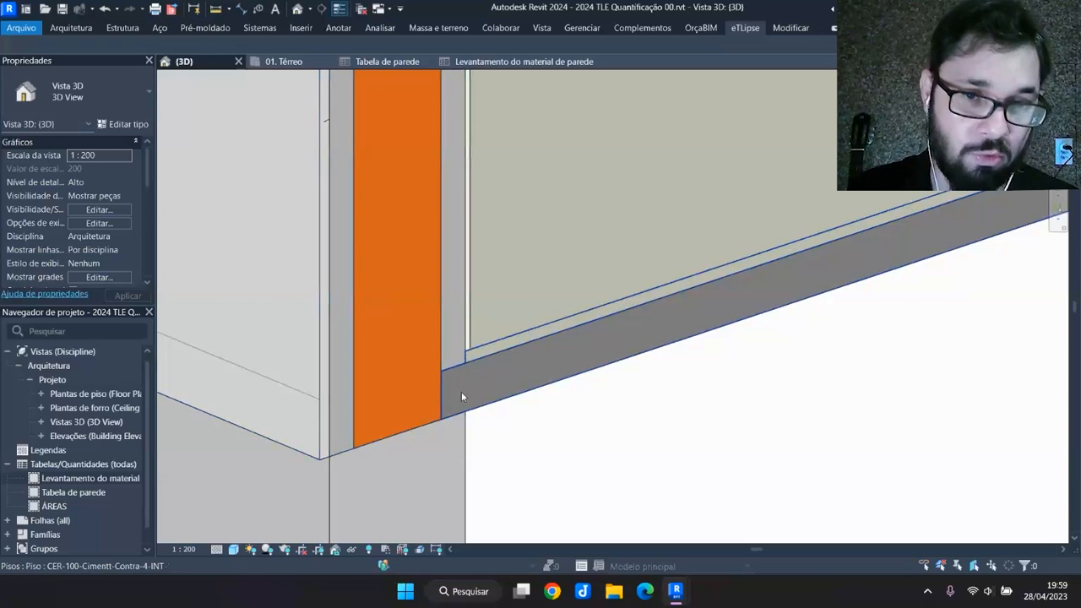
{"action": "scroll", "coordinate": [504, 352], "scroll_direction": "up", "scroll_amount": 4}
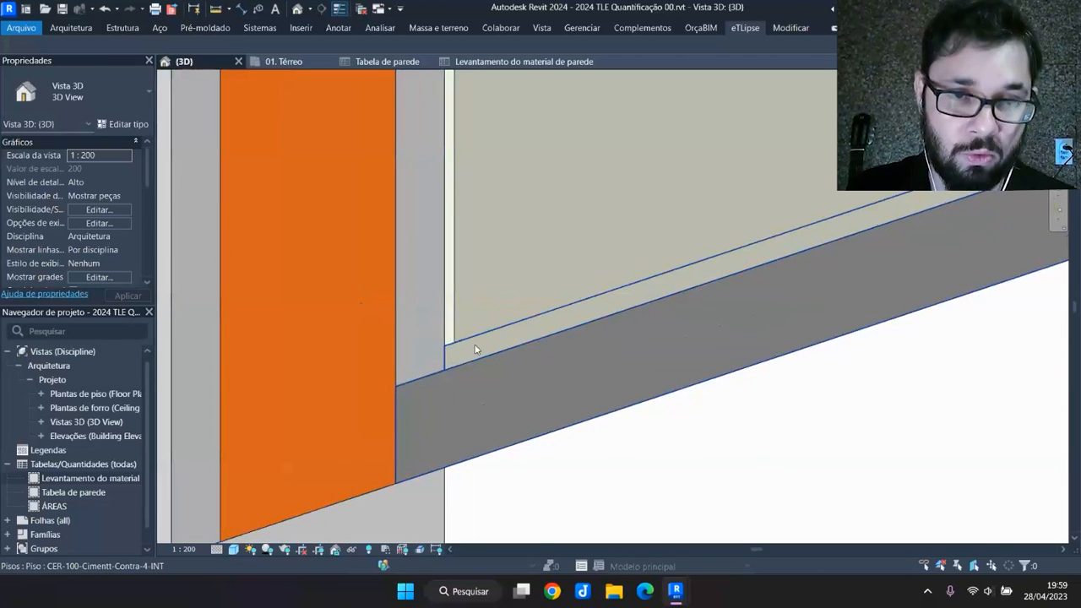
{"action": "left_click", "coordinate": [473, 349]}
{"action": "key", "text": "Escape"}
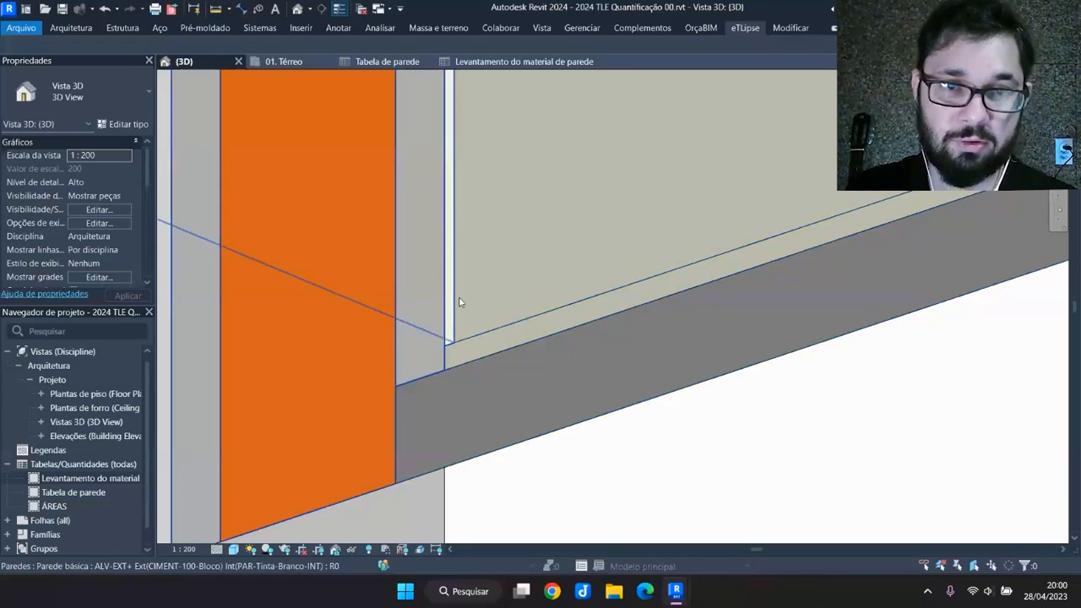
{"action": "scroll", "coordinate": [454, 336], "scroll_direction": "down", "scroll_amount": 1}
{"action": "middle_click_drag", "start_coordinate": [454, 336], "coordinate": [712, 381], "text": "shift"}
{"action": "scroll", "coordinate": [714, 380], "scroll_direction": "down", "scroll_amount": 3}
{"action": "middle_click_drag", "start_coordinate": [780, 380], "coordinate": [755, 413]}
{"action": "scroll", "coordinate": [688, 406], "scroll_direction": "down", "scroll_amount": 2}
{"action": "middle_click_drag", "start_coordinate": [756, 414], "coordinate": [563, 434]}
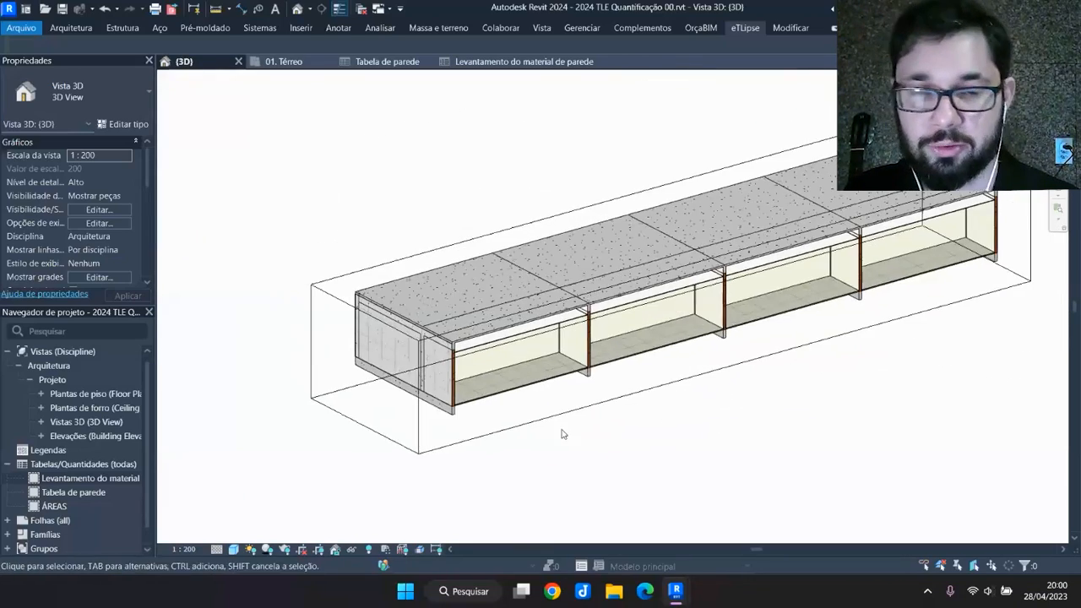
{"action": "scroll", "coordinate": [516, 416], "scroll_direction": "up", "scroll_amount": 3}
{"action": "scroll", "coordinate": [546, 359], "scroll_direction": "down", "scroll_amount": 2}
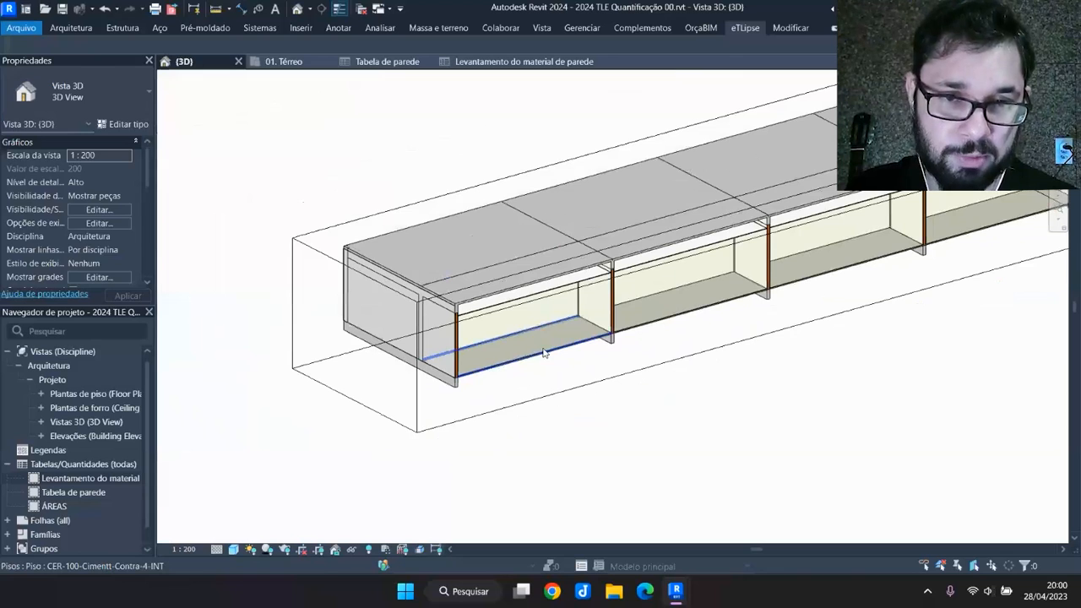
Delete all instances of the CER-100-Cimentt-Contra-4-INT floor visible in the 3D view
{"action": "left_click", "coordinate": [559, 363]}
{"action": "scroll", "coordinate": [559, 363], "scroll_direction": "down", "scroll_amount": 2}
{"action": "right_click", "coordinate": [559, 340]}
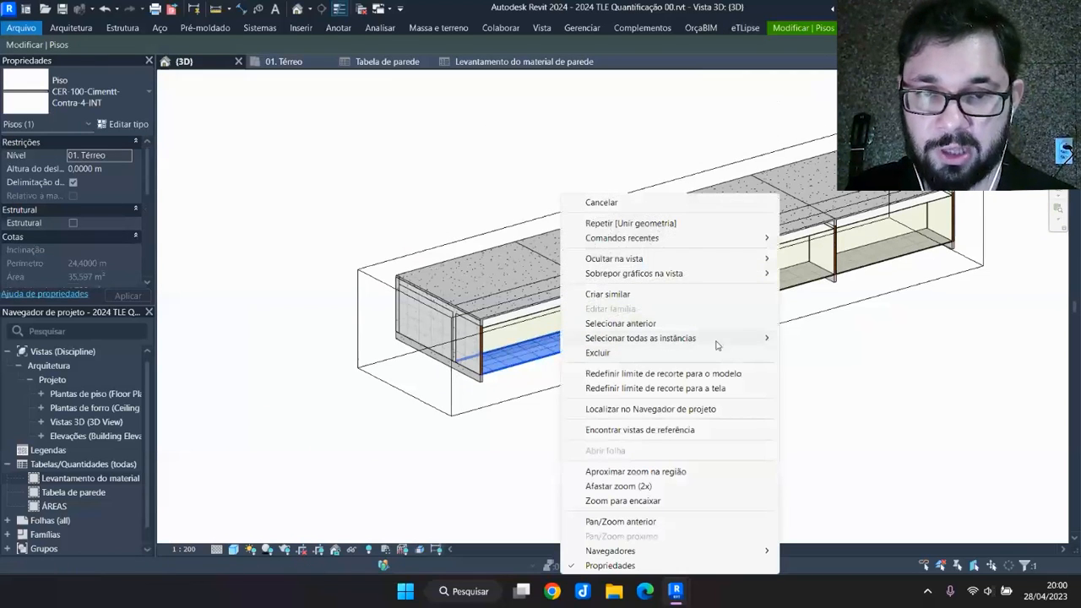
{"action": "mouse_move", "coordinate": [783, 342]}
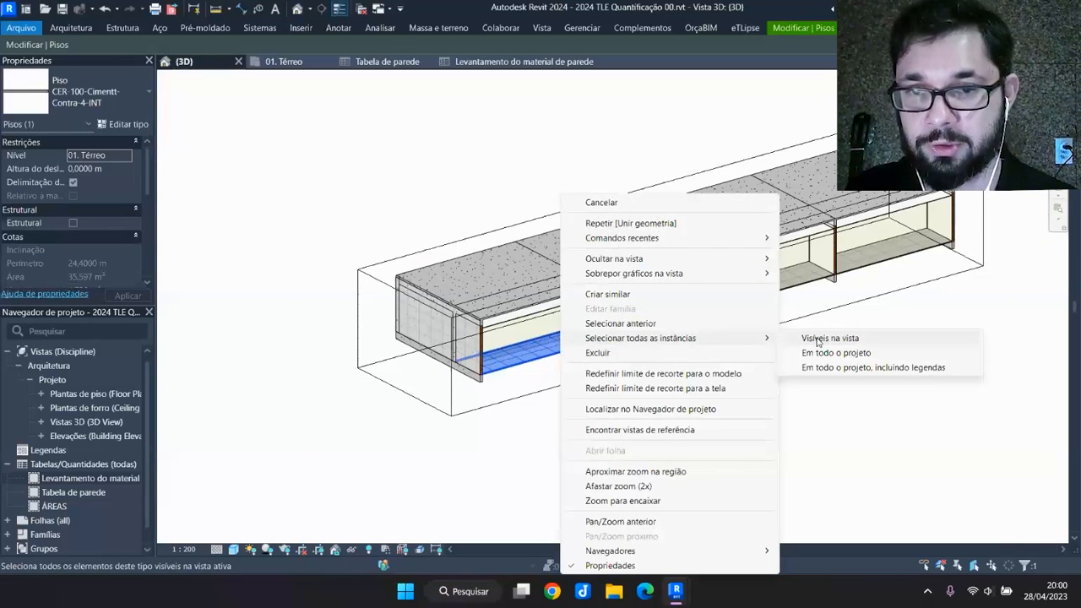
{"action": "left_click", "coordinate": [817, 341]}
{"action": "scroll", "coordinate": [664, 369], "scroll_direction": "up", "scroll_amount": 4}
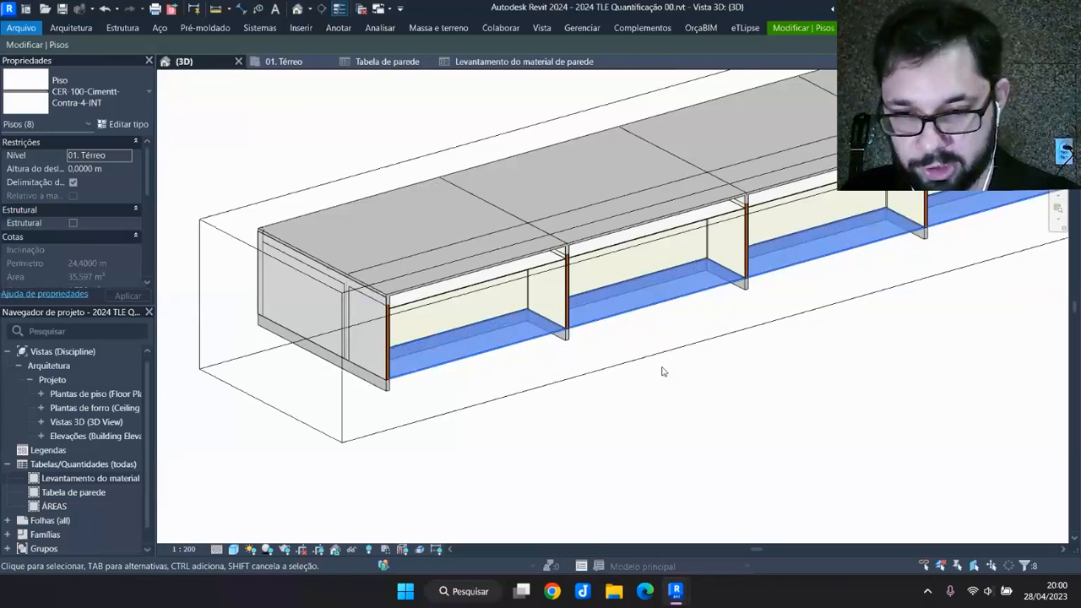
{"action": "scroll", "coordinate": [663, 371], "scroll_direction": "down", "scroll_amount": 2}
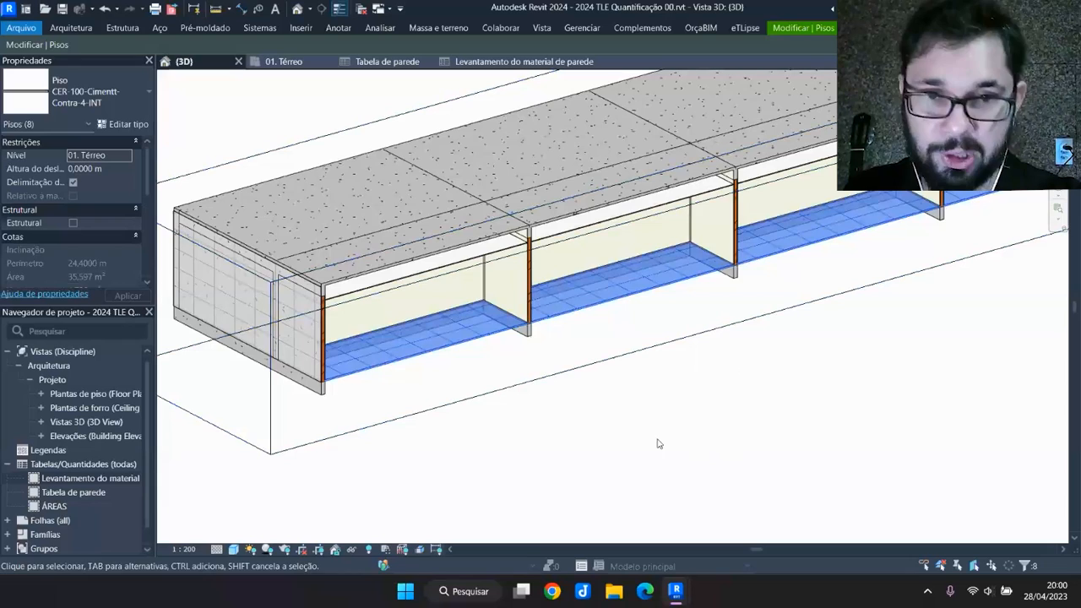
{"action": "scroll", "coordinate": [625, 367], "scroll_direction": "down", "scroll_amount": 3}
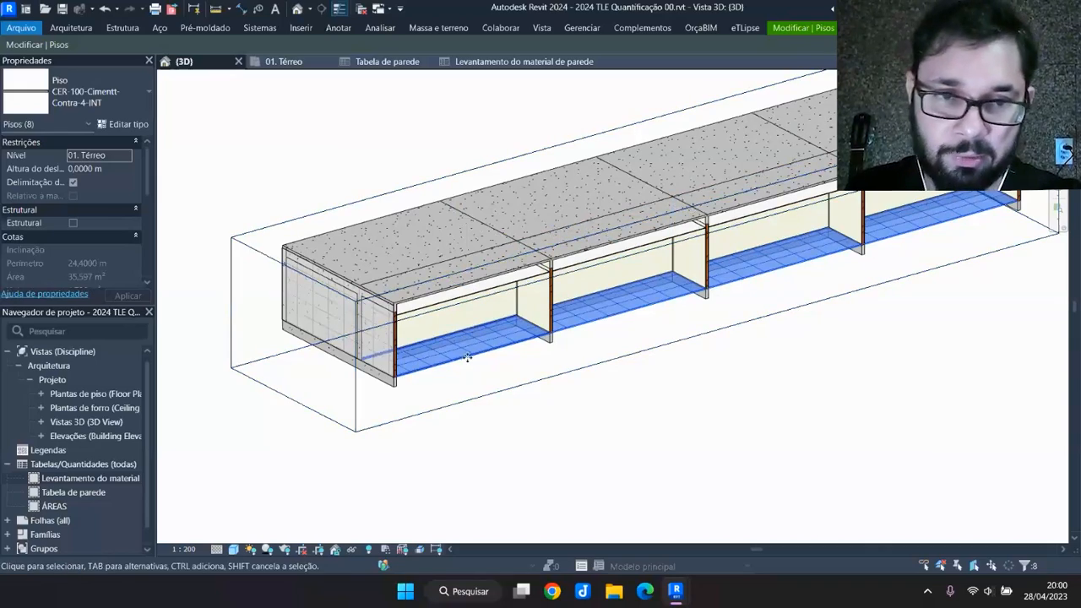
{"action": "scroll", "coordinate": [463, 362], "scroll_direction": "up", "scroll_amount": 3}
{"action": "key", "text": "Delete"}
{"action": "scroll", "coordinate": [469, 374], "scroll_direction": "down", "scroll_amount": 3}
Examine the end wall's layers between beams in the 3D view, and check the areas in Levantamento do material de parede
{"action": "mouse_move", "coordinate": [574, 388]}
{"action": "middle_mouse_down", "text": "shift"}
{"action": "mouse_move", "coordinate": [637, 394]}
{"action": "mouse_move", "coordinate": [591, 399]}
{"action": "middle_mouse_up", "text": "shift"}
{"action": "scroll", "coordinate": [590, 399], "scroll_direction": "down", "scroll_amount": 3}
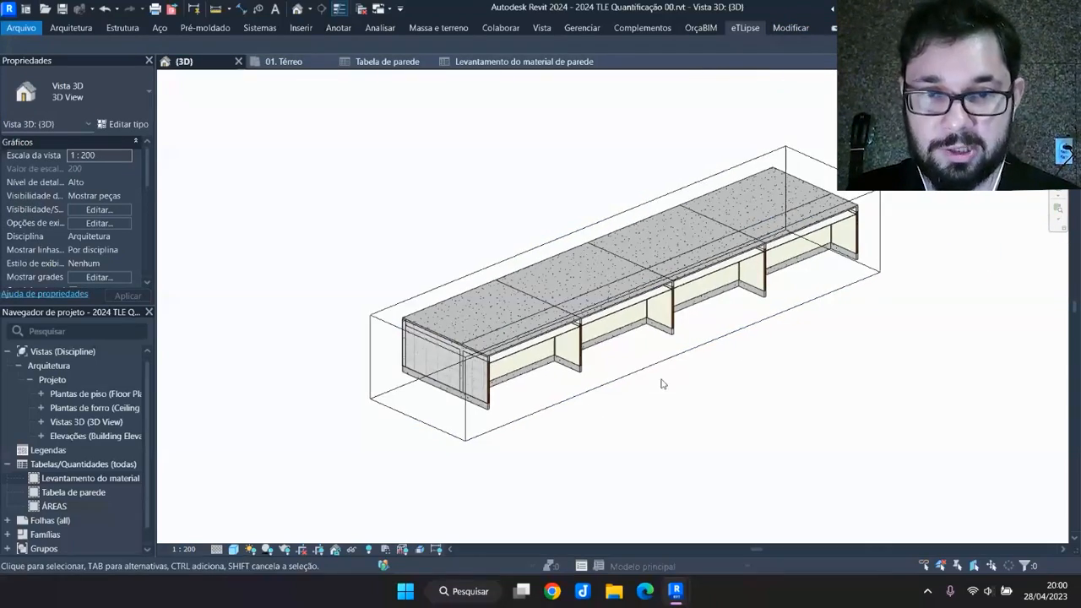
{"action": "left_click", "coordinate": [676, 342]}
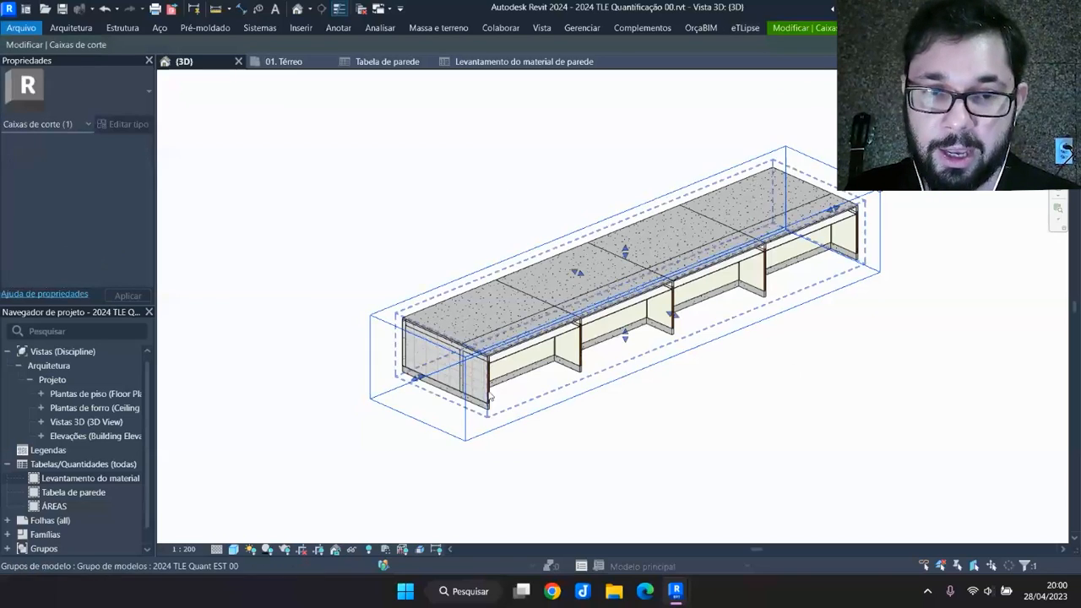
{"action": "scroll", "coordinate": [535, 380], "scroll_direction": "up", "scroll_amount": 3}
{"action": "middle_click_drag", "start_coordinate": [534, 380], "coordinate": [434, 458], "text": "shift"}
{"action": "scroll", "coordinate": [520, 338], "scroll_direction": "up", "scroll_amount": 4}
{"action": "scroll", "coordinate": [521, 338], "scroll_direction": "up", "scroll_amount": 2}
{"action": "scroll", "coordinate": [493, 314], "scroll_direction": "down", "scroll_amount": 1}
{"action": "middle_click_drag", "start_coordinate": [493, 314], "coordinate": [471, 234]}
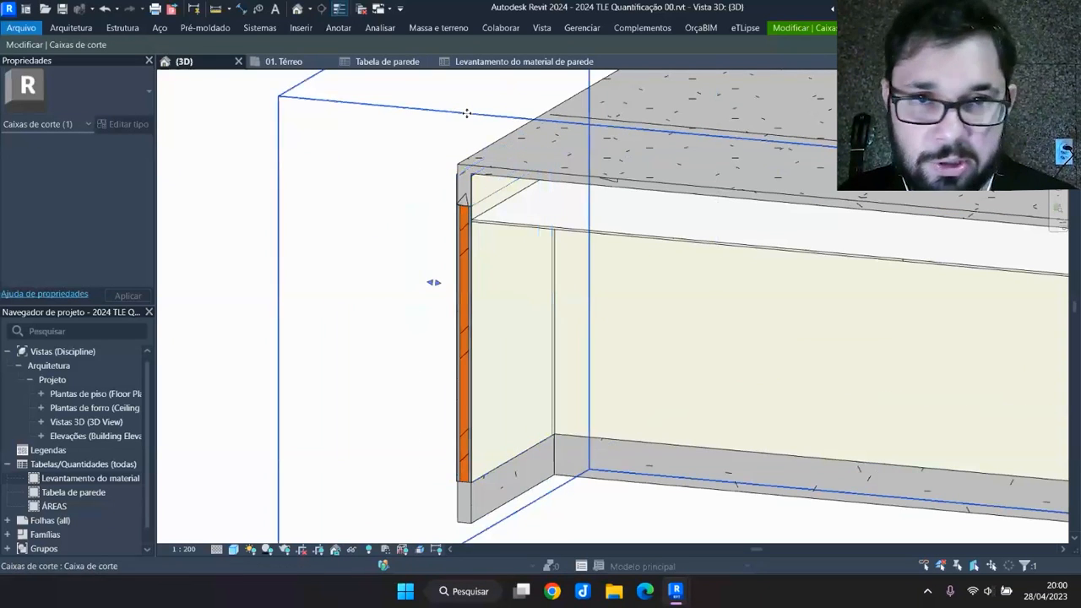
{"action": "left_click", "coordinate": [508, 61]}
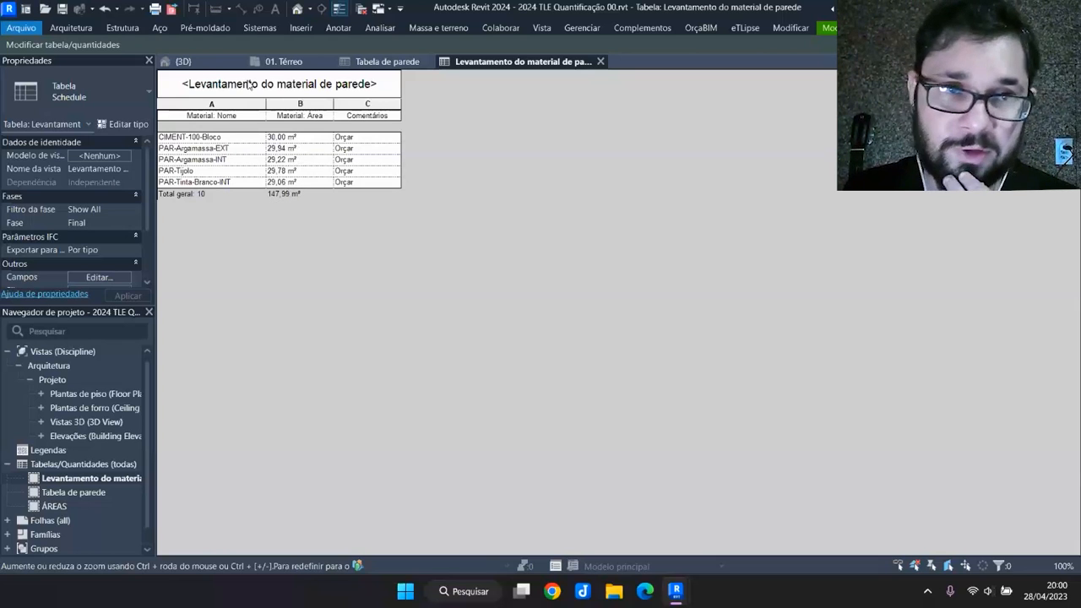
Return to the 3D view and examine where the end wall's layers meet the upper beam
{"action": "left_click", "coordinate": [186, 61]}
{"action": "scroll", "coordinate": [430, 239], "scroll_direction": "down", "scroll_amount": 5}
{"action": "middle_click_drag", "start_coordinate": [425, 239], "coordinate": [515, 273], "text": "shift"}
{"action": "scroll", "coordinate": [506, 274], "scroll_direction": "up", "scroll_amount": 6}
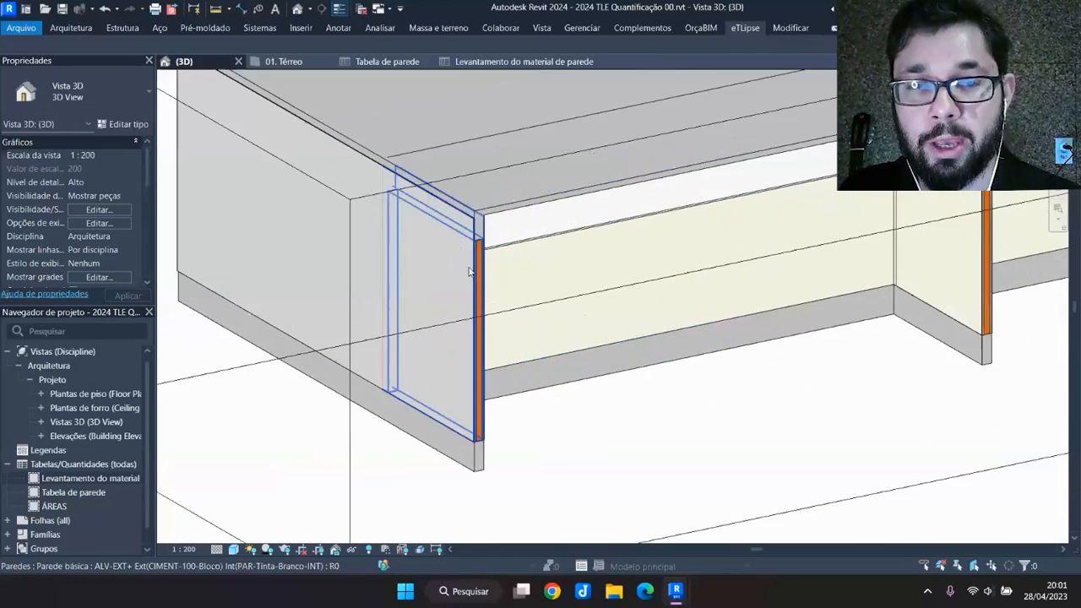
{"action": "scroll", "coordinate": [481, 220], "scroll_direction": "up", "scroll_amount": 6}
{"action": "middle_click_drag", "start_coordinate": [524, 224], "coordinate": [465, 234], "text": "shift"}
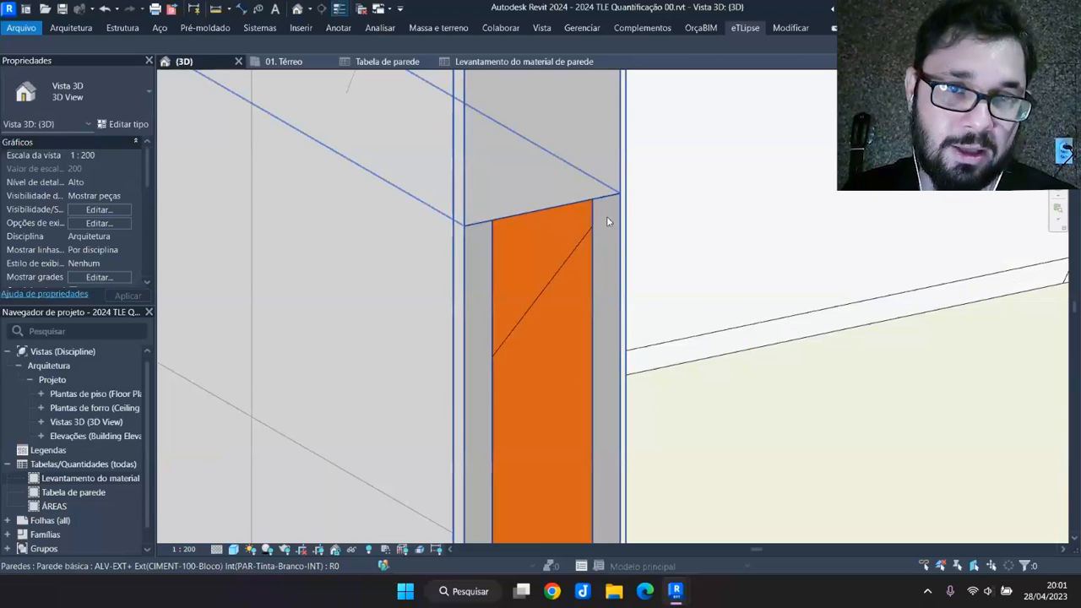
{"action": "middle_click_drag", "start_coordinate": [482, 229], "coordinate": [487, 253], "text": "shift"}
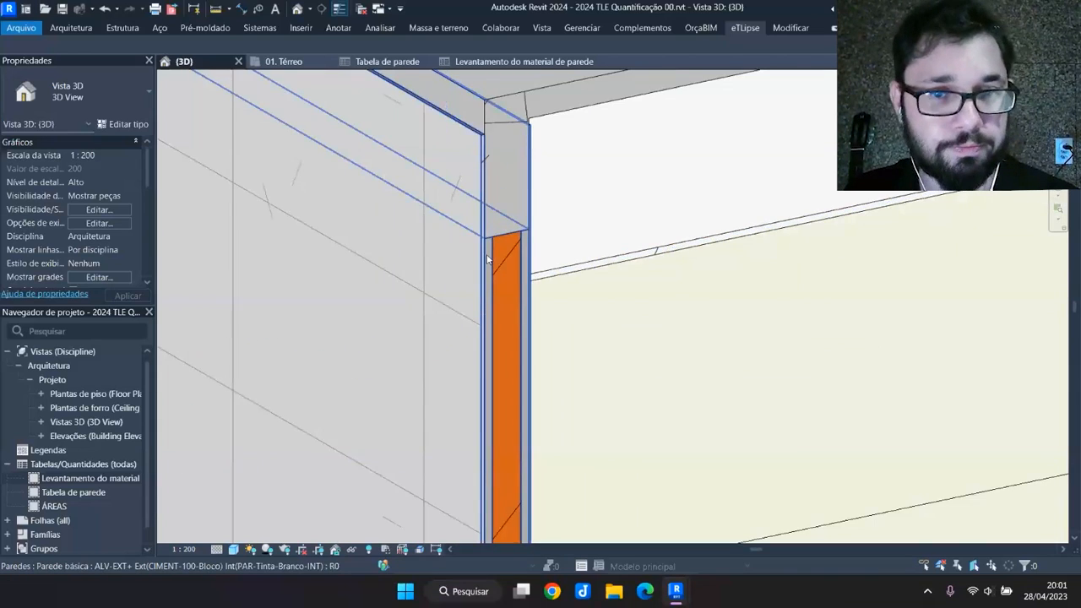
Examine the end wall's base where its layers meet the lower beam of the 2024 TLE Quant EST 00 group
{"action": "left_click", "coordinate": [487, 258]}
{"action": "scroll", "coordinate": [492, 243], "scroll_direction": "down", "scroll_amount": 5}
{"action": "scroll", "coordinate": [525, 340], "scroll_direction": "up", "scroll_amount": 1}
{"action": "middle_click_drag", "start_coordinate": [525, 340], "coordinate": [520, 173]}
{"action": "middle_click_drag", "start_coordinate": [531, 485], "coordinate": [501, 376]}
{"action": "left_click", "coordinate": [502, 377]}
{"action": "scroll", "coordinate": [451, 341], "scroll_direction": "up", "scroll_amount": 5}
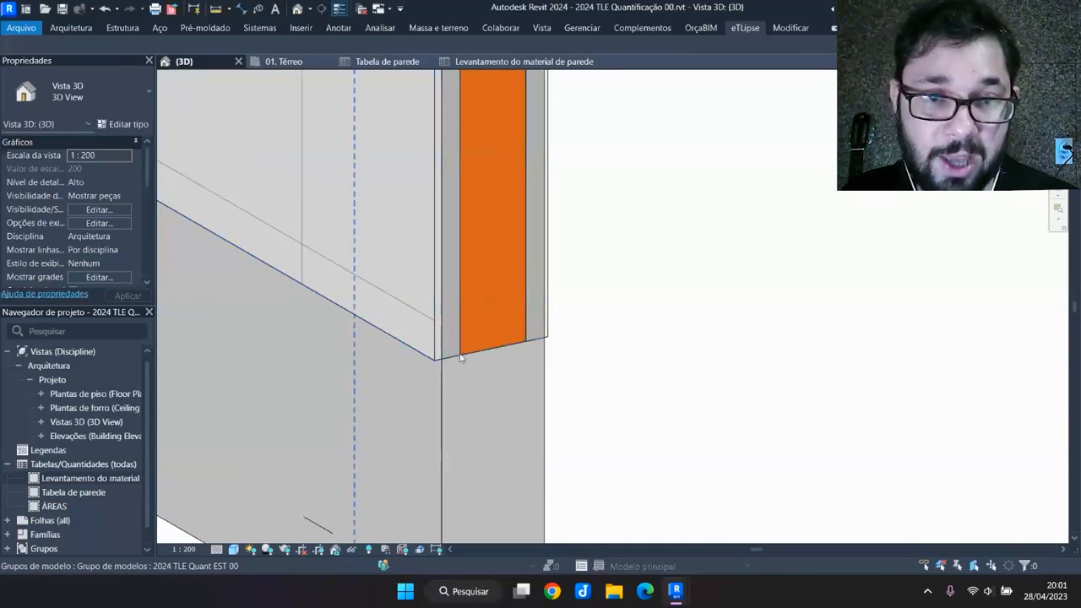
{"action": "left_click", "coordinate": [439, 380]}
{"action": "scroll", "coordinate": [442, 384], "scroll_direction": "down", "scroll_amount": 3}
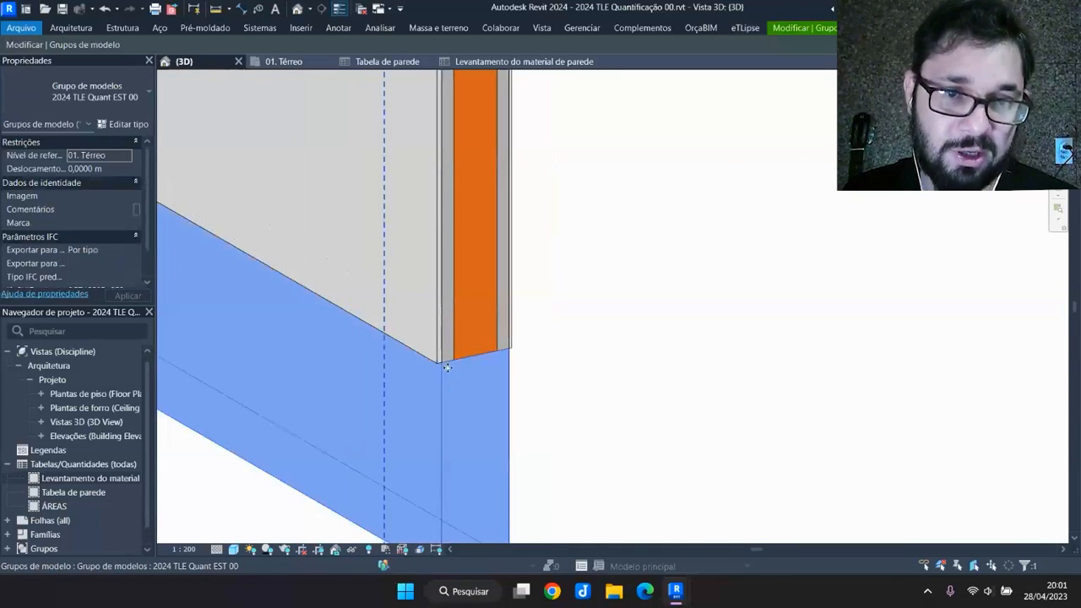
{"action": "scroll", "coordinate": [451, 369], "scroll_direction": "up", "scroll_amount": 3}
{"action": "key", "text": "Escape"}
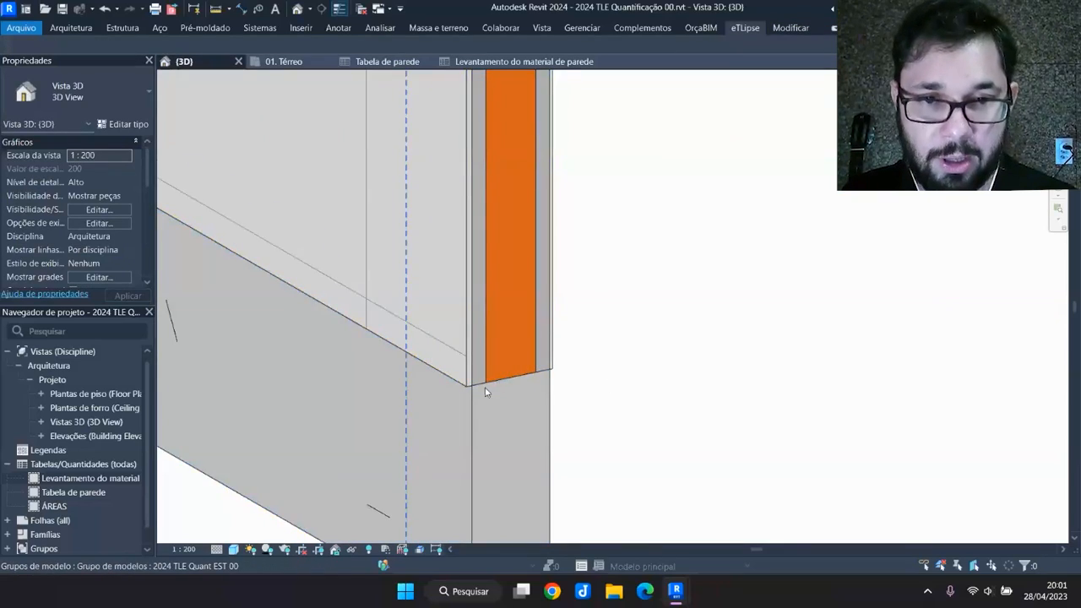
Lower the top of the section box below the roof slab so it cuts through the walls and columns
{"action": "scroll", "coordinate": [486, 384], "scroll_direction": "down", "scroll_amount": 6}
{"action": "middle_click_drag", "start_coordinate": [494, 340], "coordinate": [504, 429]}
{"action": "middle_click_drag", "start_coordinate": [504, 430], "coordinate": [361, 352], "text": "shift"}
{"action": "scroll", "coordinate": [418, 316], "scroll_direction": "down", "scroll_amount": 4}
{"action": "left_click", "coordinate": [357, 146]}
{"action": "scroll", "coordinate": [380, 180], "scroll_direction": "down", "scroll_amount": 1}
{"action": "scroll", "coordinate": [679, 217], "scroll_direction": "down", "scroll_amount": 2}
{"action": "left_click_drag", "start_coordinate": [745, 147], "coordinate": [749, 189]}
Examine the cut wall layers around the corner column and the intermediate column of the end wall
{"action": "scroll", "coordinate": [386, 313], "scroll_direction": "up", "scroll_amount": 1}
{"action": "middle_click_drag", "start_coordinate": [432, 158], "coordinate": [436, 358], "text": "shift"}
{"action": "scroll", "coordinate": [425, 403], "scroll_direction": "up", "scroll_amount": 2}
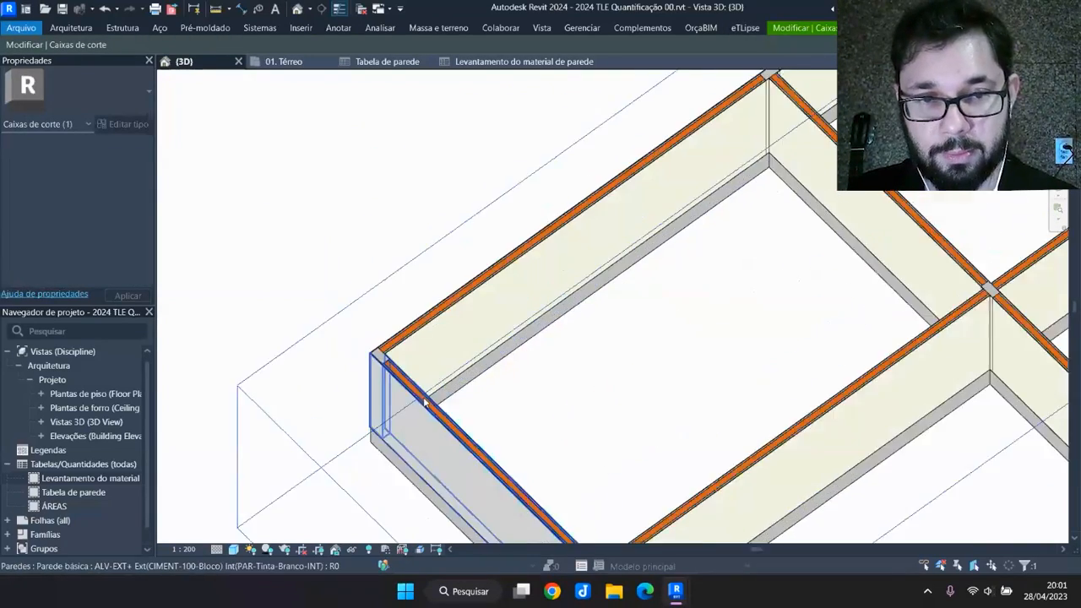
{"action": "scroll", "coordinate": [391, 361], "scroll_direction": "up", "scroll_amount": 8}
{"action": "middle_click_drag", "start_coordinate": [323, 302], "coordinate": [472, 323]}
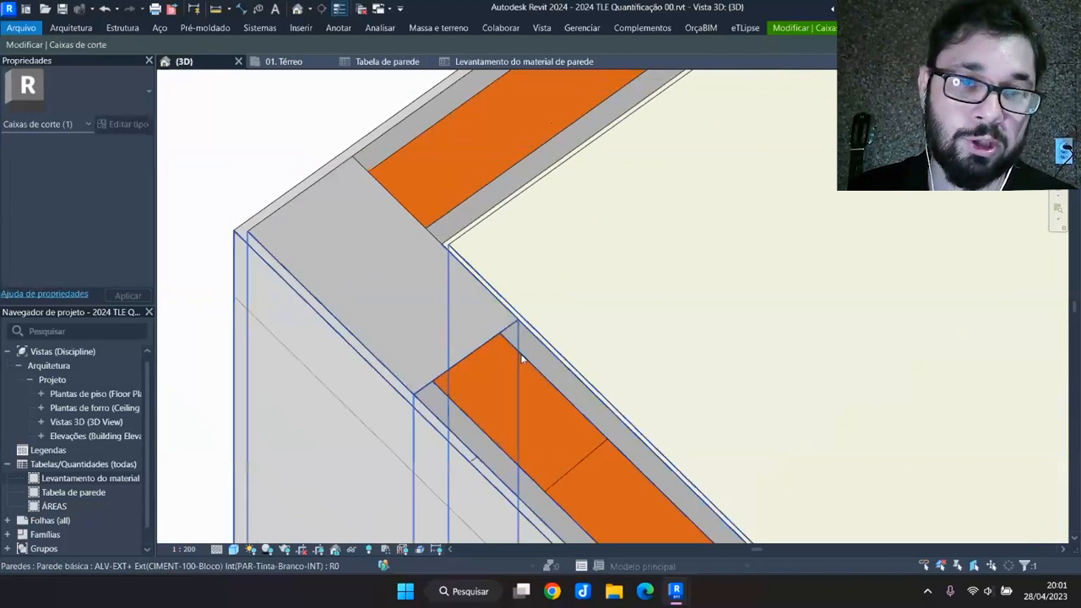
{"action": "middle_click_drag", "start_coordinate": [424, 406], "coordinate": [442, 404]}
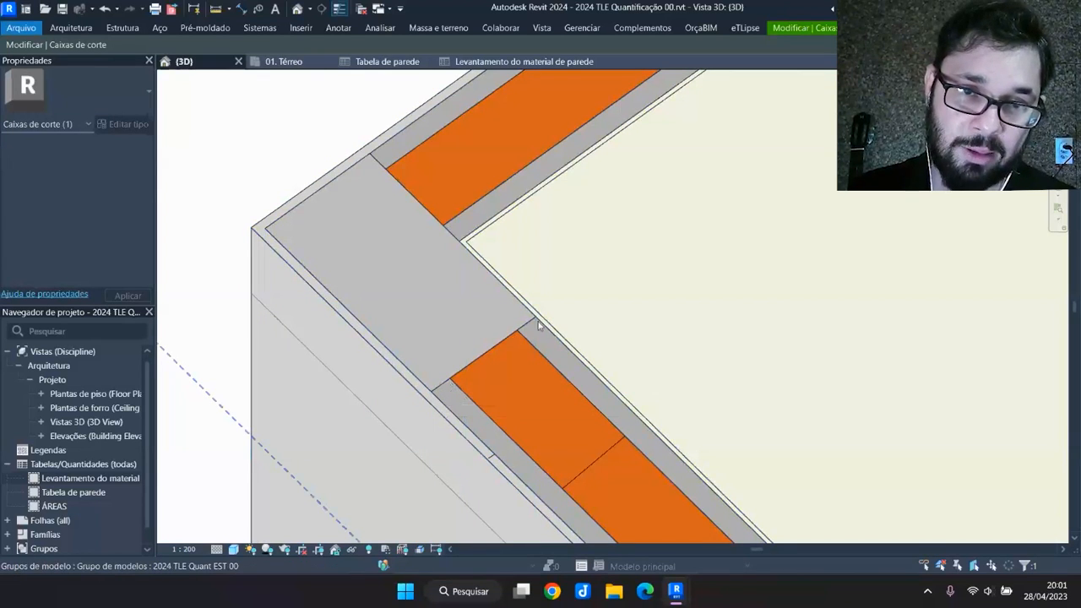
{"action": "middle_click_drag", "start_coordinate": [523, 332], "coordinate": [447, 312]}
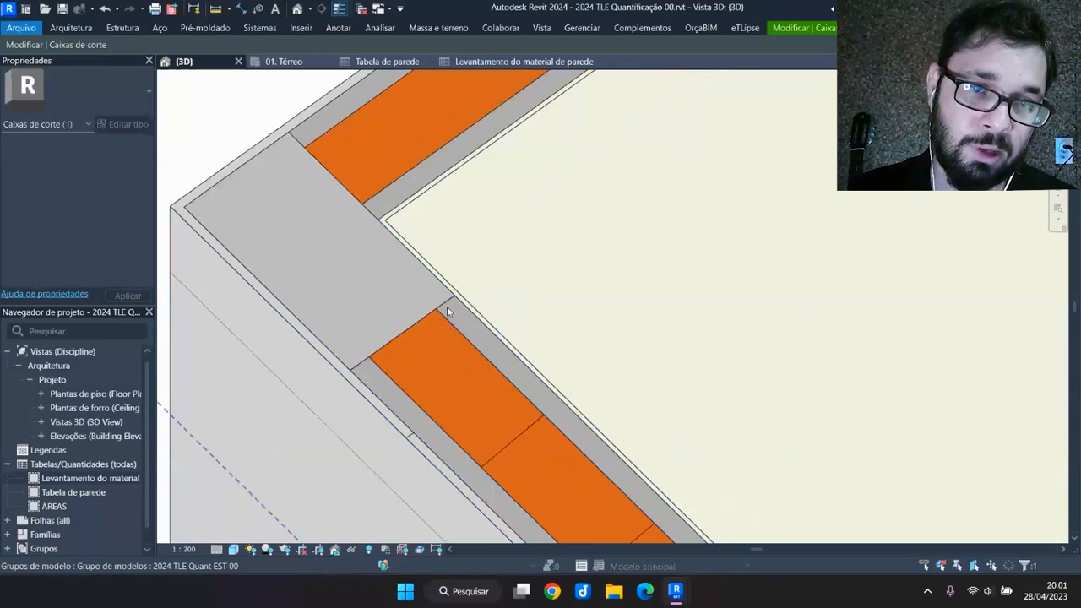
{"action": "scroll", "coordinate": [388, 253], "scroll_direction": "down", "scroll_amount": 7}
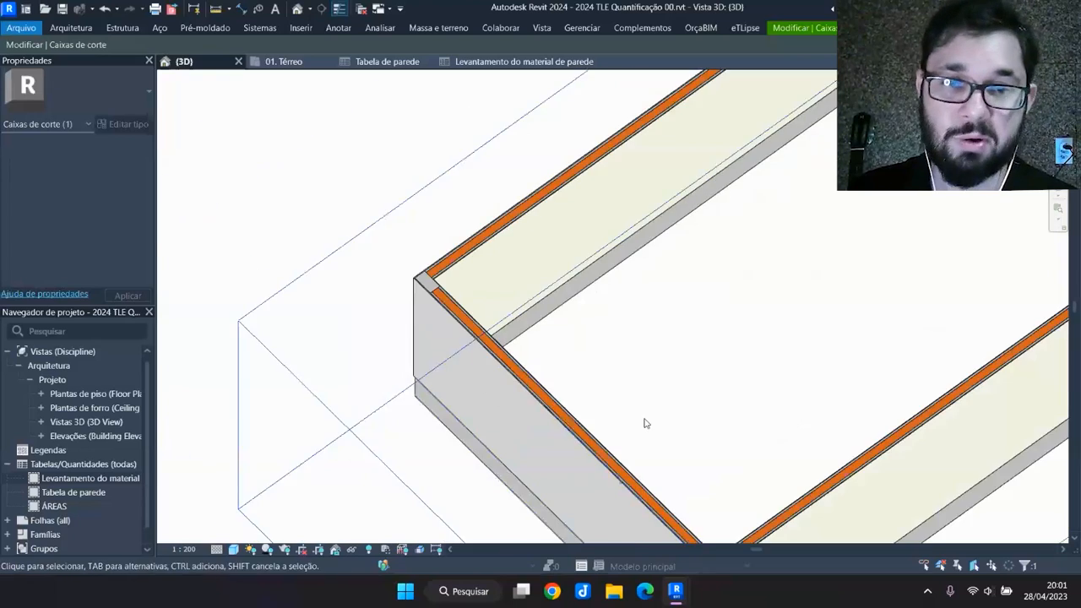
{"action": "middle_click_drag", "start_coordinate": [644, 419], "coordinate": [415, 159]}
{"action": "scroll", "coordinate": [520, 299], "scroll_direction": "up", "scroll_amount": 6}
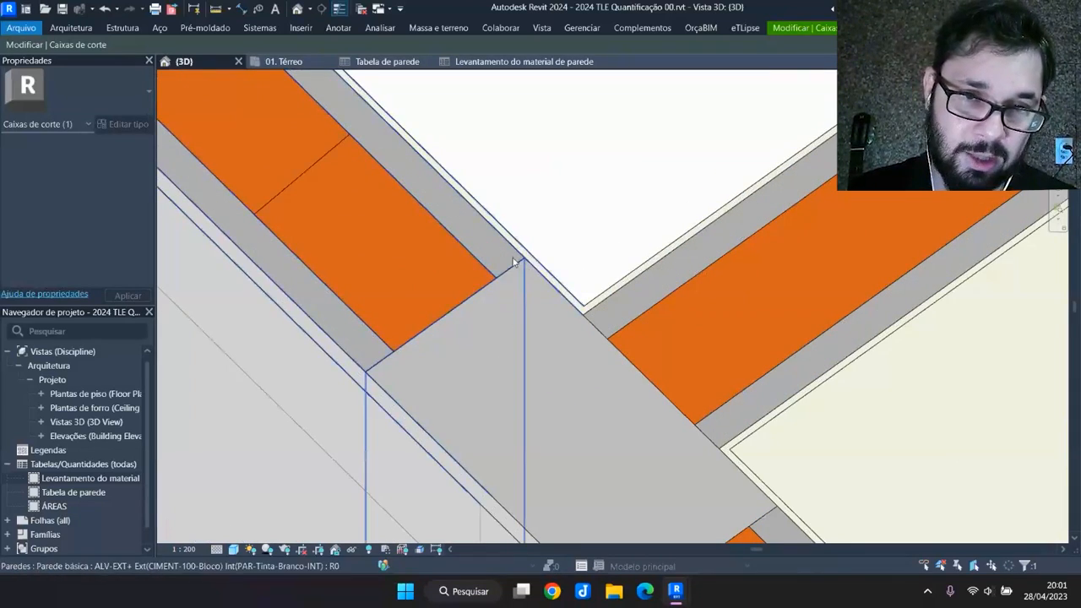
{"action": "scroll", "coordinate": [513, 287], "scroll_direction": "down", "scroll_amount": 7}
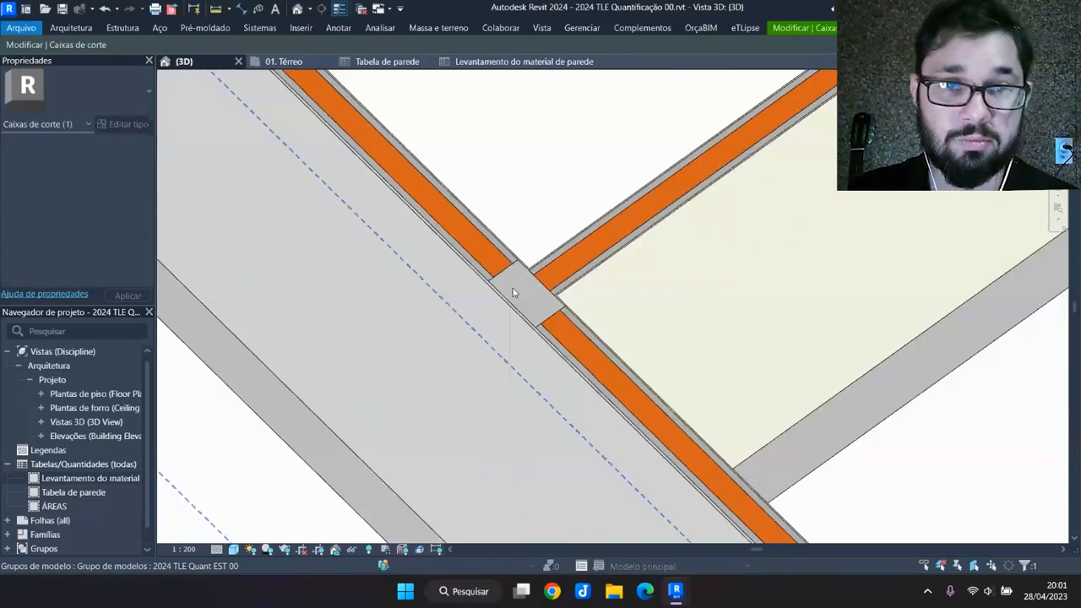
Select the longer end wall segment and examine how its layers meet and wrap the intermediate column
{"action": "middle_click_drag", "start_coordinate": [521, 361], "coordinate": [774, 591], "text": "shift"}
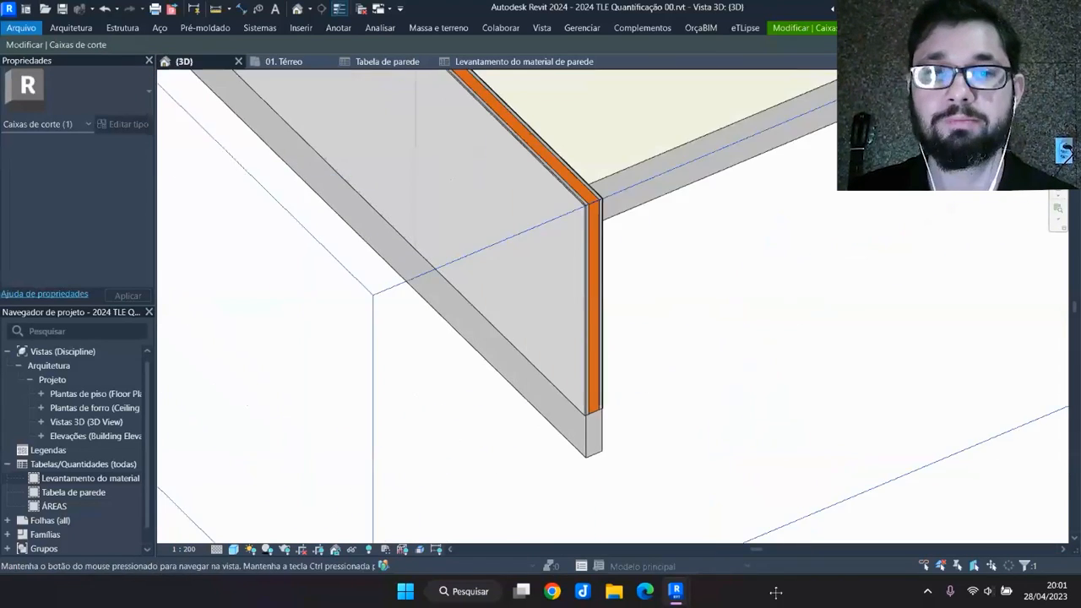
{"action": "scroll", "coordinate": [708, 388], "scroll_direction": "down", "scroll_amount": 4}
{"action": "middle_click_drag", "start_coordinate": [701, 352], "coordinate": [659, 400], "text": "shift"}
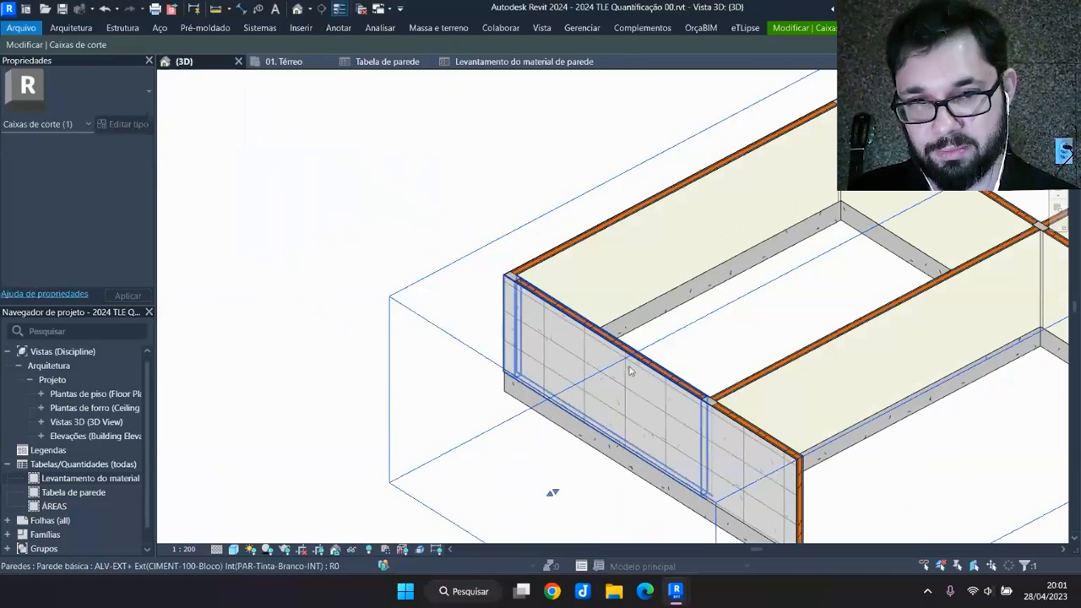
{"action": "left_click", "coordinate": [640, 363]}
{"action": "scroll", "coordinate": [707, 272], "scroll_direction": "up", "scroll_amount": 5}
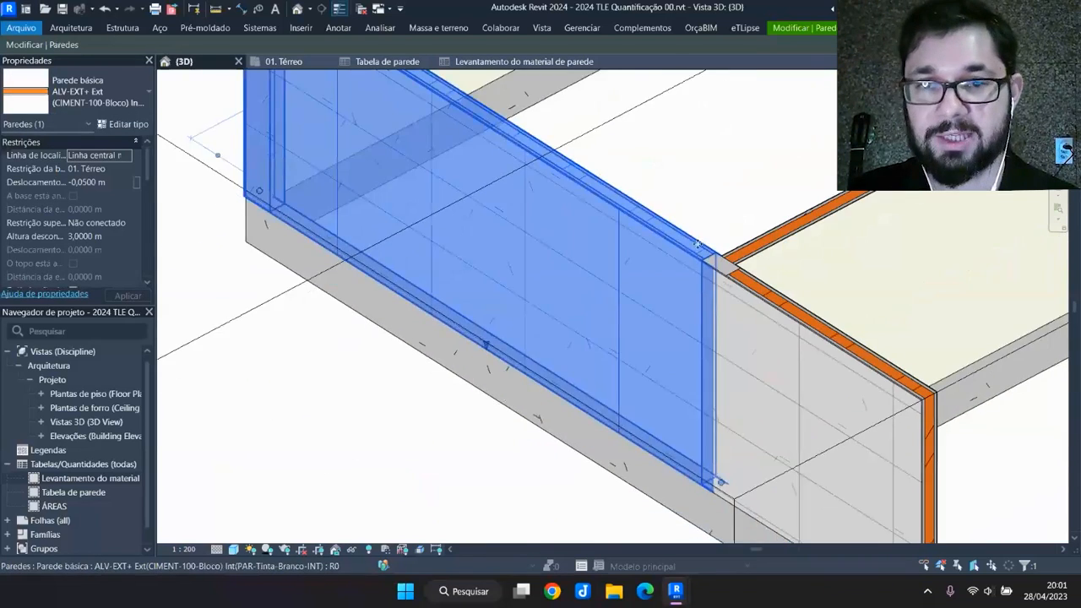
{"action": "scroll", "coordinate": [710, 272], "scroll_direction": "up", "scroll_amount": 2}
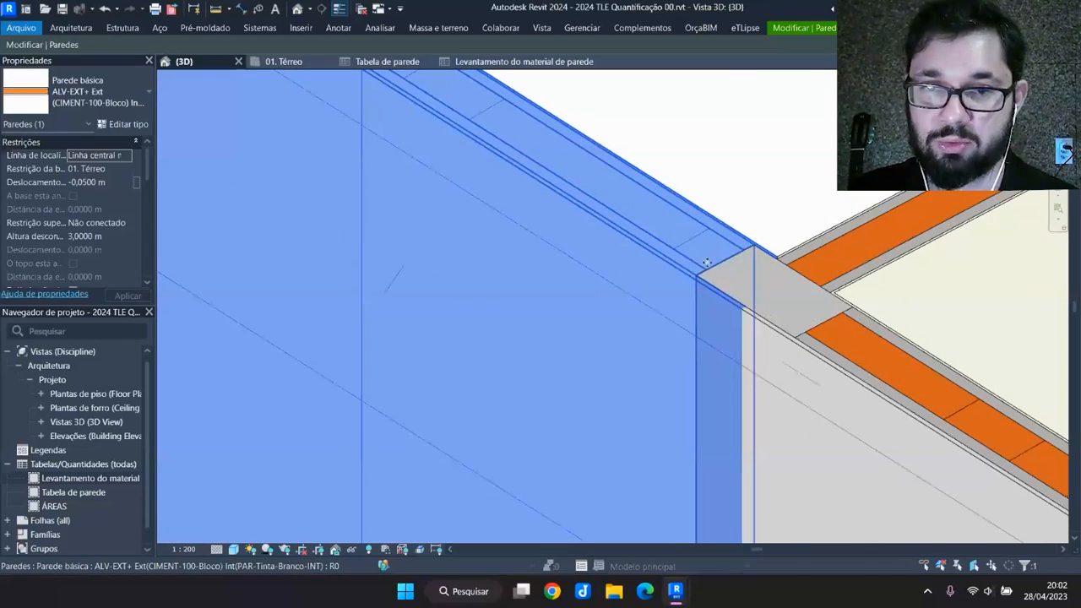
{"action": "scroll", "coordinate": [735, 253], "scroll_direction": "up", "scroll_amount": 4}
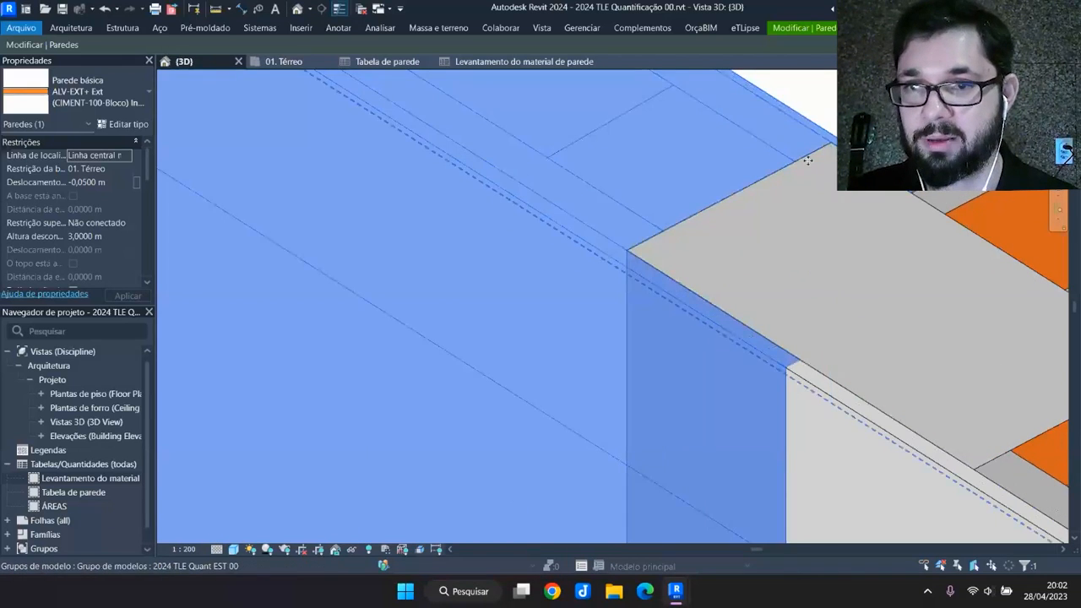
{"action": "scroll", "coordinate": [774, 302], "scroll_direction": "down", "scroll_amount": 1}
{"action": "middle_click_drag", "start_coordinate": [774, 304], "coordinate": [791, 453]}
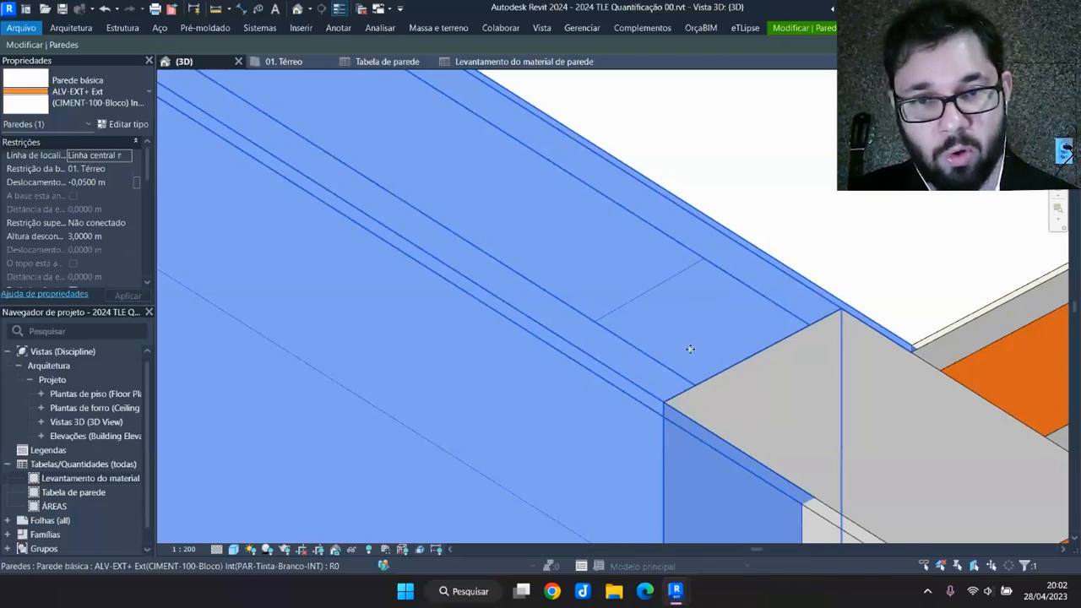
{"action": "scroll", "coordinate": [705, 326], "scroll_direction": "down", "scroll_amount": 3}
{"action": "scroll", "coordinate": [709, 310], "scroll_direction": "down", "scroll_amount": 3}
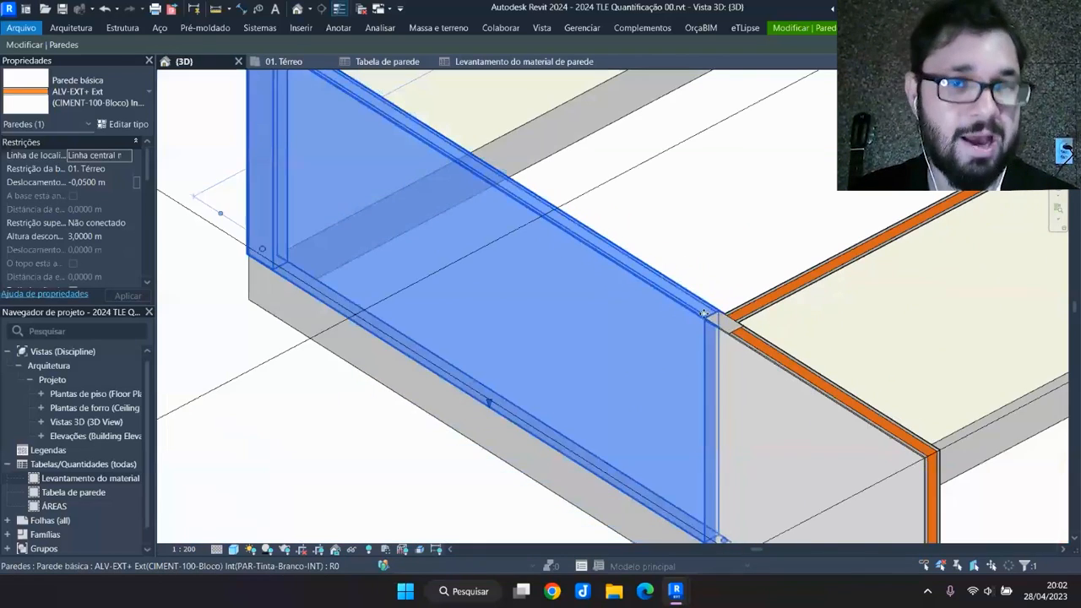
Raise the top of the section box above the roof slab to show the full building height
{"action": "scroll", "coordinate": [689, 300], "scroll_direction": "down", "scroll_amount": 2}
{"action": "scroll", "coordinate": [511, 251], "scroll_direction": "up", "scroll_amount": 2}
{"action": "scroll", "coordinate": [460, 230], "scroll_direction": "down", "scroll_amount": 3}
{"action": "middle_click_drag", "start_coordinate": [460, 230], "coordinate": [453, 394], "text": "shift"}
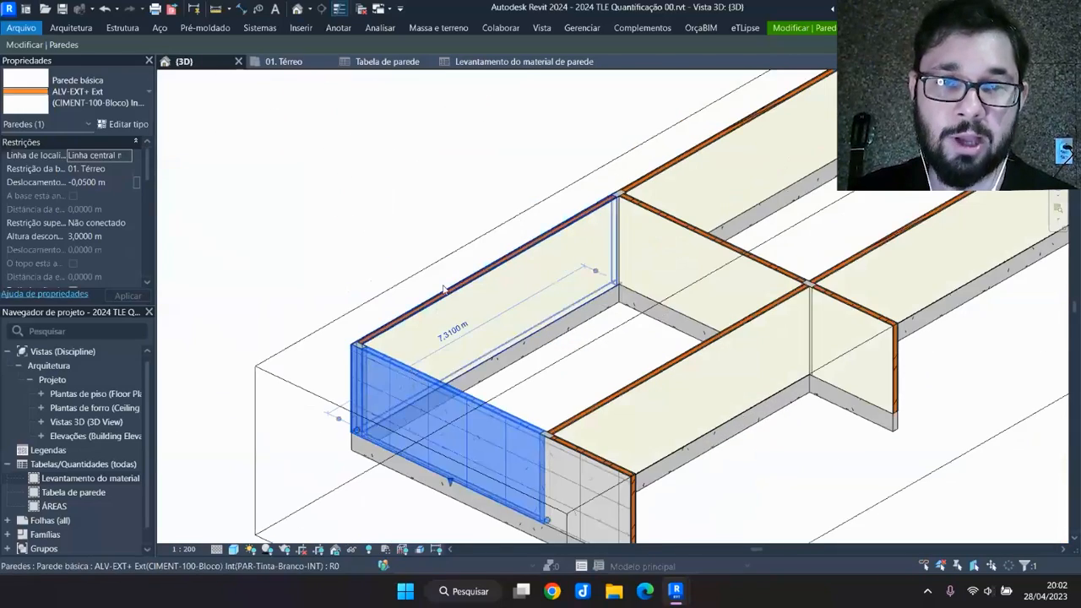
{"action": "left_click", "coordinate": [486, 400]}
{"action": "middle_click_drag", "start_coordinate": [733, 315], "coordinate": [588, 369]}
{"action": "scroll", "coordinate": [785, 244], "scroll_direction": "down", "scroll_amount": 3}
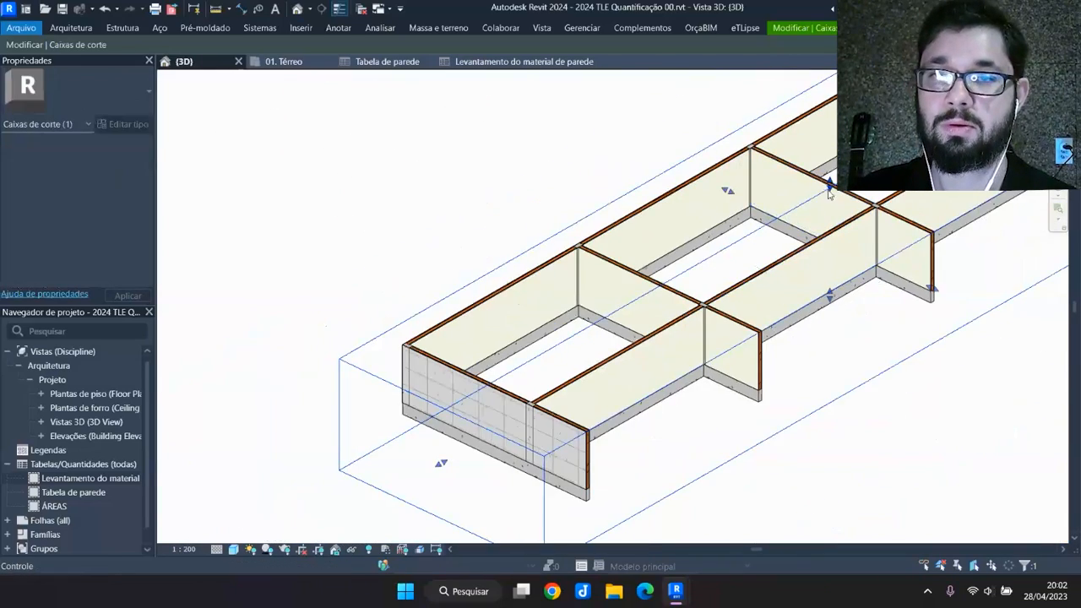
{"action": "left_click_drag", "start_coordinate": [830, 142], "coordinate": [830, 141]}
Select the longer end wall segment and examine its outer face around the columns and upper beam
{"action": "middle_click_drag", "start_coordinate": [596, 329], "coordinate": [620, 296], "text": "shift"}
{"action": "scroll", "coordinate": [494, 287], "scroll_direction": "up", "scroll_amount": 4}
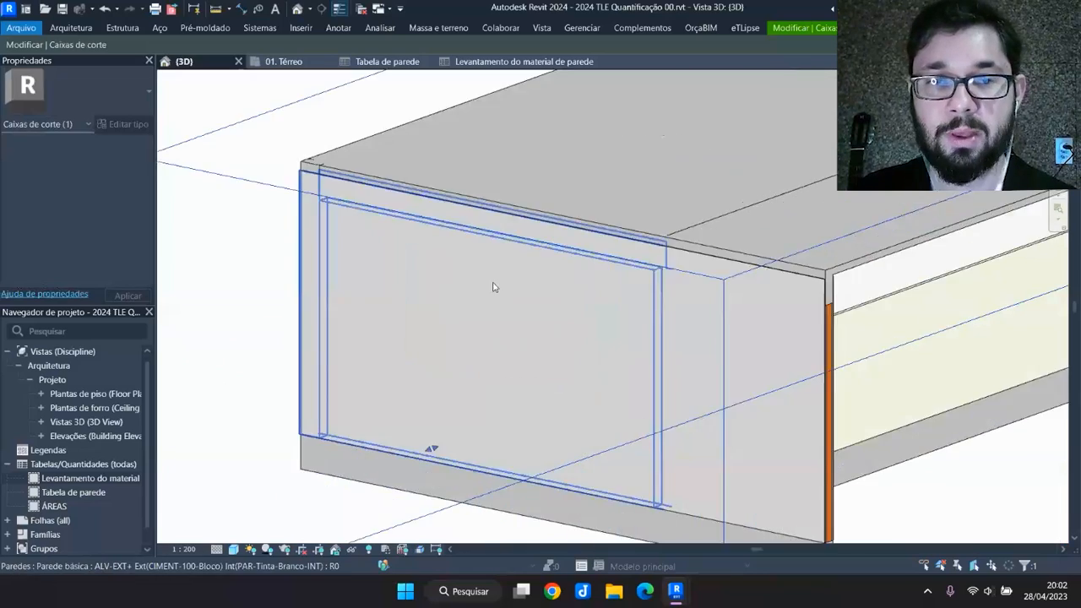
{"action": "middle_click_drag", "start_coordinate": [337, 149], "coordinate": [325, 117]}
{"action": "left_click", "coordinate": [339, 202]}
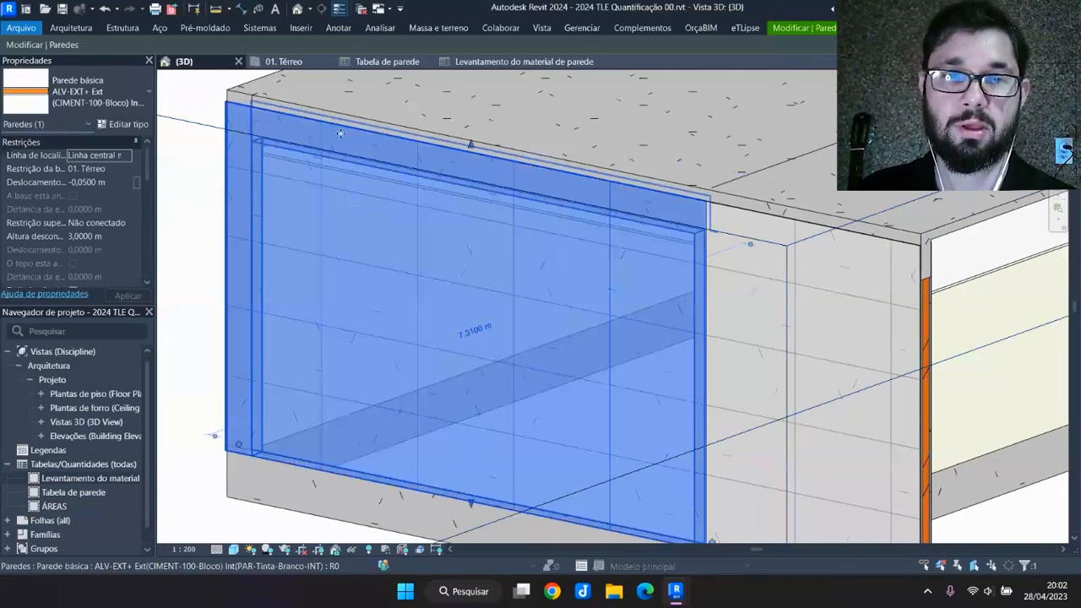
{"action": "middle_click_drag", "start_coordinate": [705, 464], "coordinate": [683, 447]}
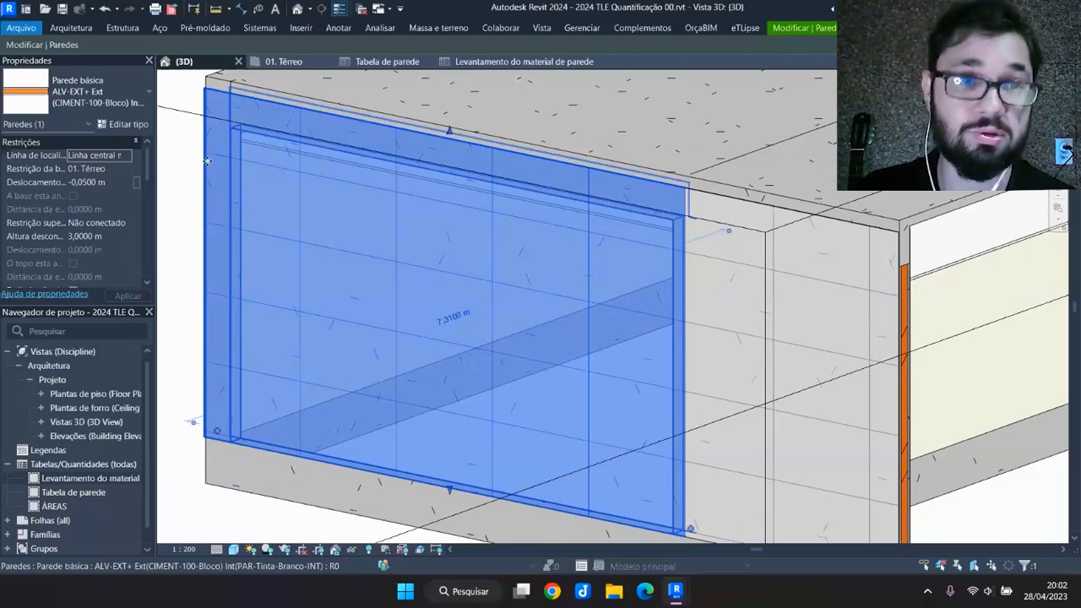
{"action": "middle_click_drag", "start_coordinate": [473, 278], "coordinate": [489, 235], "text": "shift"}
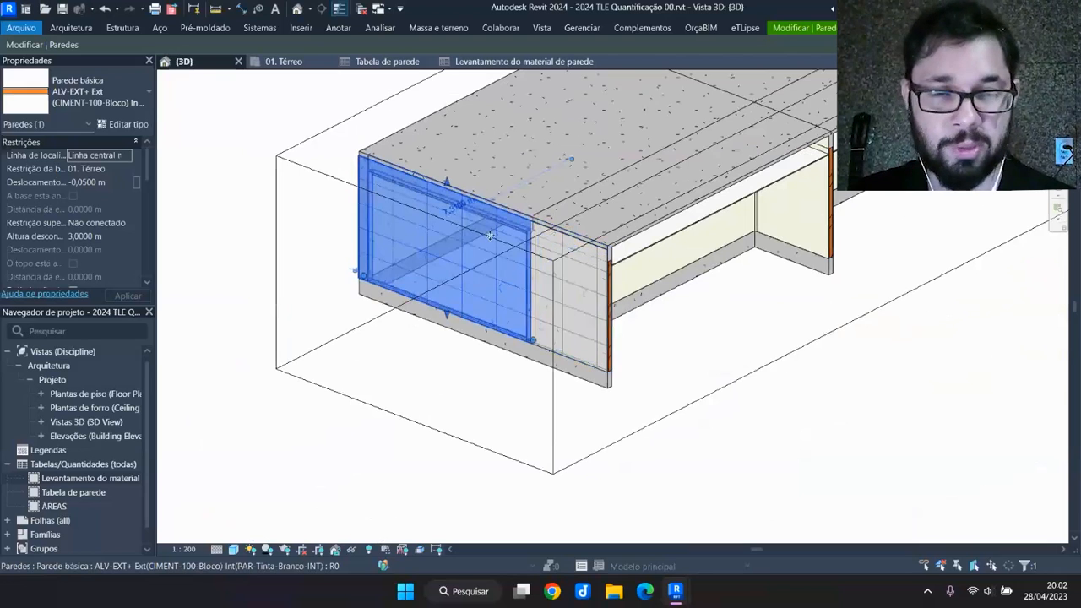
Review the material areas in the wall material takeoff and return to the 3D view
{"action": "left_click", "coordinate": [515, 62]}
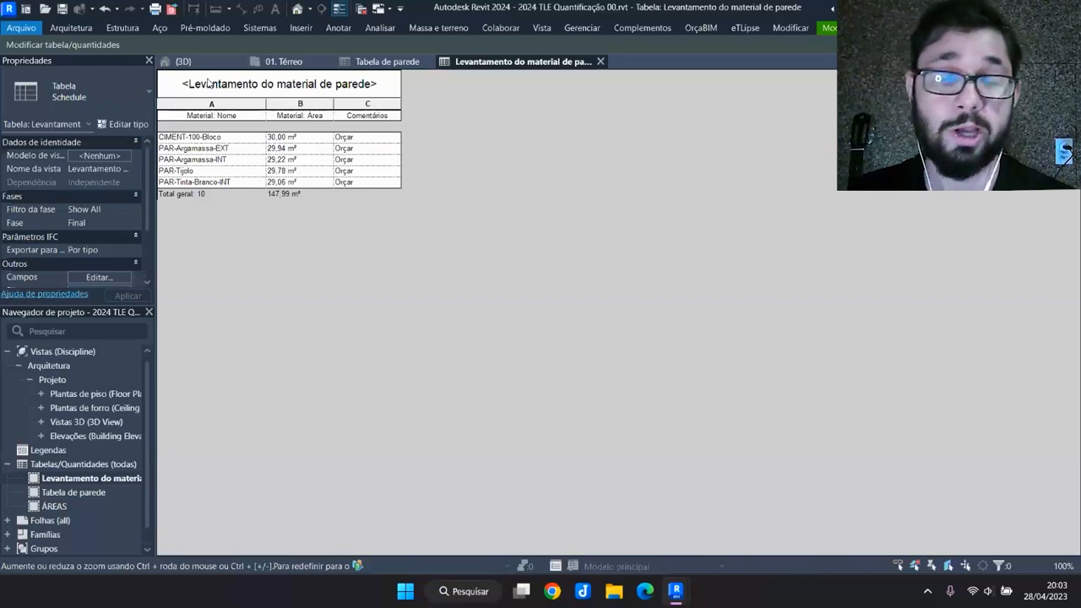
{"action": "left_click", "coordinate": [181, 62]}
{"action": "scroll", "coordinate": [619, 332], "scroll_direction": "down", "scroll_amount": 4}
{"action": "middle_click_drag", "start_coordinate": [667, 416], "coordinate": [685, 375], "text": "shift"}
{"action": "left_click", "coordinate": [676, 346]}
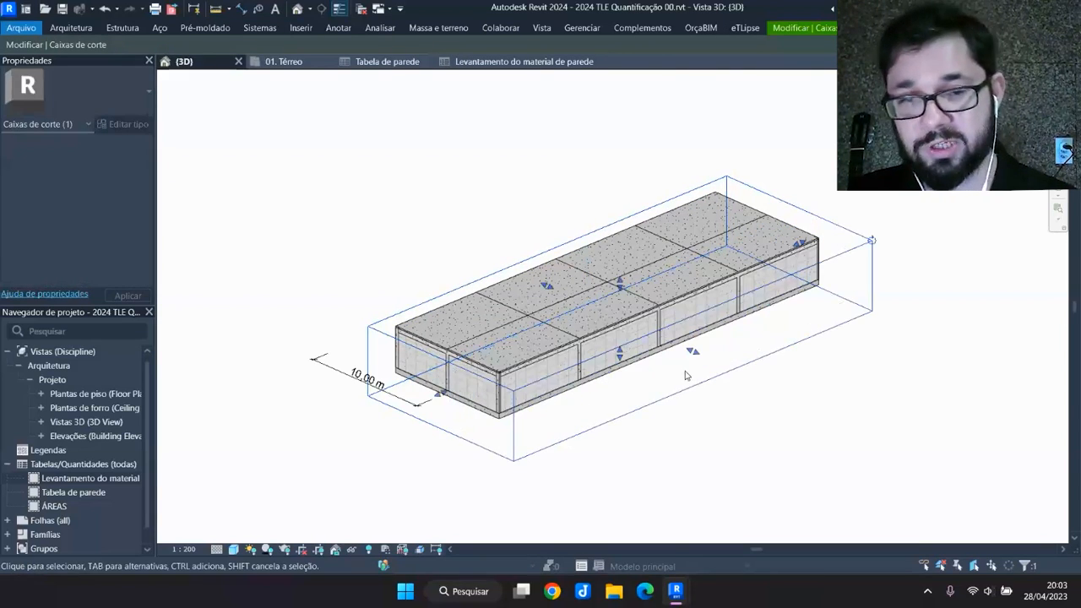
Examine the outer walls along the short end and the long facade of the building
{"action": "scroll", "coordinate": [545, 411], "scroll_direction": "up", "scroll_amount": 3}
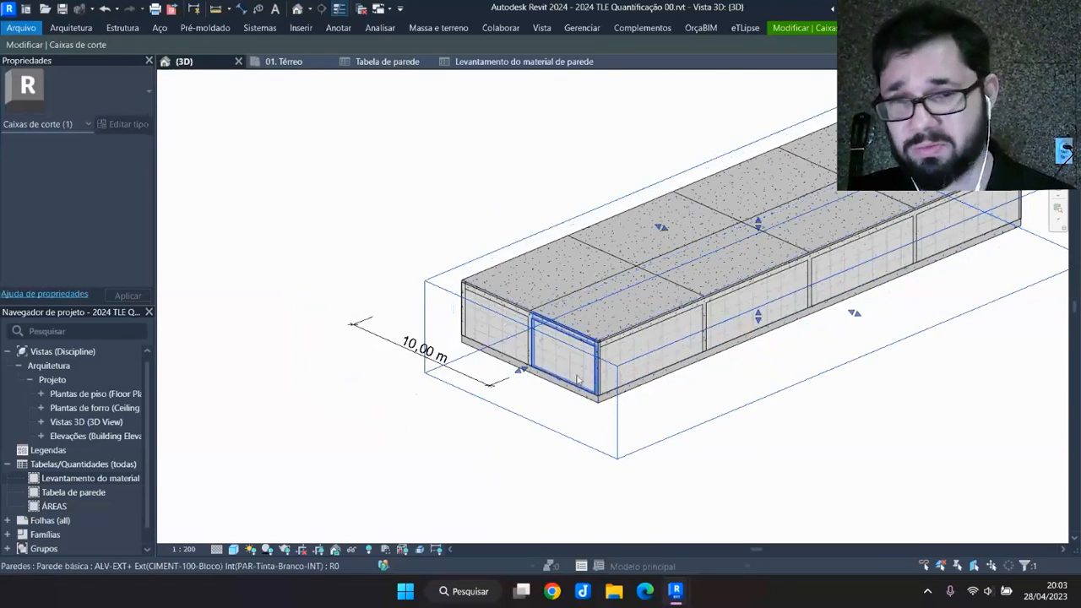
{"action": "scroll", "coordinate": [577, 379], "scroll_direction": "up", "scroll_amount": 4}
{"action": "scroll", "coordinate": [544, 329], "scroll_direction": "up", "scroll_amount": 4}
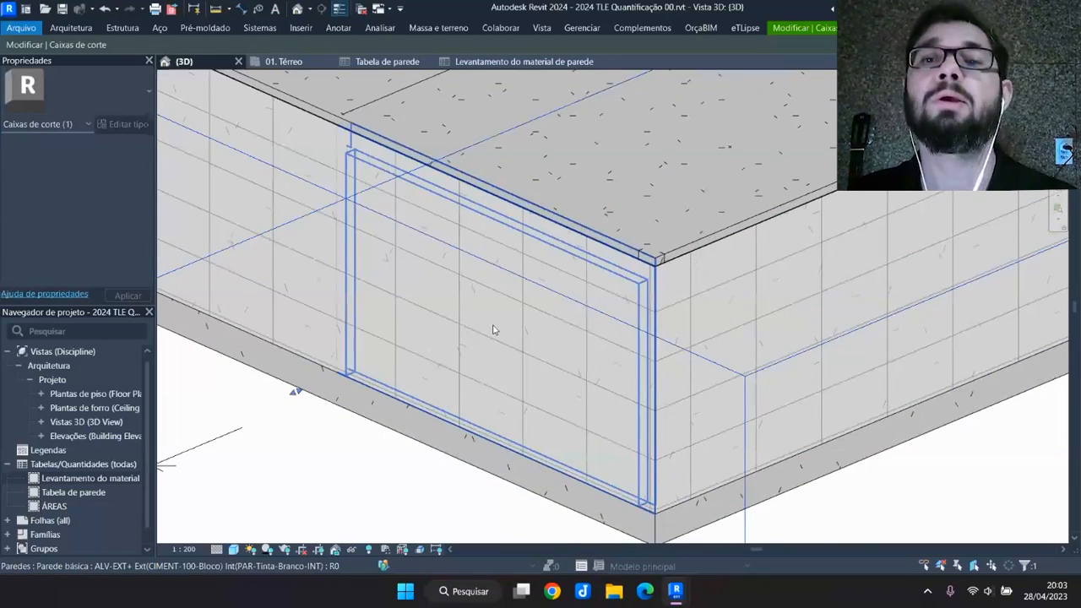
{"action": "scroll", "coordinate": [494, 330], "scroll_direction": "down", "scroll_amount": 8}
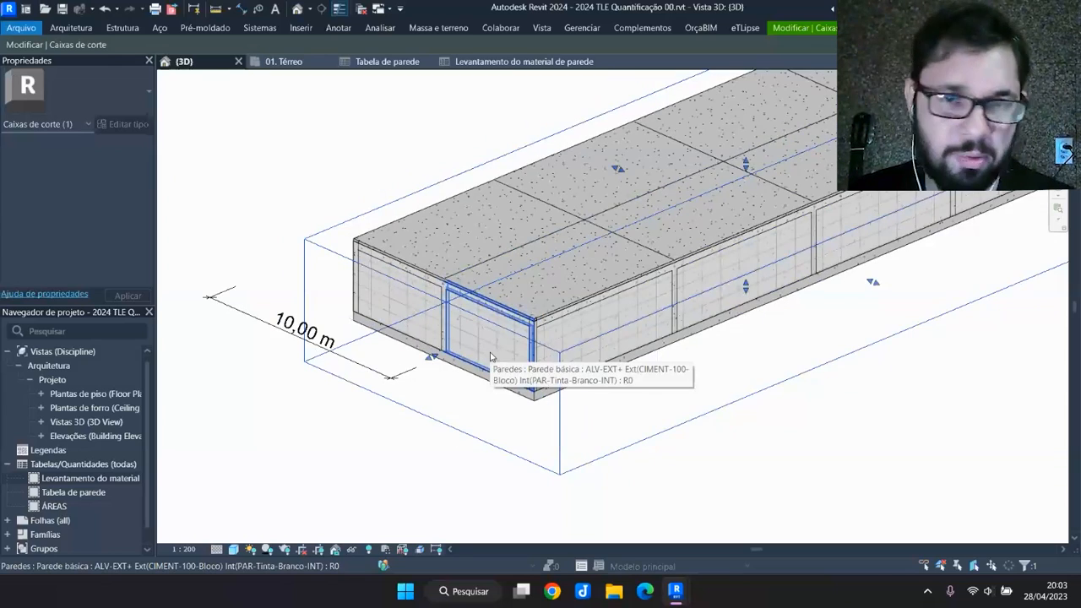
{"action": "scroll", "coordinate": [490, 355], "scroll_direction": "down", "scroll_amount": 3}
{"action": "scroll", "coordinate": [561, 325], "scroll_direction": "up", "scroll_amount": 5}
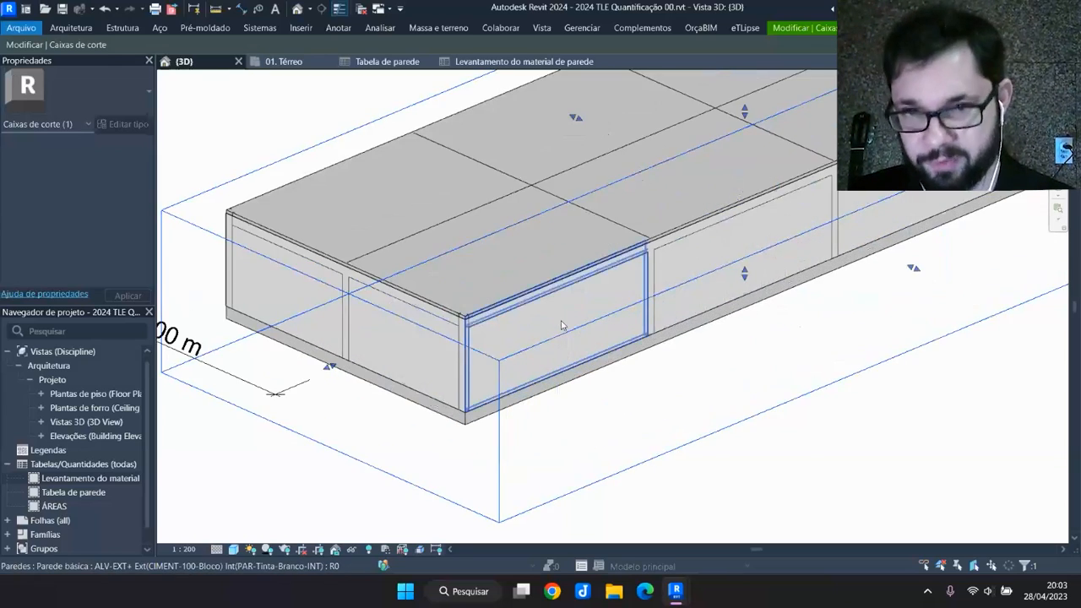
{"action": "scroll", "coordinate": [562, 322], "scroll_direction": "down", "scroll_amount": 3}
{"action": "middle_click_drag", "start_coordinate": [591, 314], "coordinate": [630, 338], "text": "shift"}
{"action": "scroll", "coordinate": [630, 341], "scroll_direction": "up", "scroll_amount": 1}
{"action": "scroll", "coordinate": [626, 344], "scroll_direction": "down", "scroll_amount": 1}
{"action": "scroll", "coordinate": [701, 372], "scroll_direction": "down", "scroll_amount": 1}
{"action": "left_click", "coordinate": [716, 422]}
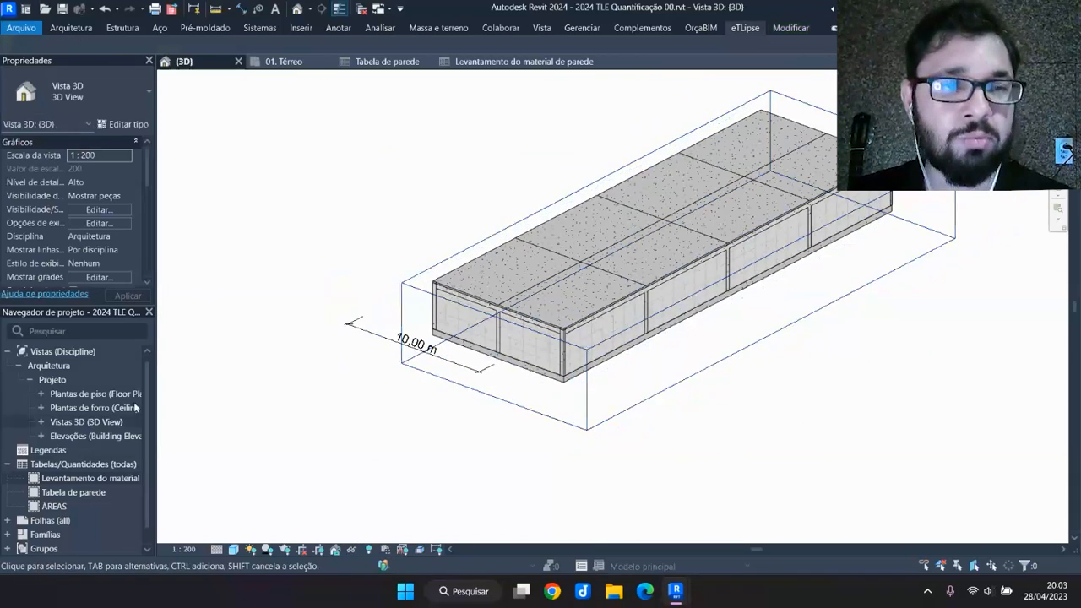
Bring up the eTLipse Solids tool, switch to its Walls command and collect walls of all types
{"action": "left_click", "coordinate": [747, 344]}
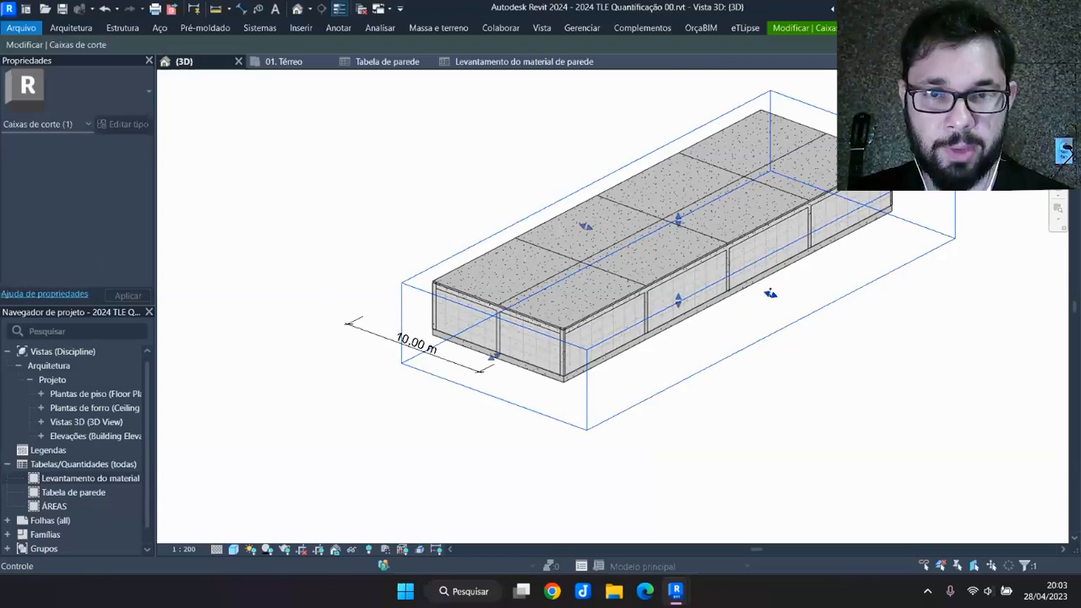
{"action": "scroll", "coordinate": [768, 167], "scroll_direction": "down", "scroll_amount": 3}
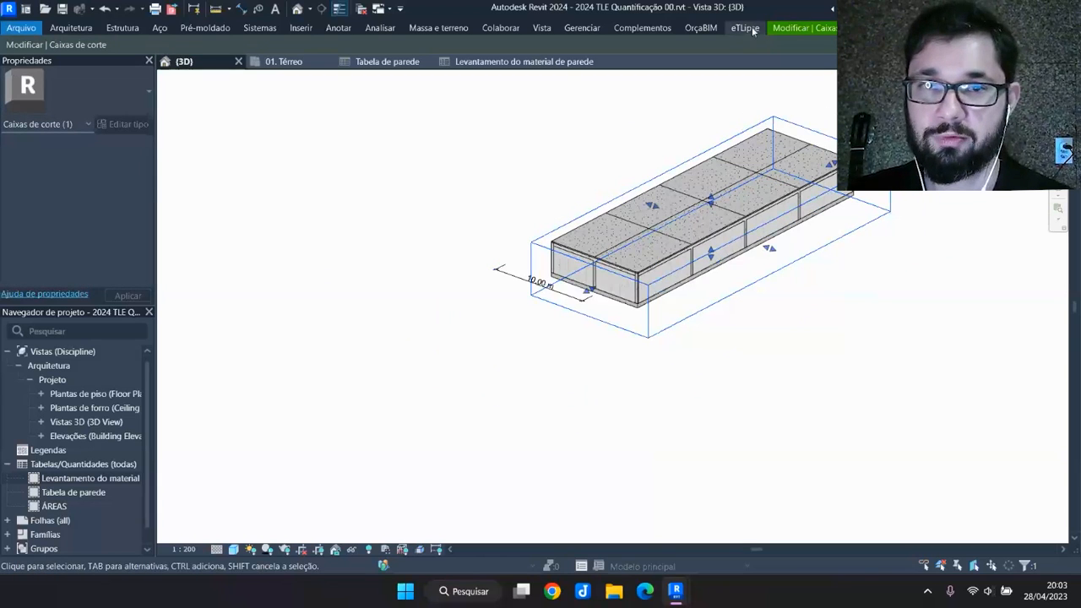
{"action": "left_click", "coordinate": [747, 31]}
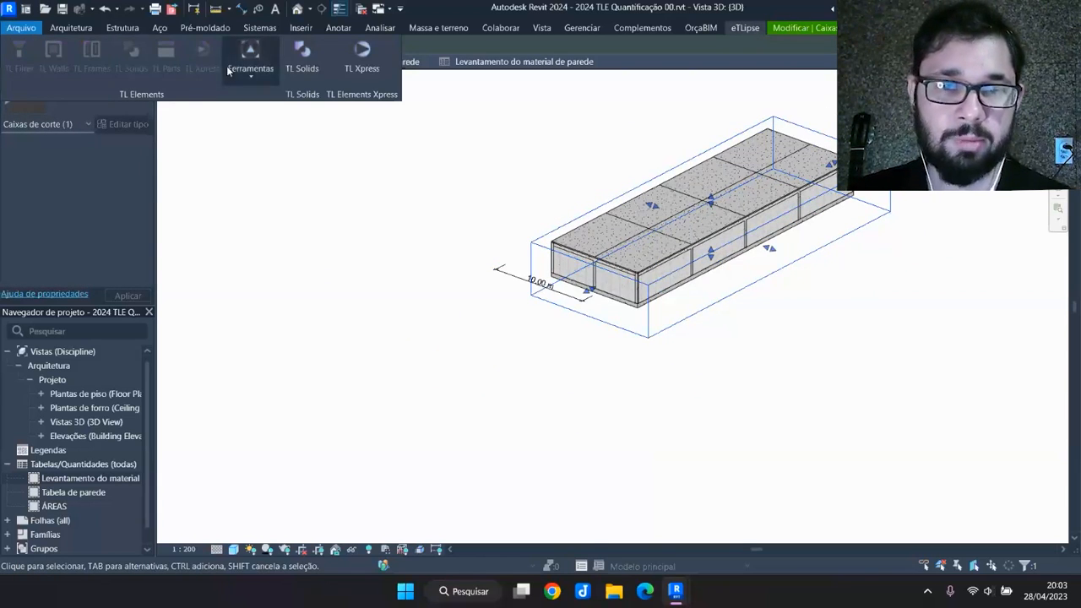
{"action": "mouse_move", "coordinate": [680, 594]}
{"action": "left_click", "coordinate": [714, 532]}
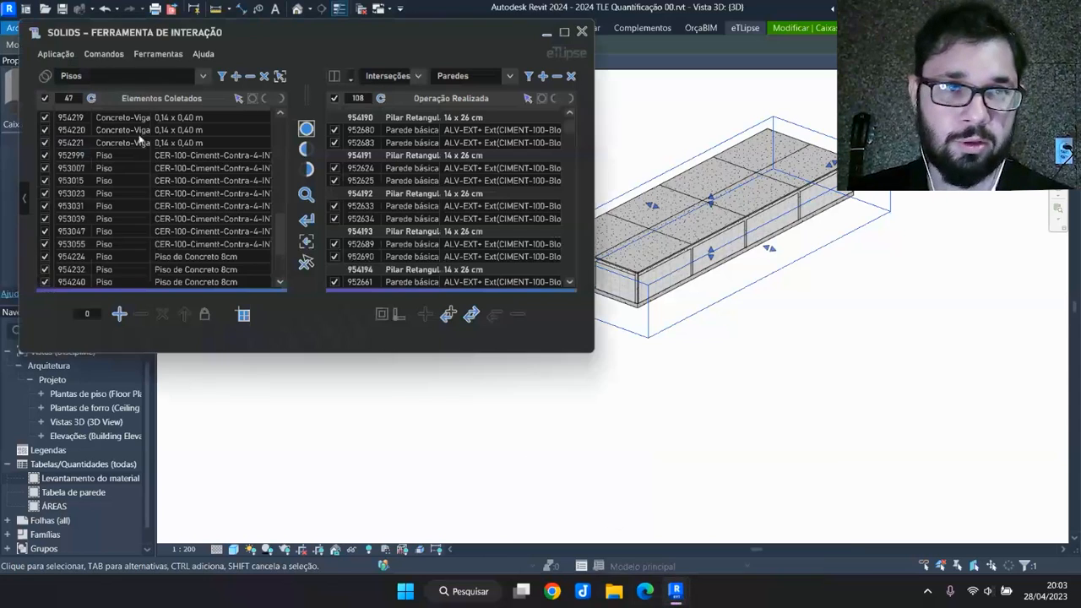
{"action": "left_click", "coordinate": [103, 53]}
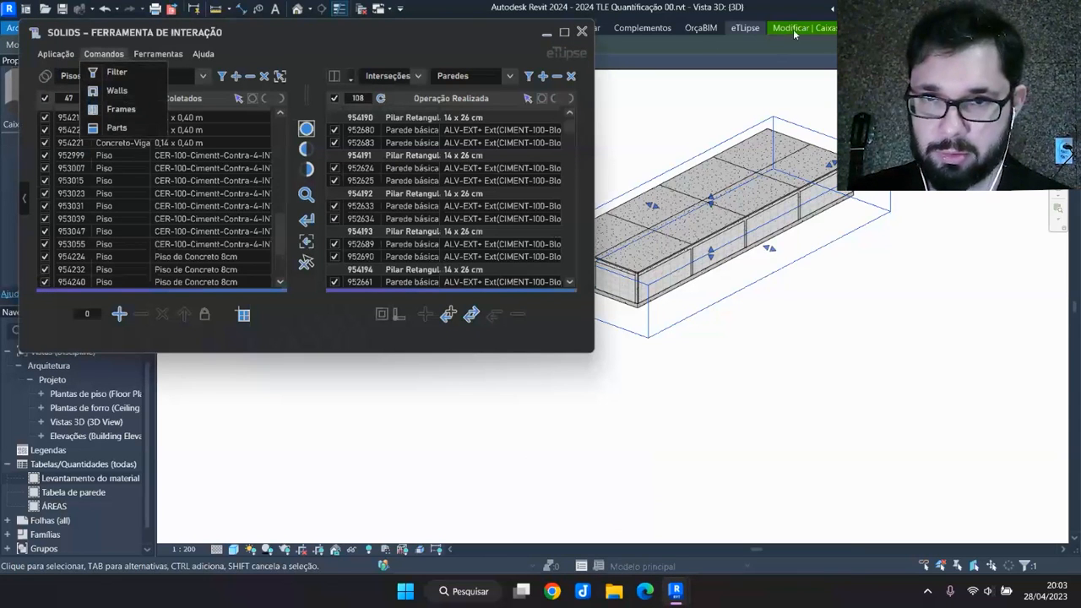
{"action": "left_click", "coordinate": [123, 90]}
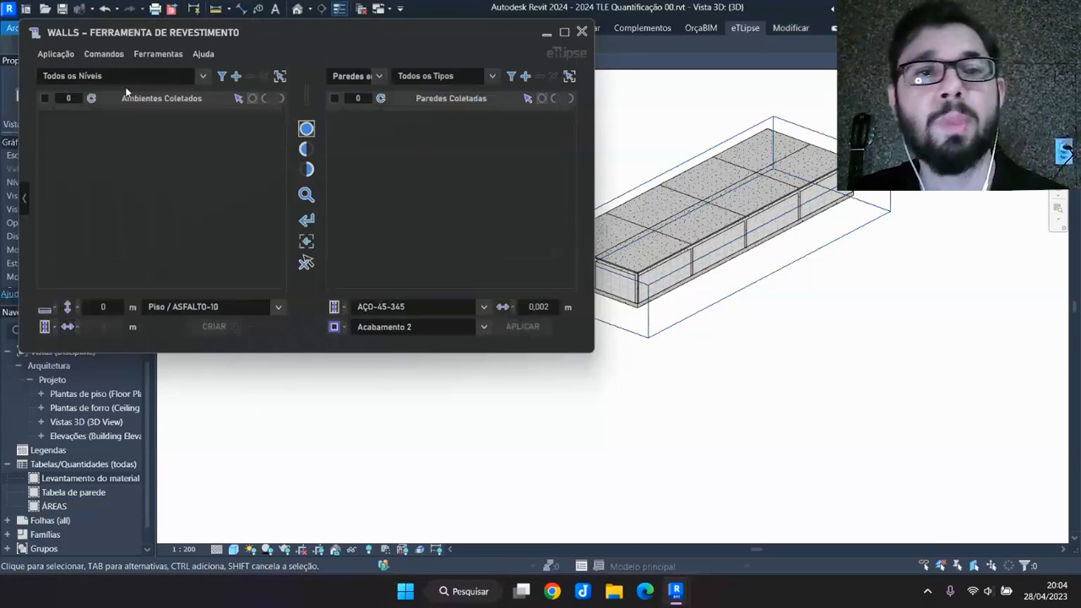
{"action": "left_click", "coordinate": [511, 77]}
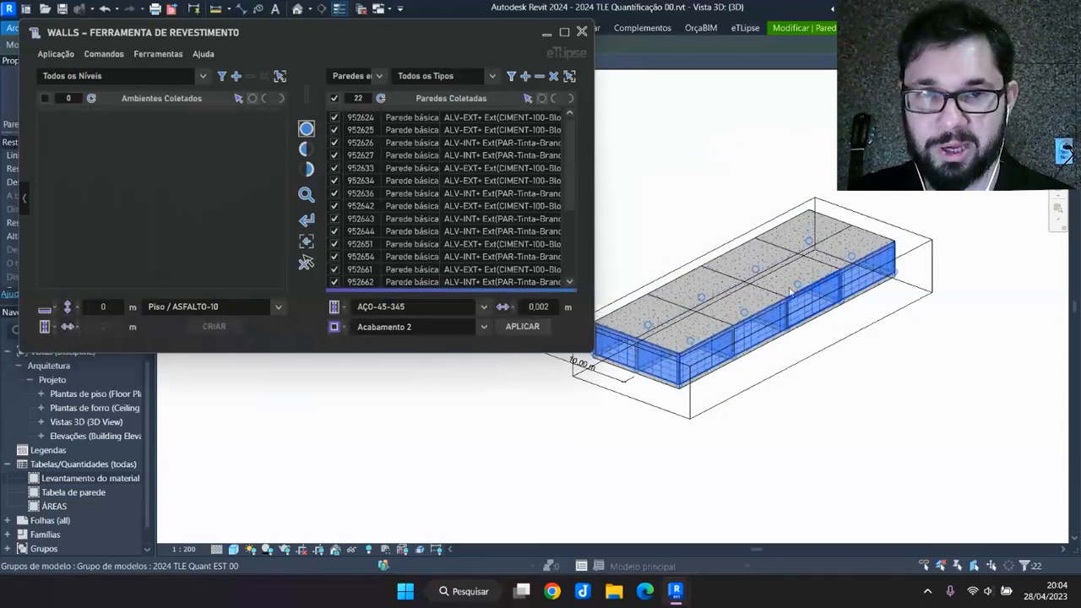
Create parts from all the collected walls and clear the selection
{"action": "left_click", "coordinate": [545, 36]}
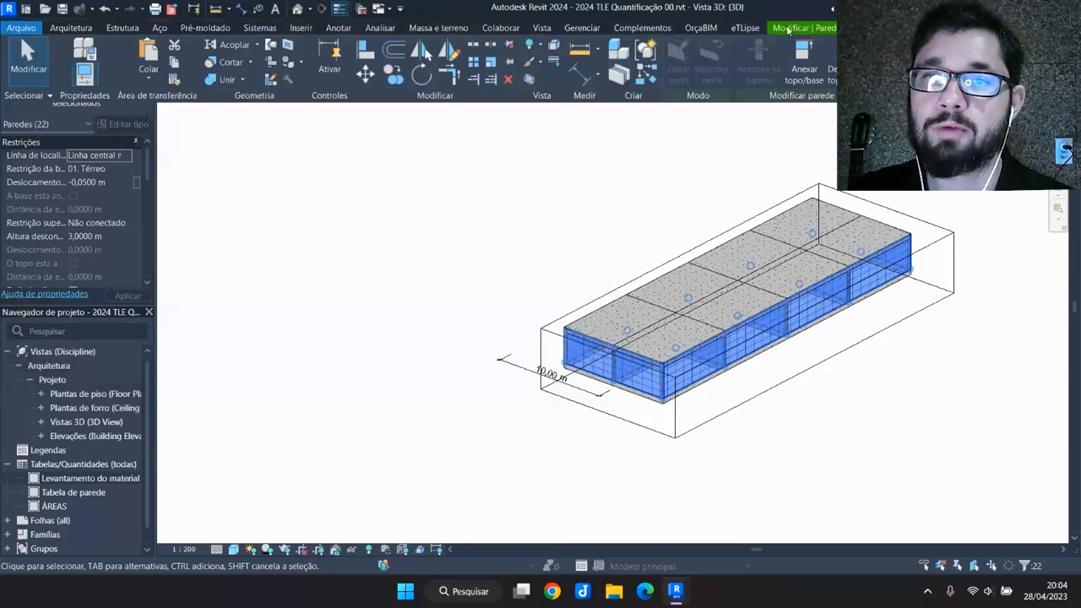
{"action": "left_click", "coordinate": [625, 77]}
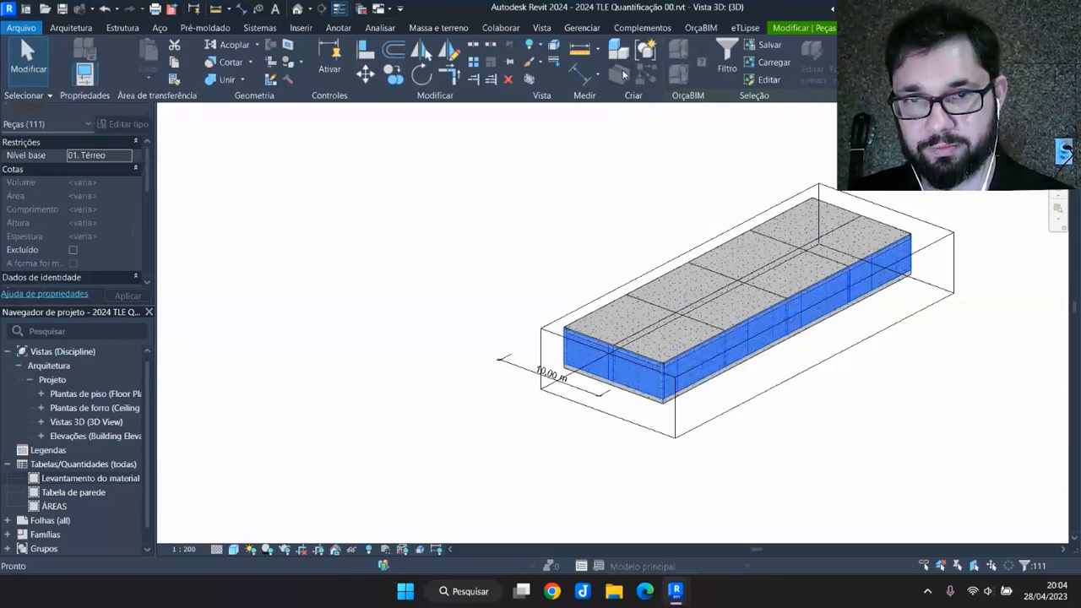
{"action": "scroll", "coordinate": [709, 439], "scroll_direction": "up", "scroll_amount": 6}
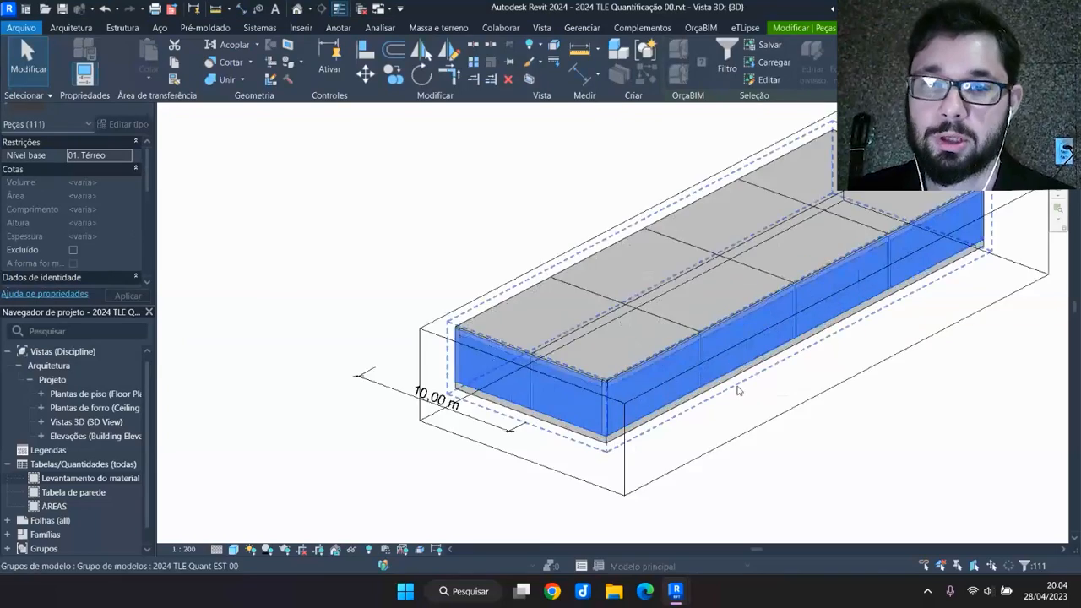
{"action": "left_click", "coordinate": [937, 471]}
{"action": "scroll", "coordinate": [583, 379], "scroll_direction": "down", "scroll_amount": 5}
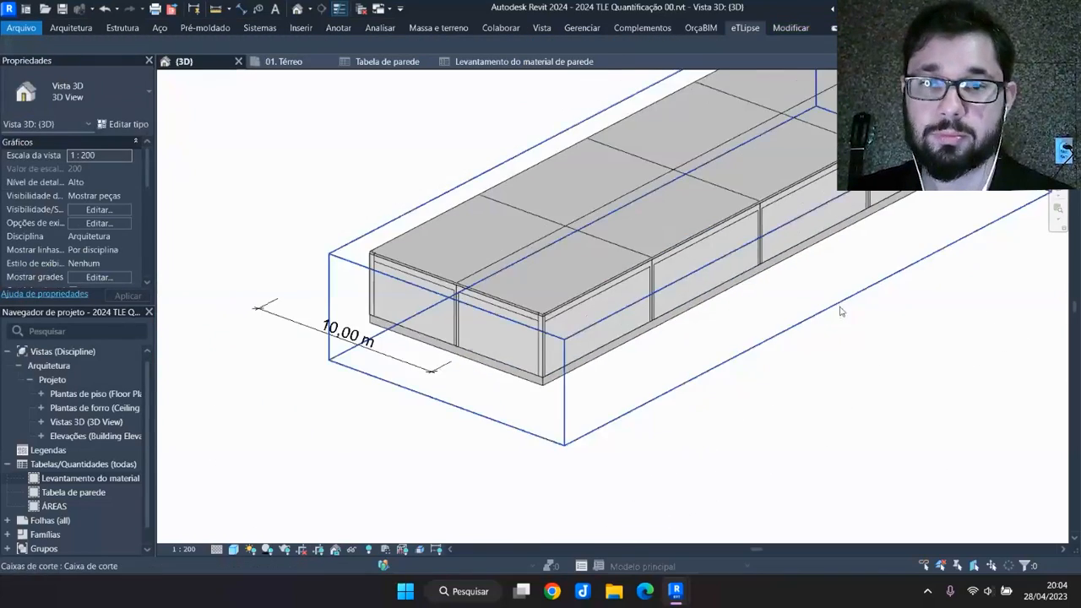
Inspect the sectioned wall below the beam and select its individual layer parts to check their dimensions
{"action": "left_click", "coordinate": [767, 381]}
{"action": "middle_click_drag", "start_coordinate": [728, 343], "coordinate": [494, 307], "text": "shift"}
{"action": "scroll", "coordinate": [470, 272], "scroll_direction": "up", "scroll_amount": 6}
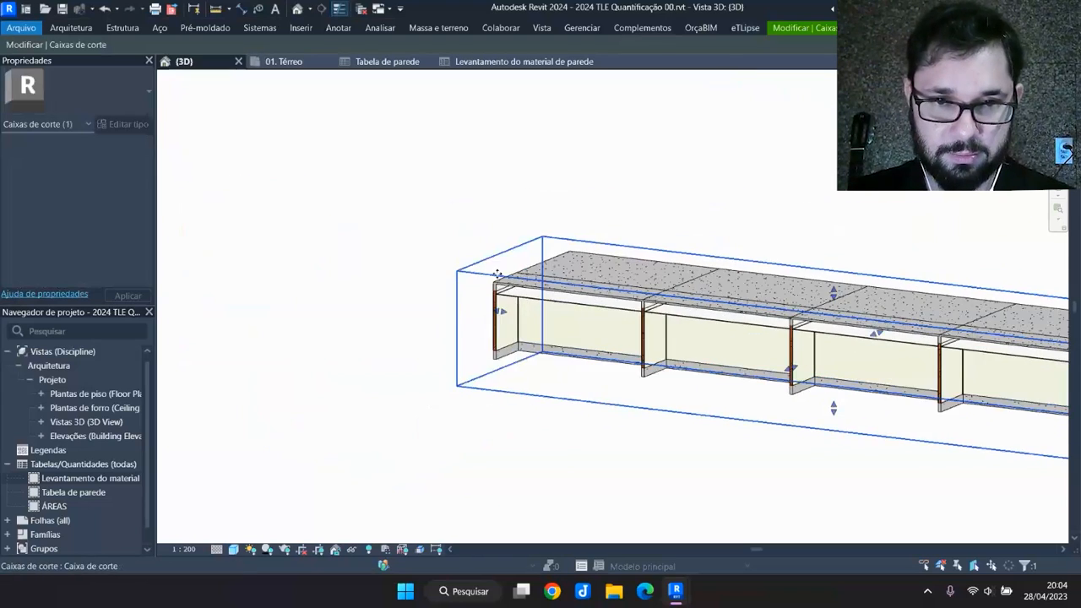
{"action": "scroll", "coordinate": [470, 272], "scroll_direction": "up", "scroll_amount": 5}
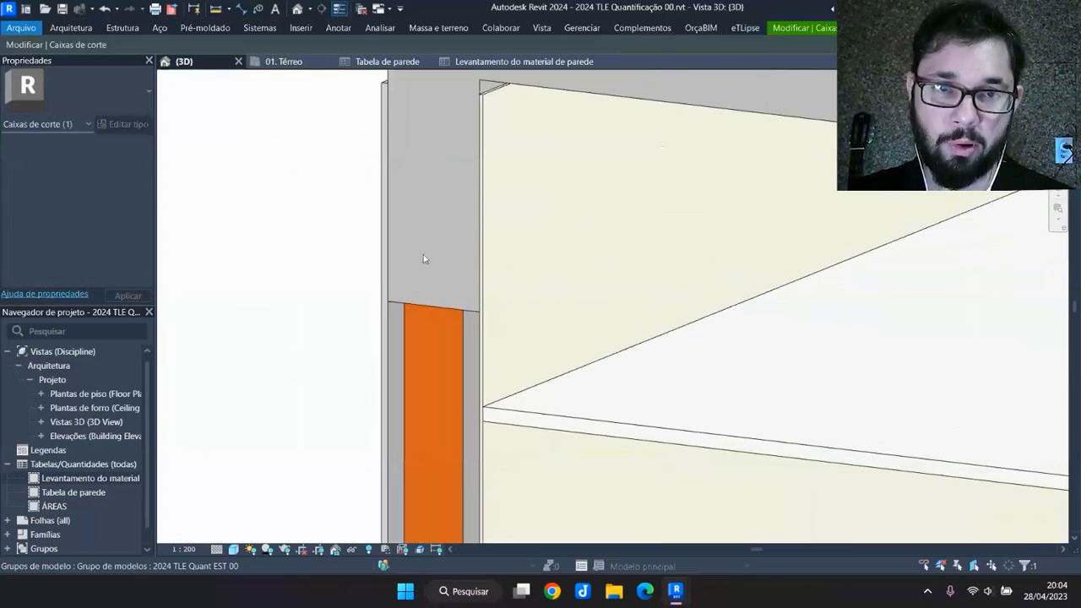
{"action": "middle_click_drag", "start_coordinate": [466, 282], "coordinate": [451, 131]}
{"action": "scroll", "coordinate": [477, 248], "scroll_direction": "up", "scroll_amount": 2}
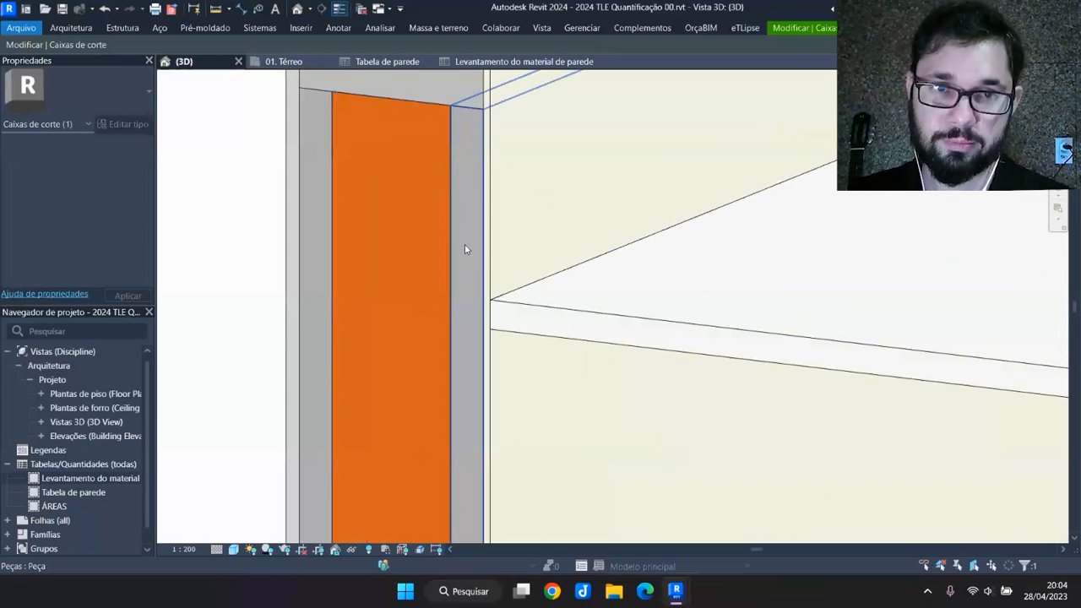
{"action": "left_click", "coordinate": [464, 248]}
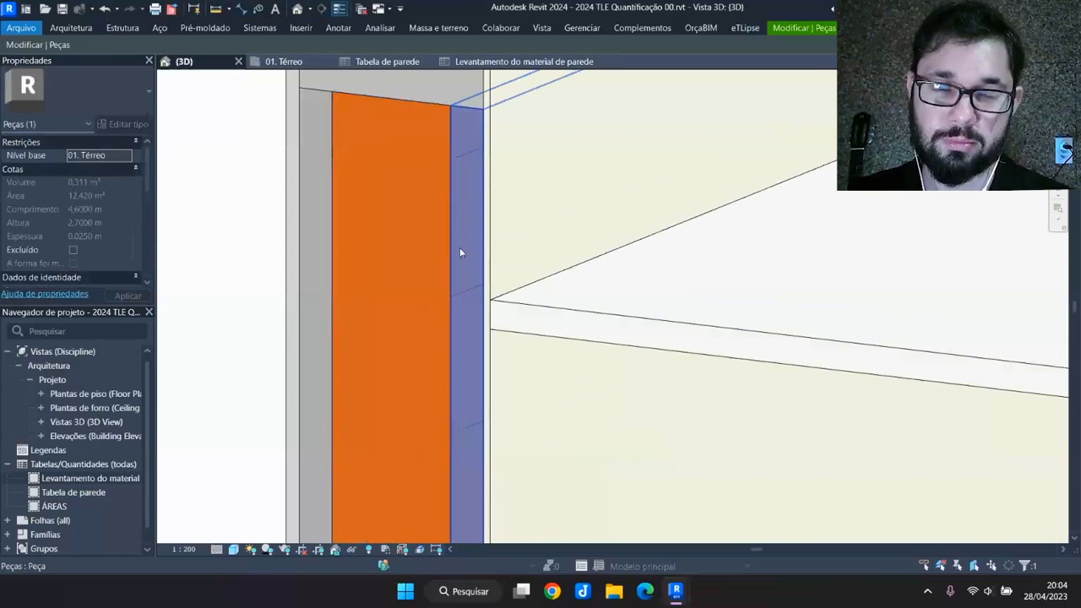
{"action": "left_click", "coordinate": [315, 240]}
Temporarily hide the outer cladding part and the exterior mortar part of the longer end wall segment
{"action": "middle_click_drag", "start_coordinate": [315, 240], "coordinate": [760, 317], "text": "shift"}
{"action": "scroll", "coordinate": [351, 195], "scroll_direction": "down", "scroll_amount": 6}
{"action": "scroll", "coordinate": [536, 291], "scroll_direction": "up", "scroll_amount": 4}
{"action": "scroll", "coordinate": [469, 290], "scroll_direction": "down", "scroll_amount": 3}
{"action": "middle_click_drag", "start_coordinate": [519, 306], "coordinate": [810, 336]}
{"action": "scroll", "coordinate": [675, 302], "scroll_direction": "up", "scroll_amount": 3}
{"action": "scroll", "coordinate": [636, 267], "scroll_direction": "up", "scroll_amount": 4}
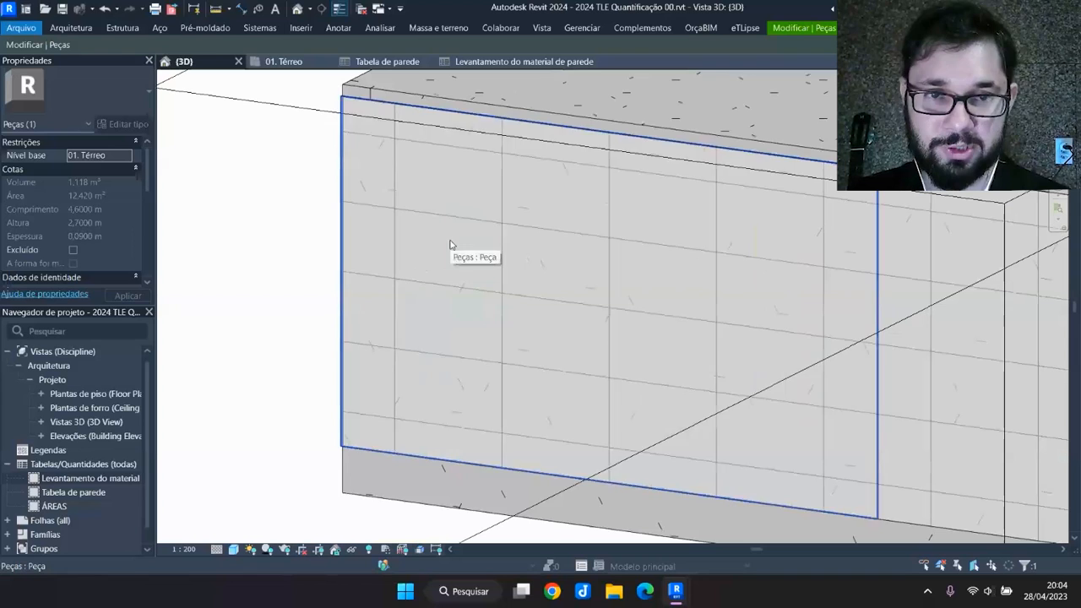
{"action": "left_click", "coordinate": [450, 244]}
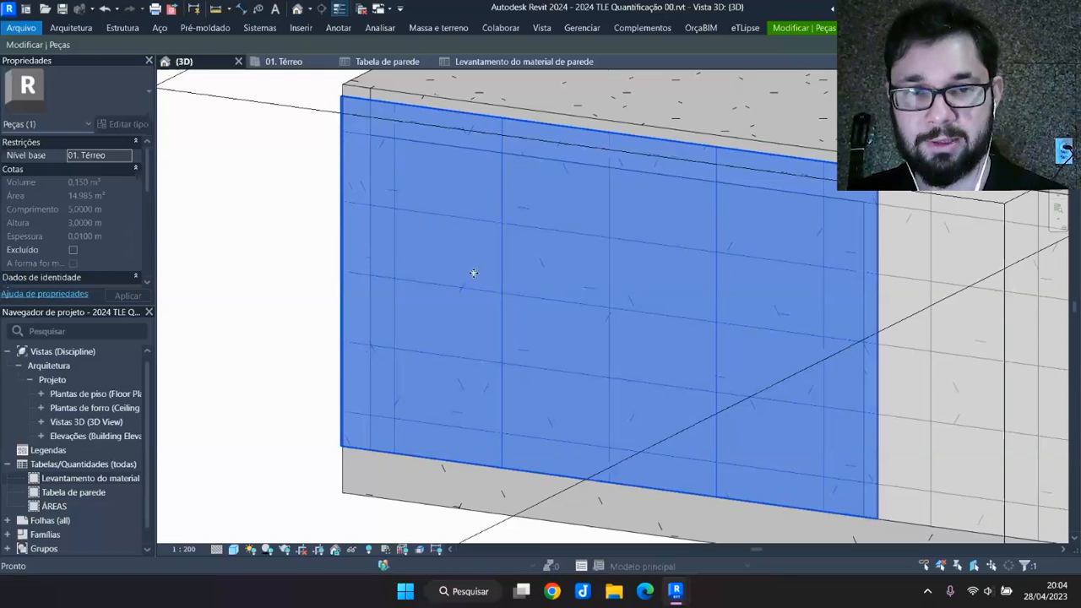
{"action": "key", "text": "h"}
{"action": "key", "text": "h"}
{"action": "middle_click_drag", "start_coordinate": [602, 329], "coordinate": [554, 314]}
{"action": "scroll", "coordinate": [492, 256], "scroll_direction": "down", "scroll_amount": 1}
{"action": "middle_click_drag", "start_coordinate": [620, 309], "coordinate": [652, 313], "text": "shift"}
{"action": "left_click", "coordinate": [414, 251]}
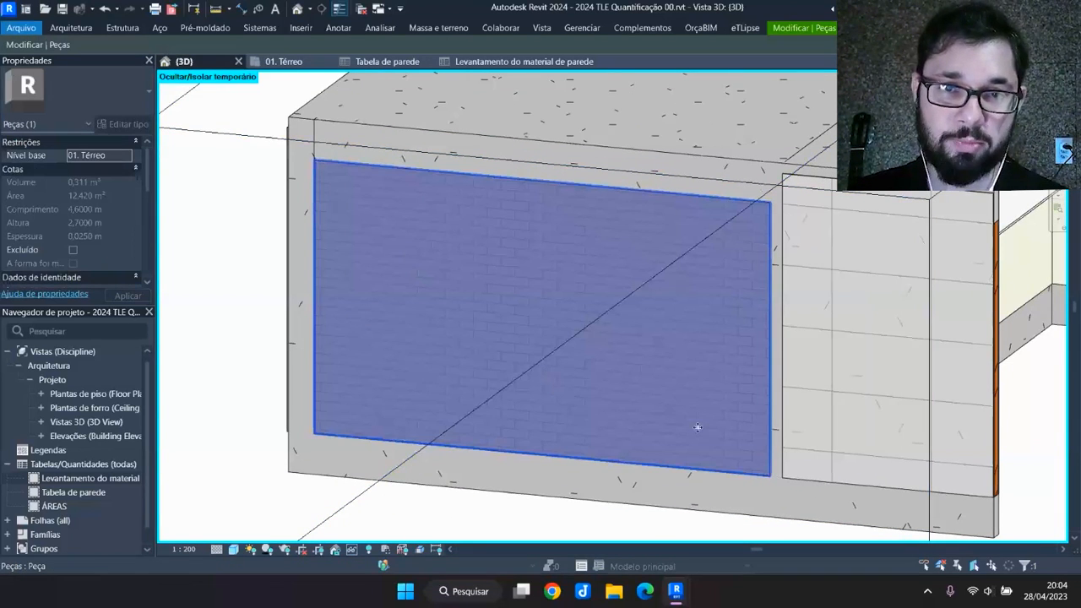
{"action": "key", "text": "h"}
{"action": "key", "text": "h"}
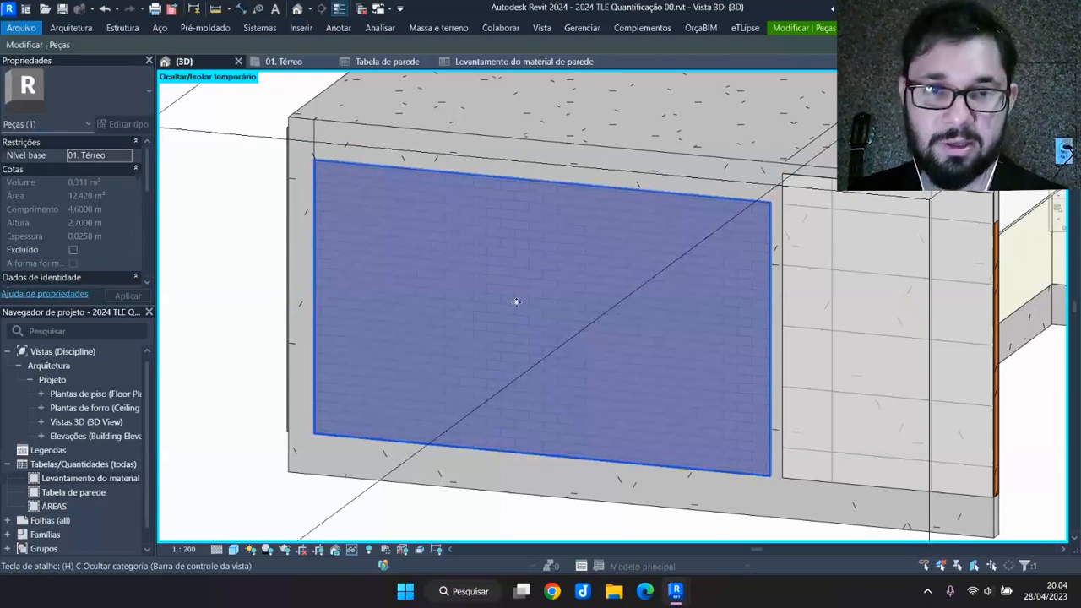
Temporarily hide the brick, interior mortar and interior paint parts of the longer end wall segment
{"action": "left_click", "coordinate": [433, 257]}
{"action": "key", "text": "h"}
{"action": "key", "text": "h"}
{"action": "left_click", "coordinate": [442, 275]}
{"action": "key", "text": "h"}
{"action": "key", "text": "h"}
{"action": "left_click", "coordinate": [443, 268]}
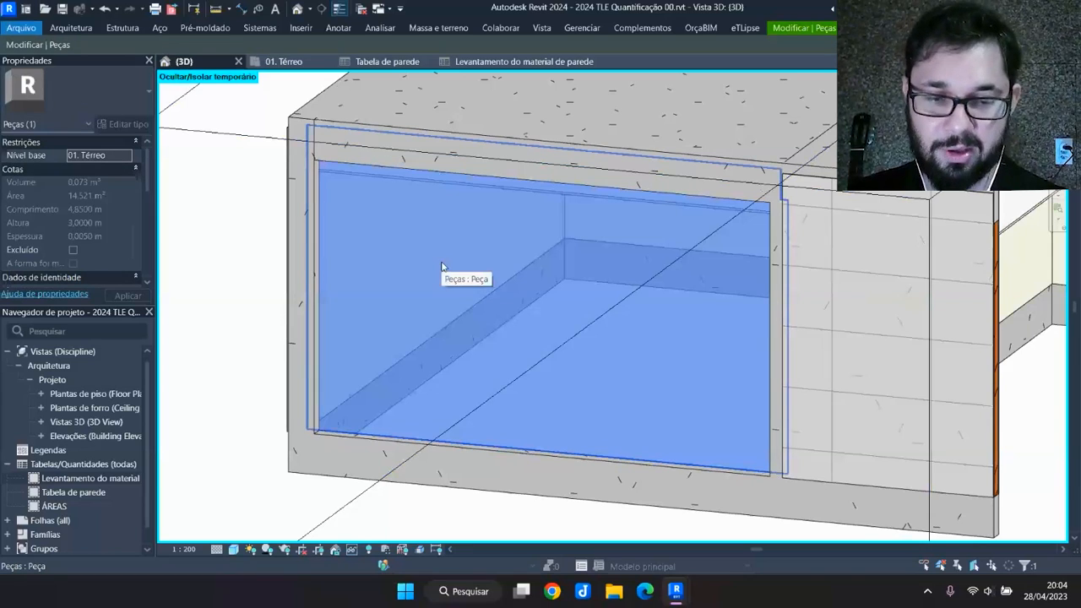
{"action": "key", "text": "h"}
{"action": "key", "text": "h"}
Restore the temporarily hidden parts of the end wall and view the whole building
{"action": "scroll", "coordinate": [472, 336], "scroll_direction": "down", "scroll_amount": 2}
{"action": "middle_click_drag", "start_coordinate": [551, 296], "coordinate": [351, 310], "text": "shift"}
{"action": "middle_click_drag", "start_coordinate": [473, 314], "coordinate": [615, 372], "text": "shift"}
{"action": "scroll", "coordinate": [564, 357], "scroll_direction": "up", "scroll_amount": 3}
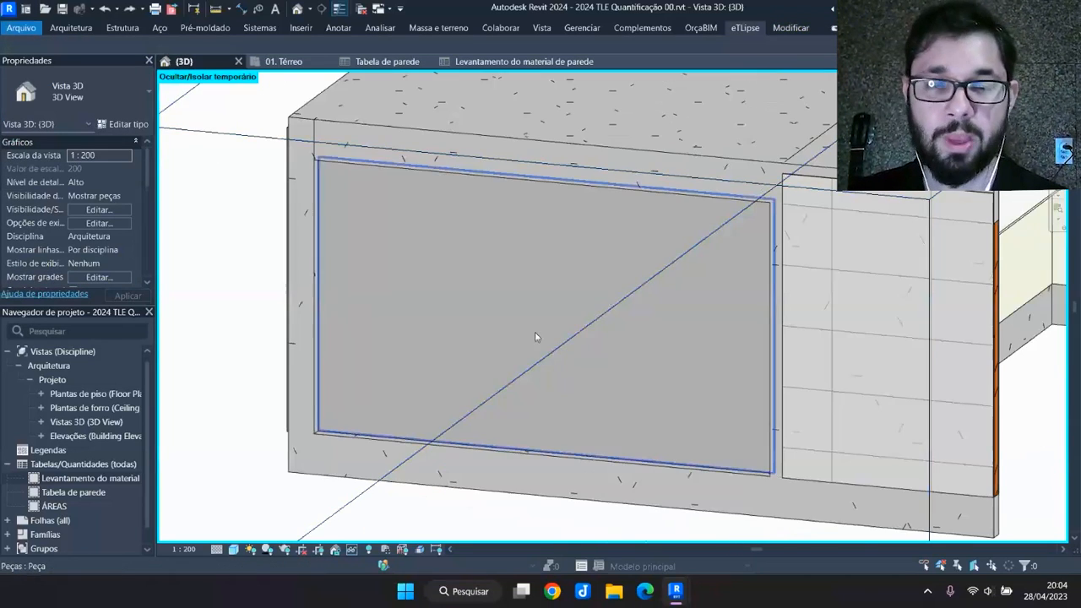
{"action": "scroll", "coordinate": [543, 294], "scroll_direction": "down", "scroll_amount": 5}
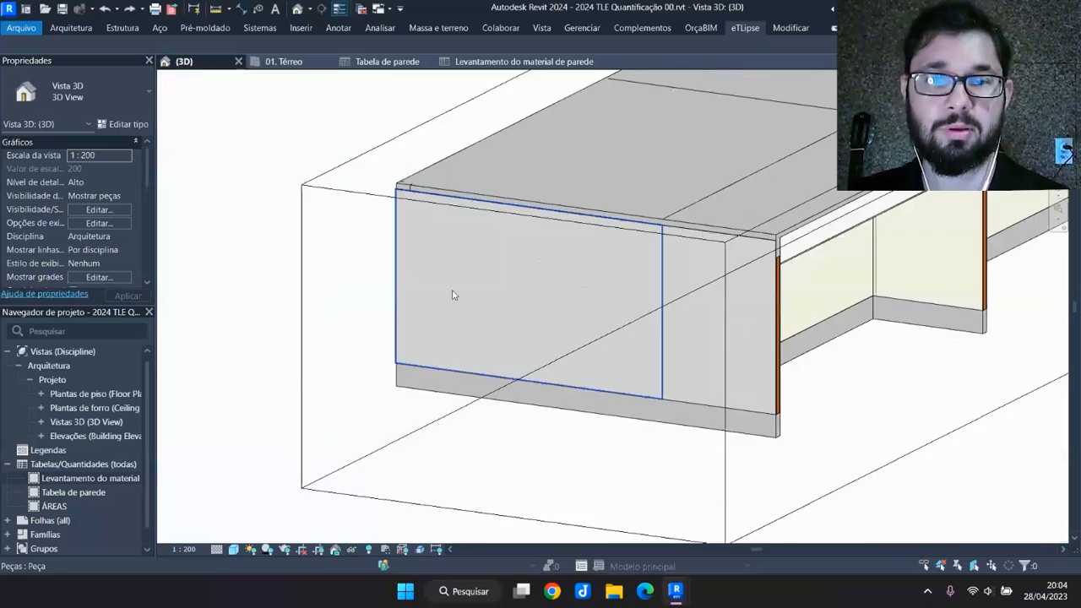
{"action": "middle_click_drag", "start_coordinate": [810, 475], "coordinate": [766, 472]}
{"action": "scroll", "coordinate": [786, 442], "scroll_direction": "down", "scroll_amount": 2}
{"action": "middle_click_drag", "start_coordinate": [798, 428], "coordinate": [685, 448]}
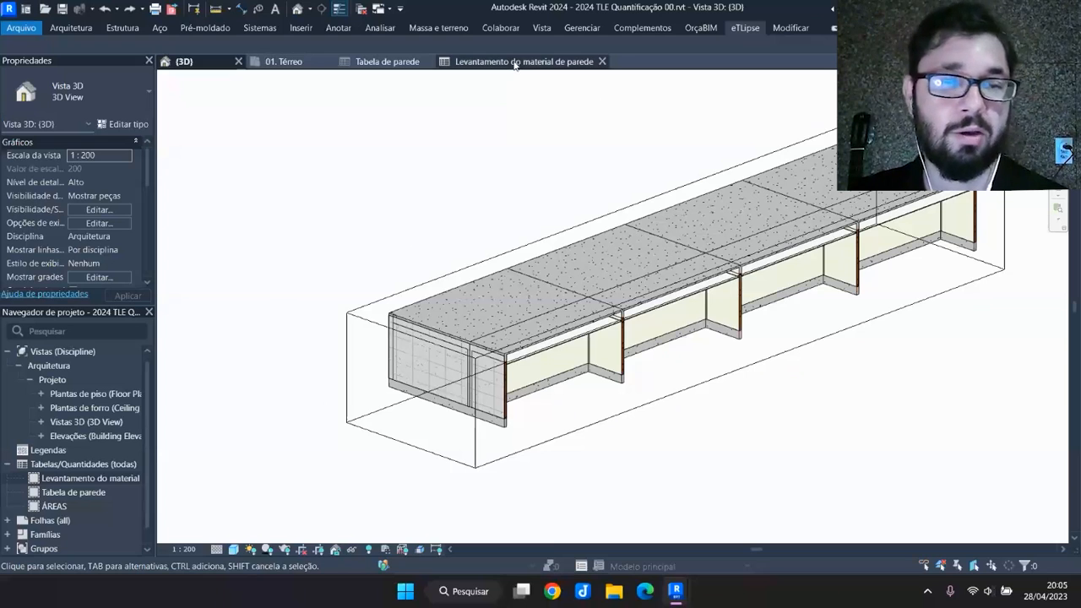
{"action": "left_click", "coordinate": [49, 475]}
{"action": "left_click", "coordinate": [48, 465]}
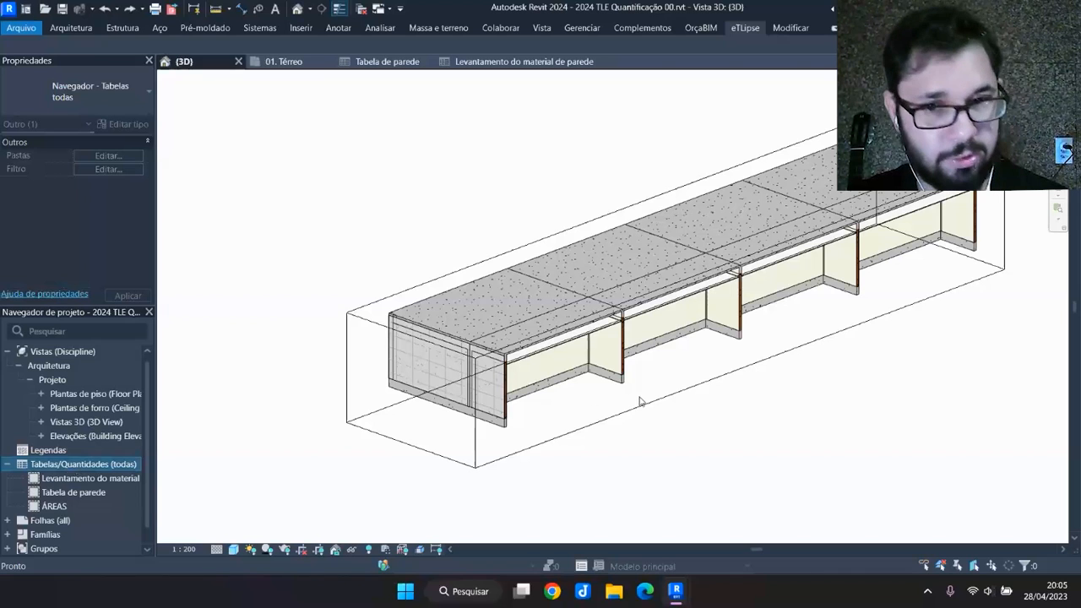
{"action": "right_click", "coordinate": [62, 472]}
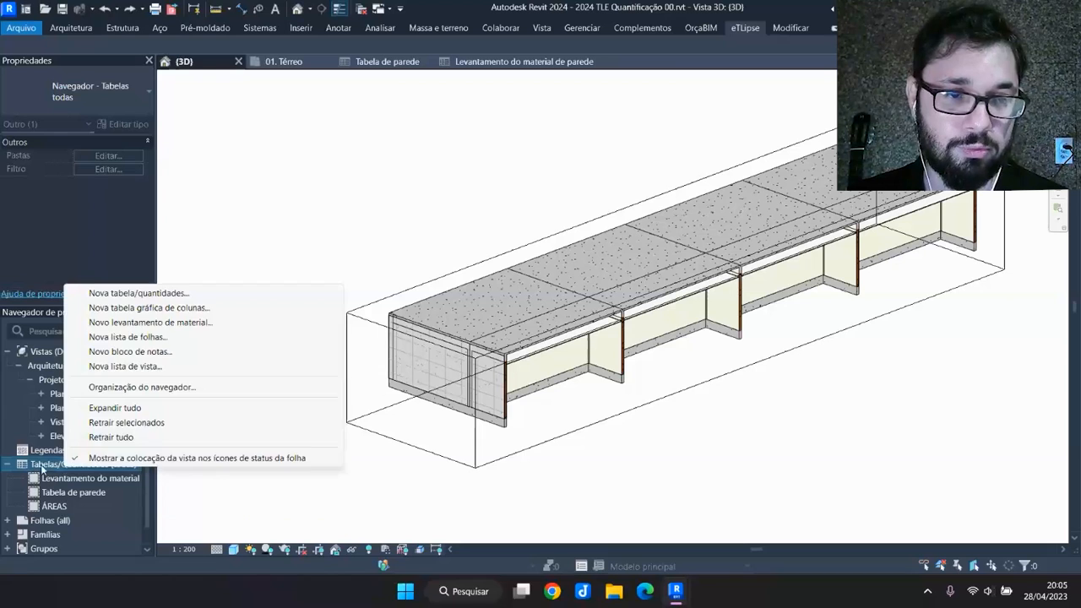
{"action": "right_click", "coordinate": [48, 471]}
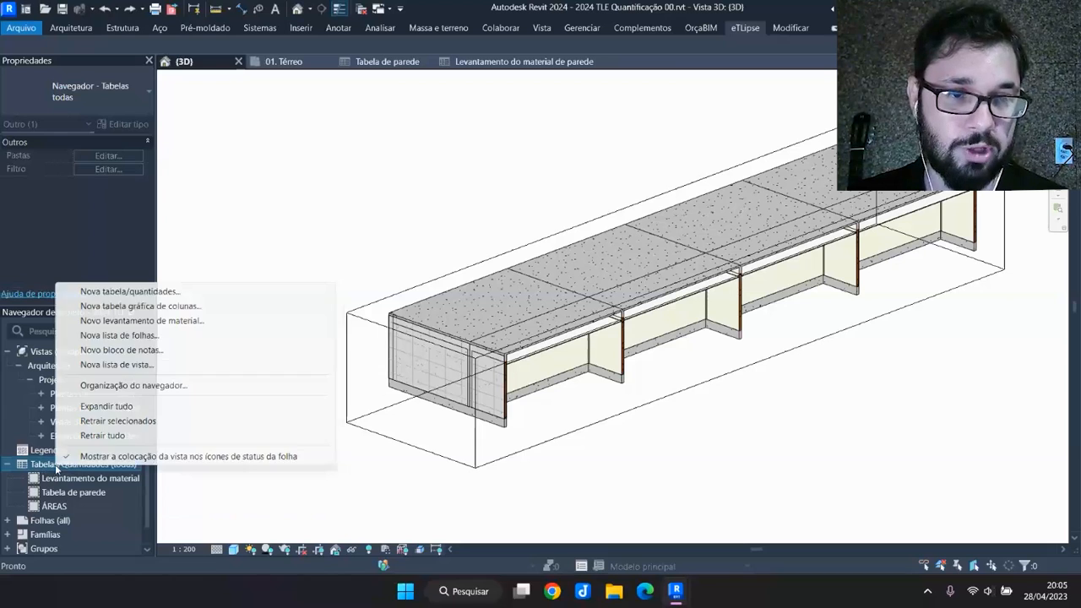
{"action": "left_click", "coordinate": [178, 325]}
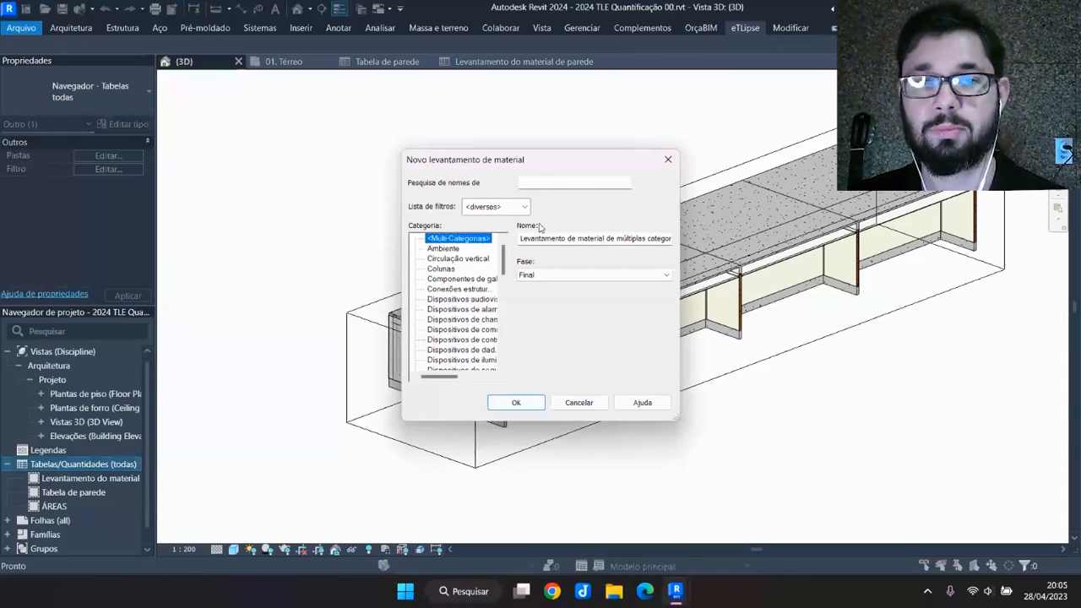
{"action": "left_click_drag", "start_coordinate": [503, 263], "coordinate": [504, 316]}
{"action": "scroll", "coordinate": [454, 283], "scroll_direction": "down", "scroll_amount": 4}
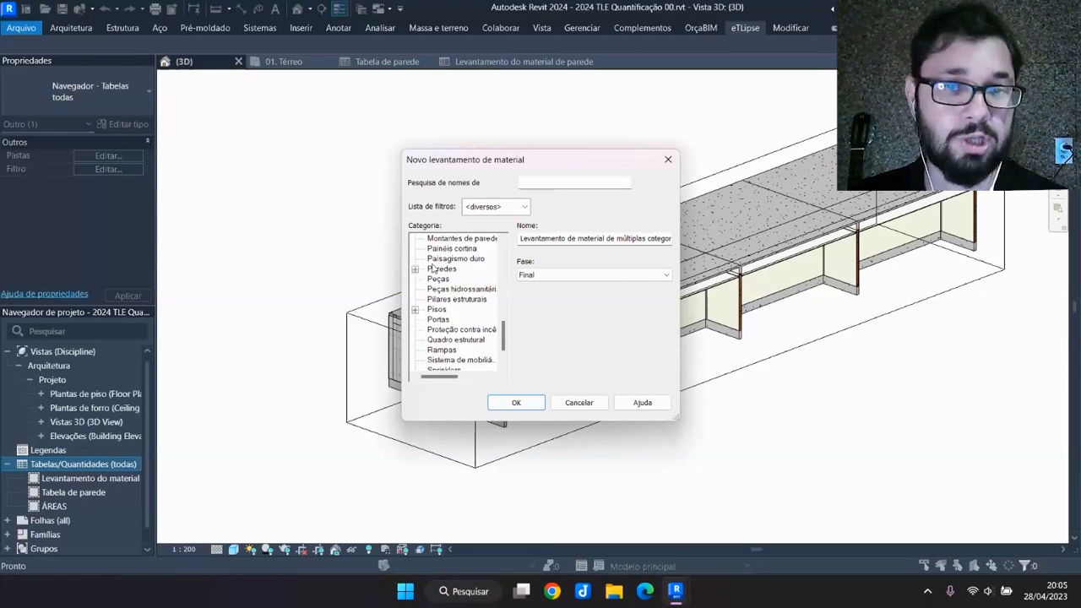
{"action": "left_click", "coordinate": [436, 279]}
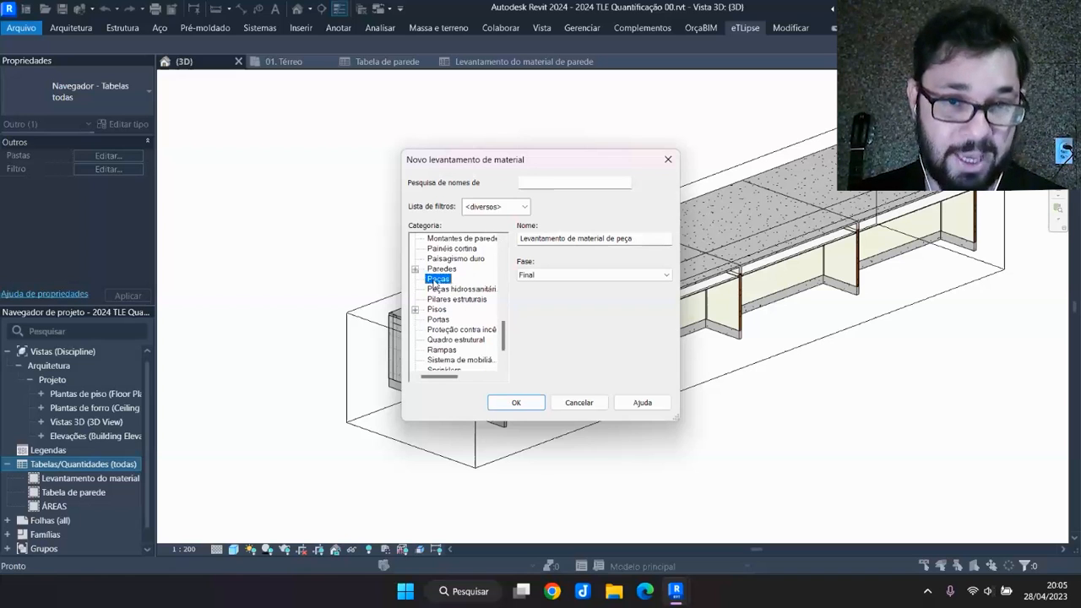
{"action": "left_click", "coordinate": [515, 402]}
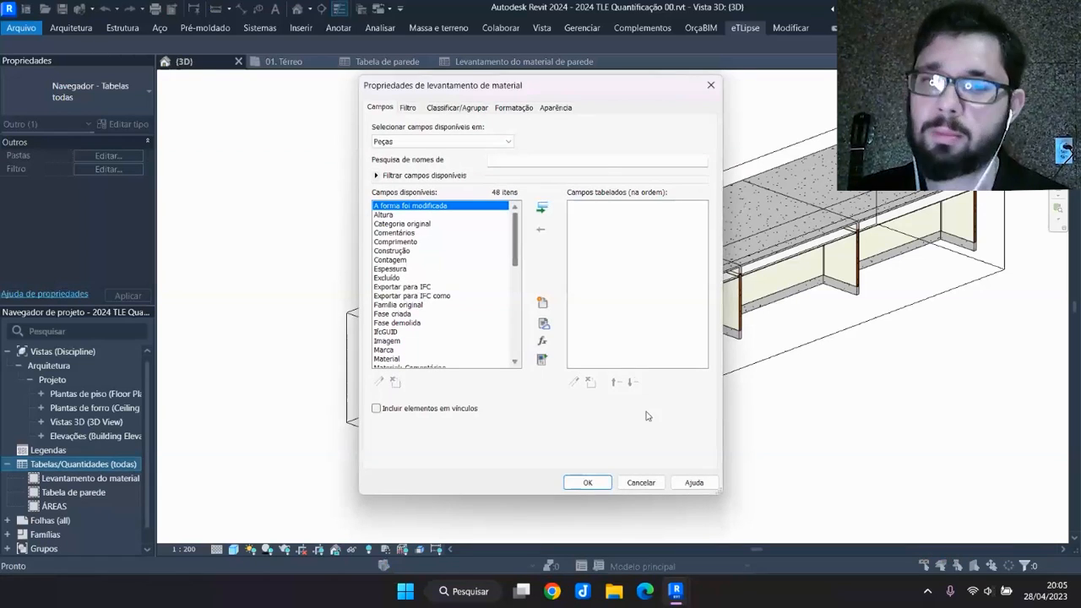
{"action": "left_click", "coordinate": [641, 482]}
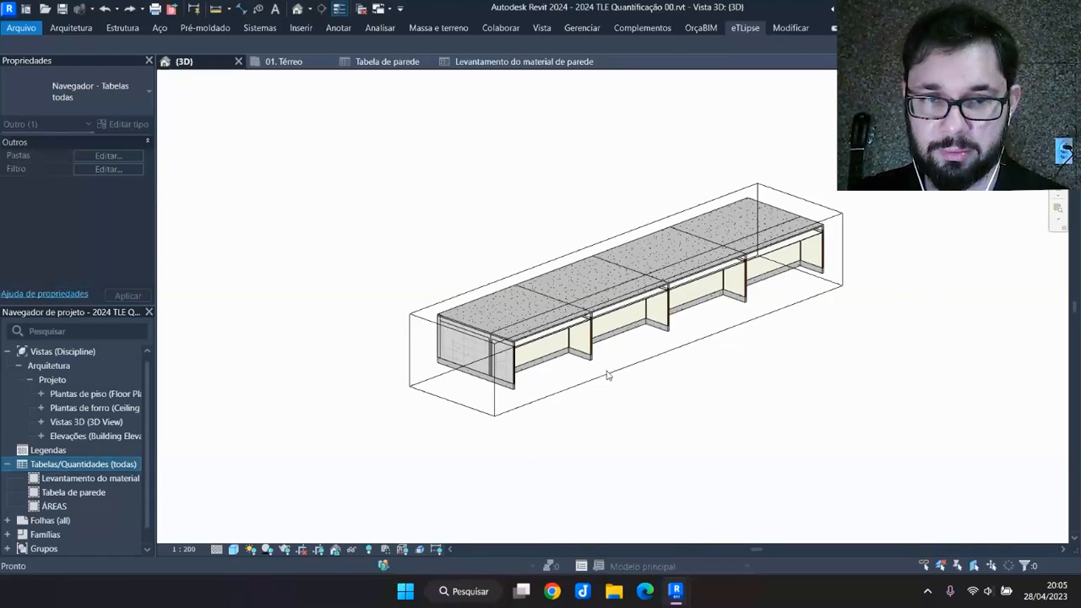
View the 3D model from above and select the elements at the end of the building around the last two bays
{"action": "left_click", "coordinate": [277, 63]}
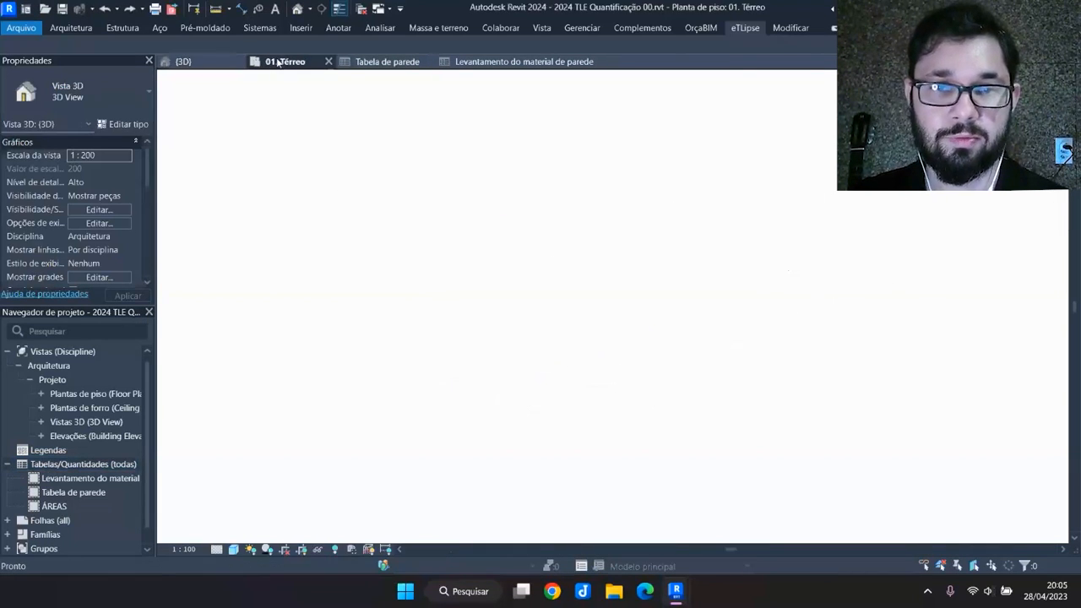
{"action": "left_click", "coordinate": [183, 62]}
{"action": "left_click", "coordinate": [1018, 110]}
{"action": "middle_click_drag", "start_coordinate": [709, 317], "coordinate": [593, 364]}
{"action": "middle_click_drag", "start_coordinate": [679, 514], "coordinate": [642, 433]}
{"action": "left_click", "coordinate": [640, 433]}
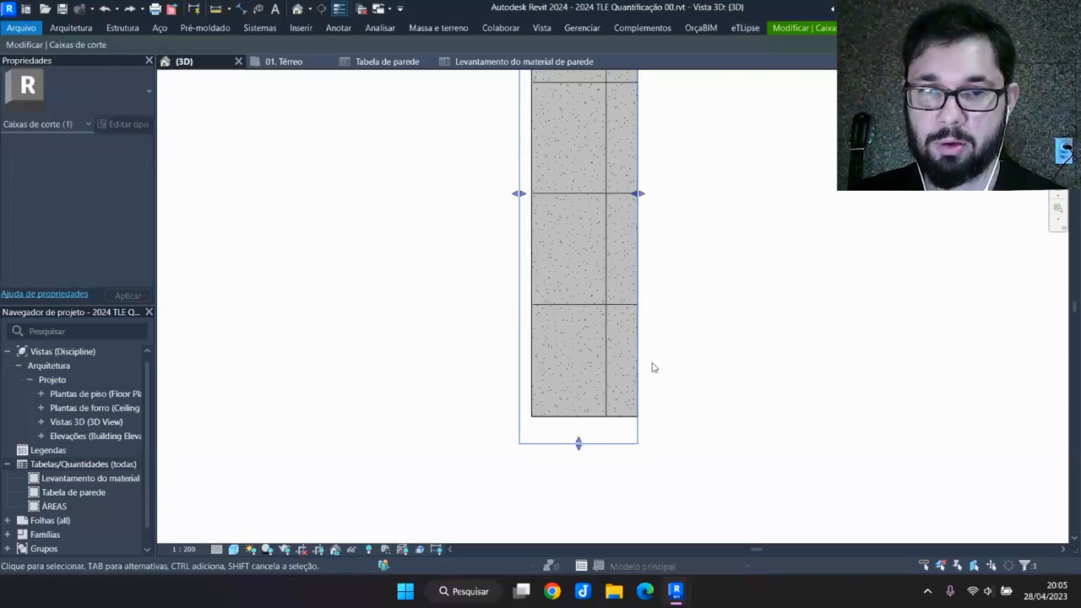
{"action": "scroll", "coordinate": [641, 400], "scroll_direction": "up", "scroll_amount": 3}
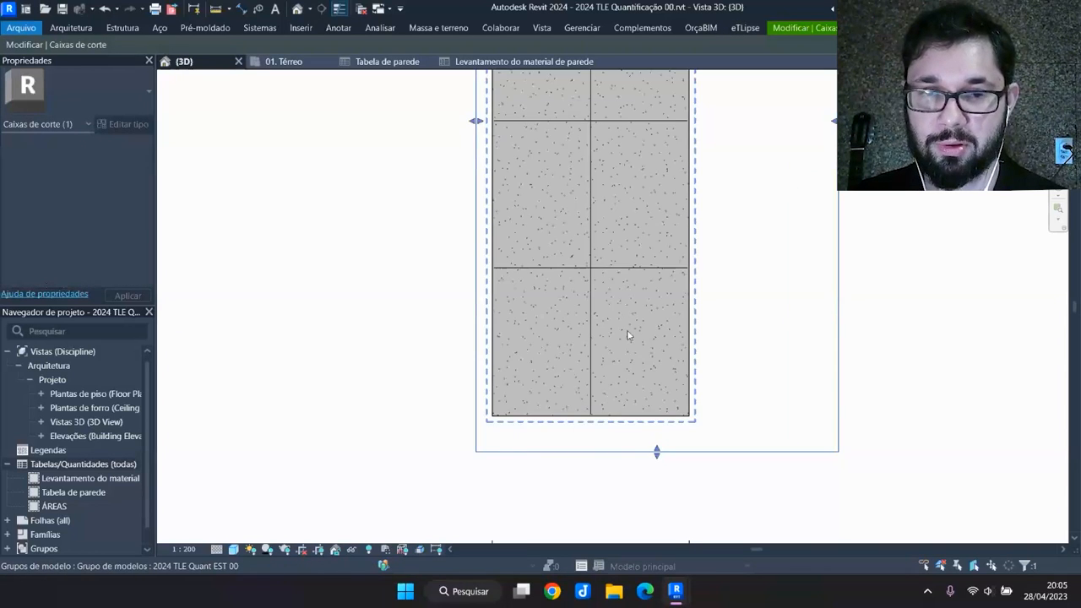
{"action": "scroll", "coordinate": [633, 439], "scroll_direction": "up", "scroll_amount": 2}
{"action": "key", "text": "Escape"}
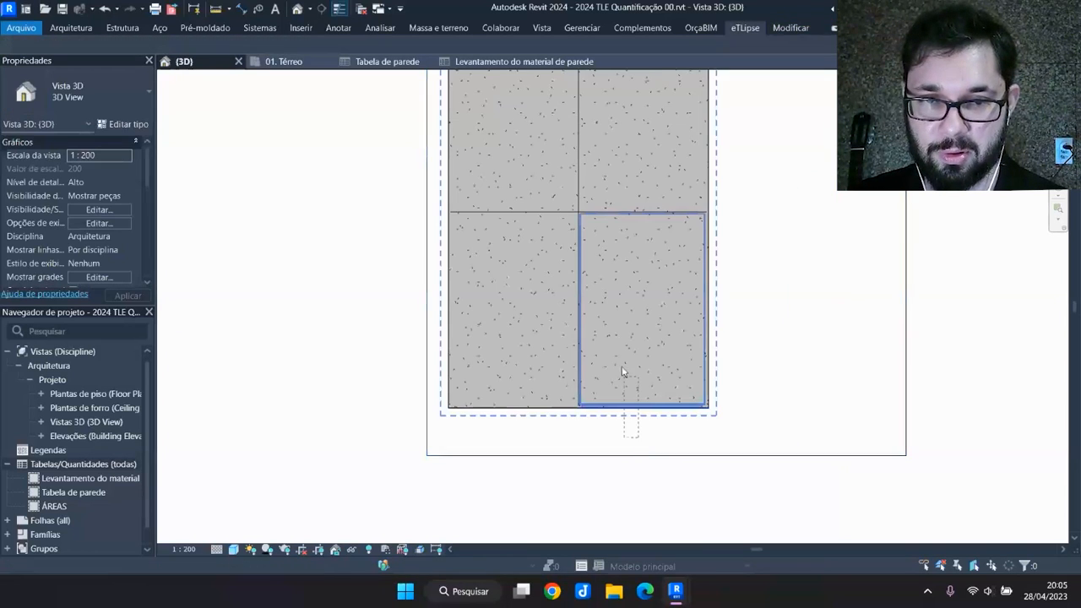
{"action": "left_click", "coordinate": [618, 309]}
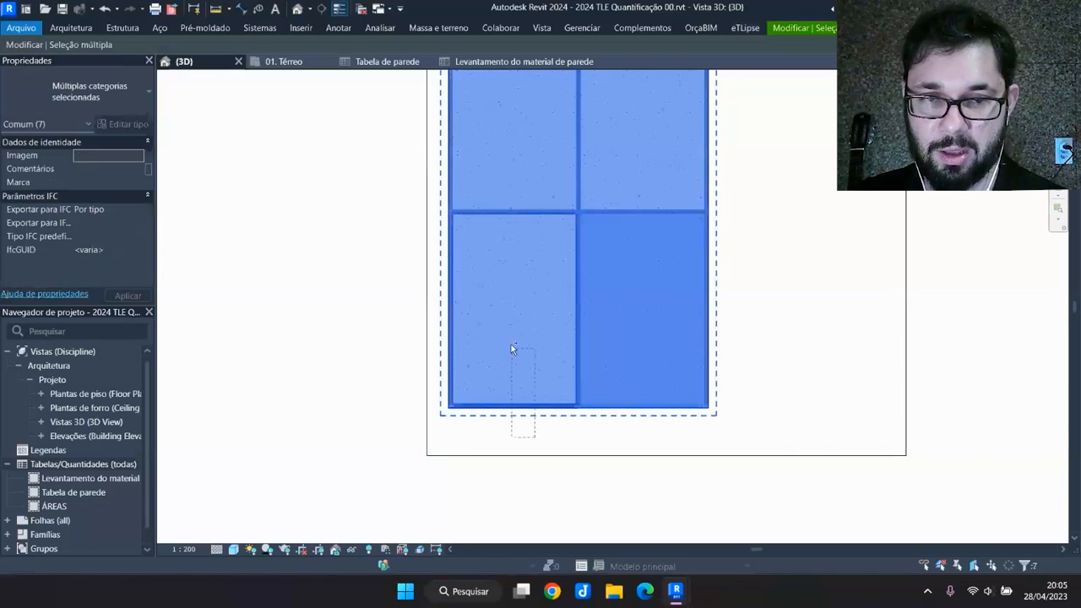
{"action": "left_click_drag", "start_coordinate": [511, 349], "coordinate": [510, 334], "text": "ctrl"}
Filter the selection to parts only, excluding ceilings and model groups, and set the parts' comment to "Orçar"
{"action": "scroll", "coordinate": [607, 224], "scroll_direction": "down", "scroll_amount": 3}
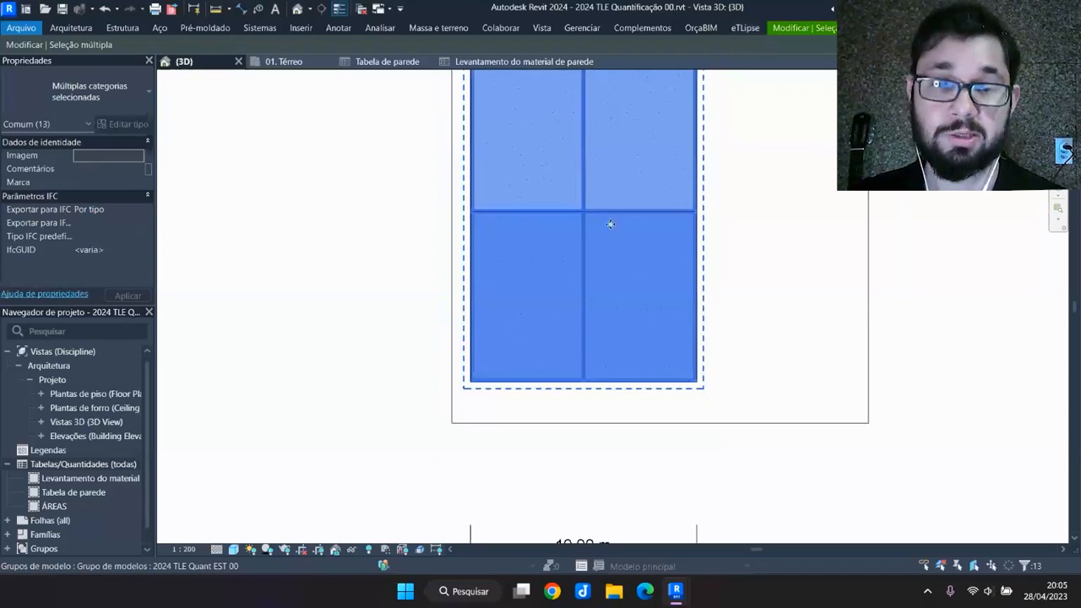
{"action": "left_click", "coordinate": [802, 28]}
{"action": "left_click", "coordinate": [727, 59]}
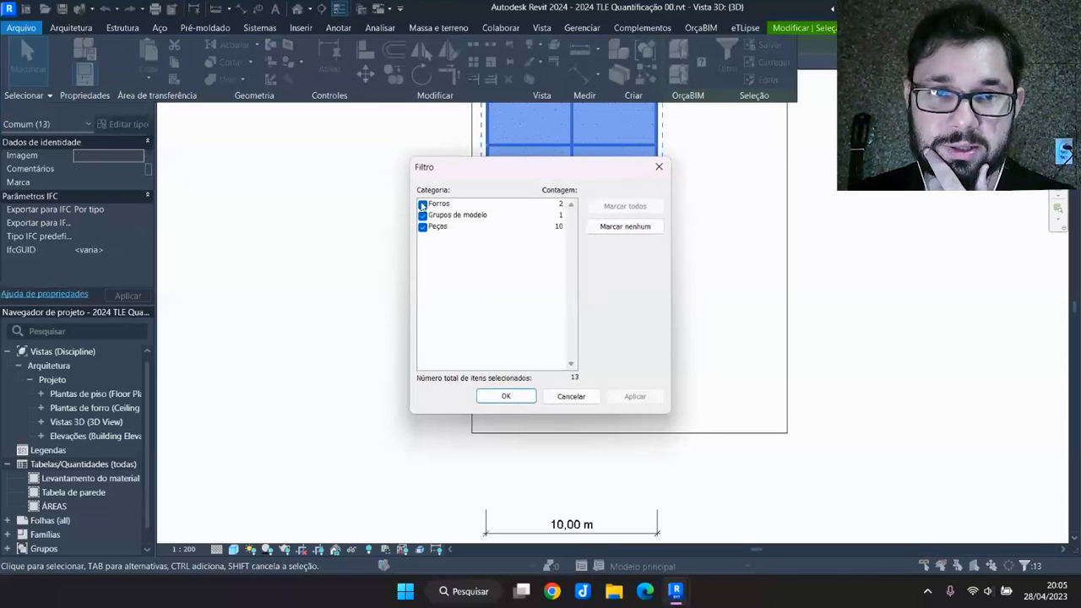
{"action": "left_click", "coordinate": [422, 205]}
{"action": "left_click", "coordinate": [422, 216]}
{"action": "left_click", "coordinate": [506, 396]}
{"action": "scroll", "coordinate": [81, 228], "scroll_direction": "down", "scroll_amount": 3}
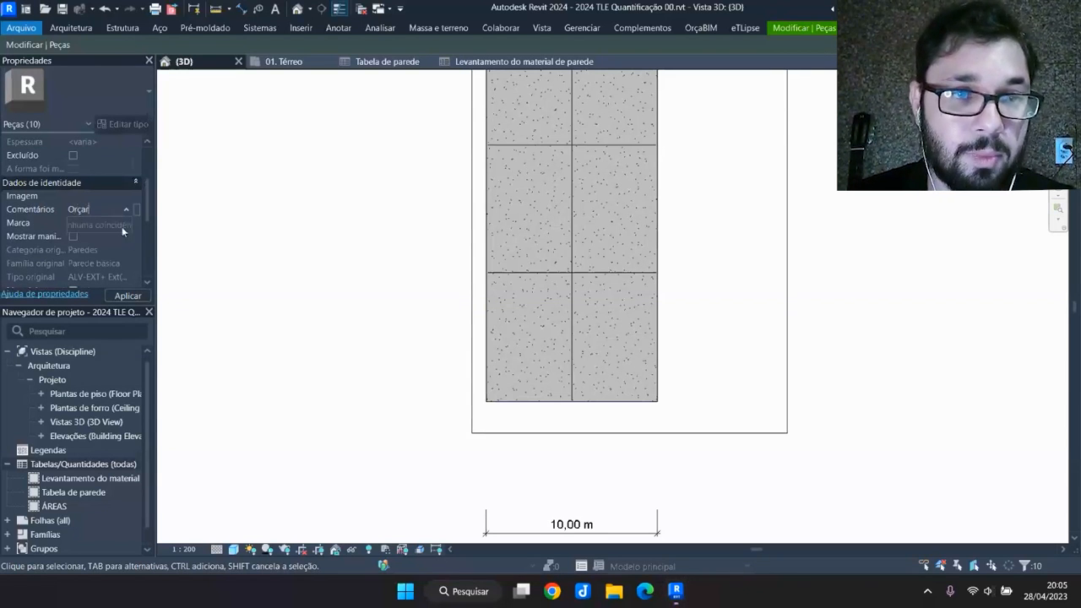
Select a cladding part of the end wall and check its comment, clearing the selection when done
{"action": "scroll", "coordinate": [614, 379], "scroll_direction": "down", "scroll_amount": 1}
{"action": "middle_click_drag", "start_coordinate": [632, 414], "coordinate": [584, 145], "text": "shift"}
{"action": "mouse_move", "coordinate": [666, 422]}
{"action": "middle_mouse_down"}
{"action": "mouse_move", "coordinate": [573, 321]}
{"action": "mouse_move", "coordinate": [685, 413]}
{"action": "middle_mouse_up"}
{"action": "scroll", "coordinate": [545, 339], "scroll_direction": "up", "scroll_amount": 3}
{"action": "left_click", "coordinate": [545, 340]}
{"action": "left_click", "coordinate": [579, 273]}
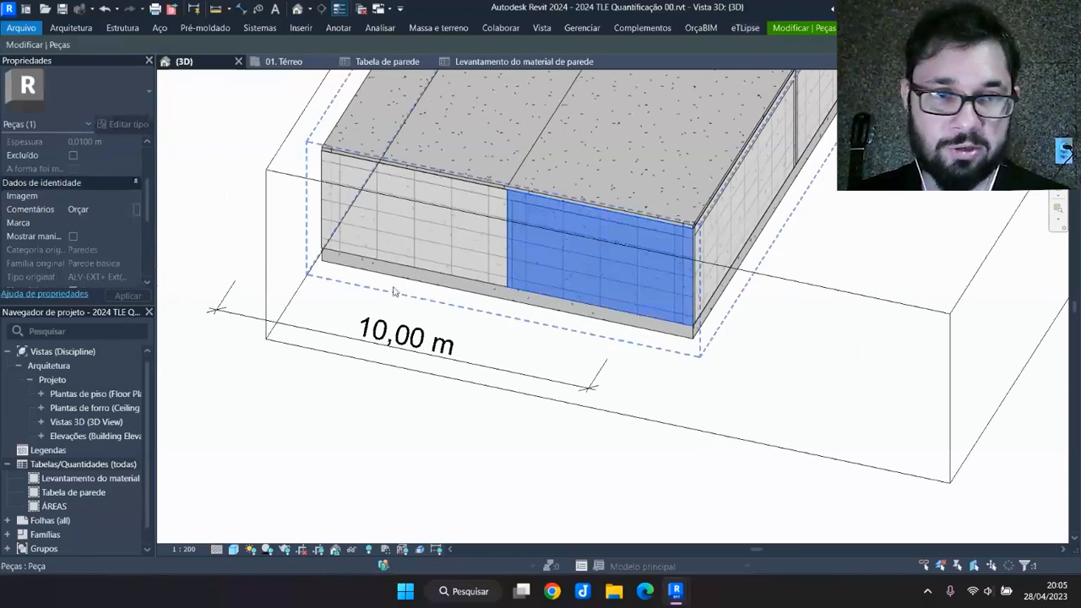
{"action": "scroll", "coordinate": [96, 203], "scroll_direction": "down", "scroll_amount": 2}
{"action": "scroll", "coordinate": [100, 210], "scroll_direction": "up", "scroll_amount": 1}
{"action": "scroll", "coordinate": [582, 352], "scroll_direction": "down", "scroll_amount": 3}
{"action": "left_click", "coordinate": [588, 468]}
{"action": "scroll", "coordinate": [592, 466], "scroll_direction": "down", "scroll_amount": 3}
{"action": "mouse_move", "coordinate": [617, 457]}
{"action": "middle_mouse_down"}
{"action": "mouse_move", "coordinate": [625, 446]}
{"action": "mouse_move", "coordinate": [617, 465]}
{"action": "middle_mouse_up"}
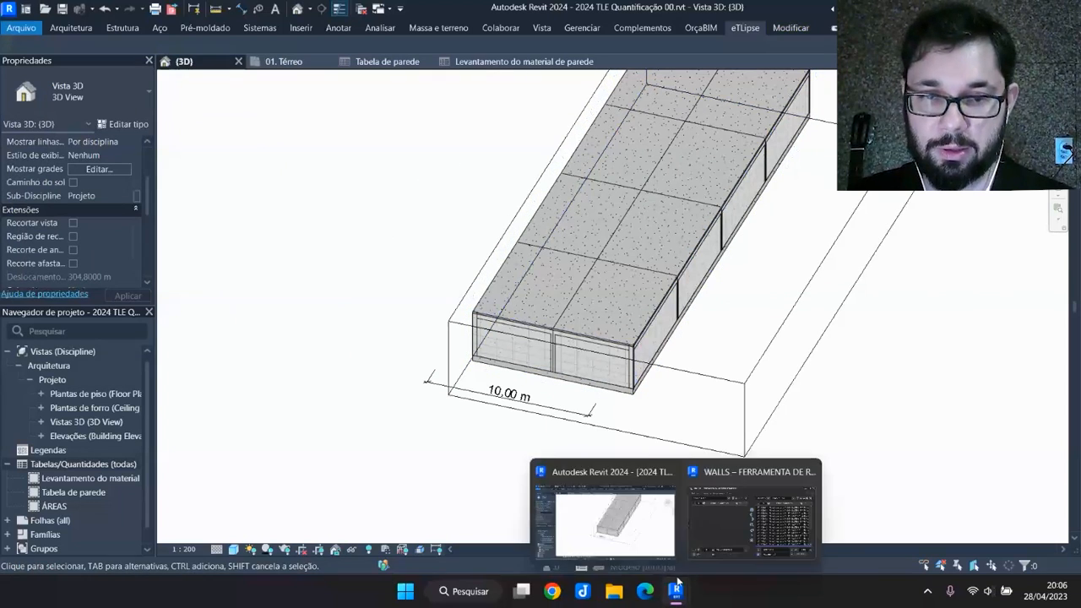
{"action": "right_click", "coordinate": [63, 463]}
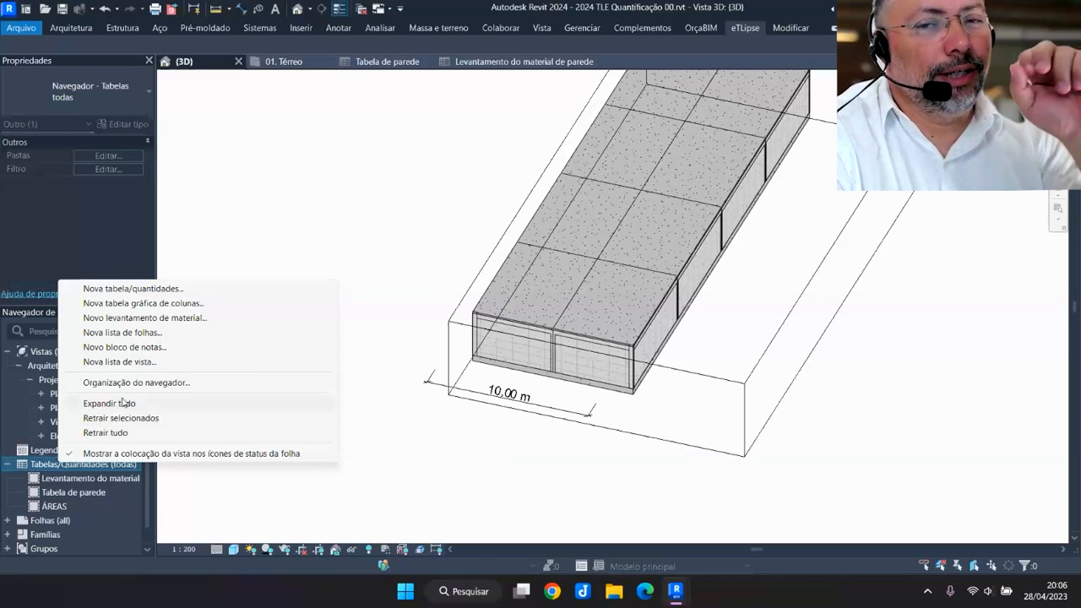
{"action": "left_click", "coordinate": [316, 209]}
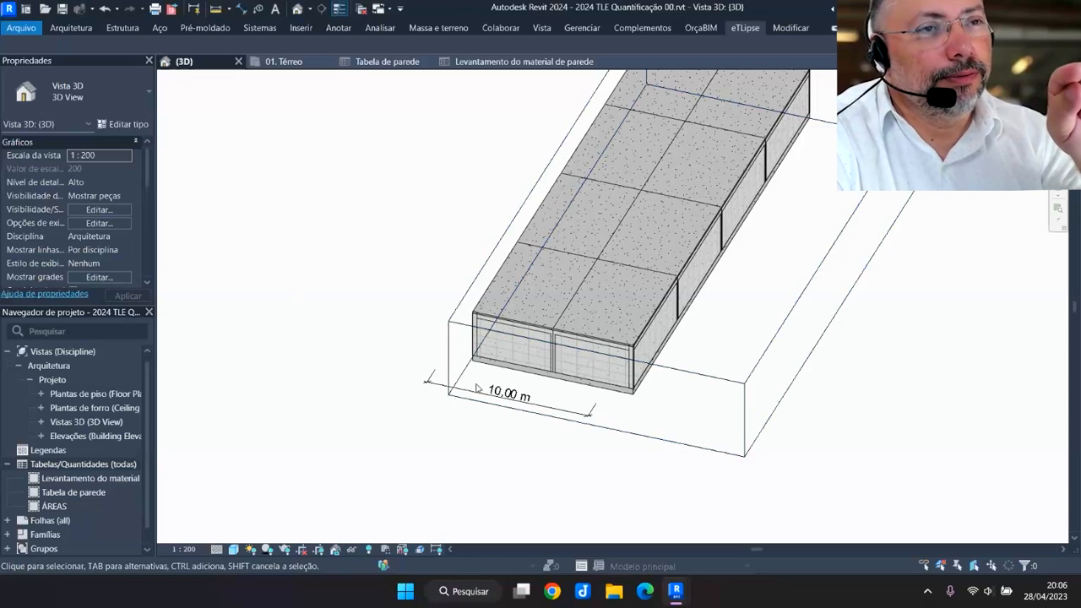
Temporarily hide the outer cladding part of the other end wall segment, above the 10,00 m dimension
{"action": "middle_click_drag", "start_coordinate": [603, 392], "coordinate": [622, 408], "text": "shift"}
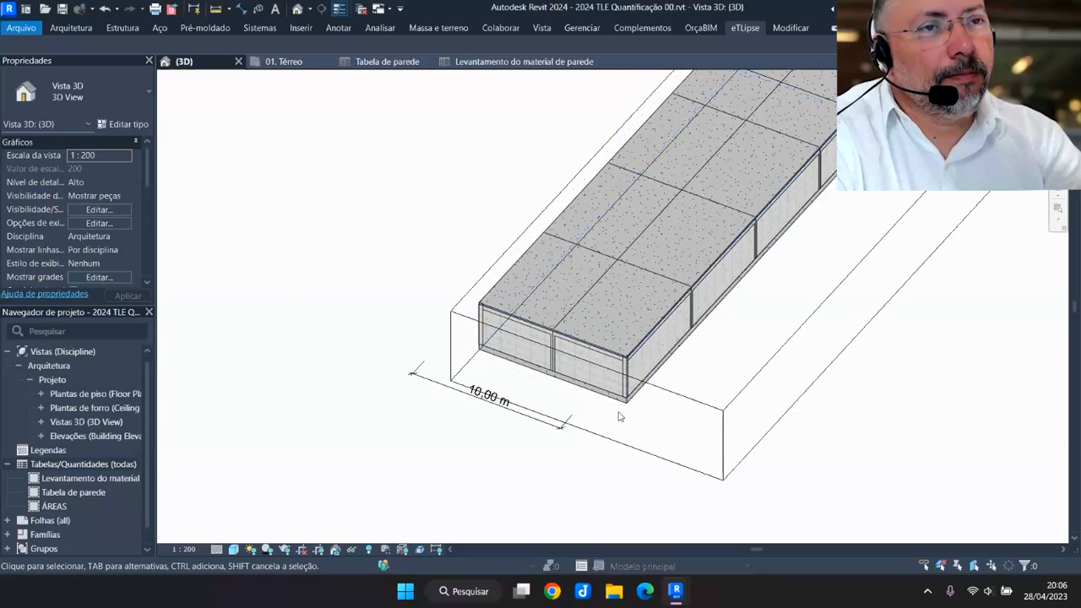
{"action": "scroll", "coordinate": [584, 397], "scroll_direction": "up", "scroll_amount": 5}
{"action": "left_click", "coordinate": [506, 342]}
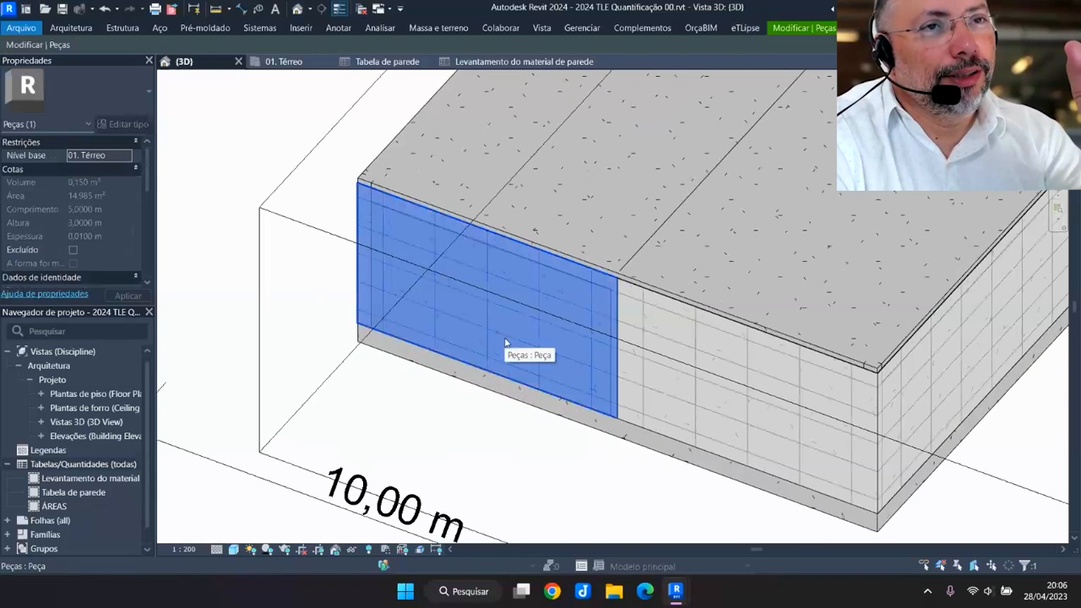
{"action": "key", "text": "h"}
{"action": "scroll", "coordinate": [508, 342], "scroll_direction": "down", "scroll_amount": 2}
{"action": "middle_click_drag", "start_coordinate": [568, 360], "coordinate": [555, 344]}
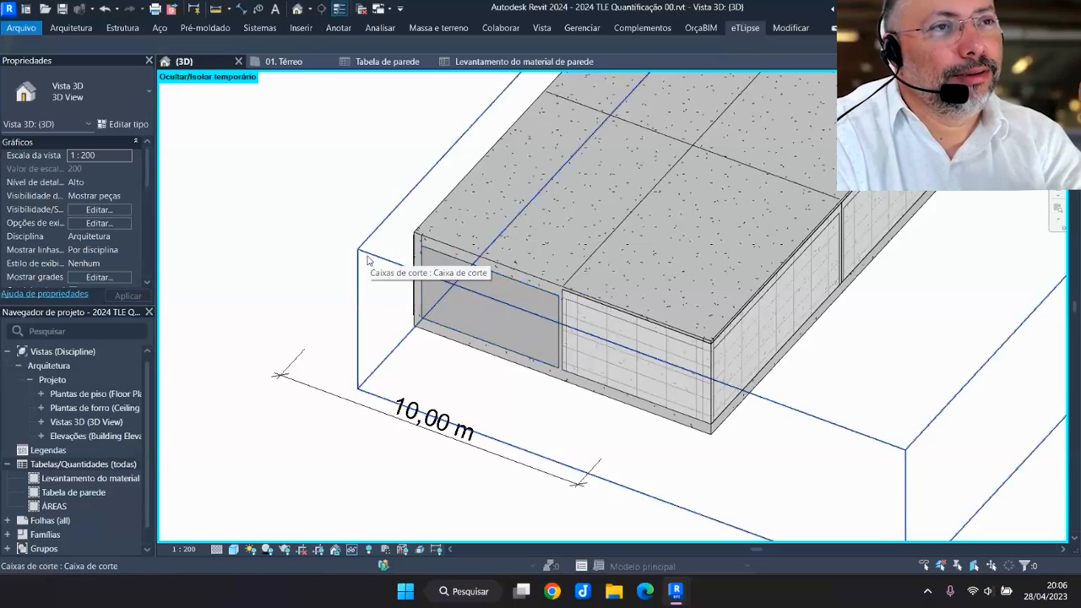
Dimension the length of the exposed wall part in the end wall between its two vertical edges
{"action": "scroll", "coordinate": [374, 266], "scroll_direction": "down", "scroll_amount": 1}
{"action": "middle_click_drag", "start_coordinate": [472, 339], "coordinate": [439, 341], "text": "shift"}
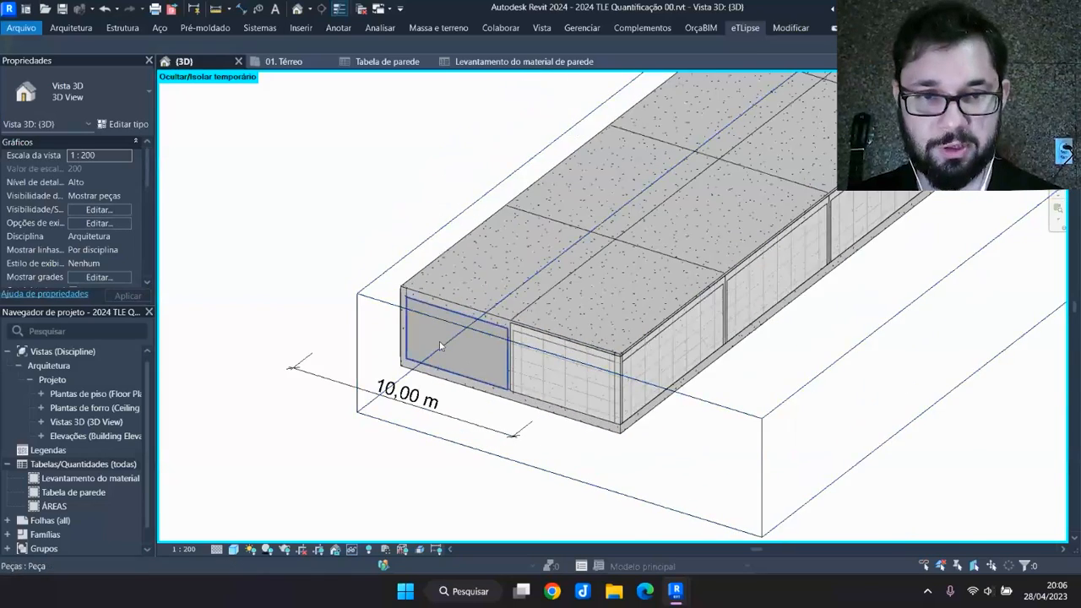
{"action": "scroll", "coordinate": [439, 341], "scroll_direction": "up", "scroll_amount": 4}
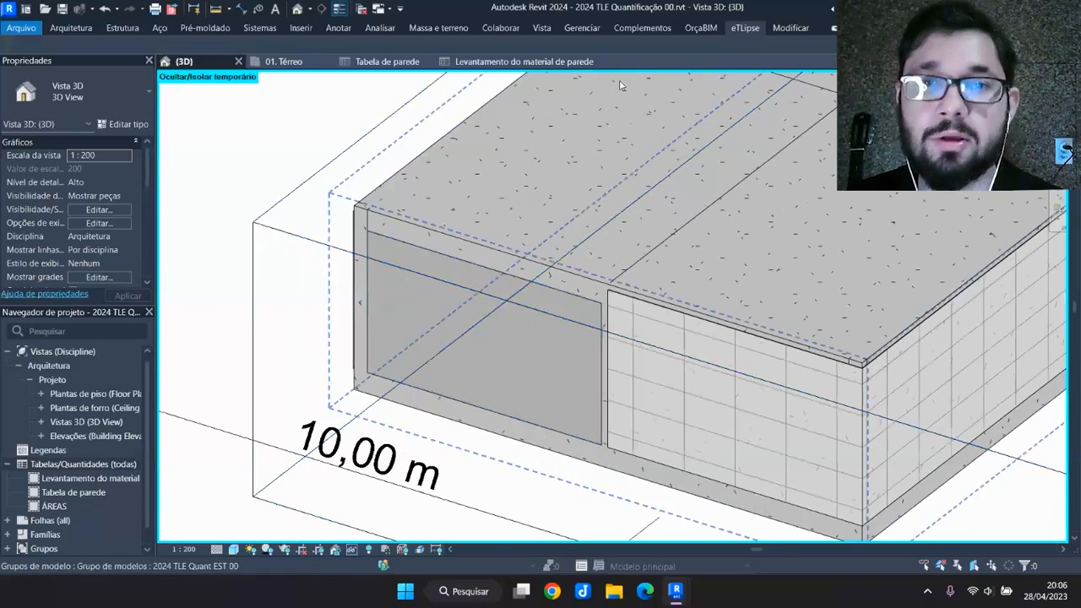
{"action": "scroll", "coordinate": [455, 384], "scroll_direction": "up", "scroll_amount": 4}
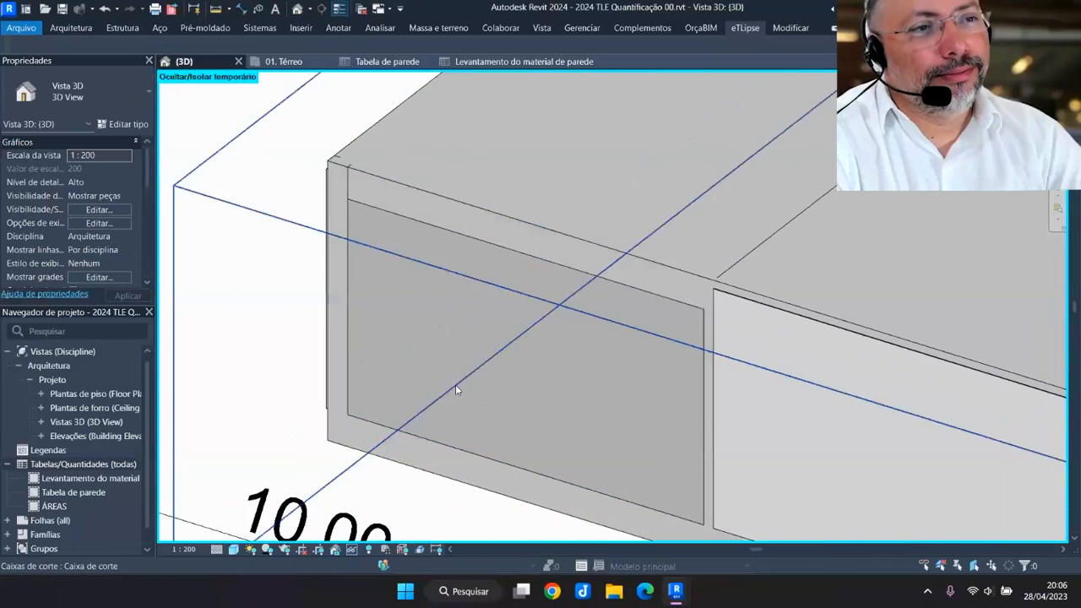
{"action": "left_click", "coordinate": [242, 9]}
{"action": "scroll", "coordinate": [352, 244], "scroll_direction": "up", "scroll_amount": 4}
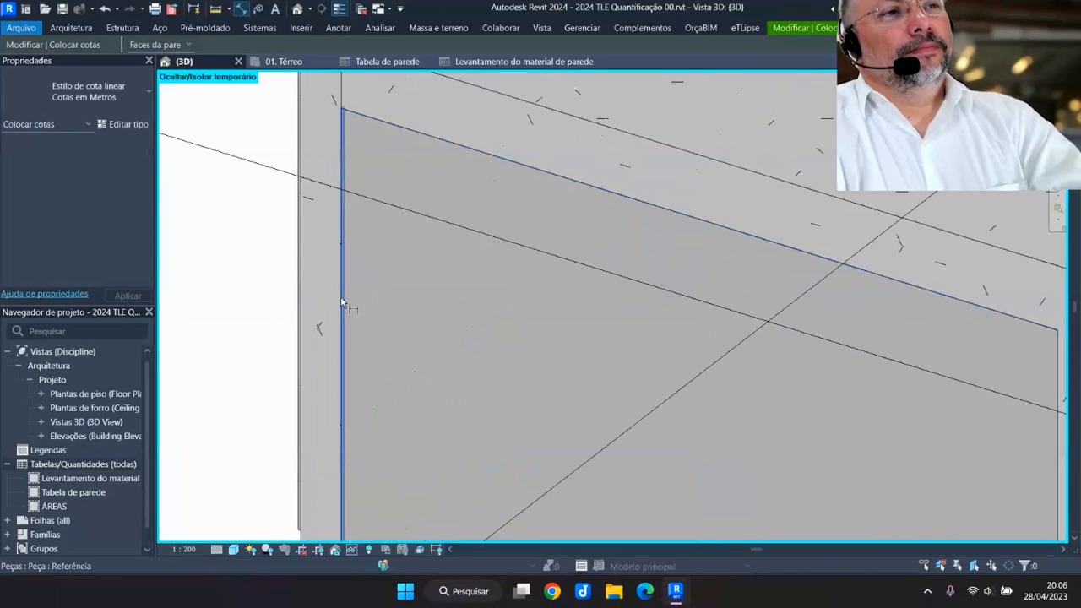
{"action": "scroll", "coordinate": [343, 300], "scroll_direction": "down", "scroll_amount": 5}
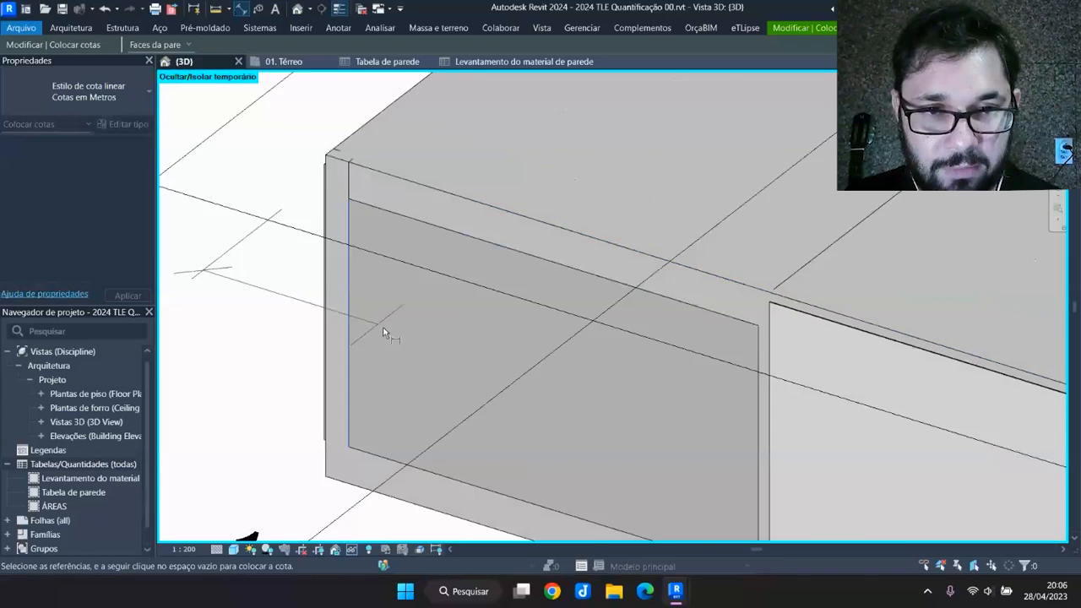
{"action": "scroll", "coordinate": [676, 384], "scroll_direction": "up", "scroll_amount": 3}
{"action": "left_click", "coordinate": [604, 366]}
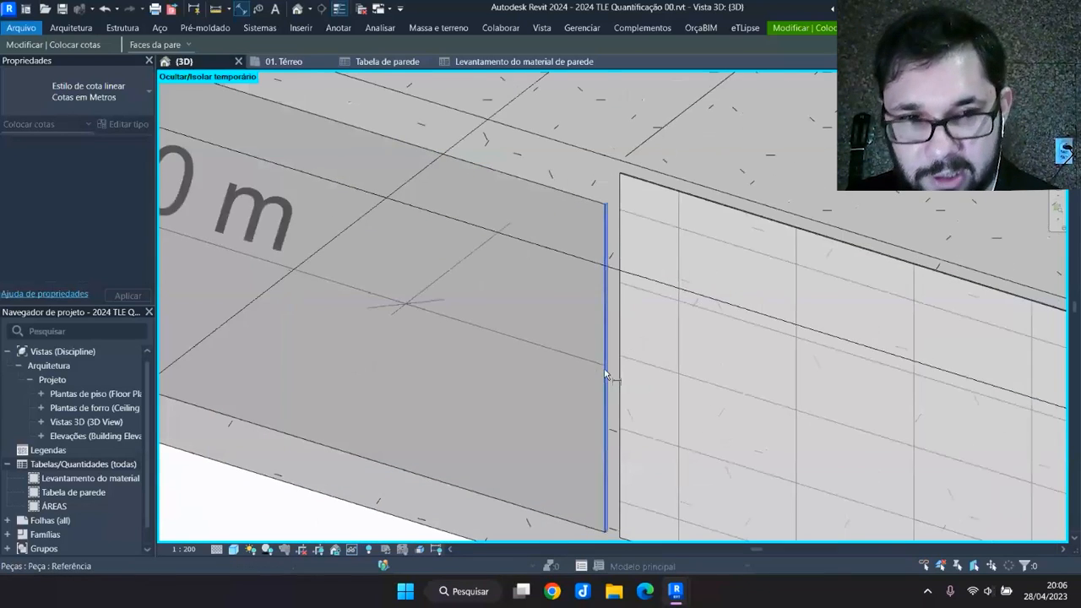
{"action": "scroll", "coordinate": [661, 361], "scroll_direction": "down", "scroll_amount": 3}
{"action": "left_click", "coordinate": [661, 361]}
{"action": "scroll", "coordinate": [661, 362], "scroll_direction": "down", "scroll_amount": 3}
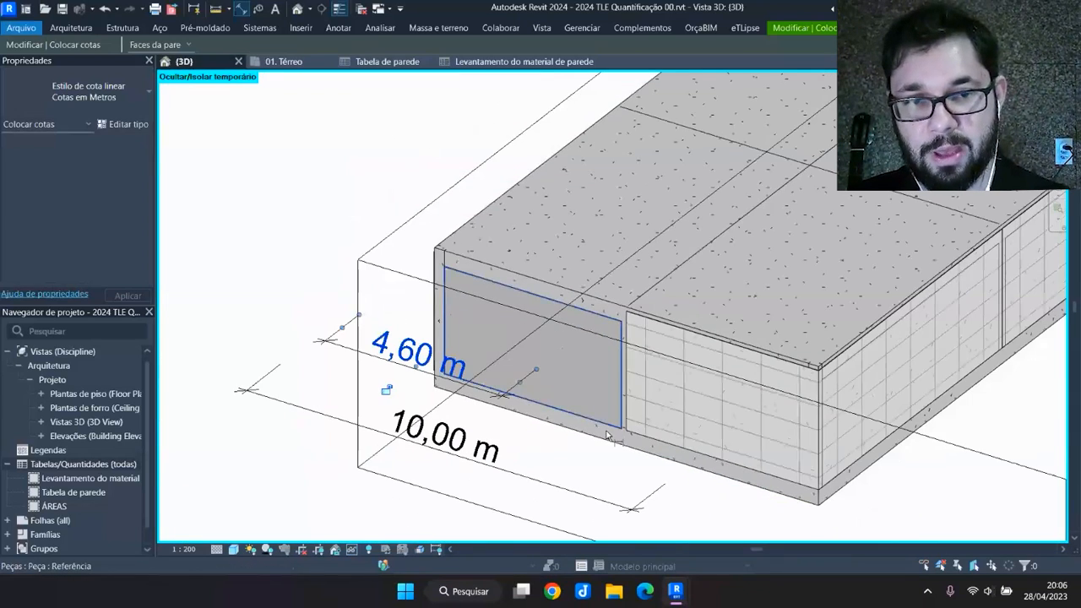
{"action": "key", "text": "Escape"}
{"action": "key", "text": "Escape"}
{"action": "middle_click_drag", "start_coordinate": [639, 277], "coordinate": [802, 275], "text": "shift"}
{"action": "scroll", "coordinate": [581, 445], "scroll_direction": "up", "scroll_amount": 2}
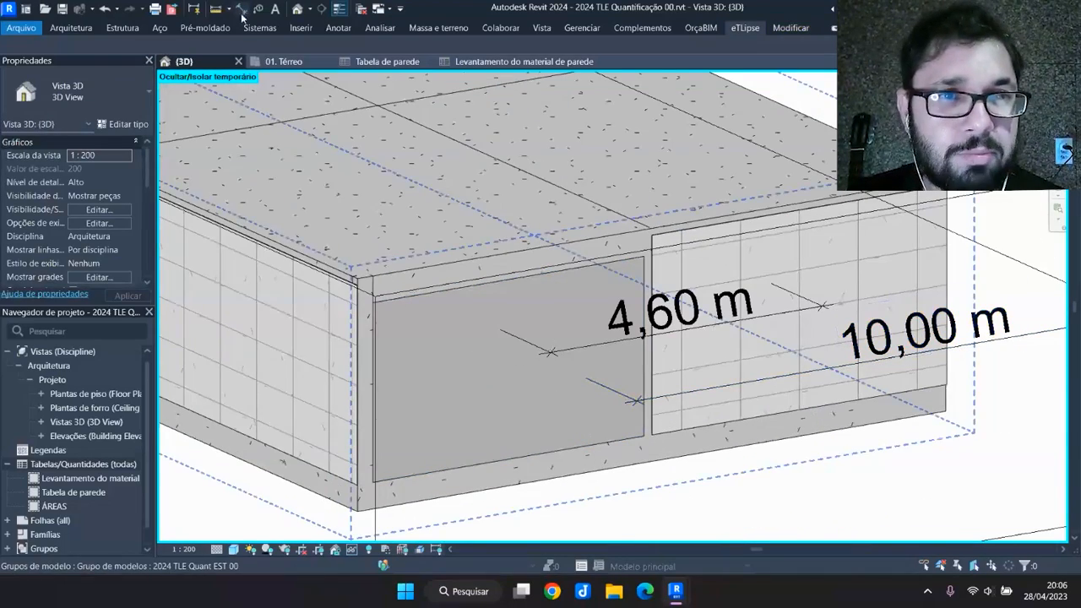
{"action": "key", "text": "d"}
{"action": "key", "text": "i"}
{"action": "scroll", "coordinate": [562, 448], "scroll_direction": "down", "scroll_amount": 4}
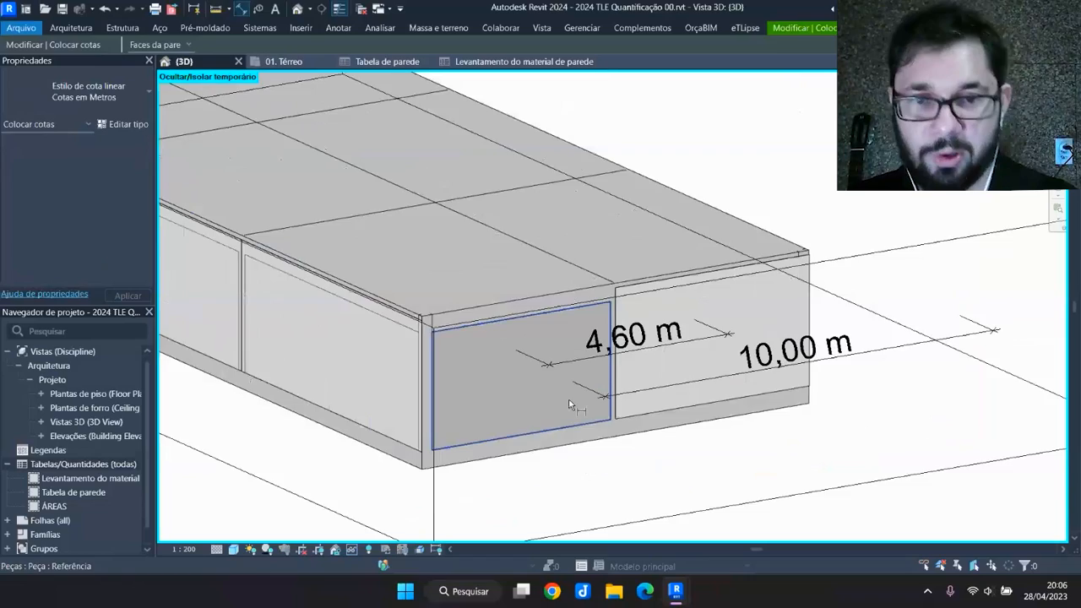
{"action": "key", "text": "Escape"}
{"action": "key", "text": "Escape"}
{"action": "middle_click_drag", "start_coordinate": [641, 370], "coordinate": [699, 356], "text": "shift"}
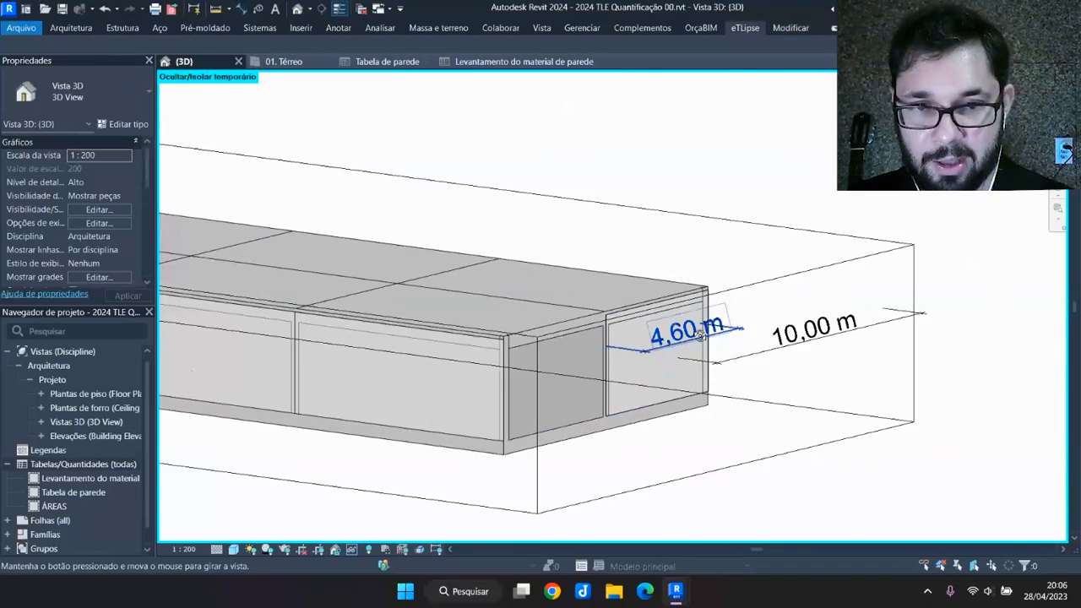
{"action": "scroll", "coordinate": [621, 409], "scroll_direction": "up", "scroll_amount": 4}
{"action": "scroll", "coordinate": [689, 330], "scroll_direction": "down", "scroll_amount": 3}
{"action": "scroll", "coordinate": [689, 330], "scroll_direction": "down", "scroll_amount": 1}
{"action": "scroll", "coordinate": [371, 110], "scroll_direction": "down", "scroll_amount": 2}
{"action": "middle_click_drag", "start_coordinate": [524, 228], "coordinate": [486, 393], "text": "shift"}
In the 01. Térreo plan, place a horizontal section below rooms A 07 and A 08 facing the end wall, and open its view
{"action": "left_click", "coordinate": [284, 62]}
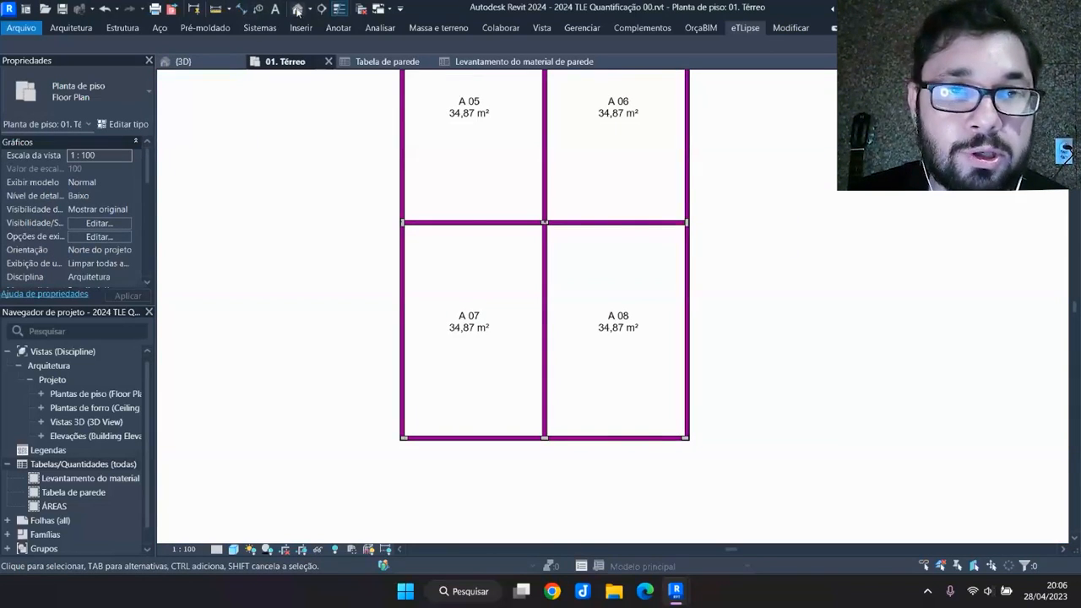
{"action": "left_click", "coordinate": [322, 9]}
{"action": "scroll", "coordinate": [460, 363], "scroll_direction": "down", "scroll_amount": 2}
{"action": "left_click", "coordinate": [338, 438]}
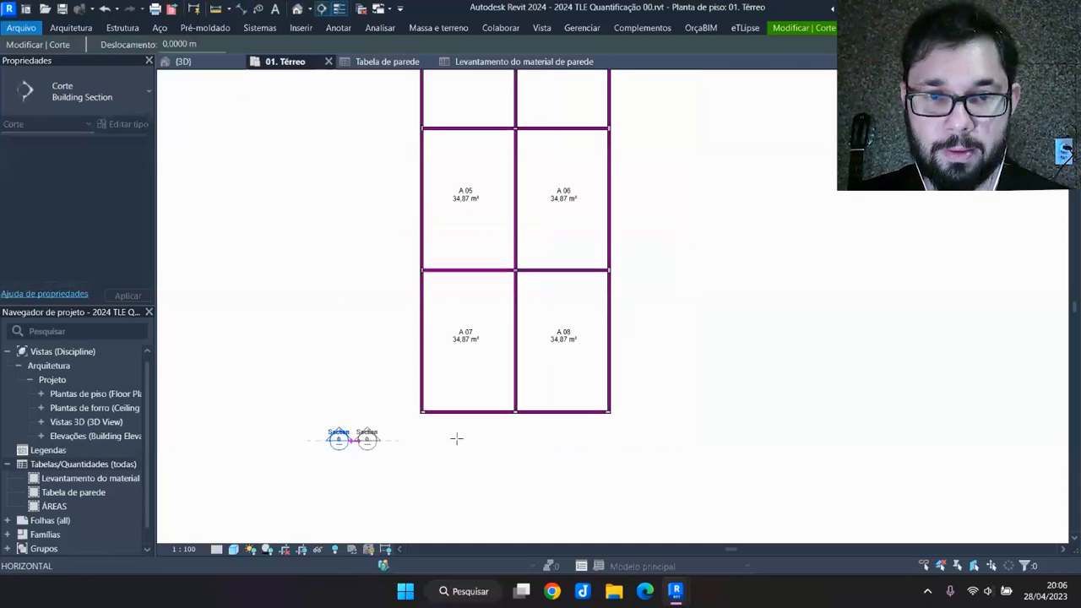
{"action": "left_click", "coordinate": [684, 440]}
{"action": "key", "text": "Escape"}
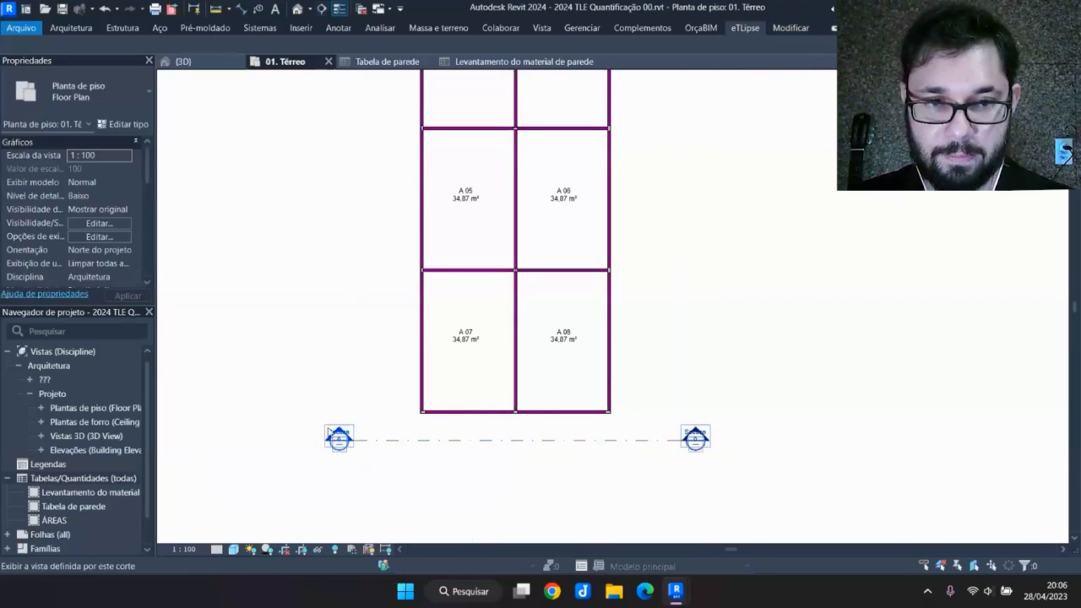
{"action": "double_click", "coordinate": [337, 436]}
{"action": "scroll", "coordinate": [484, 287], "scroll_direction": "up", "scroll_amount": 2}
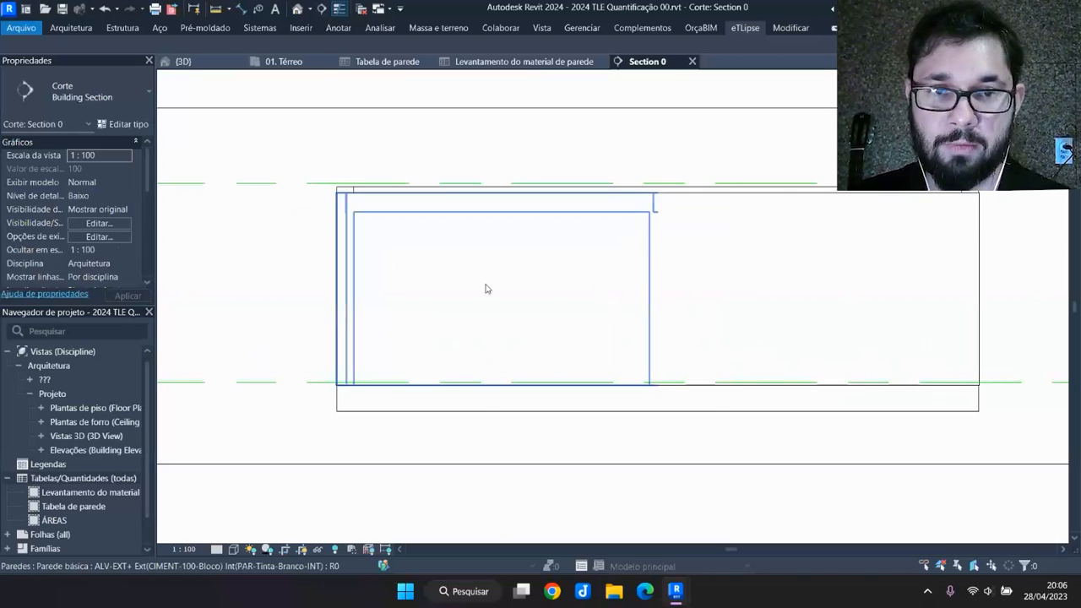
Set the section view's parts visibility to Mostrar peças, leaving the end wall unselected
{"action": "left_click", "coordinate": [488, 282]}
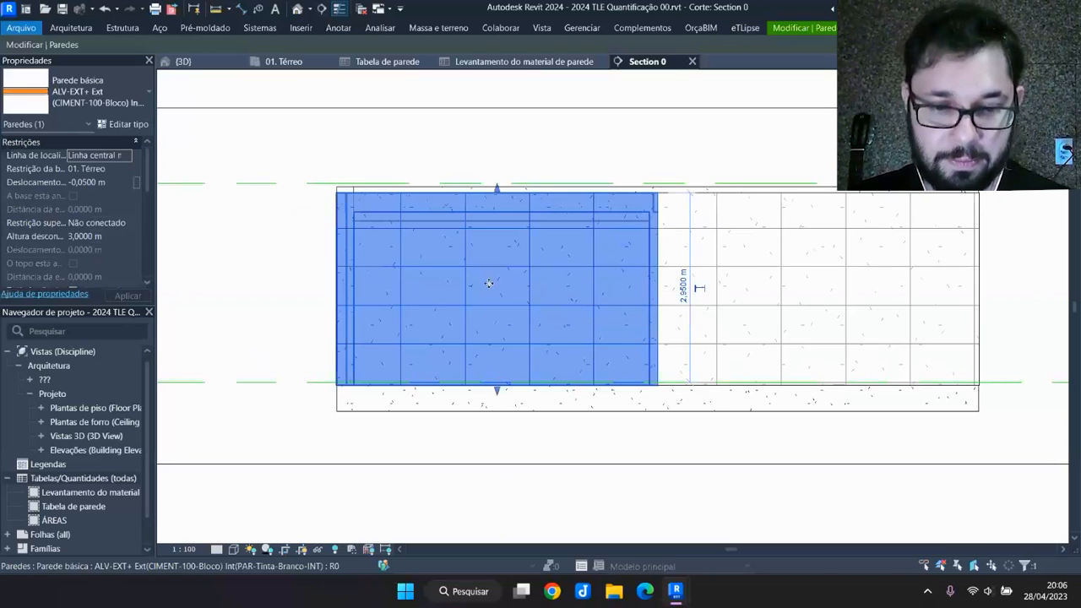
{"action": "left_click", "coordinate": [175, 194]}
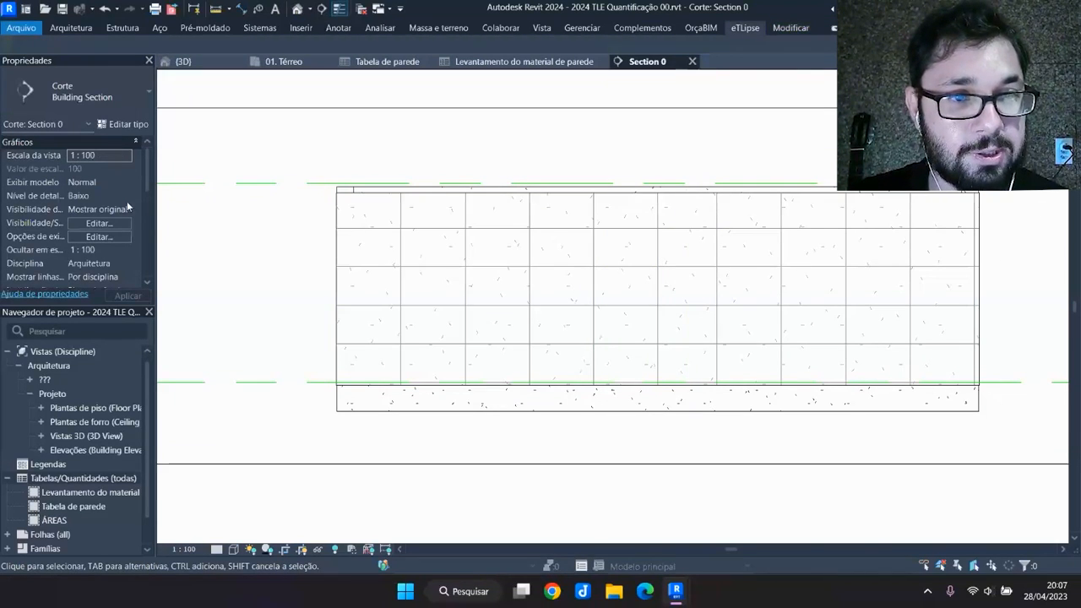
{"action": "left_click", "coordinate": [126, 209]}
{"action": "left_click", "coordinate": [106, 223]}
Temporarily hide the outer cladding part of the end wall segment below room A 07 in the section view
{"action": "left_click", "coordinate": [470, 316]}
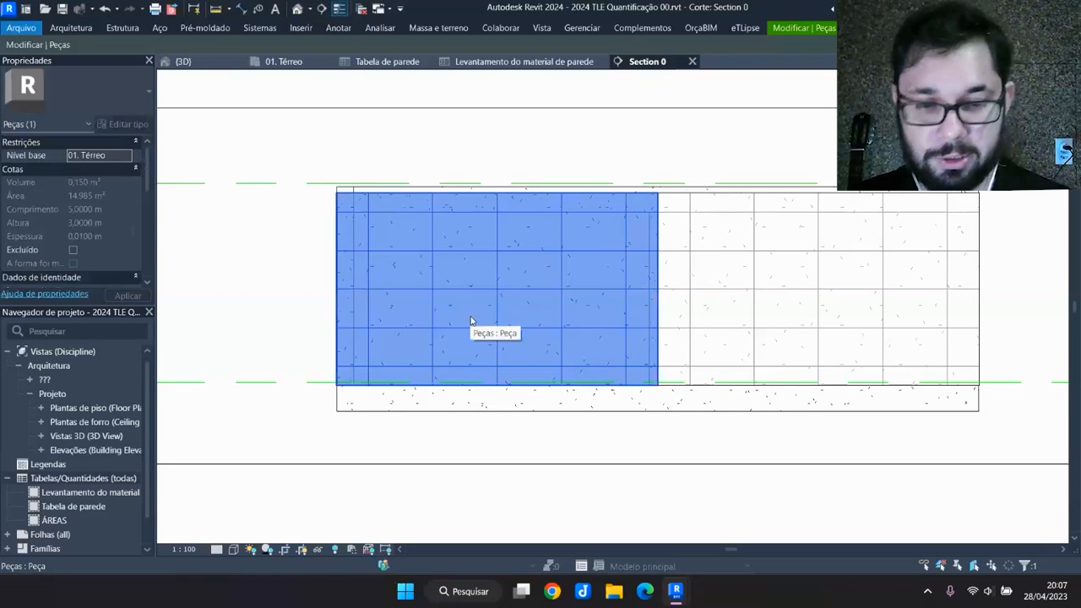
{"action": "key", "text": "h"}
{"action": "key", "text": "h"}
{"action": "scroll", "coordinate": [559, 290], "scroll_direction": "up", "scroll_amount": 1}
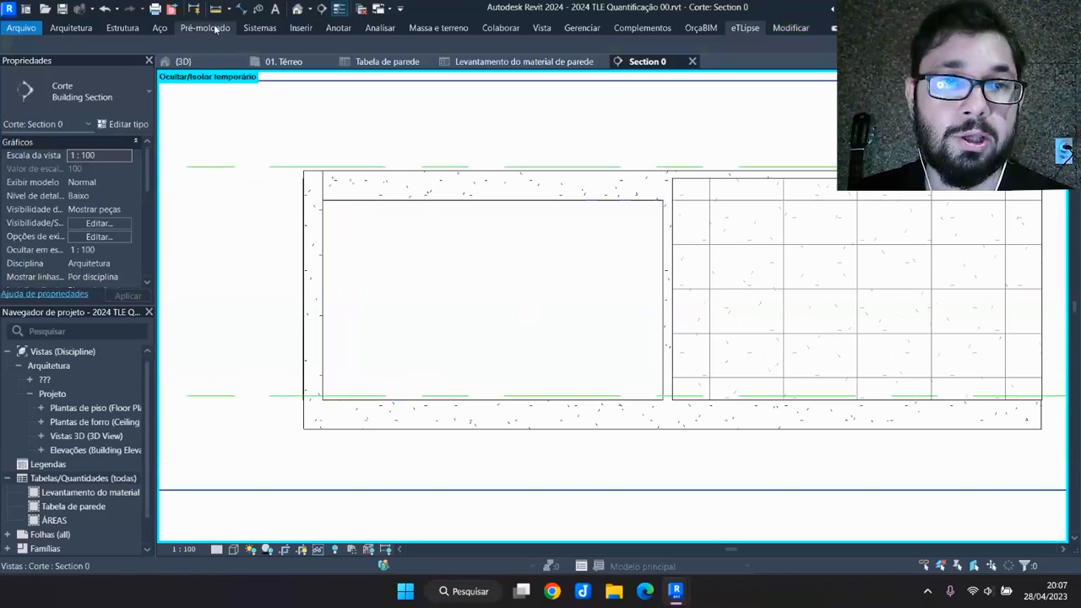
Dimension the height of the exposed wall part between the underside of the upper beam and the top of the lower beam
{"action": "scroll", "coordinate": [355, 226], "scroll_direction": "up", "scroll_amount": 1}
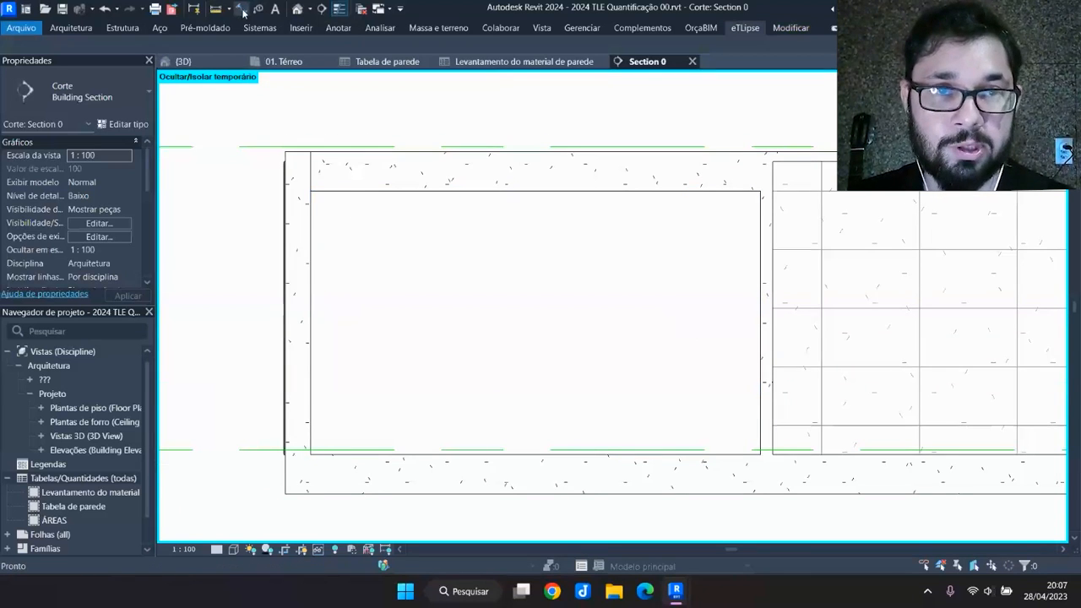
{"action": "left_click", "coordinate": [242, 9]}
{"action": "left_click", "coordinate": [337, 192]}
{"action": "left_click", "coordinate": [357, 455]}
{"action": "middle_click_drag", "start_coordinate": [215, 309], "coordinate": [273, 312]}
{"action": "left_click", "coordinate": [257, 272]}
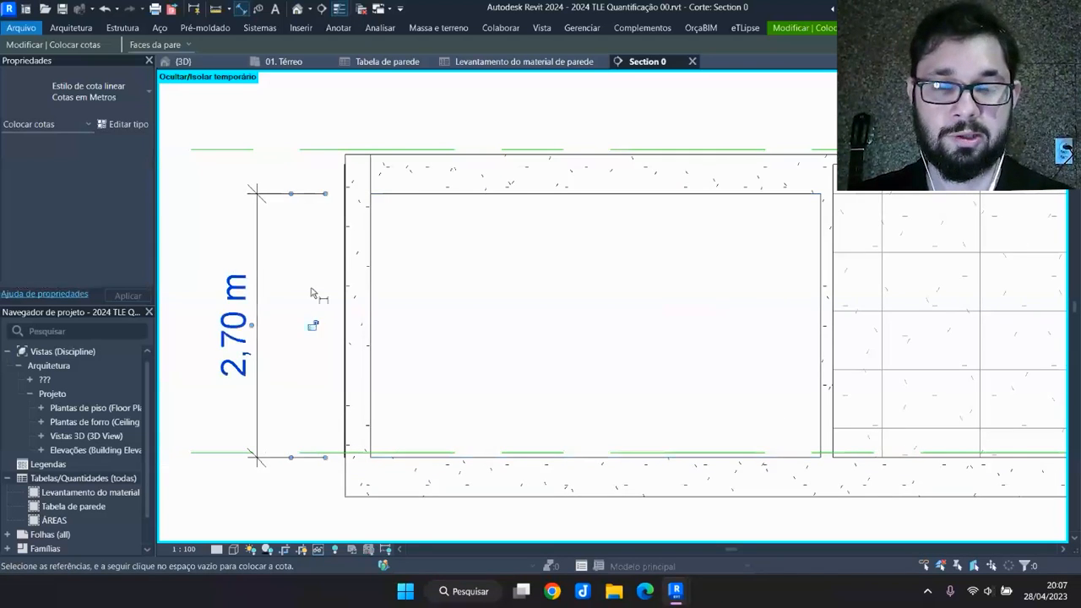
{"action": "key", "text": "Escape"}
{"action": "key", "text": "Escape"}
{"action": "scroll", "coordinate": [535, 391], "scroll_direction": "down", "scroll_amount": 3}
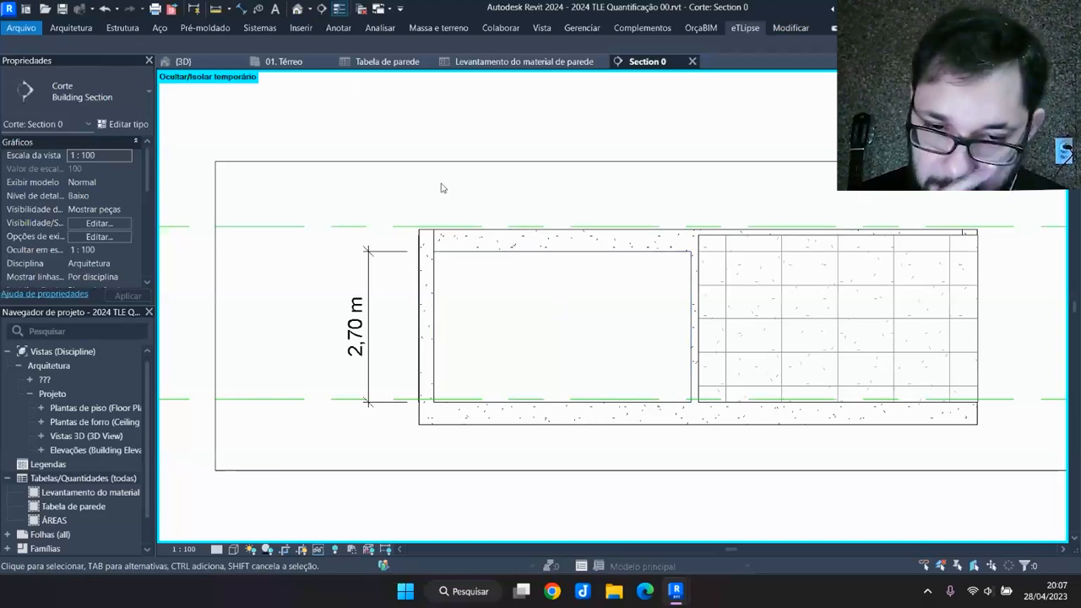
Multiply 2,7 by 4,6 in the Windows calculator to check the part's area, and minimize the calculator when done
{"action": "key", "text": "XF86Calculator"}
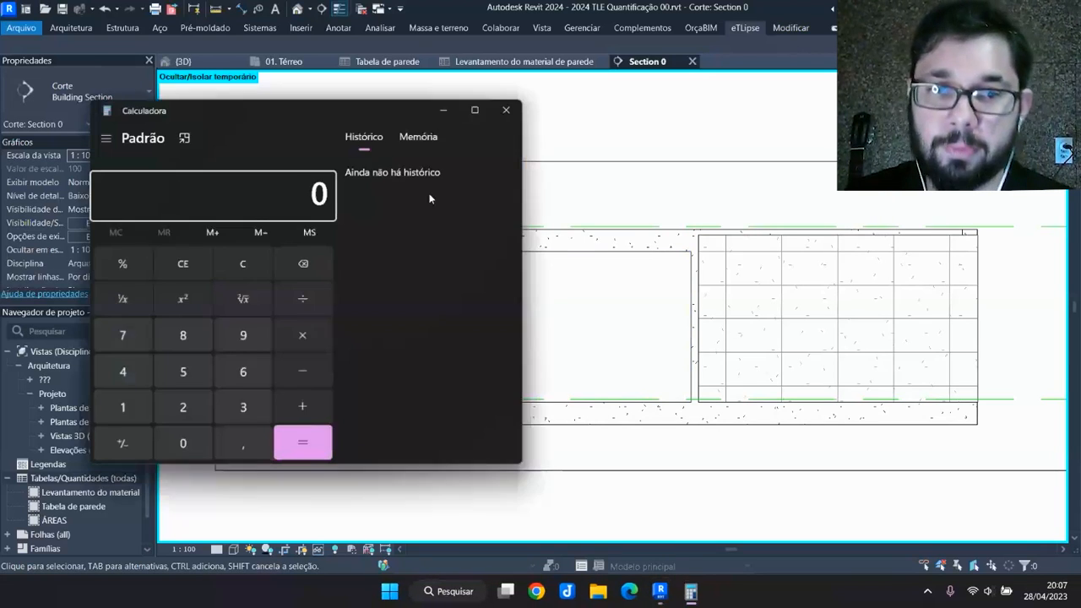
{"action": "type", "text": "2,70"}
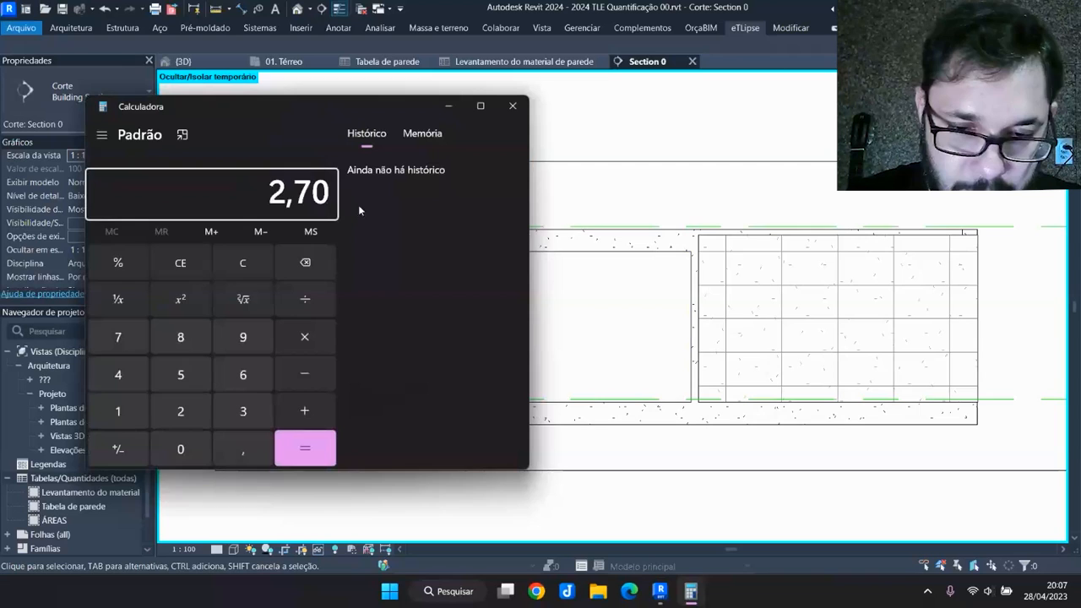
{"action": "key", "text": "BackSpace"}
{"action": "type", "text": "*4,6"}
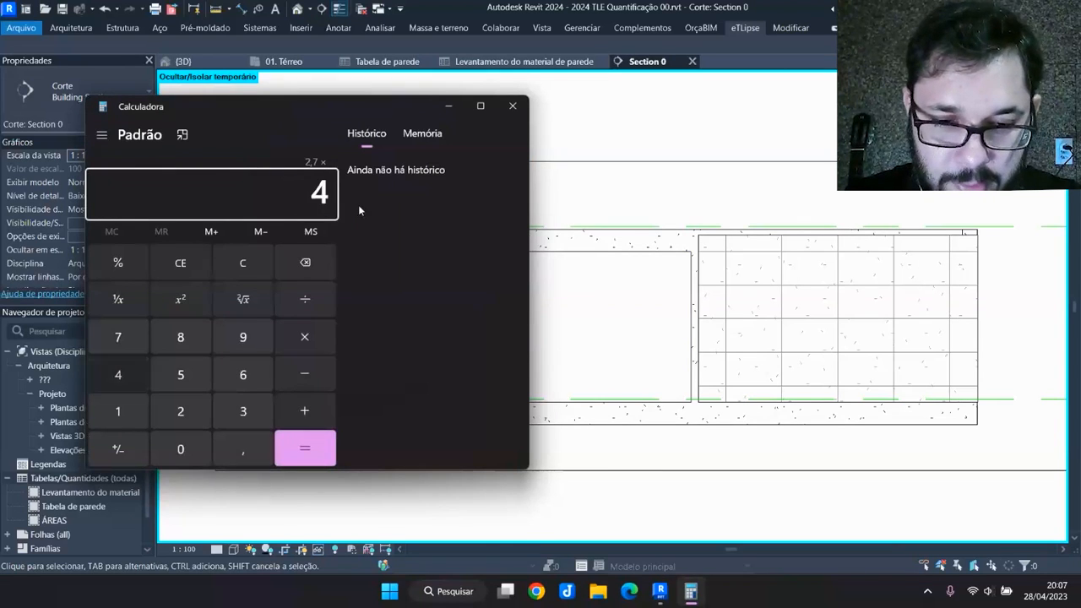
{"action": "key", "text": "Return"}
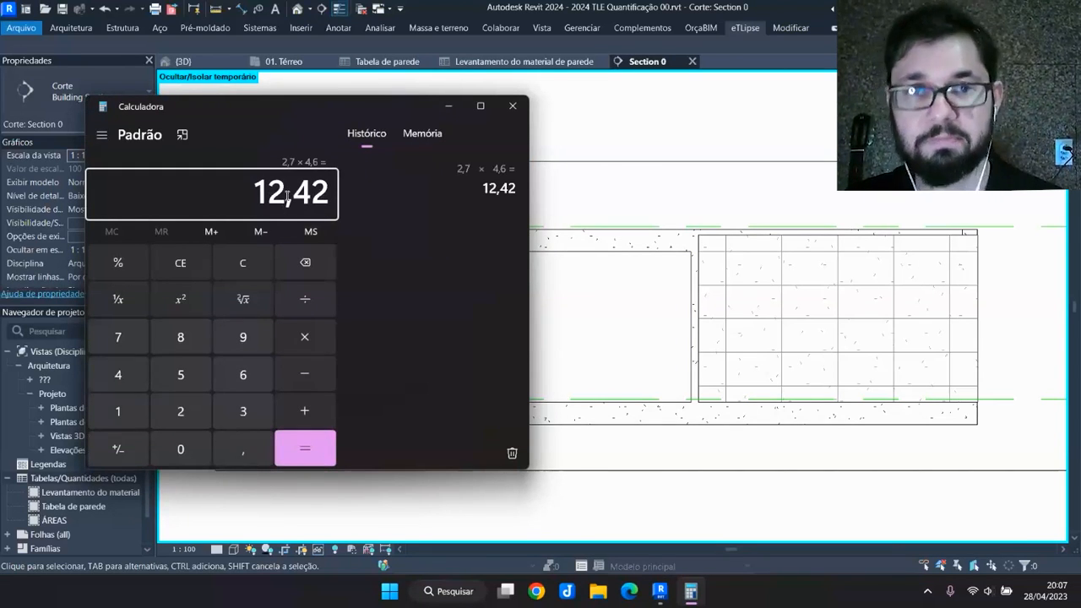
{"action": "left_click", "coordinate": [448, 106]}
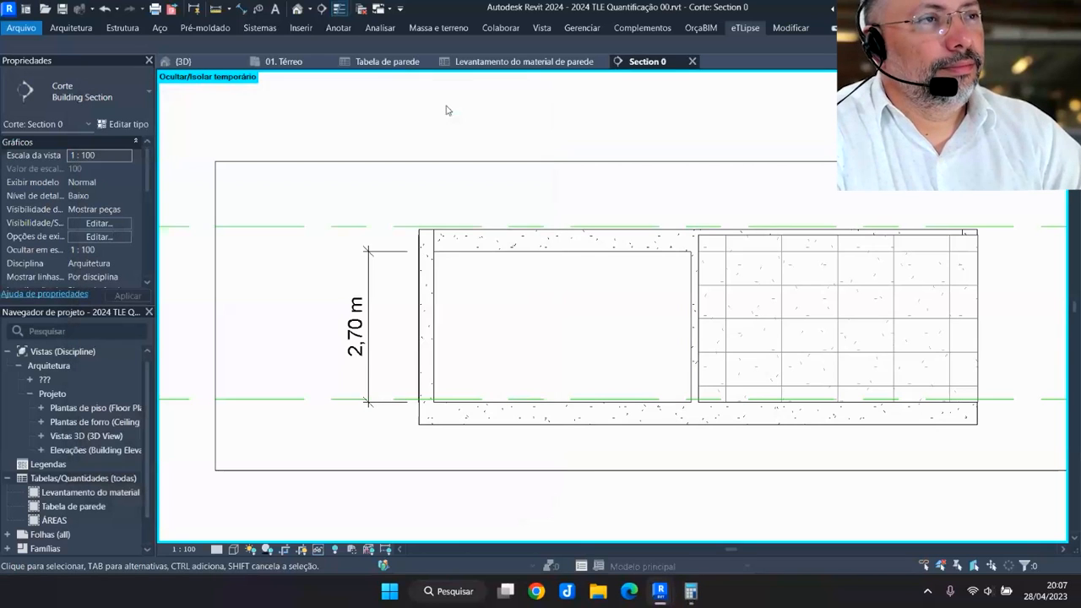
Return to the 3D view showing the whole building and close the Section 0 view
{"action": "scroll", "coordinate": [445, 283], "scroll_direction": "down", "scroll_amount": 4}
{"action": "left_click", "coordinate": [187, 59]}
{"action": "scroll", "coordinate": [580, 338], "scroll_direction": "down", "scroll_amount": 1}
{"action": "middle_click_drag", "start_coordinate": [616, 339], "coordinate": [509, 355], "text": "shift"}
{"action": "middle_click_drag", "start_coordinate": [583, 353], "coordinate": [530, 375], "text": "shift"}
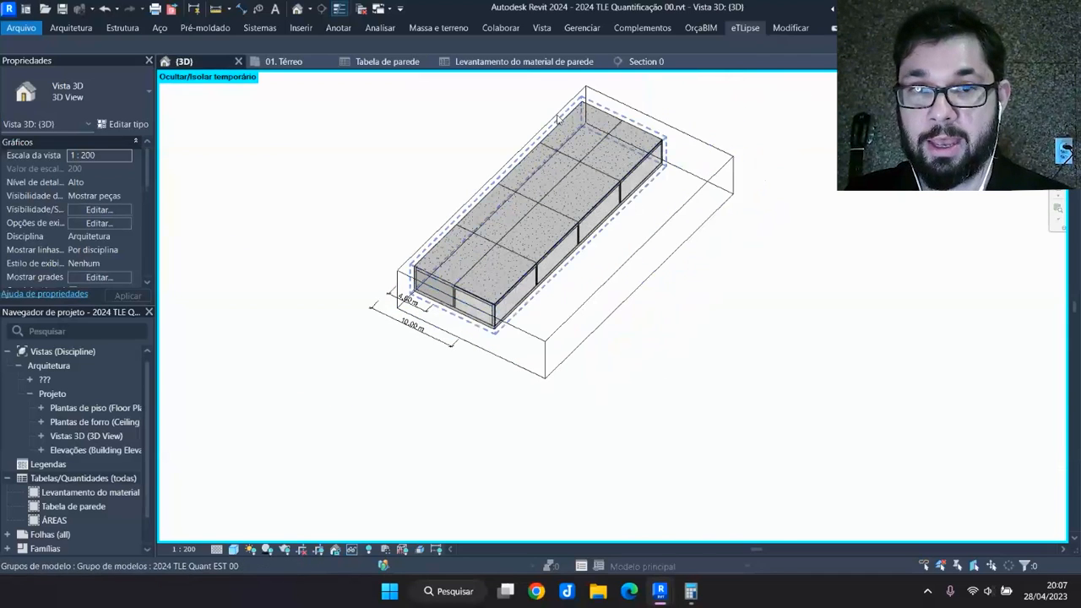
{"action": "left_click", "coordinate": [690, 62]}
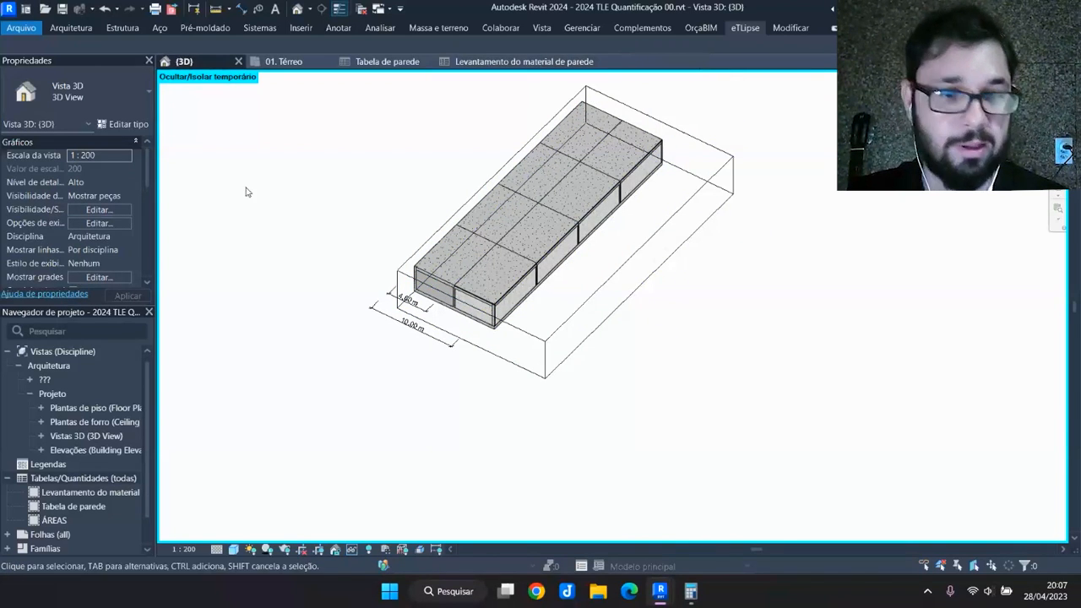
Create a new material takeoff for the Peças category
{"action": "right_click", "coordinate": [67, 479]}
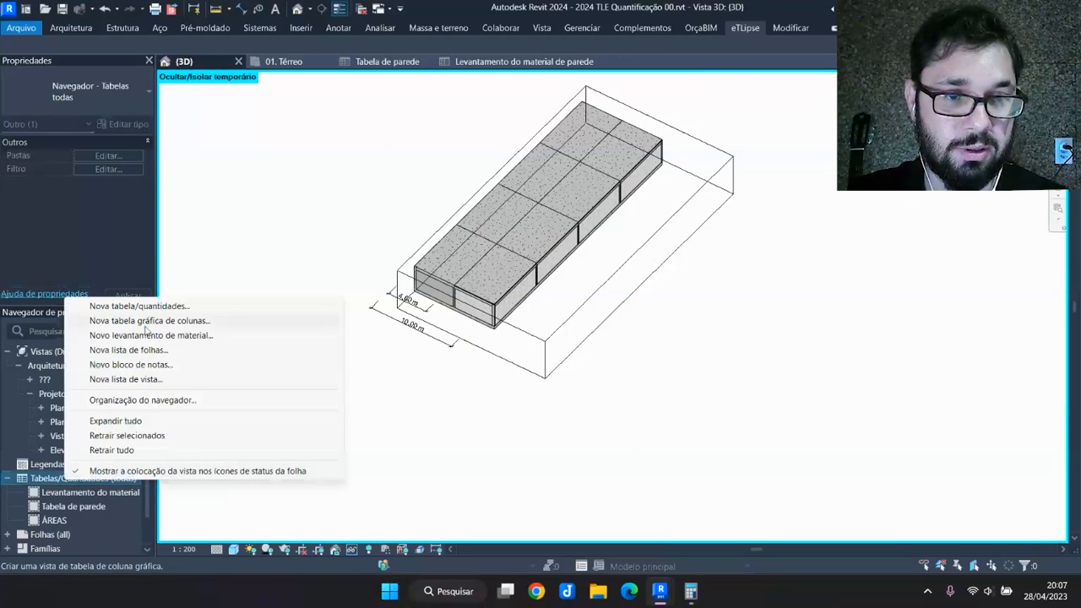
{"action": "left_click", "coordinate": [148, 335]}
{"action": "scroll", "coordinate": [473, 302], "scroll_direction": "down", "scroll_amount": 4}
{"action": "scroll", "coordinate": [478, 302], "scroll_direction": "down", "scroll_amount": 5}
{"action": "scroll", "coordinate": [465, 305], "scroll_direction": "down", "scroll_amount": 1}
{"action": "scroll", "coordinate": [504, 326], "scroll_direction": "down", "scroll_amount": 2}
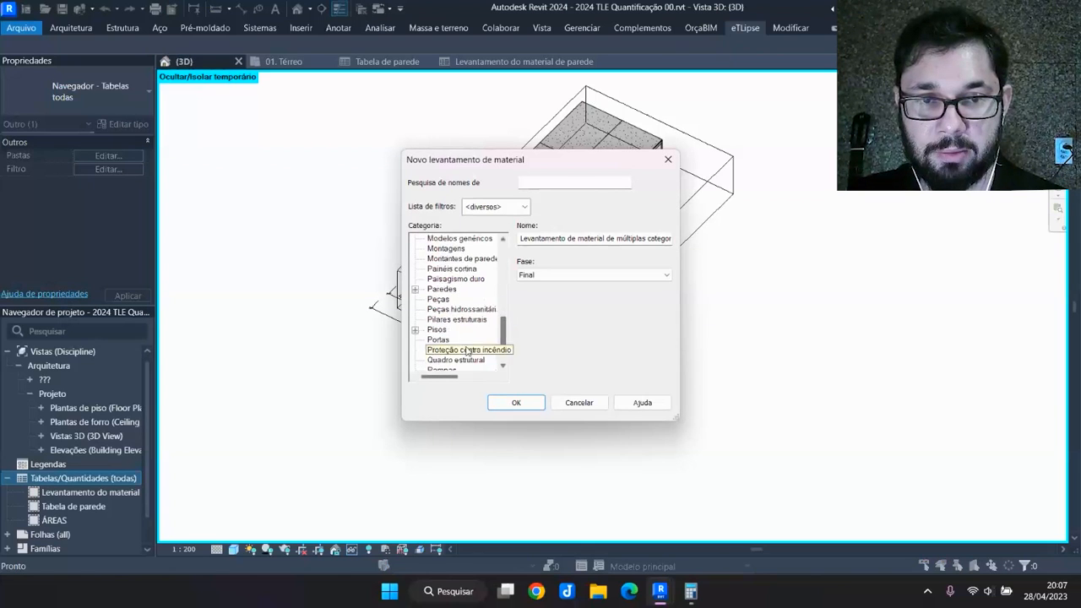
{"action": "left_click", "coordinate": [532, 402]}
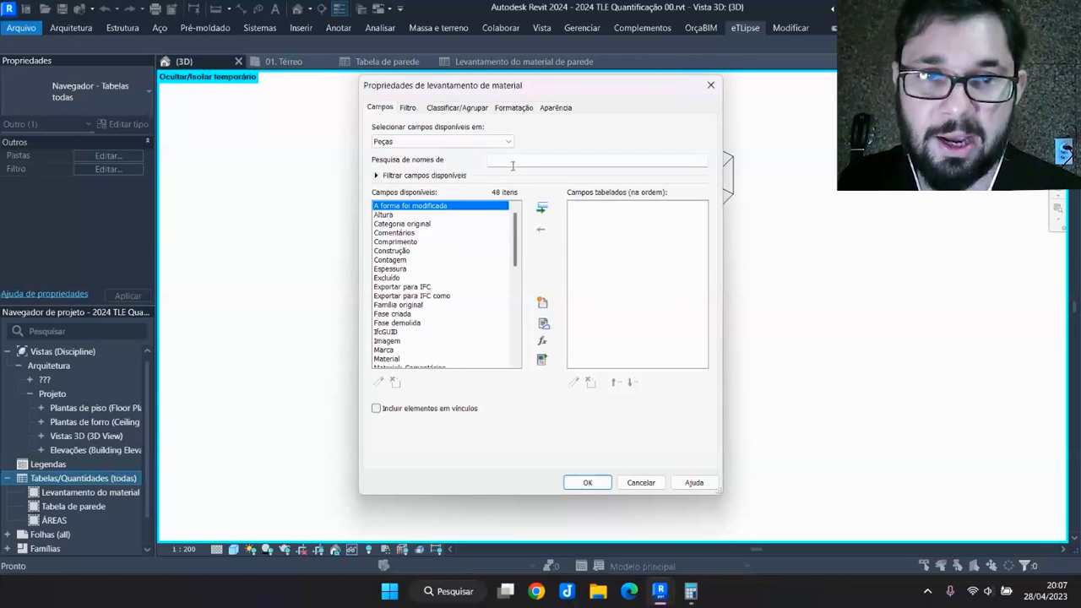
Add the fields Material: Nome, Material: Área and Comentários to the parts takeoff, in that order
{"action": "left_click_drag", "start_coordinate": [562, 87], "coordinate": [365, 90]}
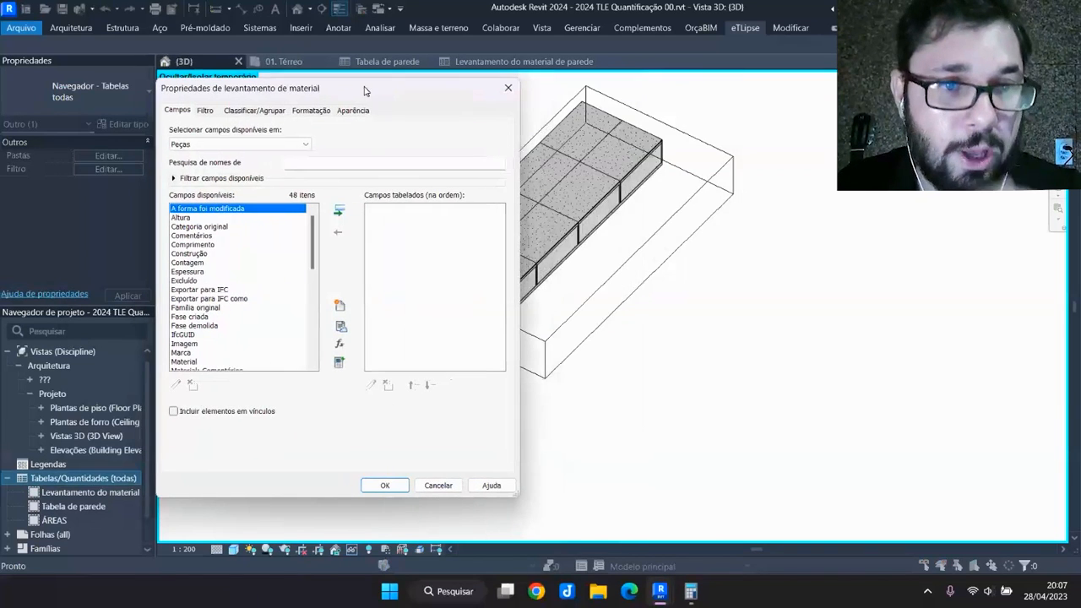
{"action": "scroll", "coordinate": [312, 245], "scroll_direction": "down", "scroll_amount": 1}
{"action": "left_click_drag", "start_coordinate": [313, 246], "coordinate": [313, 307]}
{"action": "left_click", "coordinate": [239, 270]}
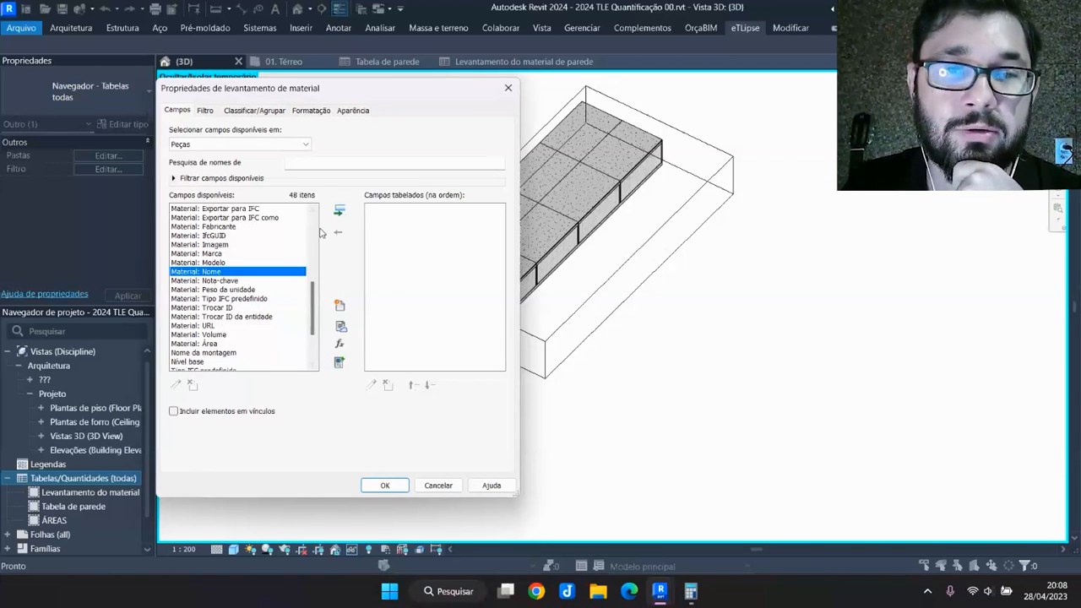
{"action": "left_click", "coordinate": [340, 212]}
{"action": "scroll", "coordinate": [206, 332], "scroll_direction": "down", "scroll_amount": 2}
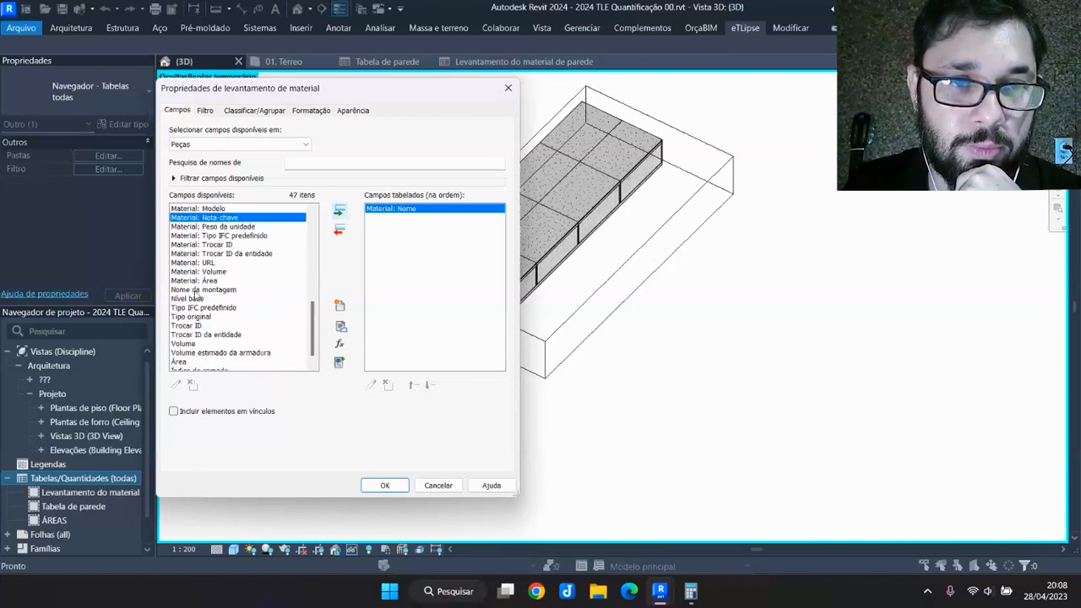
{"action": "left_click", "coordinate": [196, 280]}
{"action": "left_click", "coordinate": [338, 212]}
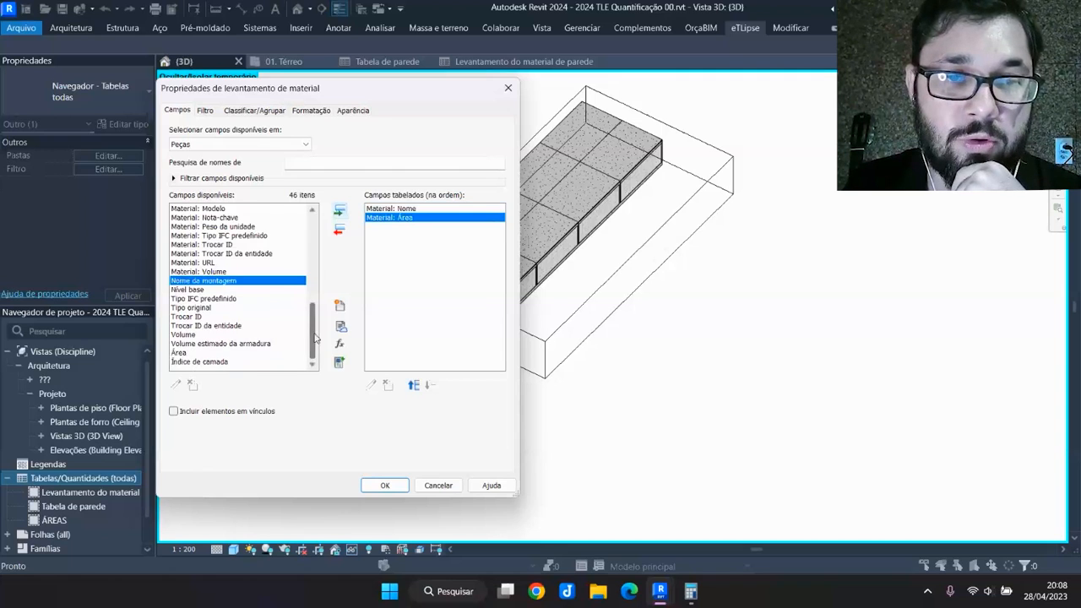
{"action": "left_click_drag", "start_coordinate": [314, 335], "coordinate": [225, 236]}
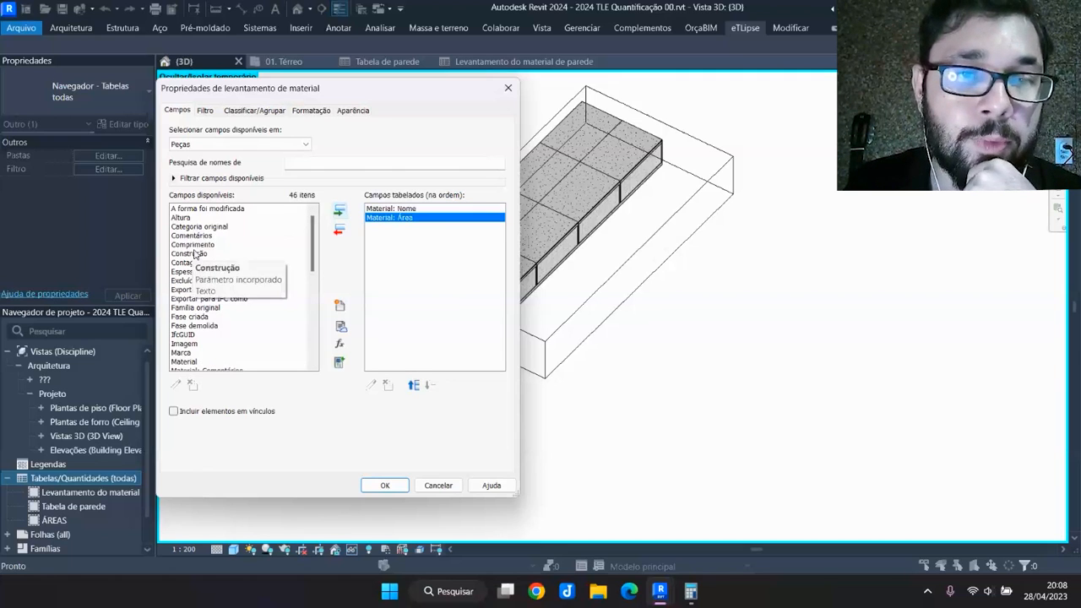
{"action": "left_click", "coordinate": [195, 236]}
{"action": "left_click", "coordinate": [338, 212]}
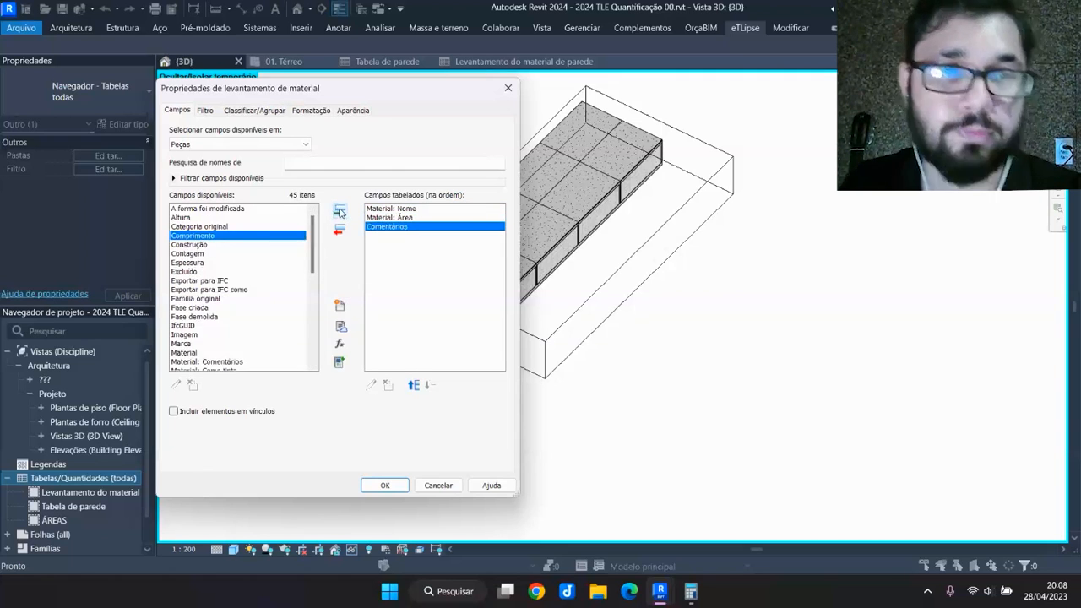
Filter the parts takeoff to items whose Comentários equals Orçar
{"action": "left_click", "coordinate": [205, 110]}
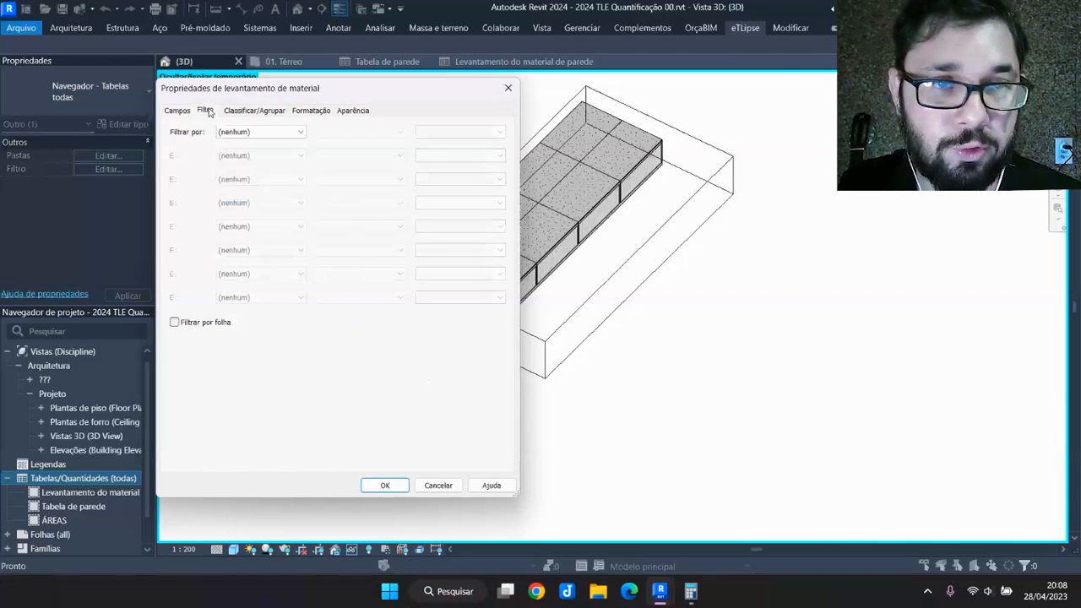
{"action": "left_click", "coordinate": [272, 132]}
{"action": "left_click", "coordinate": [256, 171]}
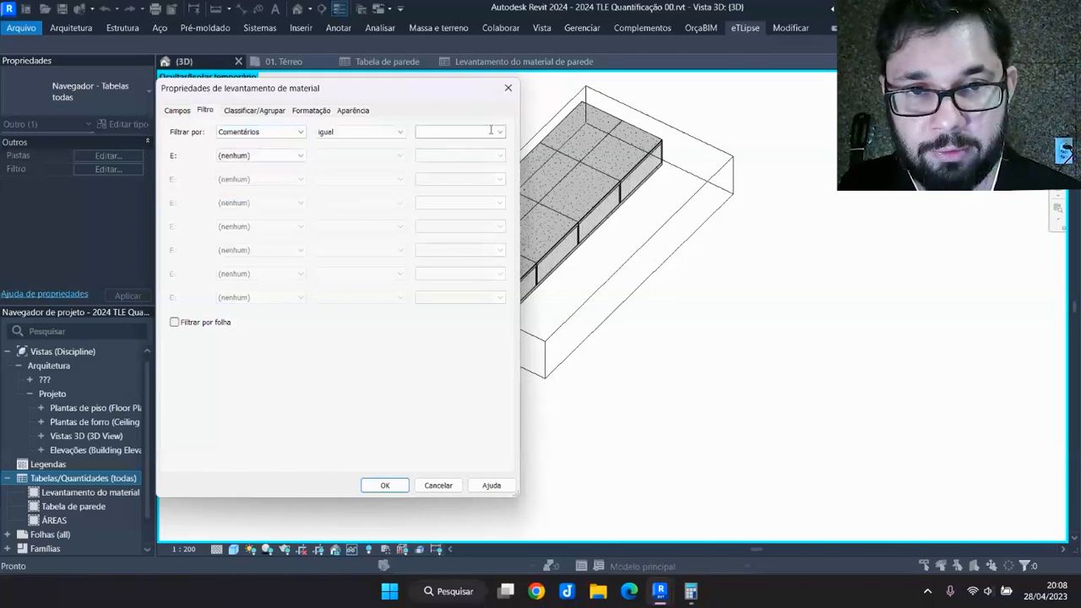
{"action": "left_click", "coordinate": [490, 131]}
{"action": "left_click", "coordinate": [447, 145]}
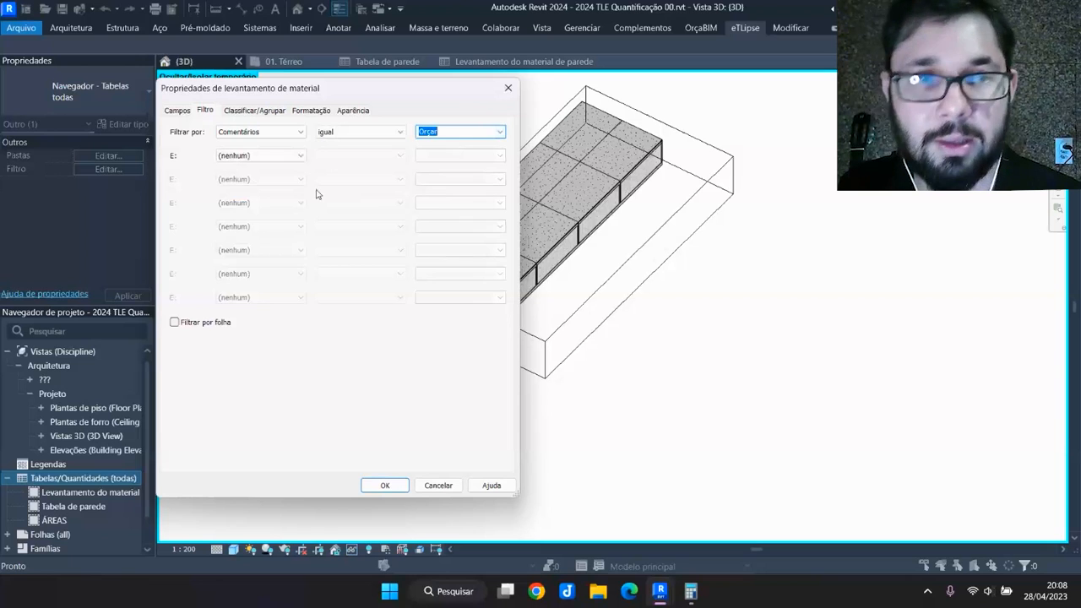
Sort the takeoff by Material: Nome, with a grand total and without itemizing each instance
{"action": "left_click", "coordinate": [259, 111]}
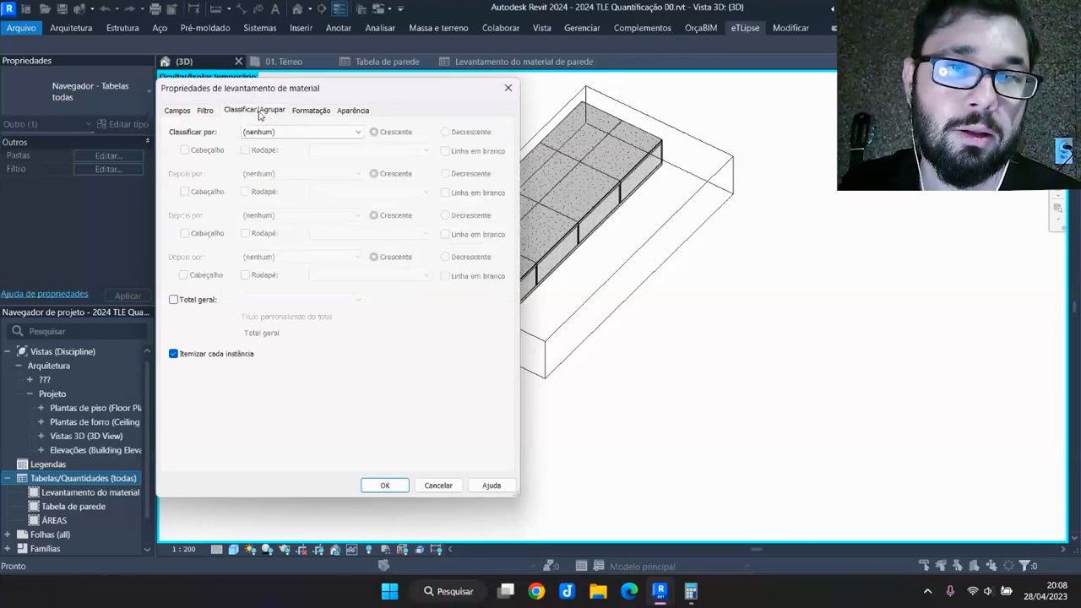
{"action": "left_click", "coordinate": [342, 133]}
{"action": "left_click", "coordinate": [286, 152]}
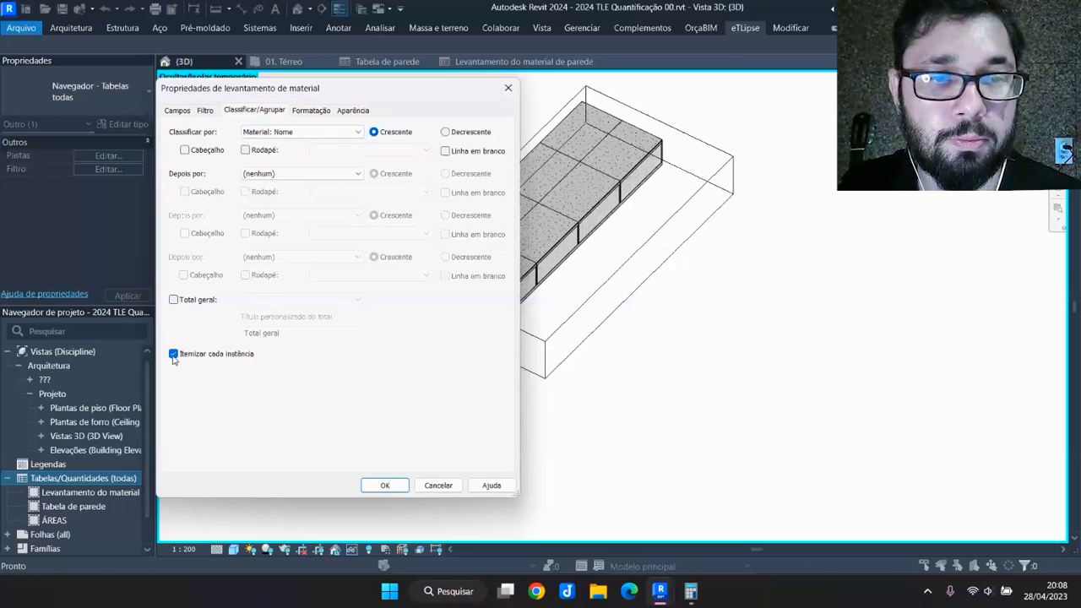
{"action": "left_click", "coordinate": [174, 299]}
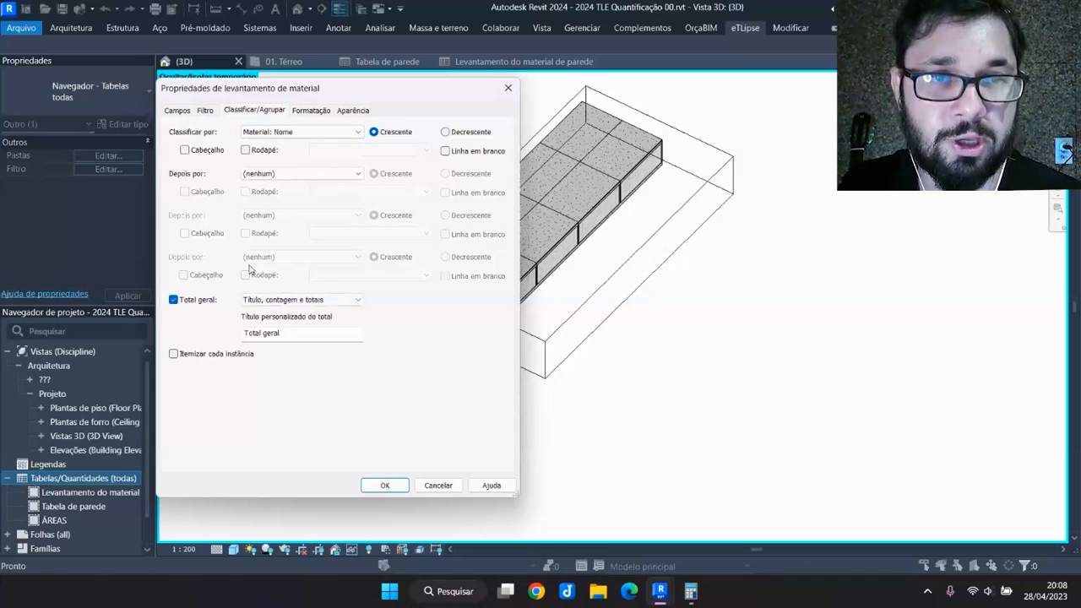
Calculate totals for the Material: Área field and generate the takeoff, widening its material name column
{"action": "left_click", "coordinate": [309, 110]}
{"action": "left_click", "coordinate": [216, 157]}
{"action": "left_click", "coordinate": [488, 347]}
{"action": "left_click", "coordinate": [355, 366]}
{"action": "left_click", "coordinate": [384, 485]}
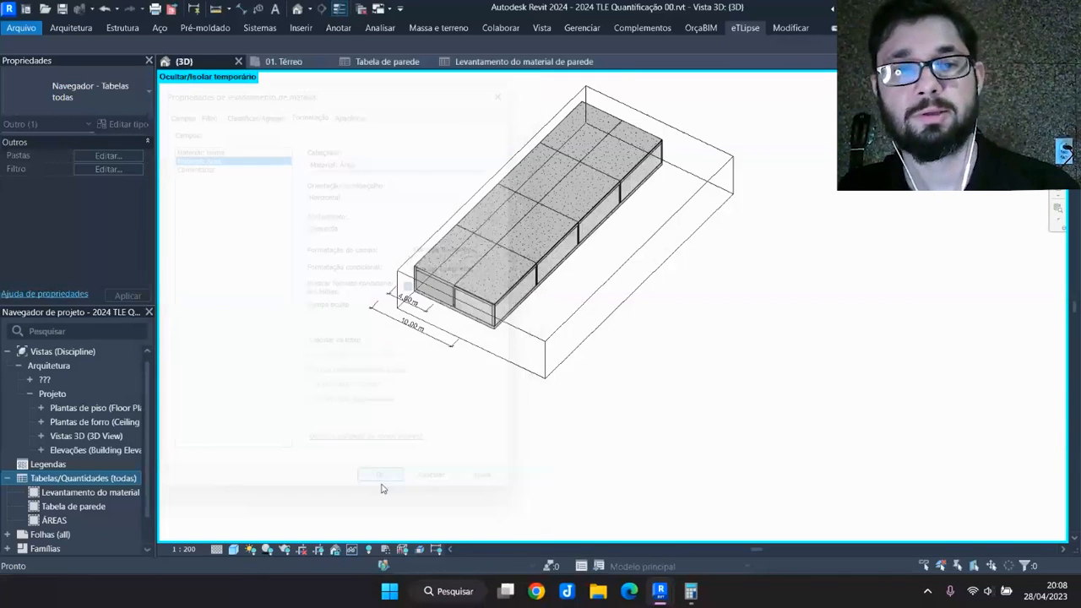
{"action": "left_click_drag", "start_coordinate": [223, 113], "coordinate": [313, 113]}
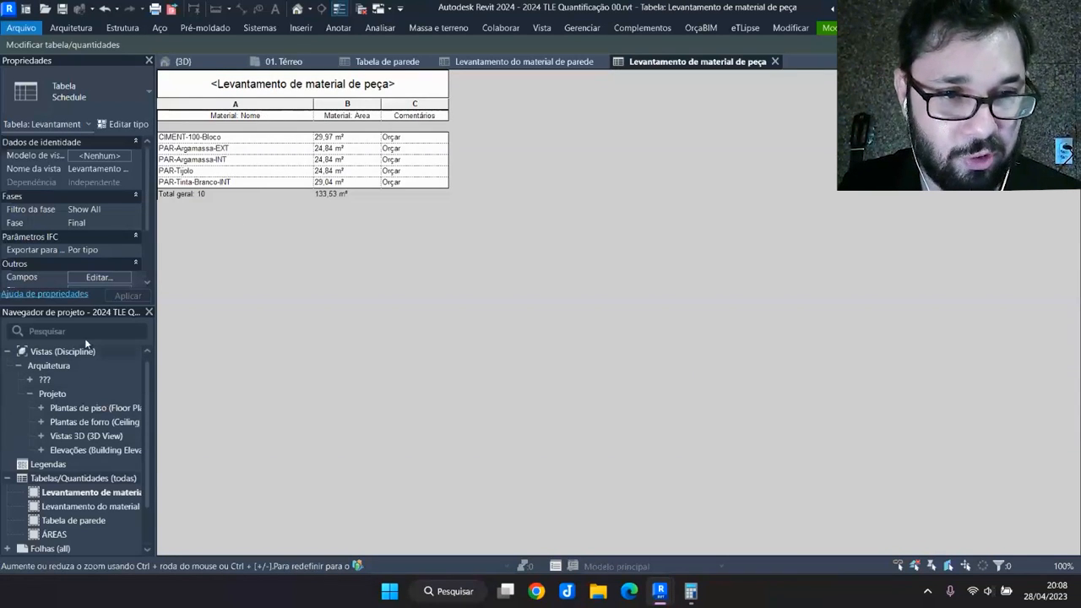
Itemize every instance in the parts material takeoff through its sorting and grouping settings
{"action": "scroll", "coordinate": [91, 409], "scroll_direction": "down", "scroll_amount": 1}
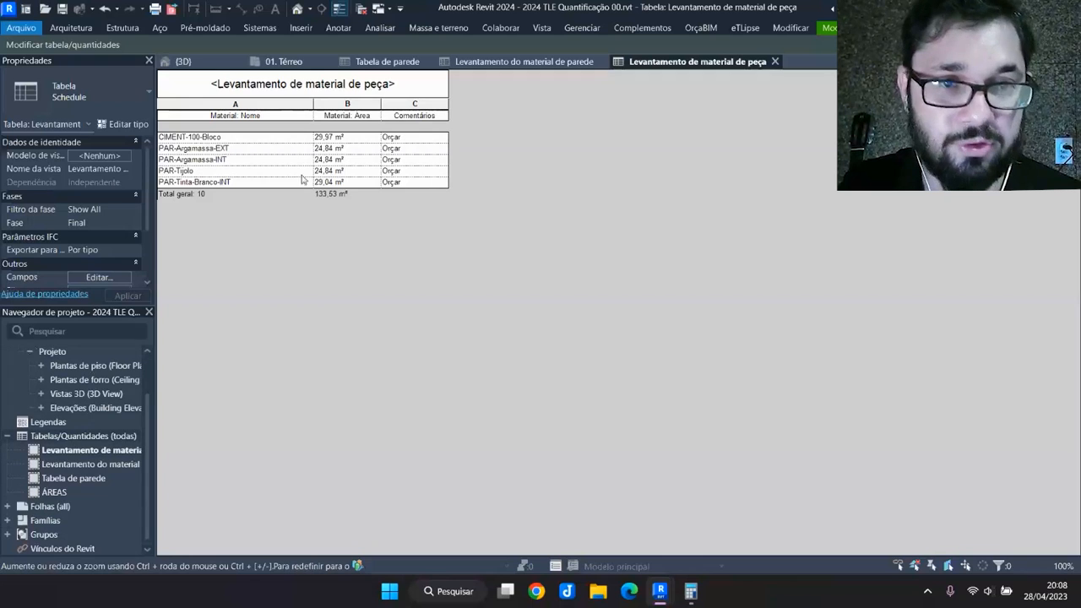
{"action": "scroll", "coordinate": [130, 227], "scroll_direction": "down", "scroll_amount": 2}
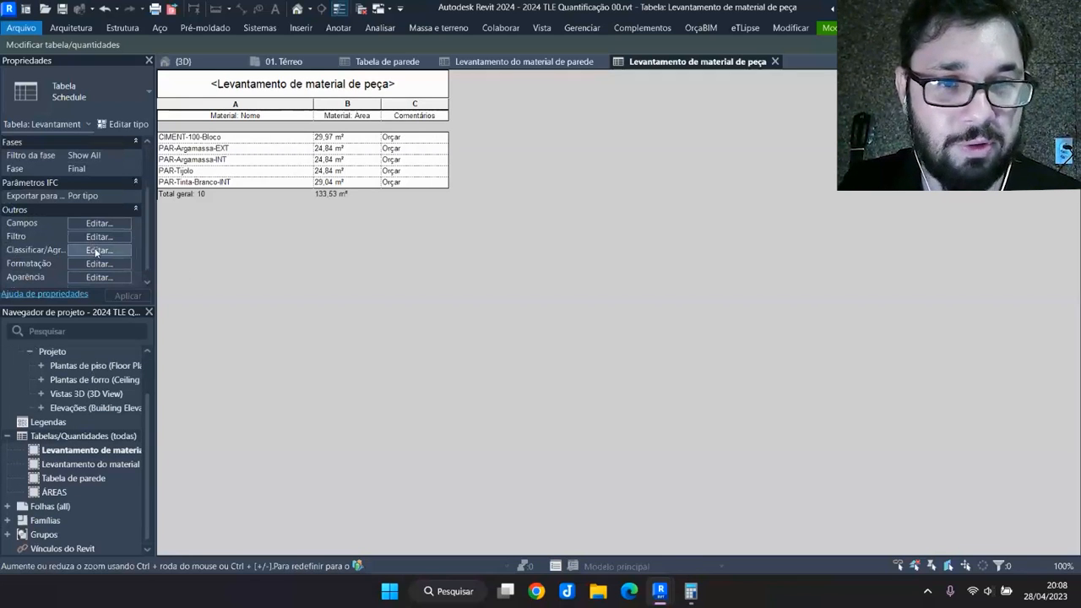
{"action": "left_click", "coordinate": [97, 251]}
{"action": "left_click", "coordinate": [384, 484]}
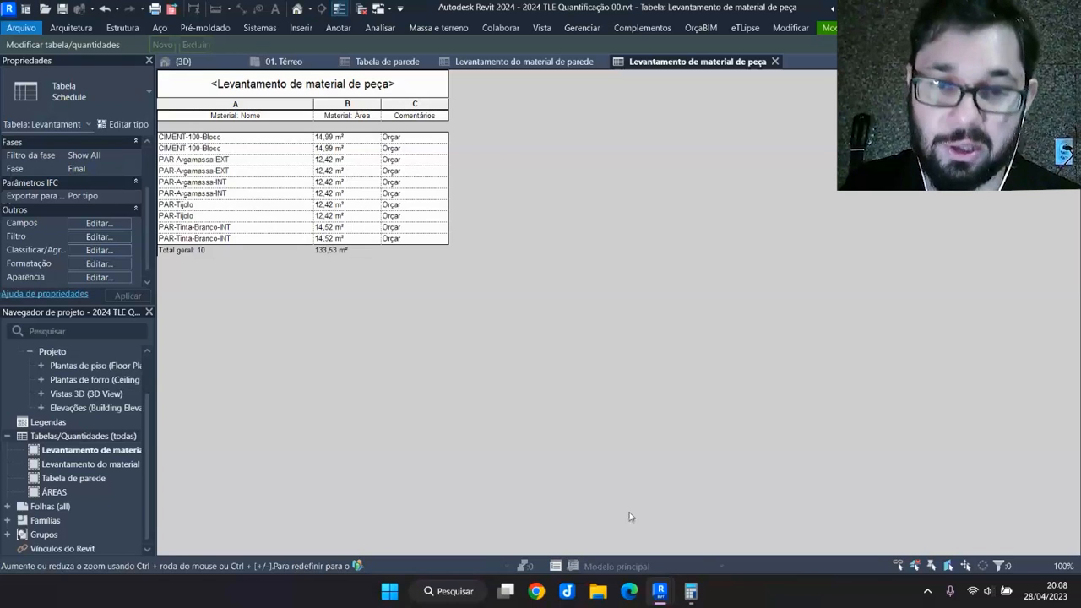
Compare the itemized part areas with the 2,7 × 4,6 result in the Windows calculator, closing the calculator when done
{"action": "left_click", "coordinate": [690, 591]}
{"action": "left_click_drag", "start_coordinate": [343, 140], "coordinate": [707, 129]}
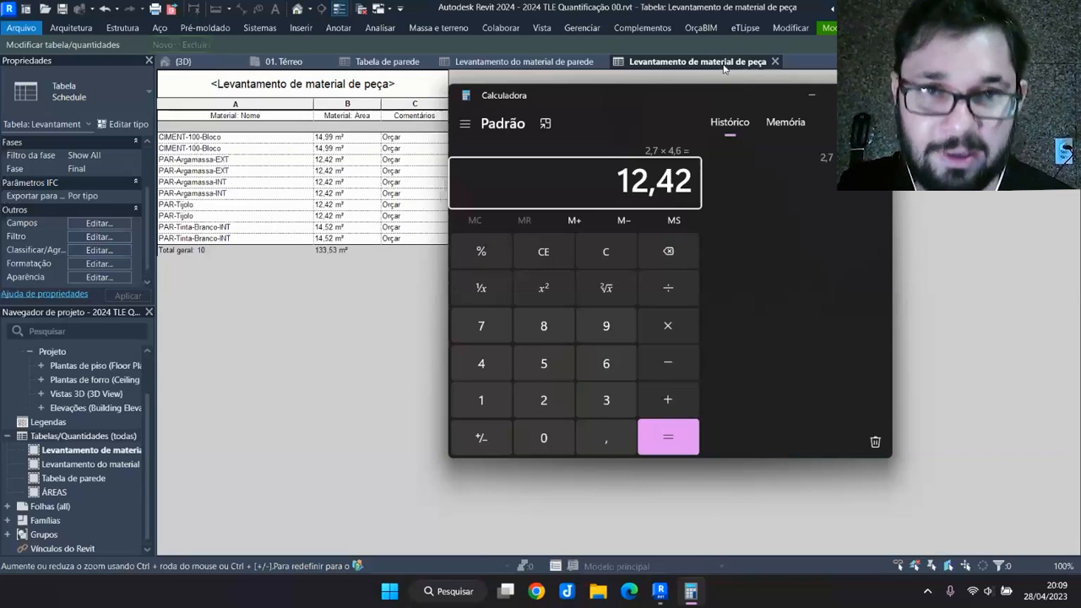
{"action": "left_click_drag", "start_coordinate": [627, 101], "coordinate": [629, 137]}
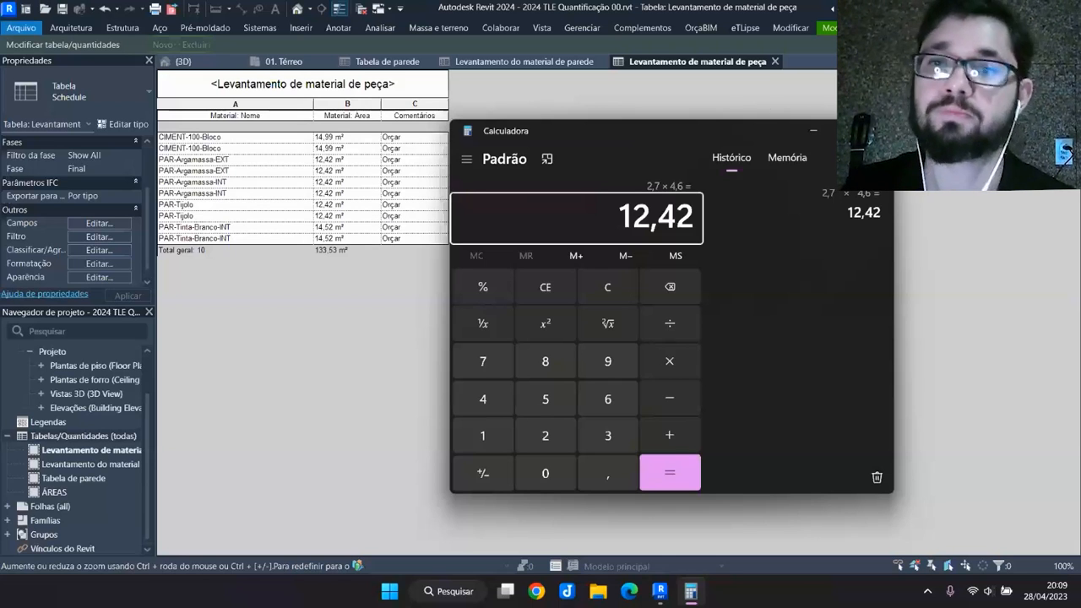
{"action": "left_click", "coordinate": [876, 131]}
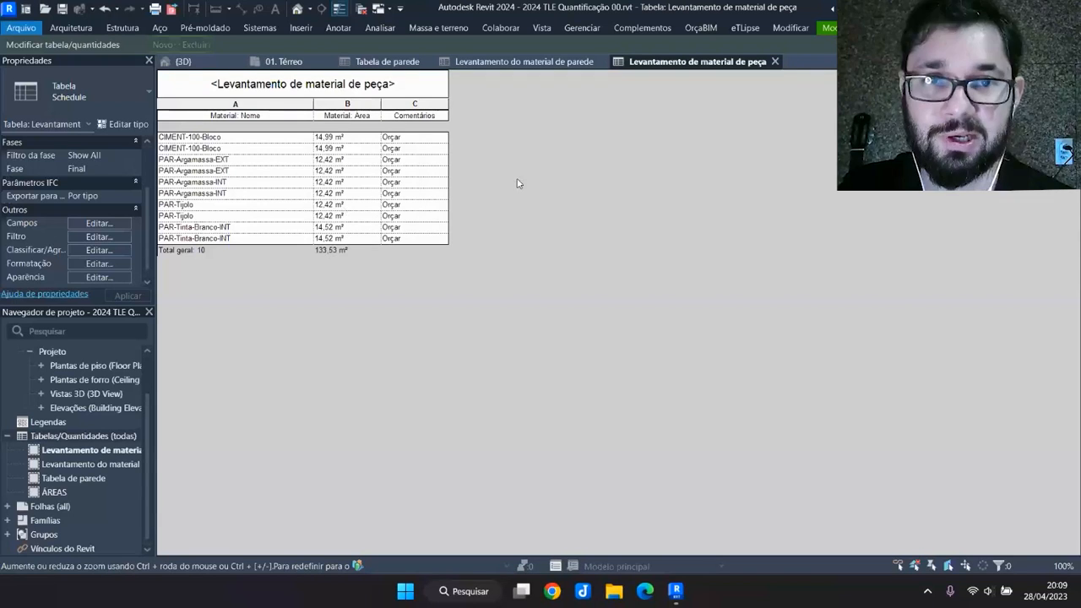
Compare the material areas in the wall material takeoff with those in the parts material takeoff
{"action": "left_click", "coordinate": [523, 62]}
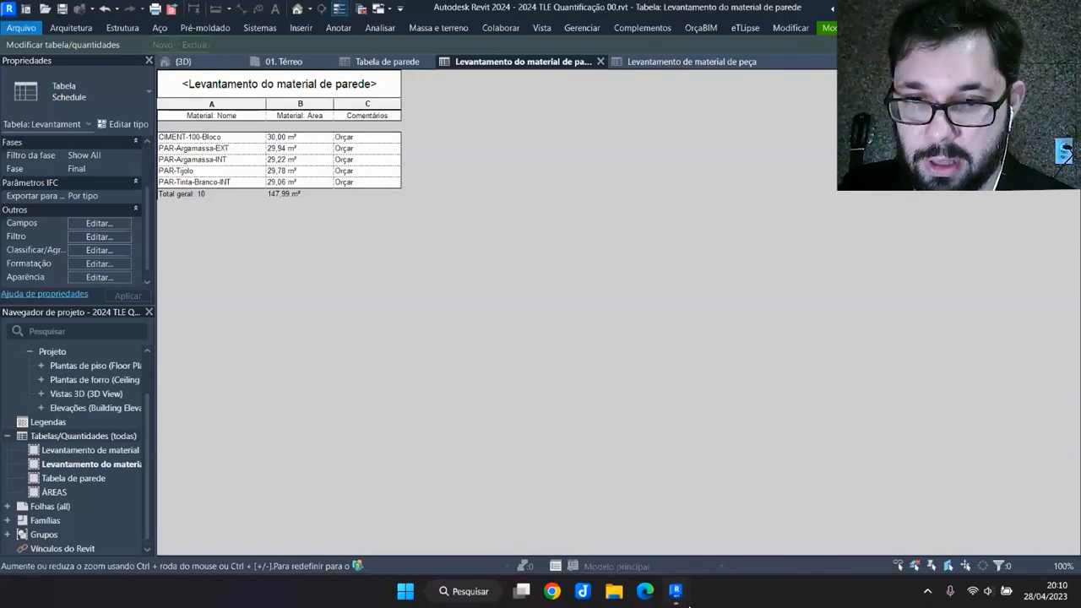
{"action": "mouse_move", "coordinate": [675, 590]}
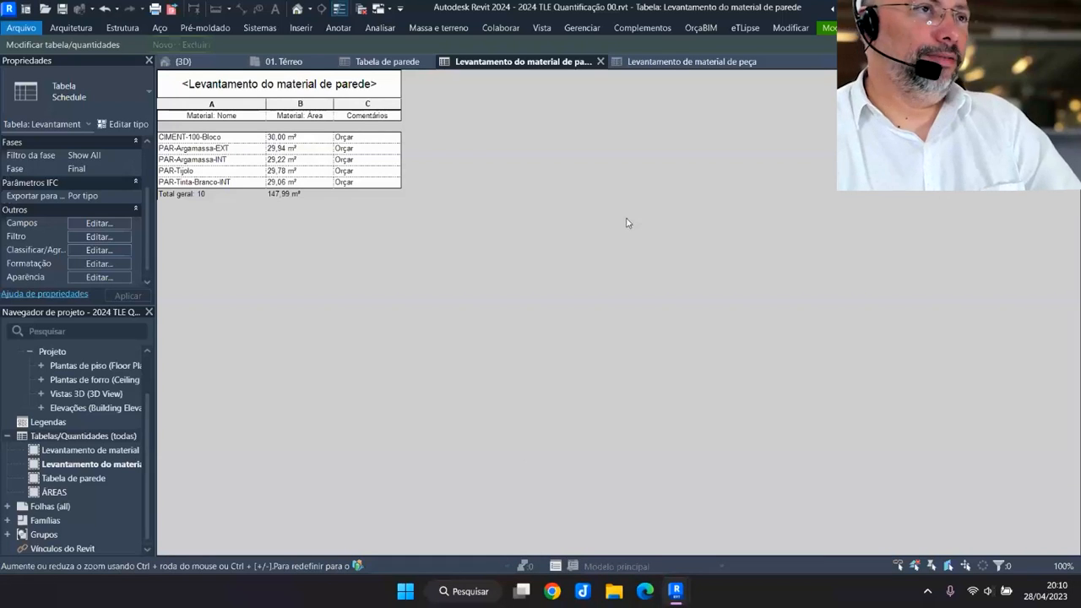
{"action": "left_click", "coordinate": [714, 64]}
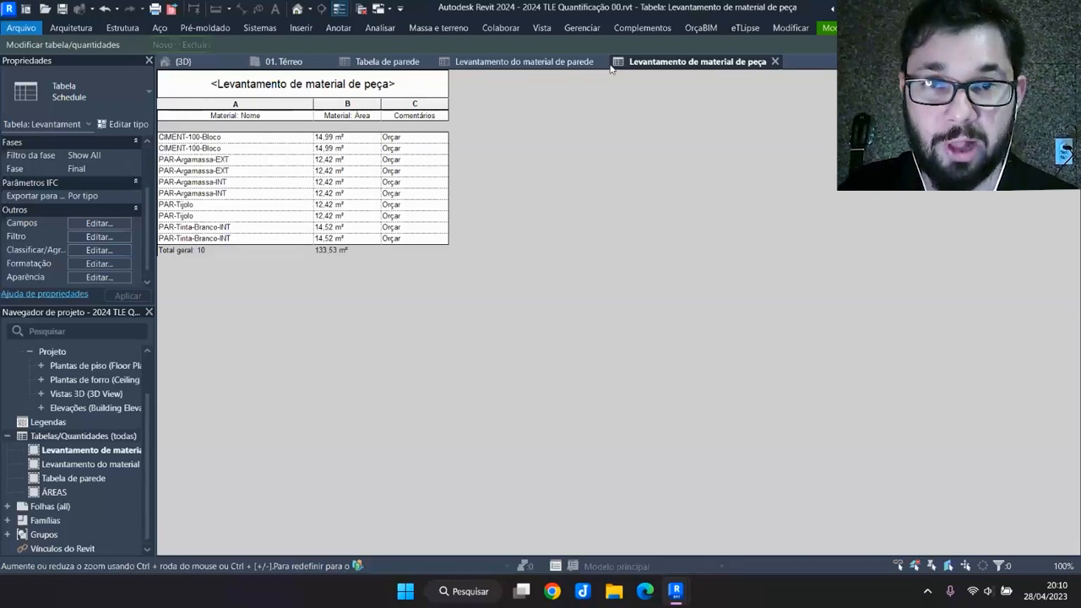
In the 3D view, back out the parts material takeoff and the temporary hide/isolate, keeping the full building in view
{"action": "left_click", "coordinate": [179, 61]}
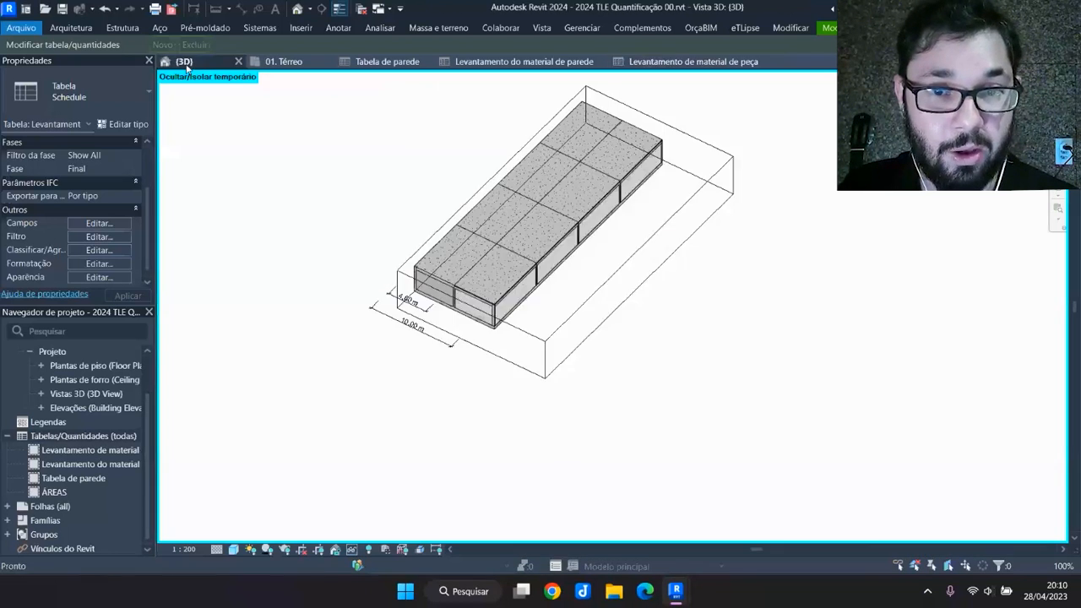
{"action": "left_click", "coordinate": [630, 357]}
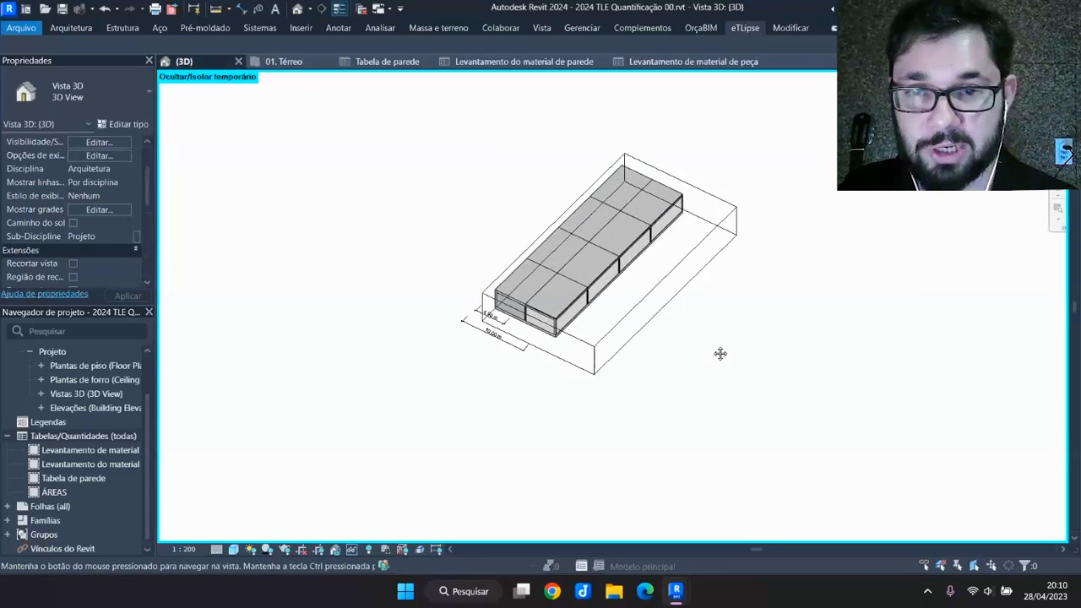
{"action": "scroll", "coordinate": [719, 354], "scroll_direction": "up", "scroll_amount": 3}
{"action": "middle_click_drag", "start_coordinate": [873, 350], "coordinate": [742, 253], "text": "shift"}
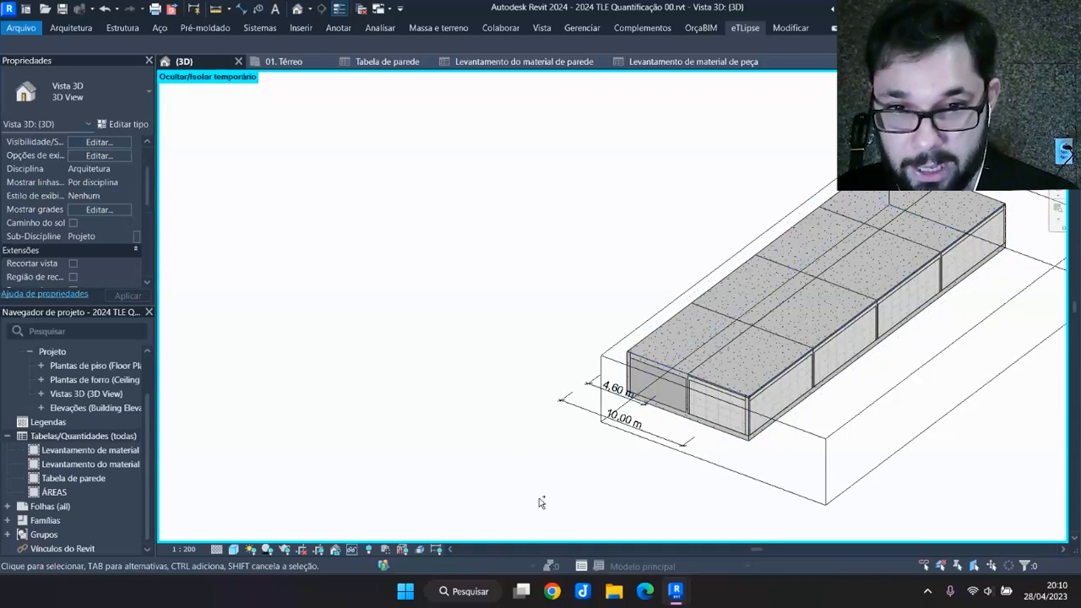
{"action": "scroll", "coordinate": [676, 394], "scroll_direction": "up", "scroll_amount": 4}
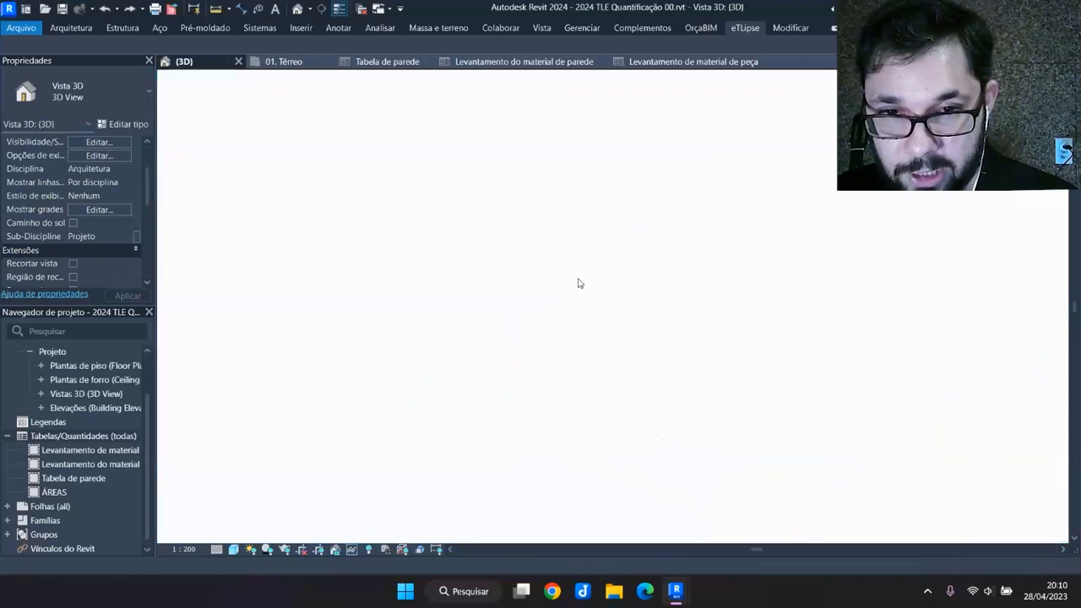
{"action": "scroll", "coordinate": [608, 355], "scroll_direction": "up", "scroll_amount": 3}
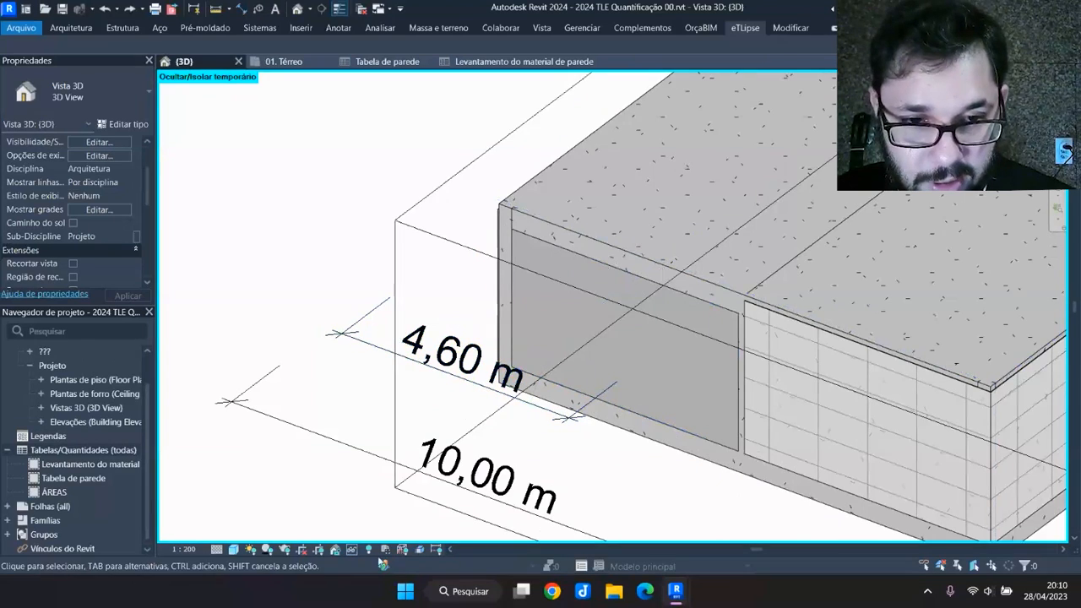
{"action": "scroll", "coordinate": [585, 326], "scroll_direction": "down", "scroll_amount": 6}
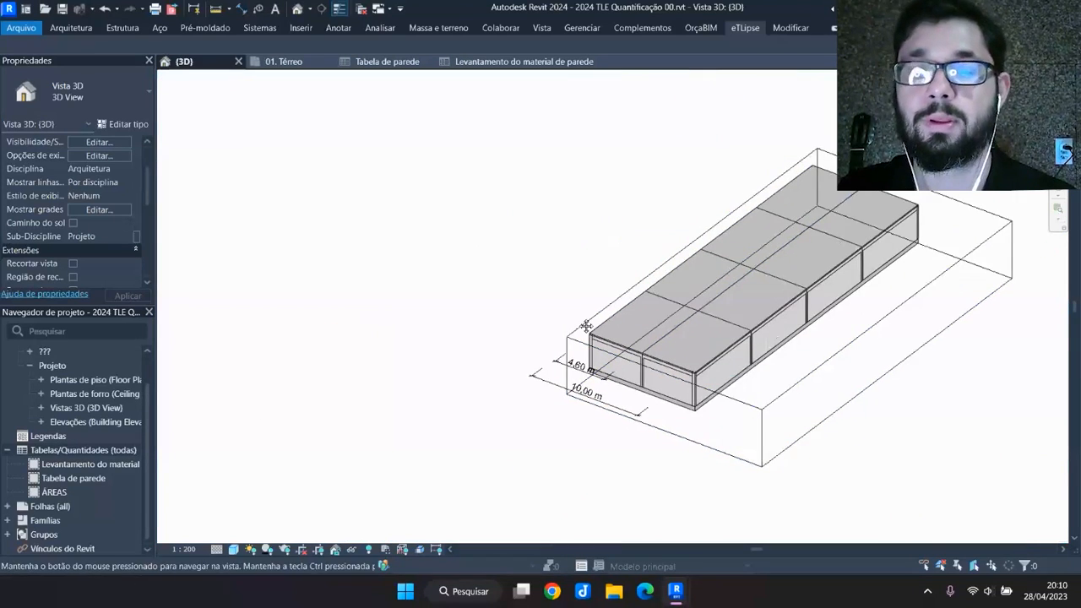
{"action": "middle_click_drag", "start_coordinate": [586, 326], "coordinate": [577, 351]}
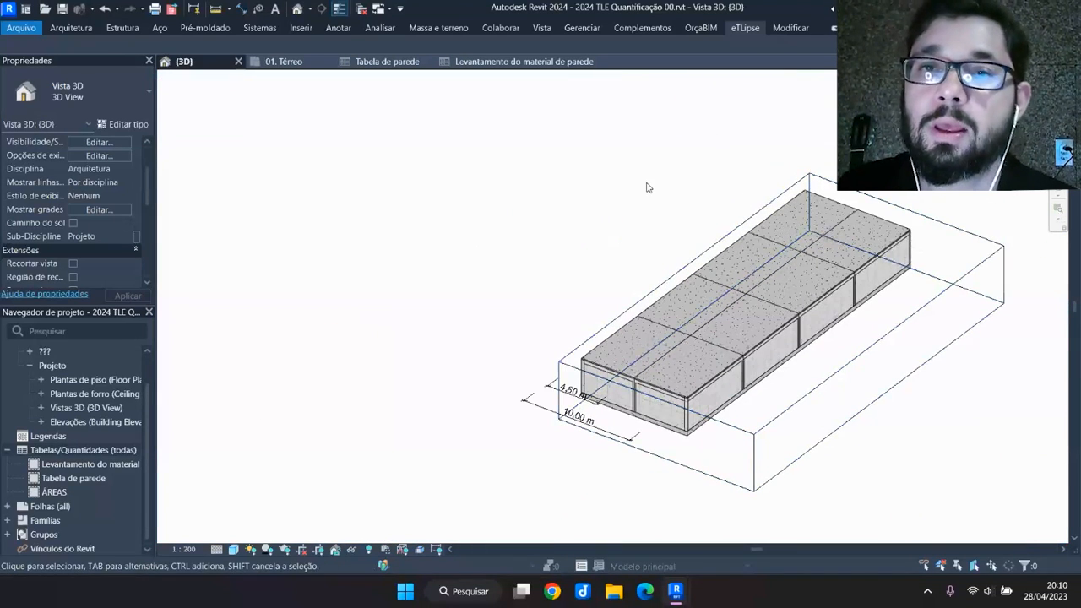
{"action": "left_click", "coordinate": [701, 30]}
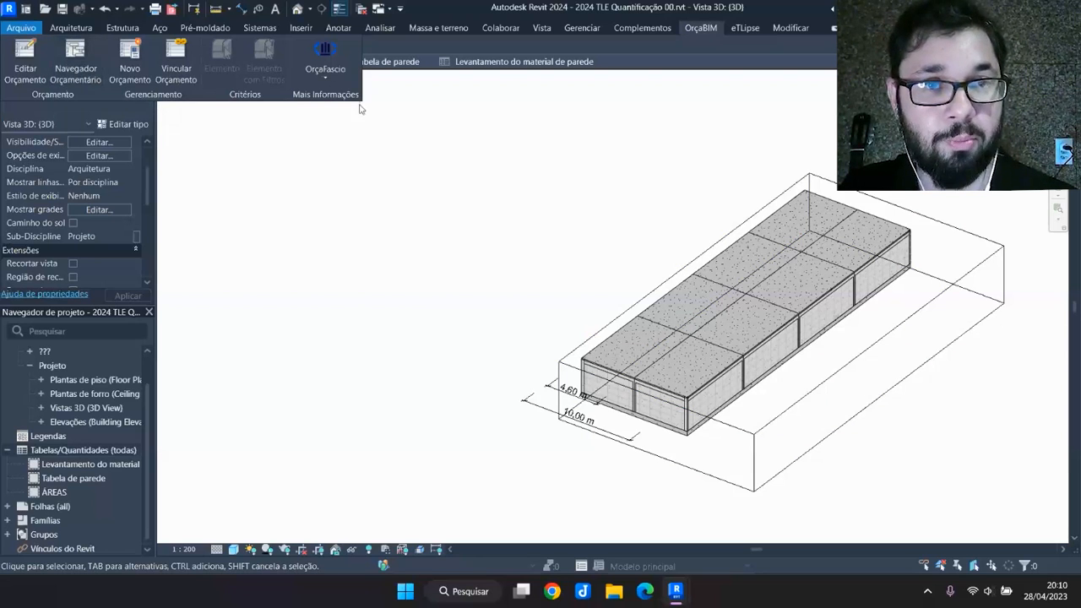
{"action": "left_click", "coordinate": [700, 29]}
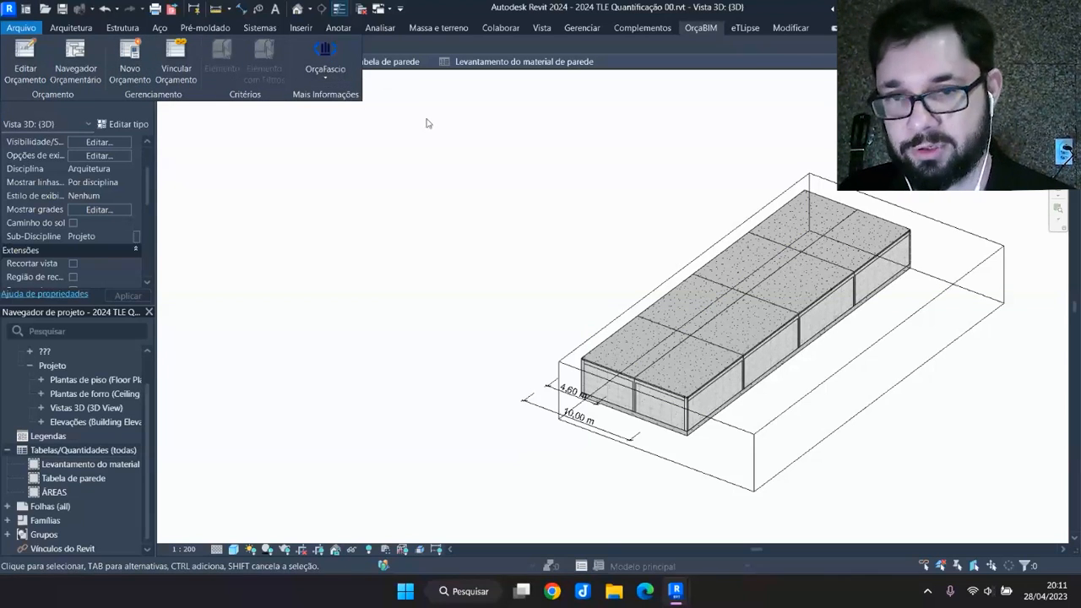
{"action": "left_click", "coordinate": [667, 230]}
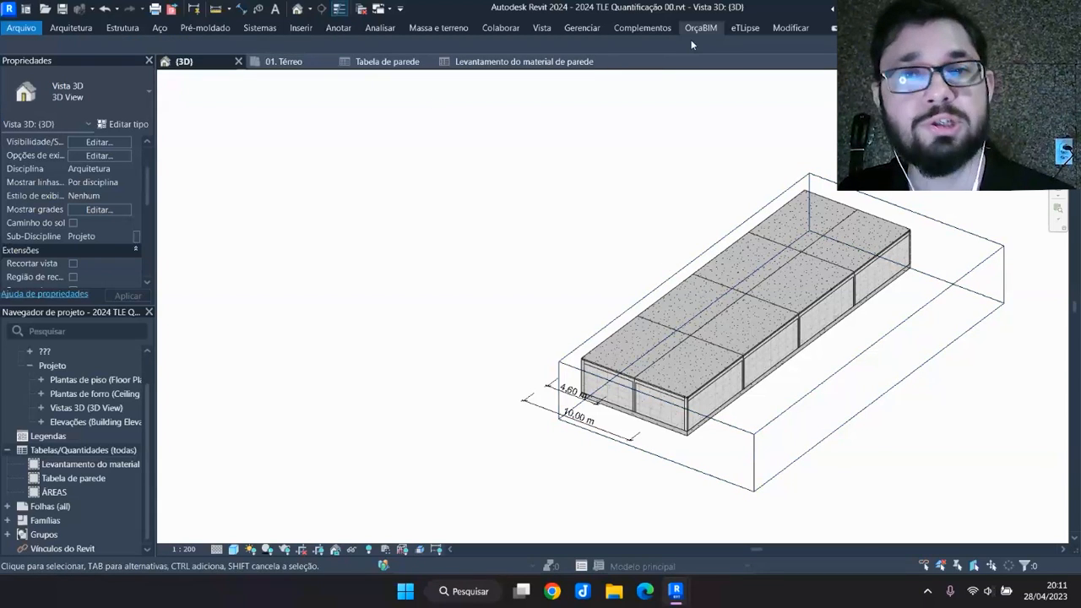
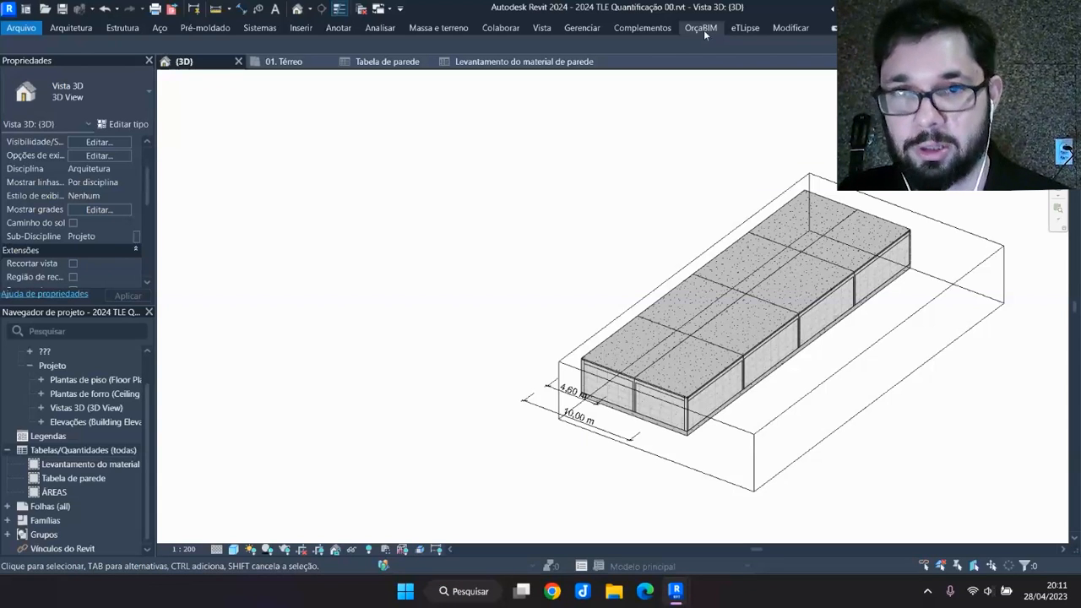
Create a new OrçaBIM budget with the code BIMVERSO-01 and Encargos Sociais Desonerado enabled
{"action": "left_click", "coordinate": [704, 30]}
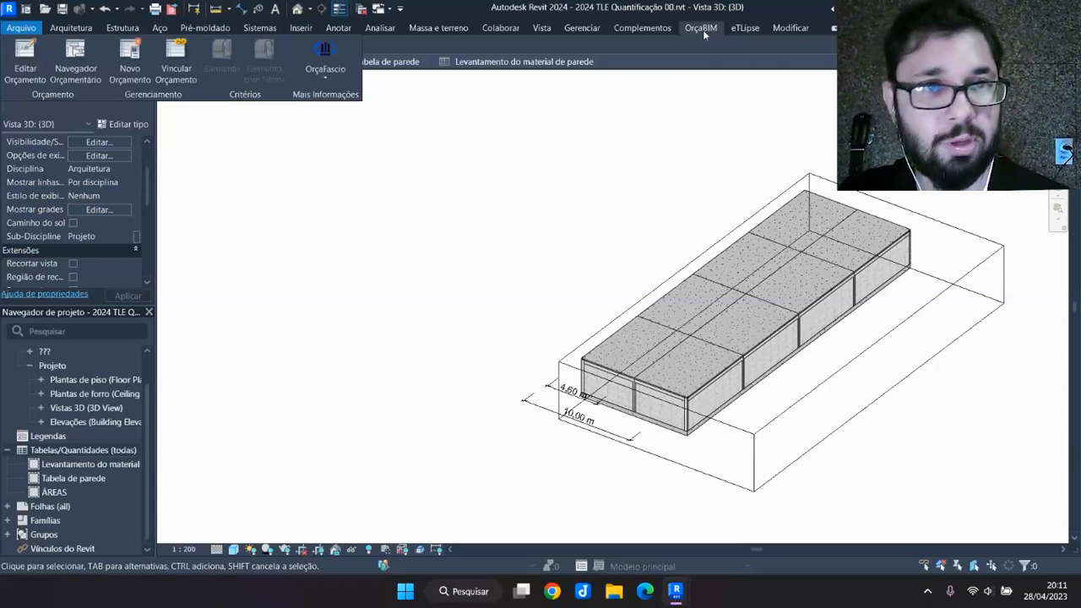
{"action": "left_click", "coordinate": [132, 81]}
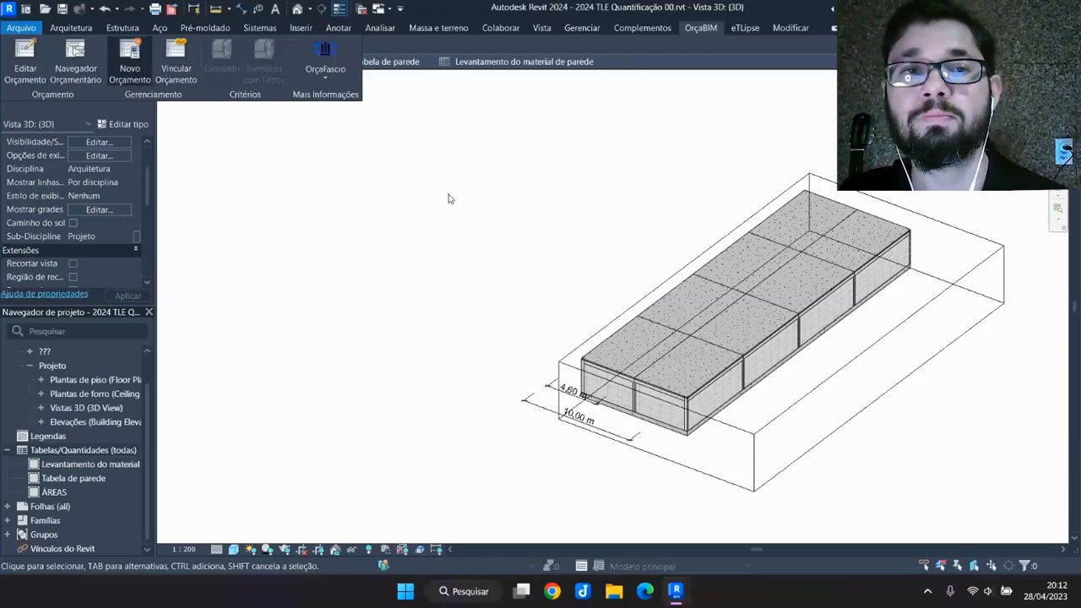
{"action": "left_click", "coordinate": [482, 180]}
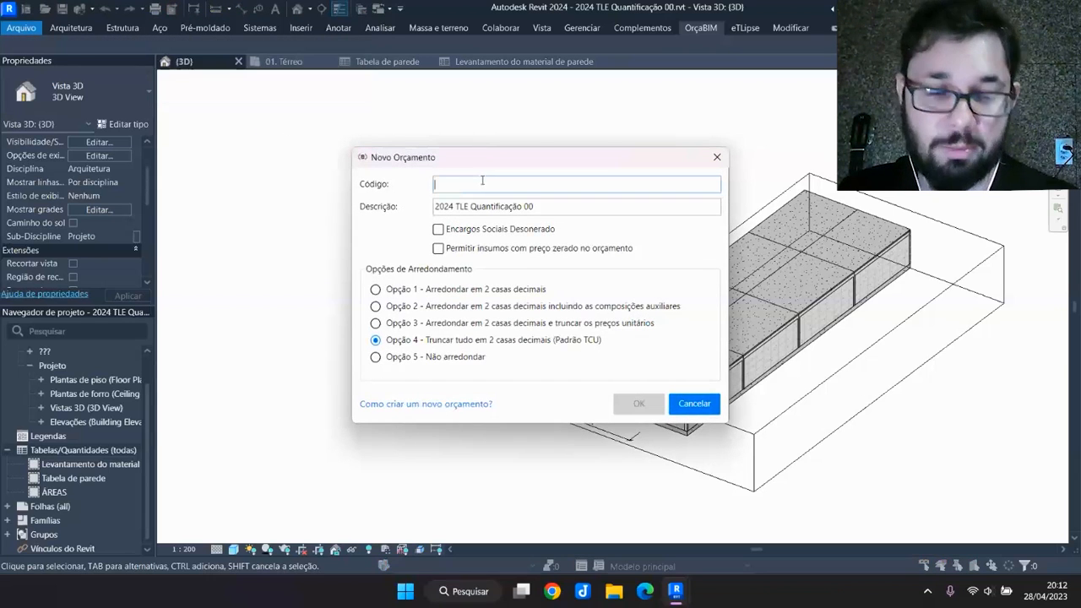
{"action": "type", "text": "BIMVERS"}
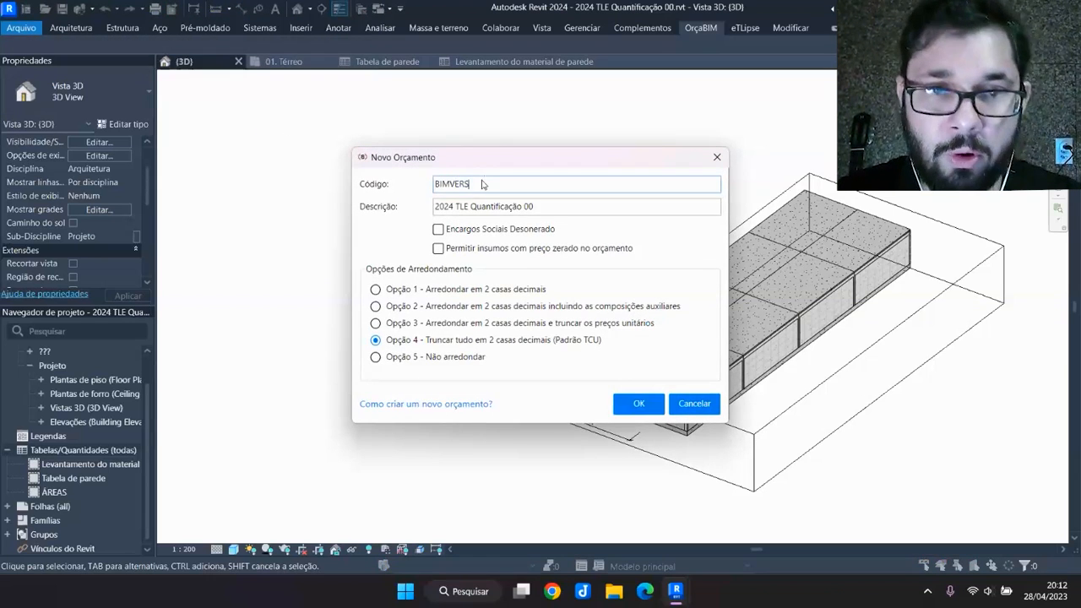
{"action": "type", "text": "O-0"}
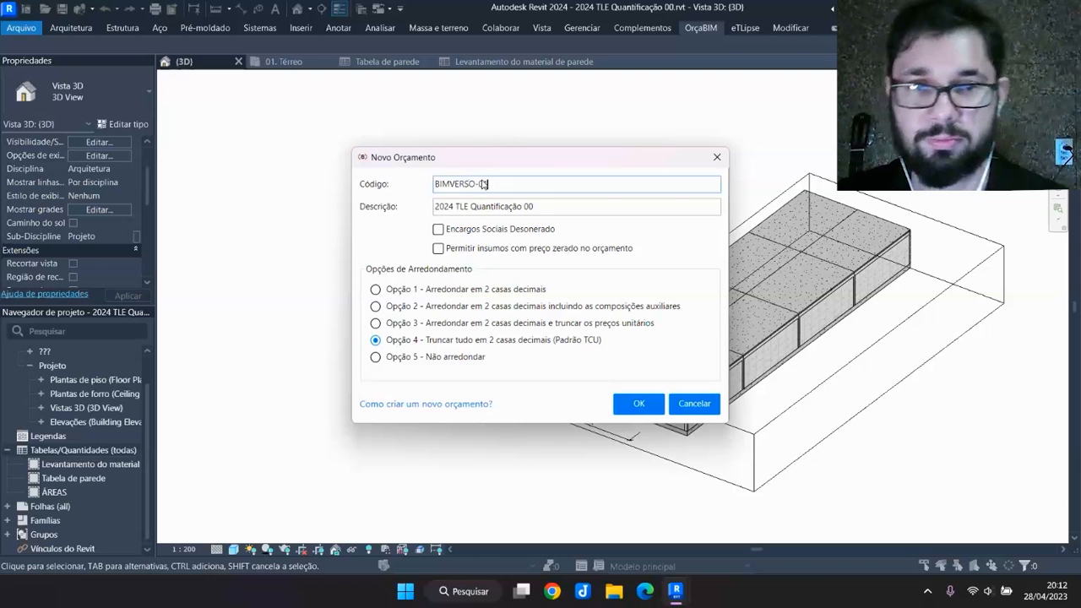
{"action": "type", "text": "1"}
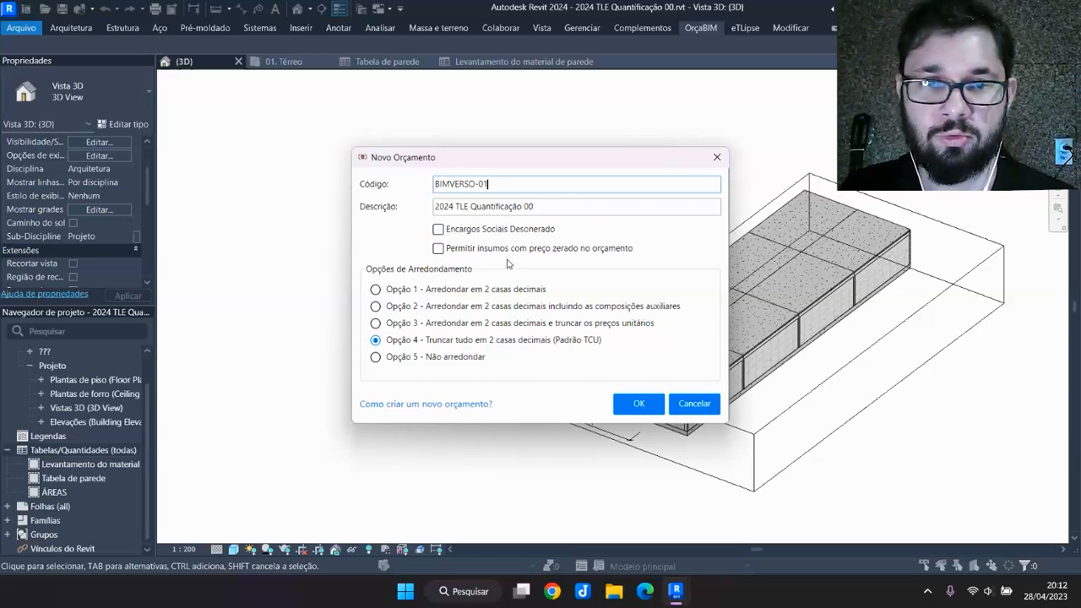
{"action": "left_click", "coordinate": [438, 228]}
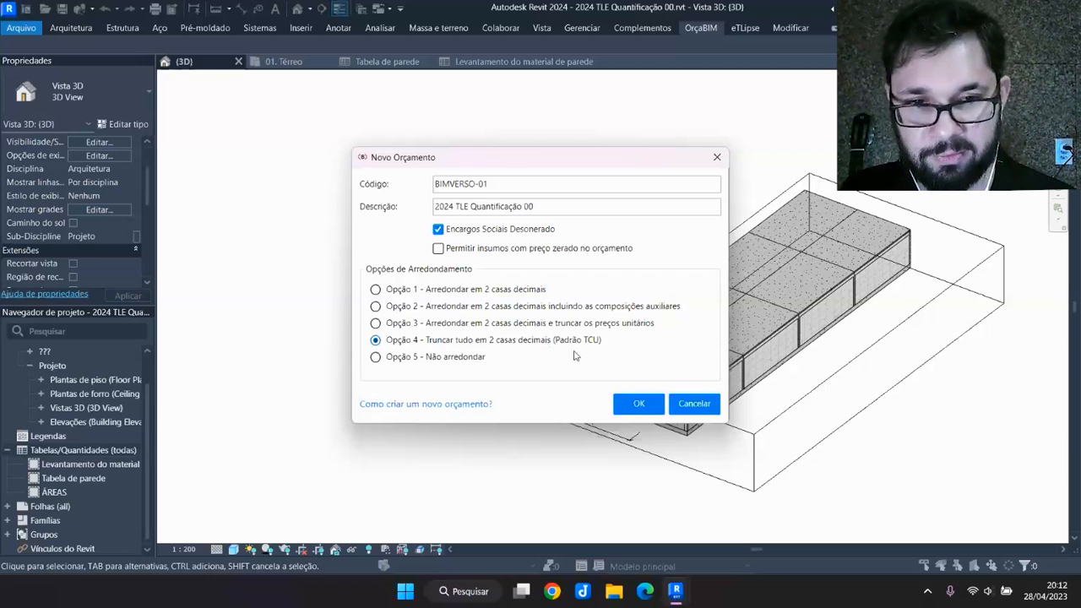
{"action": "left_click", "coordinate": [635, 403]}
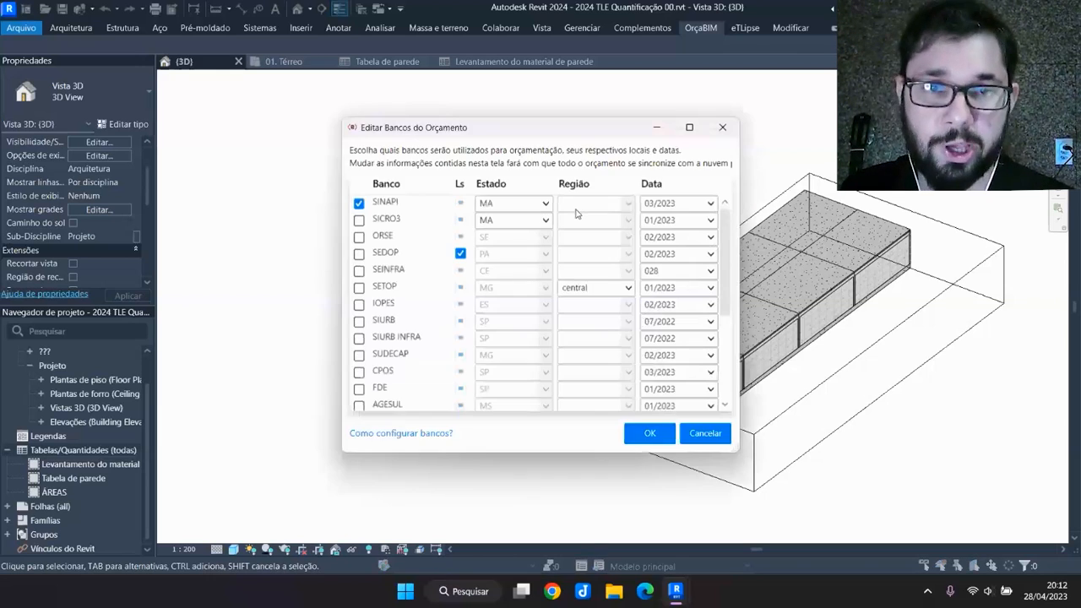
Keep only the SINAPI bank enabled with state MA and date 03/2023, then accept the budget information and load the budget
{"action": "left_click_drag", "start_coordinate": [513, 135], "coordinate": [467, 125]}
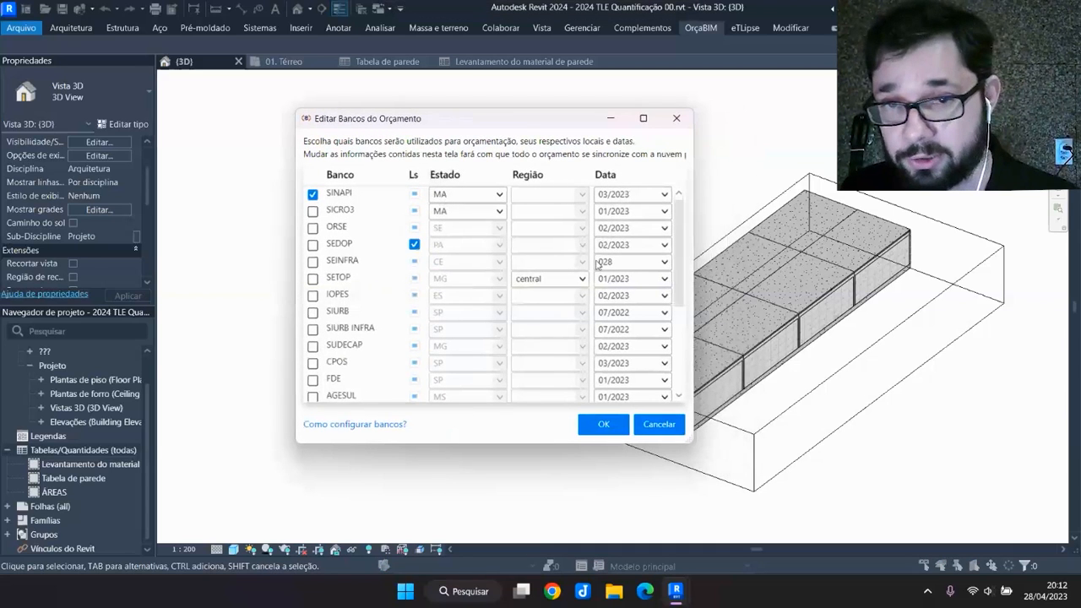
{"action": "mouse_move", "coordinate": [684, 233]}
{"action": "left_mouse_down"}
{"action": "mouse_move", "coordinate": [680, 338]}
{"action": "mouse_move", "coordinate": [667, 224]}
{"action": "left_mouse_up"}
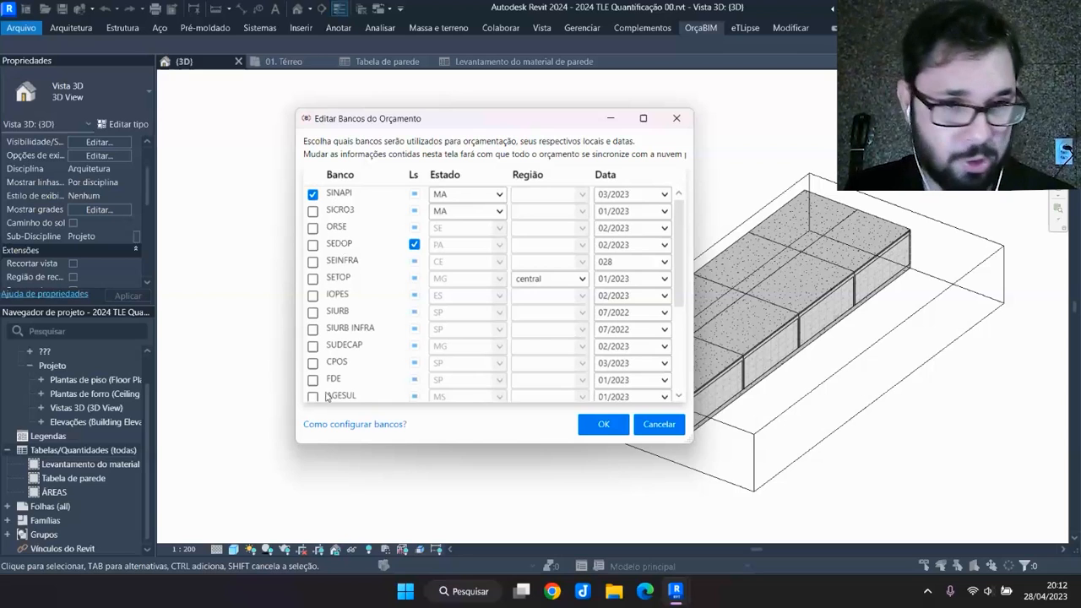
{"action": "scroll", "coordinate": [323, 311], "scroll_direction": "down", "scroll_amount": 4}
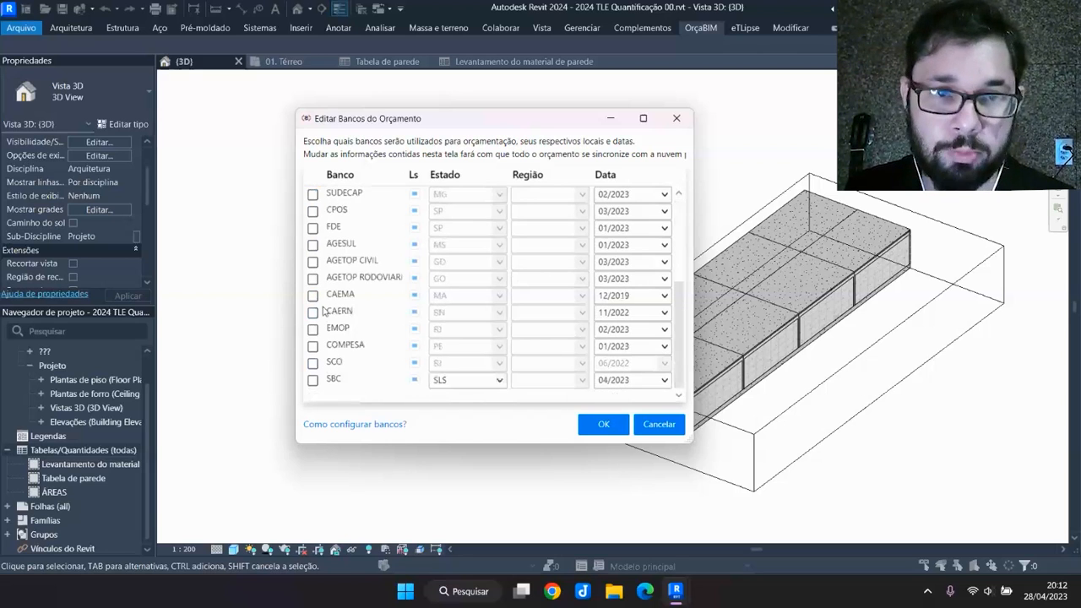
{"action": "scroll", "coordinate": [323, 312], "scroll_direction": "up", "scroll_amount": 4}
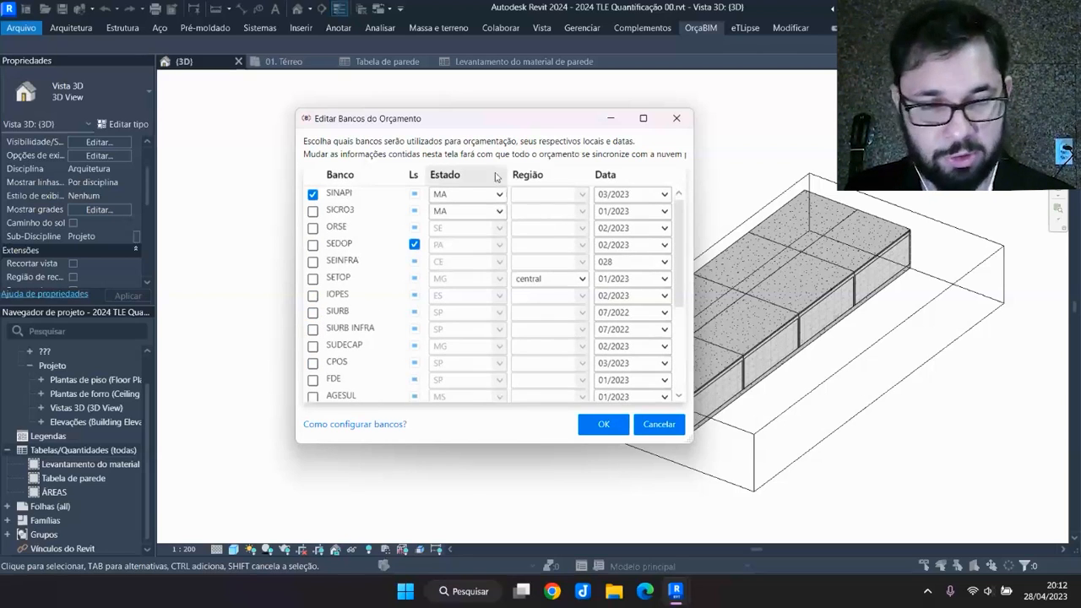
{"action": "left_click", "coordinate": [664, 195]}
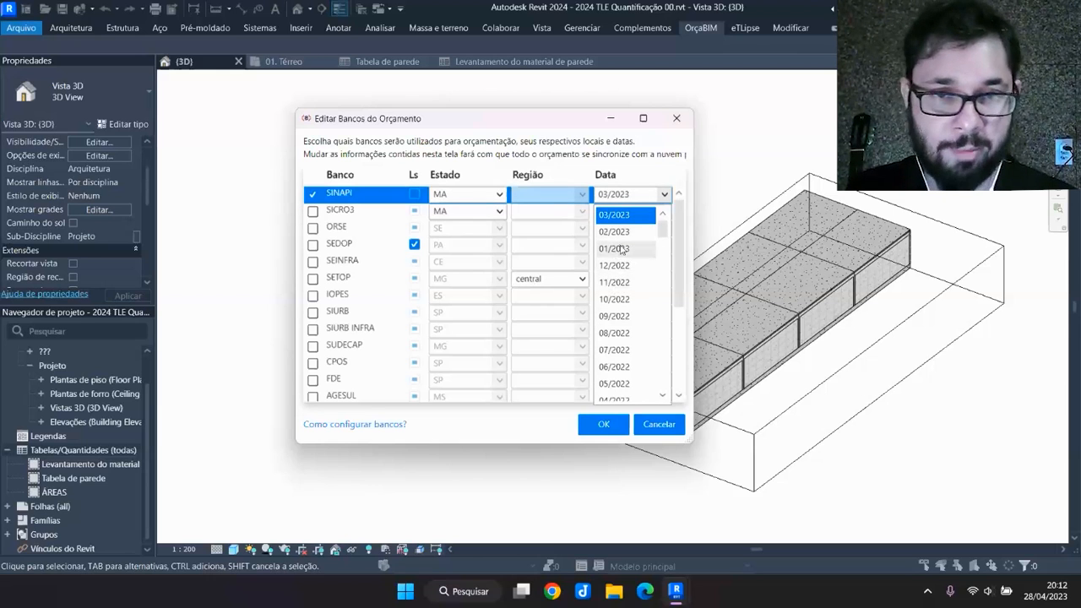
{"action": "left_click", "coordinate": [614, 215]}
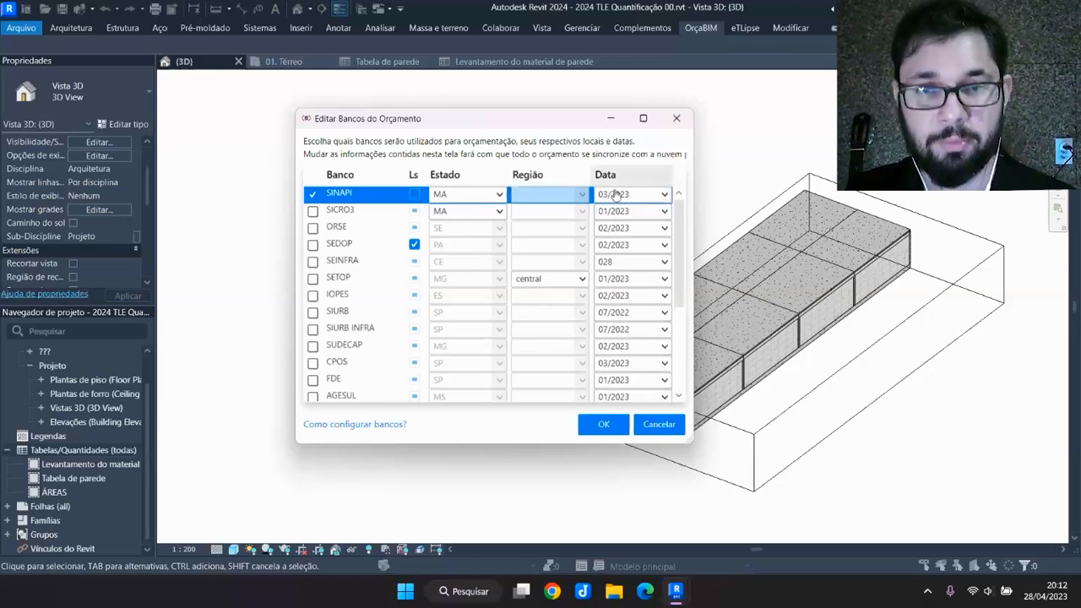
{"action": "left_click", "coordinate": [476, 200]}
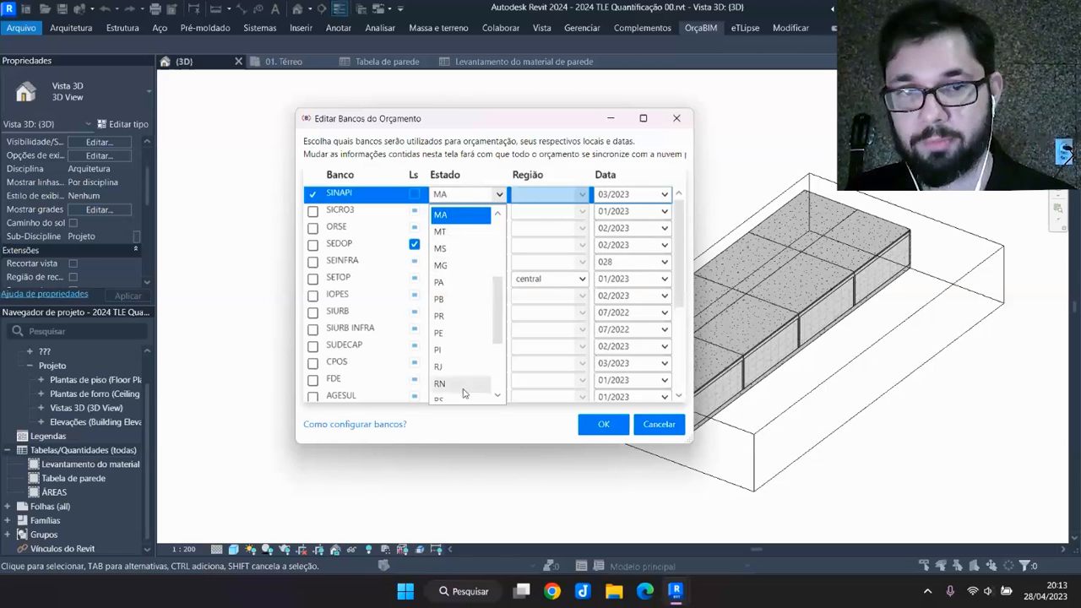
{"action": "left_click", "coordinate": [455, 216]}
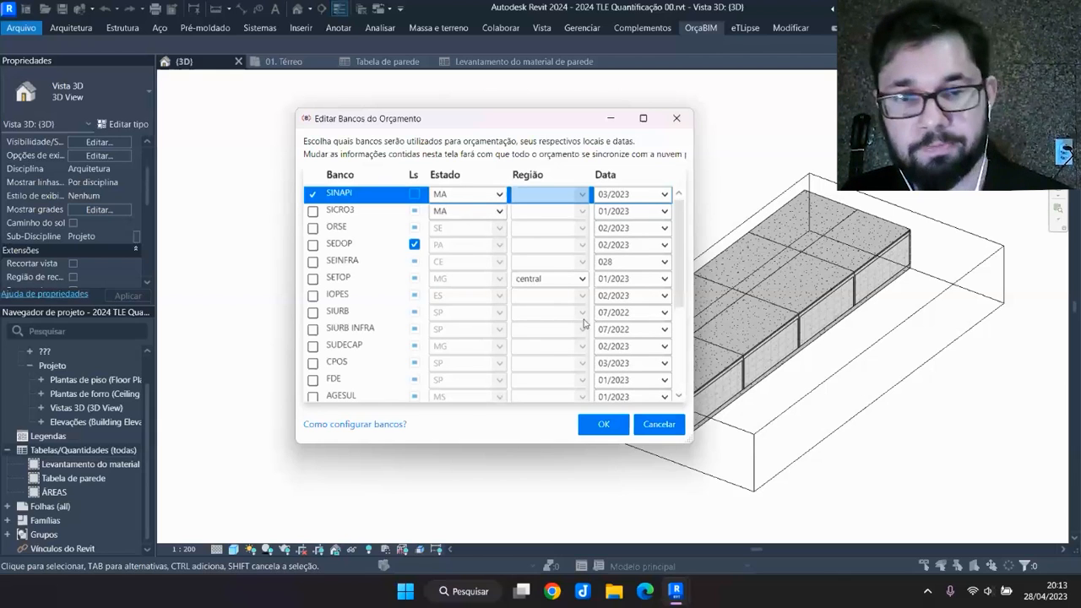
{"action": "left_click", "coordinate": [609, 430]}
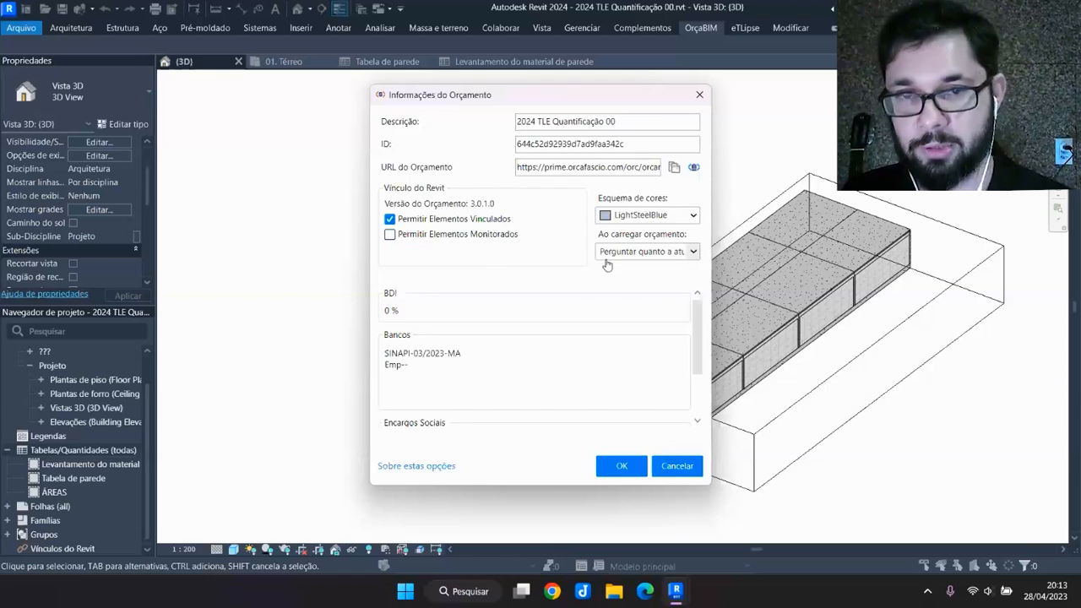
{"action": "left_click", "coordinate": [622, 468]}
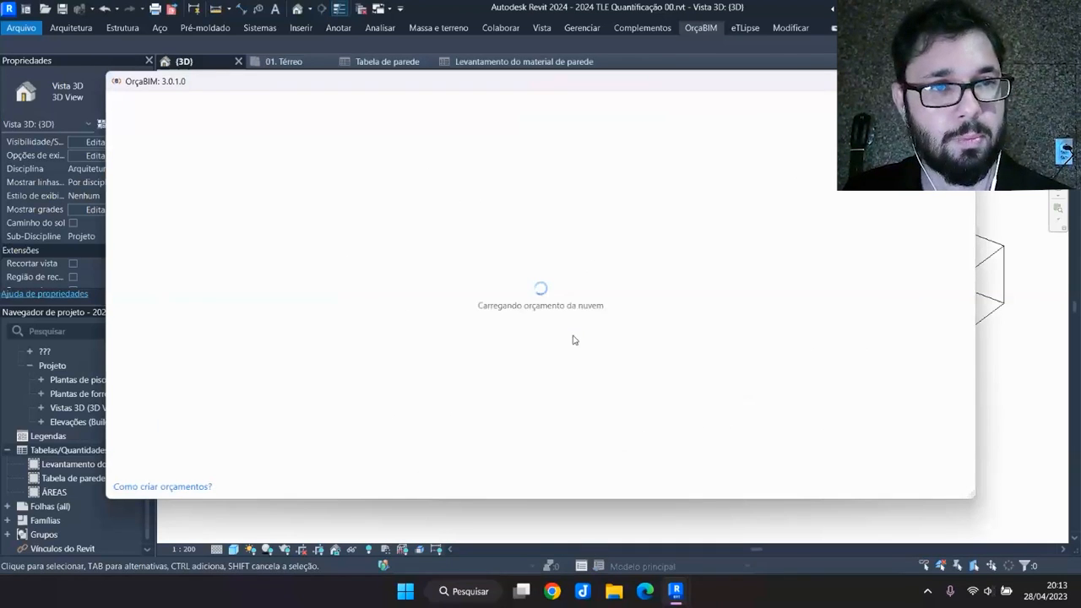
{"action": "left_click_drag", "start_coordinate": [382, 91], "coordinate": [452, 87]}
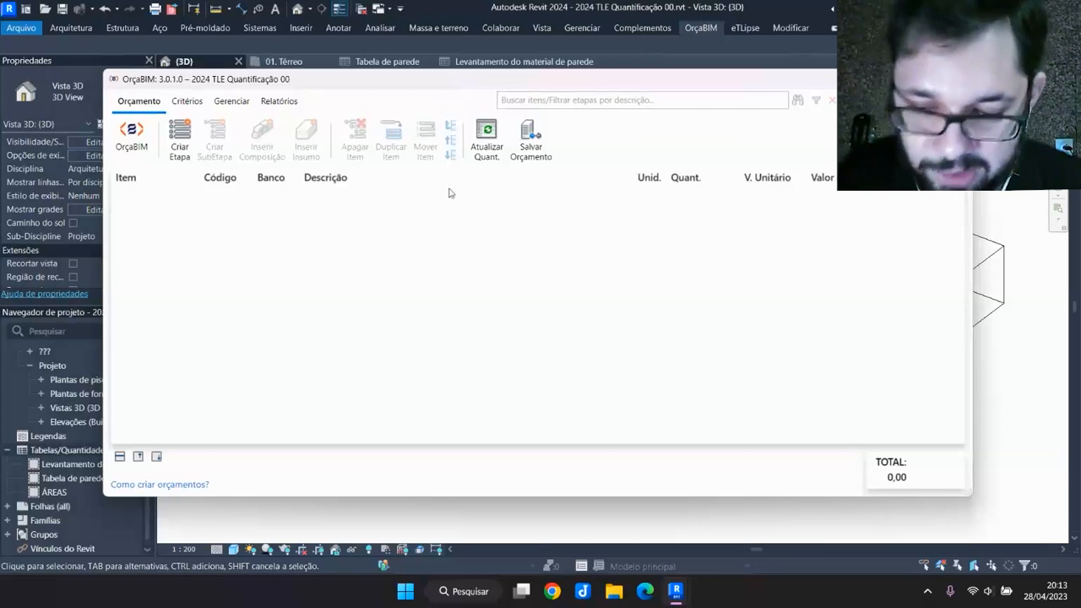
Create the budget stage PAREDES with a substage named CATEGORIA PAREDES
{"action": "left_click", "coordinate": [179, 152]}
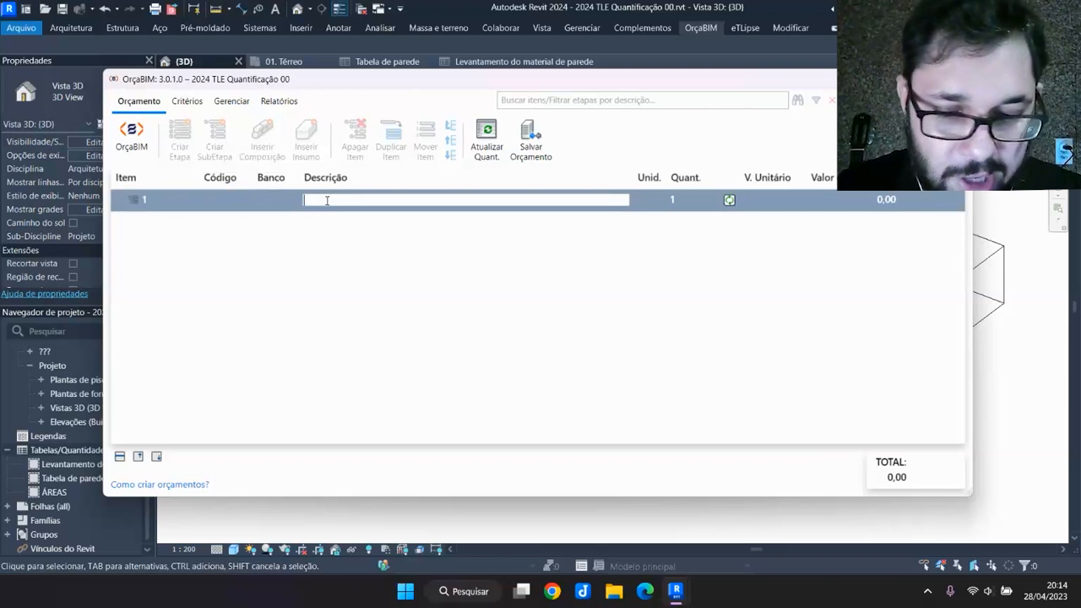
{"action": "type", "text": "PAREDES"}
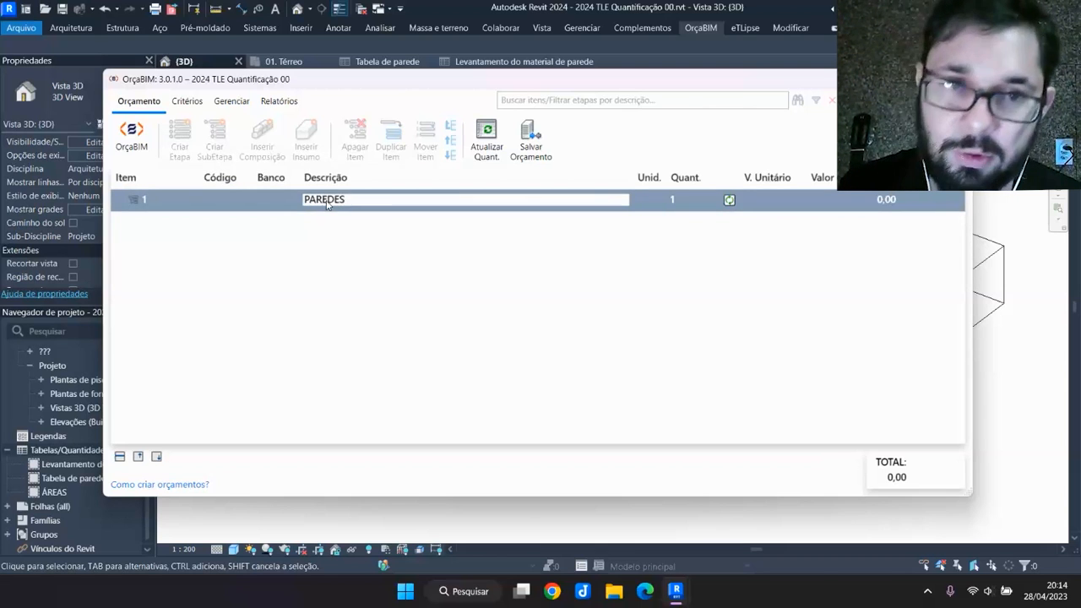
{"action": "key", "text": "Return"}
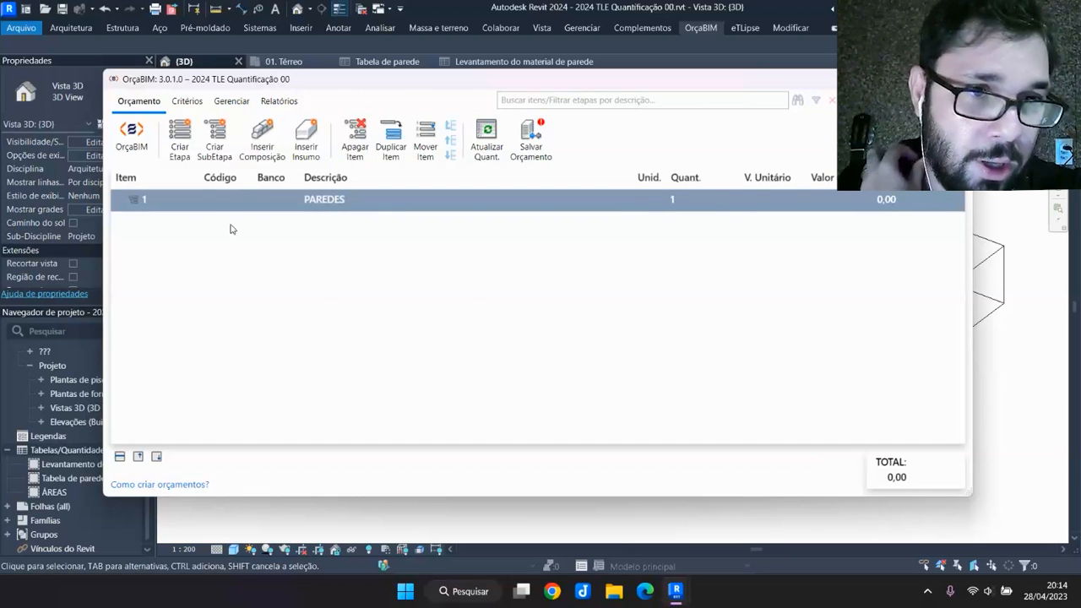
{"action": "left_click", "coordinate": [215, 145]}
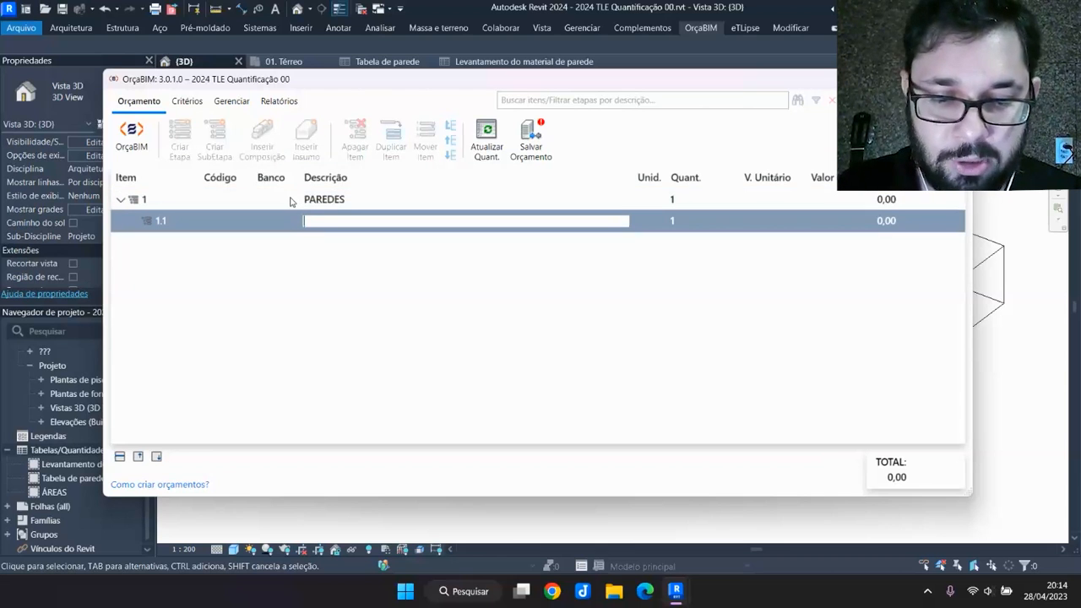
{"action": "type", "text": "CATEGOR"}
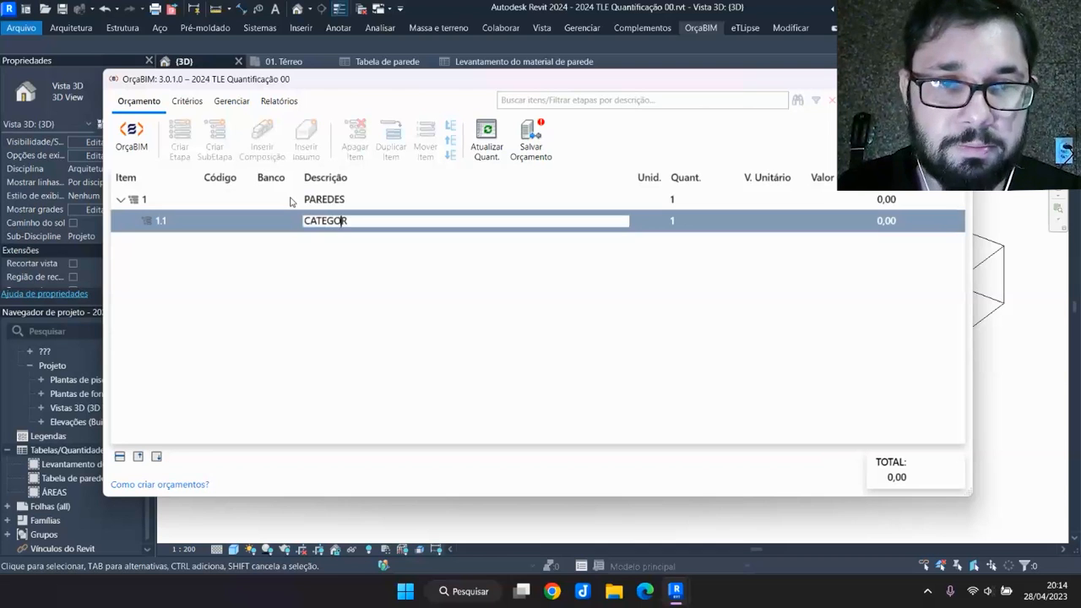
{"action": "type", "text": "IA PAREDES"}
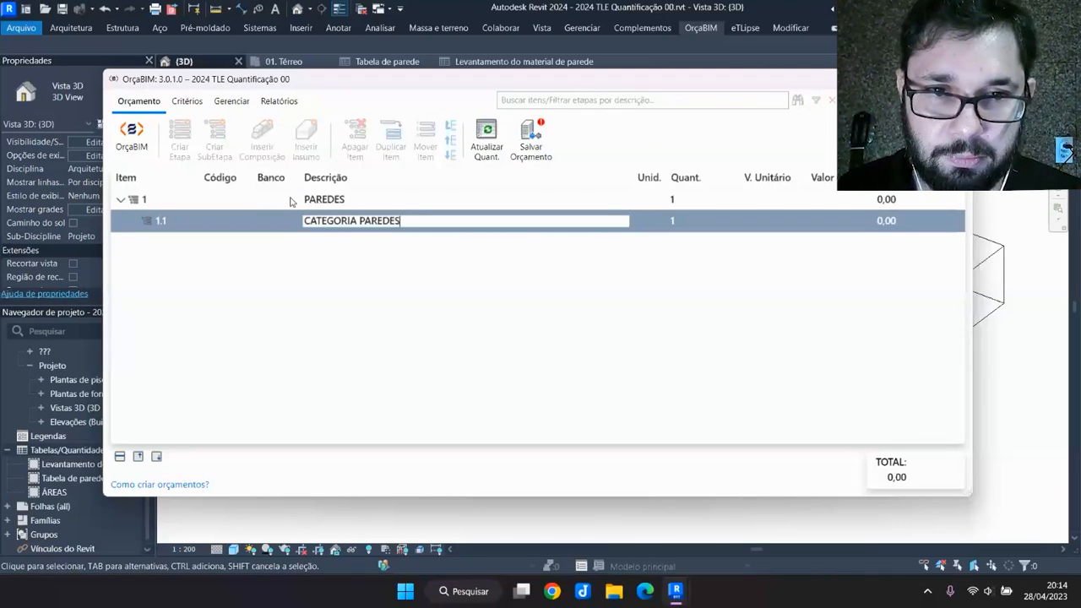
{"action": "key", "text": "Return"}
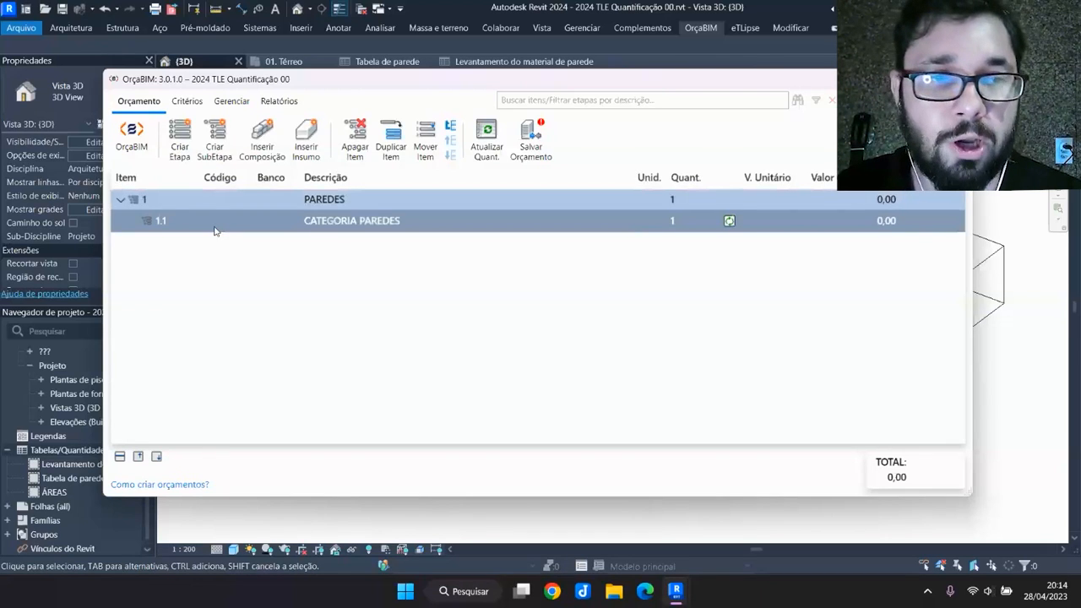
Add a second substage named CATEGORIA PEÇAS directly under the PAREDES stage
{"action": "left_click", "coordinate": [215, 156]}
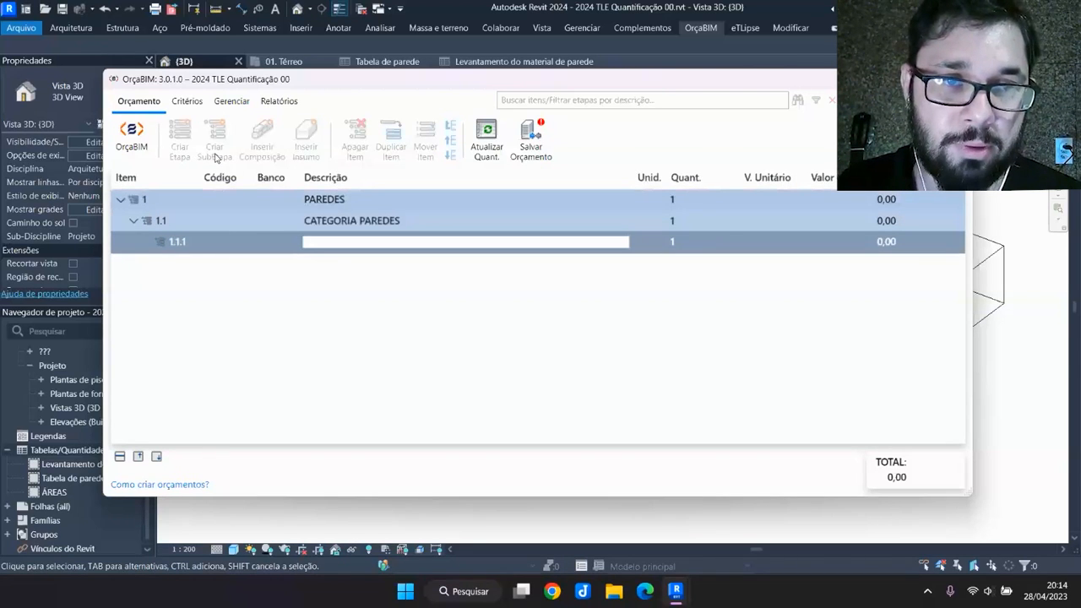
{"action": "left_click", "coordinate": [342, 319]}
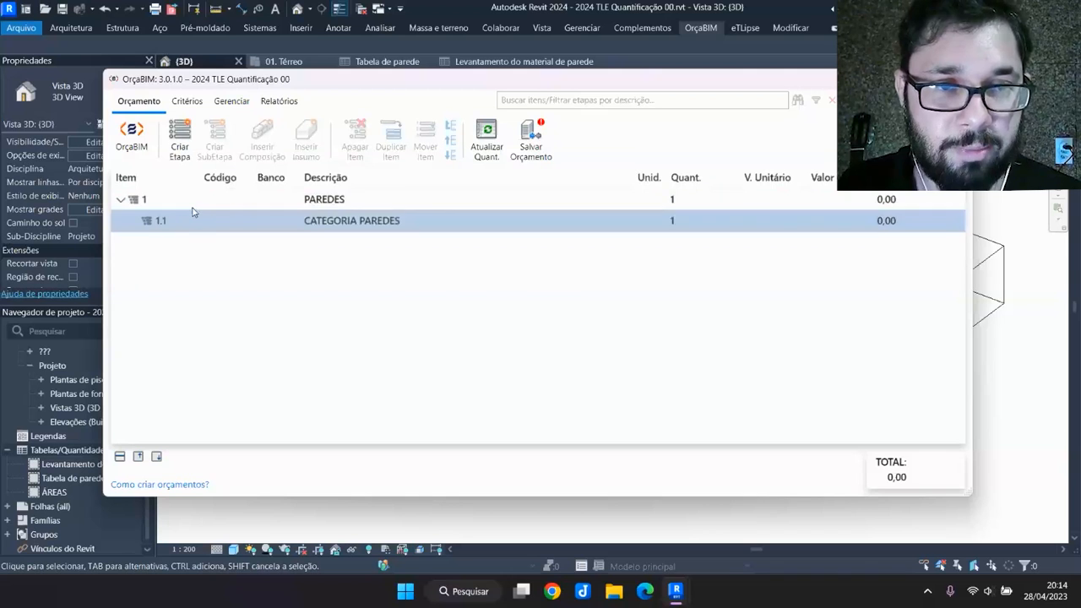
{"action": "left_click", "coordinate": [192, 208]}
{"action": "left_click", "coordinate": [214, 148]}
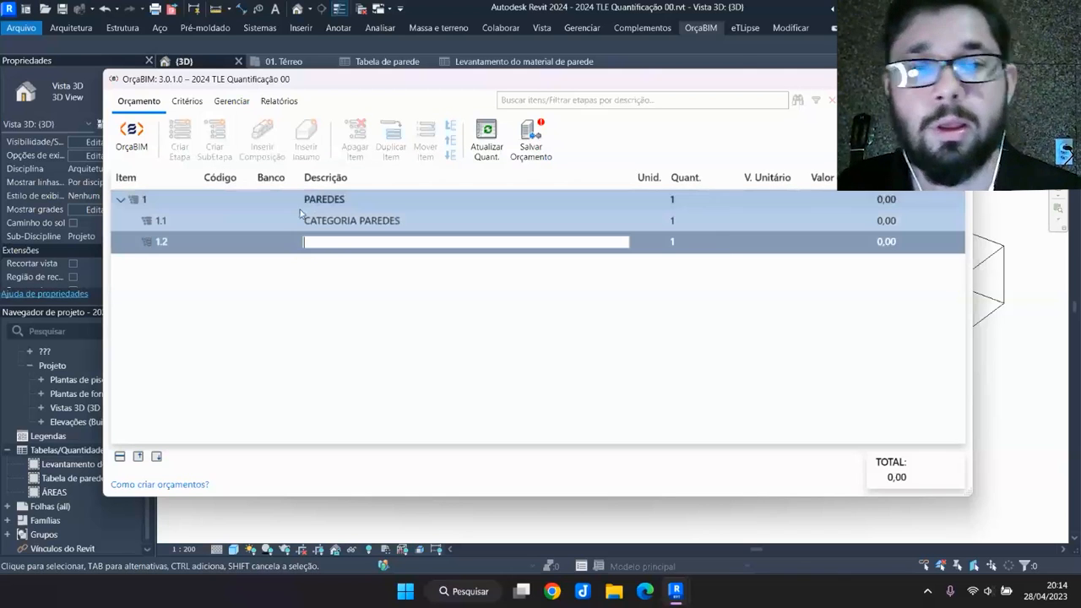
{"action": "type", "text": "CATEGORIA PE\"C"}
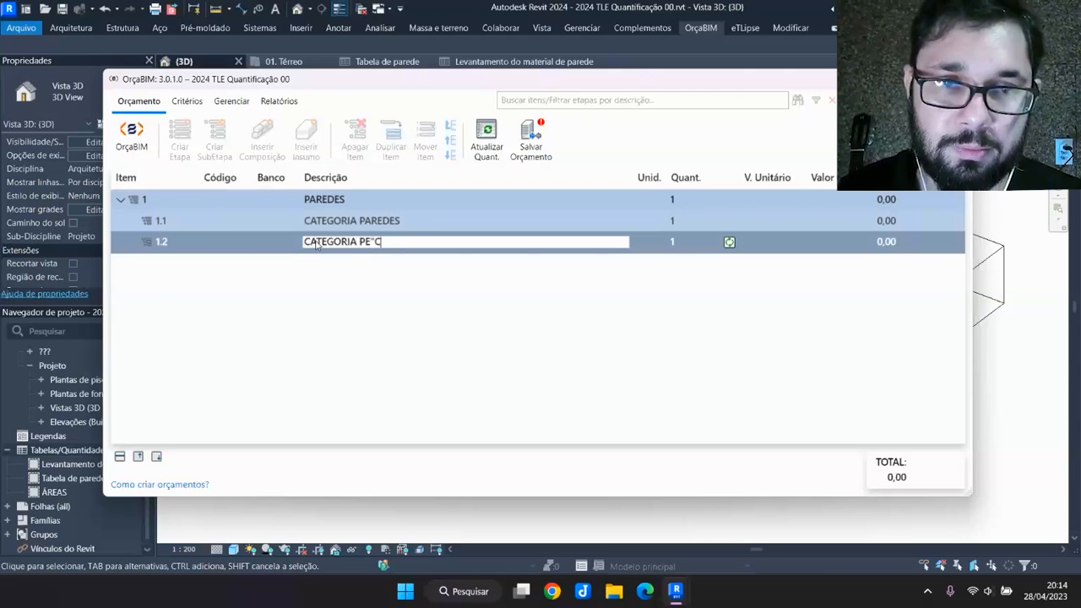
{"action": "key", "text": "BackSpace"}
{"action": "key", "text": "BackSpace"}
{"action": "type", "text": "Ç"}
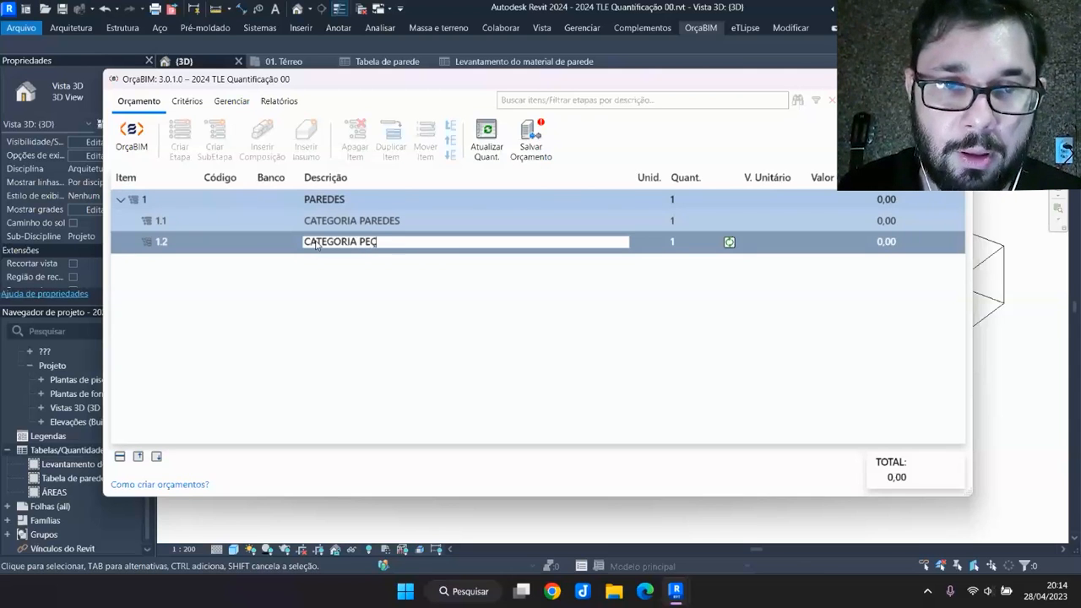
{"action": "type", "text": "AS"}
{"action": "key", "text": "Return"}
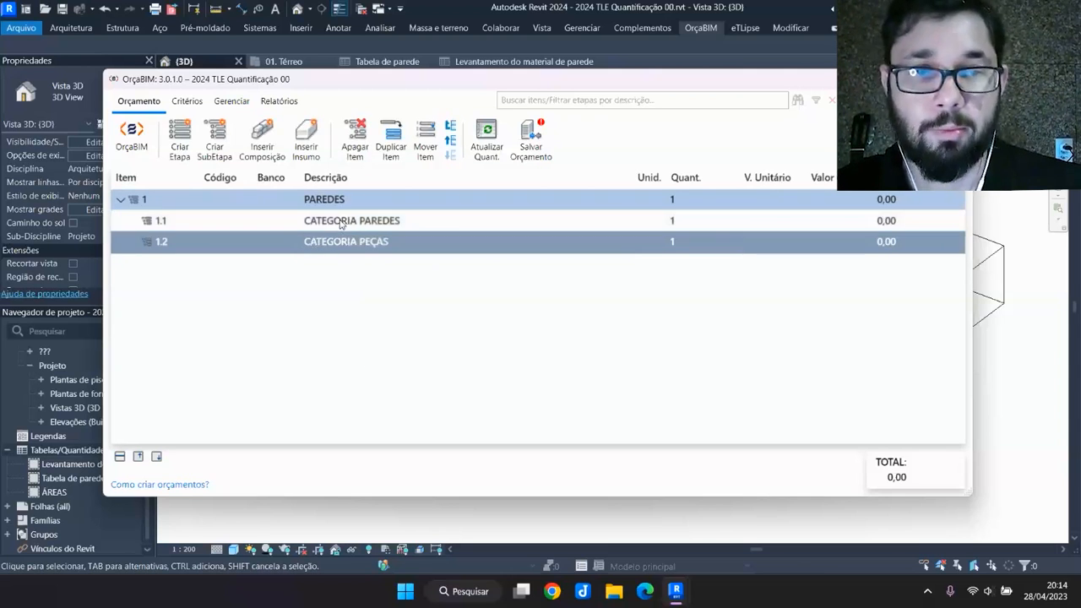
Start a new SINAPI item under CATEGORIA PAREDES and search the bank's descriptions for ALVENARIA
{"action": "left_click", "coordinate": [344, 221]}
{"action": "double_click", "coordinate": [284, 214]}
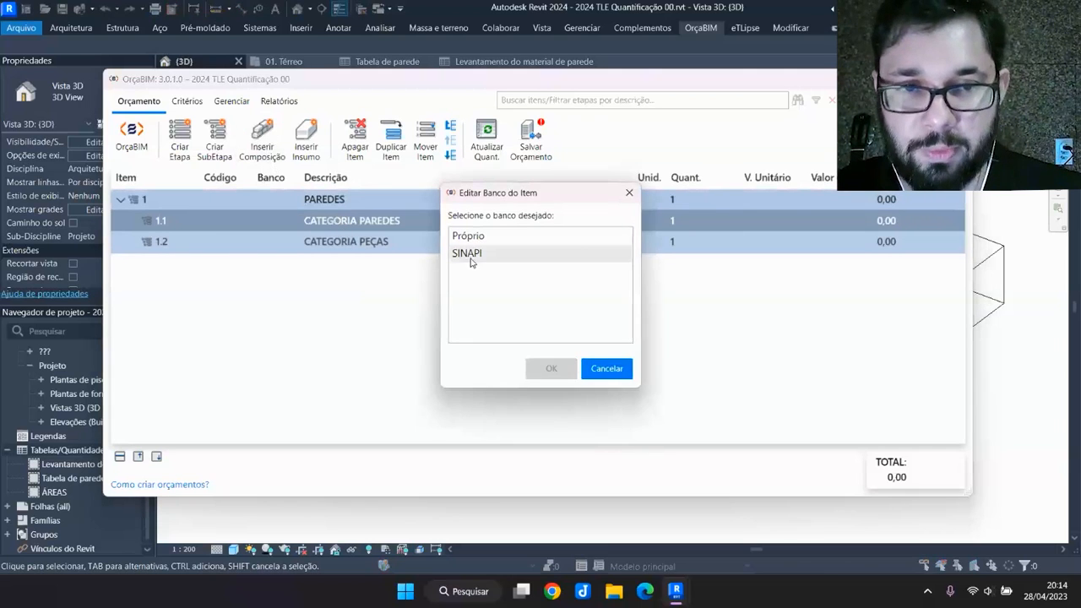
{"action": "left_click", "coordinate": [469, 254]}
{"action": "left_click", "coordinate": [550, 369]}
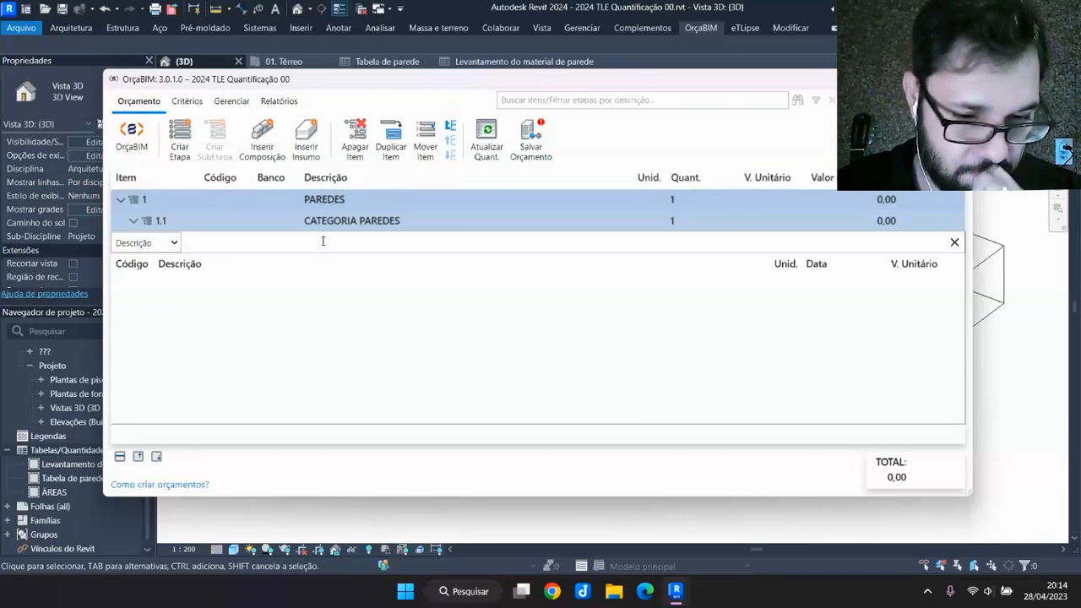
{"action": "type", "text": "ALVENA"}
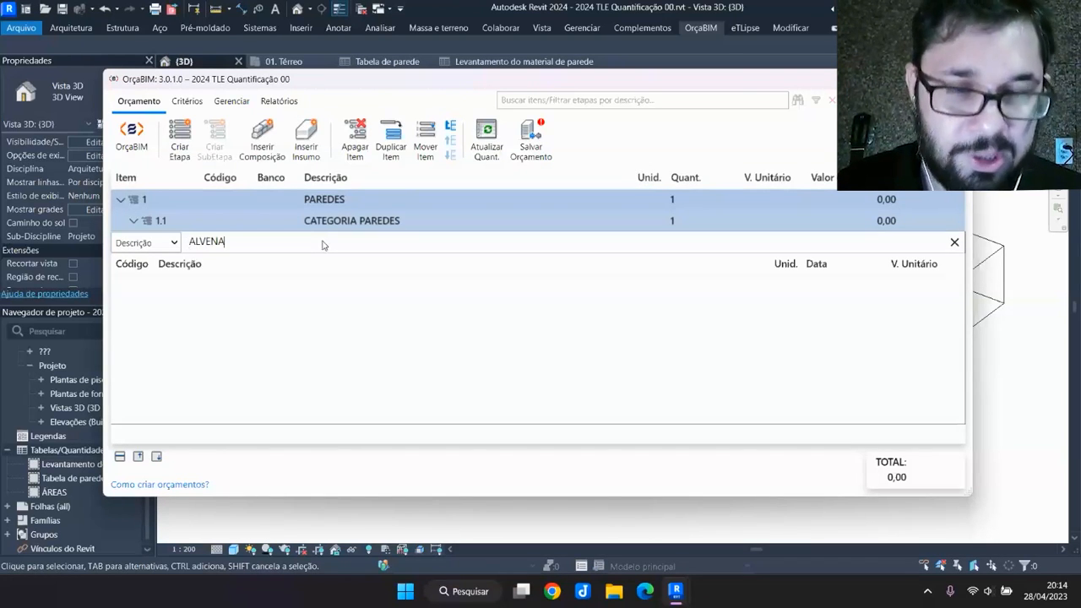
{"action": "key", "text": "Return"}
Insert SINAPI composition 103333, horizontally perforated 9X14X19 CM ceramic block masonry with manually prepared mortar, under CATEGORIA PAREDES
{"action": "scroll", "coordinate": [253, 330], "scroll_direction": "down", "scroll_amount": 3}
{"action": "scroll", "coordinate": [257, 338], "scroll_direction": "down", "scroll_amount": 2}
{"action": "scroll", "coordinate": [224, 353], "scroll_direction": "up", "scroll_amount": 1}
{"action": "scroll", "coordinate": [202, 361], "scroll_direction": "down", "scroll_amount": 1}
{"action": "scroll", "coordinate": [202, 363], "scroll_direction": "up", "scroll_amount": 2}
{"action": "scroll", "coordinate": [203, 363], "scroll_direction": "down", "scroll_amount": 1}
{"action": "scroll", "coordinate": [171, 355], "scroll_direction": "down", "scroll_amount": 1}
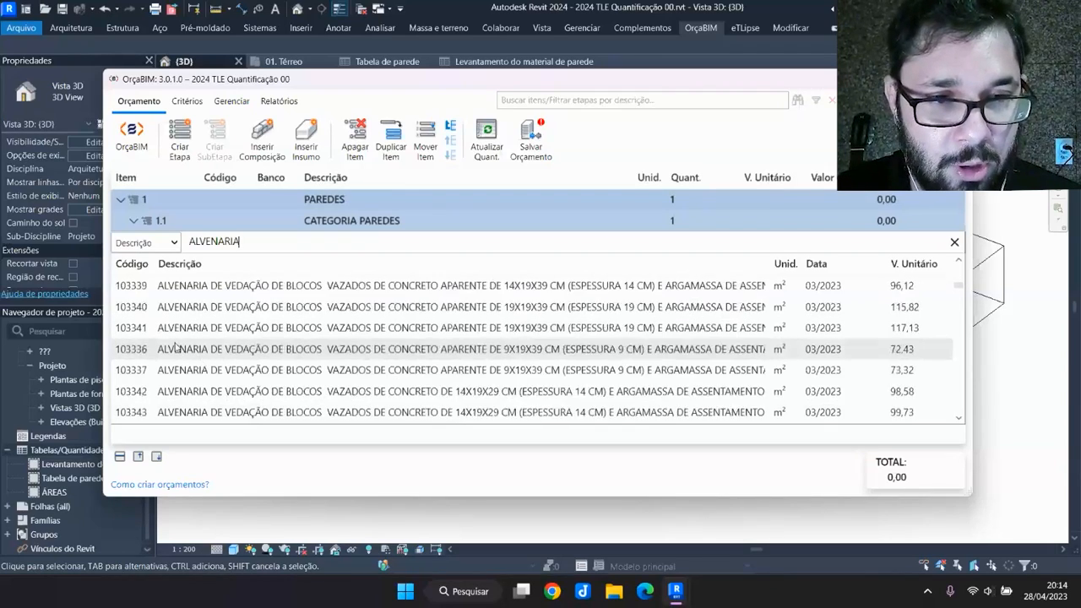
{"action": "scroll", "coordinate": [175, 354], "scroll_direction": "up", "scroll_amount": 3}
{"action": "scroll", "coordinate": [181, 358], "scroll_direction": "down", "scroll_amount": 2}
{"action": "scroll", "coordinate": [182, 358], "scroll_direction": "down", "scroll_amount": 2}
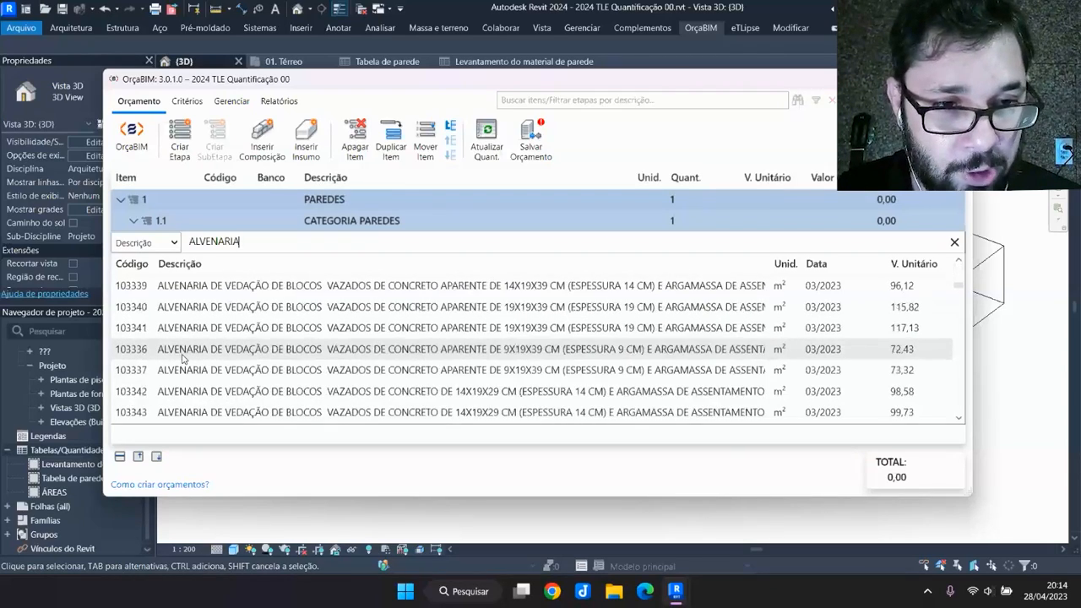
{"action": "scroll", "coordinate": [183, 358], "scroll_direction": "down", "scroll_amount": 2}
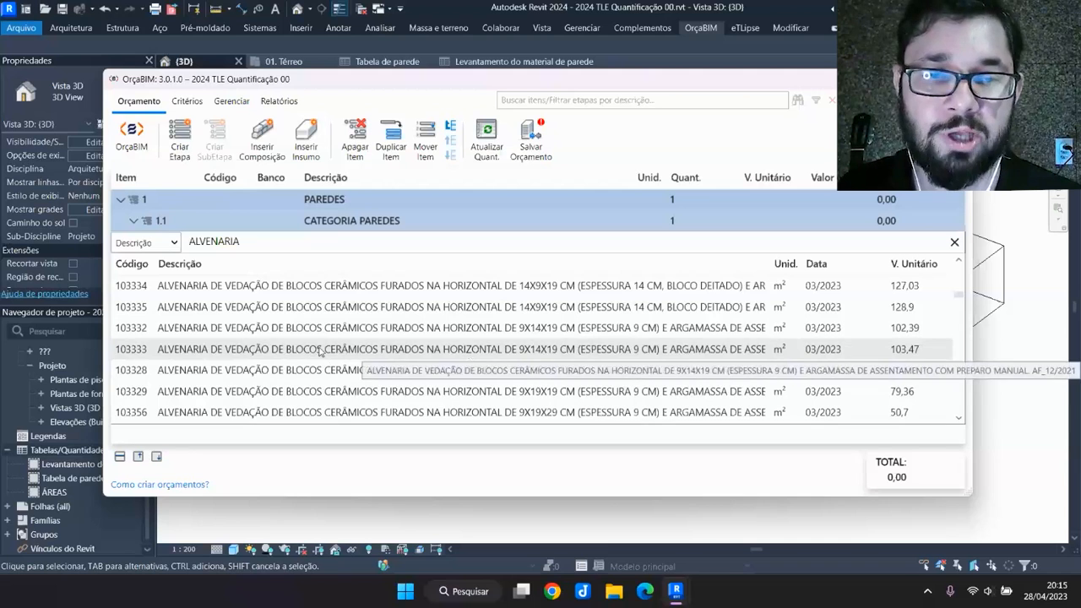
{"action": "left_click", "coordinate": [408, 353]}
{"action": "double_click", "coordinate": [419, 351]}
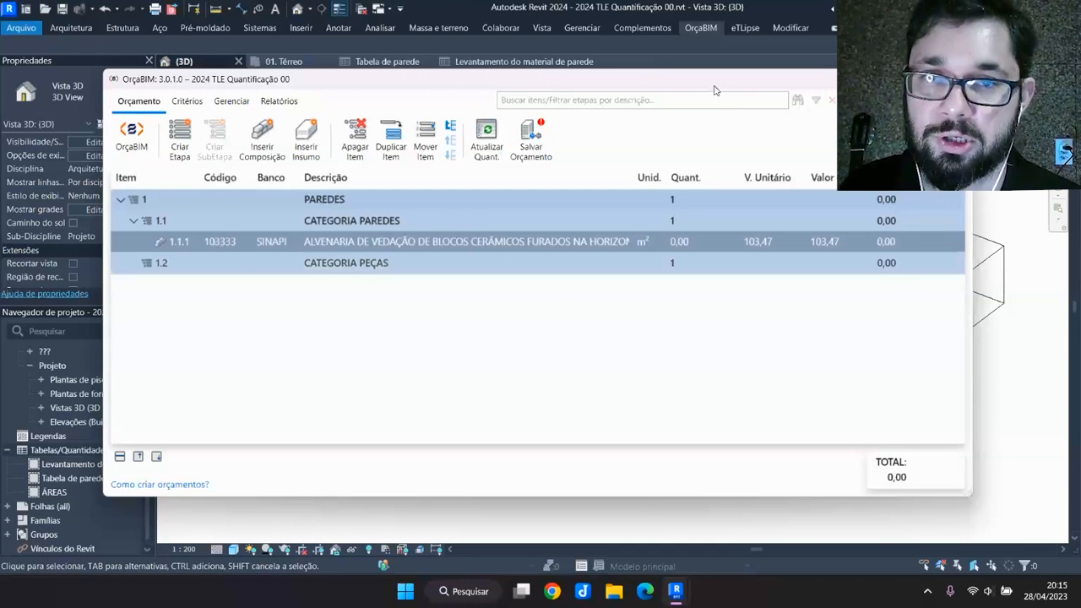
Open the criteria editor for the quantity of masonry item 103333
{"action": "left_click_drag", "start_coordinate": [714, 91], "coordinate": [545, 114]}
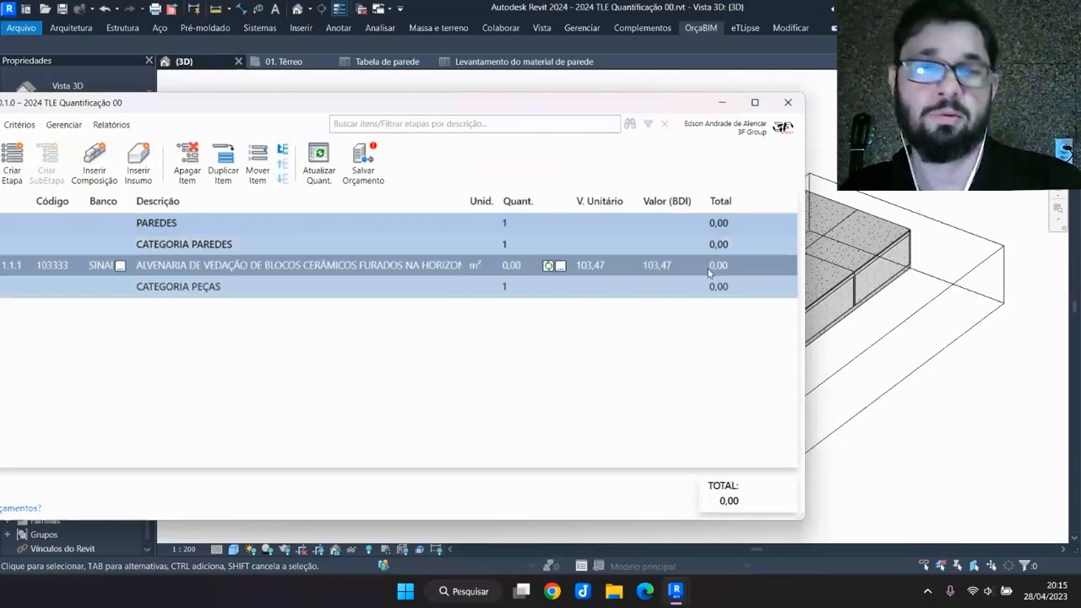
{"action": "left_click_drag", "start_coordinate": [494, 112], "coordinate": [576, 57]}
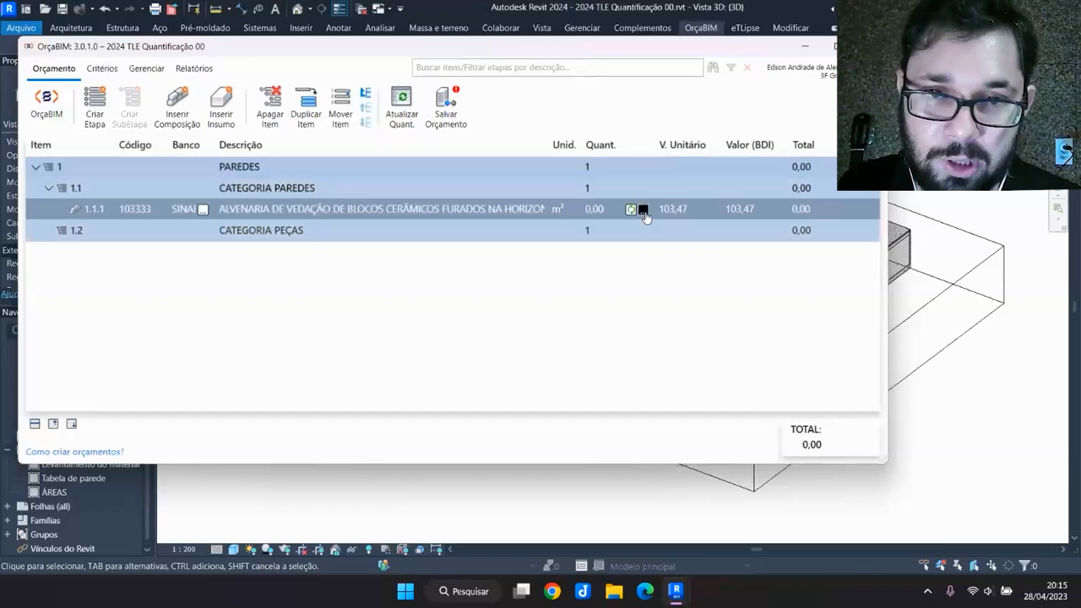
{"action": "left_click", "coordinate": [643, 211]}
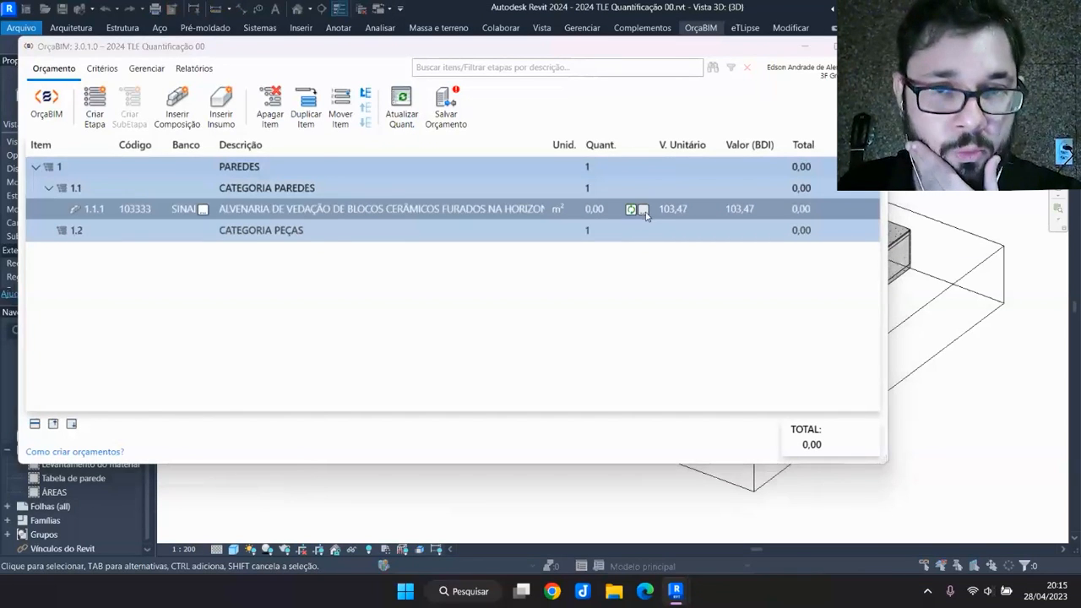
{"action": "left_click_drag", "start_coordinate": [150, 46], "coordinate": [209, 60]}
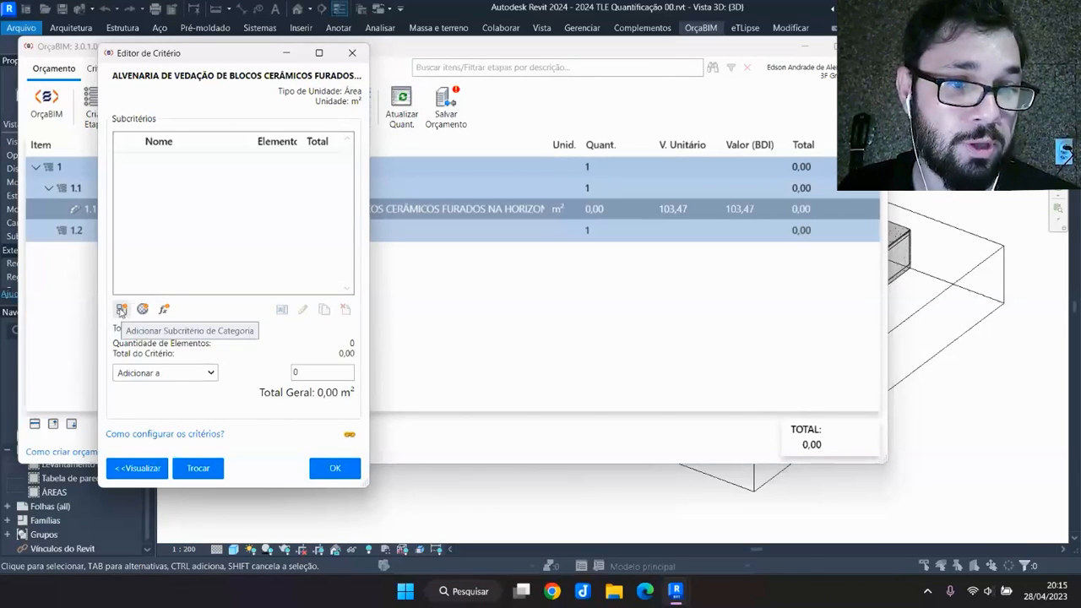
Add a category subcriterion to the masonry item that takes the Área of the Paredes category
{"action": "left_click", "coordinate": [121, 310]}
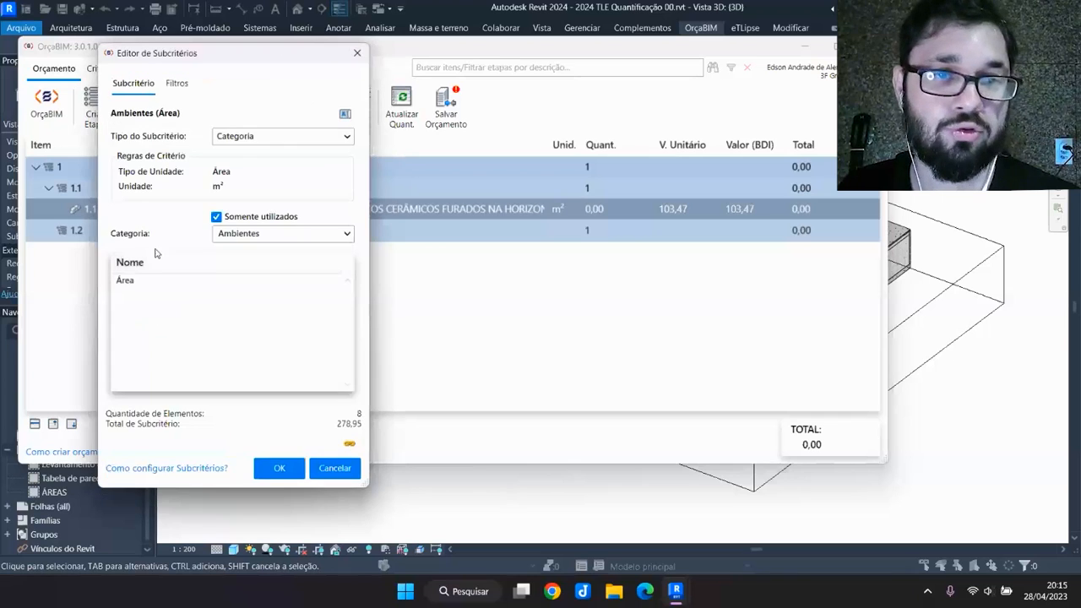
{"action": "left_click", "coordinate": [347, 233]}
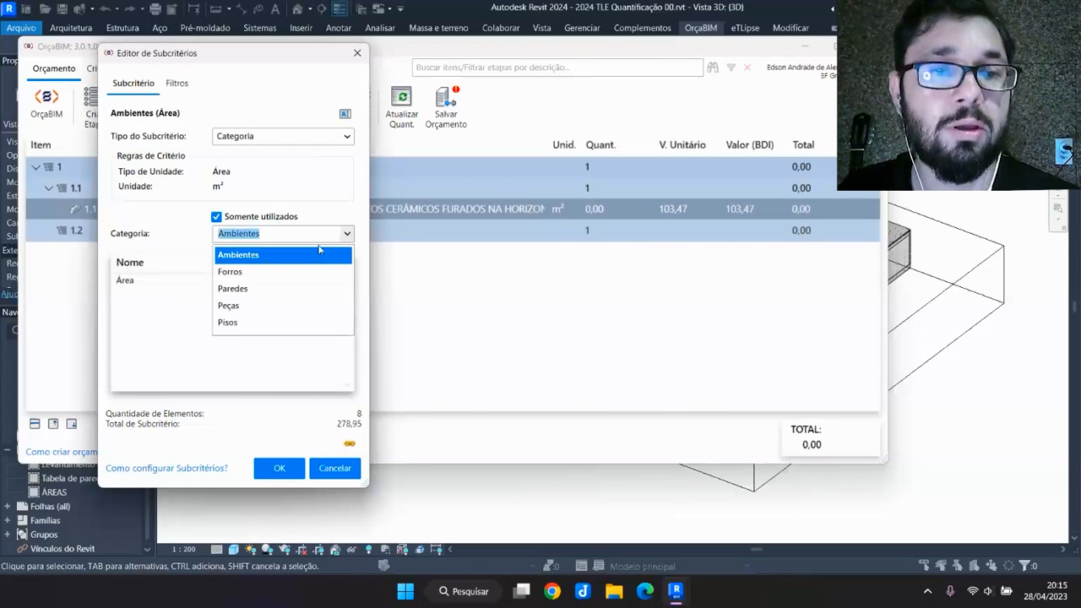
{"action": "left_click", "coordinate": [236, 289]}
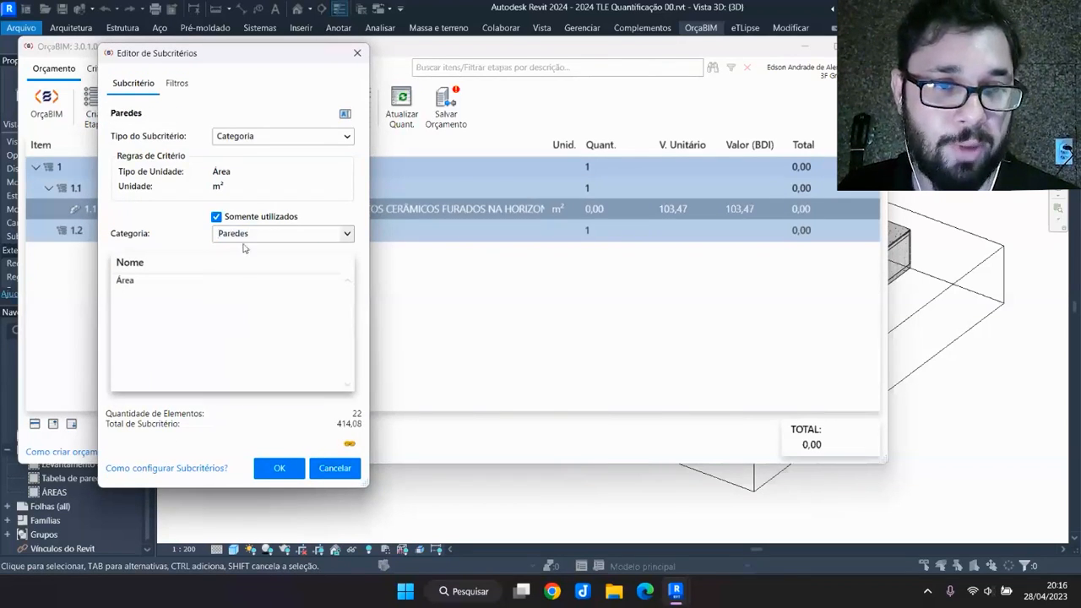
{"action": "left_click", "coordinate": [139, 285]}
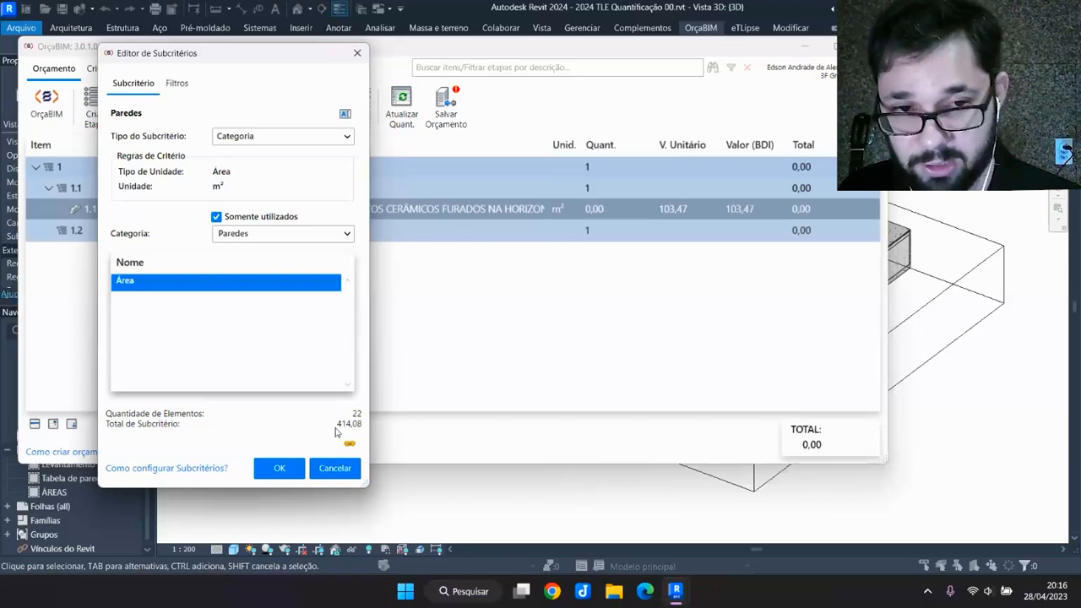
Filter the Paredes category subcriterion by Comentários Igual a Orçar and apply the criterion to masonry item 103333
{"action": "left_click", "coordinate": [178, 84]}
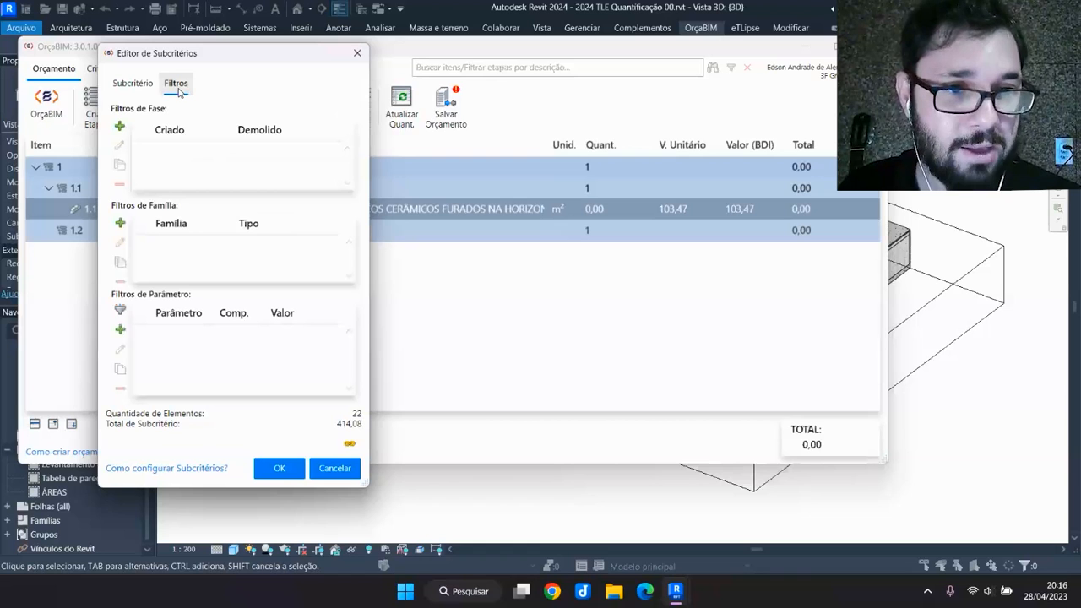
{"action": "left_click", "coordinate": [121, 330]}
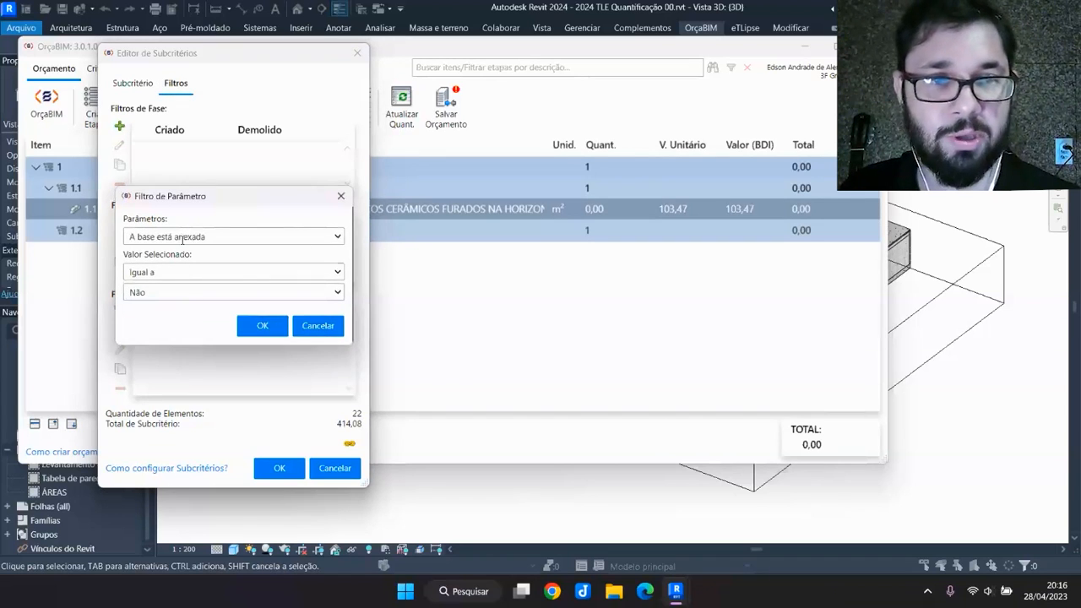
{"action": "left_click", "coordinate": [337, 236]}
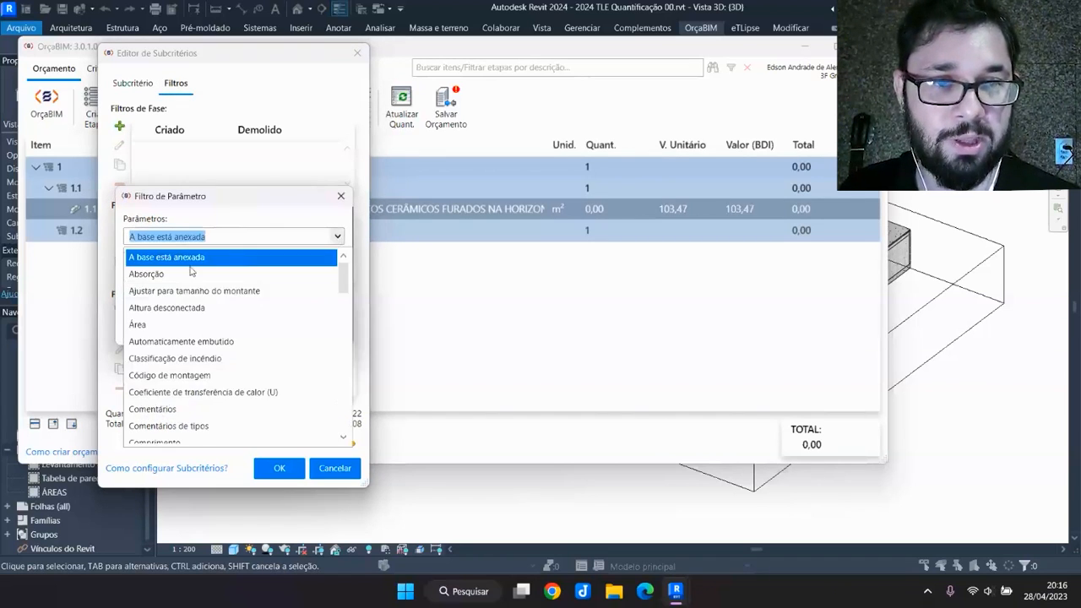
{"action": "left_click", "coordinate": [175, 408]}
{"action": "left_click", "coordinate": [292, 294]}
{"action": "left_click", "coordinate": [177, 339]}
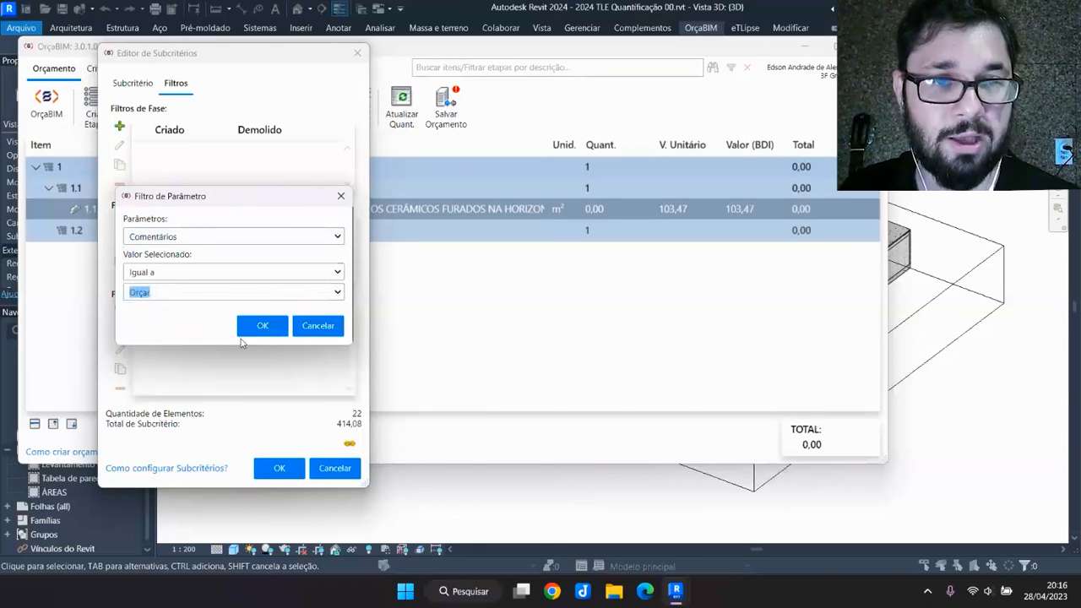
{"action": "left_click", "coordinate": [250, 327]}
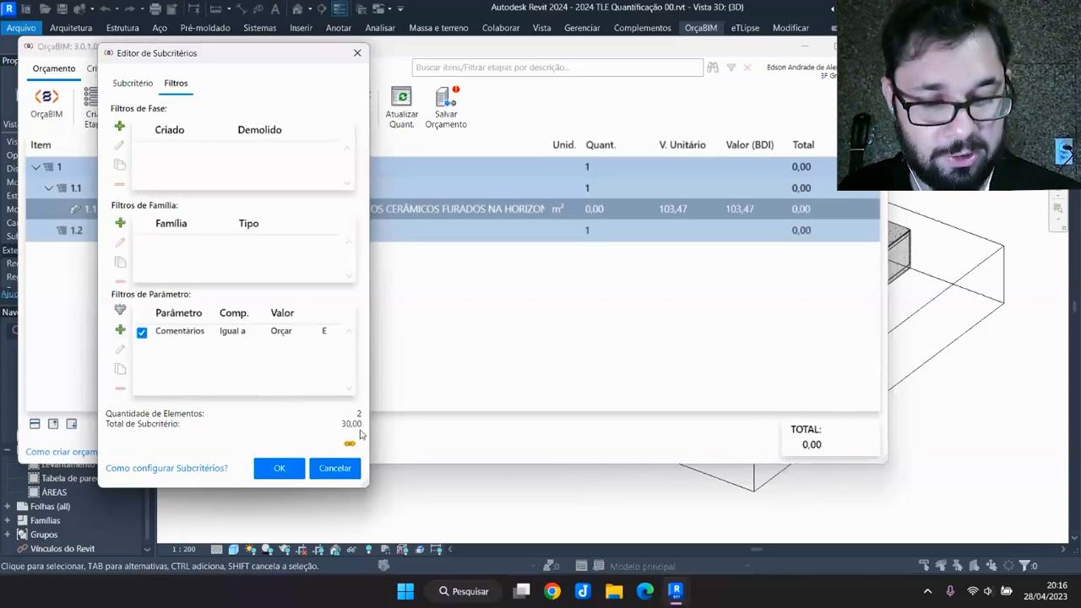
{"action": "left_click", "coordinate": [289, 475]}
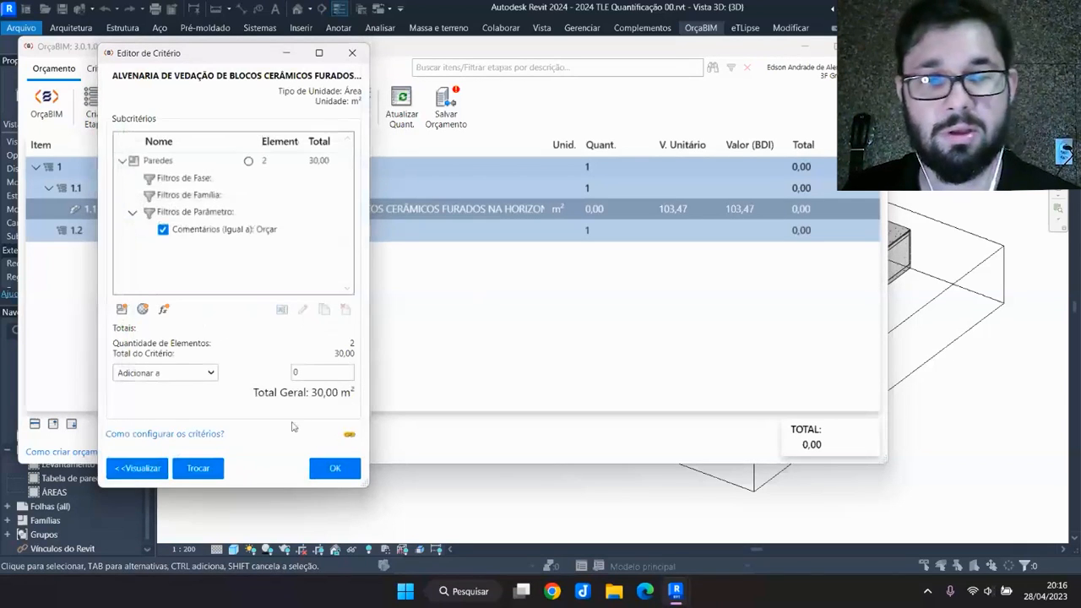
{"action": "left_click", "coordinate": [335, 467]}
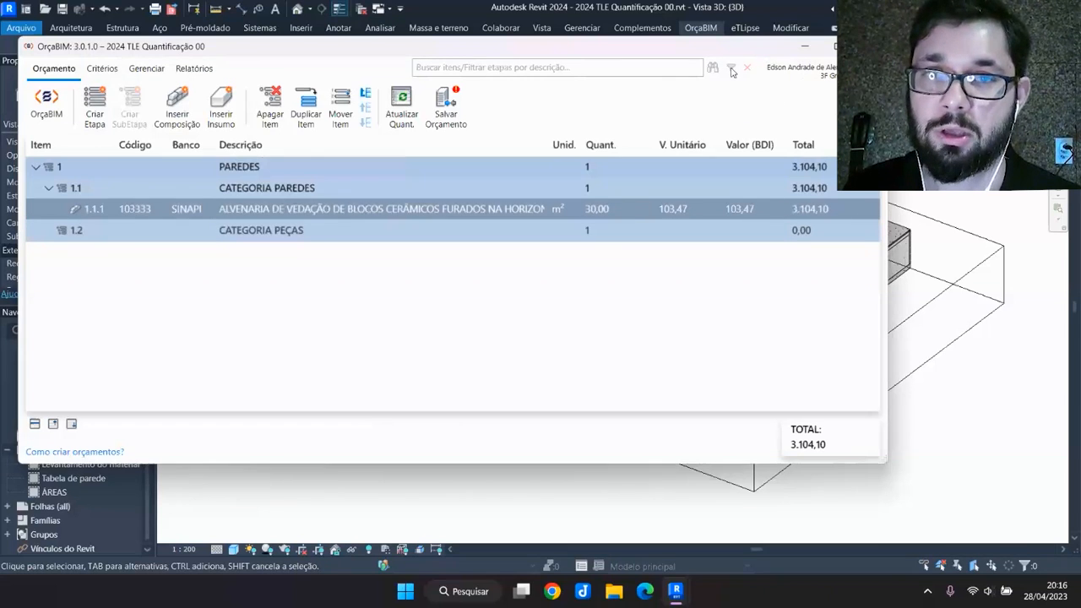
Compare the masonry item's quantity with the total area in the Tabela de parede schedule
{"action": "left_click_drag", "start_coordinate": [712, 47], "coordinate": [731, 250]}
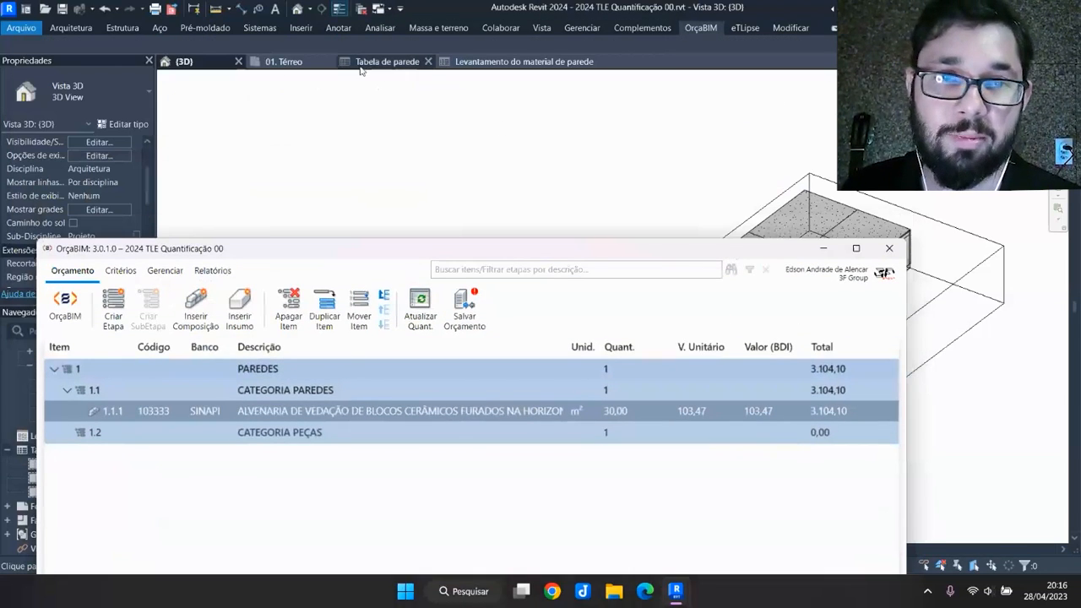
{"action": "left_click", "coordinate": [385, 62]}
{"action": "left_click_drag", "start_coordinate": [571, 247], "coordinate": [602, 378]}
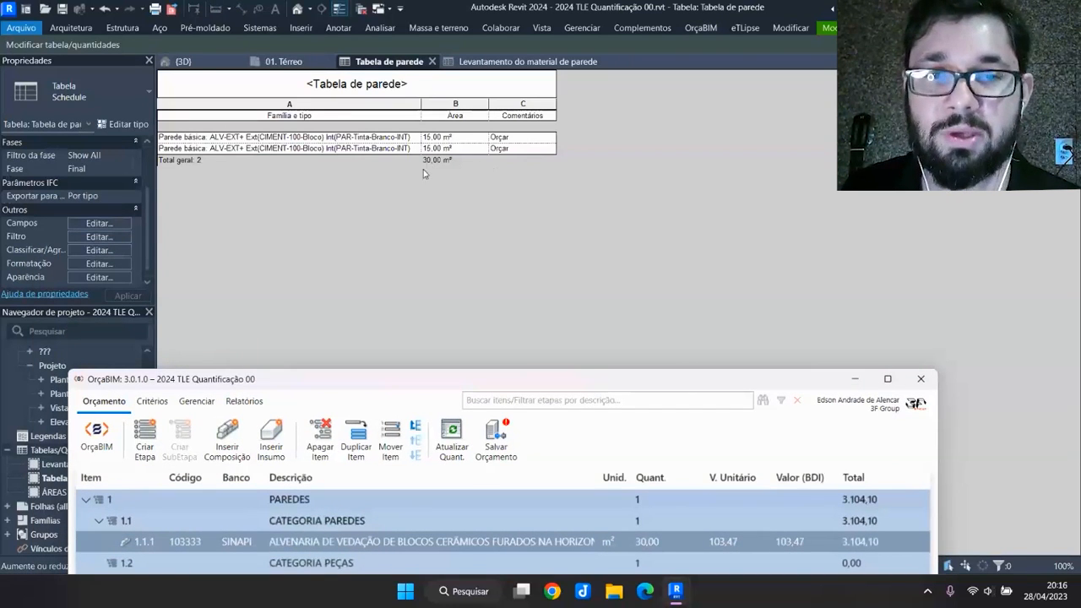
{"action": "left_click_drag", "start_coordinate": [603, 381], "coordinate": [601, 132]}
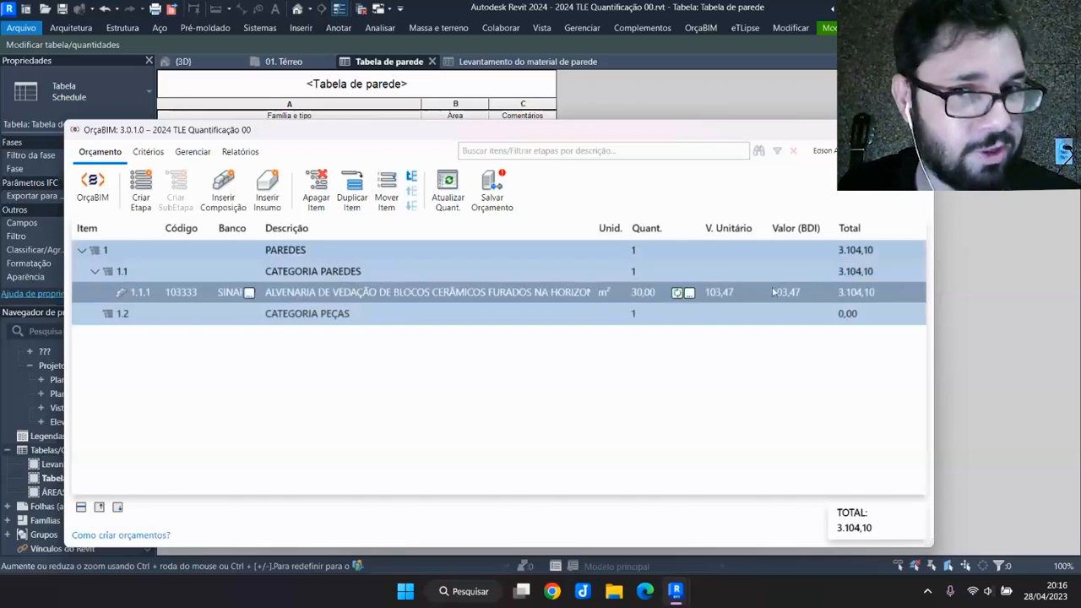
{"action": "left_click_drag", "start_coordinate": [654, 133], "coordinate": [637, 191]}
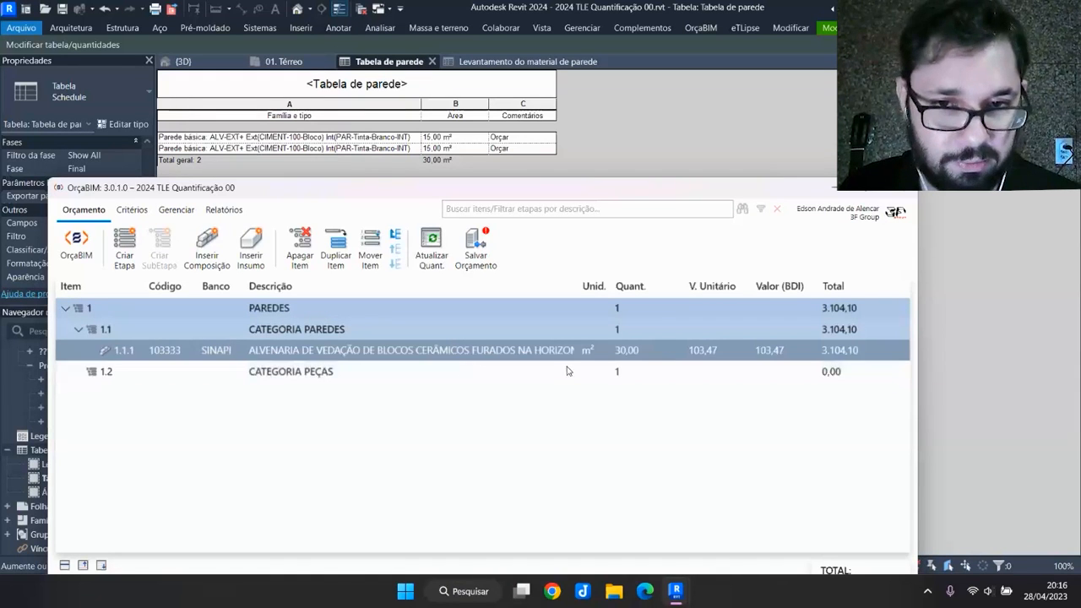
Reopen the masonry item's quantity criterion and delete its Paredes category subcriterion
{"action": "left_click", "coordinate": [673, 351]}
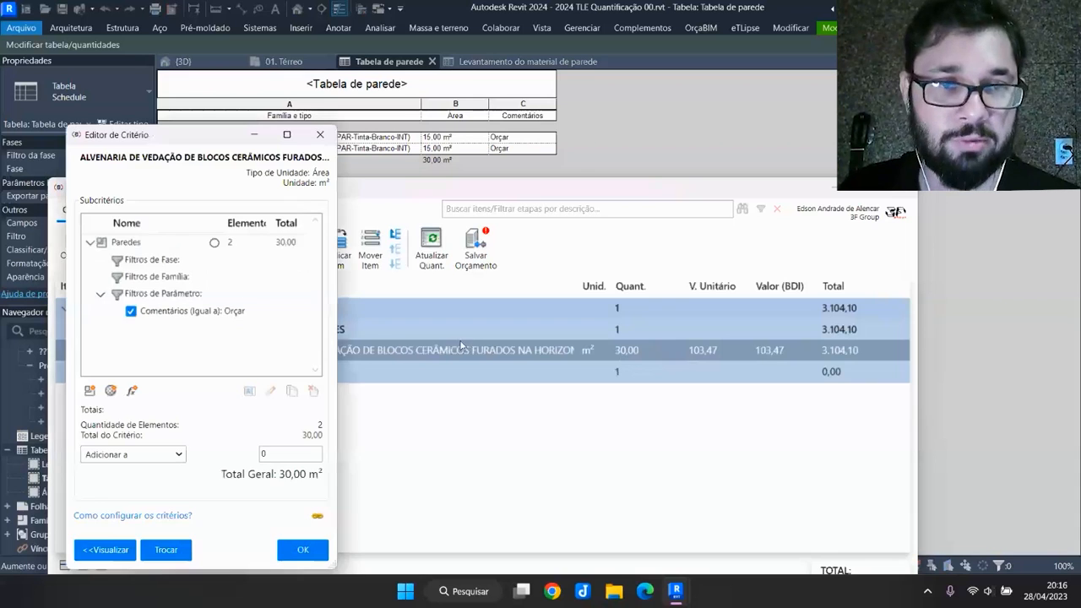
{"action": "left_click", "coordinate": [122, 245]}
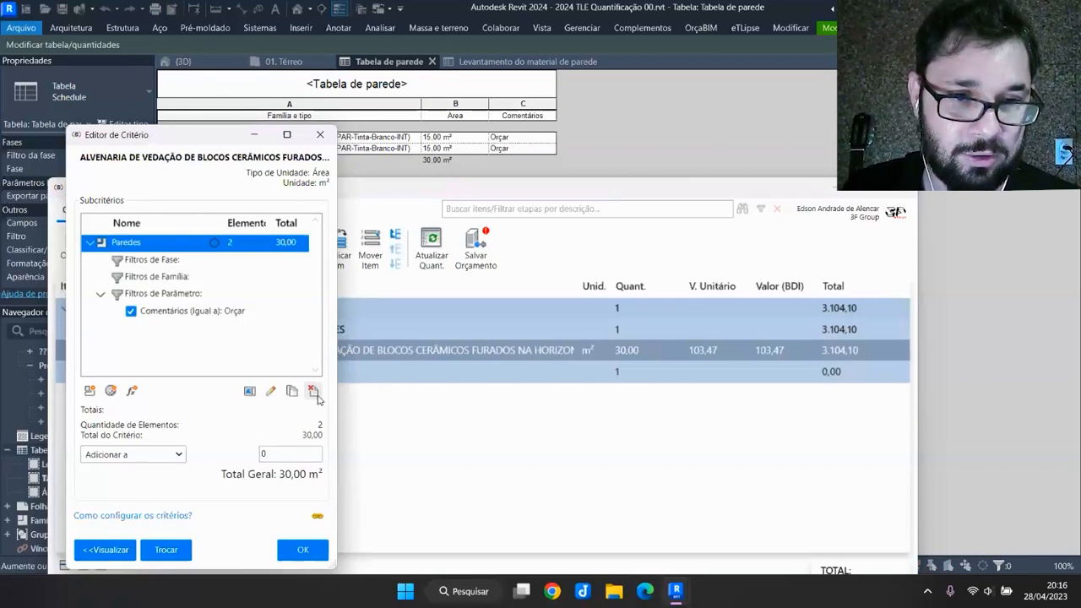
{"action": "left_click", "coordinate": [312, 390]}
{"action": "left_click", "coordinate": [541, 325]}
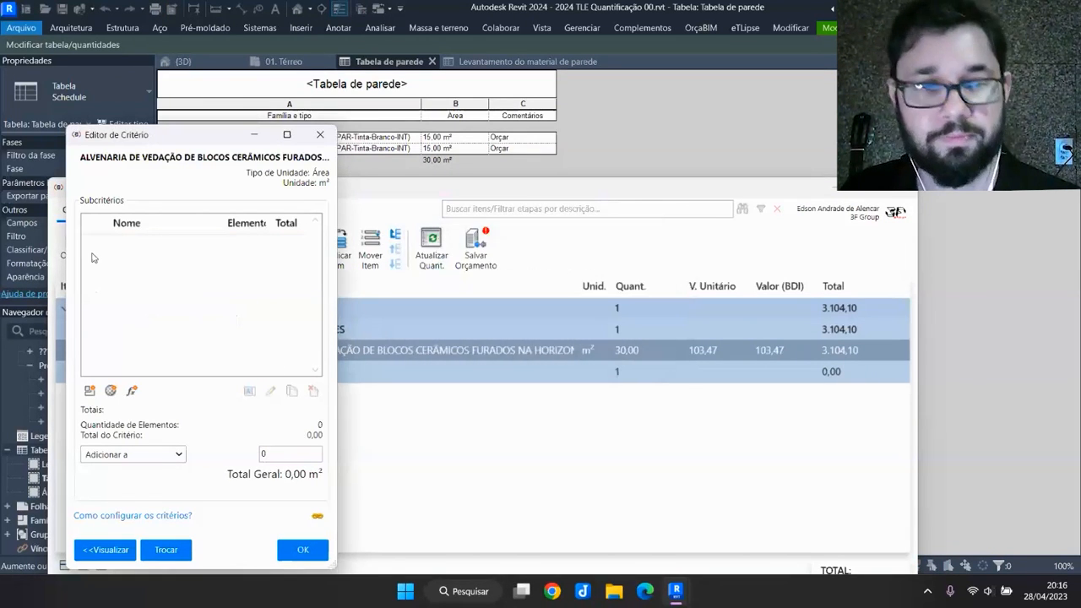
Add a material subcriterion to the masonry item using the PAR-Tijolo material of the Paredes category
{"action": "left_click", "coordinate": [110, 391]}
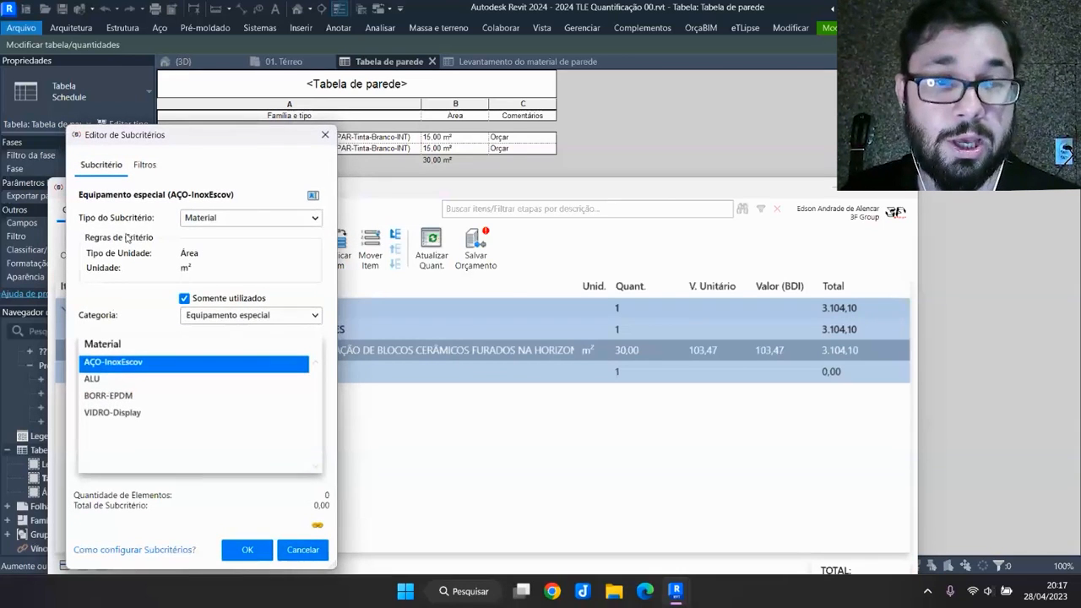
{"action": "left_click", "coordinate": [313, 315]}
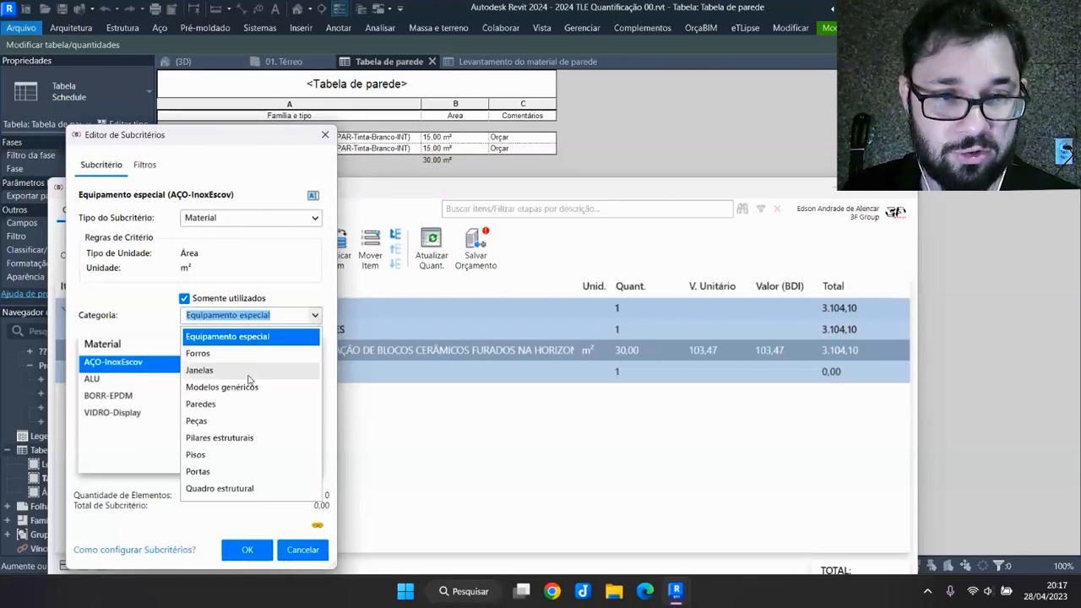
{"action": "left_click", "coordinate": [200, 404]}
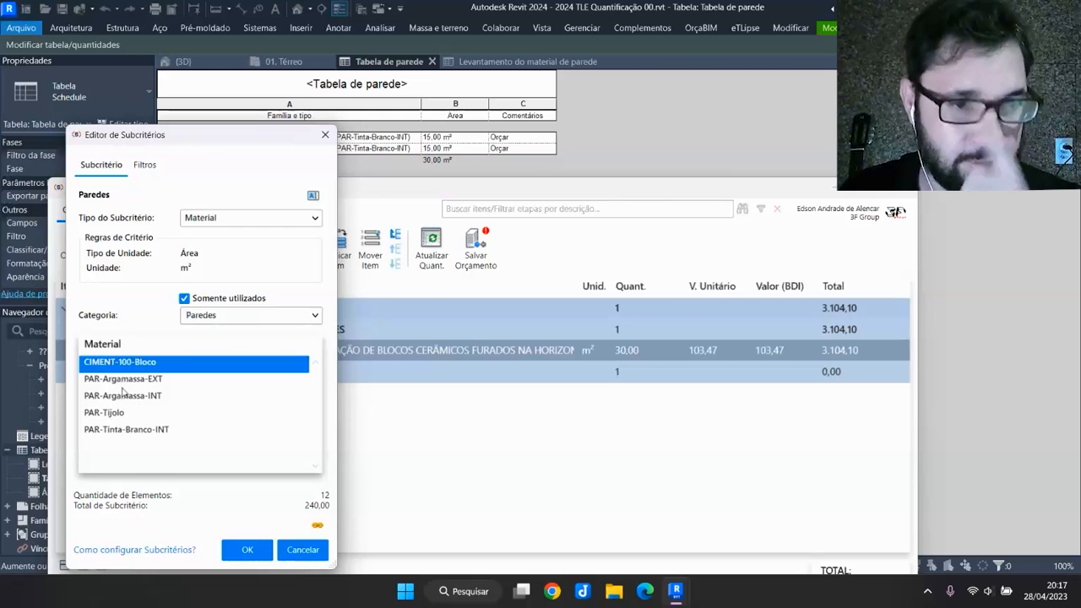
{"action": "left_click", "coordinate": [106, 412]}
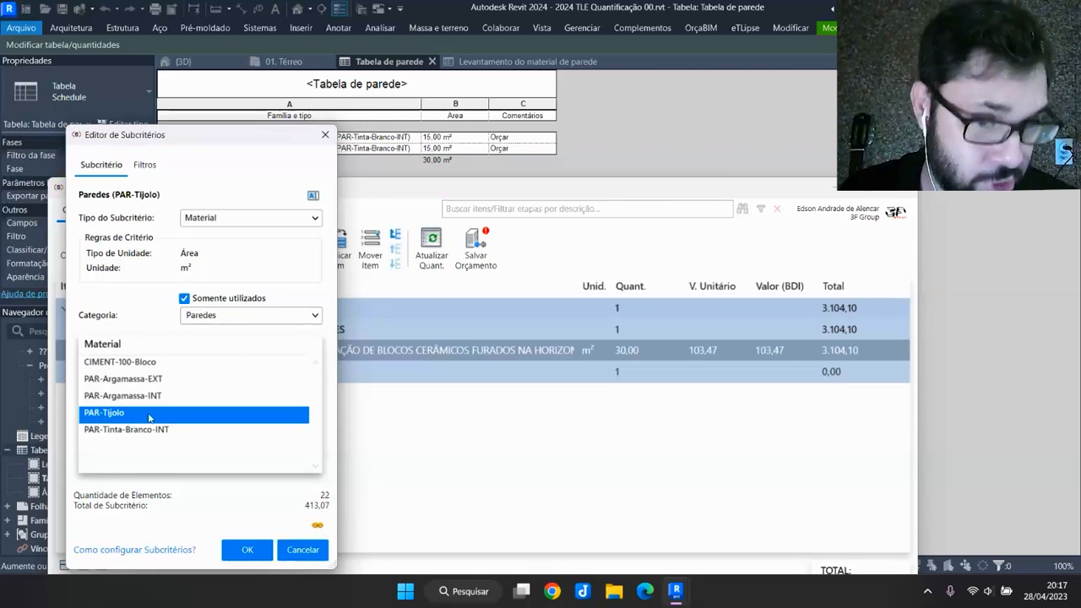
Filter the PAR-Tijolo material subcriterion by Comentários Igual a Orçar and apply the criterion to masonry item 103333
{"action": "left_click", "coordinate": [144, 165]}
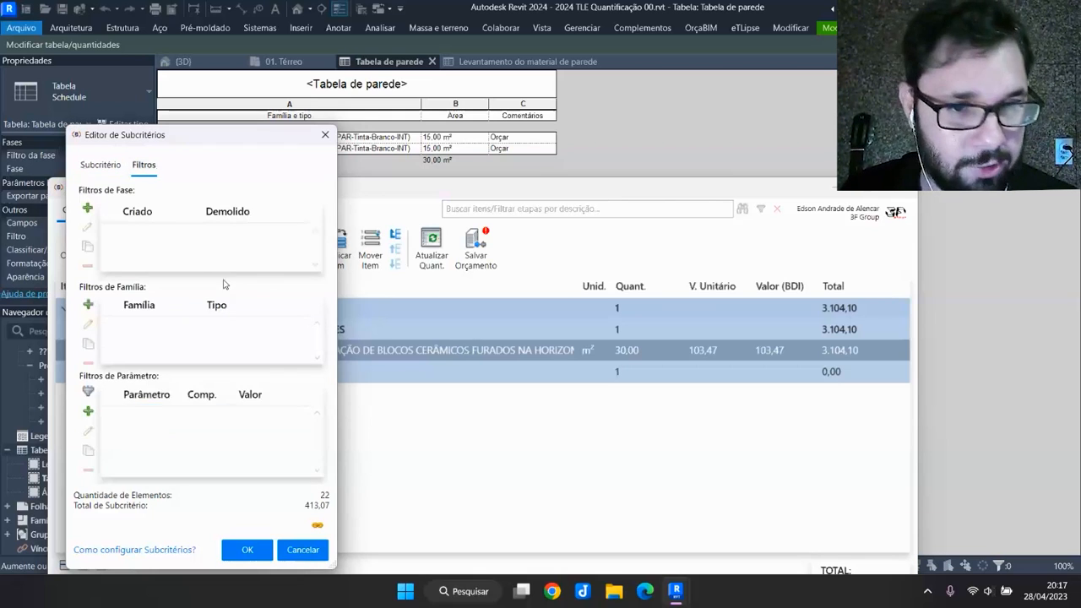
{"action": "left_click", "coordinate": [87, 411]}
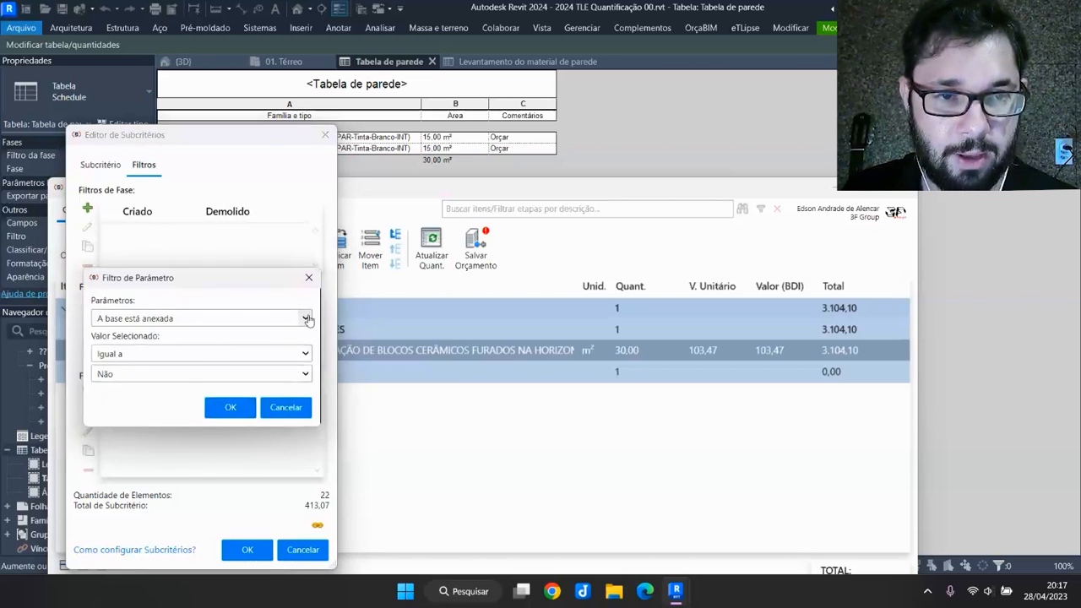
{"action": "left_click", "coordinate": [305, 318]}
{"action": "scroll", "coordinate": [130, 390], "scroll_direction": "down", "scroll_amount": 1}
{"action": "left_click", "coordinate": [135, 440]}
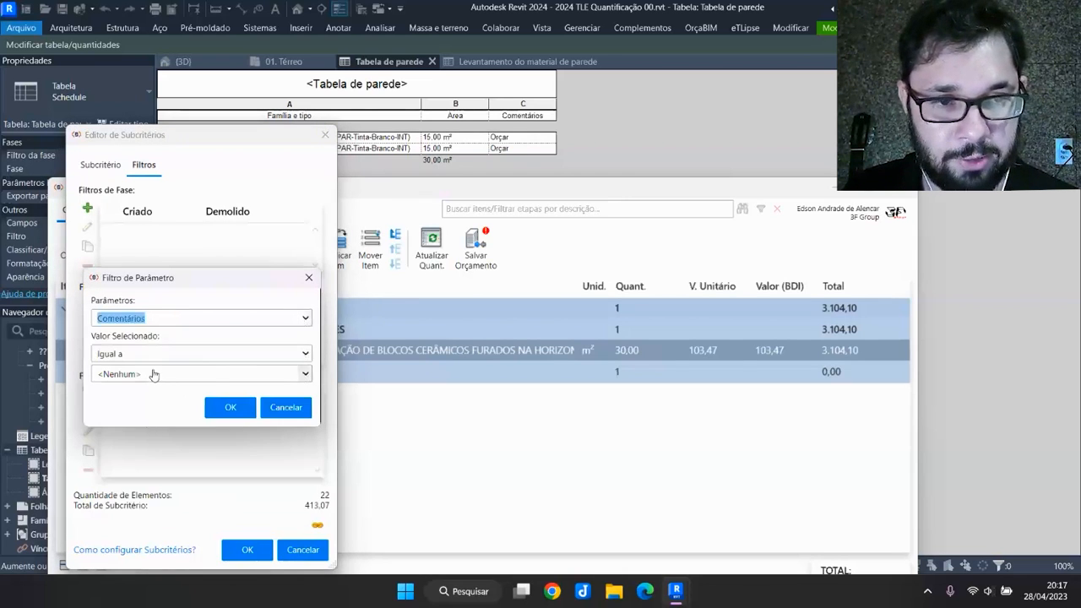
{"action": "left_click", "coordinate": [305, 373]}
{"action": "left_click", "coordinate": [154, 420]}
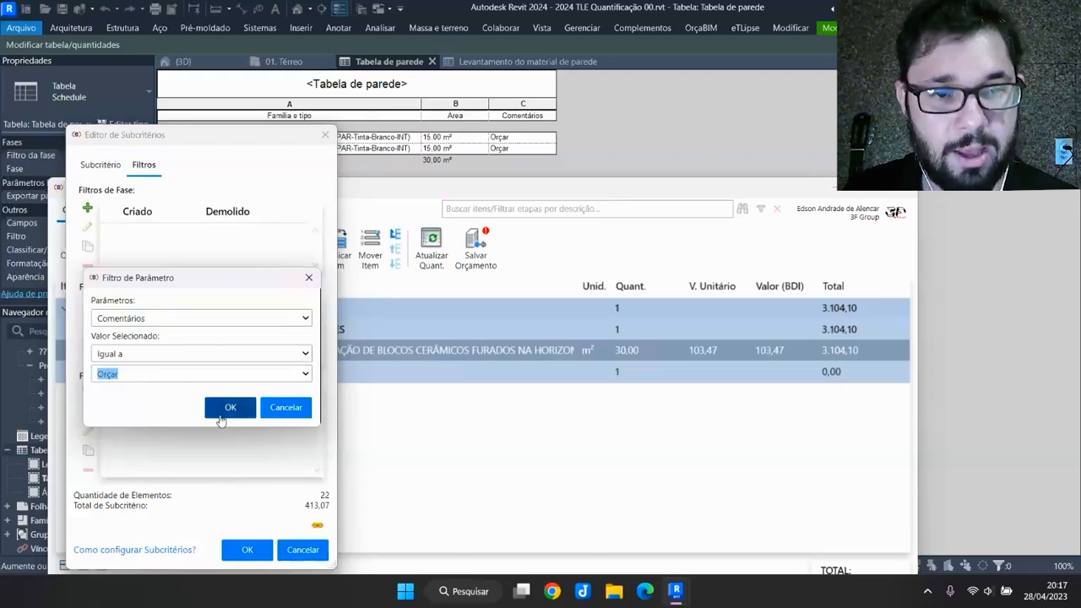
{"action": "left_click", "coordinate": [230, 407]}
{"action": "left_click", "coordinate": [246, 550]}
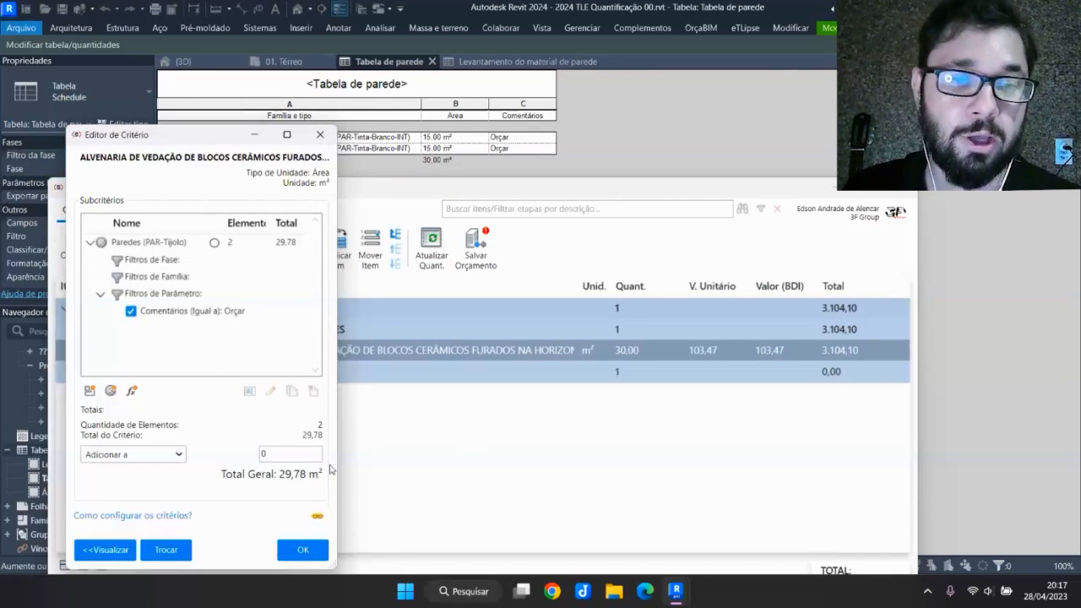
{"action": "left_click", "coordinate": [303, 549]}
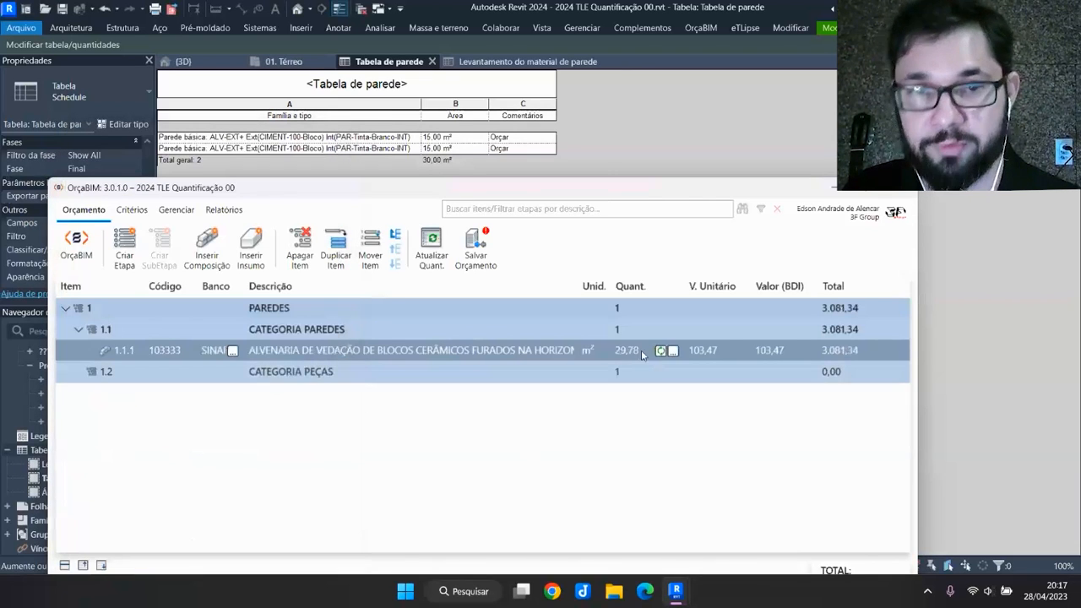
Compare the masonry item's quantity with the PAR-Tijolo area in the Levantamento do material de parede schedule
{"action": "left_click", "coordinate": [521, 62]}
{"action": "left_click_drag", "start_coordinate": [512, 186], "coordinate": [516, 250]}
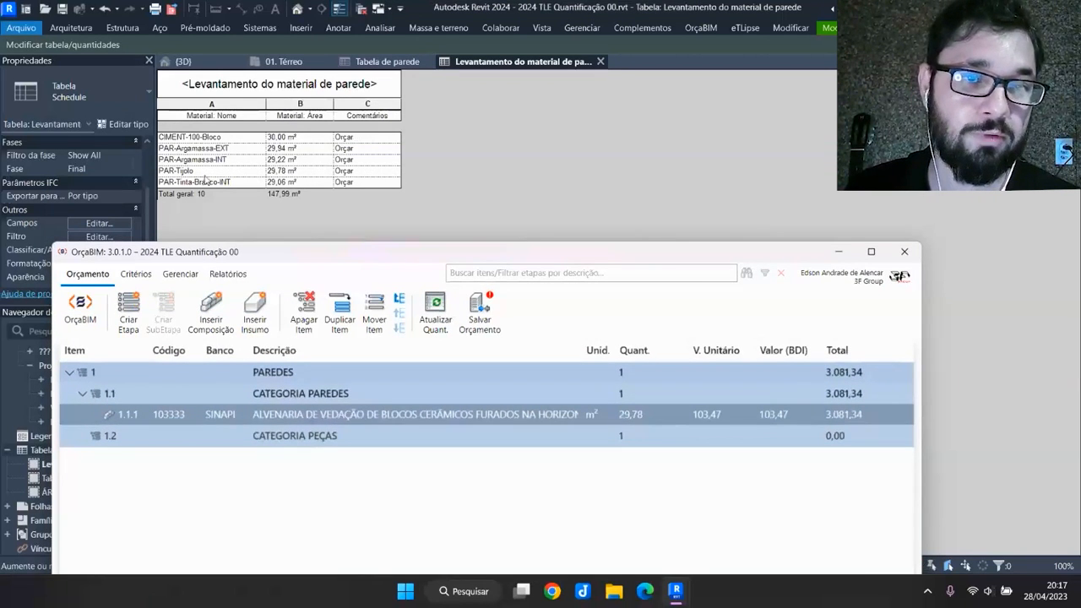
{"action": "left_click_drag", "start_coordinate": [596, 256], "coordinate": [604, 230]}
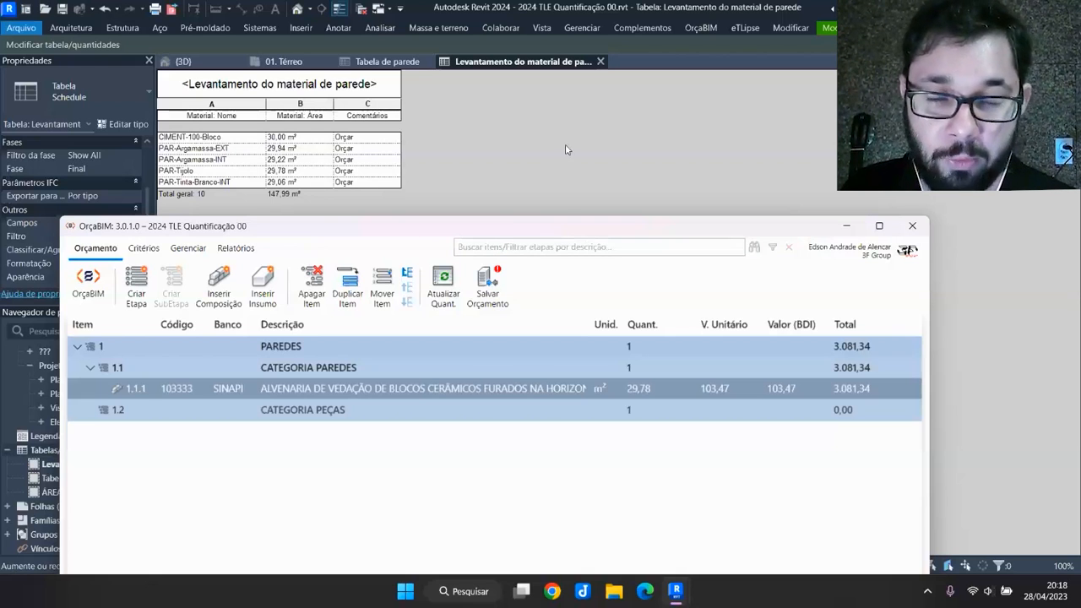
{"action": "left_click_drag", "start_coordinate": [549, 225], "coordinate": [542, 182]}
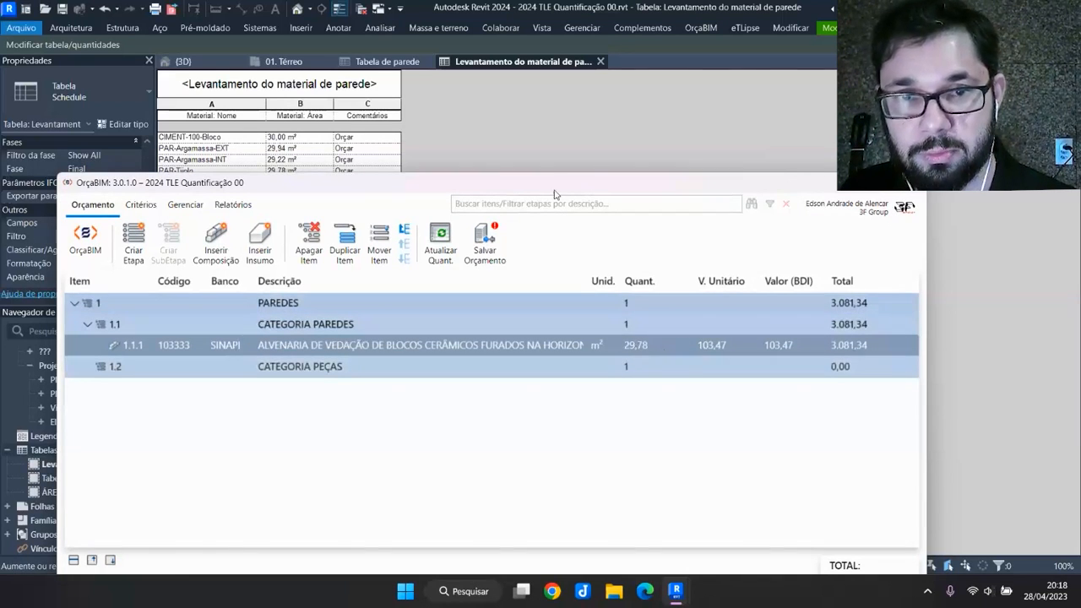
{"action": "left_click_drag", "start_coordinate": [555, 194], "coordinate": [543, 246]}
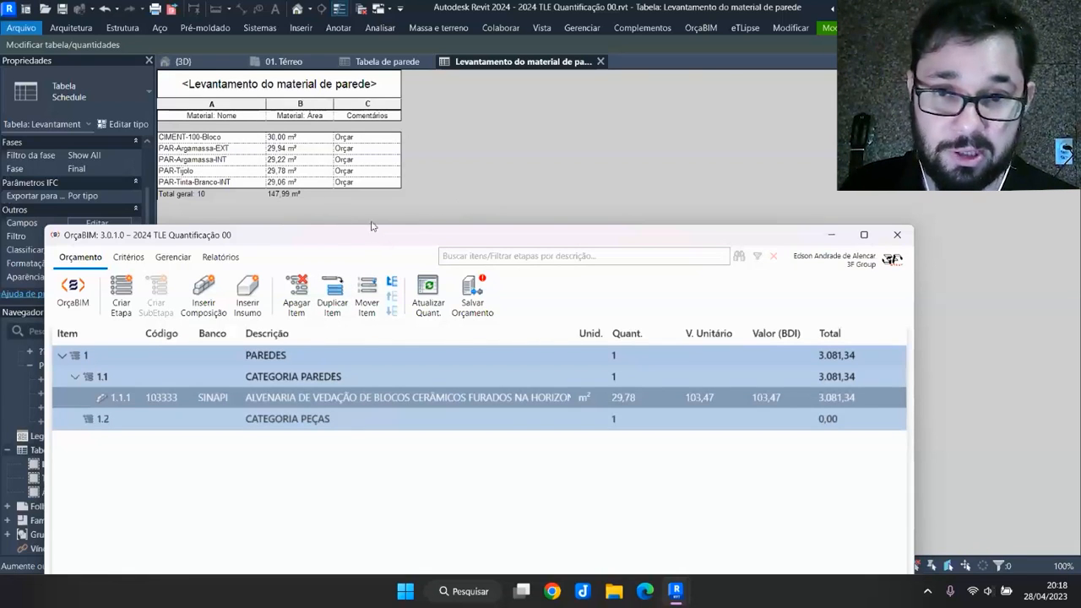
Insert the SINAPI composition with code 103333 under the CATEGORIA PEÇAS sub-stage
{"action": "left_click", "coordinate": [304, 418]}
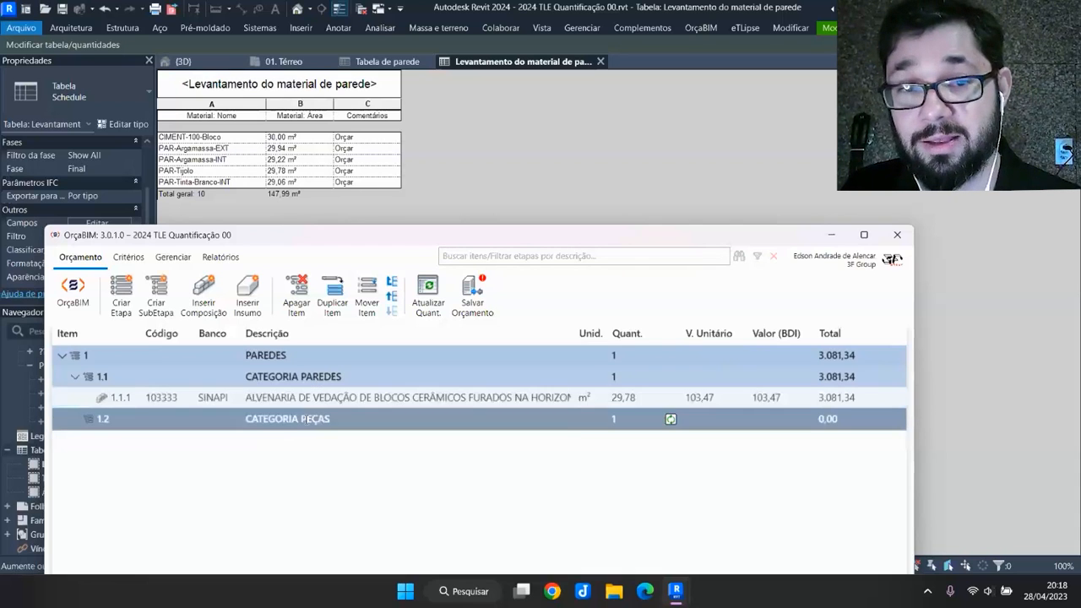
{"action": "left_click_drag", "start_coordinate": [399, 251], "coordinate": [419, 214]}
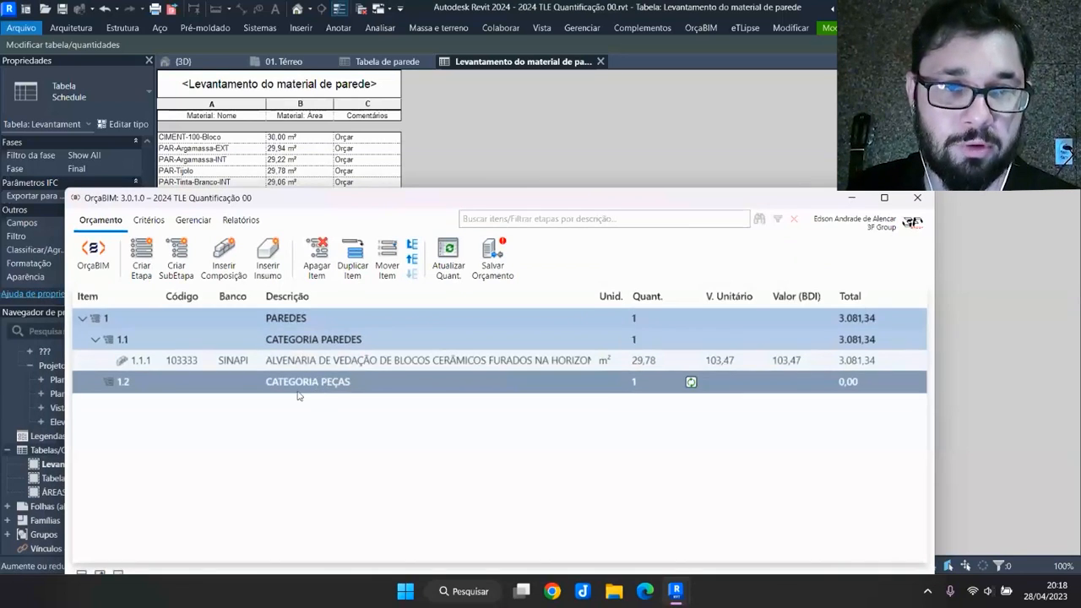
{"action": "left_click", "coordinate": [226, 270]}
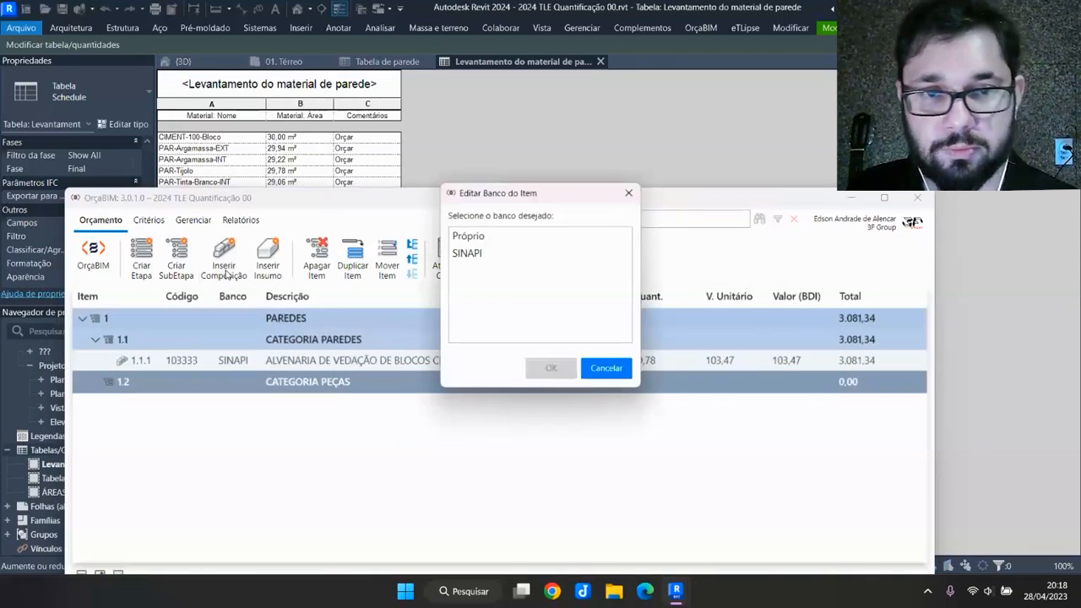
{"action": "left_click", "coordinate": [478, 255]}
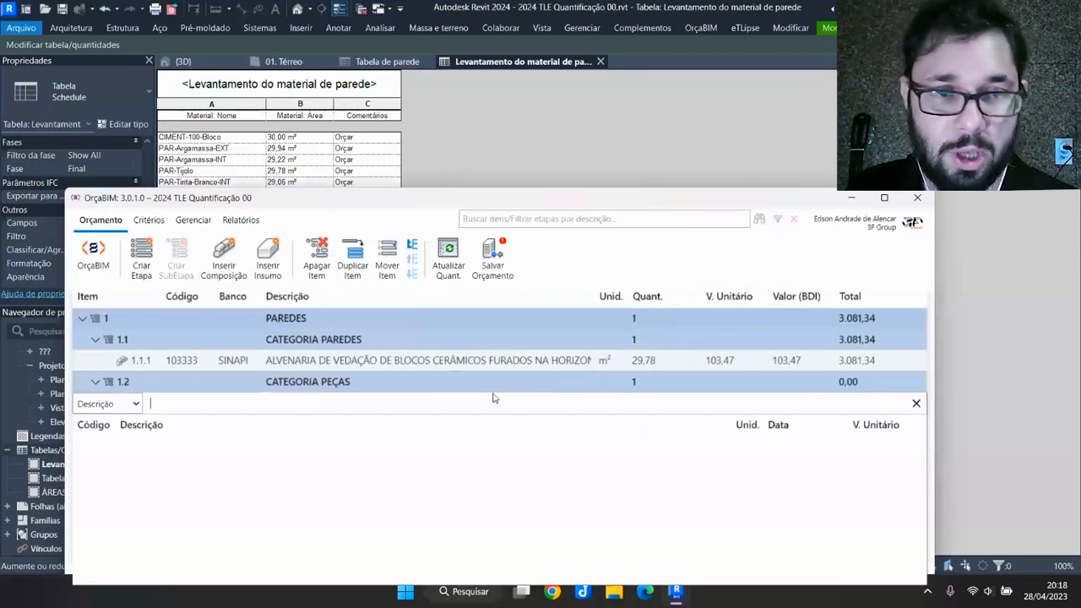
{"action": "left_click", "coordinate": [133, 403]}
{"action": "left_click", "coordinate": [92, 425]}
{"action": "type", "text": "103333"}
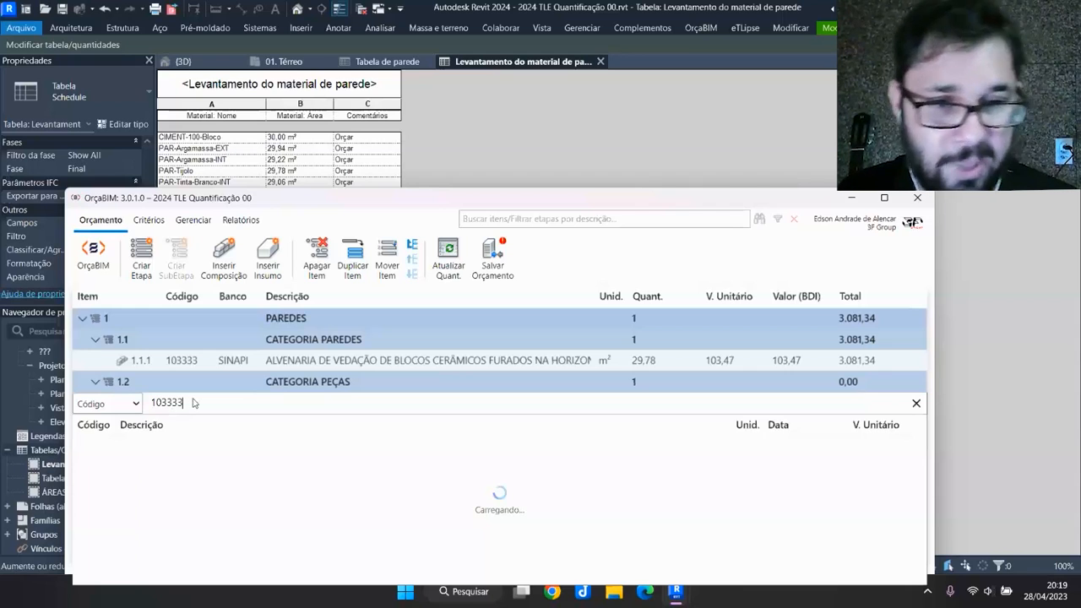
{"action": "double_click", "coordinate": [170, 449]}
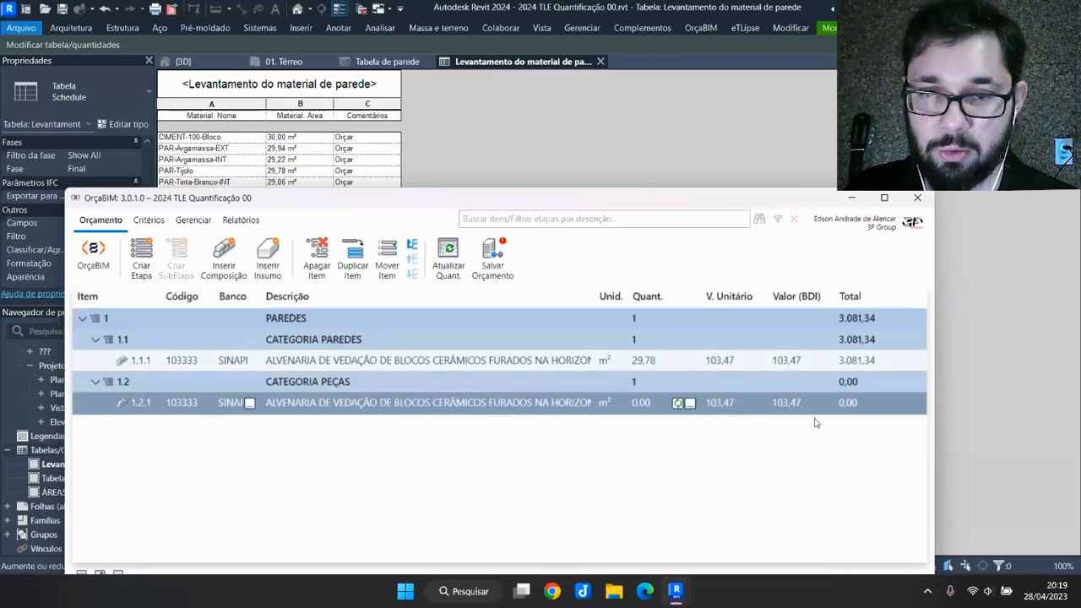
Add a material subcriterion to item 1.2.1's quantity criterion, using category Peças and material PAR-Tijolo
{"action": "left_click", "coordinate": [667, 403]}
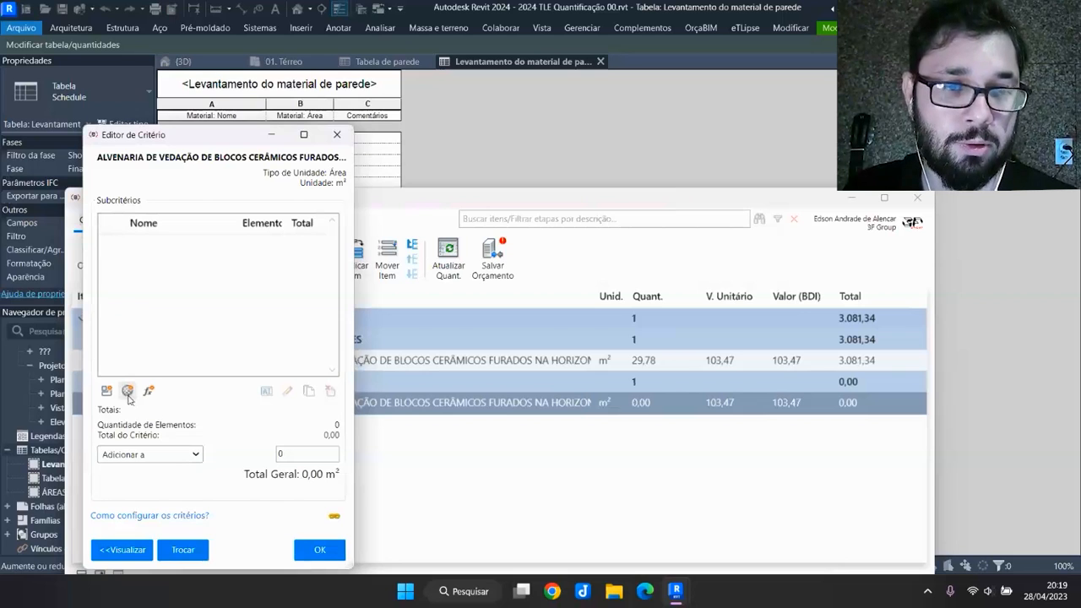
{"action": "left_click", "coordinate": [126, 392]}
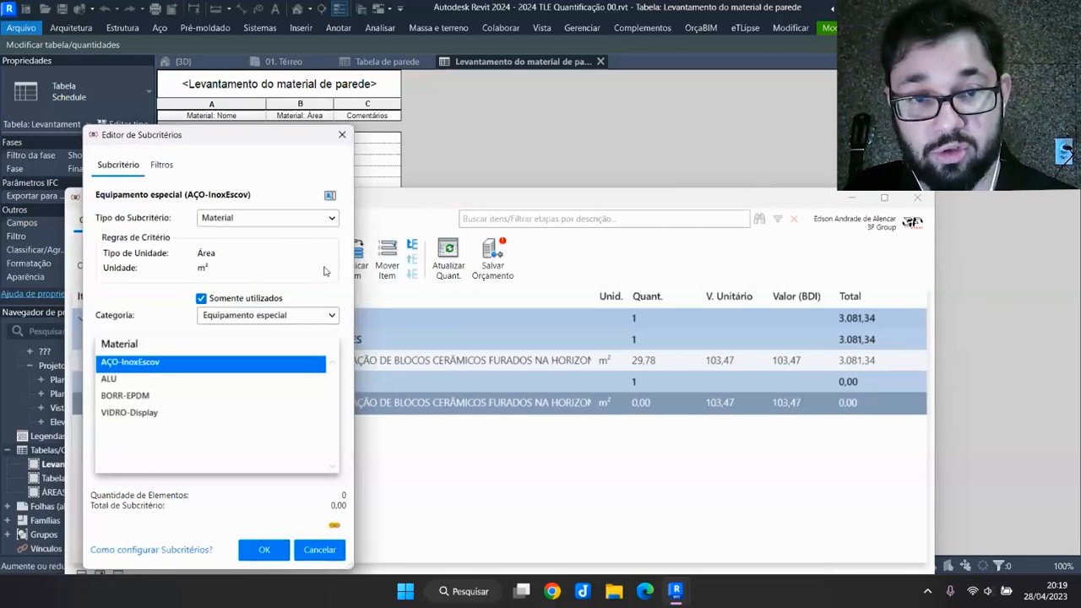
{"action": "left_click", "coordinate": [331, 315]}
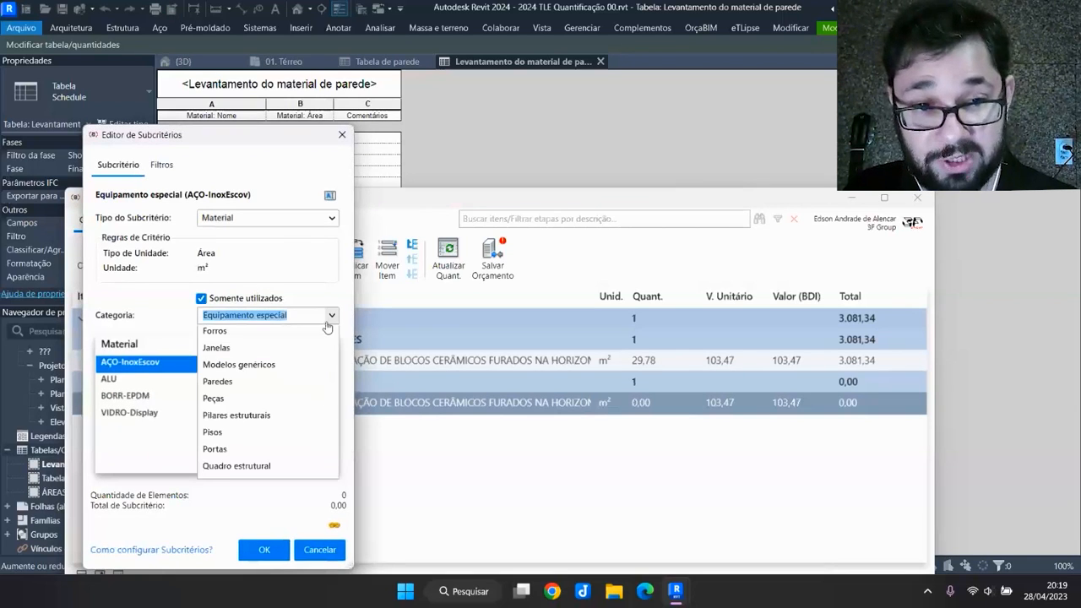
{"action": "left_click", "coordinate": [213, 422]}
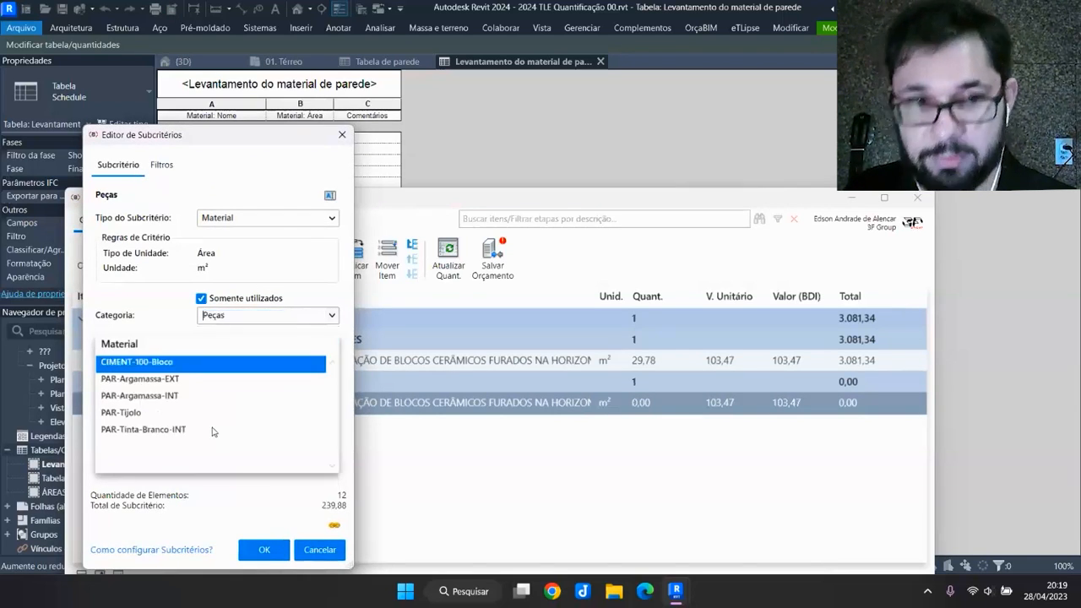
{"action": "left_click", "coordinate": [126, 414]}
{"action": "left_click", "coordinate": [269, 550]}
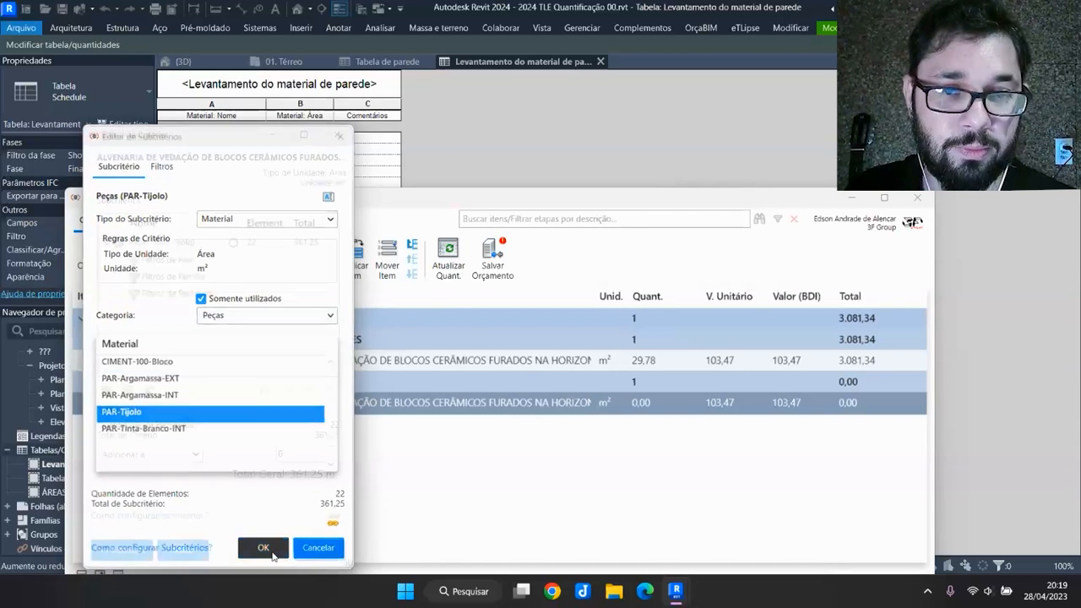
{"action": "left_click", "coordinate": [320, 551]}
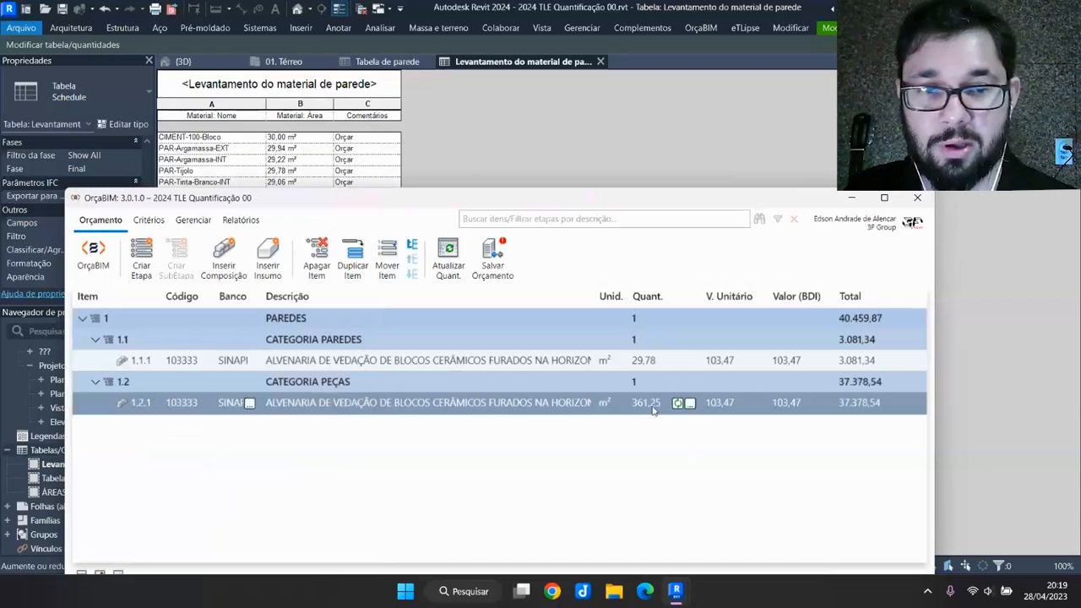
Filter item 1.2.1's Peças (PAR-Tijolo) subcriterion by the parameter Comentários, Igual a, Orçar
{"action": "left_click", "coordinate": [689, 409]}
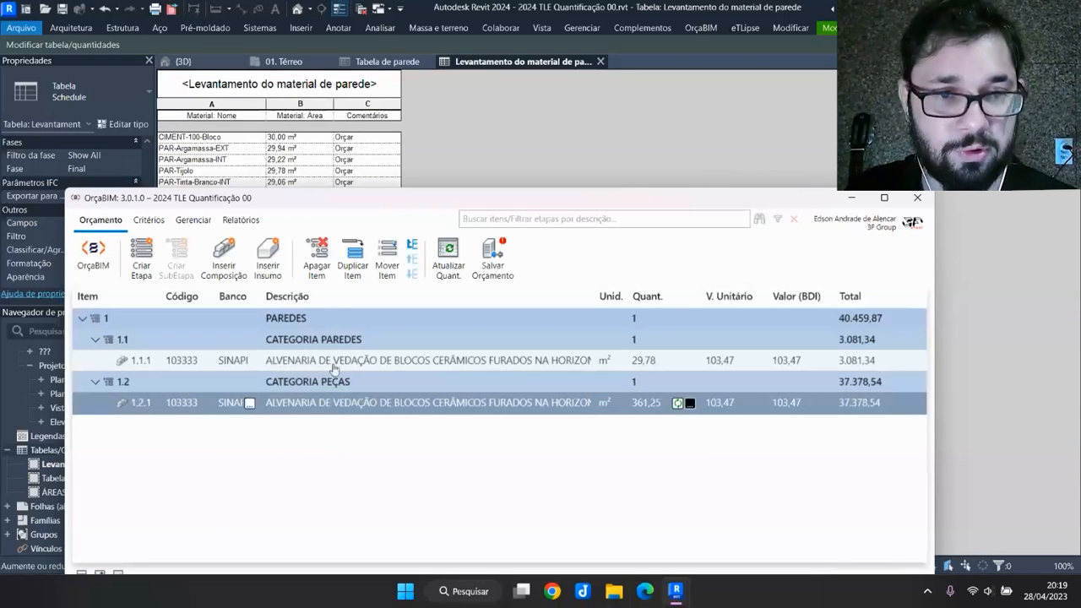
{"action": "left_click", "coordinate": [179, 243]}
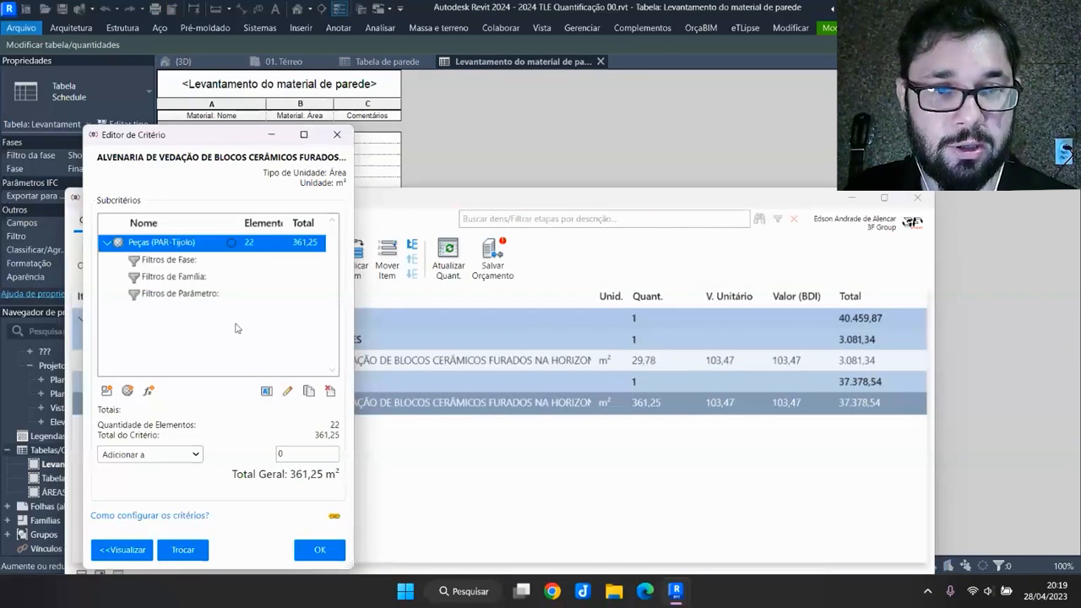
{"action": "left_click", "coordinate": [286, 388]}
{"action": "left_click", "coordinate": [160, 164]}
{"action": "left_click", "coordinate": [105, 410]}
{"action": "left_click", "coordinate": [148, 319]}
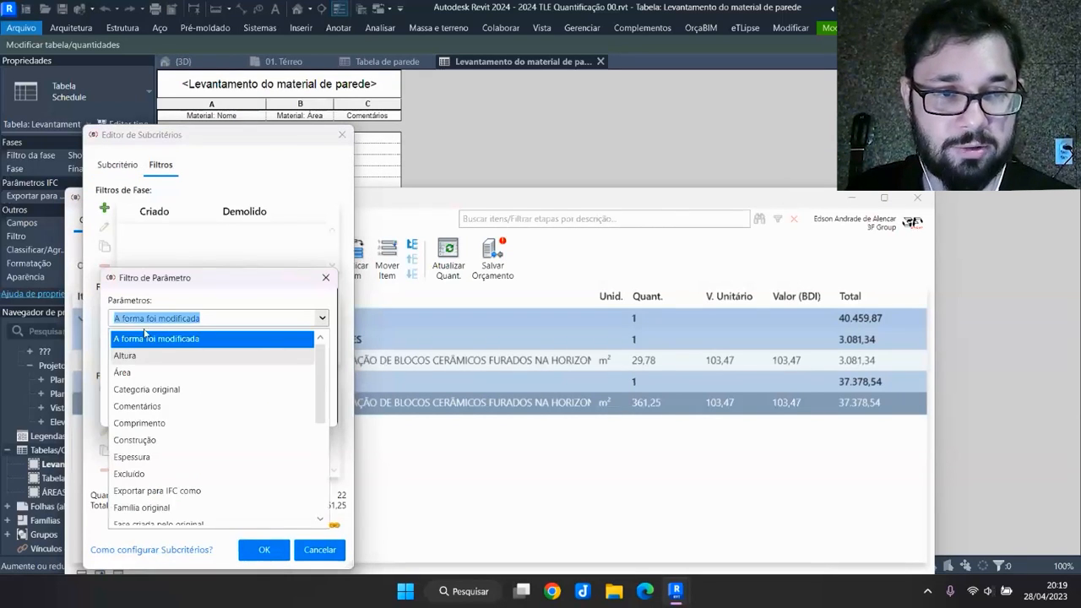
{"action": "left_click", "coordinate": [139, 406]}
{"action": "left_click", "coordinate": [302, 379]}
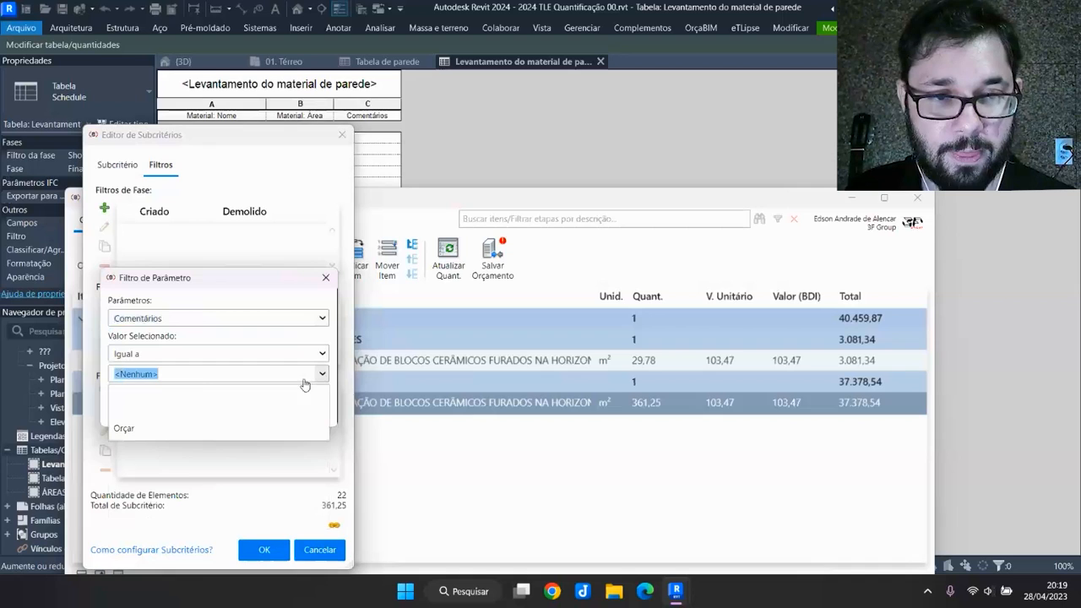
{"action": "left_click", "coordinate": [127, 428]}
{"action": "left_click", "coordinate": [245, 406]}
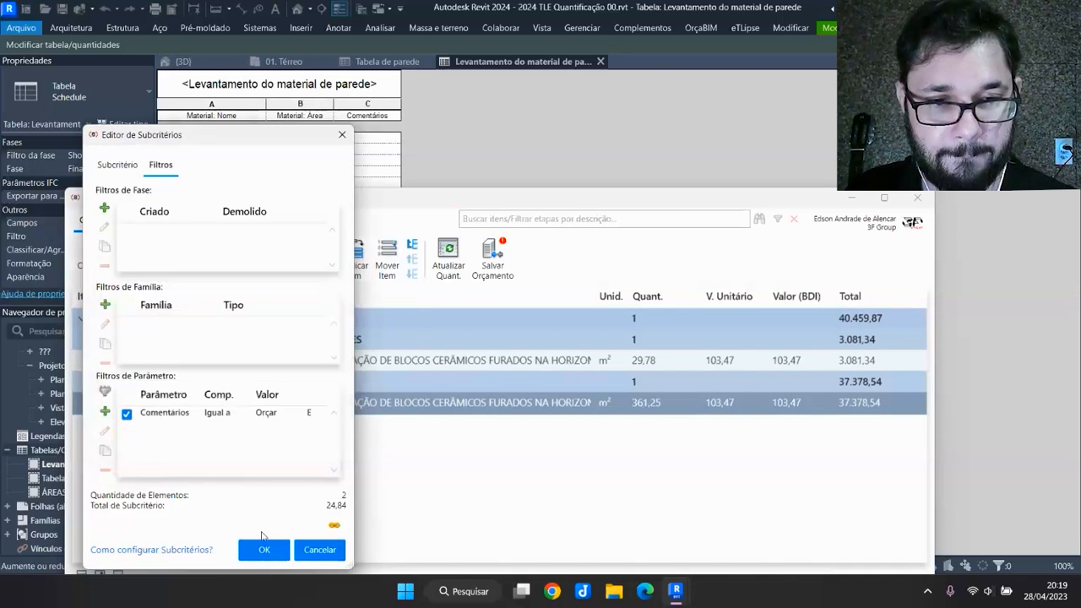
{"action": "left_click", "coordinate": [263, 548]}
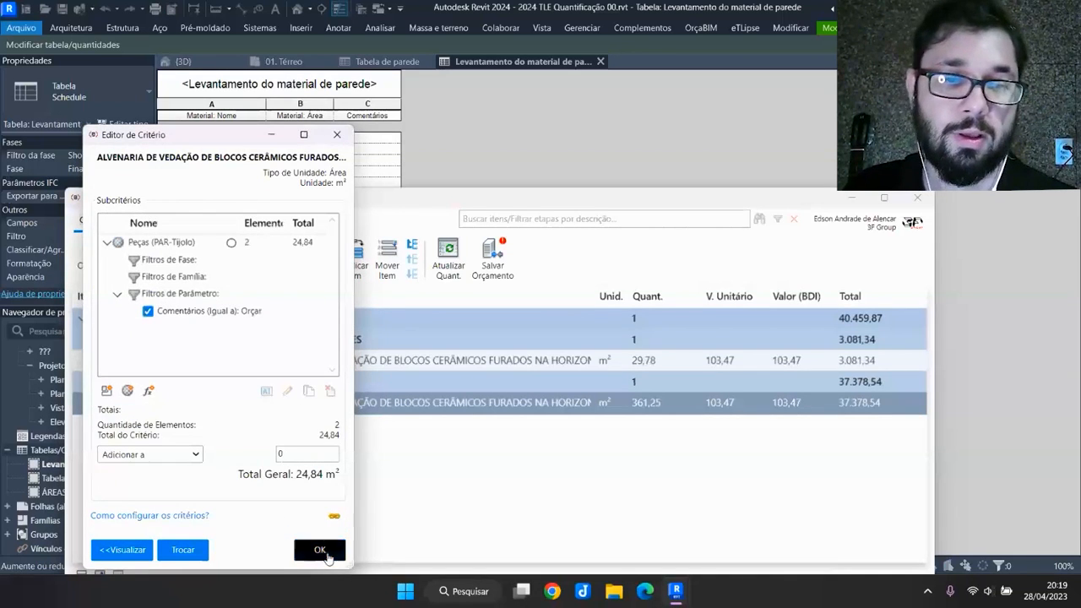
{"action": "left_click", "coordinate": [327, 553]}
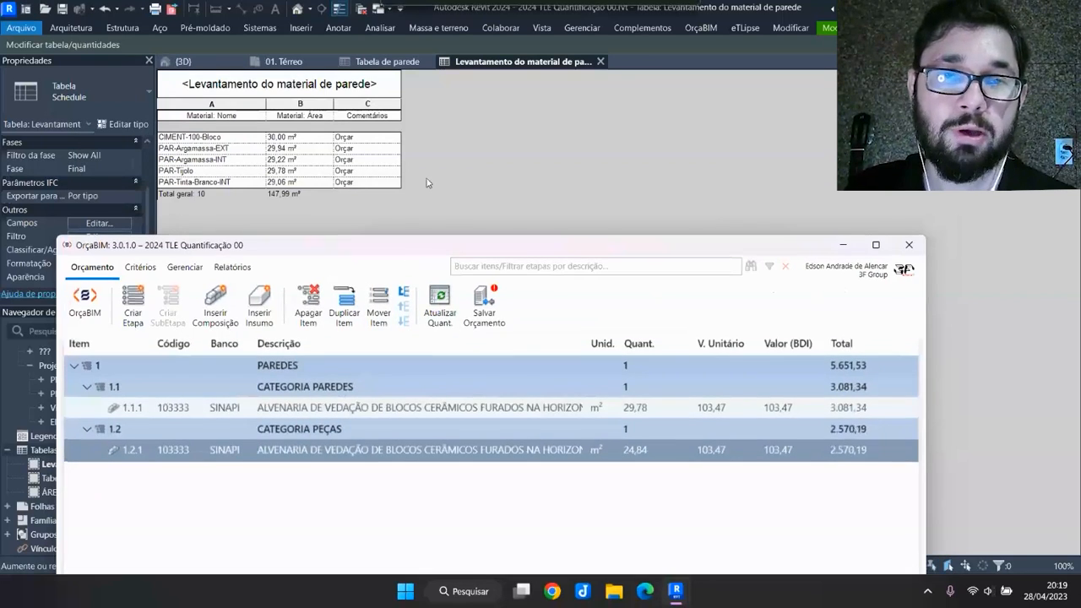
{"action": "left_click_drag", "start_coordinate": [348, 246], "coordinate": [480, 244]}
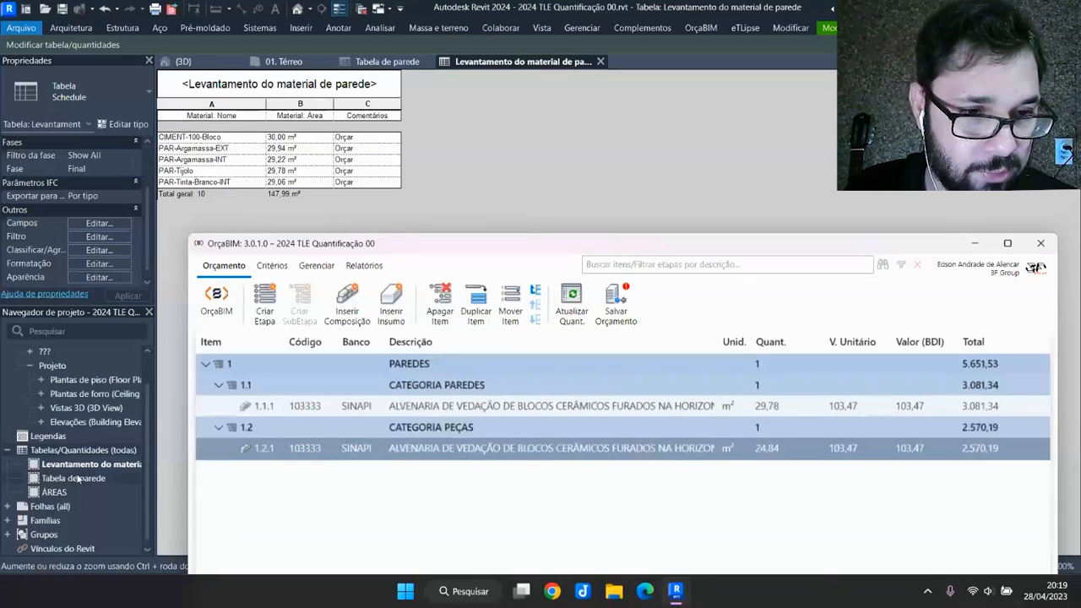
{"action": "left_click", "coordinate": [541, 115]}
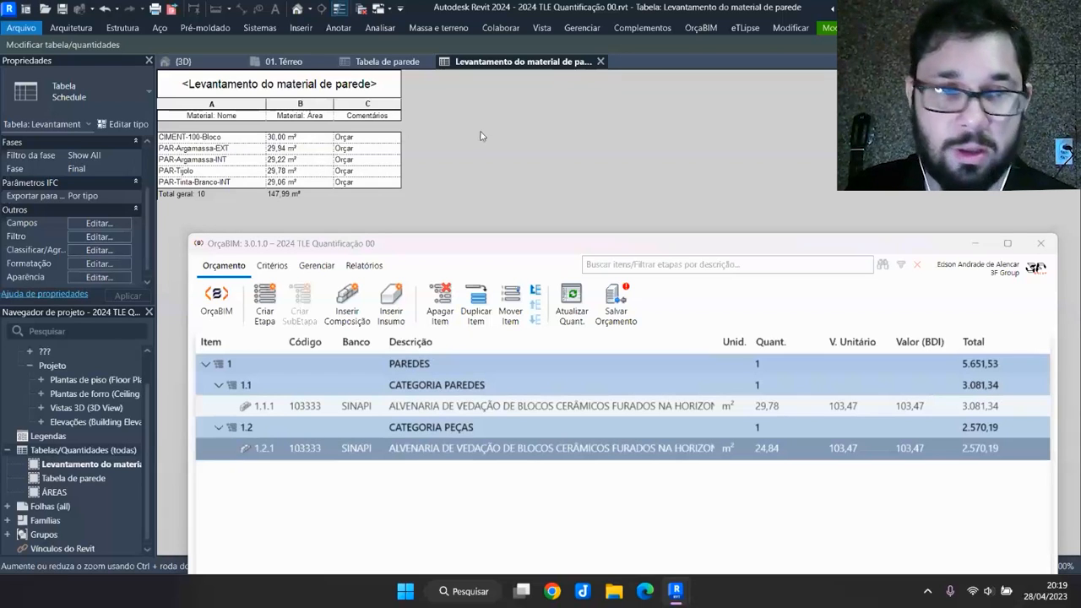
{"action": "left_click", "coordinate": [675, 591]}
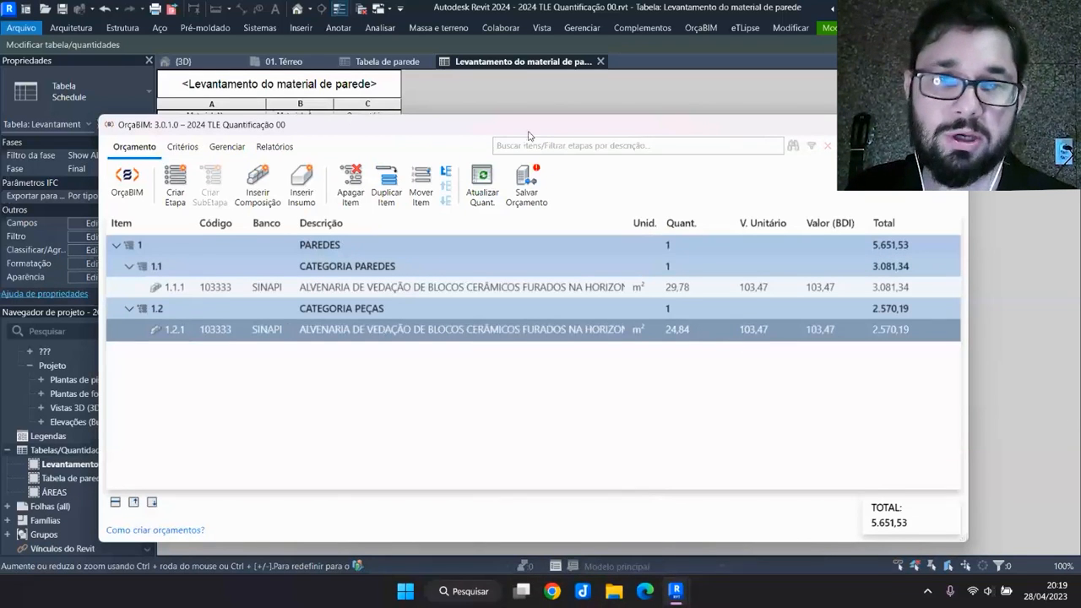
{"action": "left_click_drag", "start_coordinate": [529, 131], "coordinate": [528, 137]}
{"action": "mouse_move", "coordinate": [689, 347]}
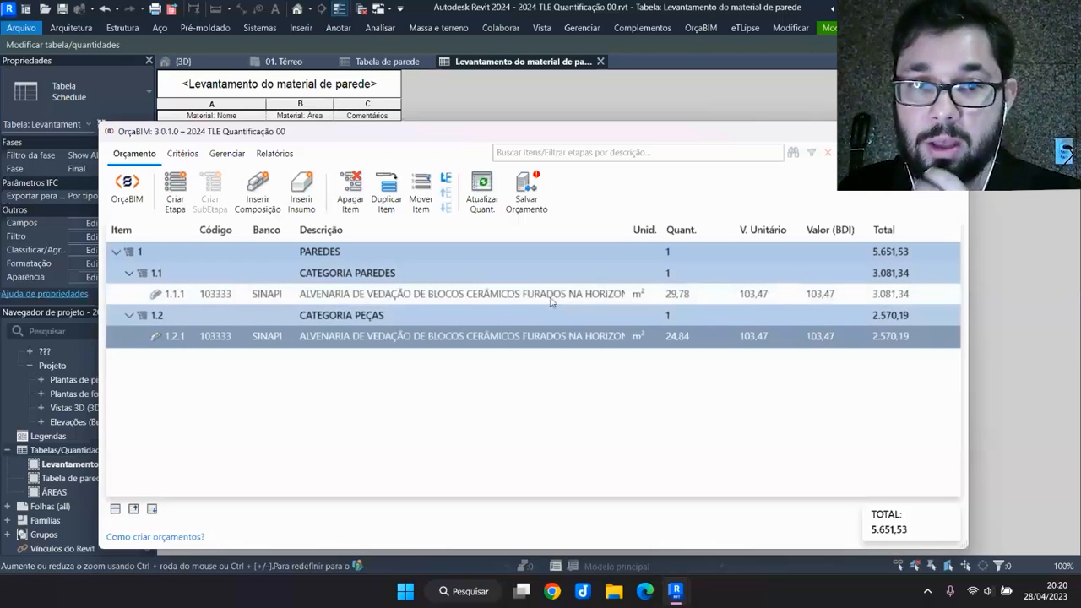
In item 1.1.1's criterion, disable the Comentários filter and set the total to Multiplicado por 12
{"action": "left_click_drag", "start_coordinate": [513, 137], "coordinate": [515, 113]}
{"action": "left_click", "coordinate": [569, 270]}
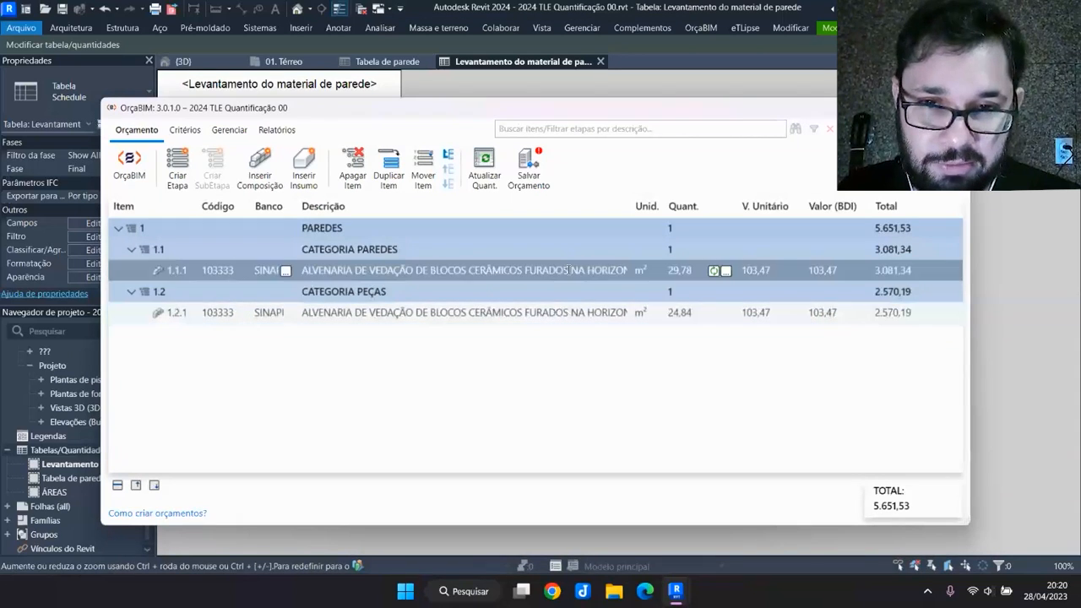
{"action": "left_click", "coordinate": [726, 272]}
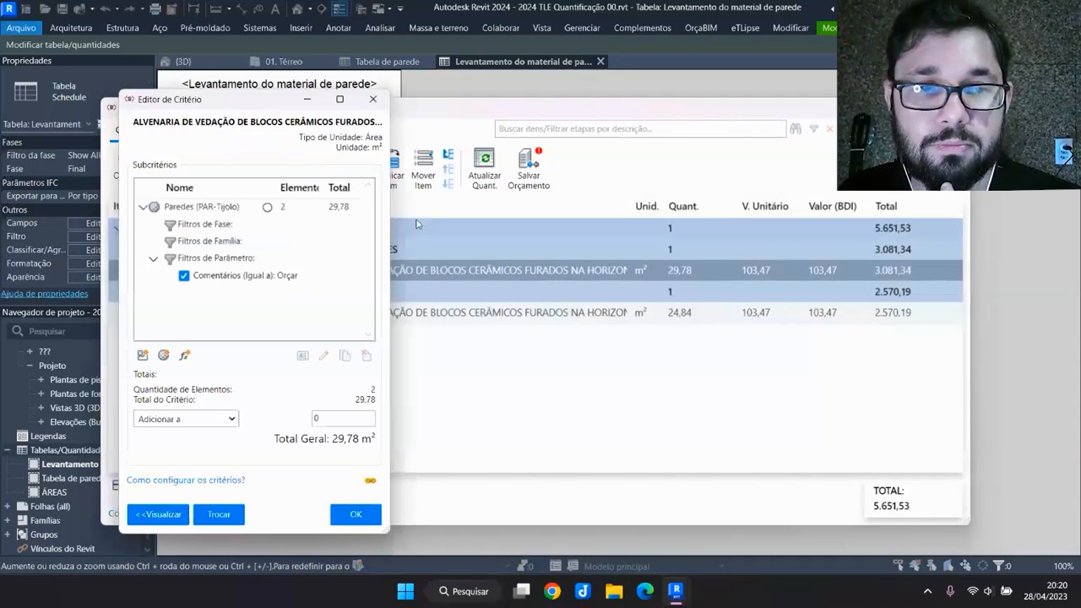
{"action": "left_click", "coordinate": [185, 276]}
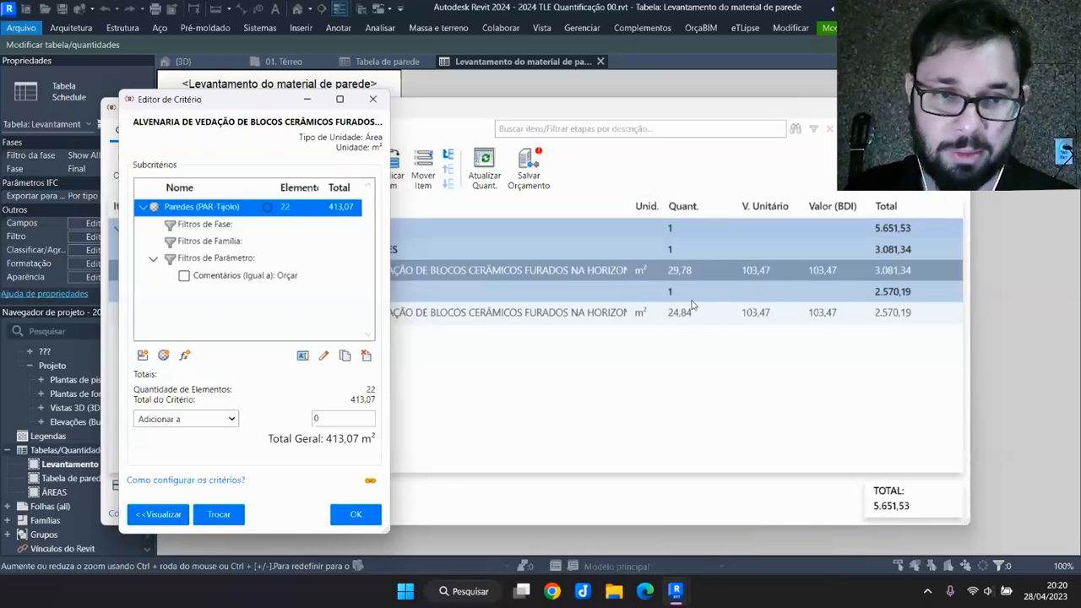
{"action": "left_click", "coordinate": [231, 418]}
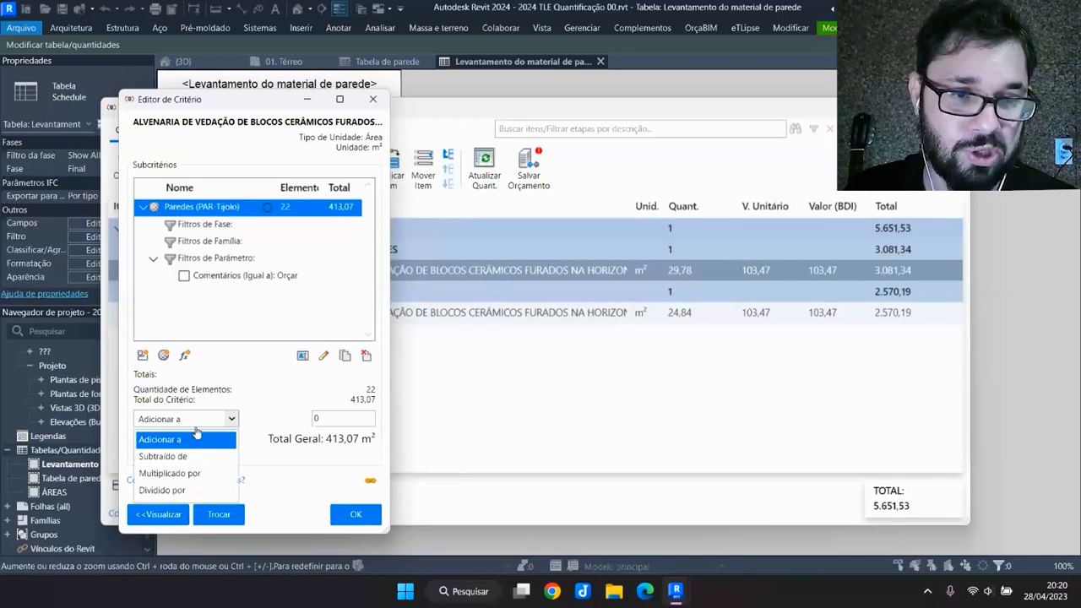
{"action": "left_click", "coordinate": [166, 472]}
{"action": "left_click", "coordinate": [315, 418]}
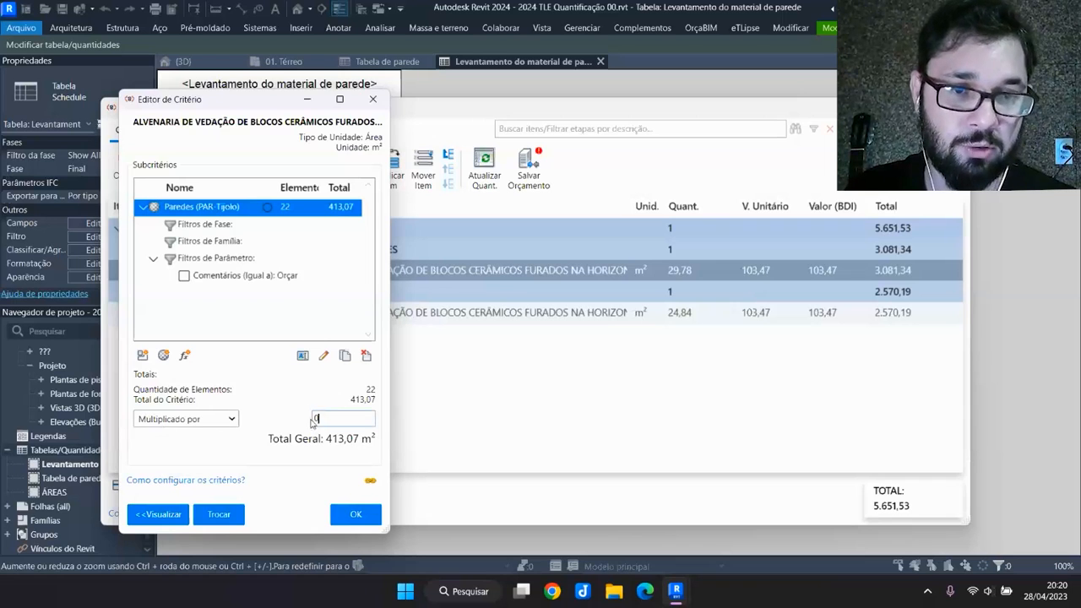
{"action": "type", "text": "12"}
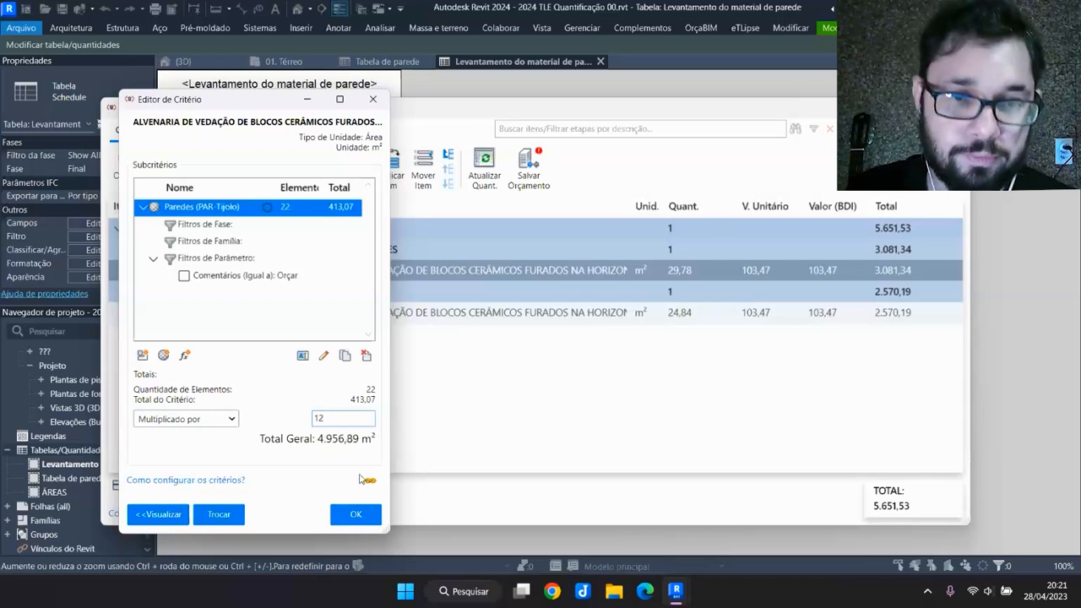
{"action": "left_click", "coordinate": [356, 513]}
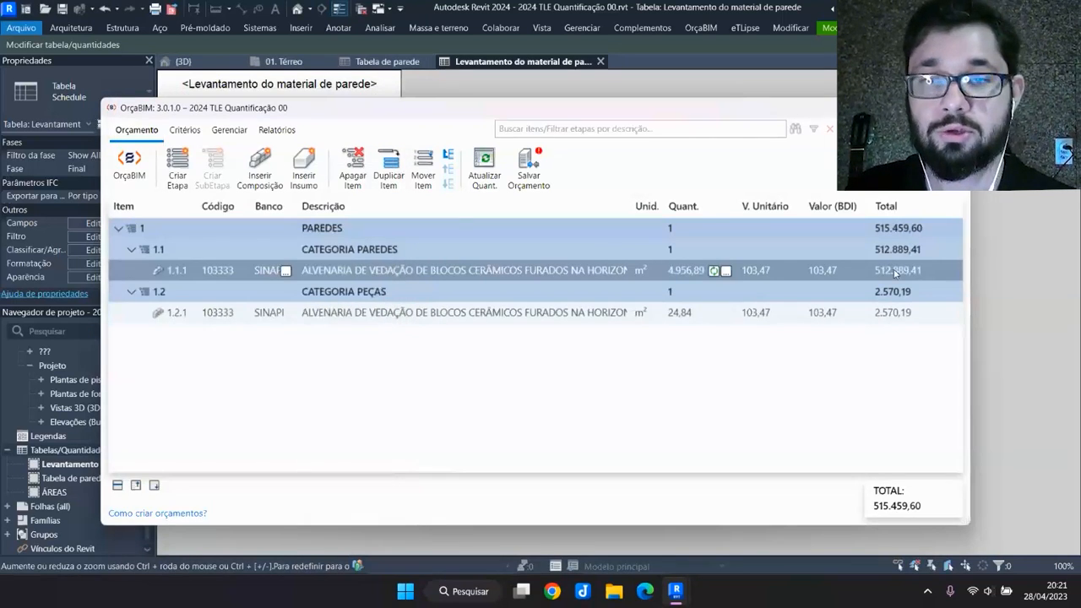
In item 1.2.1's criterion, disable the Comentários filter and set the total to Multiplicado por 12
{"action": "left_click", "coordinate": [545, 309]}
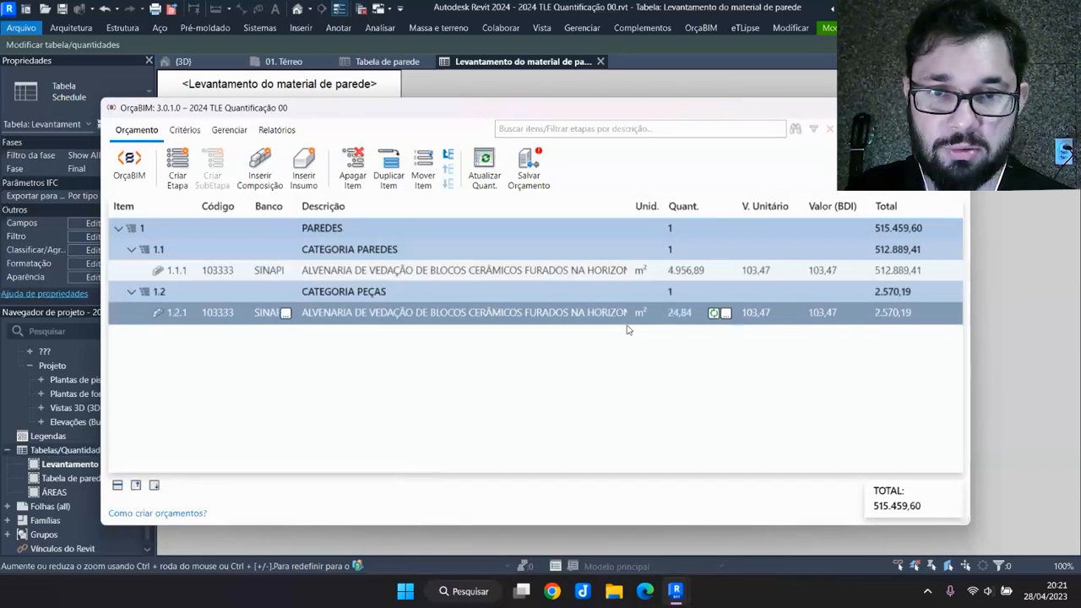
{"action": "left_click", "coordinate": [725, 313]}
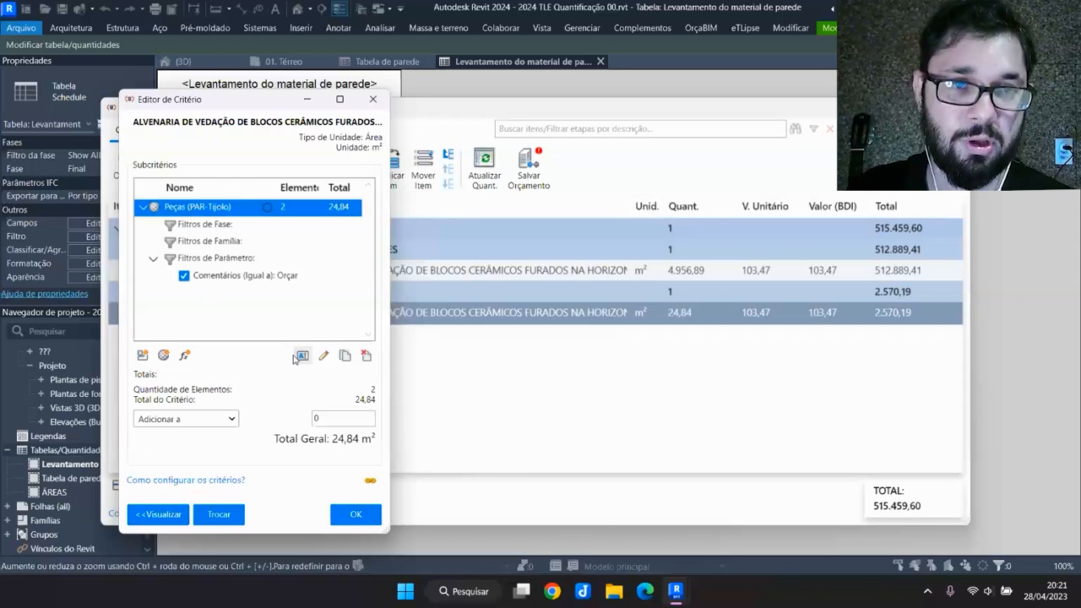
{"action": "left_click", "coordinate": [184, 276]}
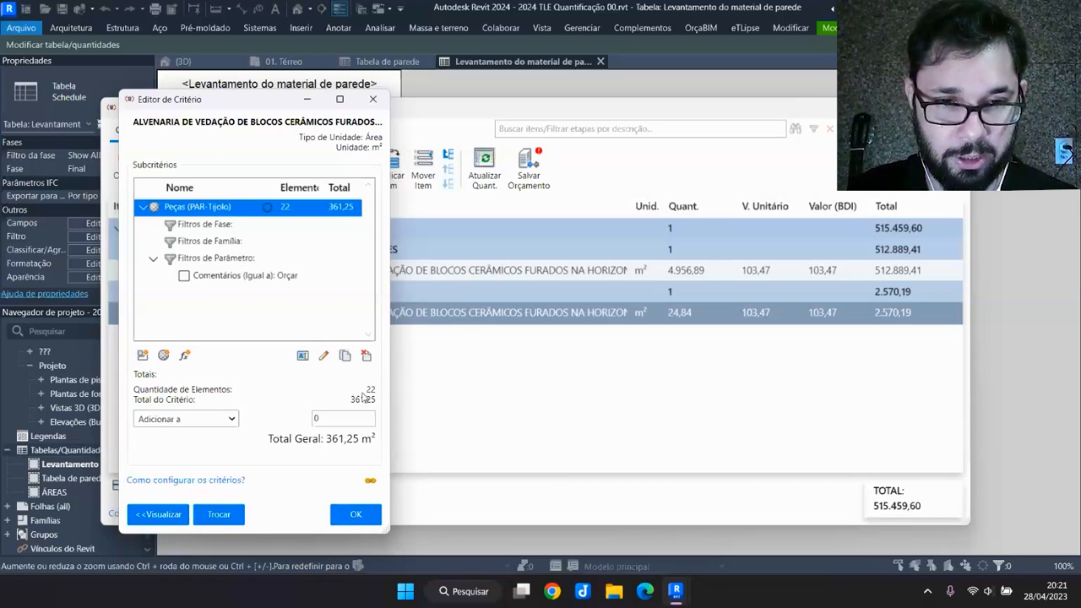
{"action": "left_click", "coordinate": [230, 419]}
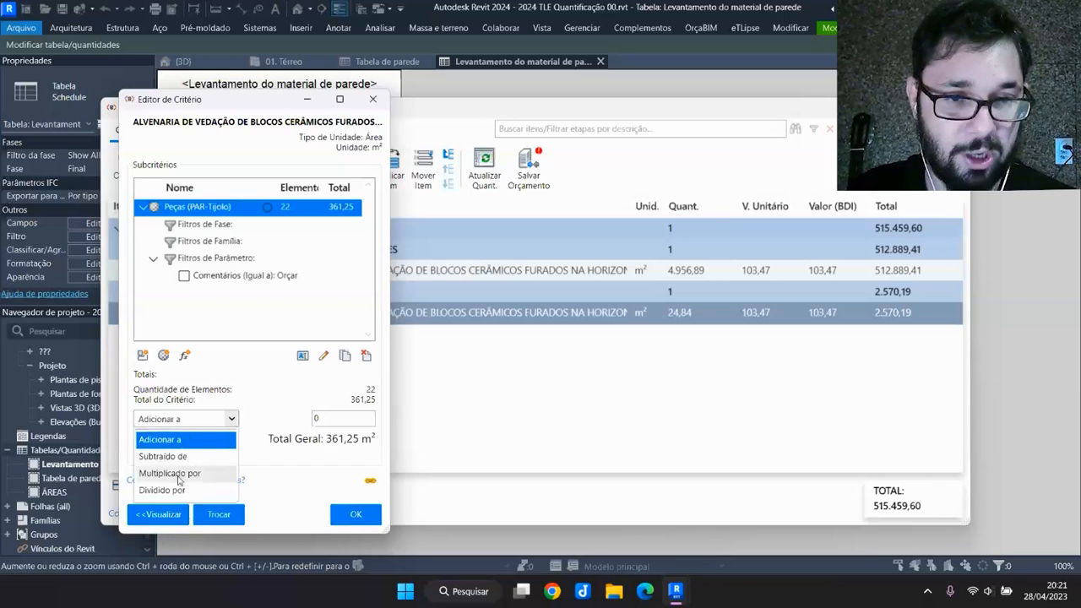
{"action": "left_click", "coordinate": [169, 476]}
{"action": "double_click", "coordinate": [328, 419]}
{"action": "type", "text": "12"}
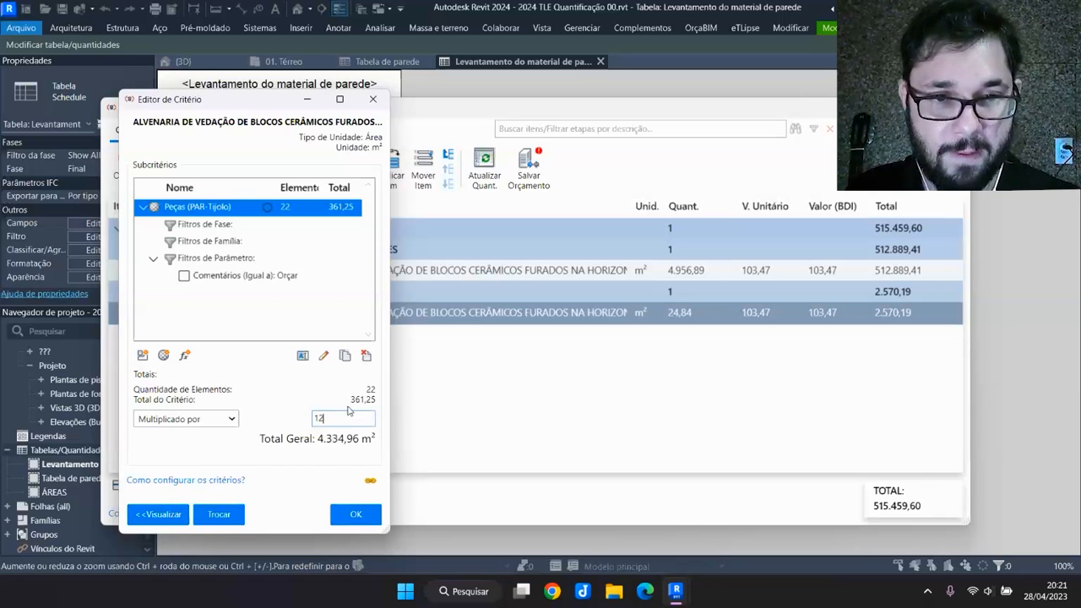
{"action": "left_click", "coordinate": [355, 513]}
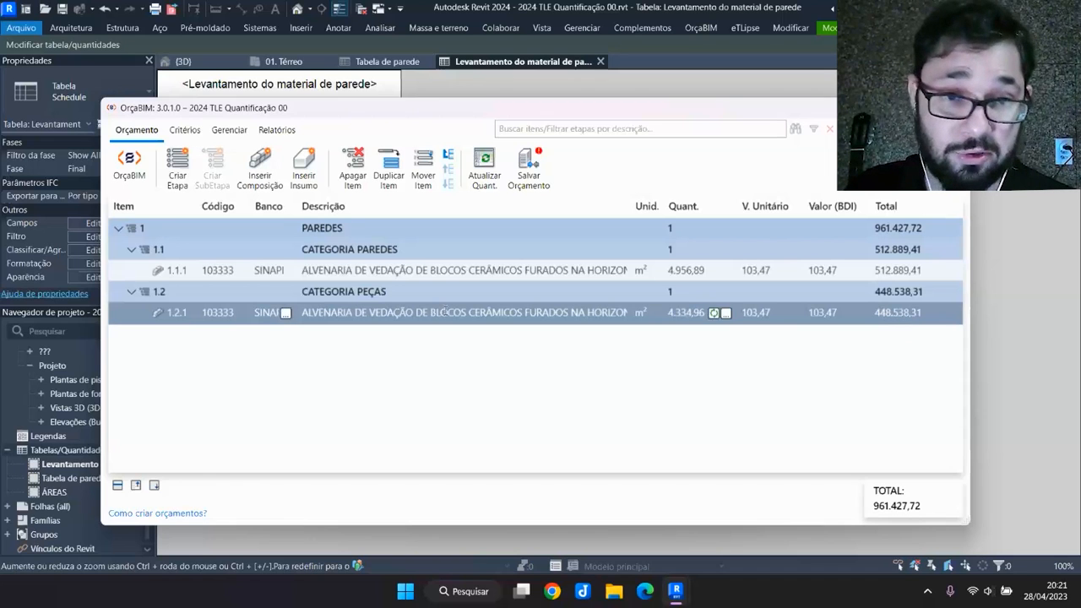
Duplicate the masonry items 1.1.1 and 1.2.1 together within their respective sub-stages
{"action": "left_click", "coordinate": [380, 272]}
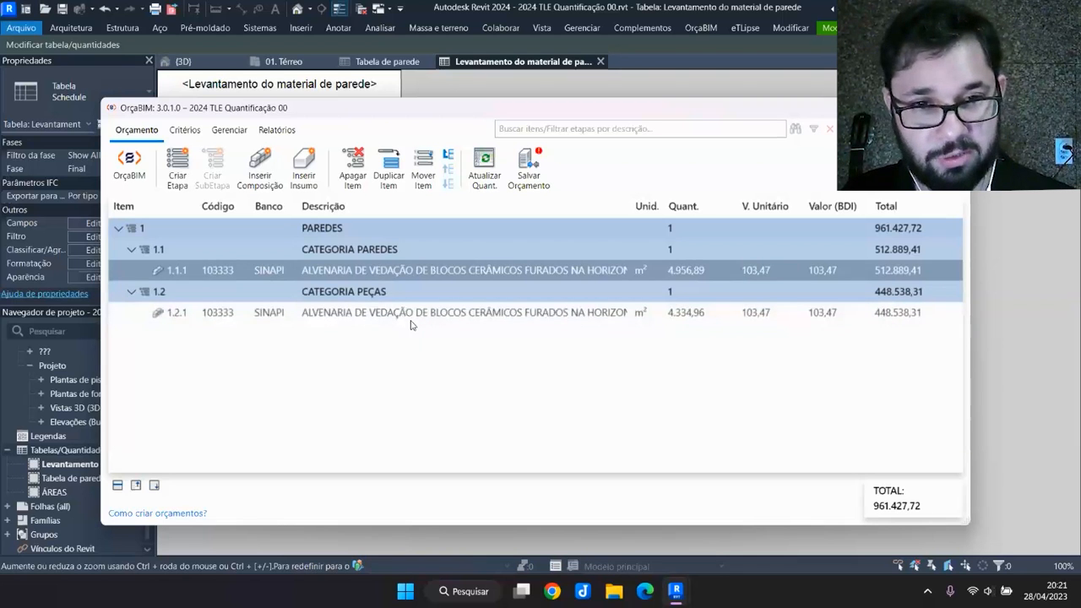
{"action": "mouse_move", "coordinate": [283, 271]}
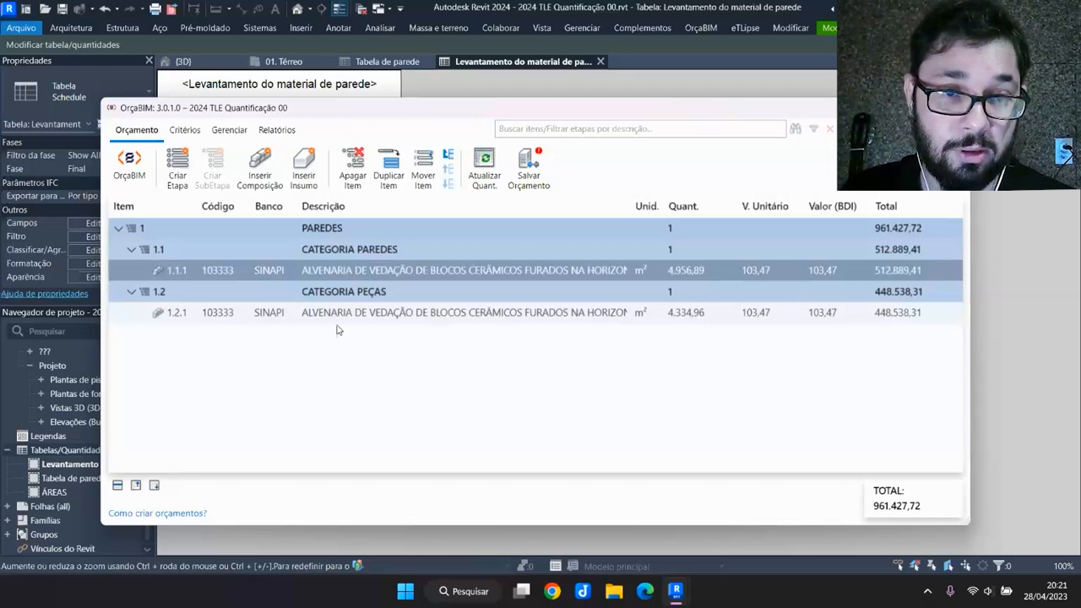
{"action": "left_click", "coordinate": [372, 321], "text": "ctrl"}
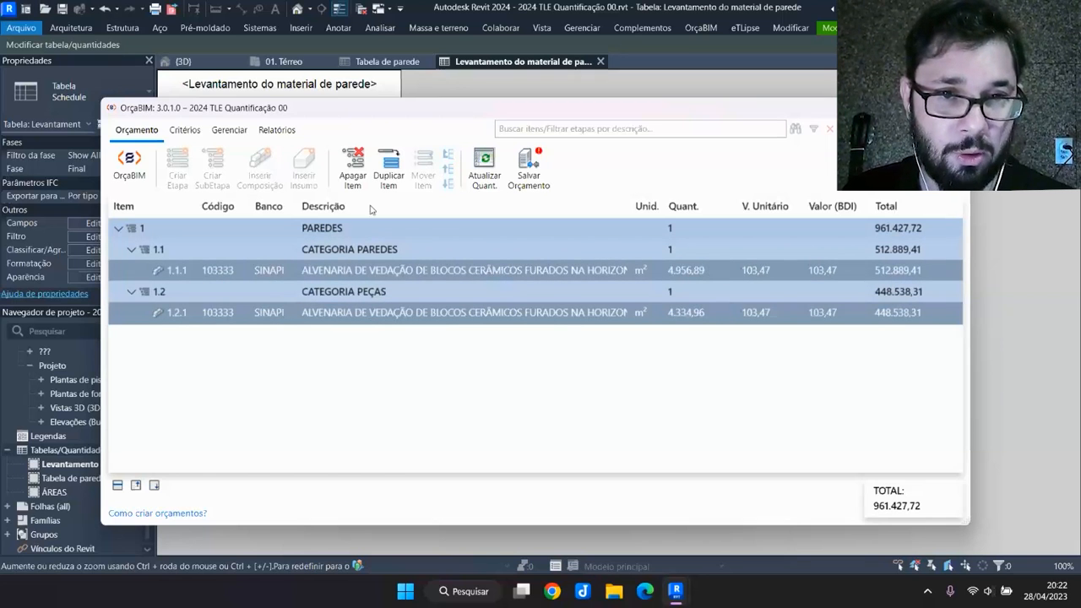
{"action": "left_click", "coordinate": [389, 169]}
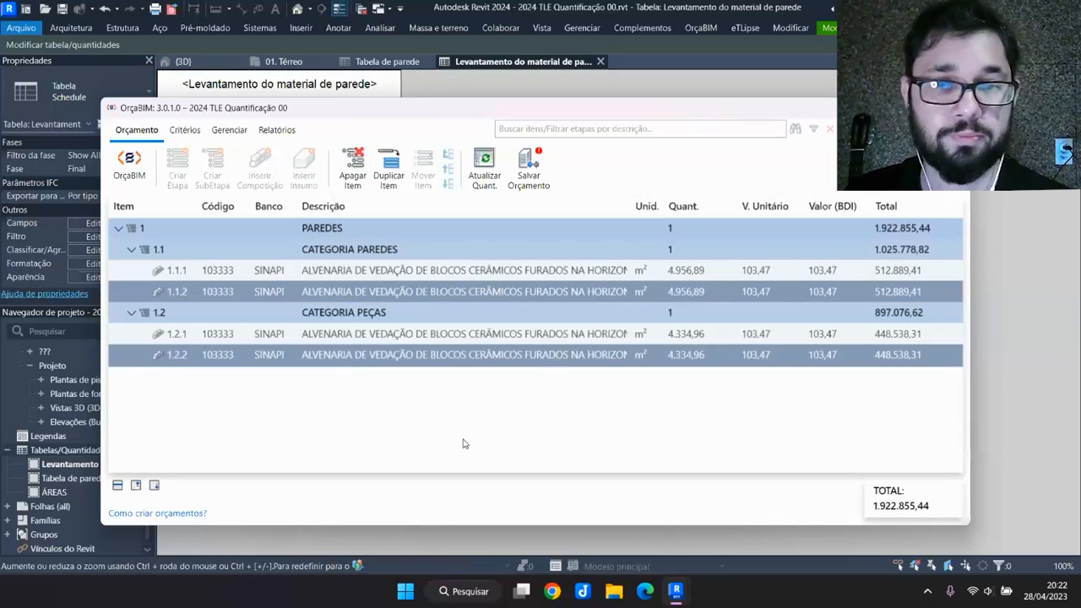
Replace the duplicated item 1.1.2 with SINAPI composition 87795, found by searching descriptions for EMBOÇO
{"action": "left_click", "coordinate": [373, 291]}
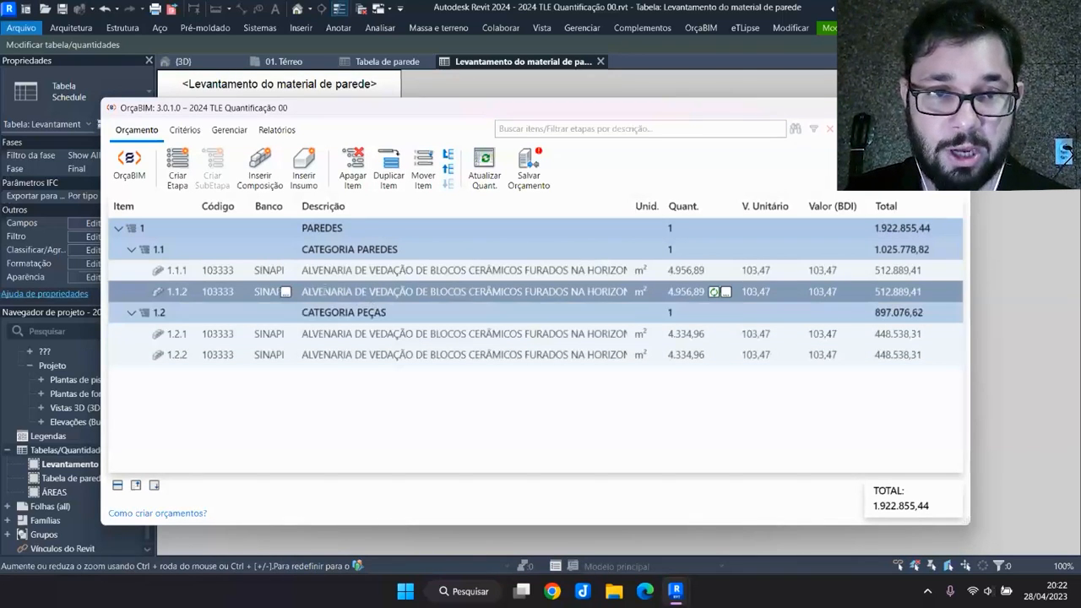
{"action": "double_click", "coordinate": [335, 291]}
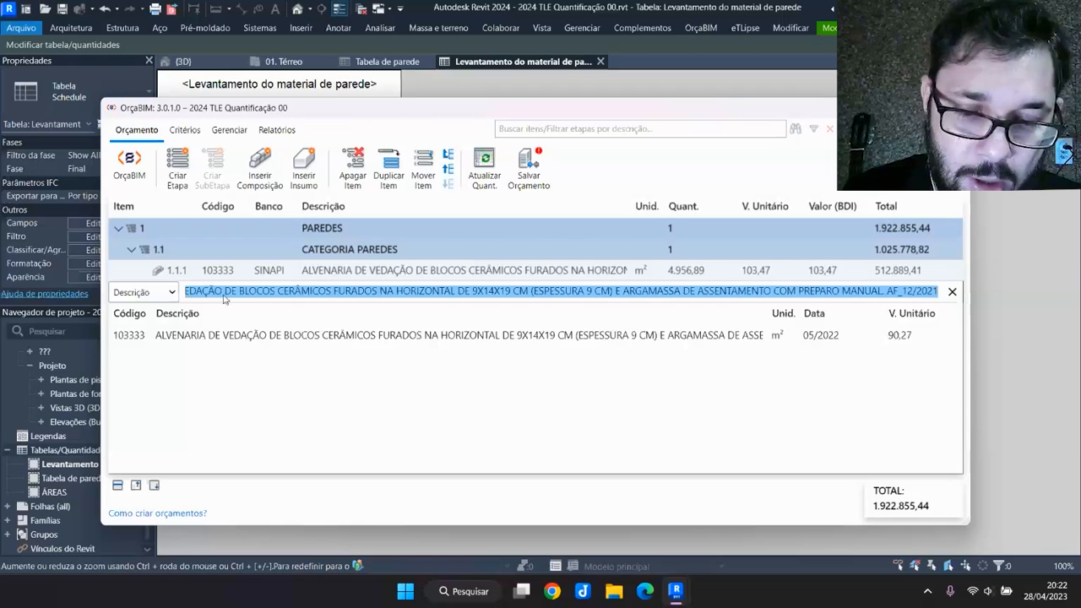
{"action": "type", "text": "EMBO\"CO"}
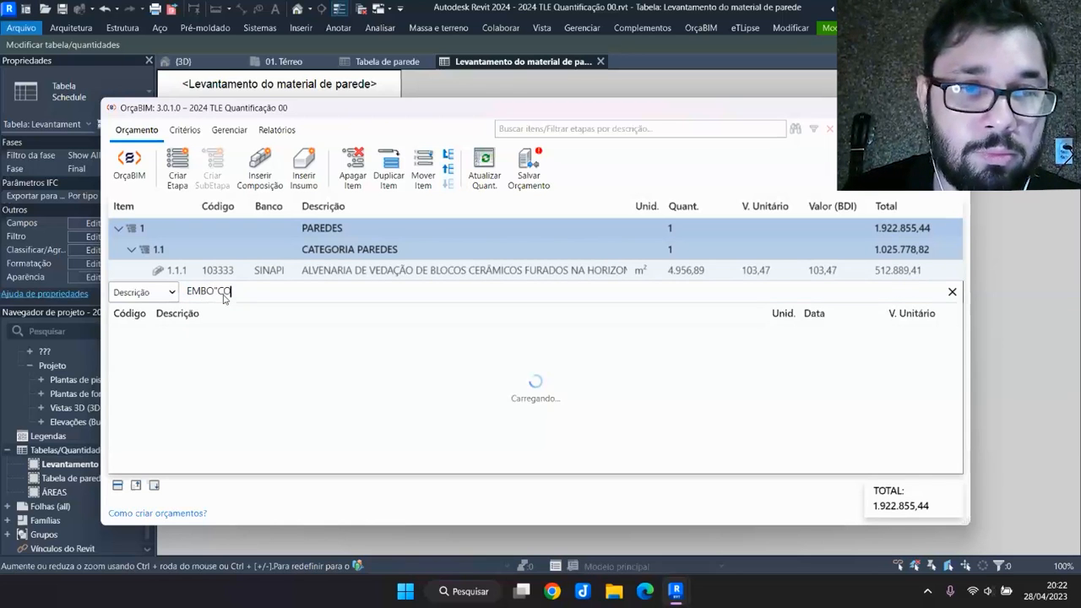
{"action": "key", "text": "BackSpace"}
{"action": "key", "text": "BackSpace"}
{"action": "key", "text": "BackSpace"}
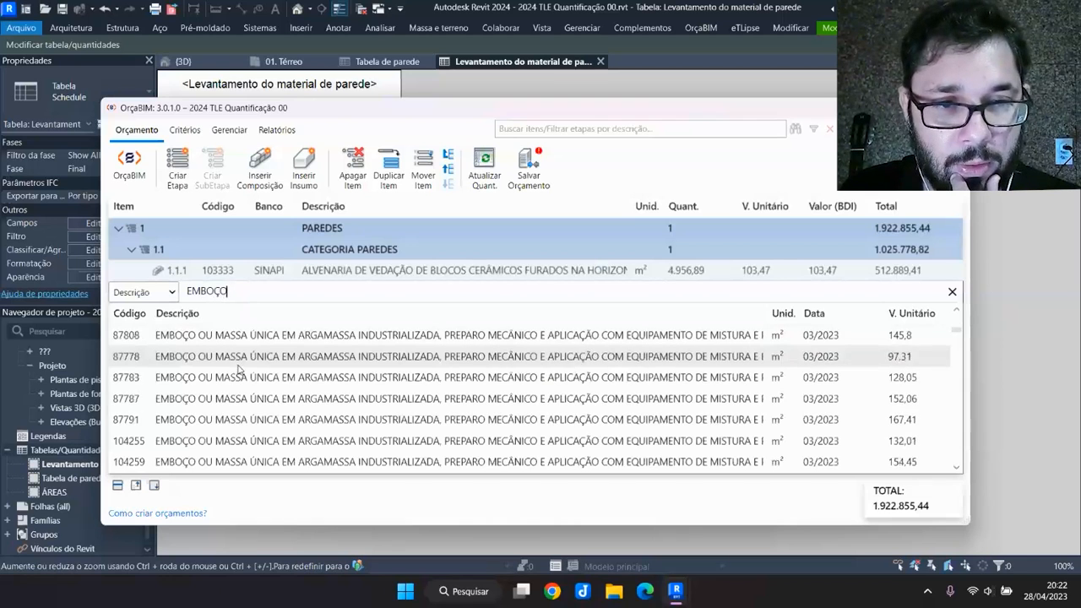
{"action": "scroll", "coordinate": [295, 369], "scroll_direction": "down", "scroll_amount": 5}
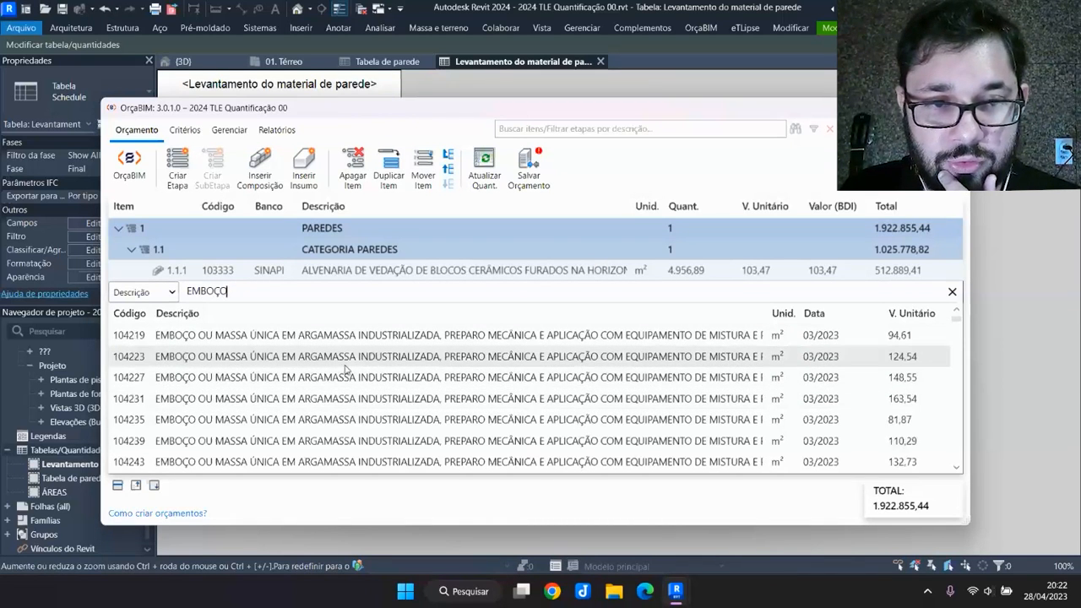
{"action": "scroll", "coordinate": [346, 376], "scroll_direction": "down", "scroll_amount": 2}
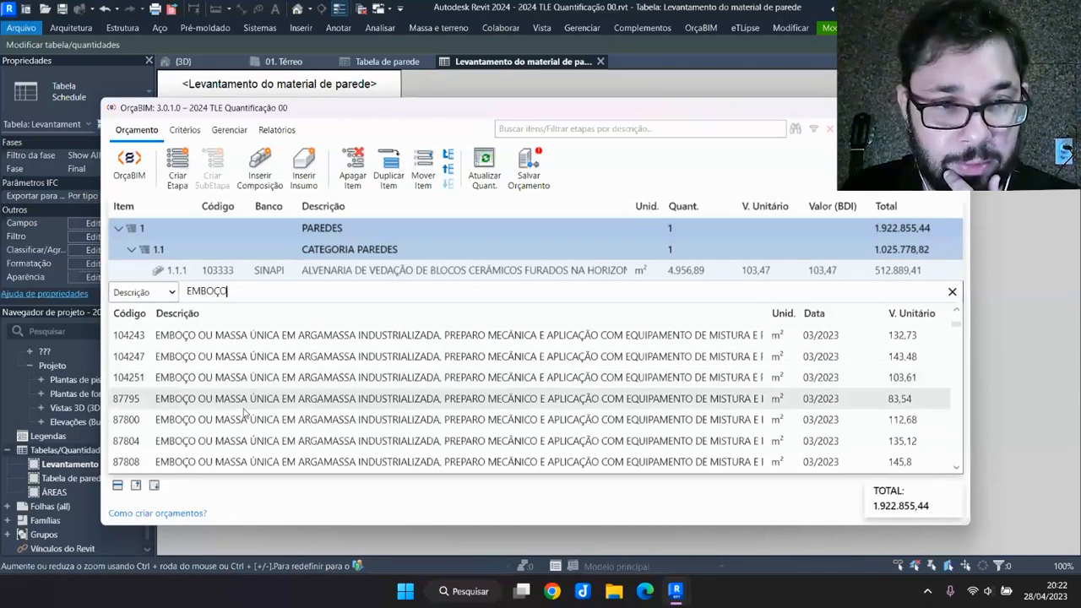
{"action": "left_click", "coordinate": [226, 400]}
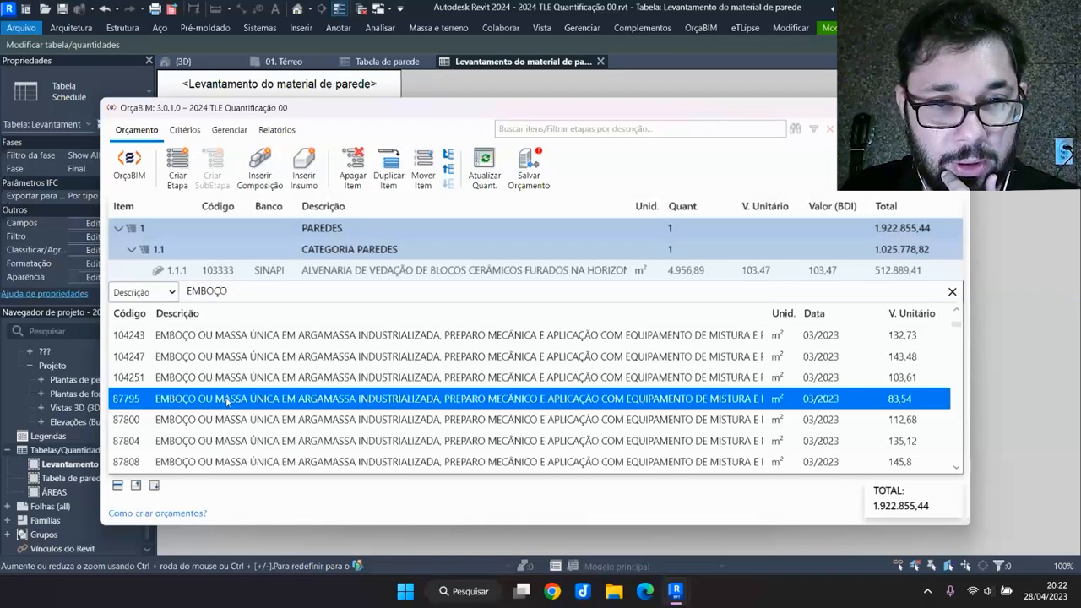
{"action": "double_click", "coordinate": [227, 400]}
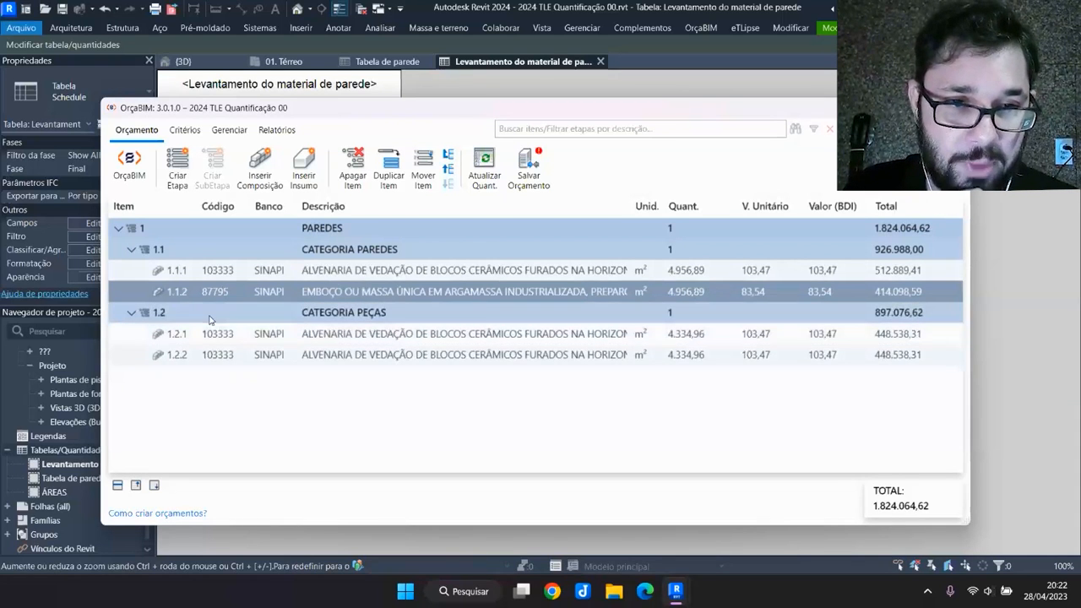
Replace the duplicated item 1.2.2 under CATEGORIA PEÇAS with the SINAPI composition of code 87795
{"action": "left_click", "coordinate": [226, 355]}
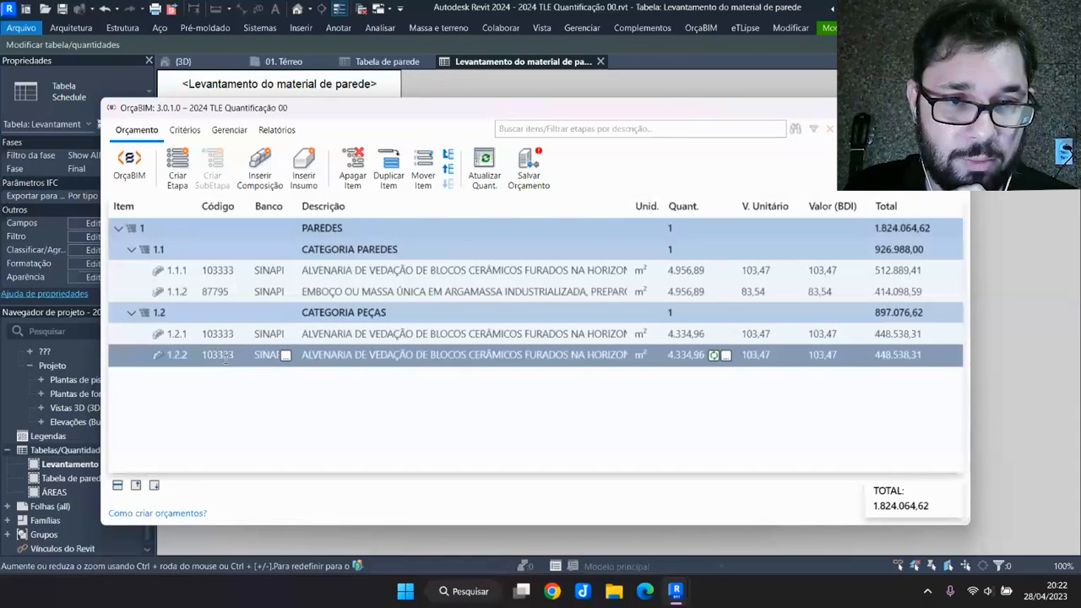
{"action": "left_click", "coordinate": [348, 354]}
{"action": "left_click", "coordinate": [171, 356]}
{"action": "left_click", "coordinate": [126, 372]}
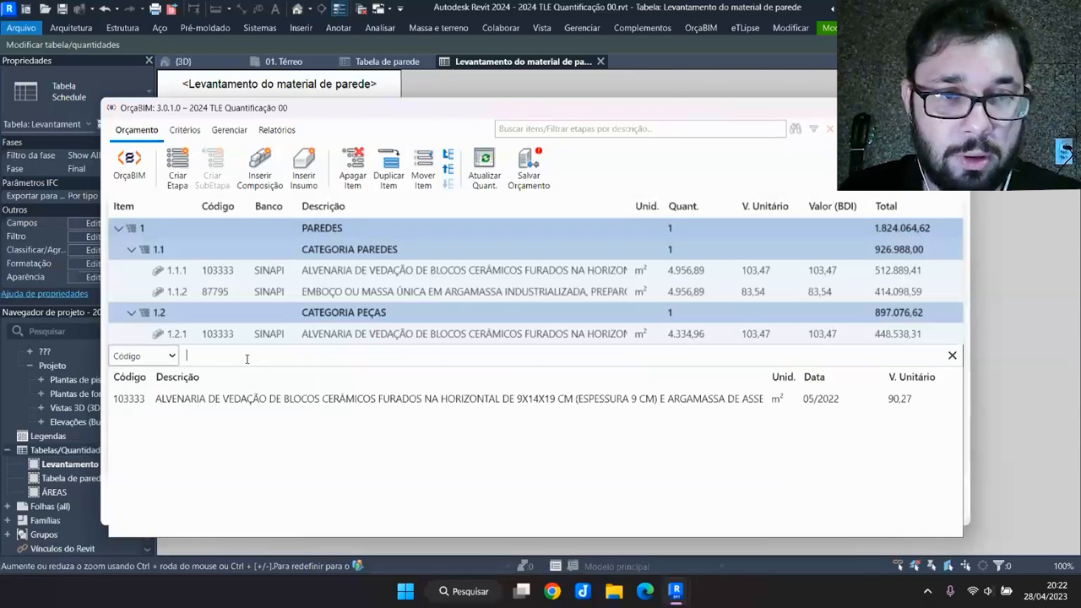
{"action": "type", "text": "87"}
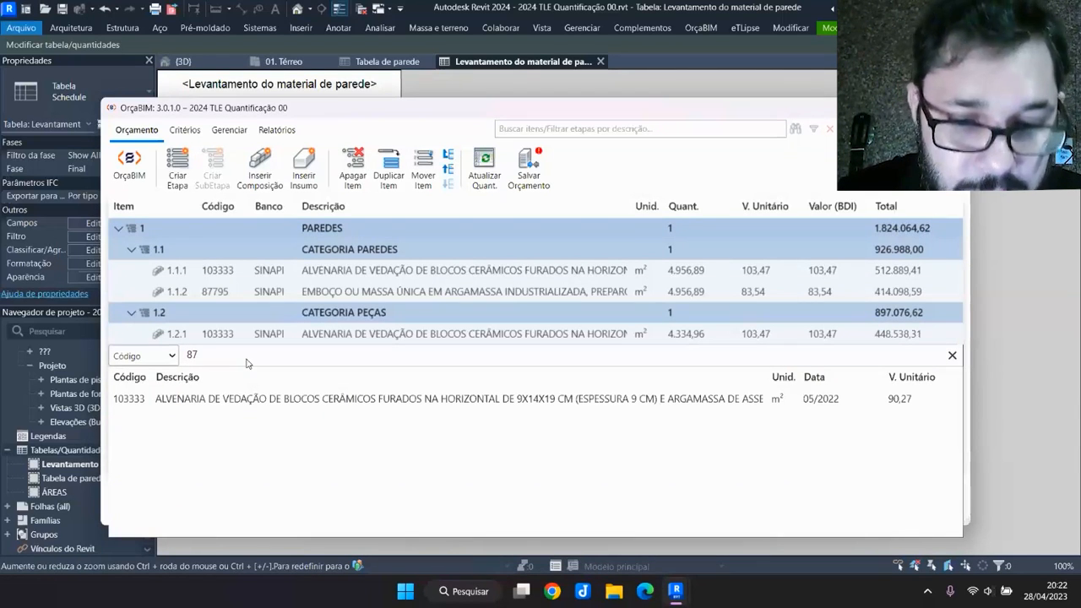
{"action": "type", "text": "795"}
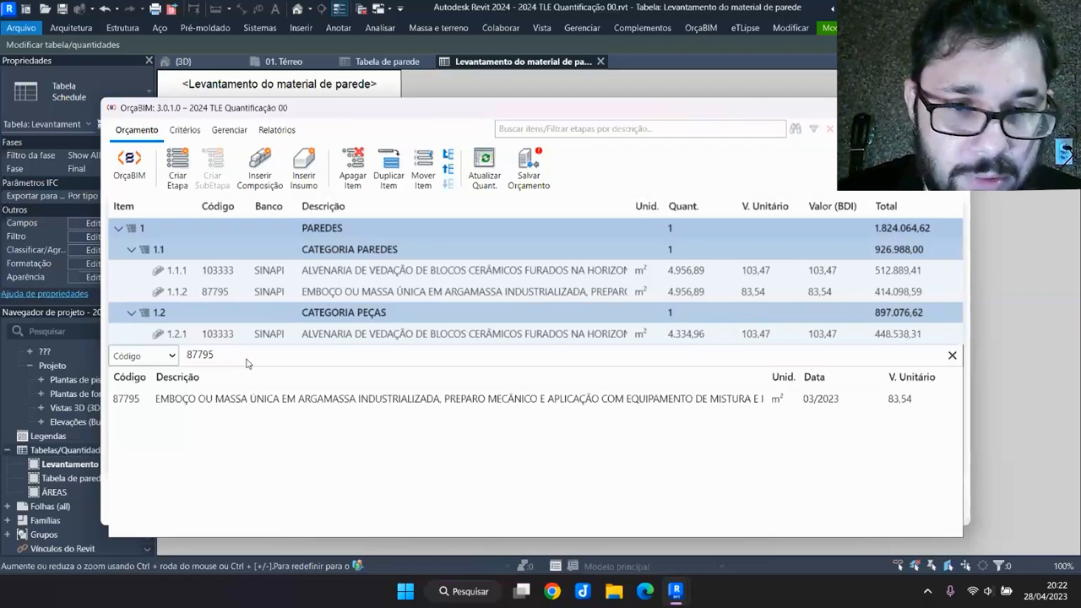
{"action": "left_click", "coordinate": [223, 404]}
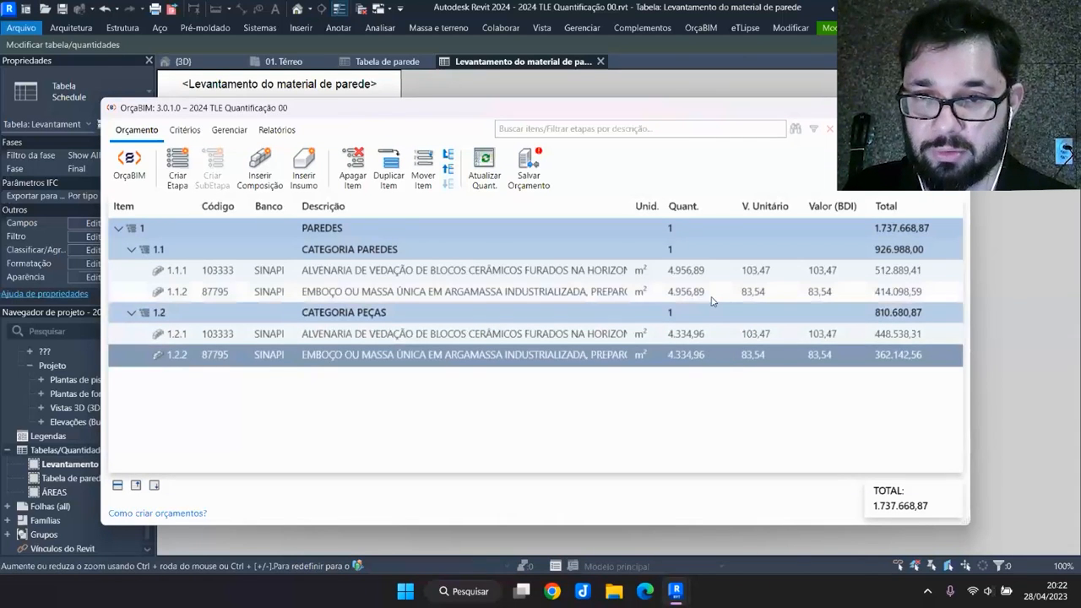
Change the material of item 1.1.2's Paredes subcriterion to PAR-Argamassa-EXT and save the criterion
{"action": "left_click", "coordinate": [647, 292]}
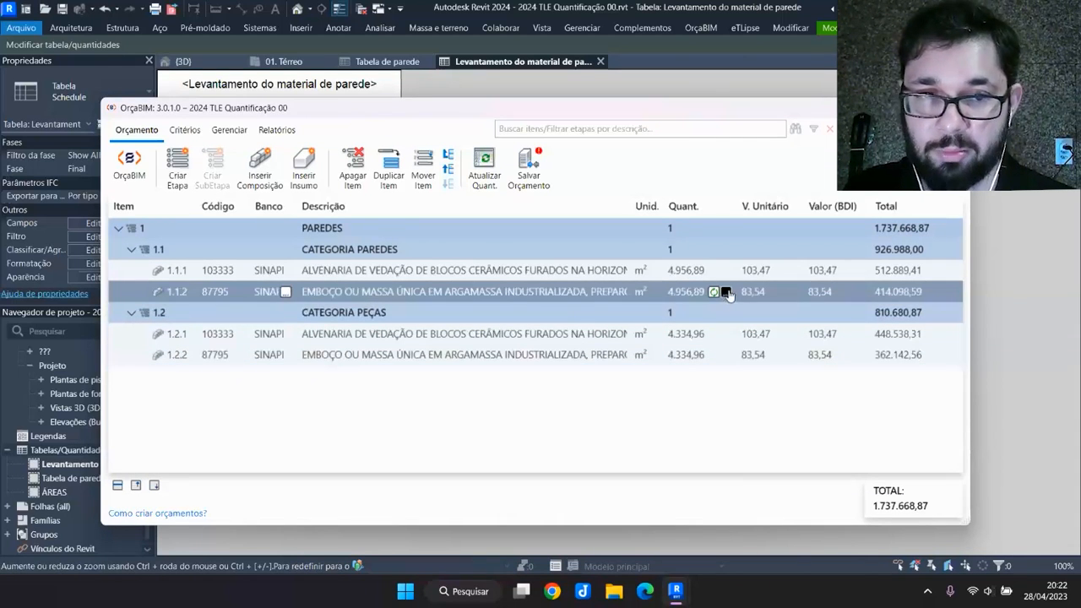
{"action": "left_click", "coordinate": [726, 292]}
{"action": "left_click", "coordinate": [201, 208]}
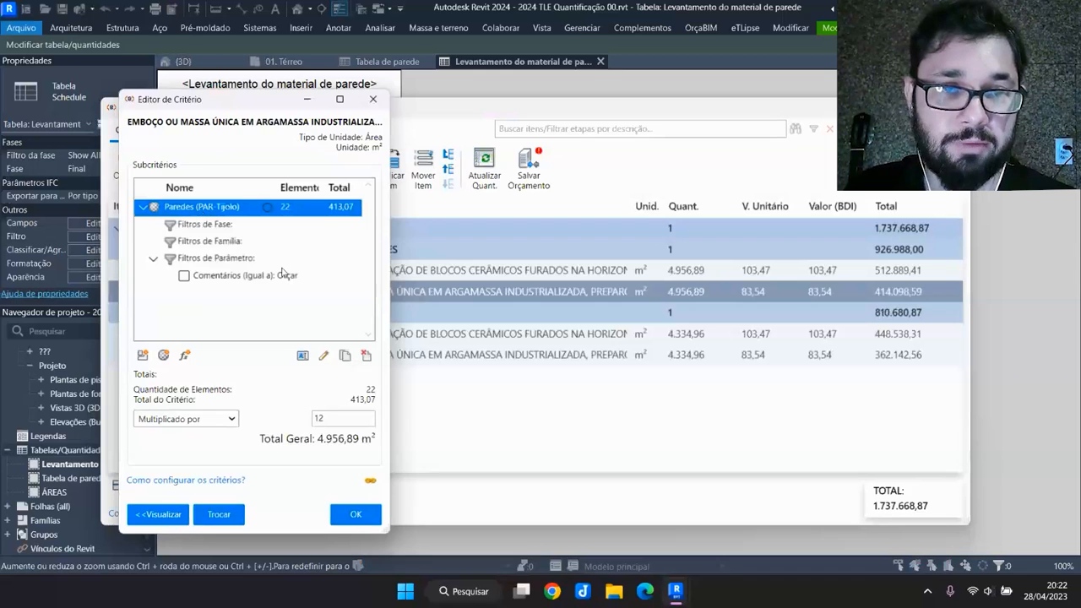
{"action": "left_click", "coordinate": [323, 355]}
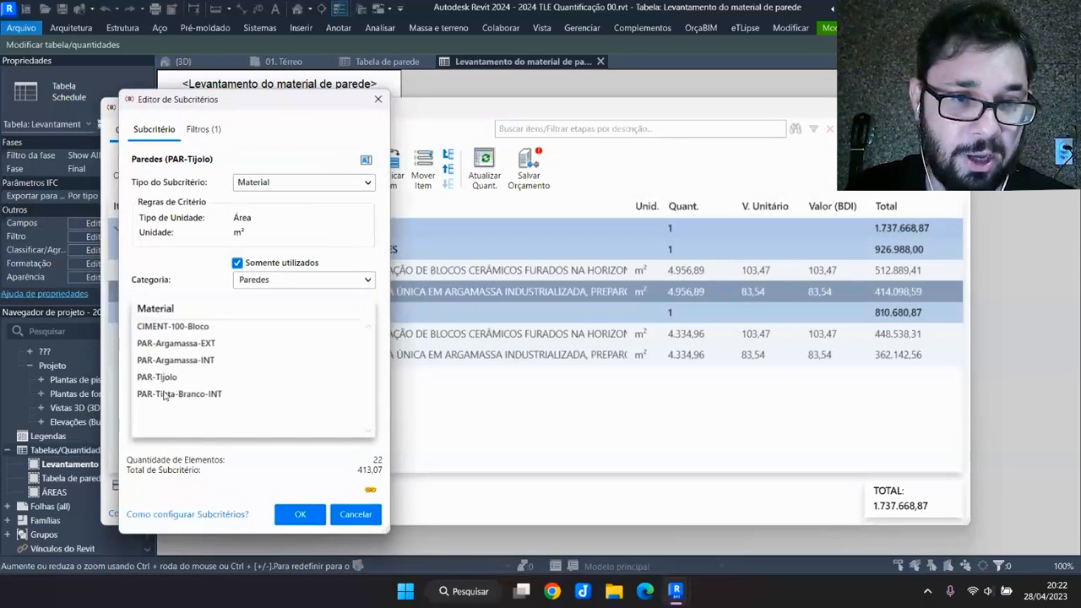
{"action": "left_click", "coordinate": [177, 344]}
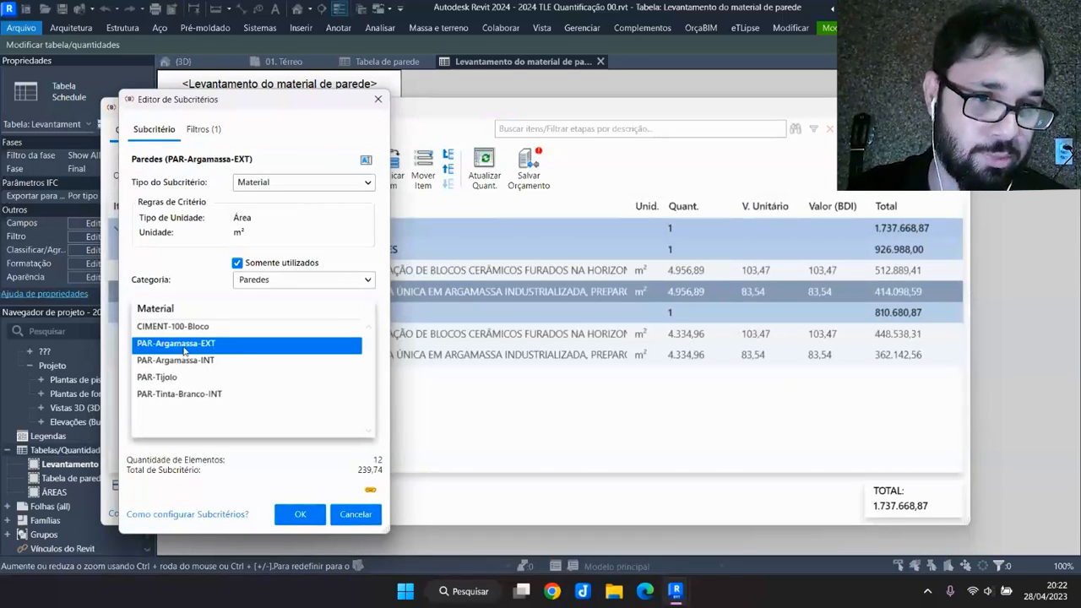
{"action": "left_click", "coordinate": [300, 514]}
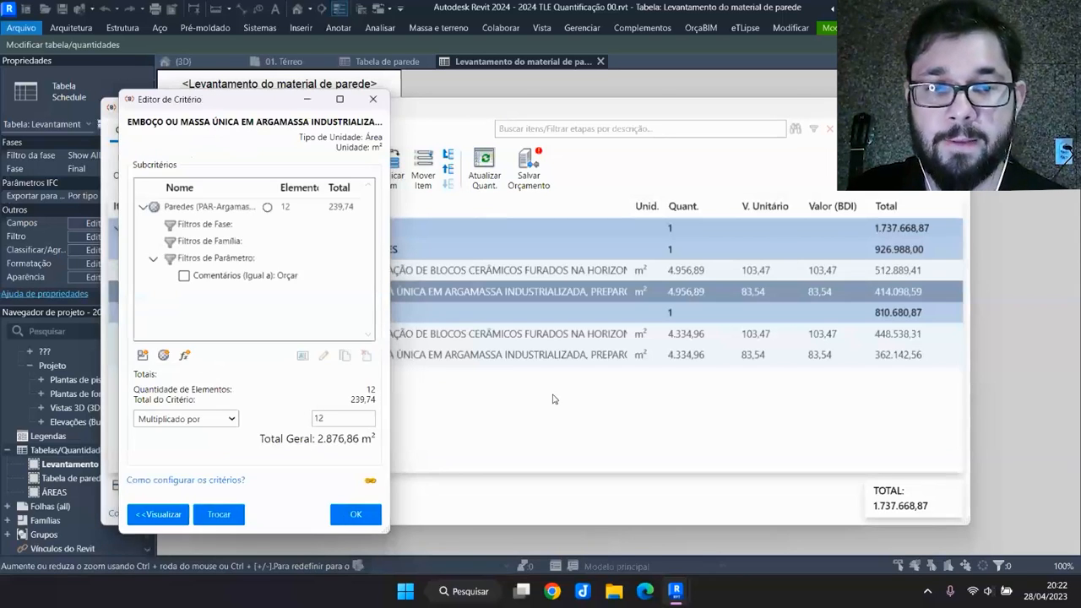
{"action": "left_click", "coordinate": [355, 513]}
Change the material of item 1.2.2's Peças subcriterion to PAR-Argamassa-EXT and save the criterion
{"action": "left_click", "coordinate": [627, 359]}
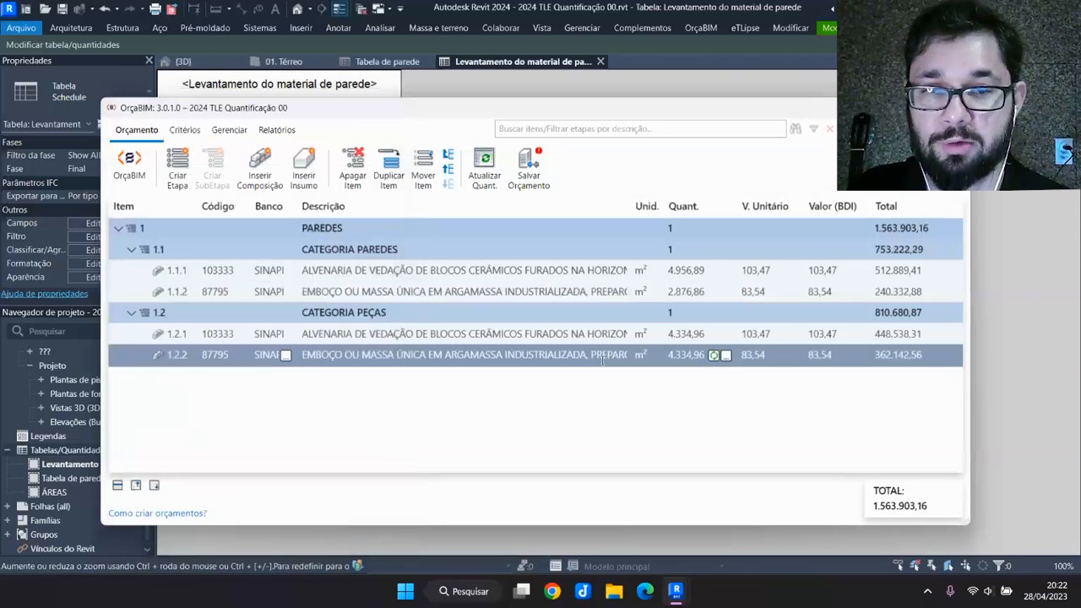
{"action": "left_click", "coordinate": [725, 356]}
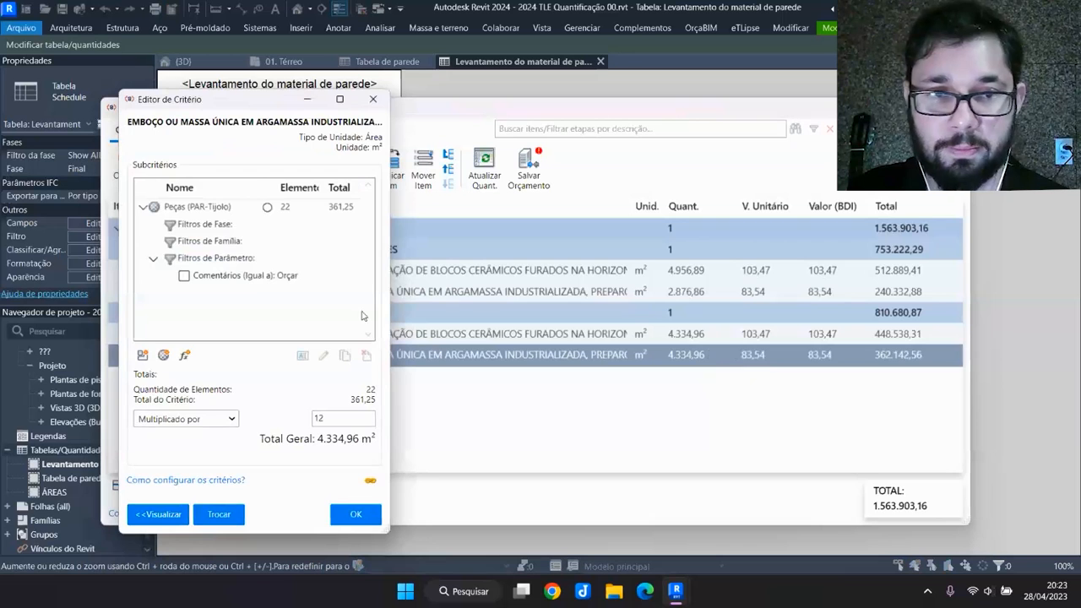
{"action": "left_click", "coordinate": [205, 210]}
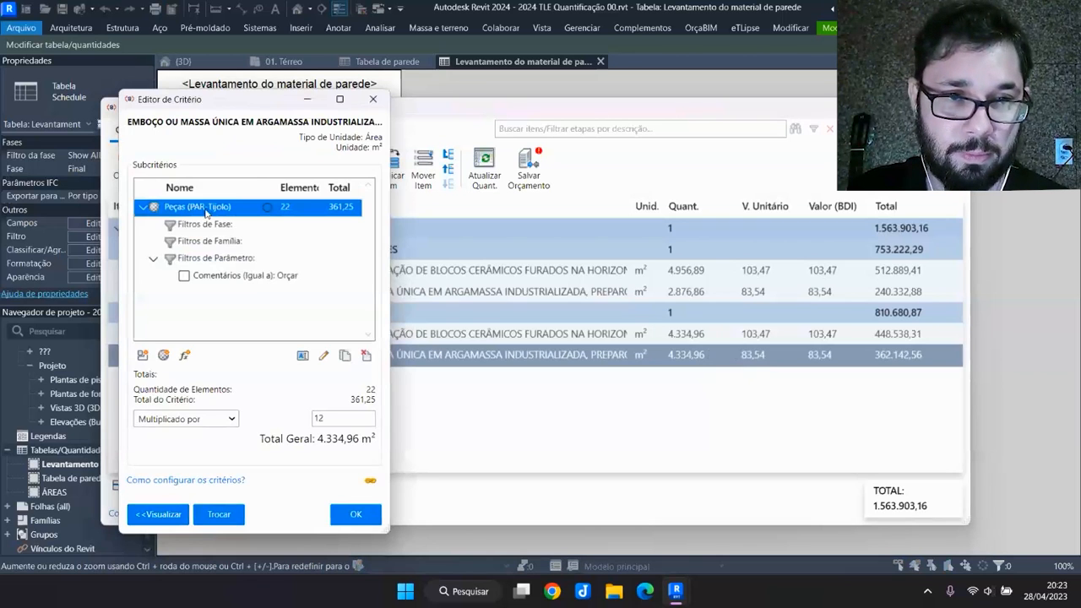
{"action": "left_click", "coordinate": [324, 354]}
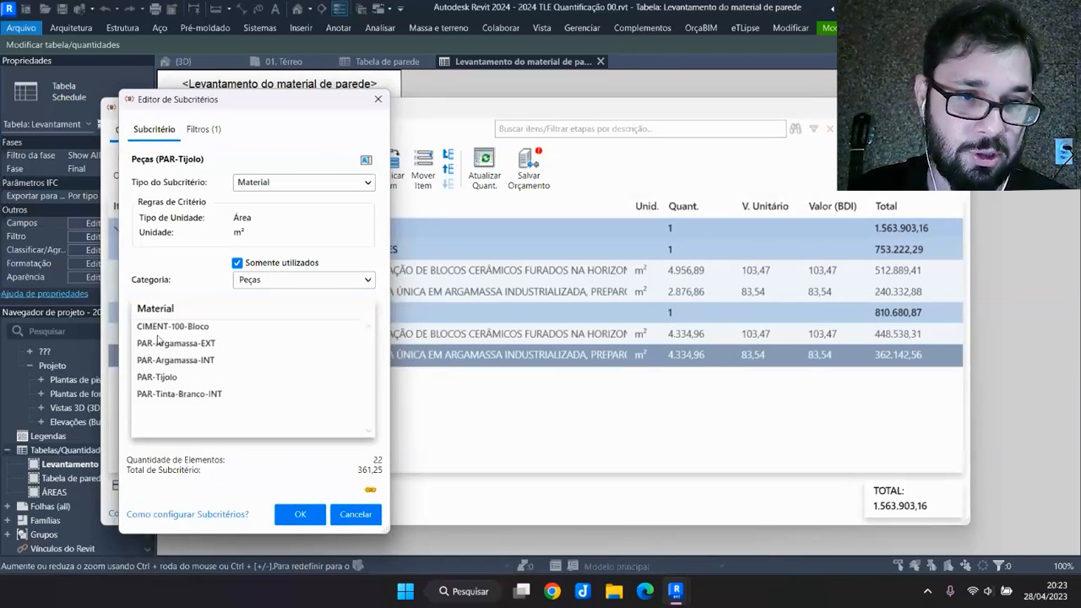
{"action": "left_click", "coordinate": [187, 344]}
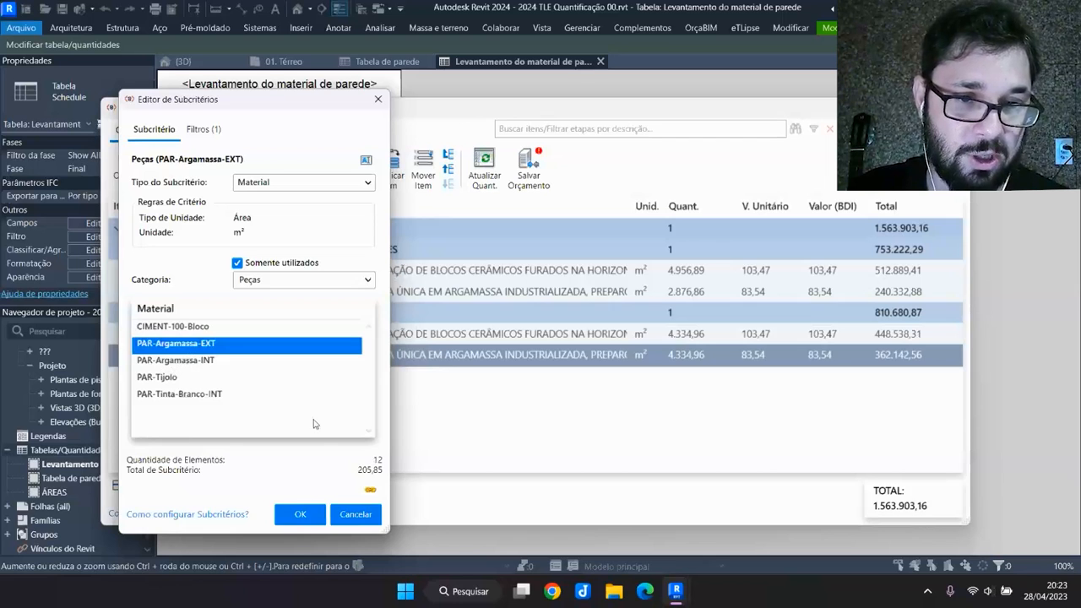
{"action": "left_click", "coordinate": [299, 514]}
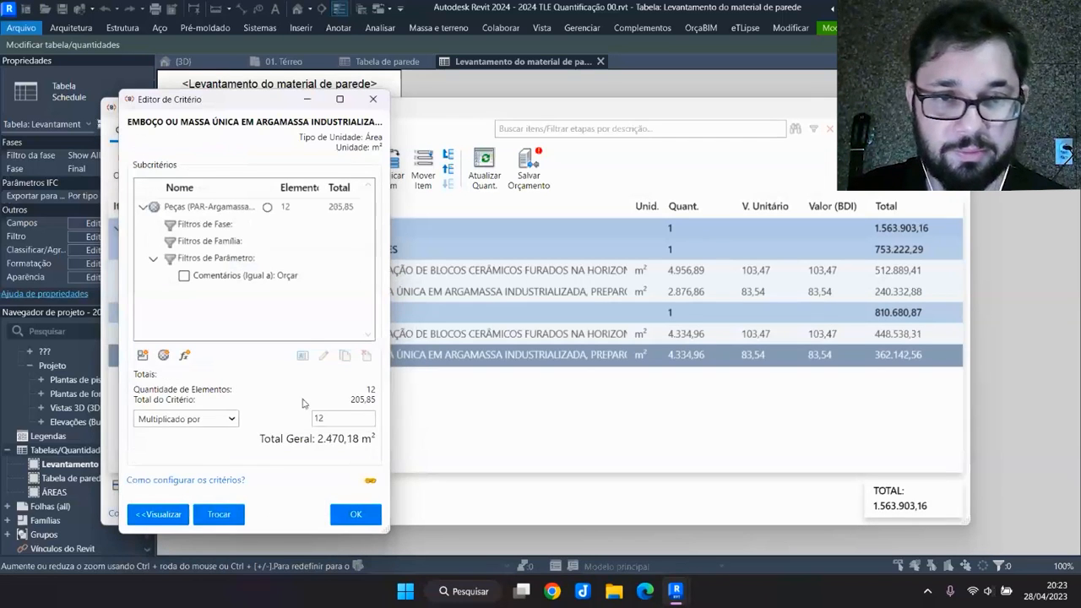
{"action": "left_click", "coordinate": [356, 514]}
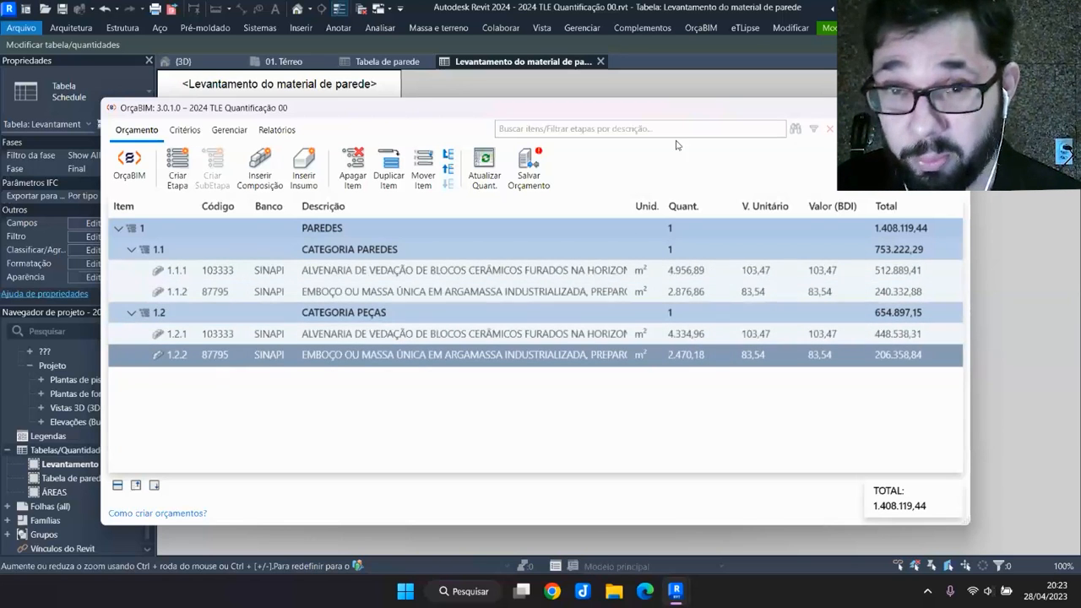
Bring up the 3D view and close the OrçaBIM budget without sending its changes to the cloud
{"action": "left_click_drag", "start_coordinate": [688, 118], "coordinate": [711, 371]}
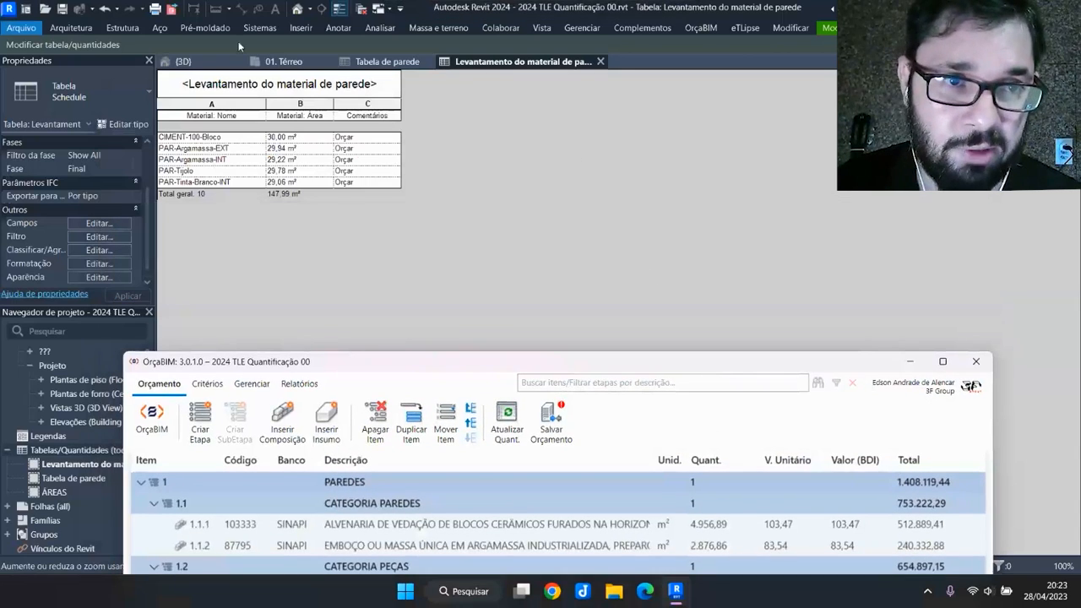
{"action": "left_click", "coordinate": [180, 61]}
{"action": "scroll", "coordinate": [827, 334], "scroll_direction": "up", "scroll_amount": 2}
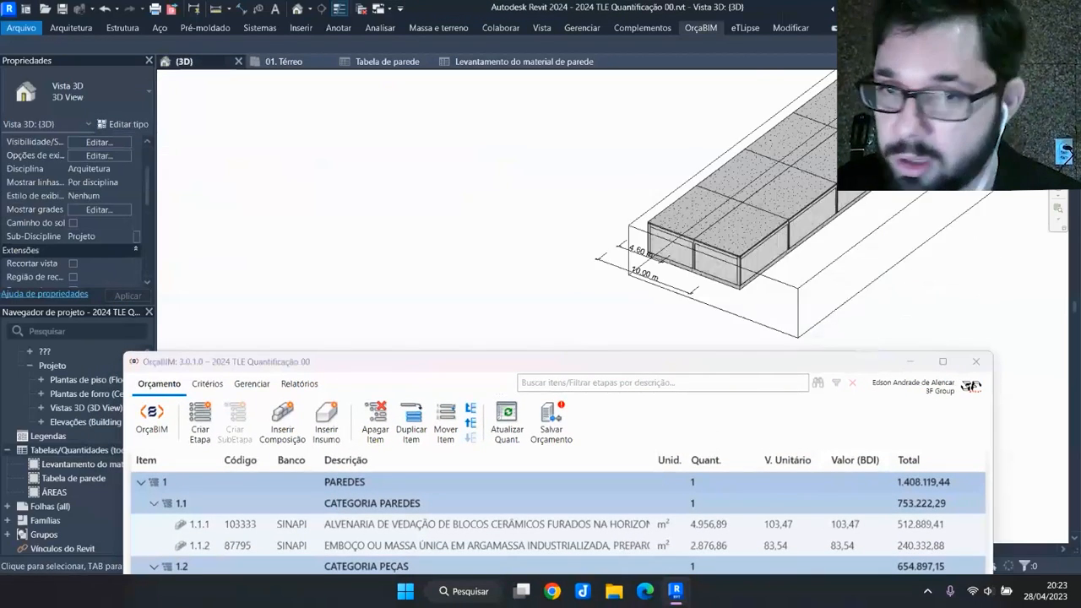
{"action": "scroll", "coordinate": [870, 210], "scroll_direction": "up", "scroll_amount": 2}
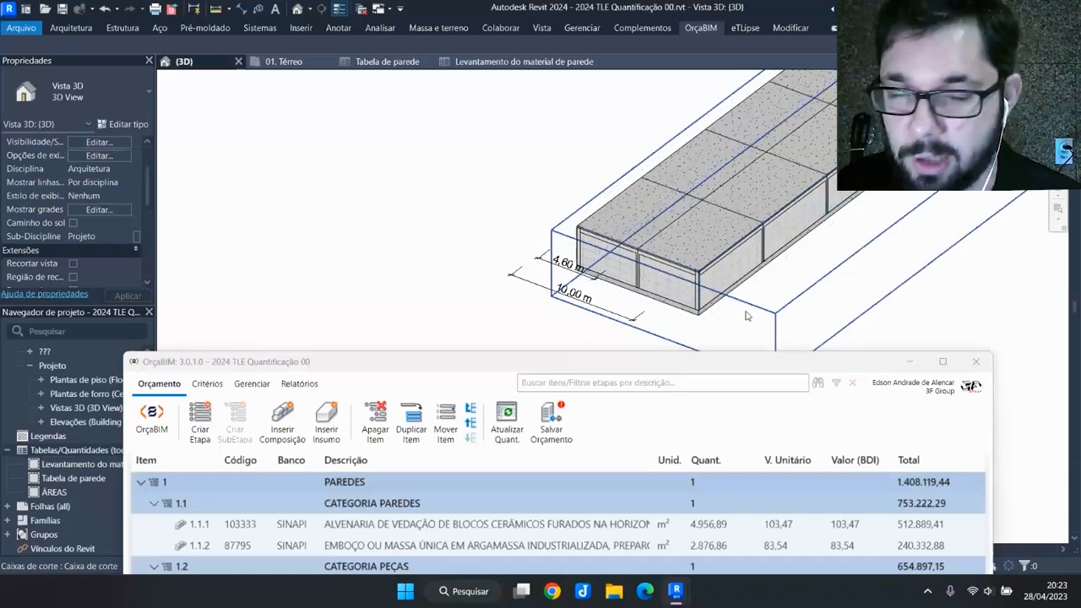
{"action": "left_click_drag", "start_coordinate": [456, 361], "coordinate": [432, 103]}
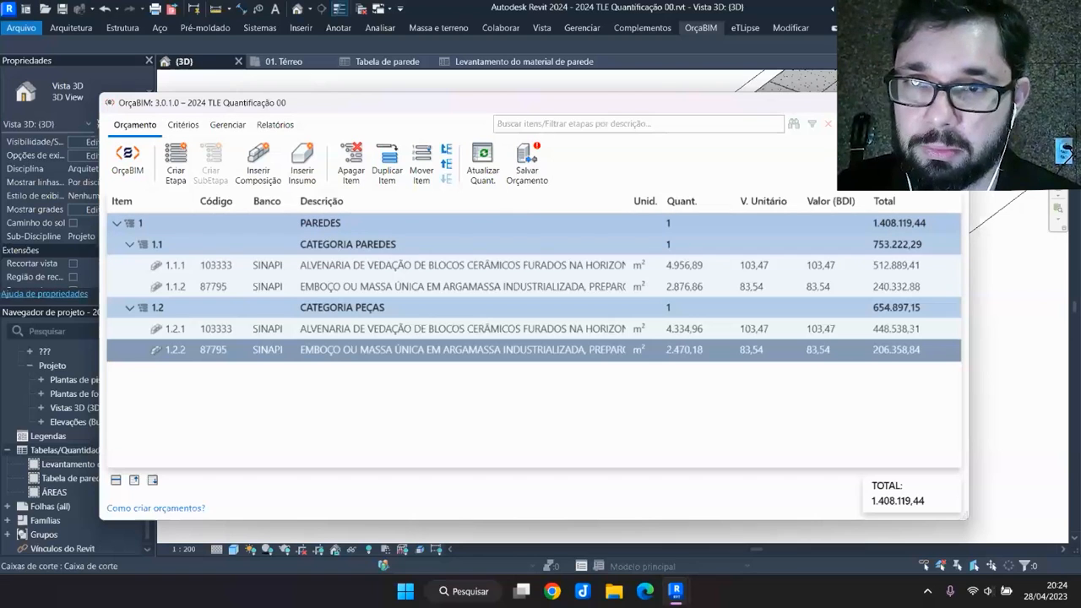
{"action": "left_click", "coordinate": [955, 102]}
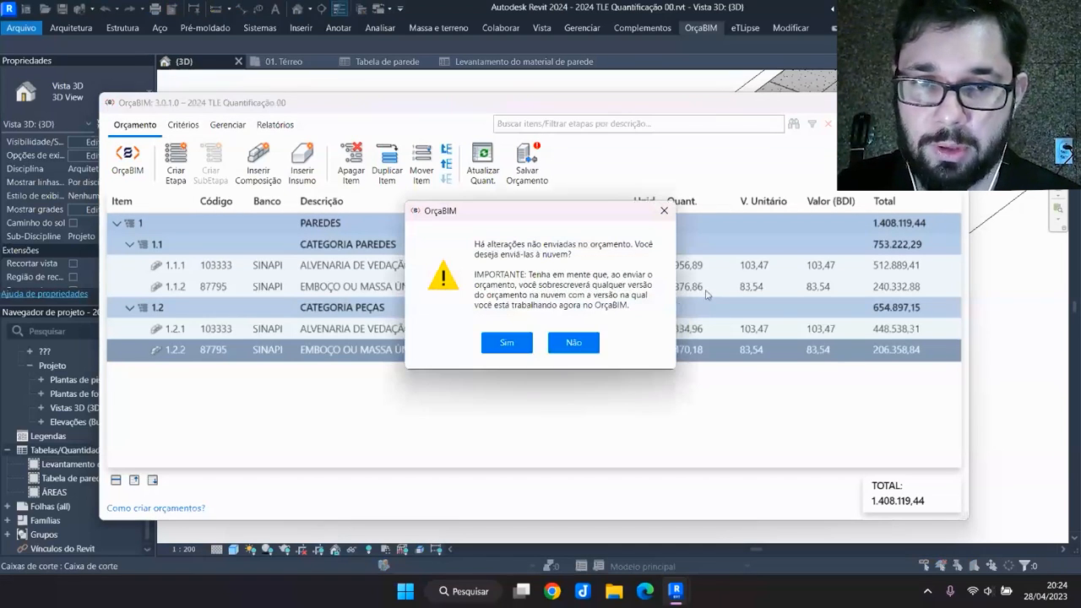
{"action": "left_click", "coordinate": [555, 352]}
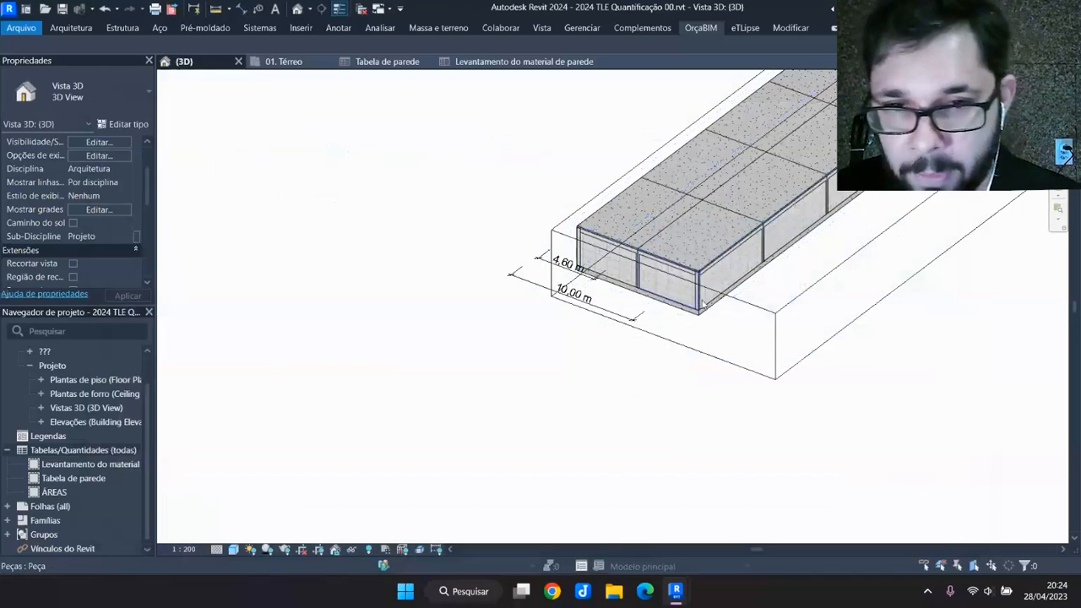
Examine the first exterior wall part on the long facade and the Revit and eTLipse tools offered for it
{"action": "scroll", "coordinate": [570, 411], "scroll_direction": "down", "scroll_amount": 2}
{"action": "scroll", "coordinate": [570, 411], "scroll_direction": "up", "scroll_amount": 2}
{"action": "scroll", "coordinate": [569, 411], "scroll_direction": "up", "scroll_amount": 8}
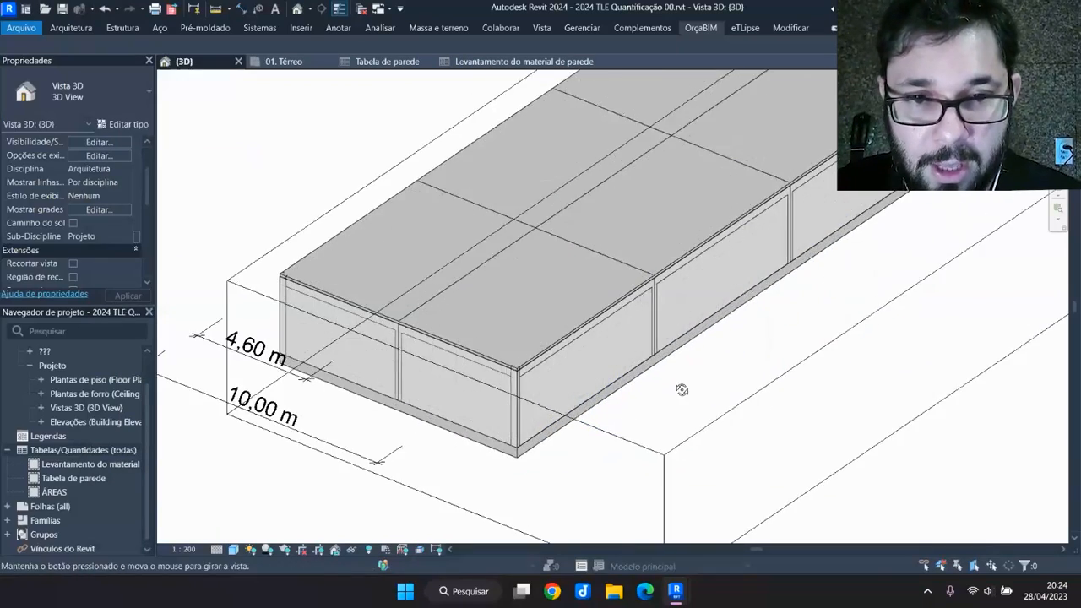
{"action": "scroll", "coordinate": [550, 381], "scroll_direction": "up", "scroll_amount": 1}
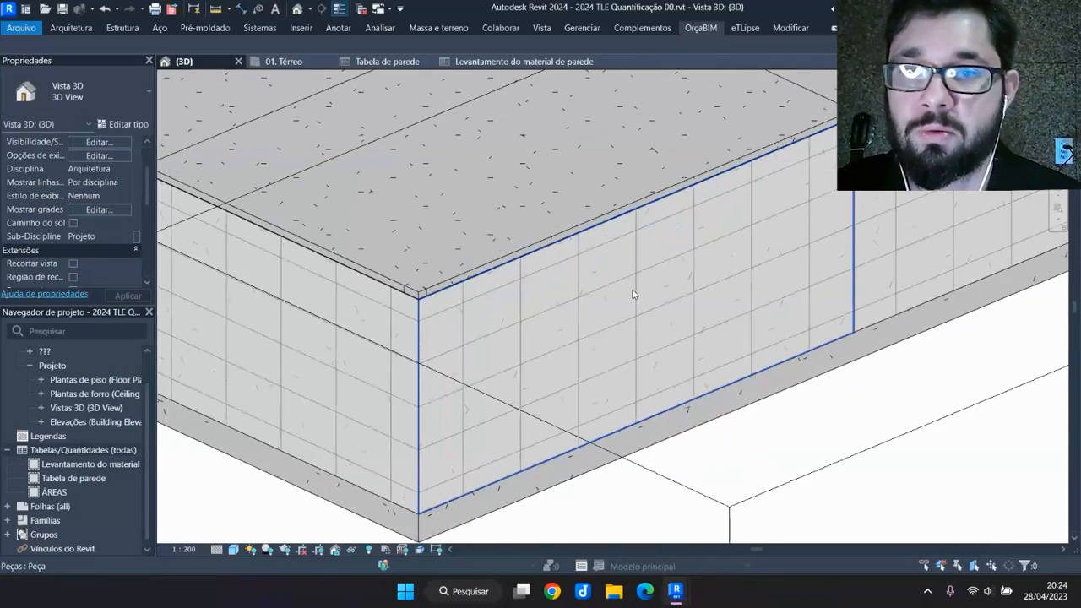
{"action": "scroll", "coordinate": [641, 304], "scroll_direction": "down", "scroll_amount": 3}
{"action": "left_click", "coordinate": [651, 334]}
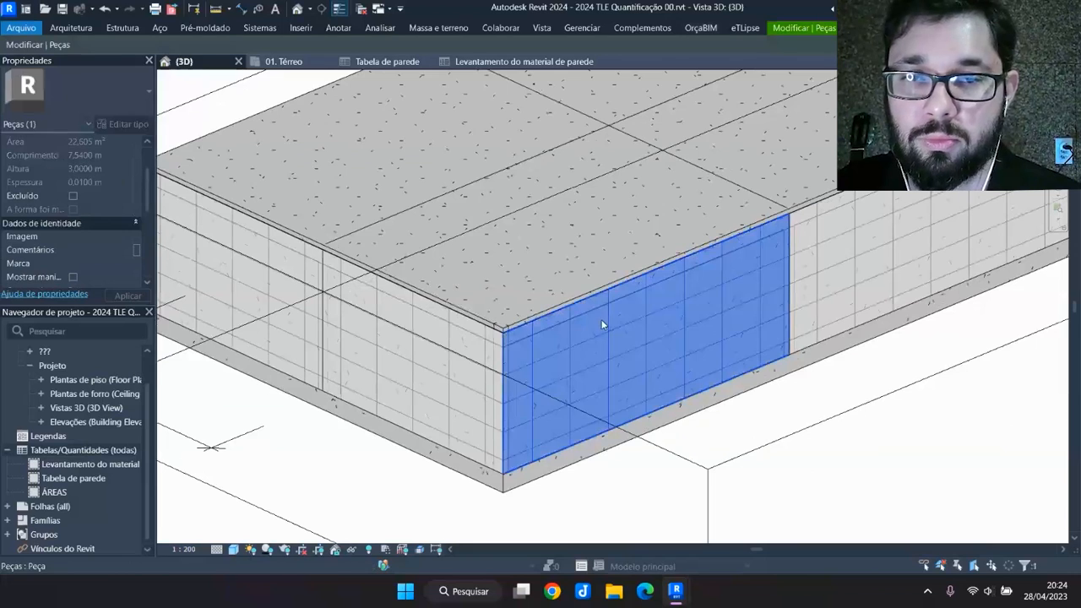
{"action": "left_click", "coordinate": [802, 28]}
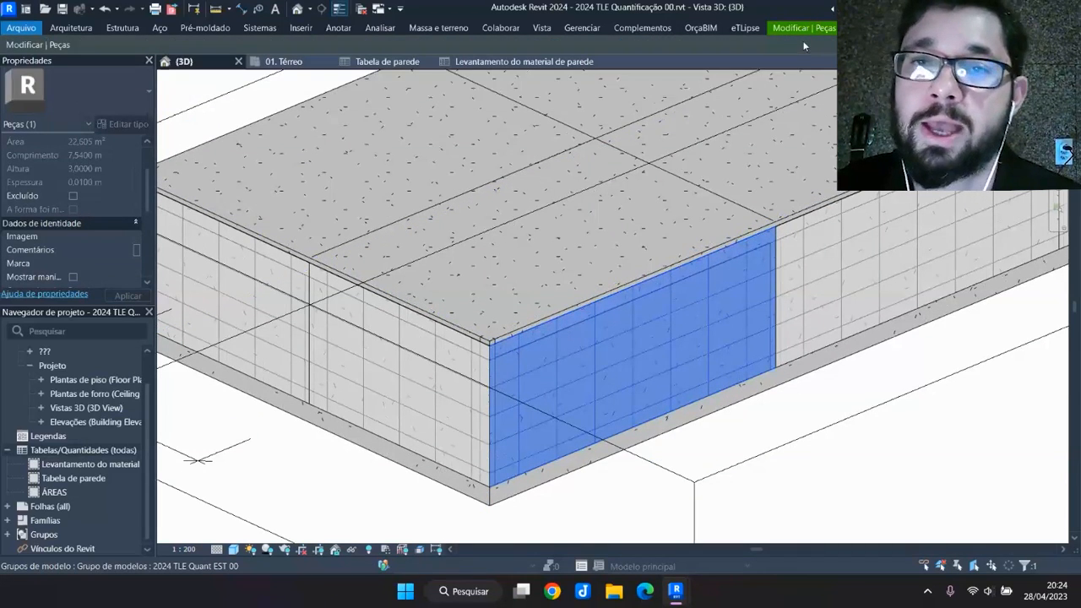
{"action": "left_click", "coordinate": [816, 29]}
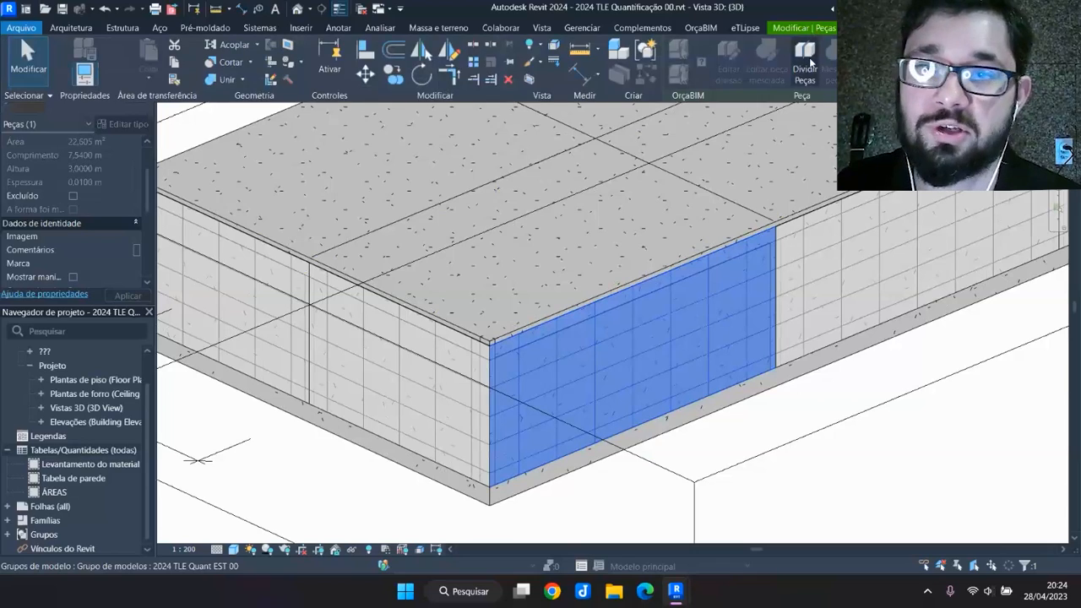
{"action": "scroll", "coordinate": [787, 285], "scroll_direction": "down", "scroll_amount": 2}
{"action": "left_click", "coordinate": [888, 432]}
{"action": "scroll", "coordinate": [826, 319], "scroll_direction": "down", "scroll_amount": 3}
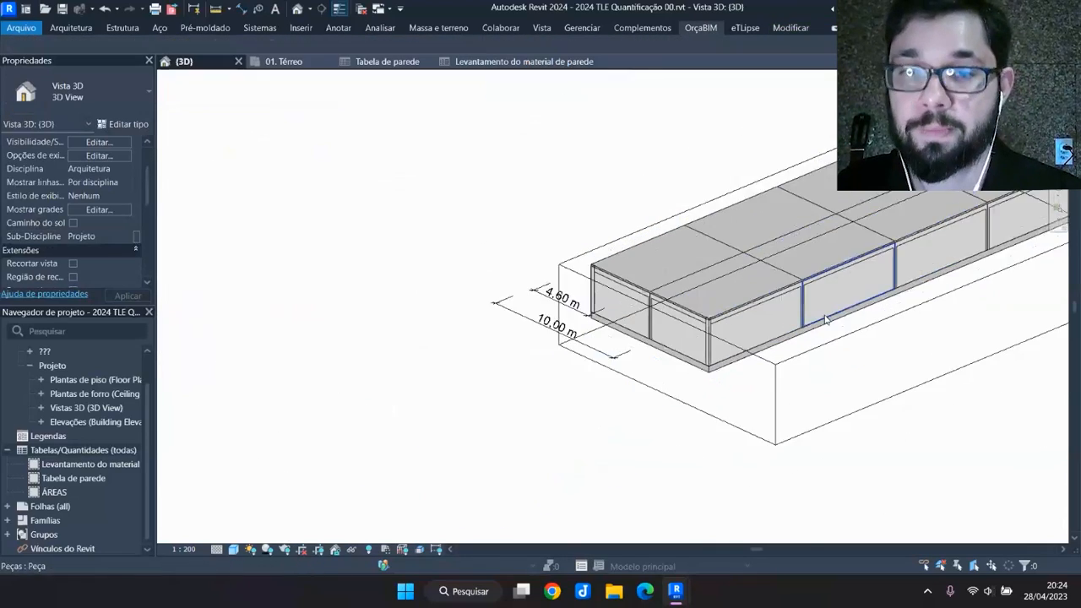
{"action": "scroll", "coordinate": [825, 319], "scroll_direction": "down", "scroll_amount": 2}
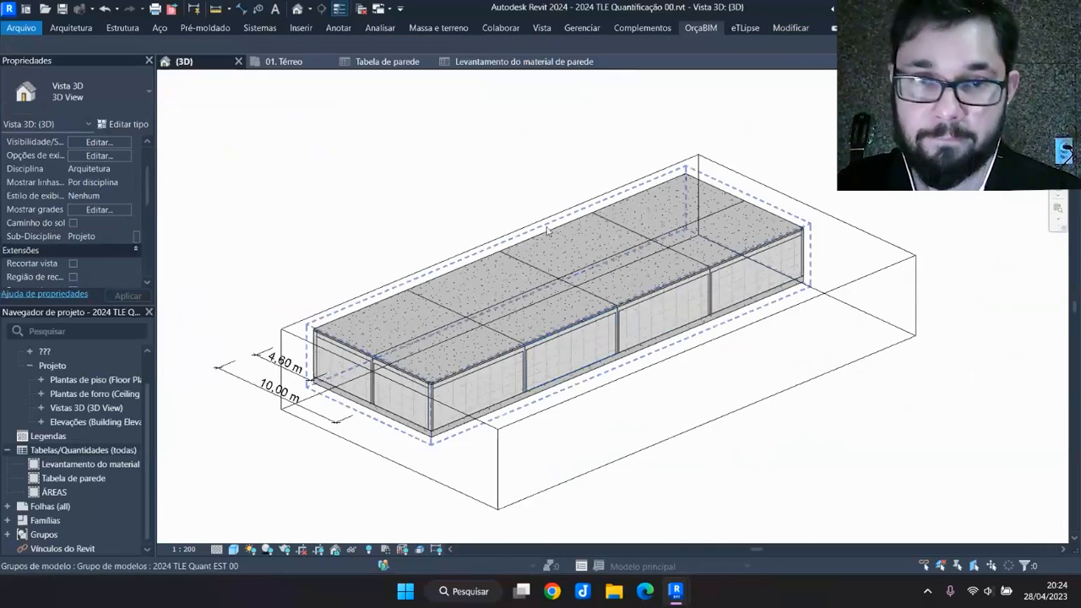
{"action": "left_click", "coordinate": [477, 387]}
{"action": "left_click", "coordinate": [742, 31]}
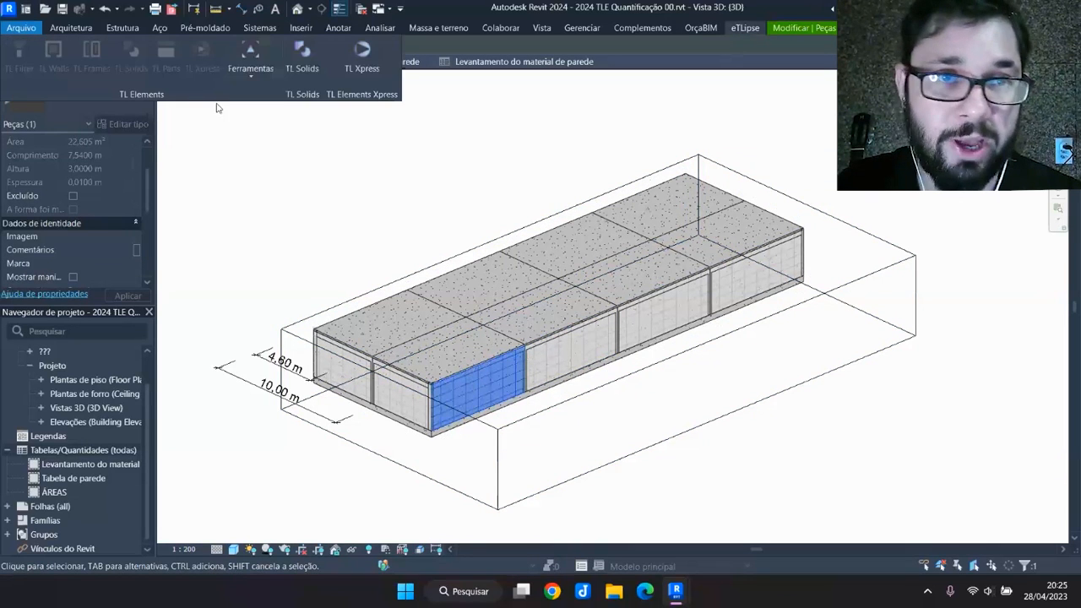
{"action": "left_click", "coordinate": [361, 261]}
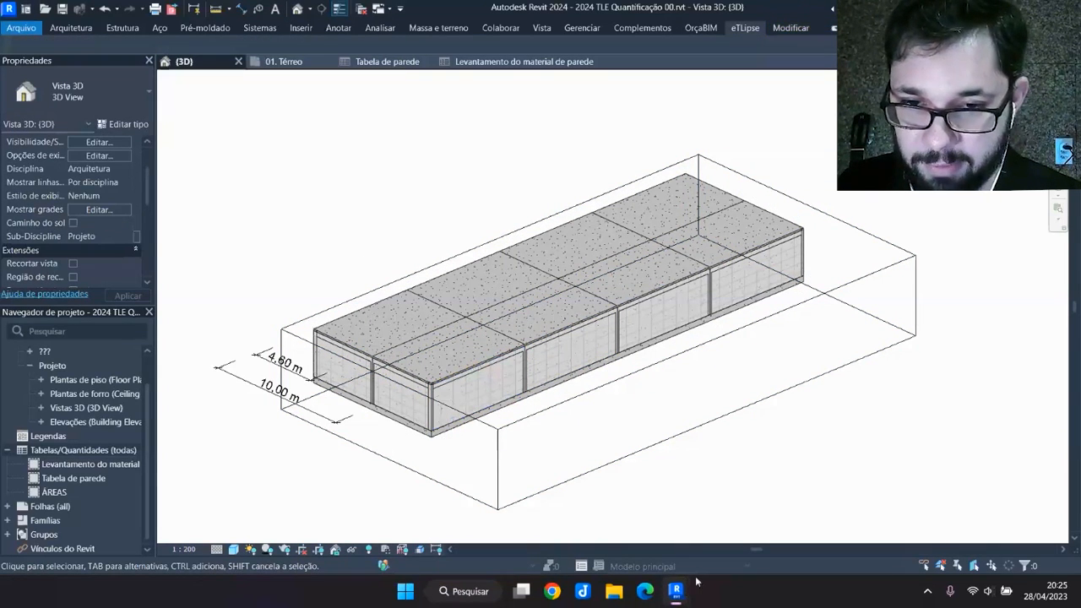
Replace the open eTLipse Walls window with a freshly started TL Parts tool
{"action": "mouse_move", "coordinate": [677, 591]}
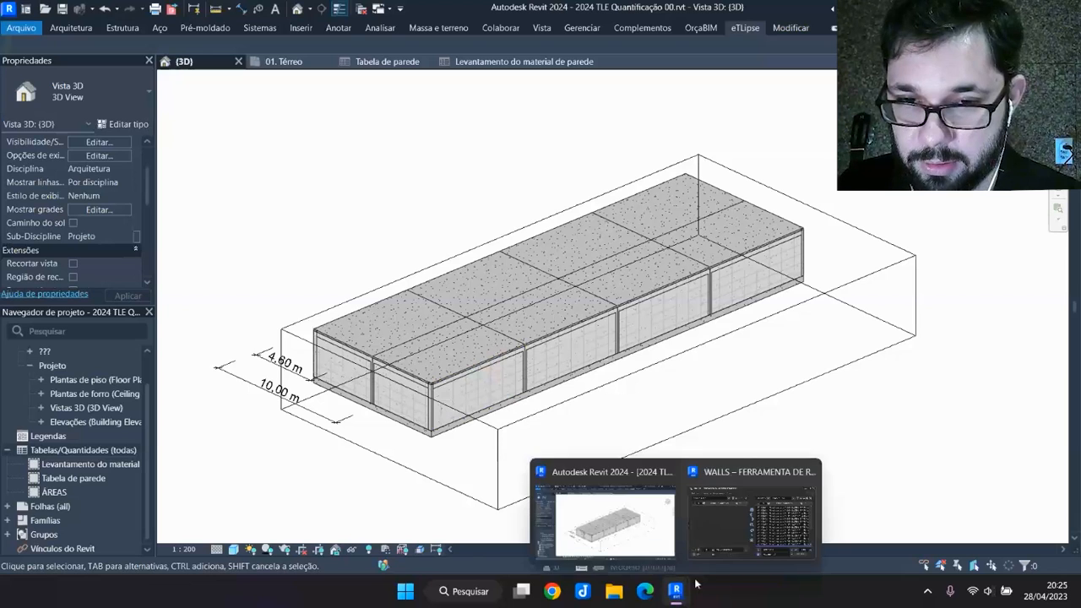
{"action": "left_click", "coordinate": [739, 531]}
{"action": "left_click", "coordinate": [158, 53]}
{"action": "mouse_move", "coordinate": [112, 54]}
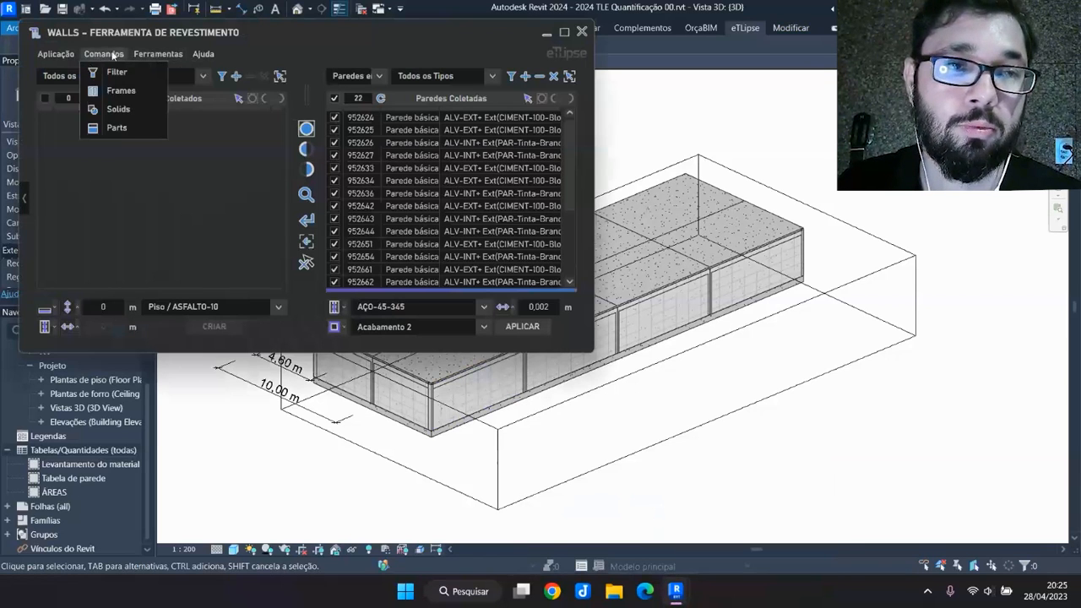
{"action": "left_click", "coordinate": [127, 127]}
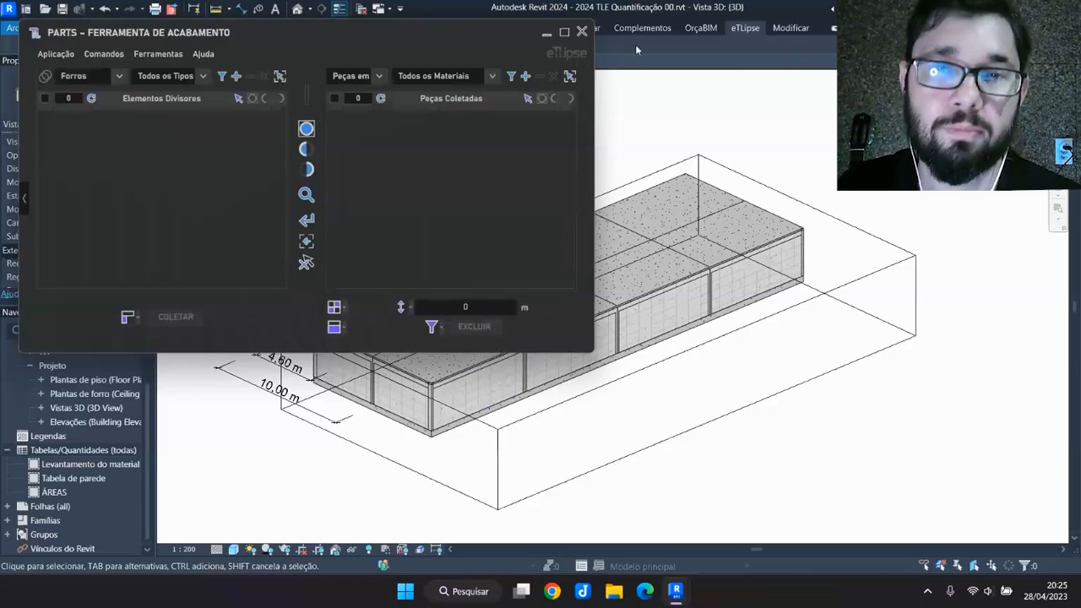
{"action": "left_click", "coordinate": [582, 33]}
{"action": "left_click", "coordinate": [740, 28]}
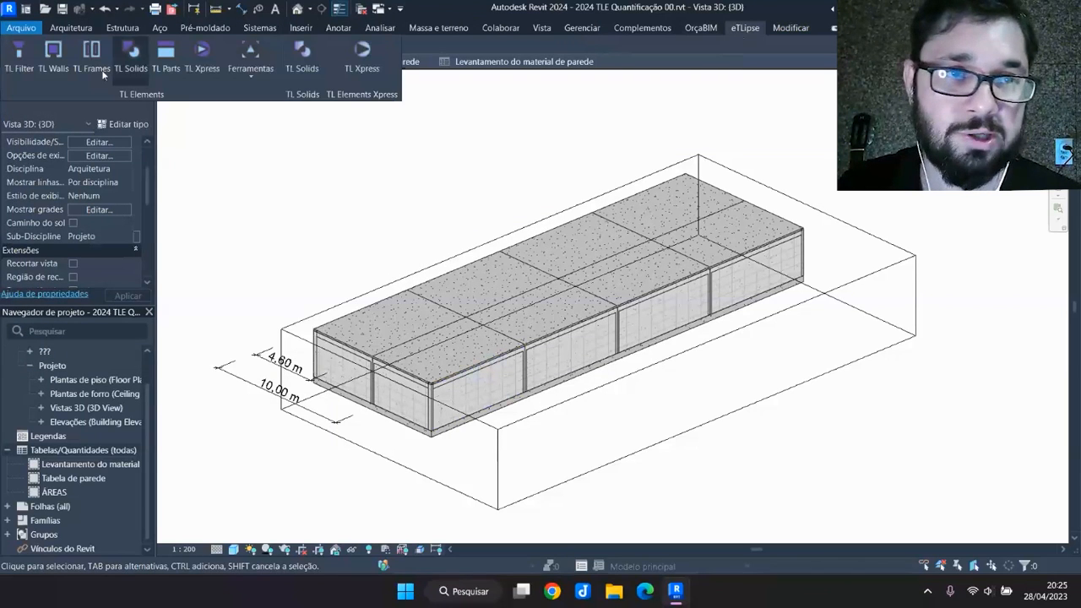
{"action": "left_click", "coordinate": [165, 66]}
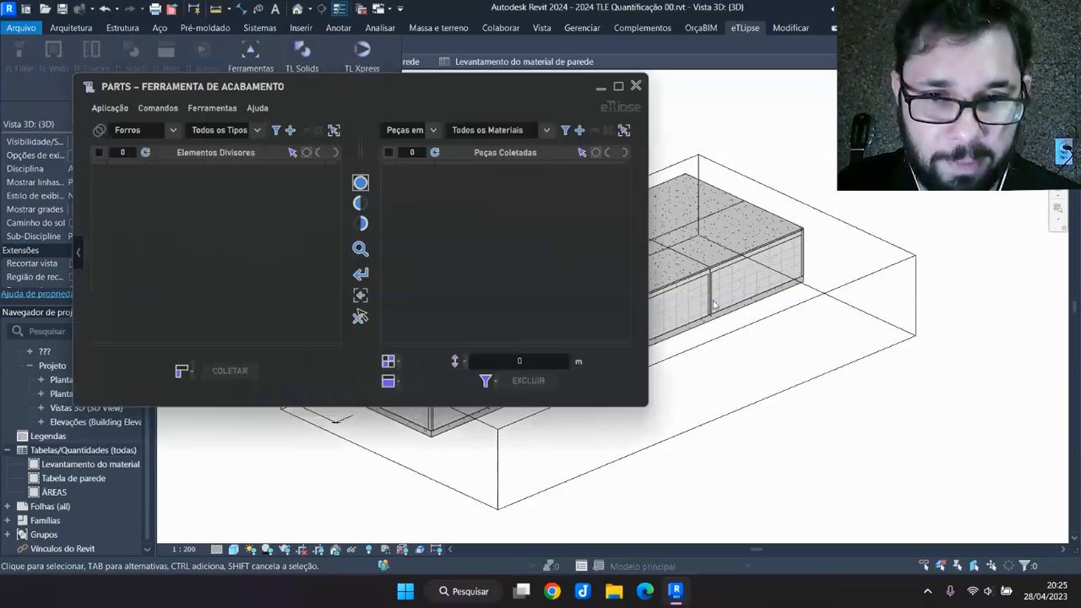
Raise the top boundary of the 3D view's section box slightly above the building
{"action": "middle_click_drag", "start_coordinate": [806, 361], "coordinate": [1005, 359]}
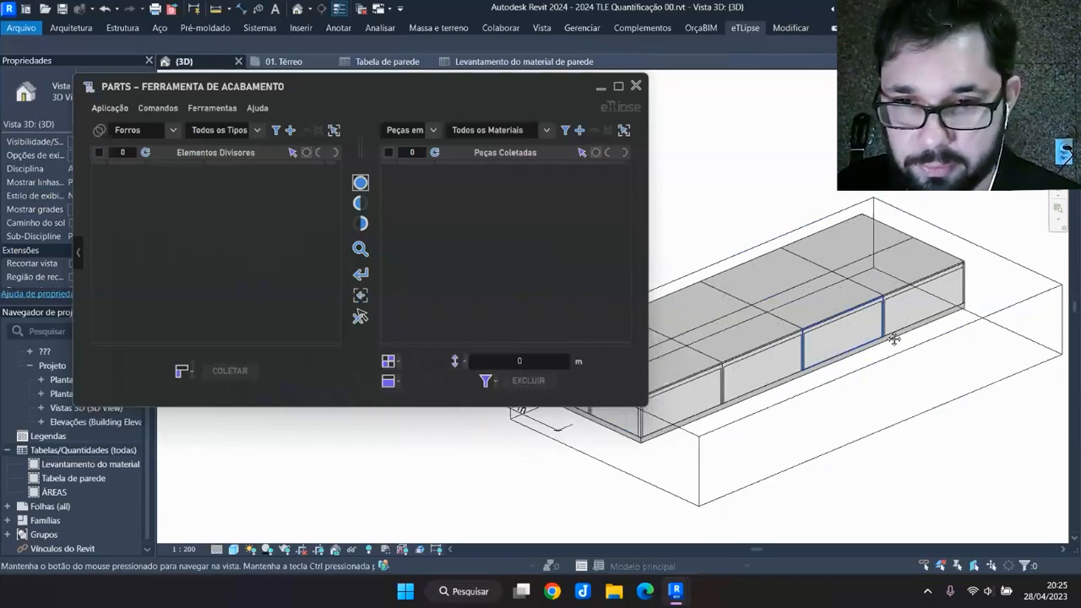
{"action": "middle_click_drag", "start_coordinate": [831, 313], "coordinate": [891, 319]}
{"action": "left_click", "coordinate": [892, 320]}
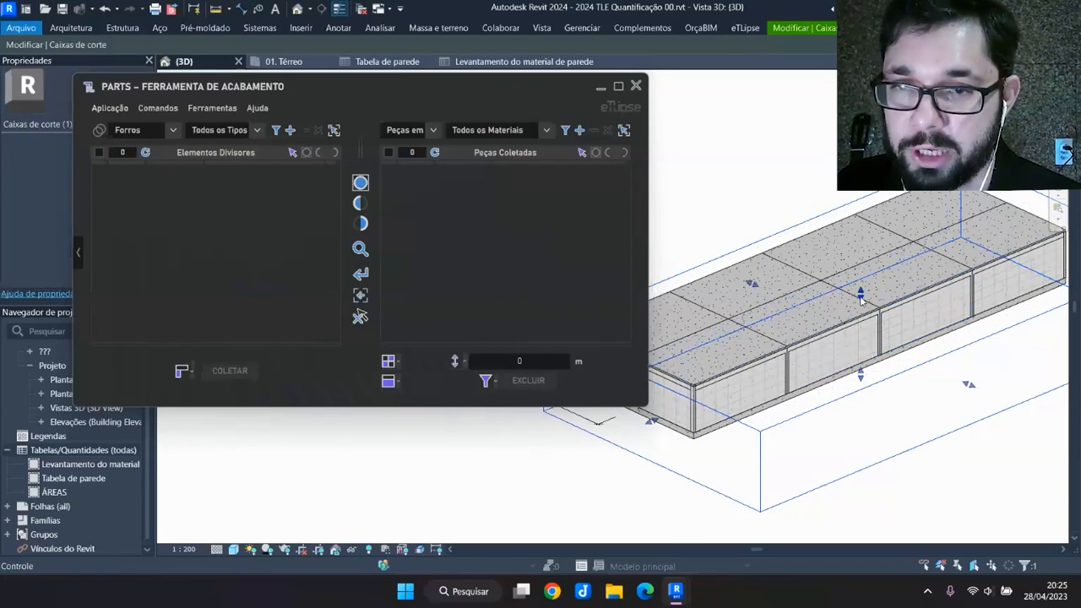
{"action": "left_click_drag", "start_coordinate": [861, 305], "coordinate": [860, 284]}
{"action": "scroll", "coordinate": [861, 287], "scroll_direction": "up", "scroll_amount": 3}
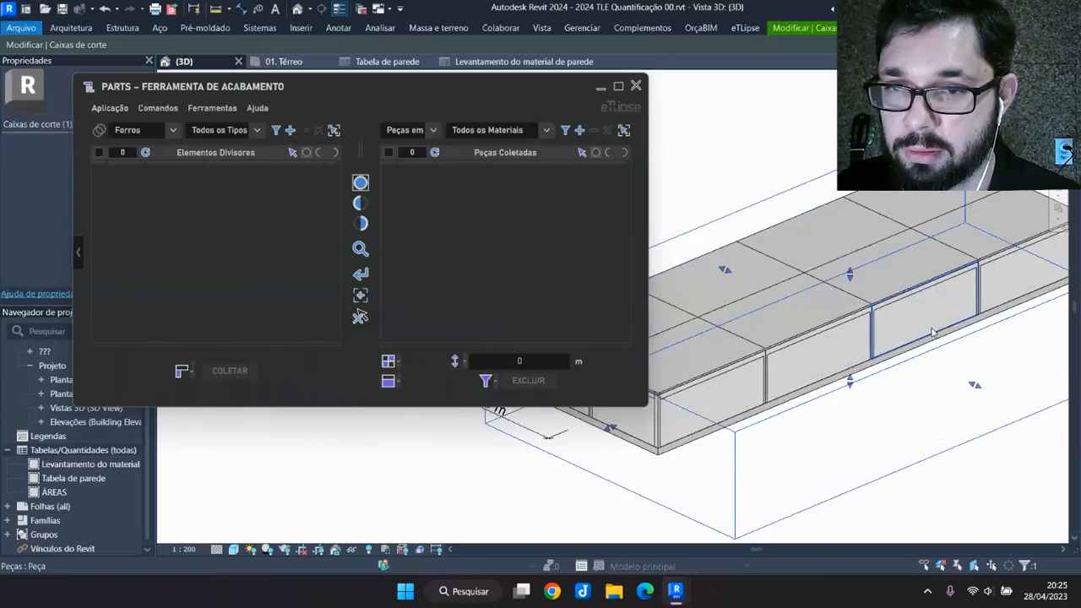
Collect the CIMENT-100-Bloco part of the second wall bay on the long facade into the Parts tool
{"action": "left_click", "coordinate": [579, 131]}
{"action": "scroll", "coordinate": [781, 366], "scroll_direction": "up", "scroll_amount": 5}
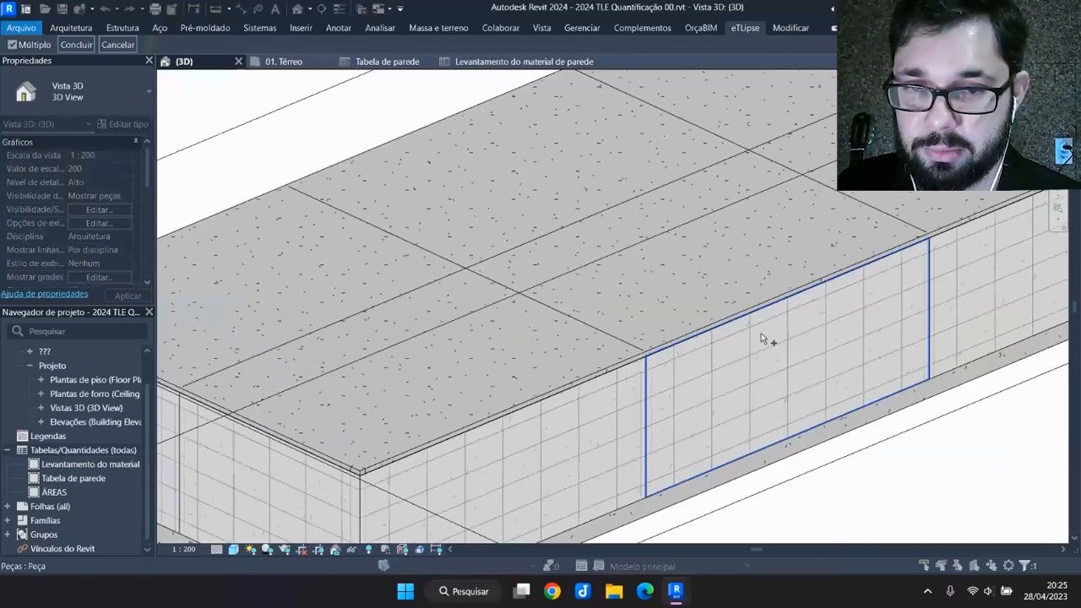
{"action": "left_click", "coordinate": [760, 333]}
{"action": "scroll", "coordinate": [771, 332], "scroll_direction": "down", "scroll_amount": 3}
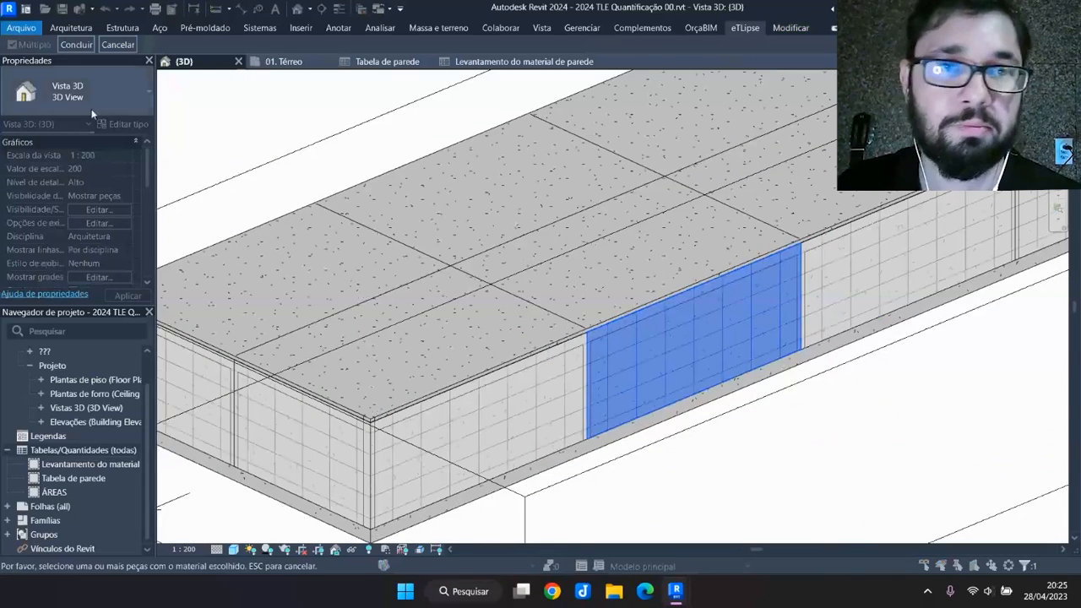
{"action": "left_click", "coordinate": [78, 45]}
{"action": "scroll", "coordinate": [862, 293], "scroll_direction": "up", "scroll_amount": 2}
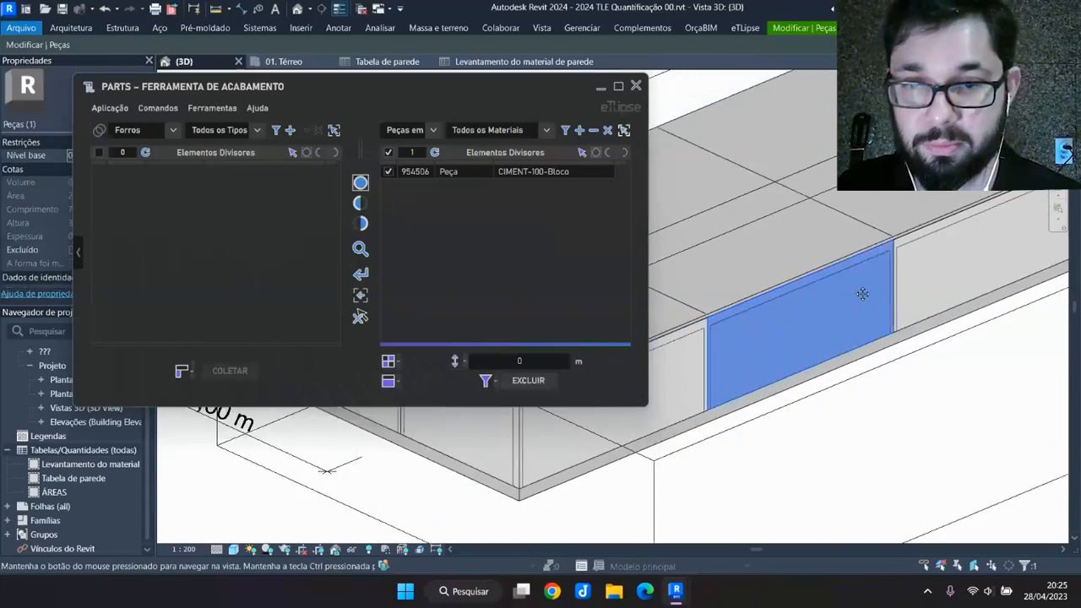
{"action": "middle_click_drag", "start_coordinate": [862, 294], "coordinate": [948, 289]}
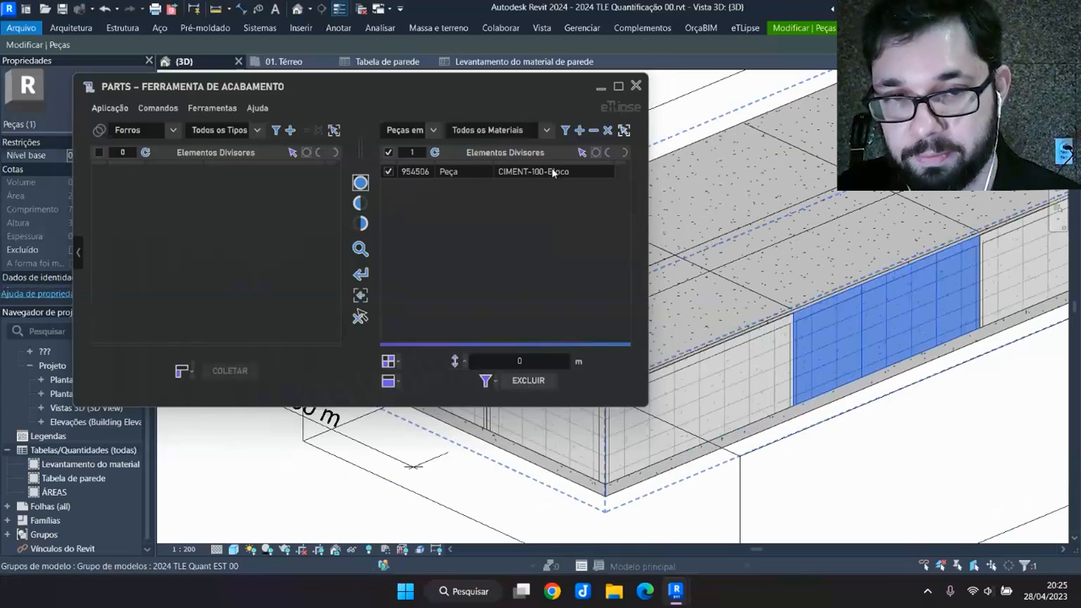
Extend the collected part above the slab with Deslocamento de Peças, using a displacement of 0,5 m
{"action": "left_click", "coordinate": [396, 362]}
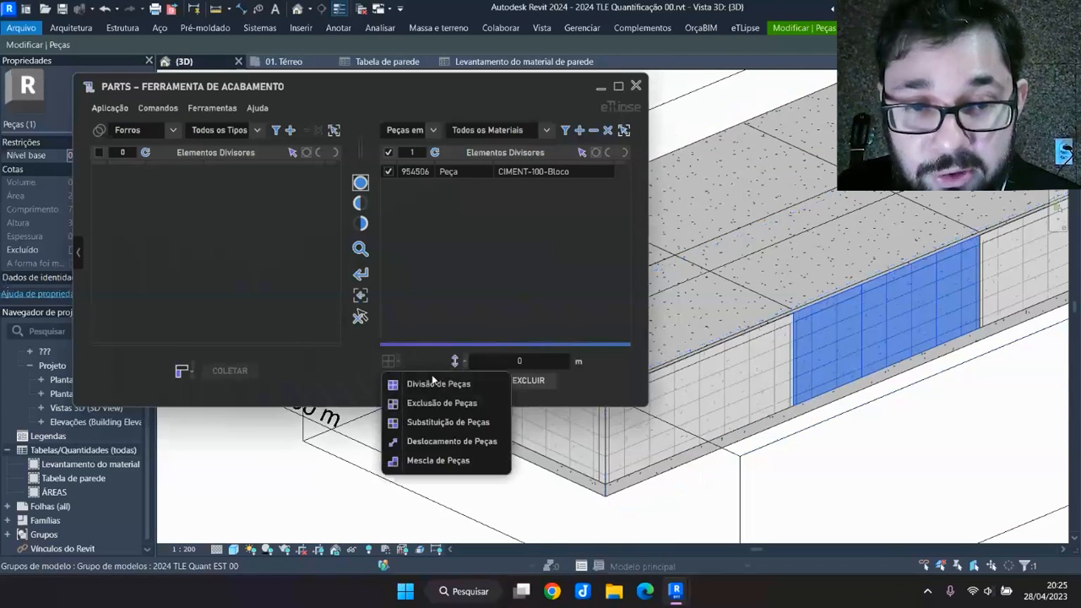
{"action": "left_click", "coordinate": [452, 441]}
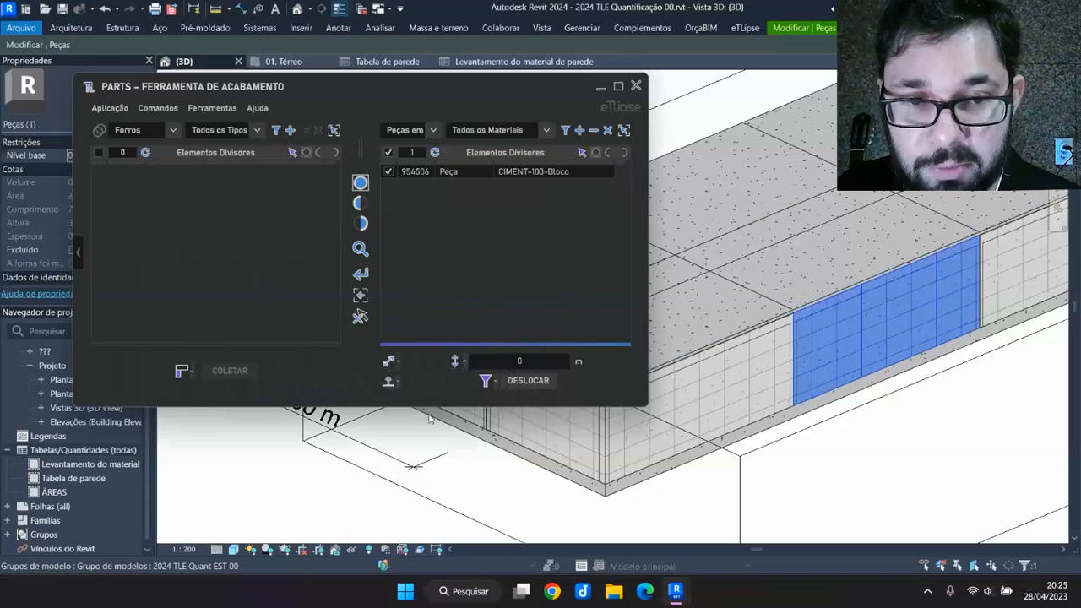
{"action": "left_click", "coordinate": [517, 361]}
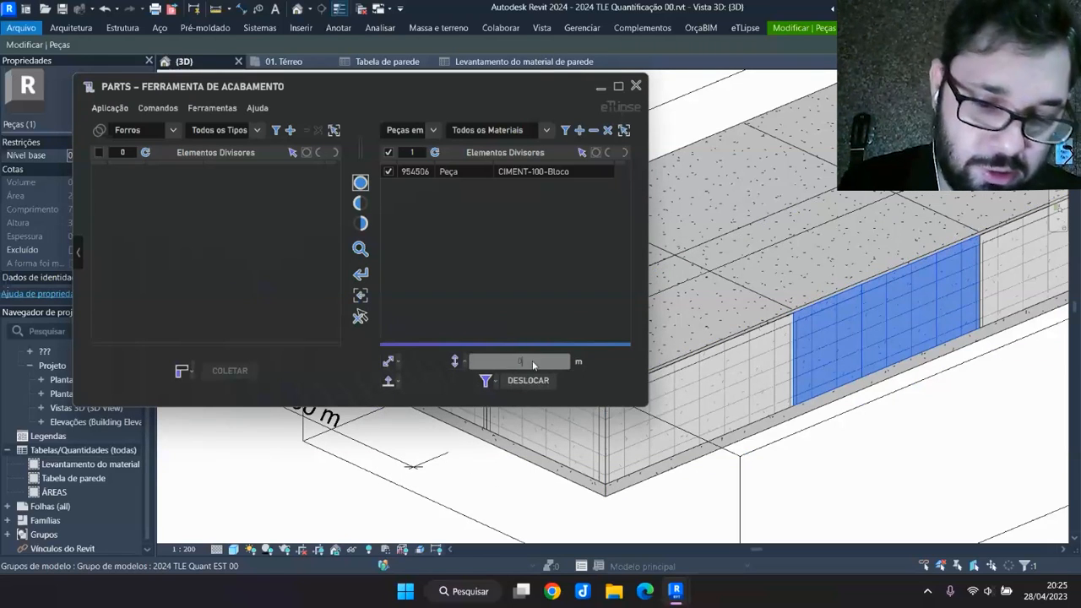
{"action": "type", "text": "0,50"}
{"action": "key", "text": "Return"}
{"action": "left_click", "coordinate": [523, 382]}
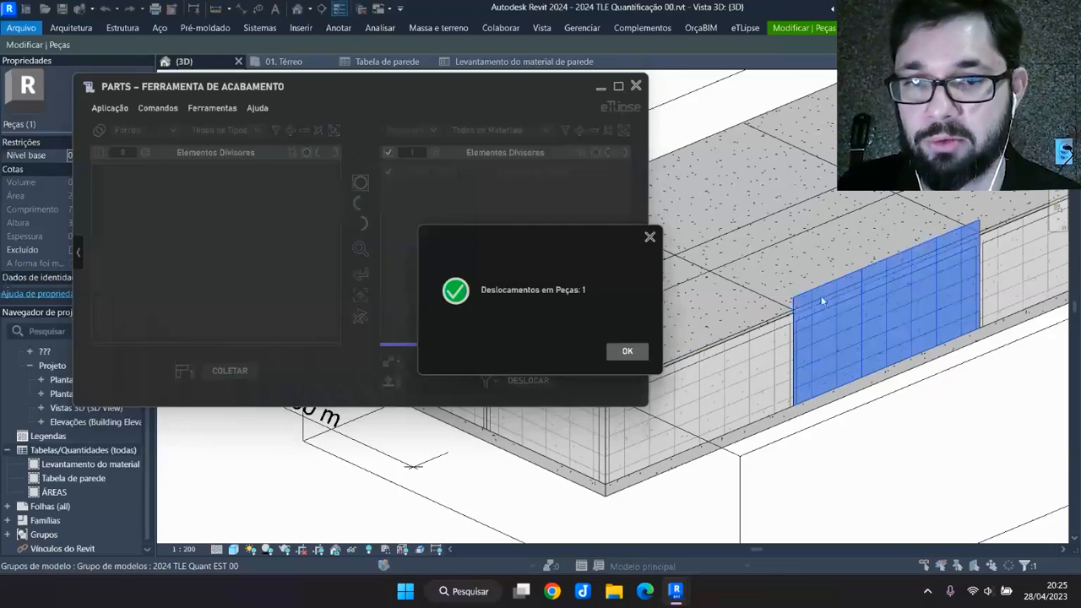
{"action": "left_click", "coordinate": [626, 350]}
{"action": "scroll", "coordinate": [851, 296], "scroll_direction": "up", "scroll_amount": 5}
{"action": "middle_click_drag", "start_coordinate": [754, 304], "coordinate": [911, 291], "text": "shift"}
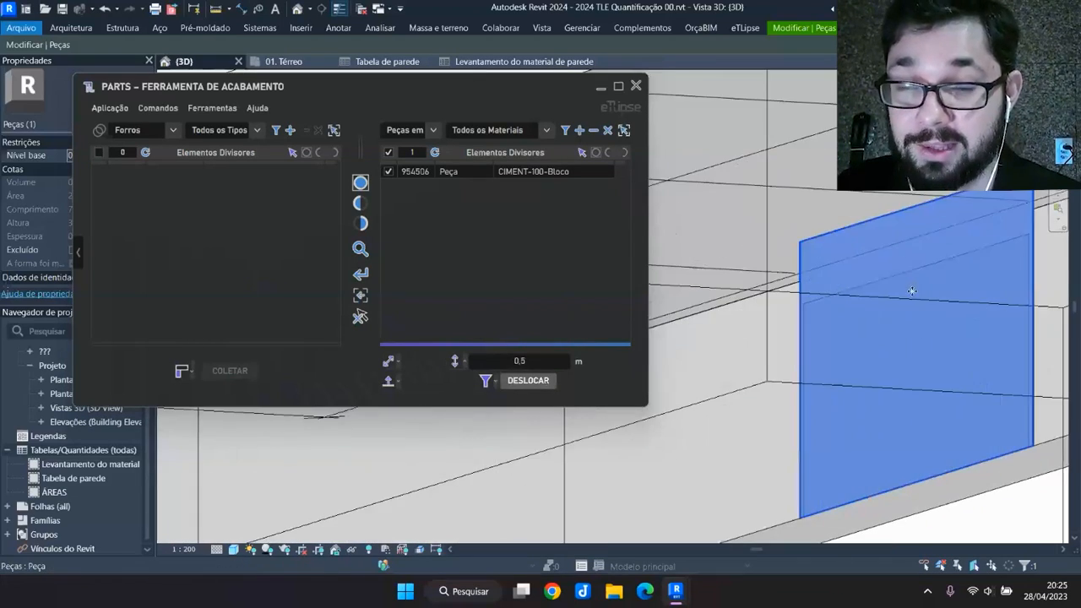
{"action": "scroll", "coordinate": [895, 294], "scroll_direction": "down", "scroll_amount": 5}
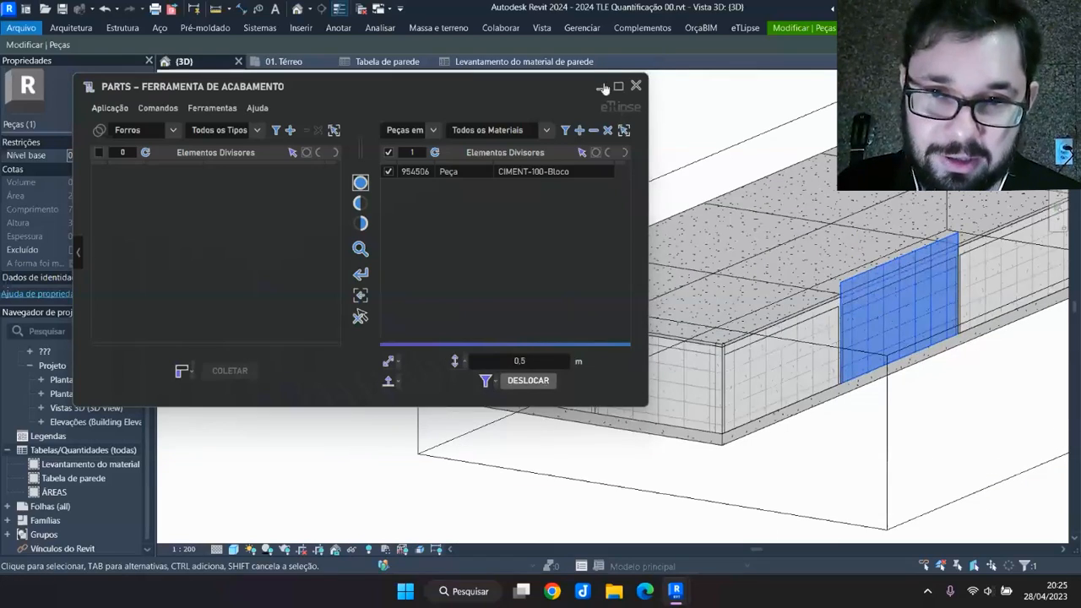
Minimize the Parts tool, clear the selection and set the 3D view's parts visibility to Mostrar original
{"action": "left_click", "coordinate": [601, 87]}
{"action": "middle_click_drag", "start_coordinate": [601, 93], "coordinate": [465, 152], "text": "shift"}
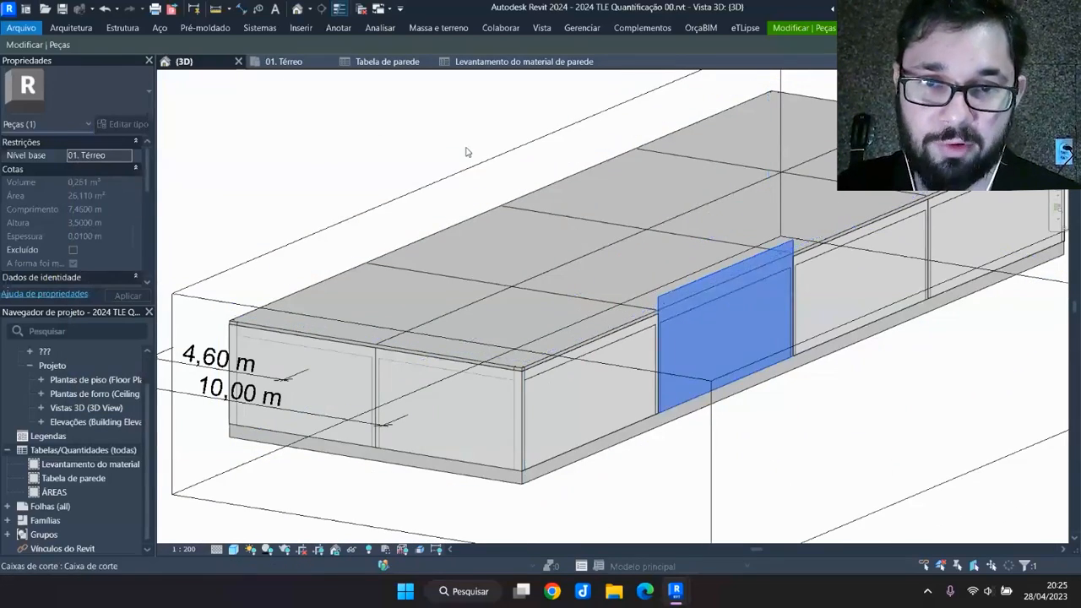
{"action": "left_click", "coordinate": [465, 152]}
{"action": "left_click", "coordinate": [123, 196]}
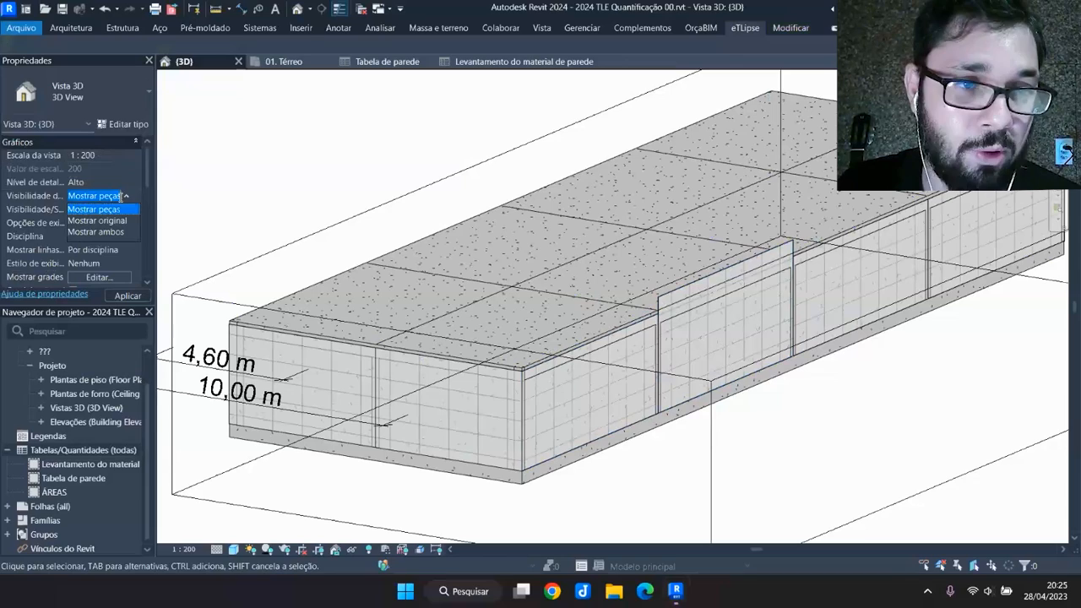
{"action": "left_click", "coordinate": [113, 221]}
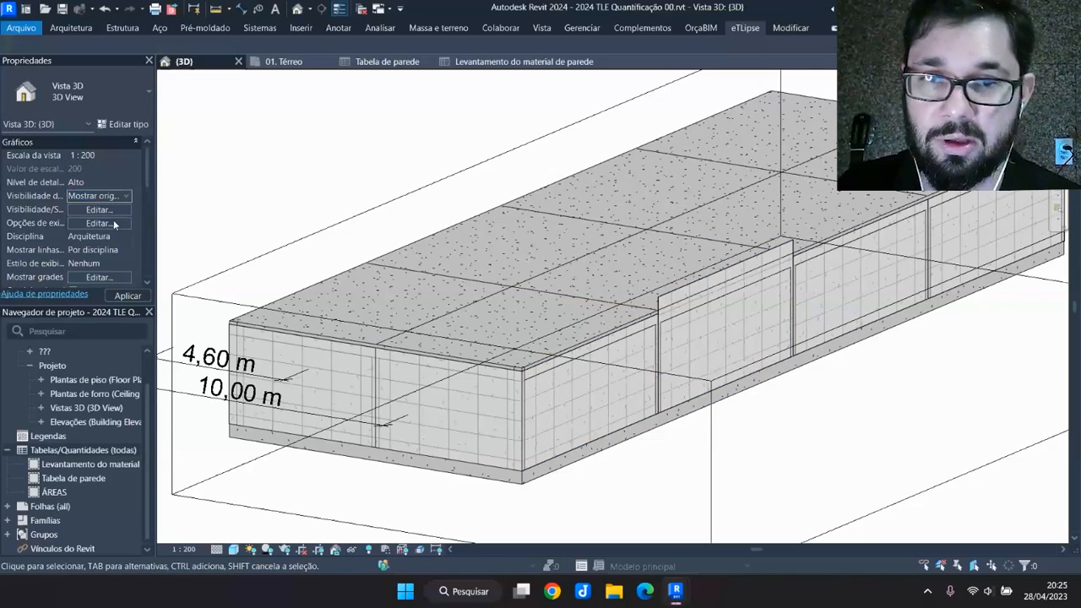
{"action": "scroll", "coordinate": [796, 279], "scroll_direction": "up", "scroll_amount": 5}
{"action": "scroll", "coordinate": [797, 279], "scroll_direction": "up", "scroll_amount": 2}
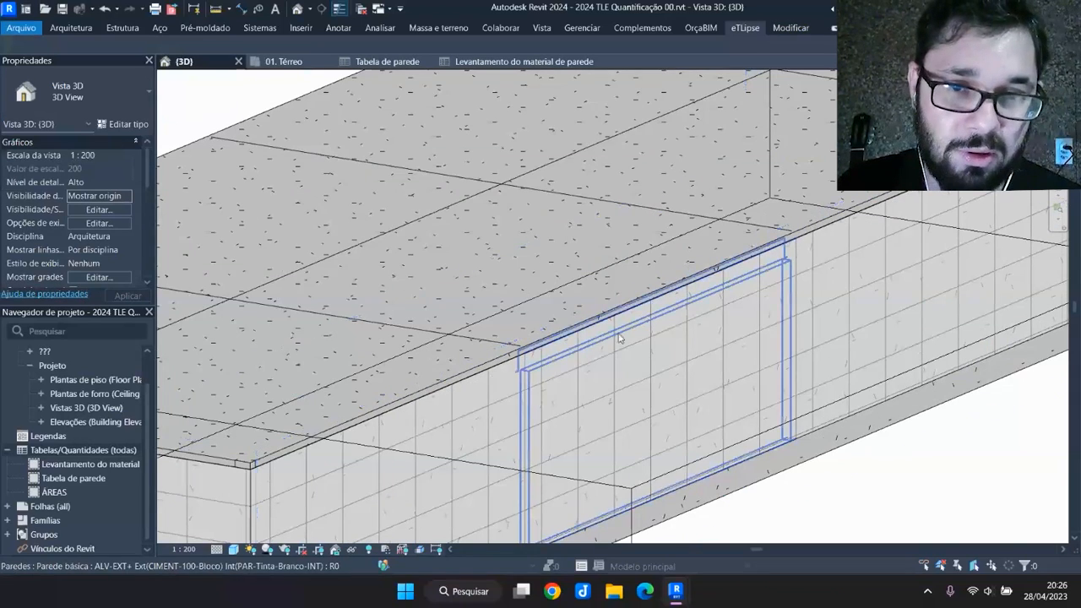
Switch the 3D view's parts visibility to Mostrar peças and inspect the extended part above the slab
{"action": "left_click", "coordinate": [127, 197]}
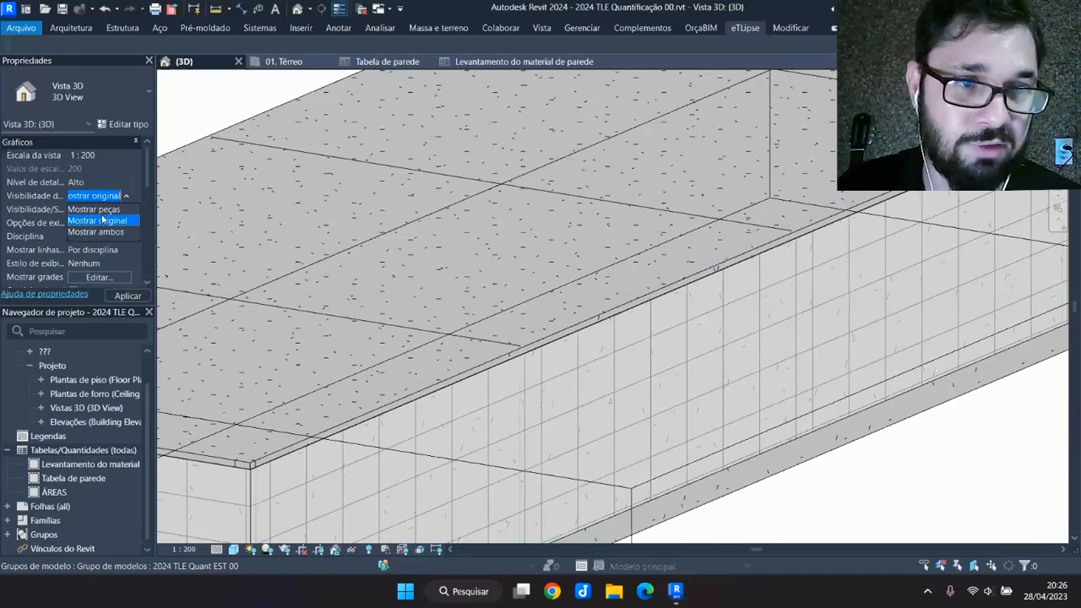
{"action": "left_click", "coordinate": [93, 209]}
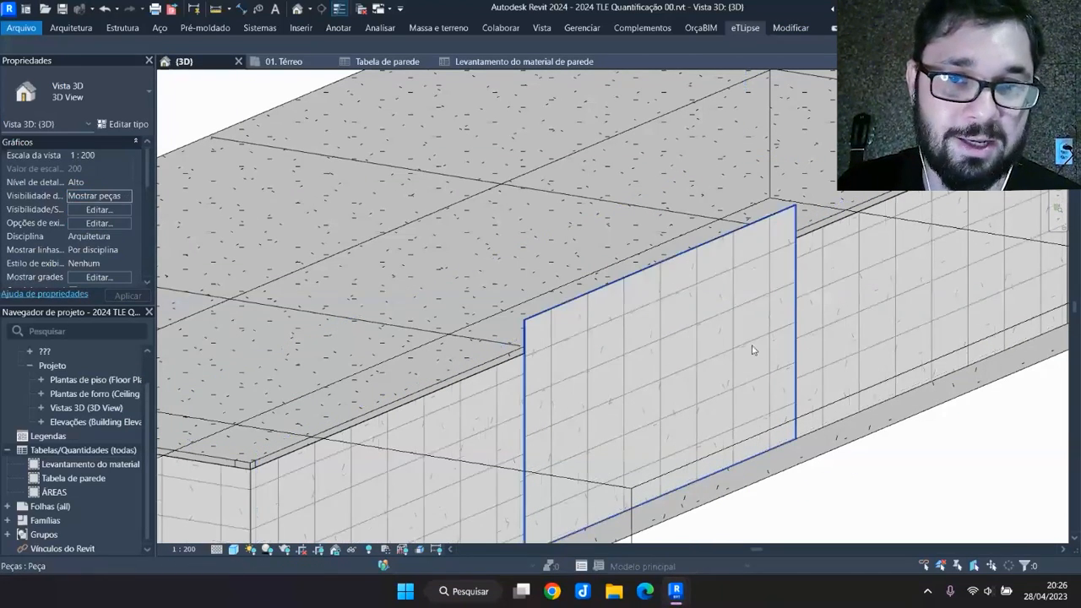
{"action": "scroll", "coordinate": [673, 329], "scroll_direction": "down", "scroll_amount": 3}
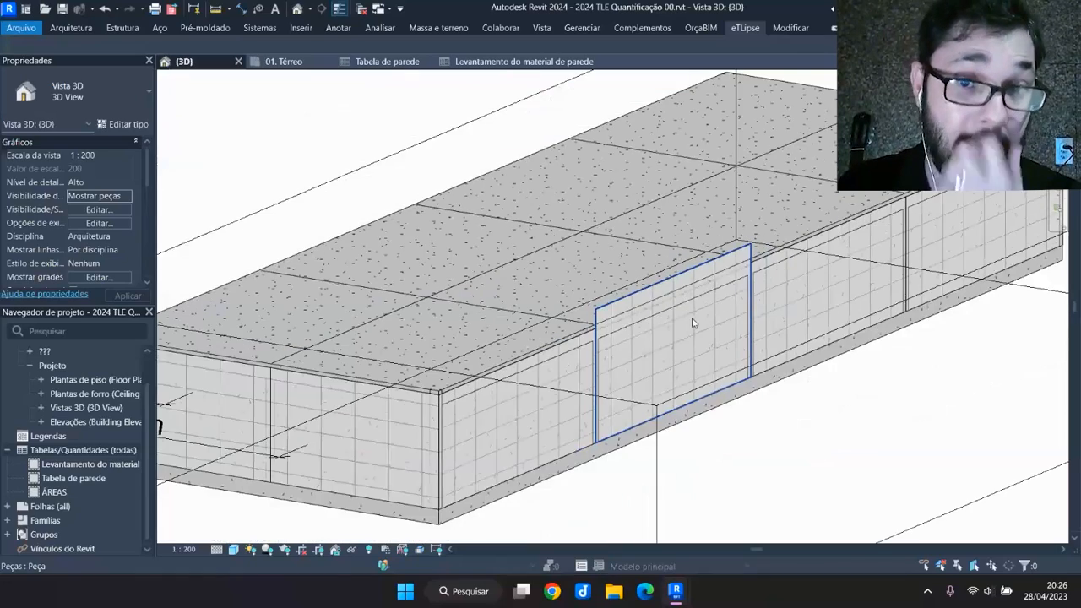
{"action": "scroll", "coordinate": [742, 285], "scroll_direction": "up", "scroll_amount": 4}
{"action": "scroll", "coordinate": [745, 267], "scroll_direction": "down", "scroll_amount": 3}
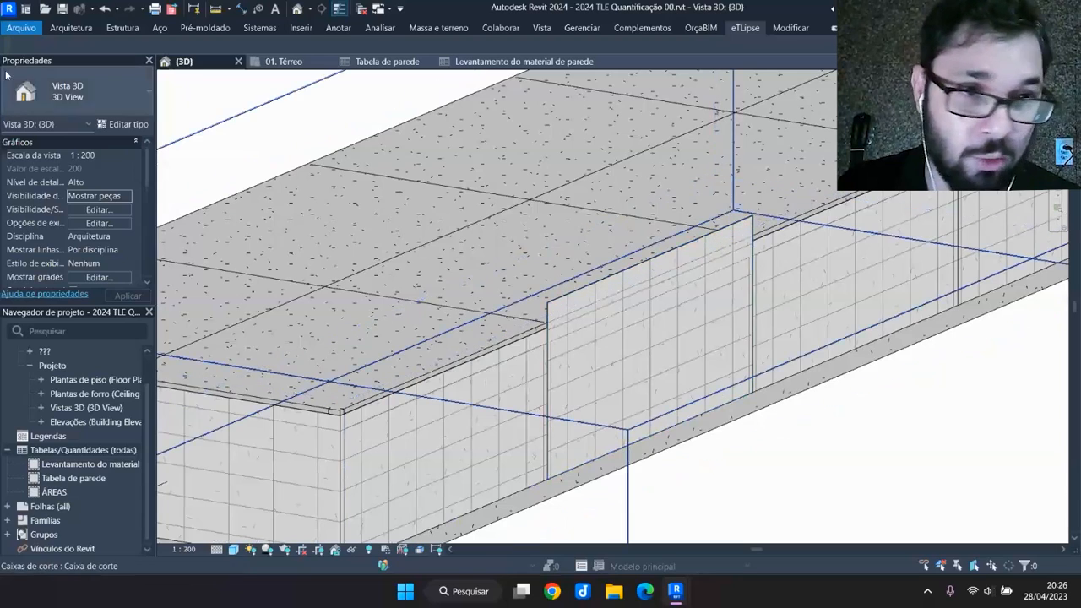
Return the 3D view's parts visibility to Mostrar original to show the unmodified wall in the second bay
{"action": "left_click", "coordinate": [118, 195]}
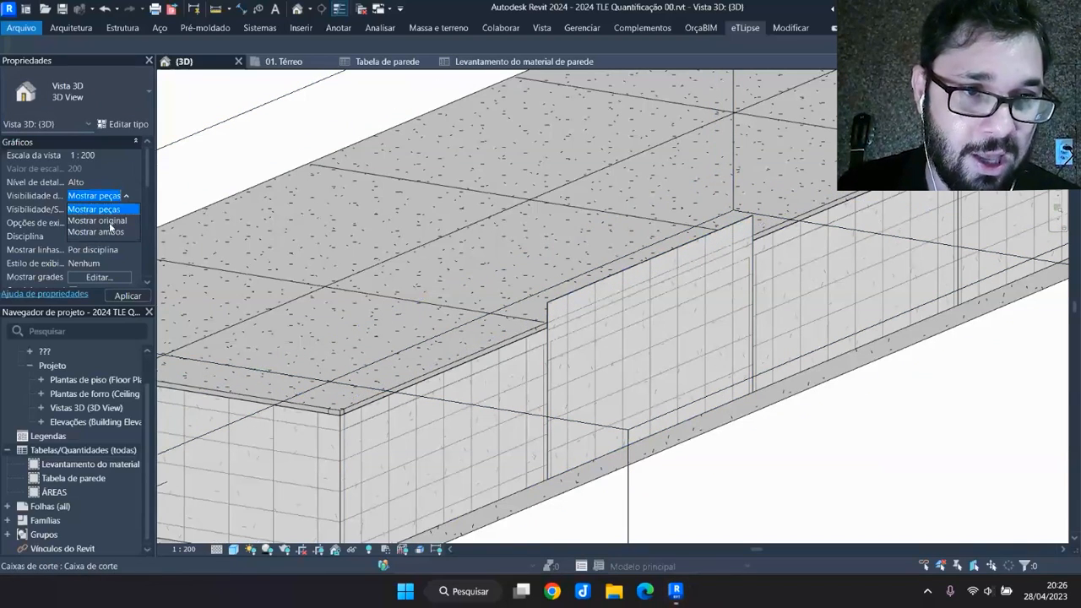
{"action": "left_click", "coordinate": [96, 220]}
{"action": "scroll", "coordinate": [792, 236], "scroll_direction": "up", "scroll_amount": 3}
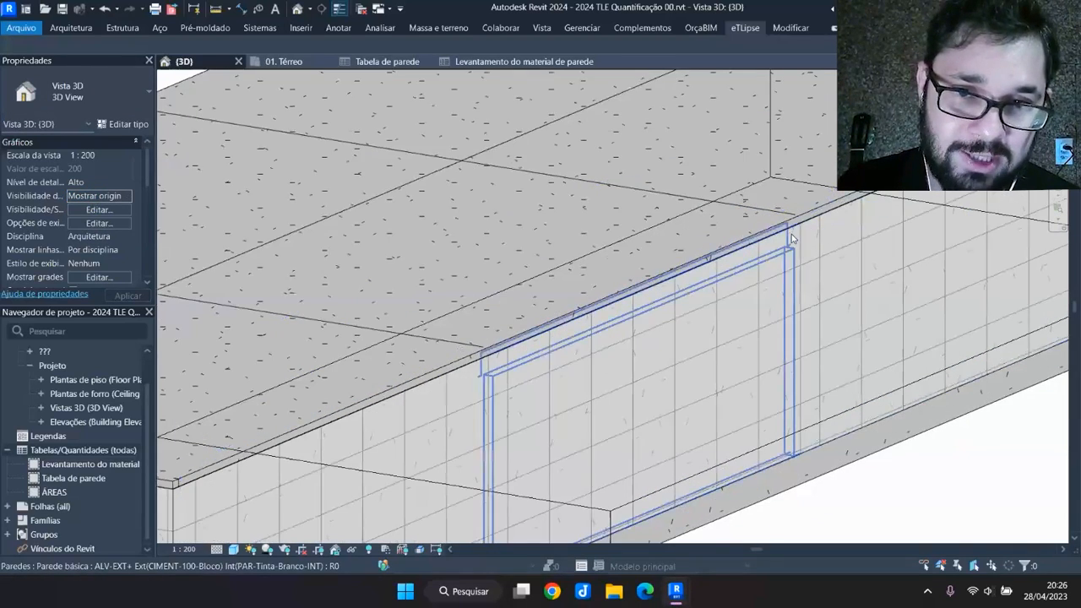
Examine the original wall of the second bay on the long facade, especially its top edge against the slab and beam
{"action": "scroll", "coordinate": [592, 297], "scroll_direction": "down", "scroll_amount": 1}
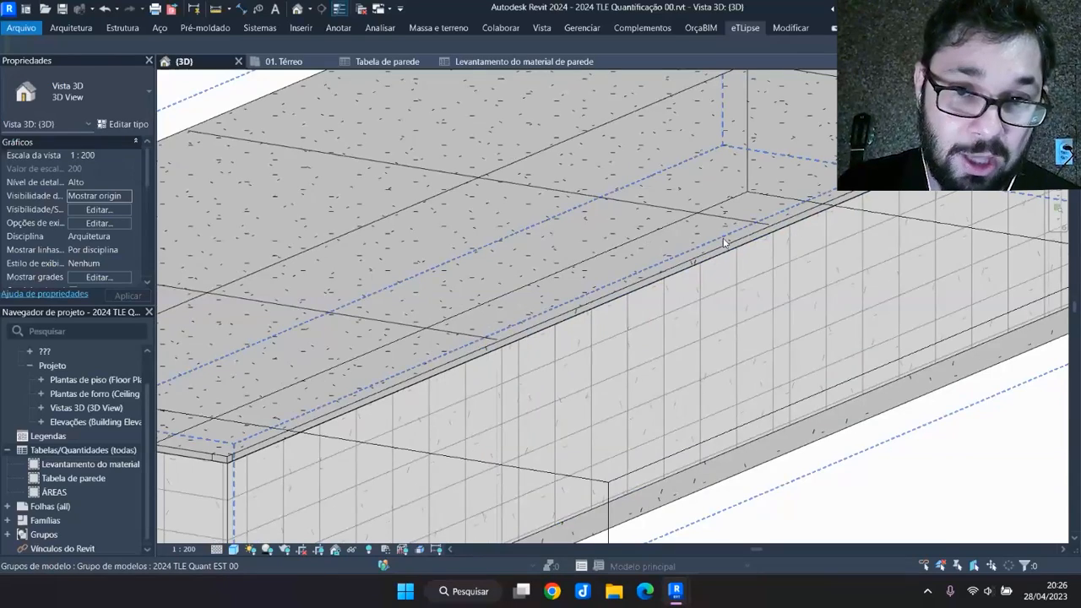
{"action": "scroll", "coordinate": [723, 242], "scroll_direction": "down", "scroll_amount": 3}
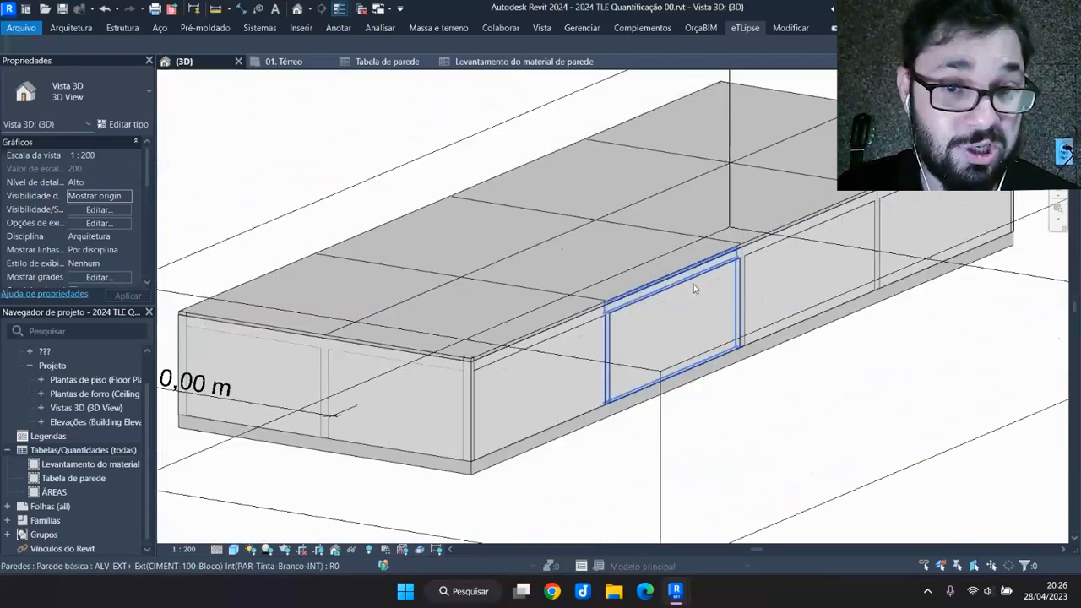
{"action": "scroll", "coordinate": [693, 289], "scroll_direction": "up", "scroll_amount": 5}
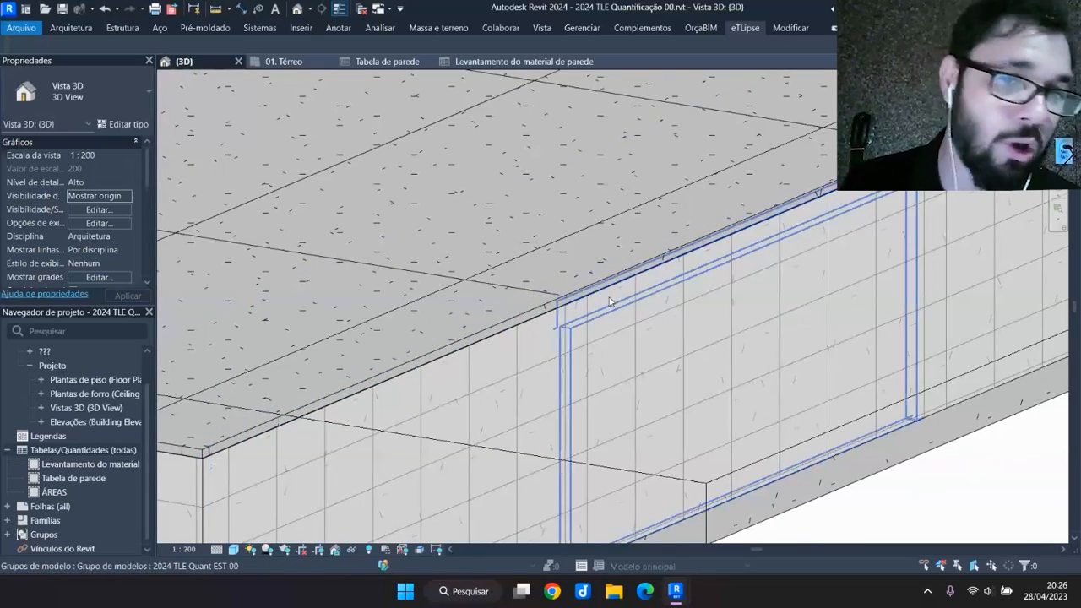
{"action": "scroll", "coordinate": [625, 295], "scroll_direction": "down", "scroll_amount": 4}
{"action": "scroll", "coordinate": [697, 243], "scroll_direction": "up", "scroll_amount": 5}
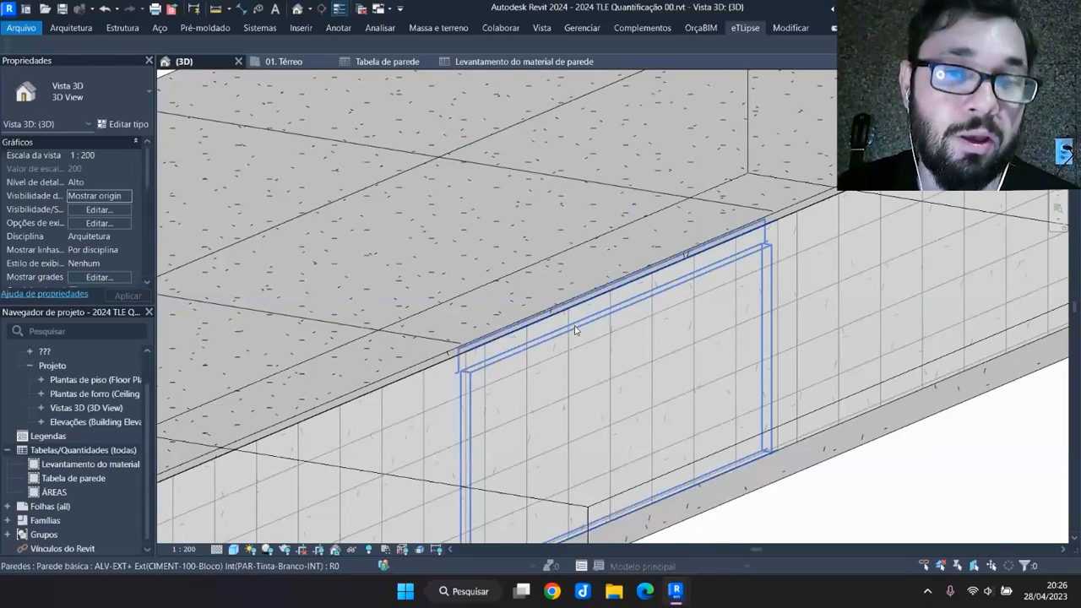
{"action": "scroll", "coordinate": [757, 296], "scroll_direction": "down", "scroll_amount": 6}
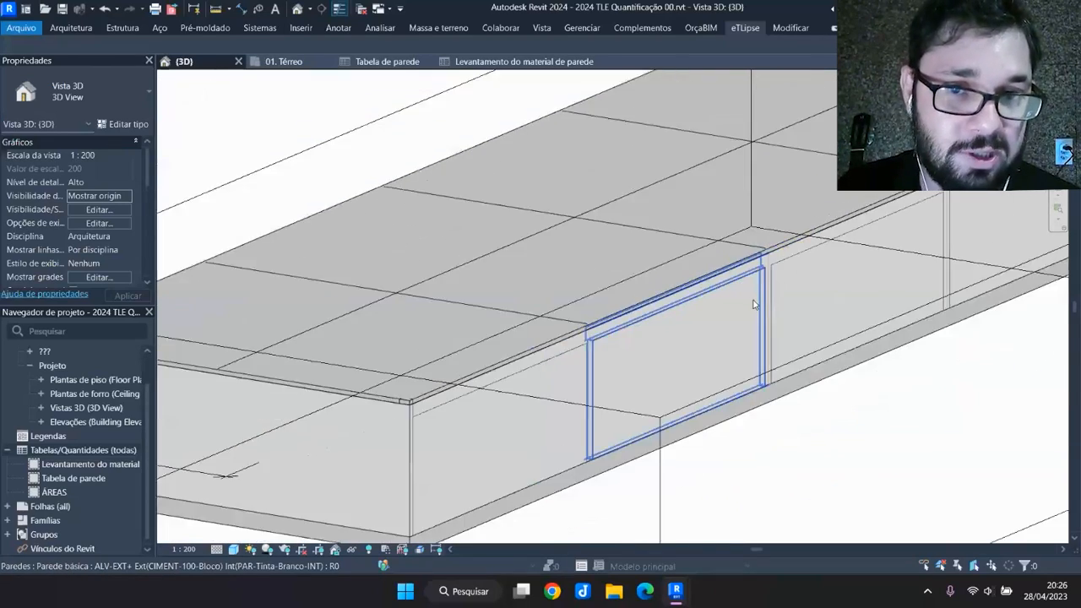
{"action": "scroll", "coordinate": [756, 296], "scroll_direction": "up", "scroll_amount": 1}
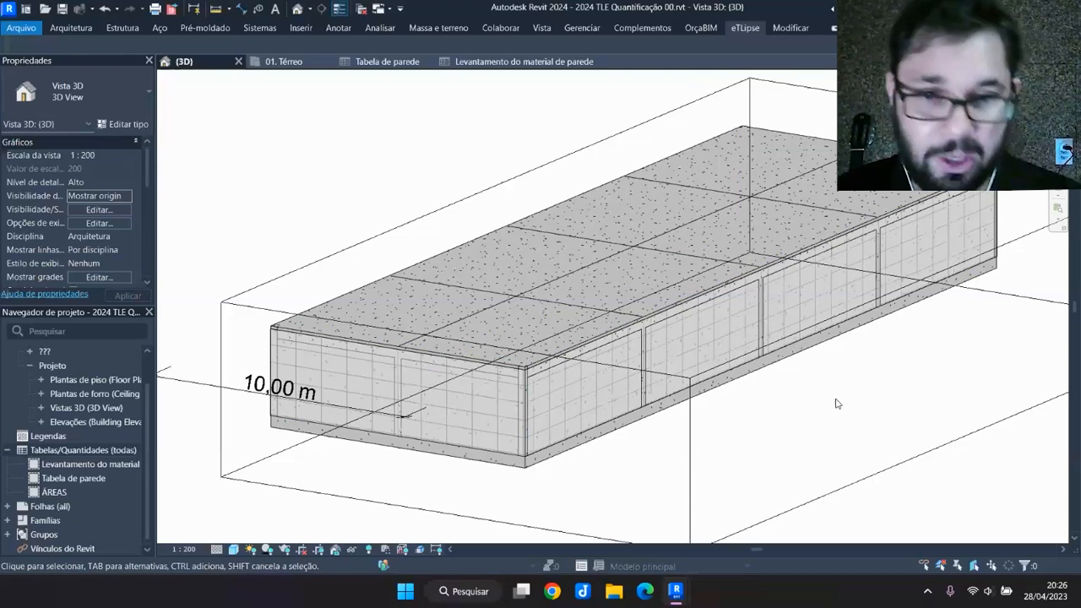
{"action": "scroll", "coordinate": [699, 355], "scroll_direction": "down", "scroll_amount": 3}
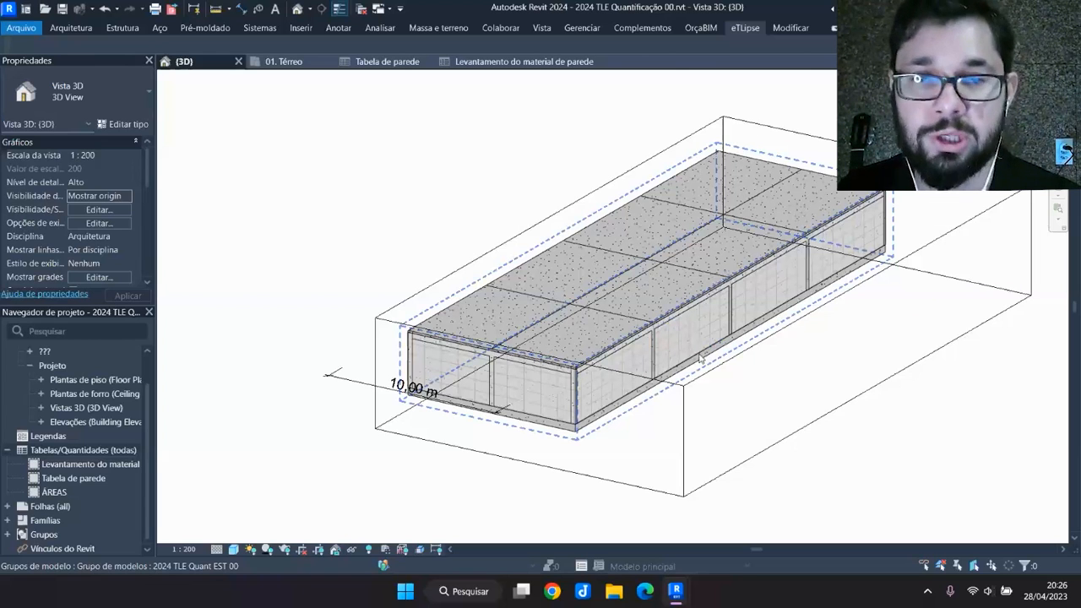
{"action": "scroll", "coordinate": [675, 350], "scroll_direction": "up", "scroll_amount": 2}
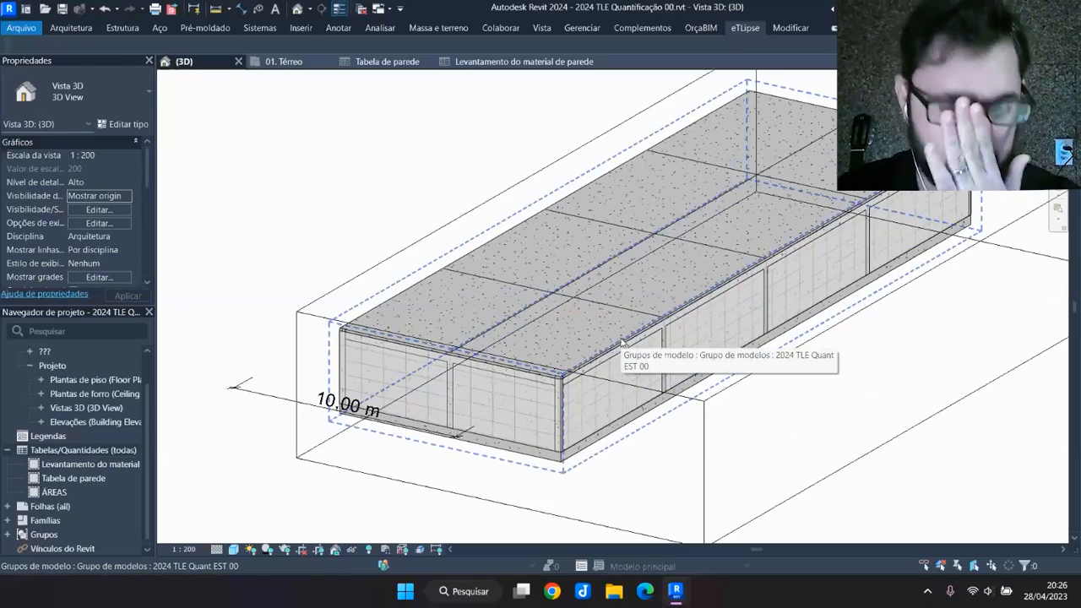
{"action": "scroll", "coordinate": [688, 299], "scroll_direction": "up", "scroll_amount": 3}
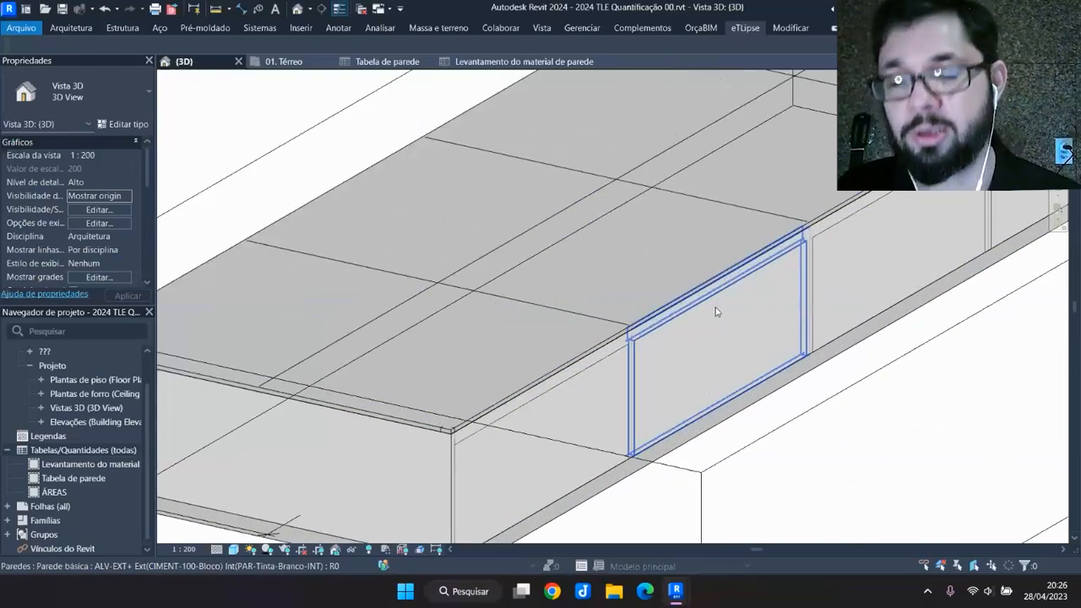
{"action": "scroll", "coordinate": [722, 306], "scroll_direction": "down", "scroll_amount": 4}
{"action": "scroll", "coordinate": [732, 310], "scroll_direction": "up", "scroll_amount": 1}
{"action": "scroll", "coordinate": [700, 316], "scroll_direction": "down", "scroll_amount": 1}
{"action": "left_click", "coordinate": [514, 220]}
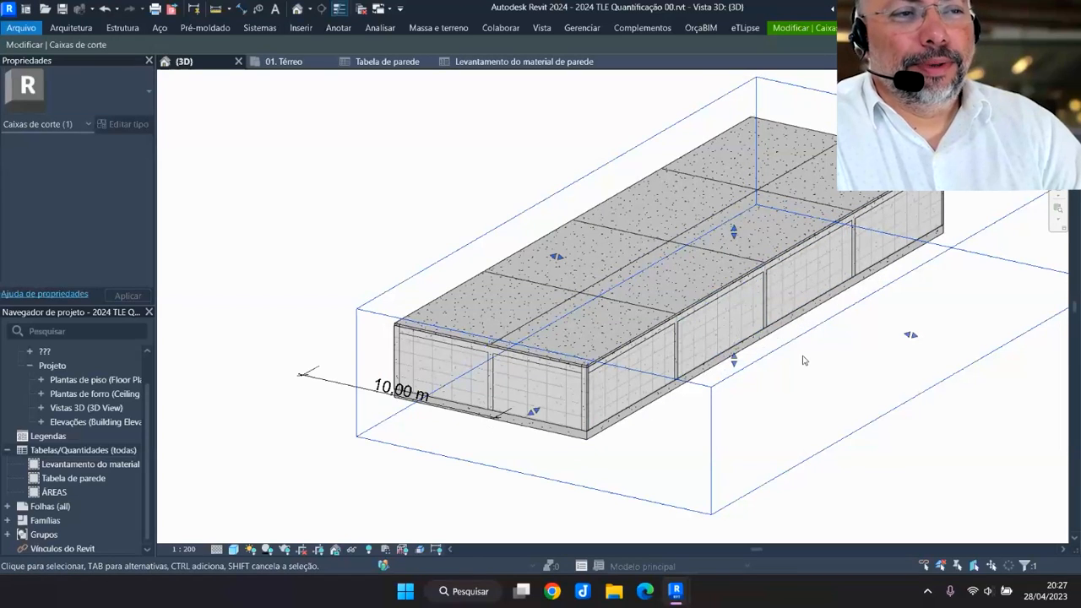
{"action": "scroll", "coordinate": [767, 371], "scroll_direction": "up", "scroll_amount": 1}
{"action": "middle_click_drag", "start_coordinate": [803, 356], "coordinate": [877, 321]}
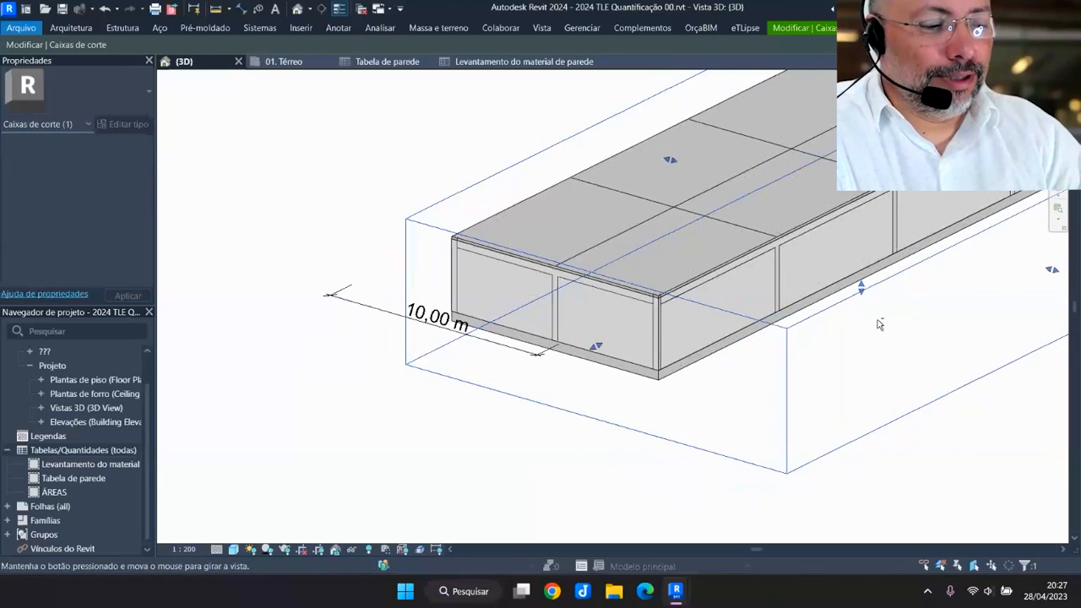
{"action": "scroll", "coordinate": [855, 379], "scroll_direction": "down", "scroll_amount": 2}
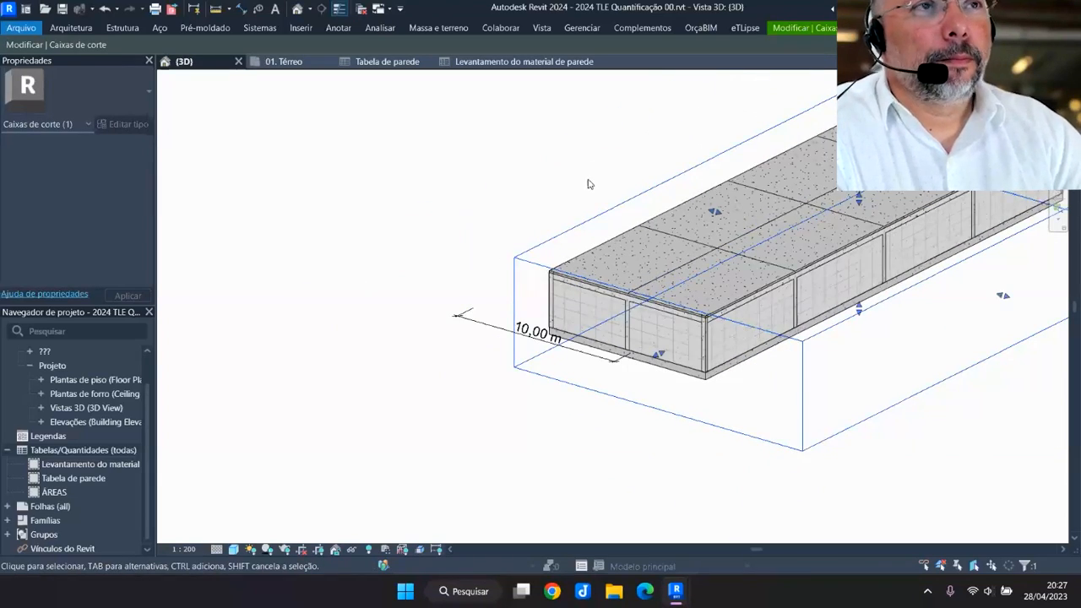
{"action": "middle_click_drag", "start_coordinate": [584, 185], "coordinate": [558, 195]}
{"action": "scroll", "coordinate": [628, 343], "scroll_direction": "up", "scroll_amount": 1}
{"action": "middle_click_drag", "start_coordinate": [644, 356], "coordinate": [581, 303]}
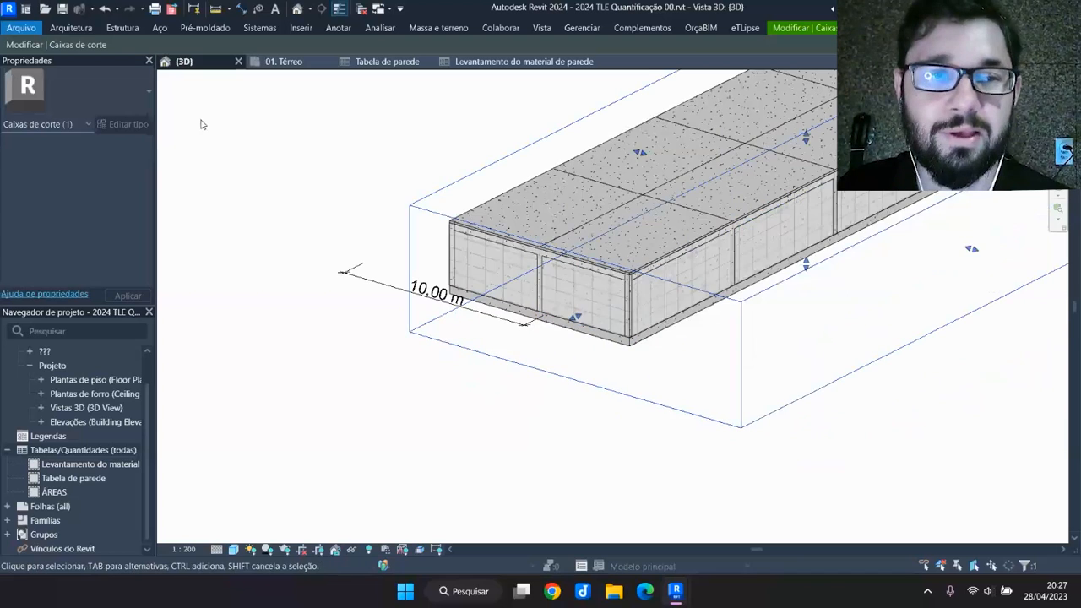
{"action": "left_click", "coordinate": [301, 176]}
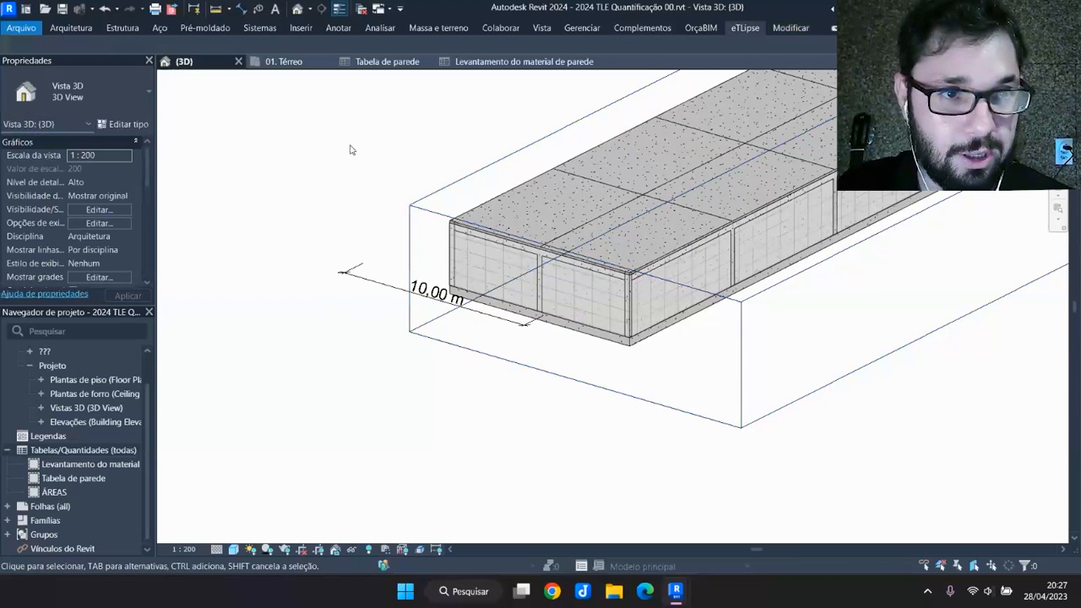
{"action": "left_click", "coordinate": [71, 27]}
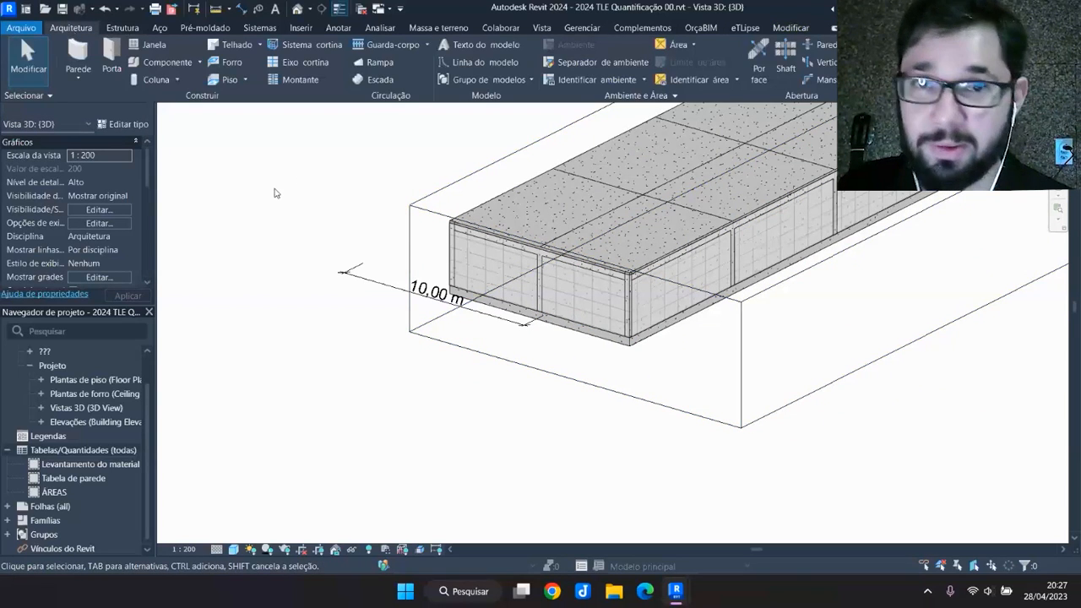
{"action": "left_click", "coordinate": [745, 27]}
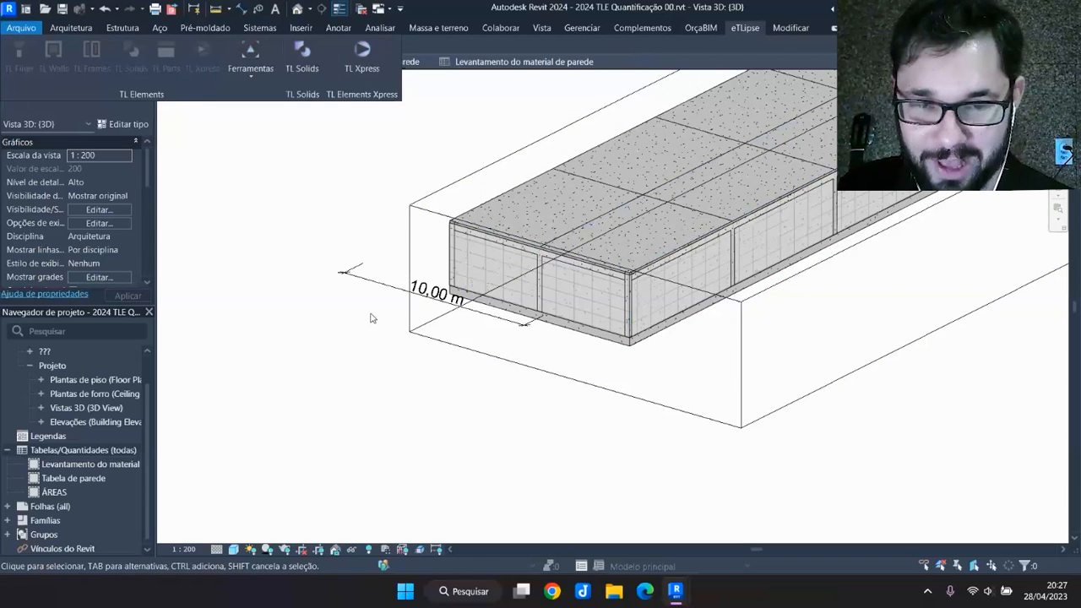
Restore the minimized Parts tool window and switch it to the Frames tool
{"action": "mouse_move", "coordinate": [675, 591]}
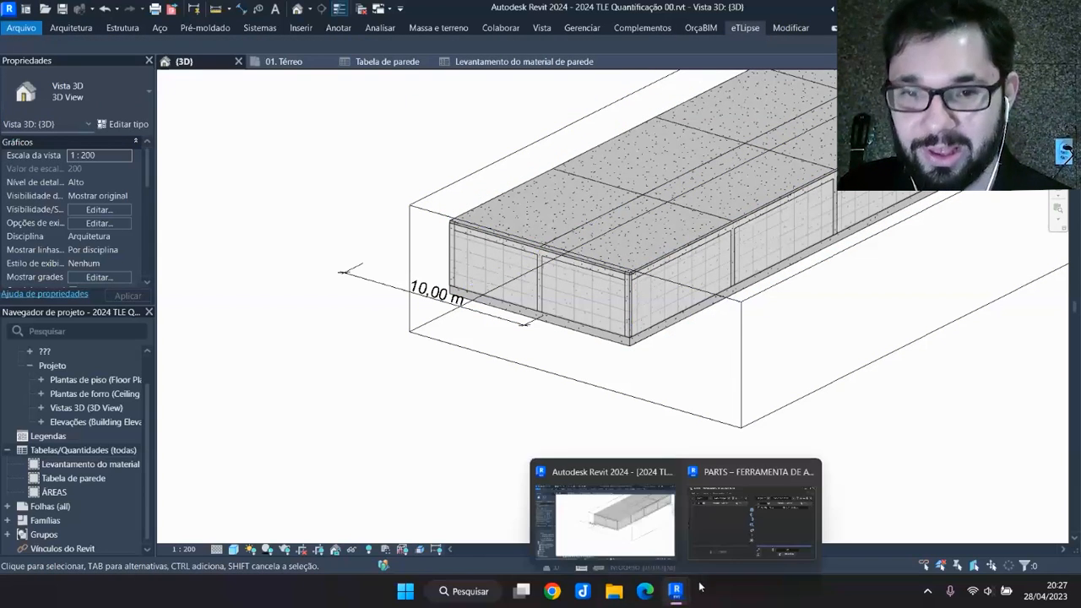
{"action": "left_click", "coordinate": [726, 543]}
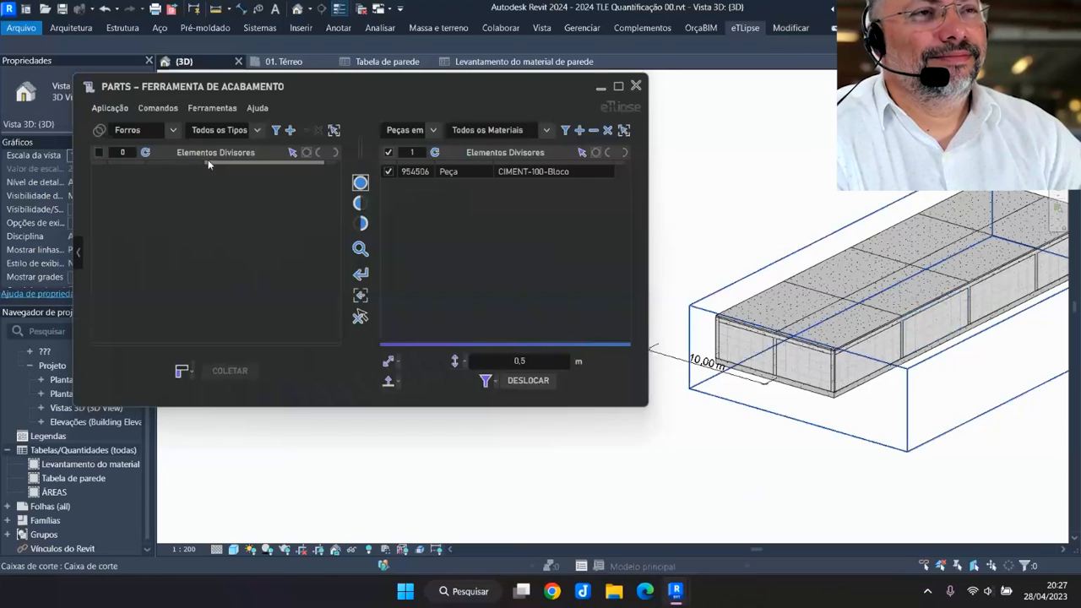
{"action": "left_click", "coordinate": [158, 108]}
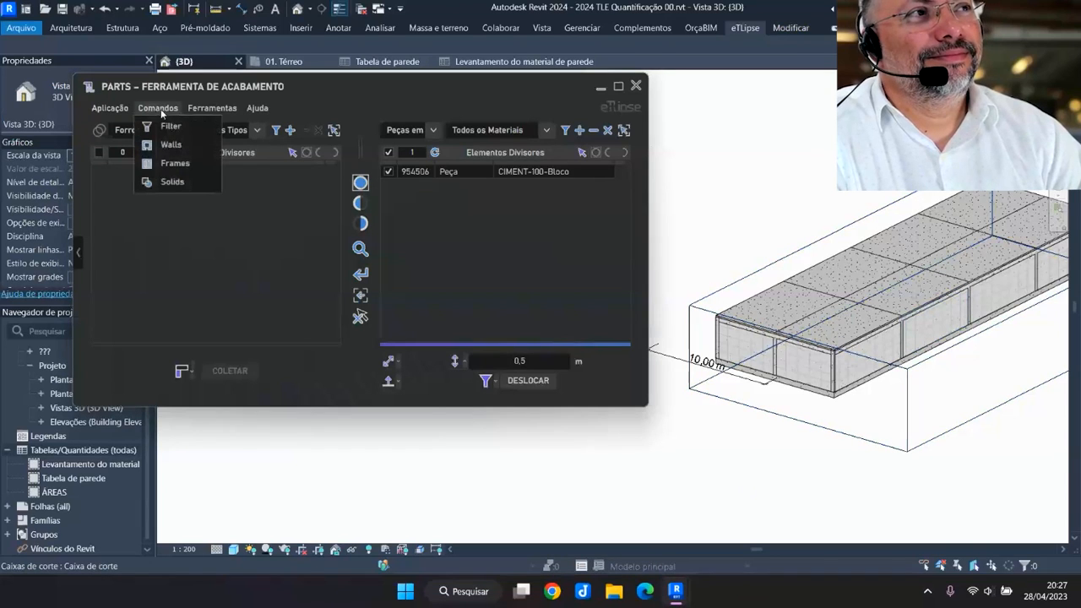
{"action": "left_click", "coordinate": [177, 164]}
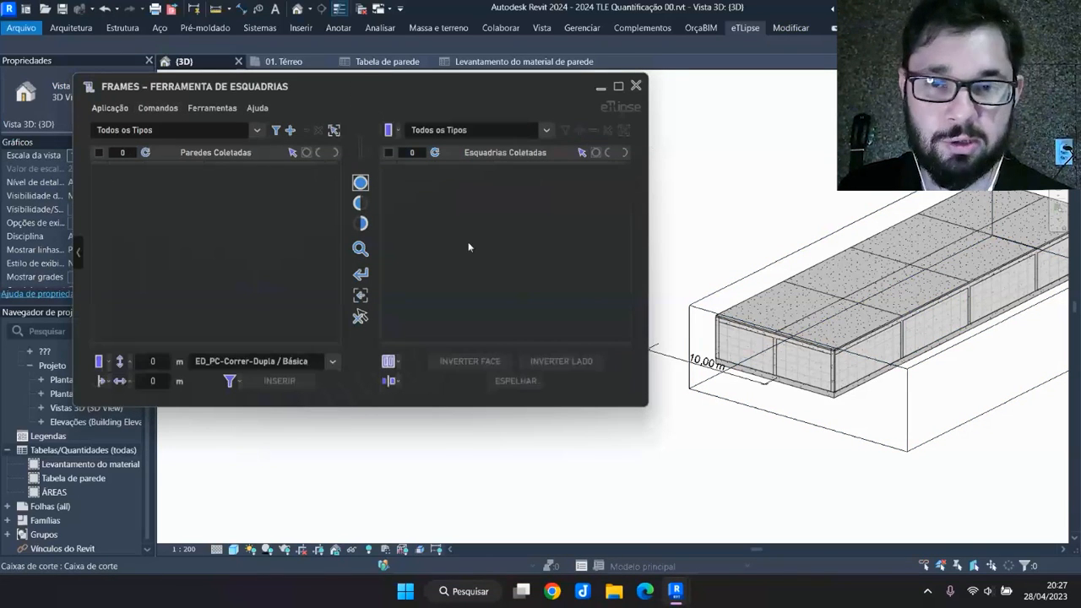
Collect the short facade's CIMENT-100-Bloco wall next to the long facade's corner into the Frames tool
{"action": "left_click", "coordinate": [334, 131]}
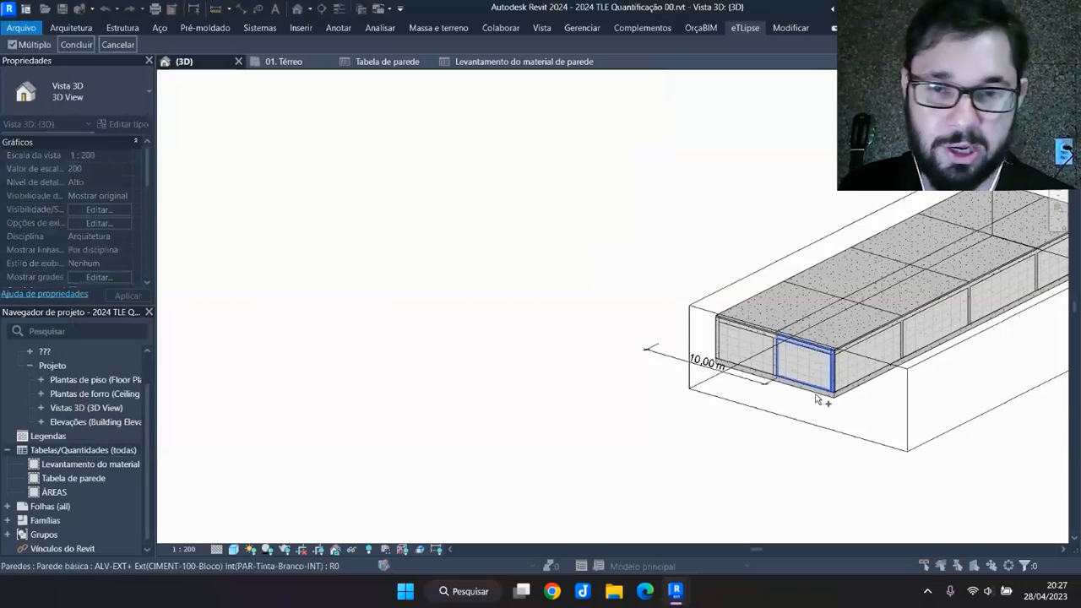
{"action": "scroll", "coordinate": [781, 300], "scroll_direction": "up", "scroll_amount": 4}
{"action": "scroll", "coordinate": [778, 294], "scroll_direction": "up", "scroll_amount": 2}
{"action": "left_click", "coordinate": [728, 297]}
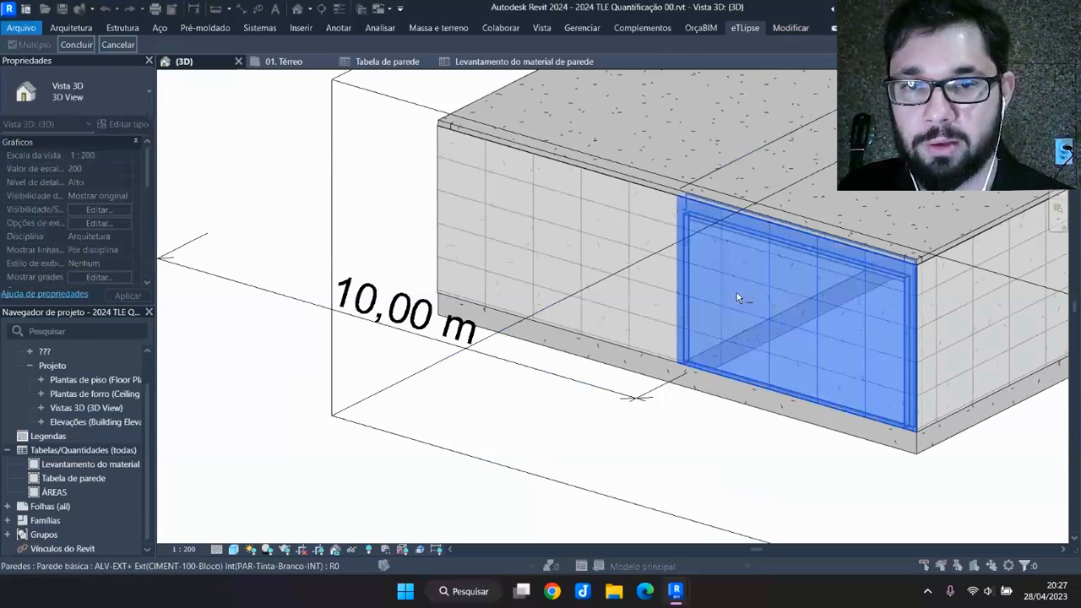
{"action": "left_click", "coordinate": [76, 44]}
{"action": "scroll", "coordinate": [911, 369], "scroll_direction": "down", "scroll_amount": 3}
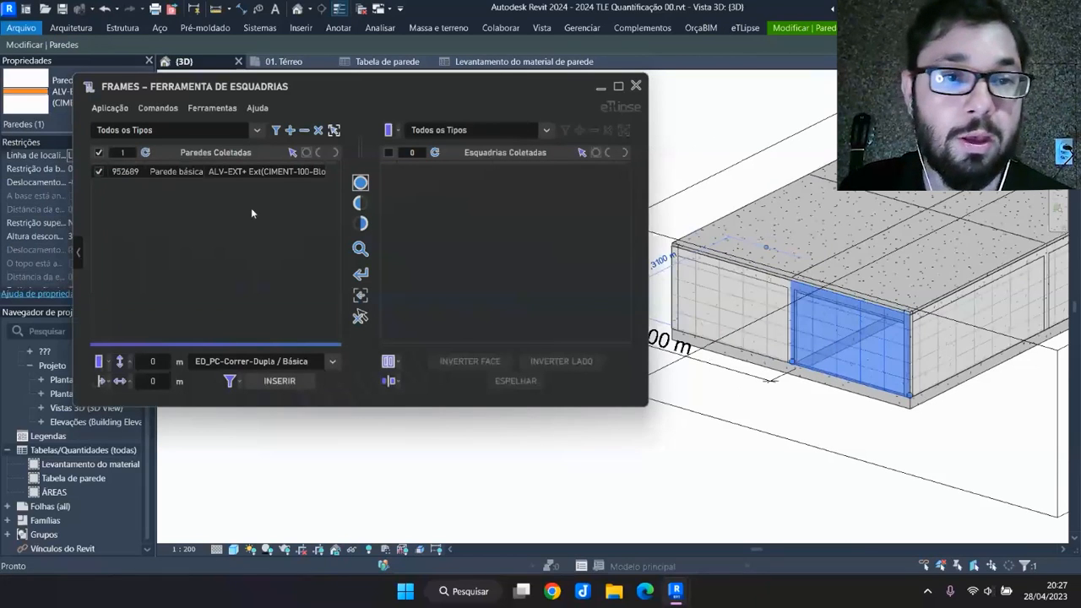
Configure the Frames tool for window ED_Janela-Correr 2F / J3 - 1,60 x 1,10 m, with vertical offset 1 m and horizontal offset 0 m
{"action": "left_click", "coordinate": [99, 361]}
{"action": "left_click", "coordinate": [131, 396]}
{"action": "left_click", "coordinate": [240, 361]}
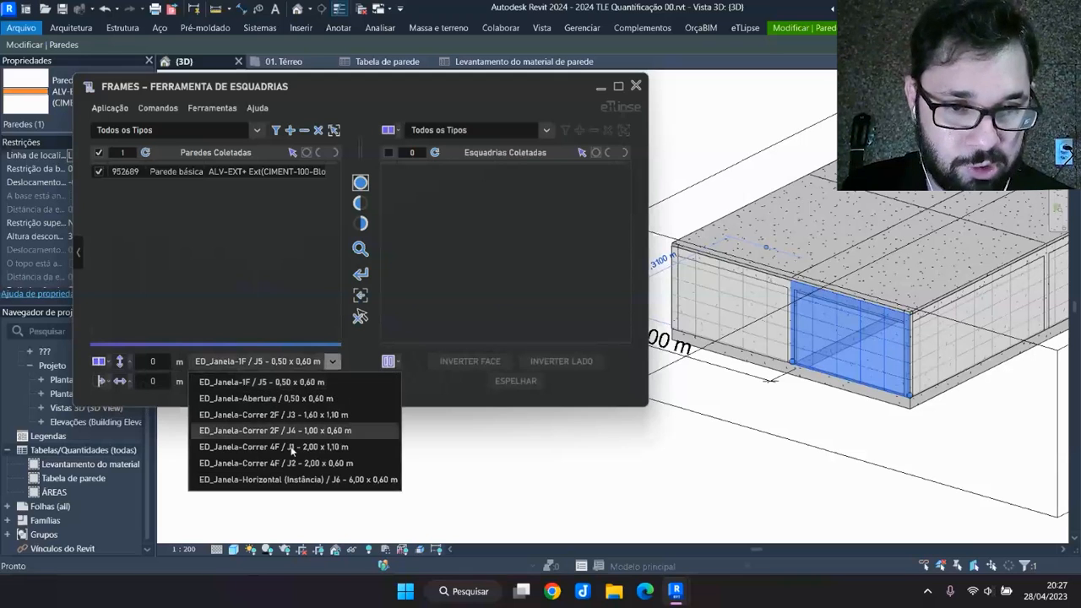
{"action": "left_click", "coordinate": [325, 415]}
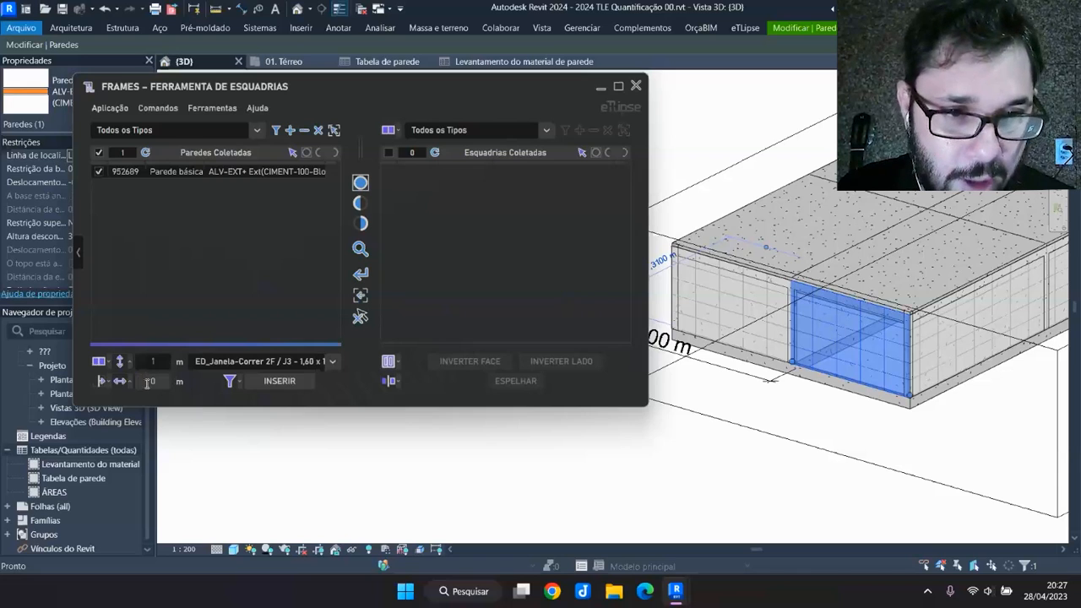
{"action": "double_click", "coordinate": [157, 382]}
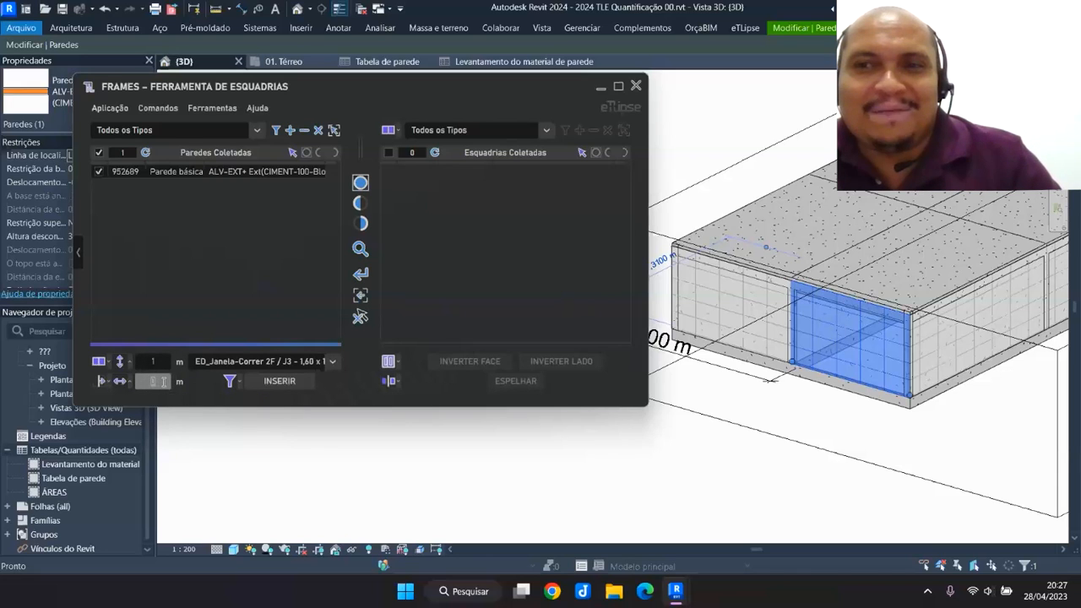
{"action": "left_click", "coordinate": [196, 304]}
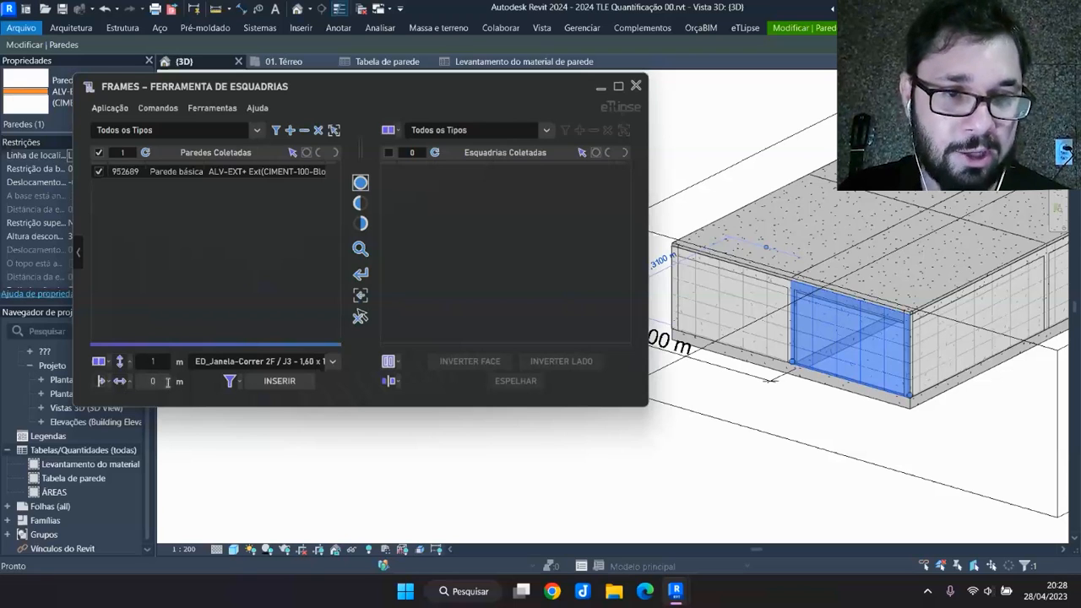
Insert the window into the collected wall with Inserir do Centro para o Fim da Parede, and close the Frames tool
{"action": "left_click", "coordinate": [105, 380]}
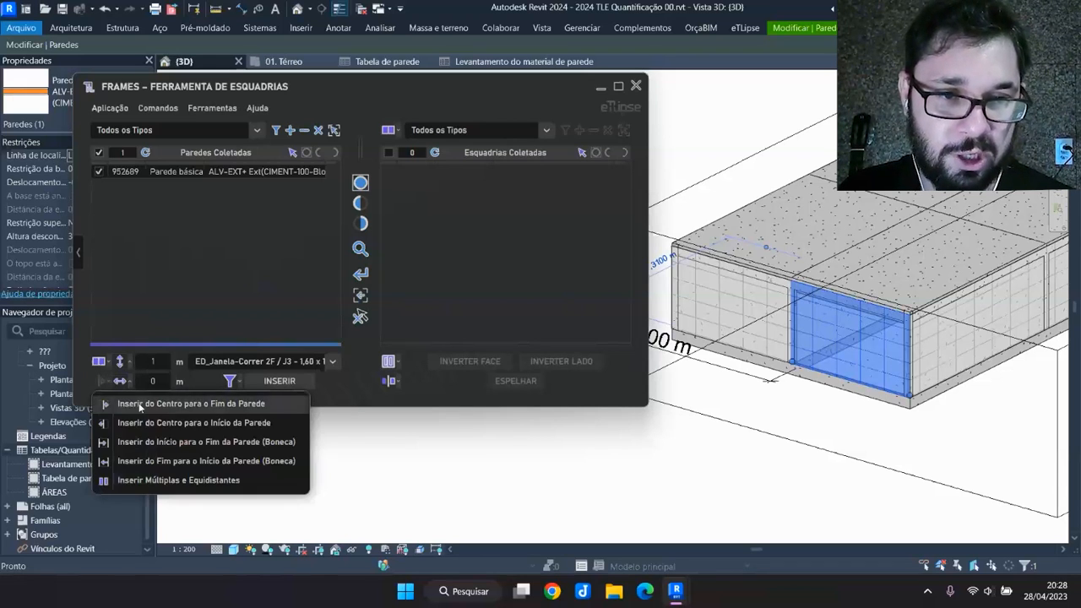
{"action": "left_click", "coordinate": [131, 405]}
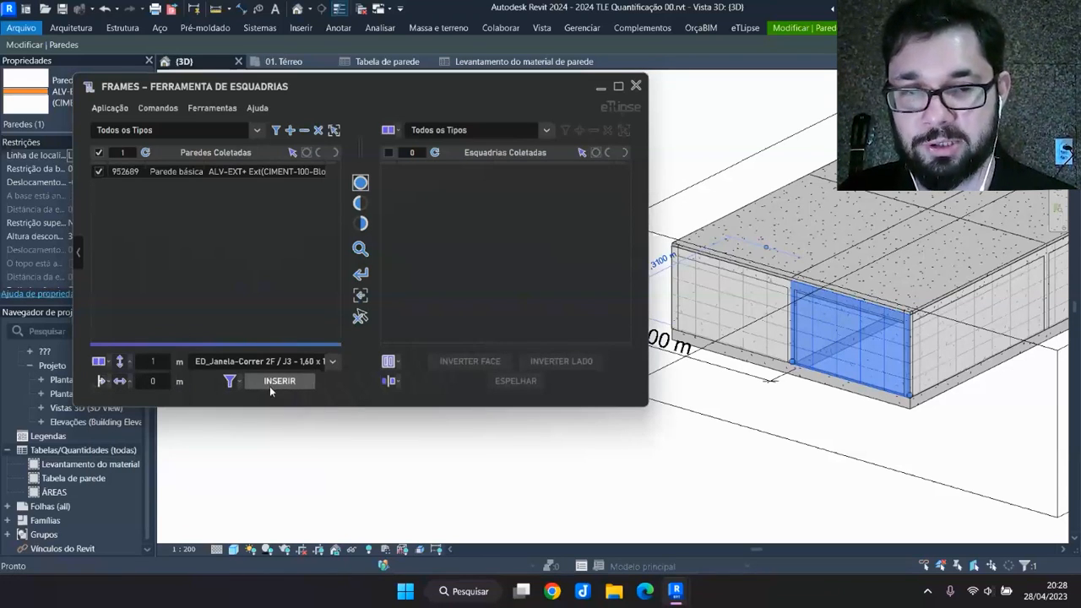
{"action": "left_click", "coordinate": [280, 380]}
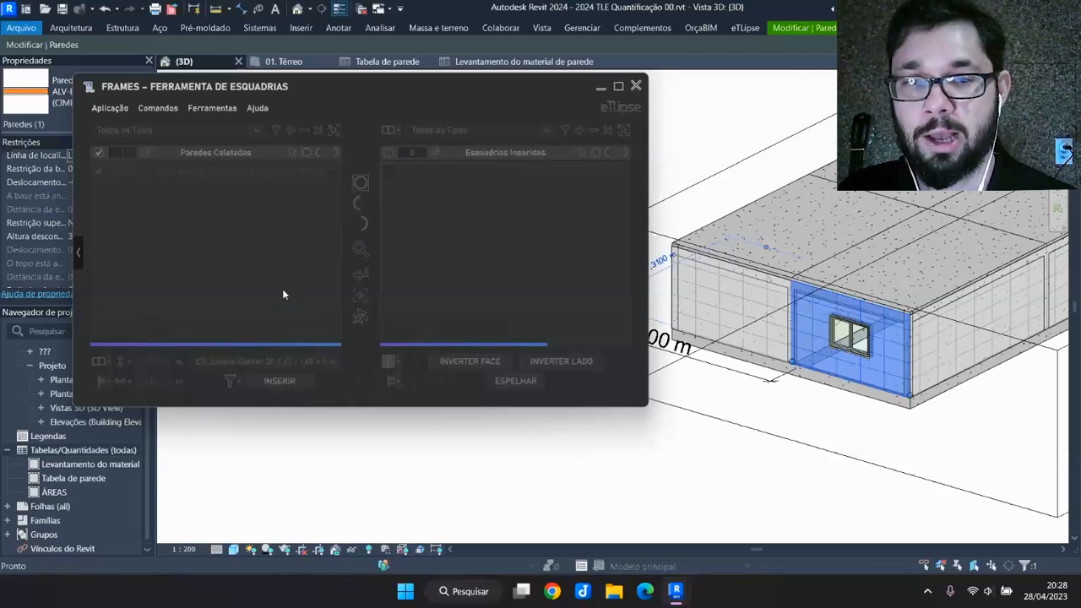
{"action": "left_click", "coordinate": [478, 414]}
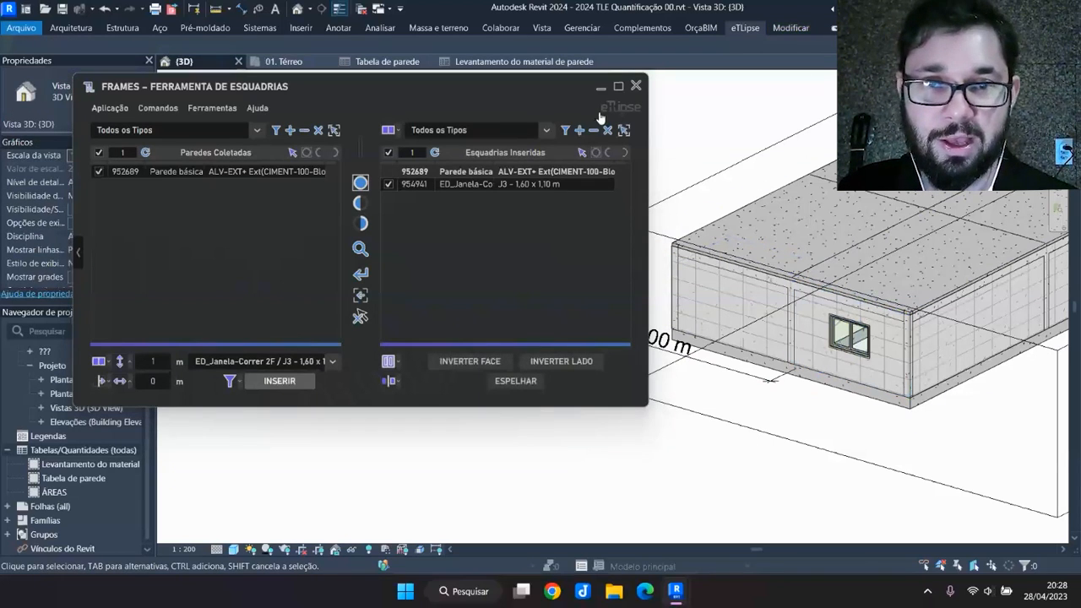
{"action": "left_click", "coordinate": [635, 87]}
Examine the inserted window in the 3D view and the material areas in the Levantamento do material de parede schedule
{"action": "scroll", "coordinate": [836, 397], "scroll_direction": "up", "scroll_amount": 4}
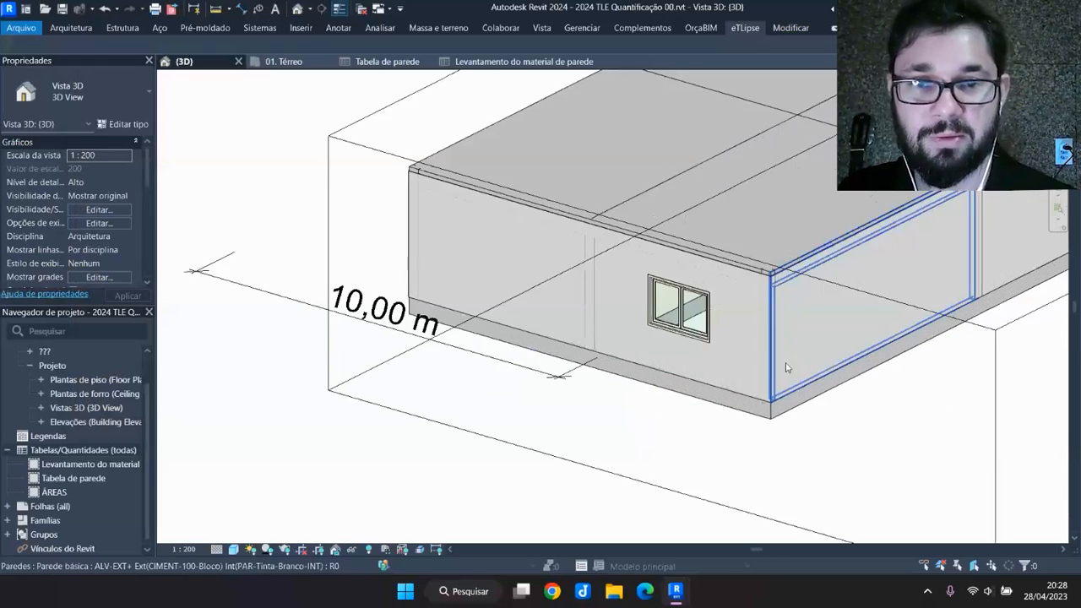
{"action": "scroll", "coordinate": [831, 367], "scroll_direction": "down", "scroll_amount": 2}
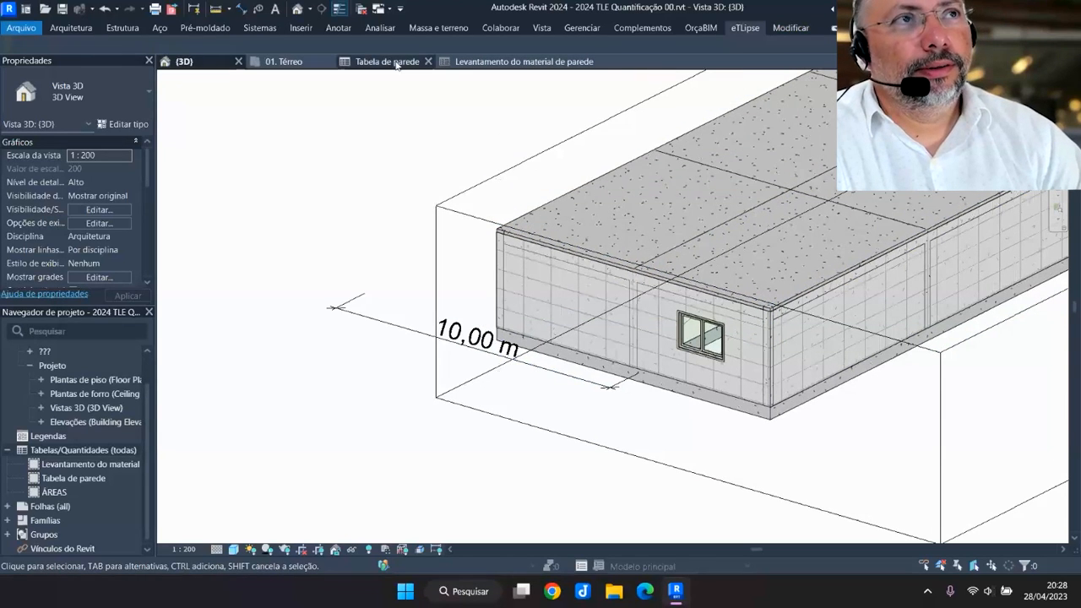
{"action": "left_click", "coordinate": [501, 65]}
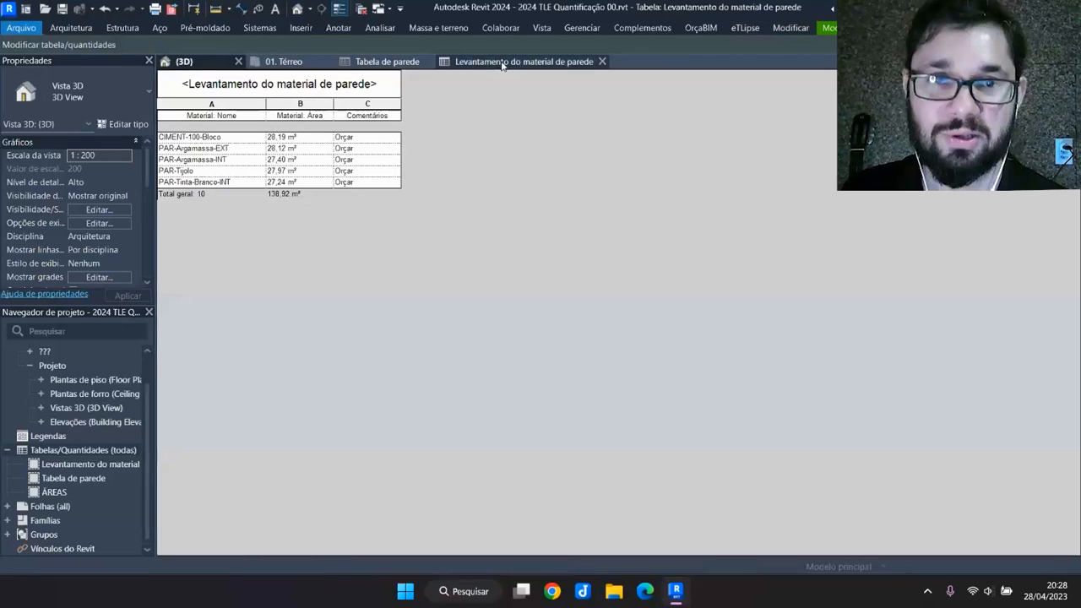
{"action": "left_click", "coordinate": [294, 162]}
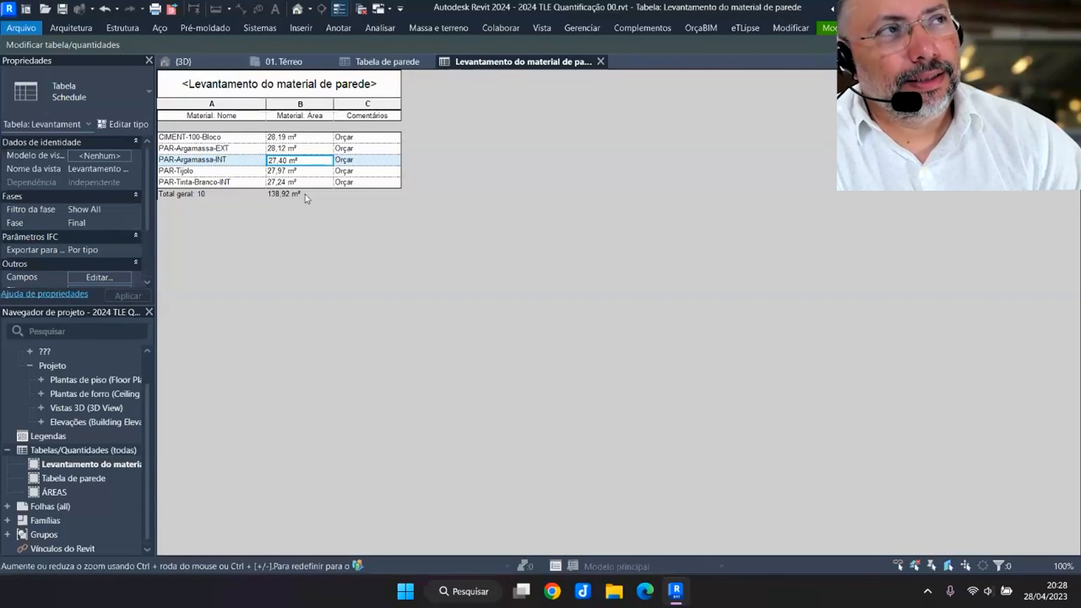
Create a new material takeoff for the Peças category
{"action": "right_click", "coordinate": [71, 450]}
{"action": "left_click", "coordinate": [194, 309]}
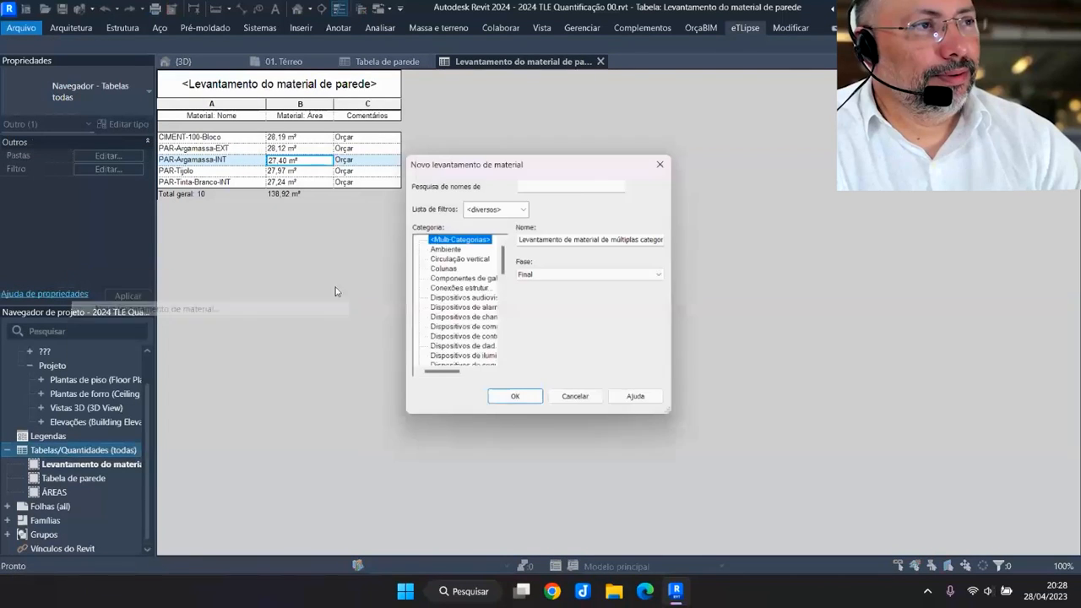
{"action": "scroll", "coordinate": [472, 272], "scroll_direction": "down", "scroll_amount": 8}
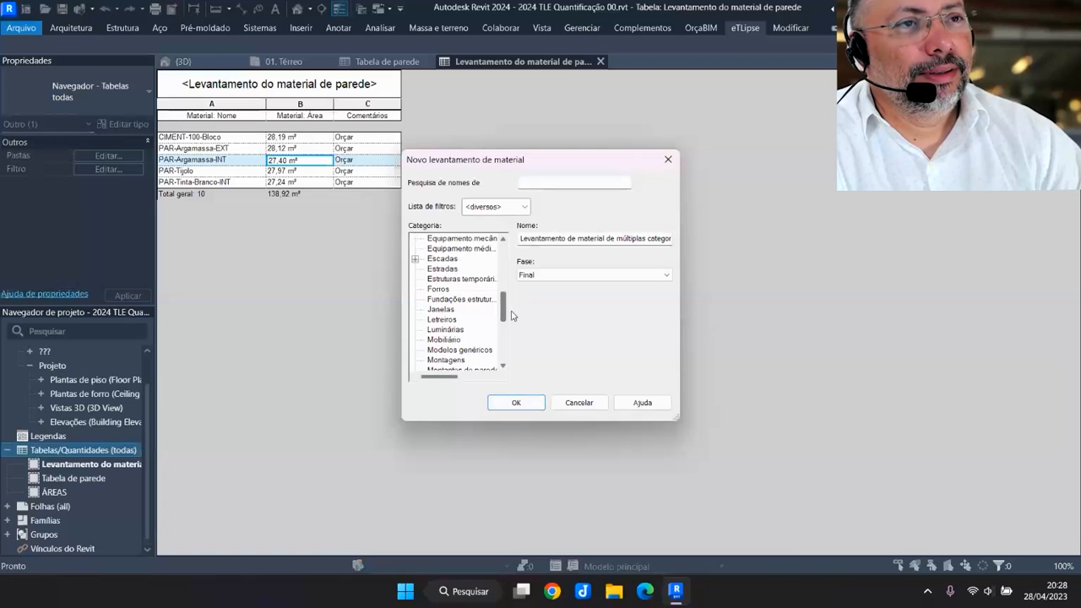
{"action": "left_click_drag", "start_coordinate": [514, 324], "coordinate": [509, 330]}
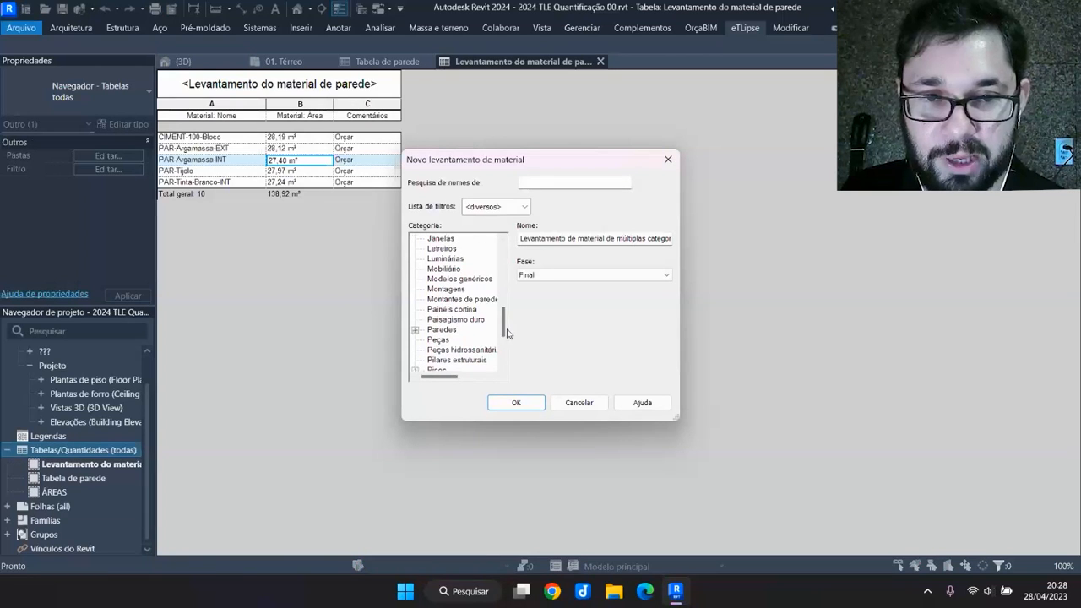
{"action": "left_click", "coordinate": [439, 341]}
{"action": "left_click", "coordinate": [516, 402]}
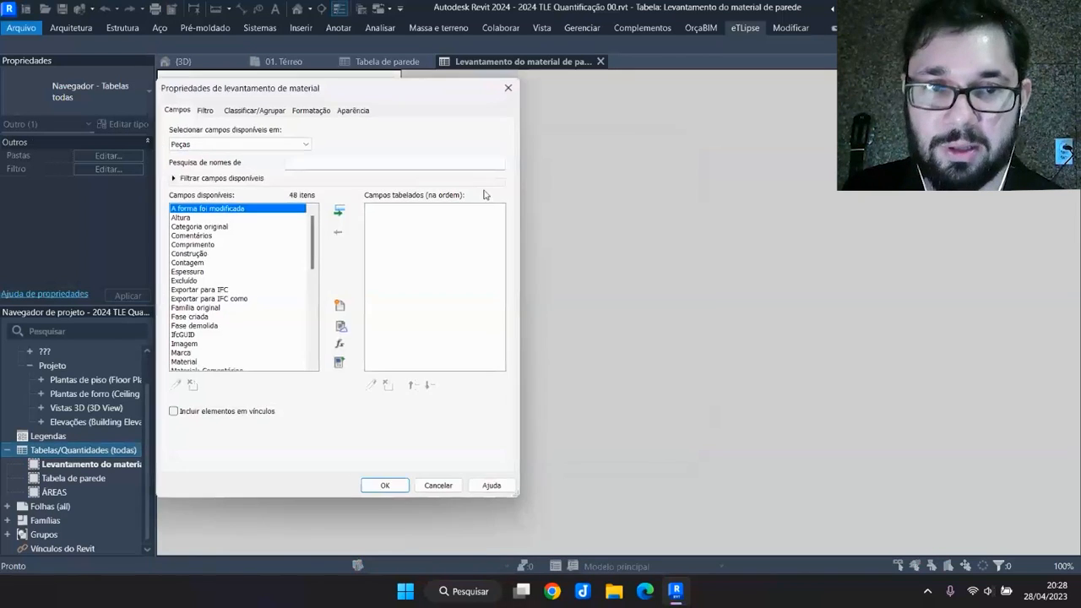
Add the fields Material: Nome, Material: Área and Comentários to the parts material takeoff
{"action": "scroll", "coordinate": [216, 253], "scroll_direction": "down", "scroll_amount": 8}
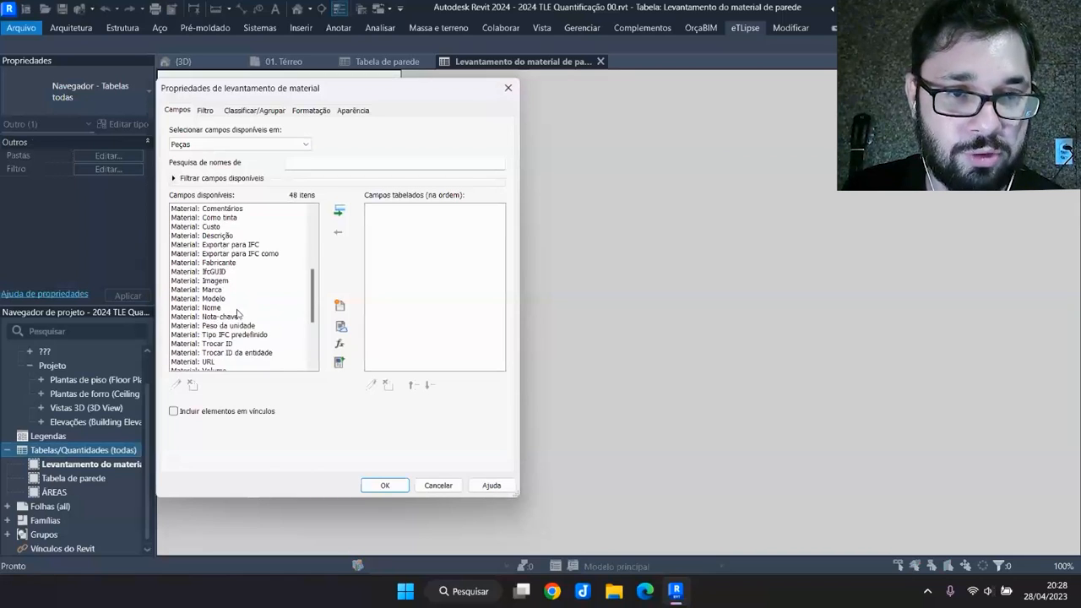
{"action": "left_click", "coordinate": [209, 281]}
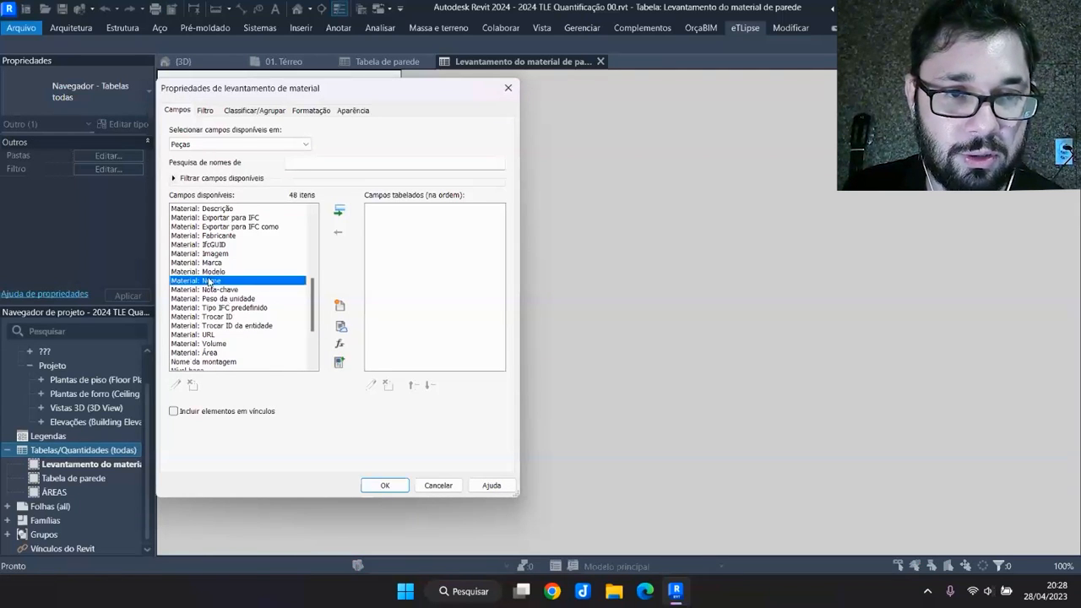
{"action": "left_click", "coordinate": [337, 212]}
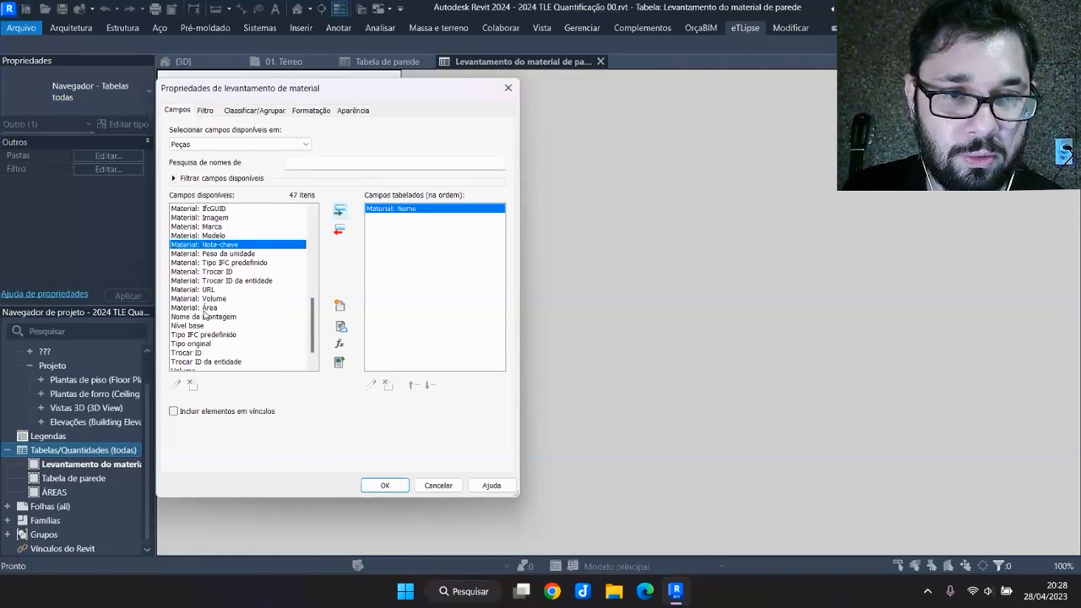
{"action": "left_click", "coordinate": [338, 211]}
{"action": "scroll", "coordinate": [217, 245], "scroll_direction": "up", "scroll_amount": 5}
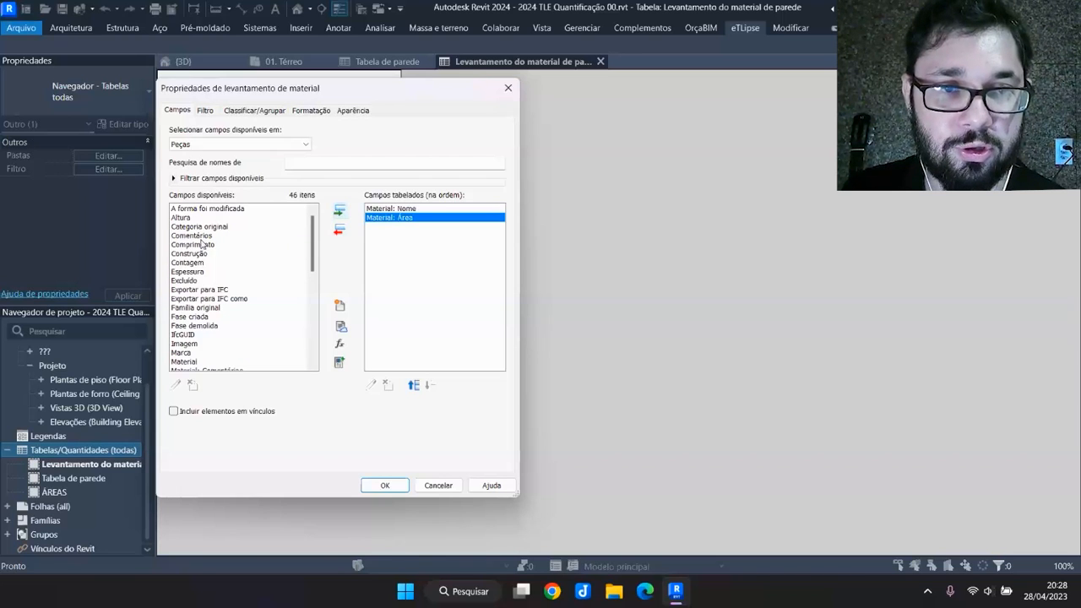
{"action": "left_click", "coordinate": [200, 237]}
{"action": "left_click", "coordinate": [339, 210]}
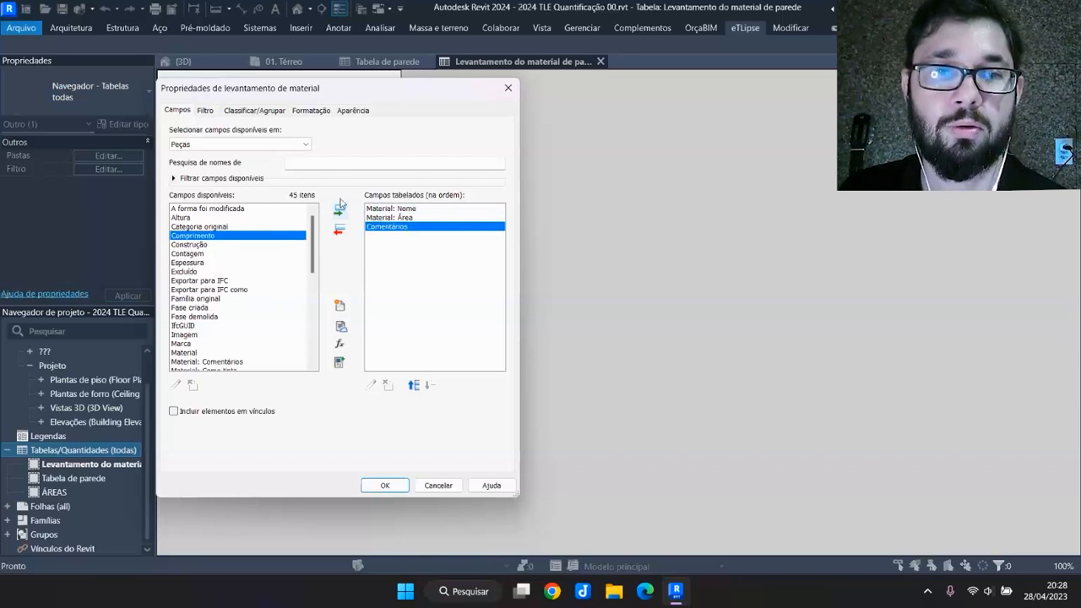
Filter the takeoff by Comentários igual Orçar and group it by Material: Nome, with a grand total and without itemizing each instance
{"action": "left_click", "coordinate": [205, 111]}
{"action": "left_click", "coordinate": [270, 133]}
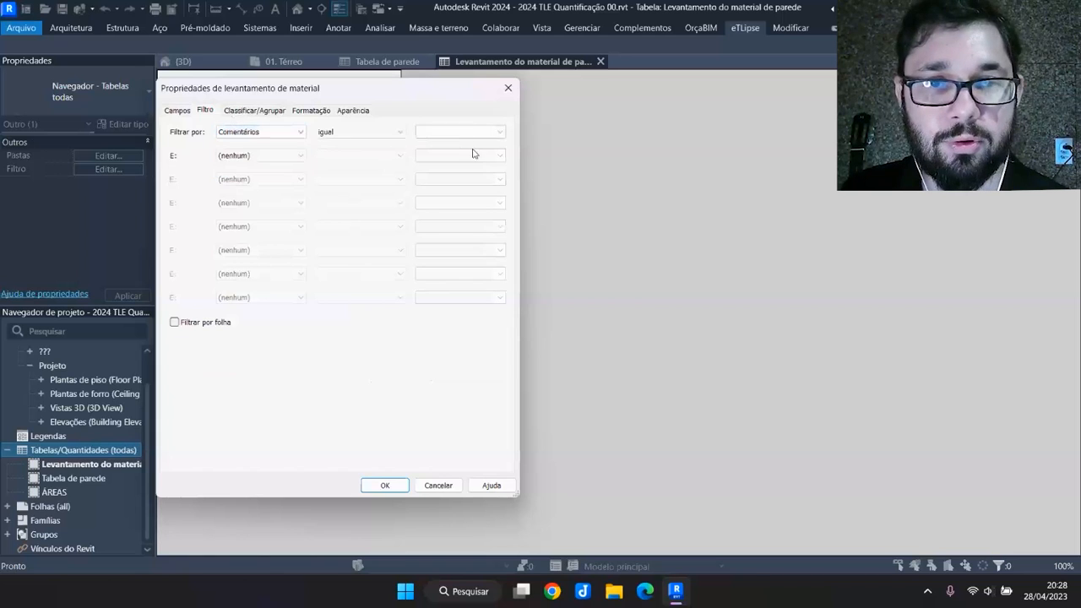
{"action": "left_click", "coordinate": [253, 112]}
{"action": "left_click", "coordinate": [253, 133]}
{"action": "left_click", "coordinate": [270, 150]}
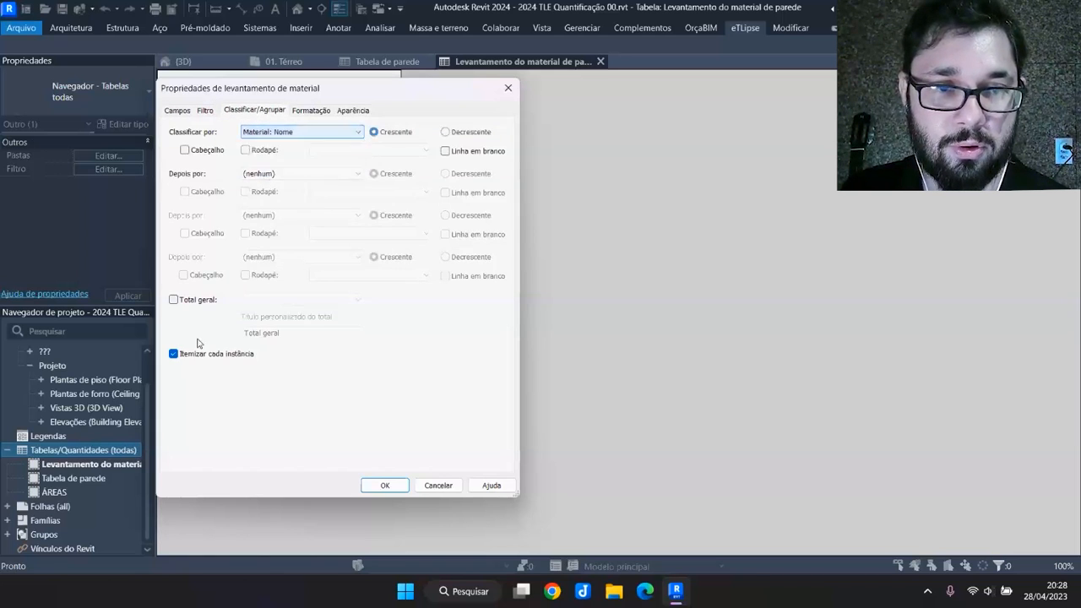
Calculate totals for Material: Área, generate the takeoff, and widen its Material: Nome column to fit the names
{"action": "left_click", "coordinate": [310, 111]}
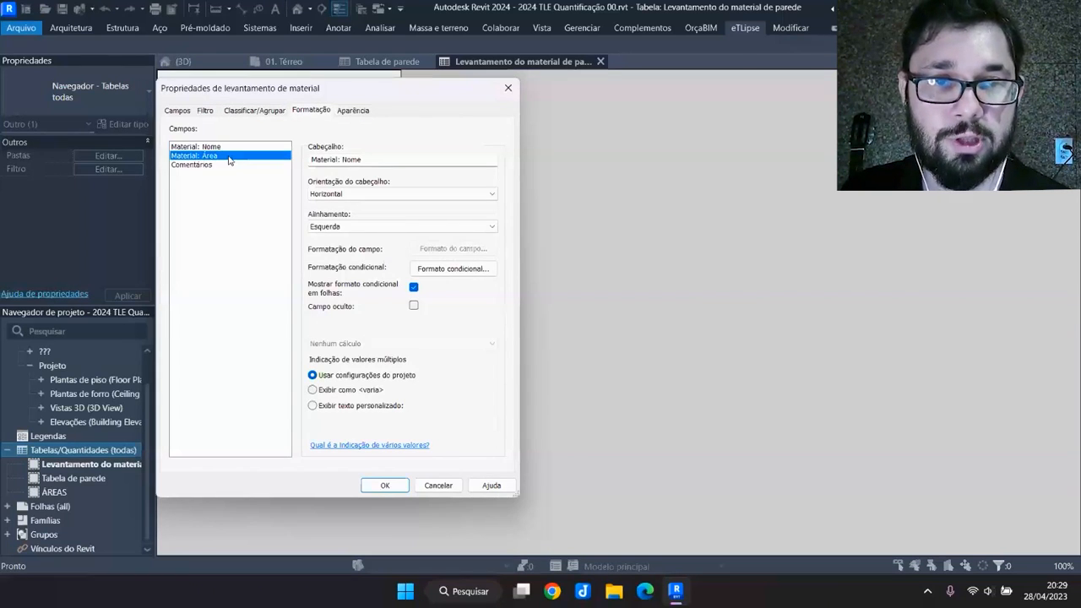
{"action": "left_click", "coordinate": [488, 344]}
{"action": "left_click", "coordinate": [393, 365]}
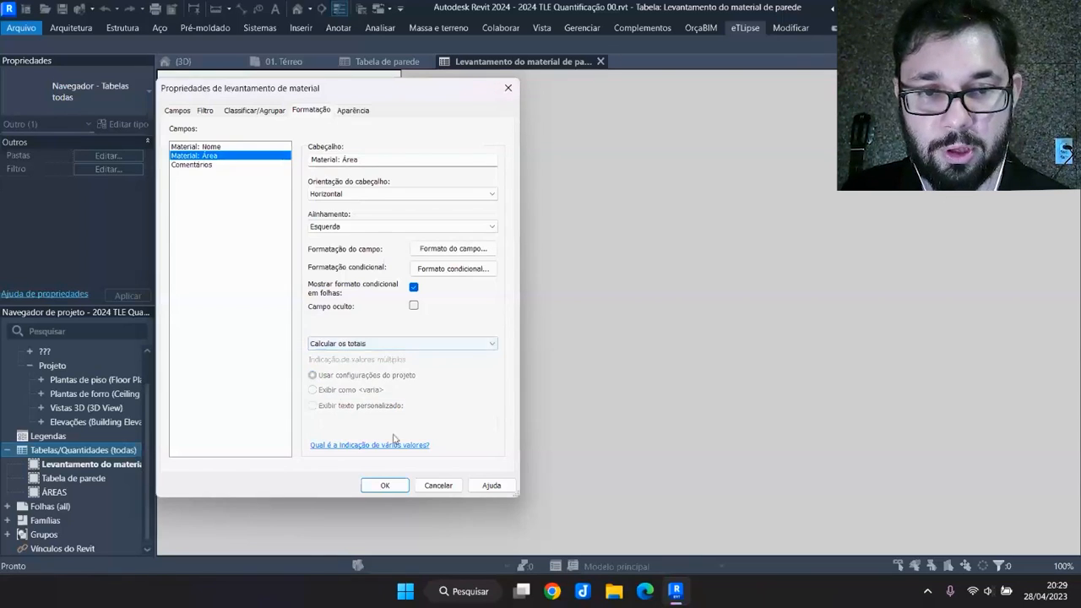
{"action": "left_click", "coordinate": [385, 487]}
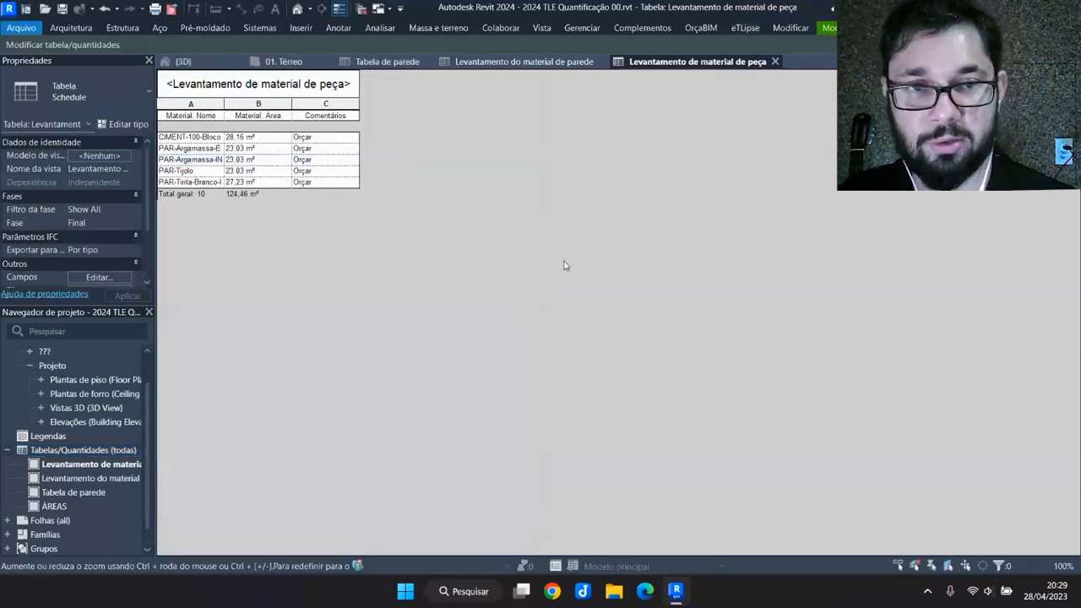
{"action": "double_click", "coordinate": [225, 104]}
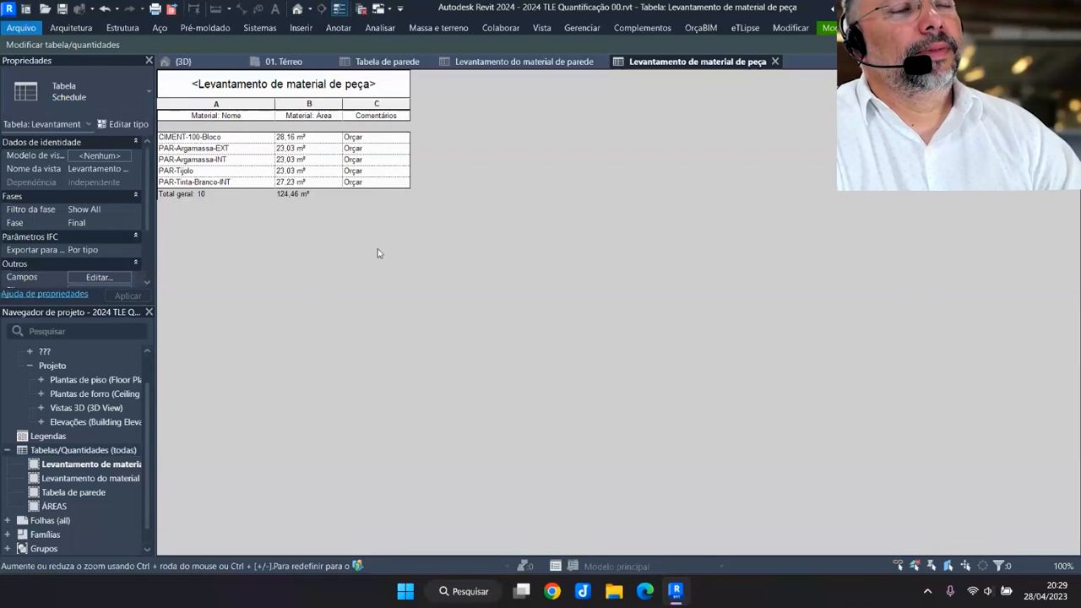
Return to the 3D view and set its parts visibility to Mostrar peças
{"action": "left_click", "coordinate": [182, 61]}
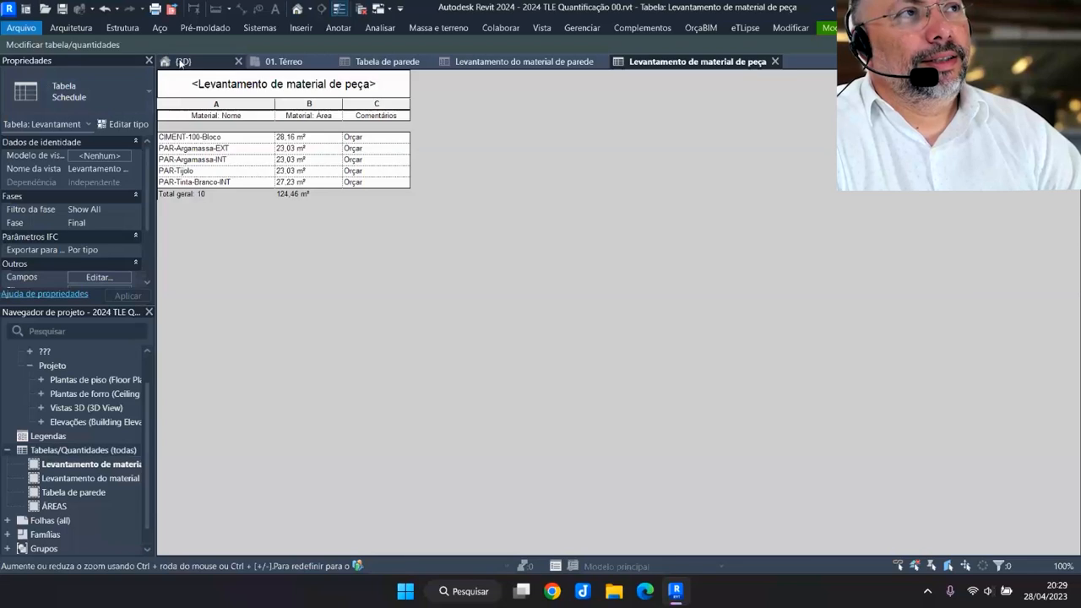
{"action": "scroll", "coordinate": [665, 390], "scroll_direction": "up", "scroll_amount": 2}
{"action": "scroll", "coordinate": [665, 390], "scroll_direction": "up", "scroll_amount": 4}
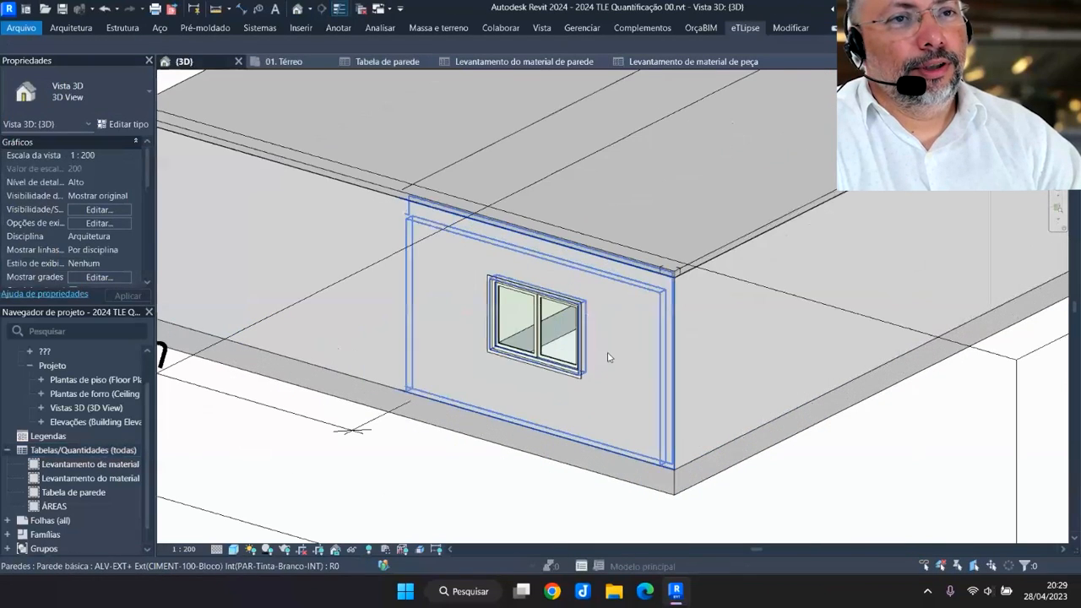
{"action": "left_click", "coordinate": [608, 357]}
{"action": "key", "text": "Escape"}
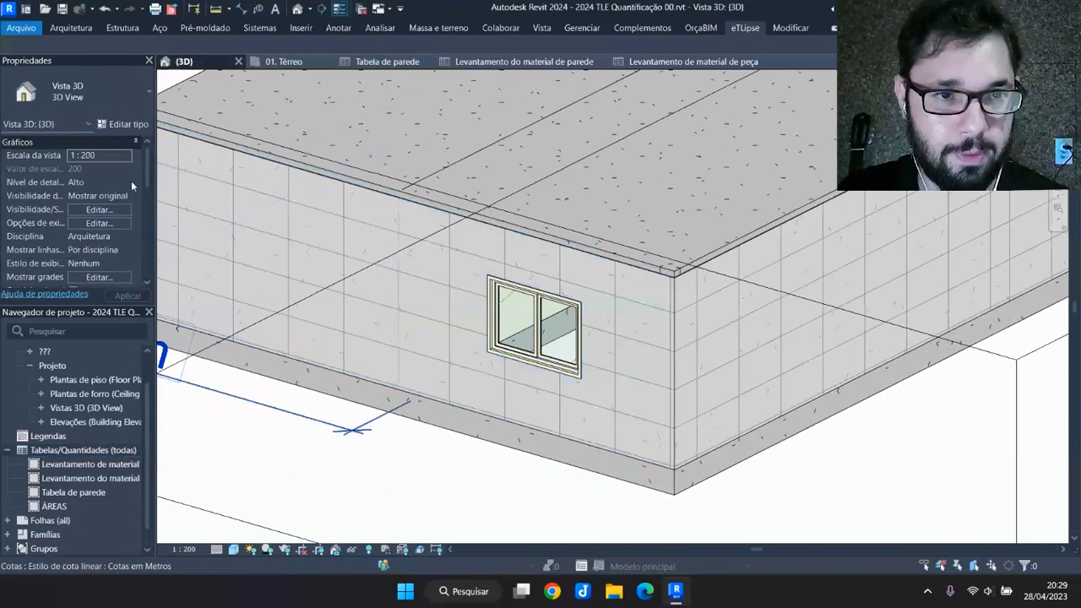
{"action": "left_click", "coordinate": [130, 195]}
{"action": "left_click", "coordinate": [118, 210]}
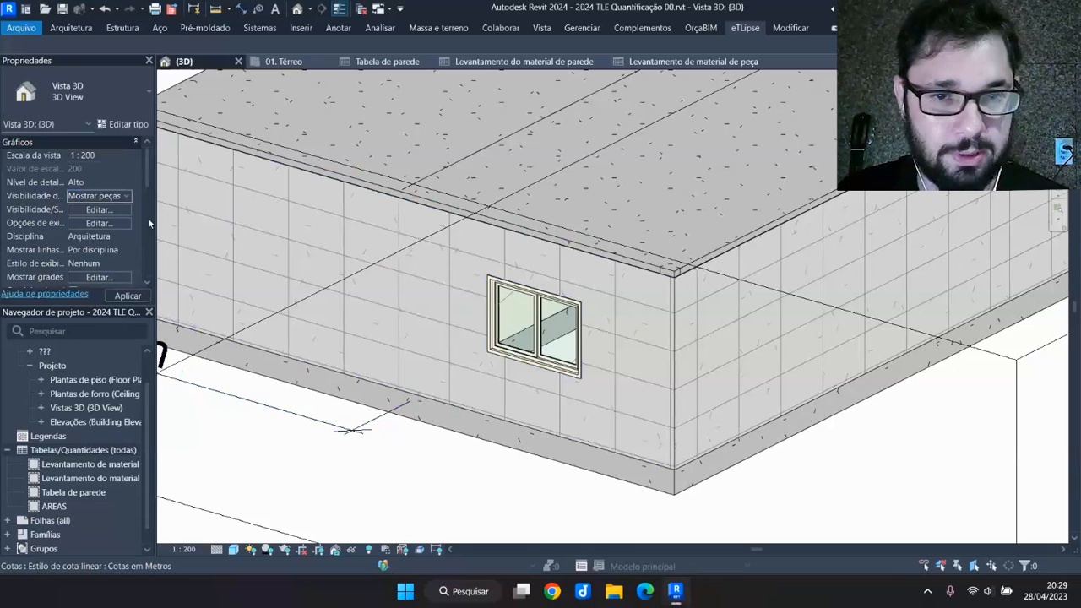
Select the outer part around the window on the short facade and examine how it fits the window opening
{"action": "left_click", "coordinate": [636, 410]}
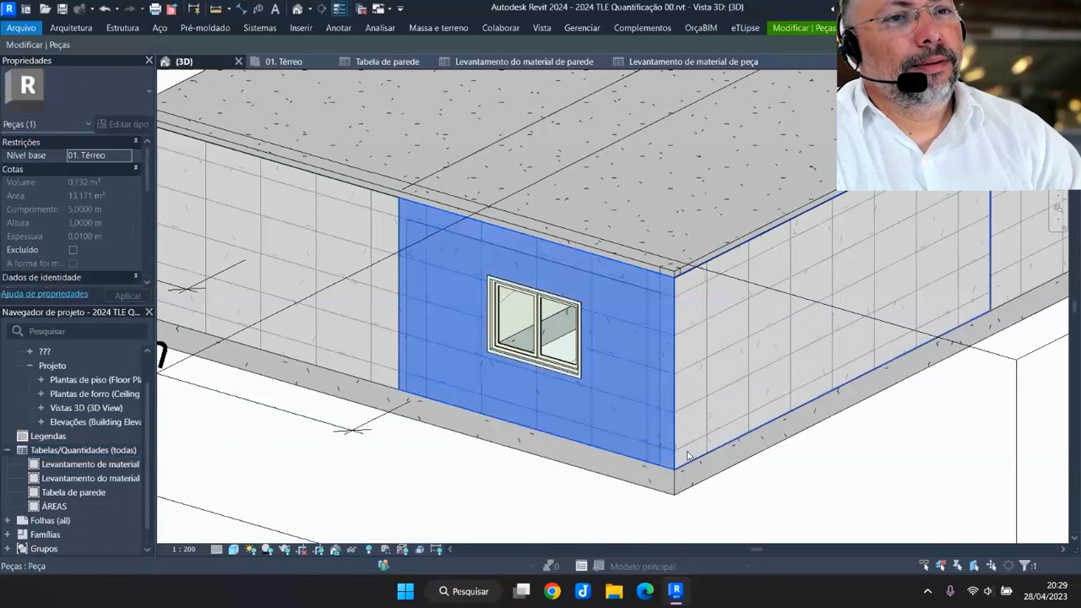
{"action": "scroll", "coordinate": [687, 455], "scroll_direction": "down", "scroll_amount": 2}
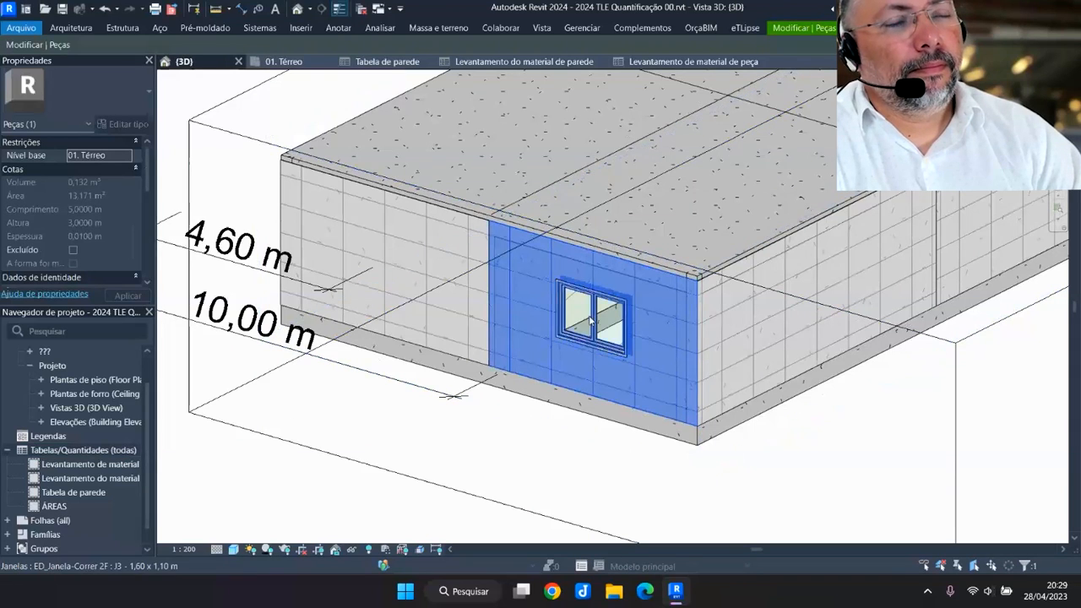
{"action": "scroll", "coordinate": [605, 309], "scroll_direction": "down", "scroll_amount": 2}
{"action": "scroll", "coordinate": [605, 309], "scroll_direction": "up", "scroll_amount": 3}
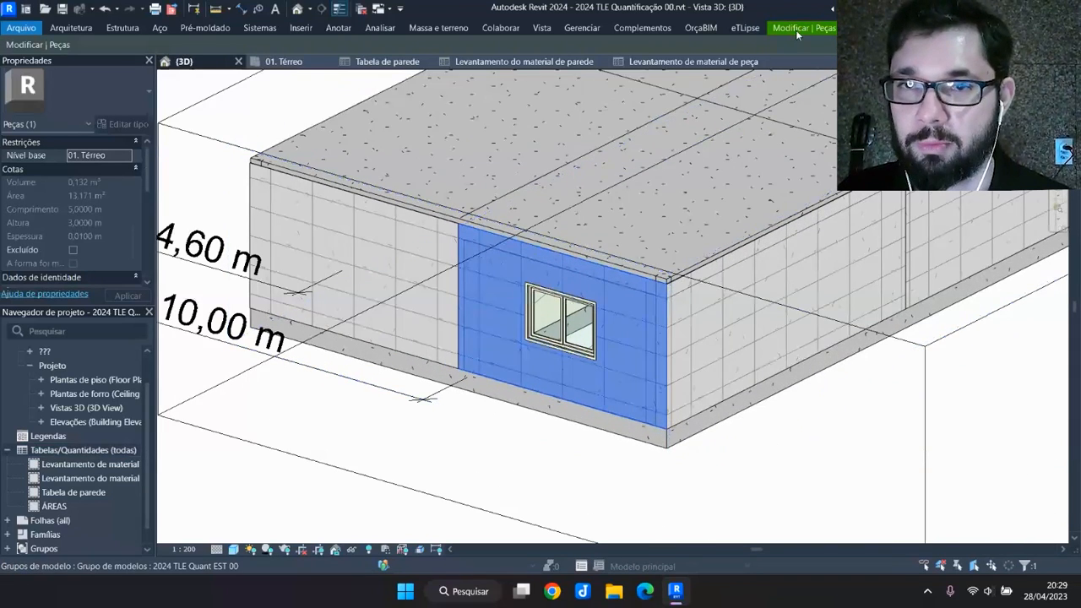
{"action": "left_click", "coordinate": [795, 29]}
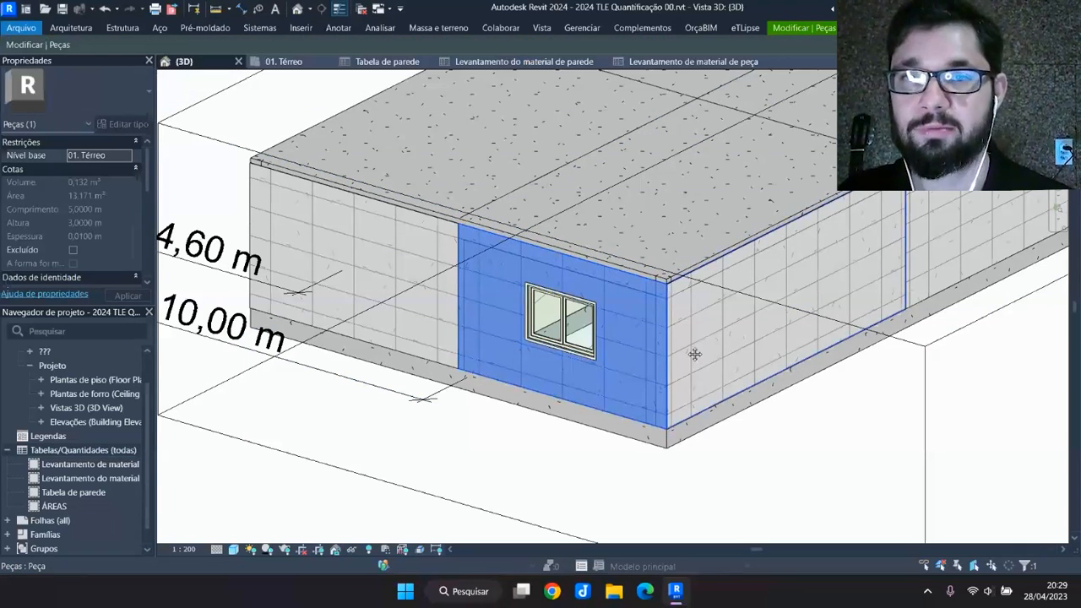
Start dividing the outer part around the window, using the facade face as the division sketch's work plane
{"action": "left_click", "coordinate": [804, 30]}
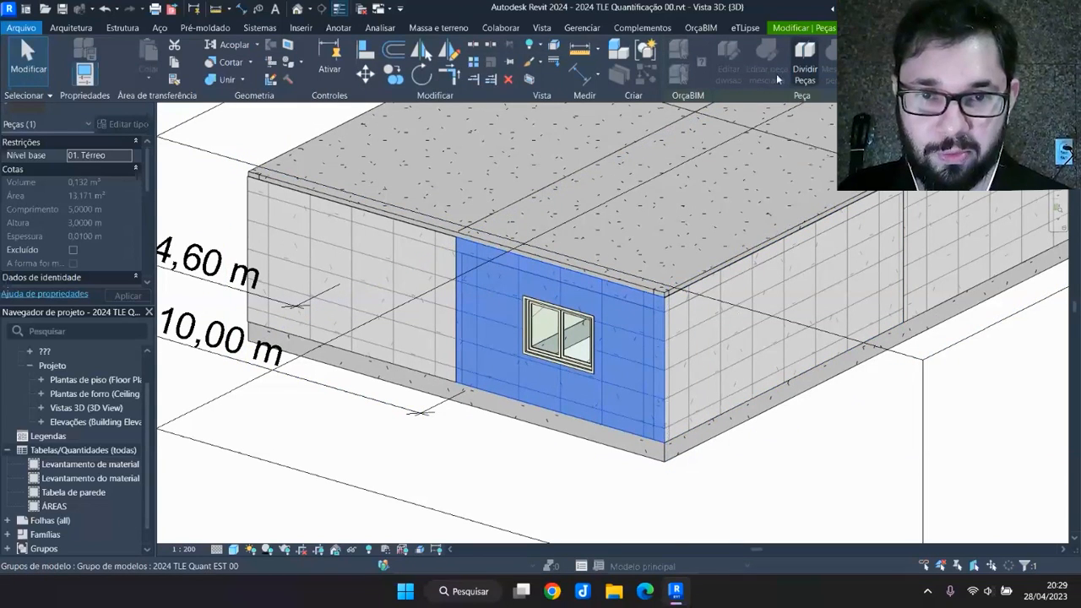
{"action": "scroll", "coordinate": [664, 290], "scroll_direction": "down", "scroll_amount": 5}
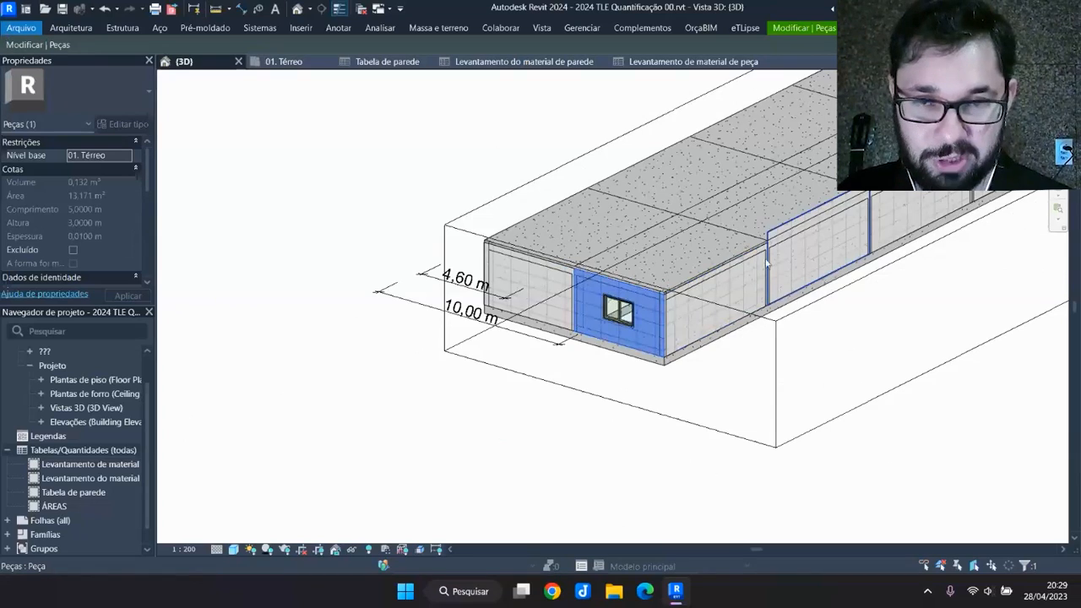
{"action": "scroll", "coordinate": [517, 371], "scroll_direction": "up", "scroll_amount": 2}
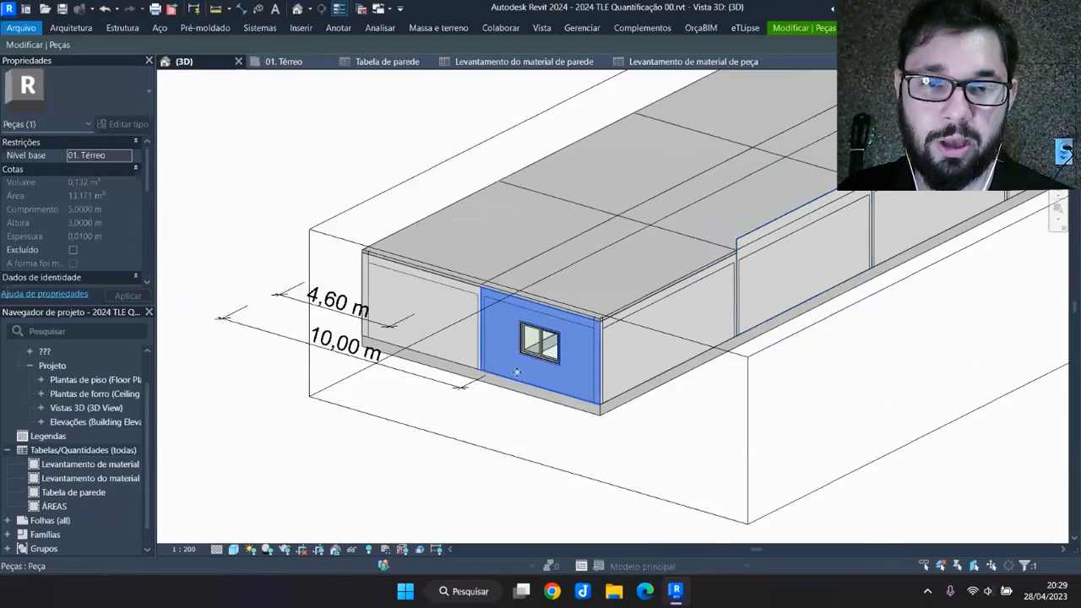
{"action": "scroll", "coordinate": [516, 372], "scroll_direction": "up", "scroll_amount": 2}
{"action": "left_click", "coordinate": [793, 29]}
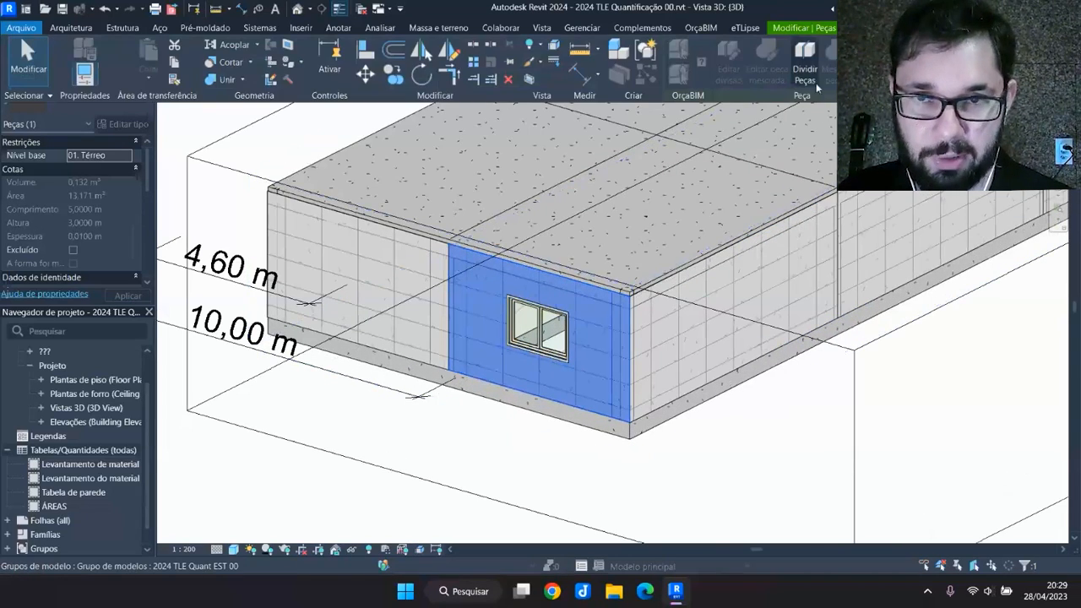
{"action": "middle_click_drag", "start_coordinate": [581, 355], "coordinate": [560, 370]}
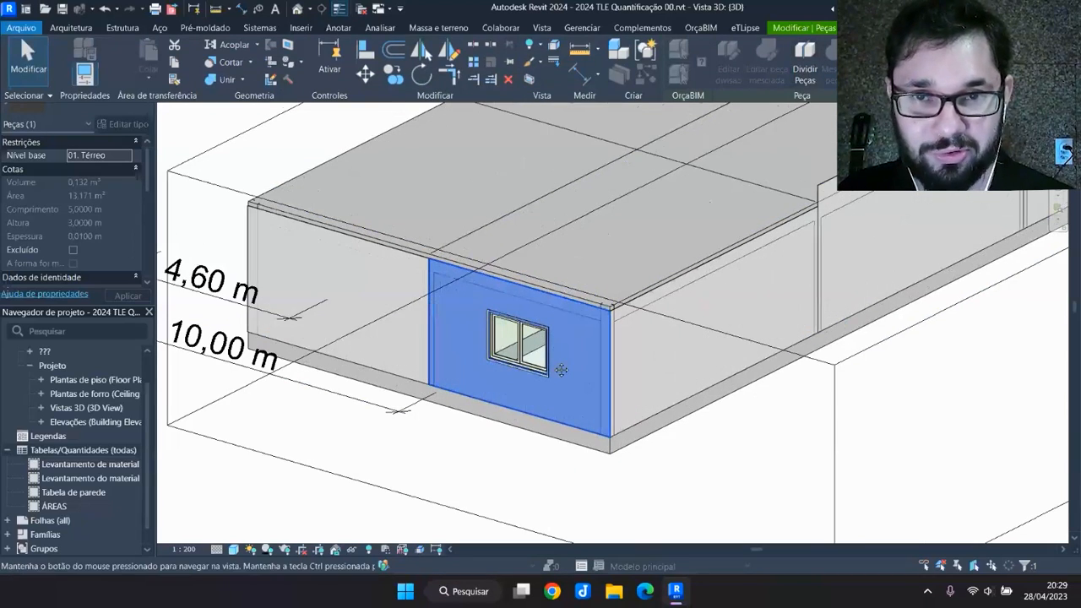
{"action": "left_click", "coordinate": [807, 30]}
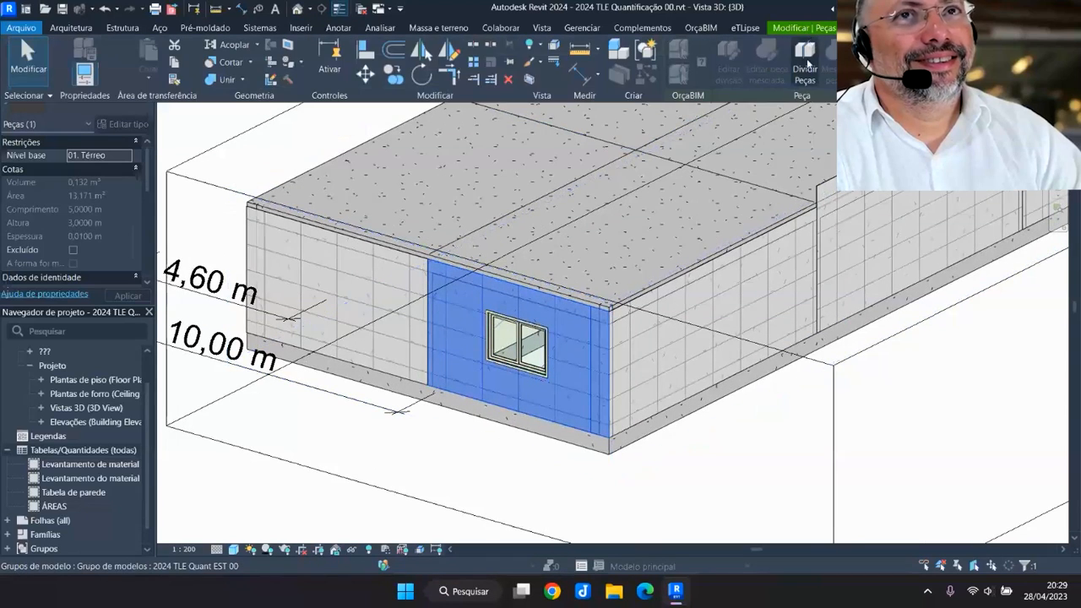
{"action": "left_click", "coordinate": [806, 64]}
{"action": "left_click", "coordinate": [715, 67]}
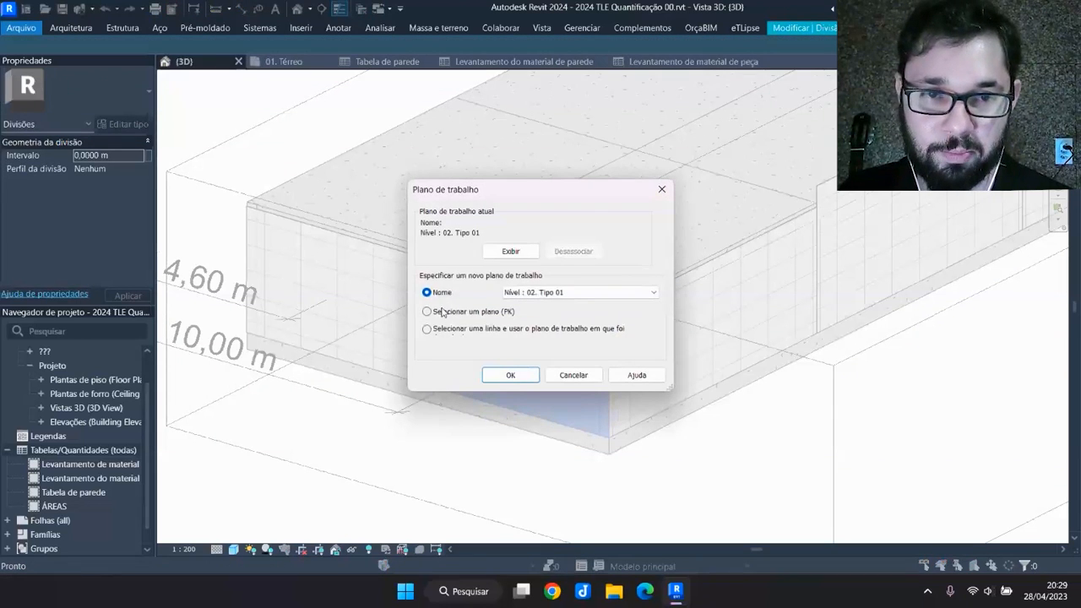
{"action": "left_click", "coordinate": [511, 375]}
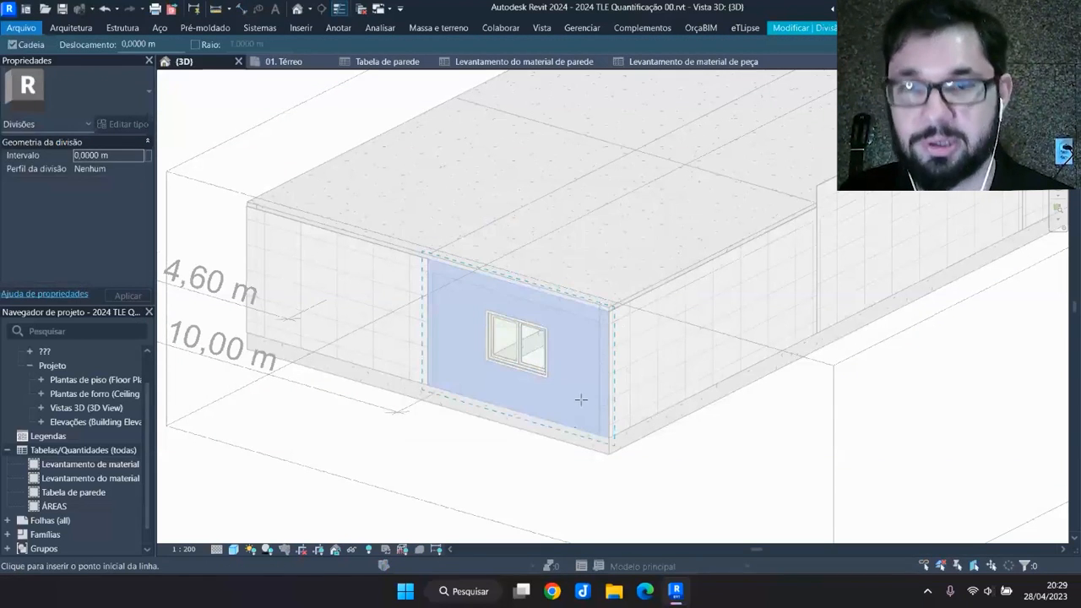
Sketch a straight division line about 8 m long across the part below the window and finish the division
{"action": "left_click", "coordinate": [809, 29]}
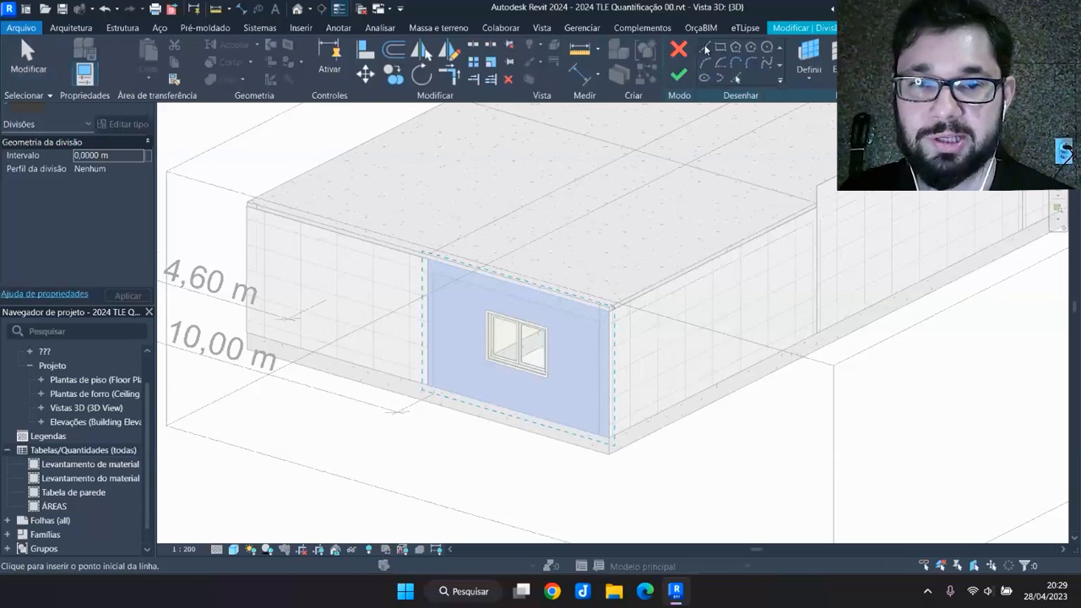
{"action": "middle_click_drag", "start_coordinate": [627, 307], "coordinate": [941, 362], "text": "shift"}
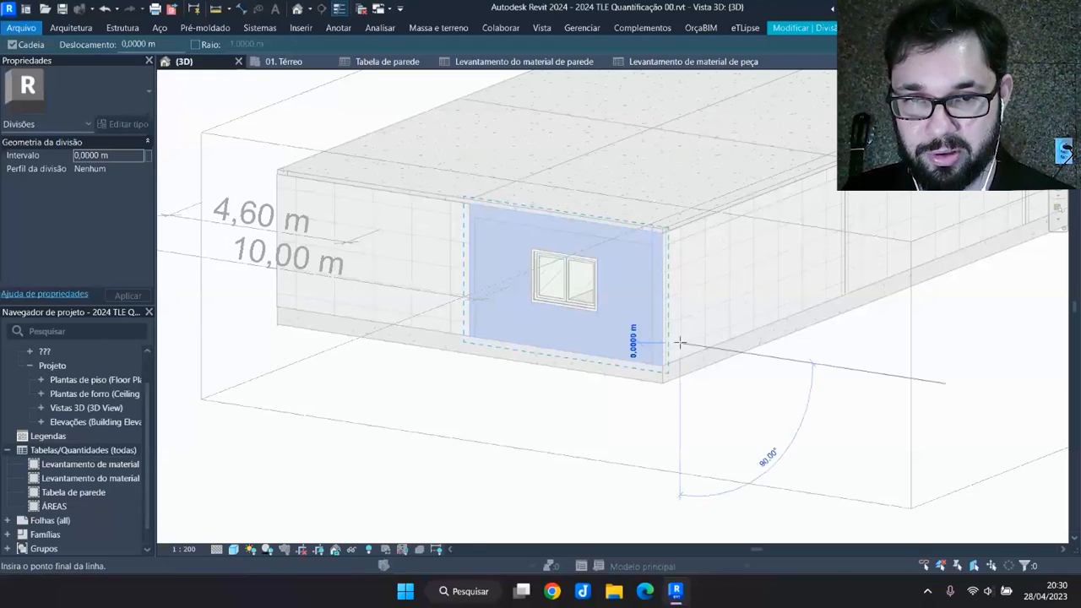
{"action": "left_click", "coordinate": [373, 295]}
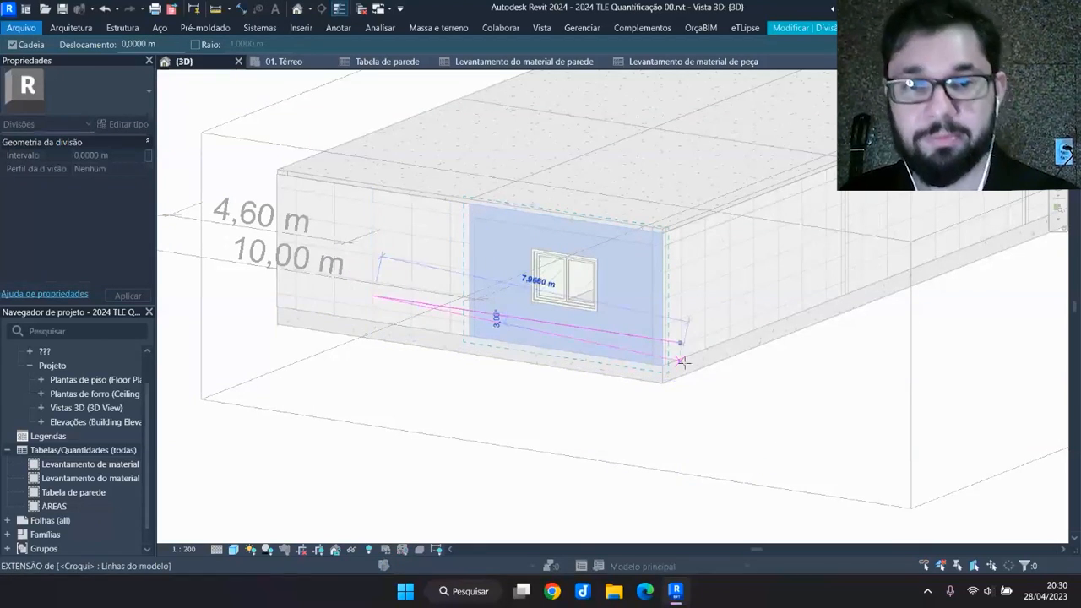
{"action": "key", "text": "Escape"}
{"action": "scroll", "coordinate": [642, 363], "scroll_direction": "up", "scroll_amount": 3}
{"action": "key", "text": "Escape"}
{"action": "scroll", "coordinate": [702, 368], "scroll_direction": "up", "scroll_amount": 2}
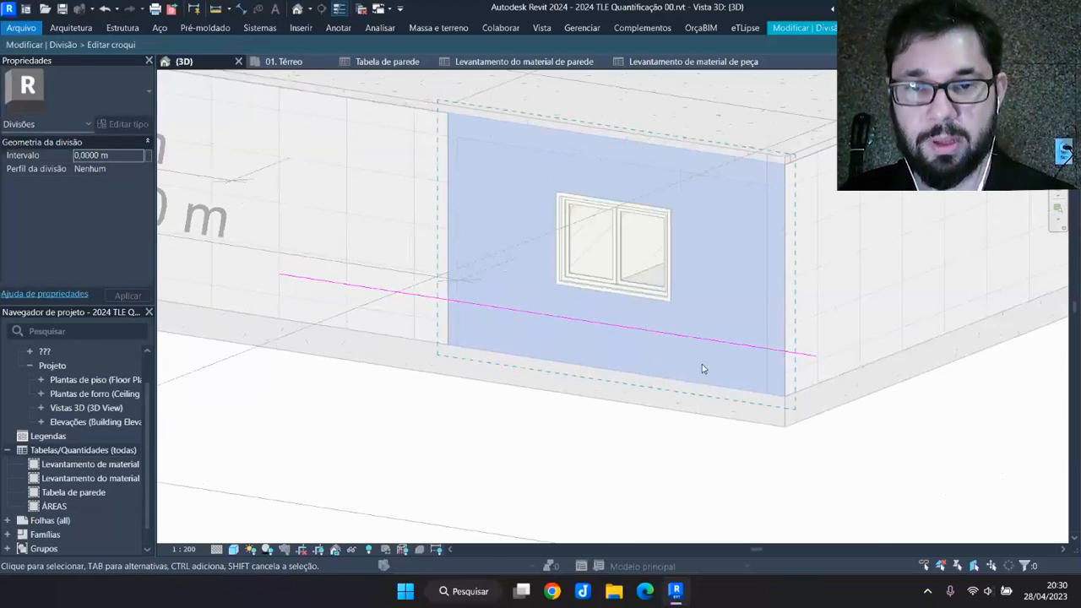
{"action": "scroll", "coordinate": [702, 367], "scroll_direction": "down", "scroll_amount": 1}
{"action": "left_click", "coordinate": [799, 29]}
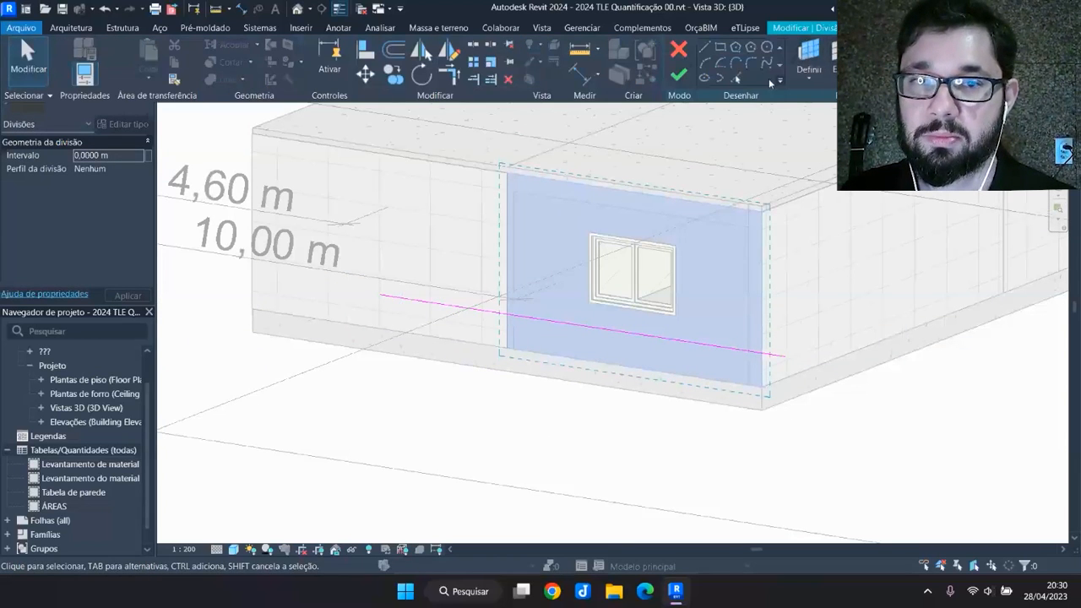
{"action": "left_click", "coordinate": [677, 77]}
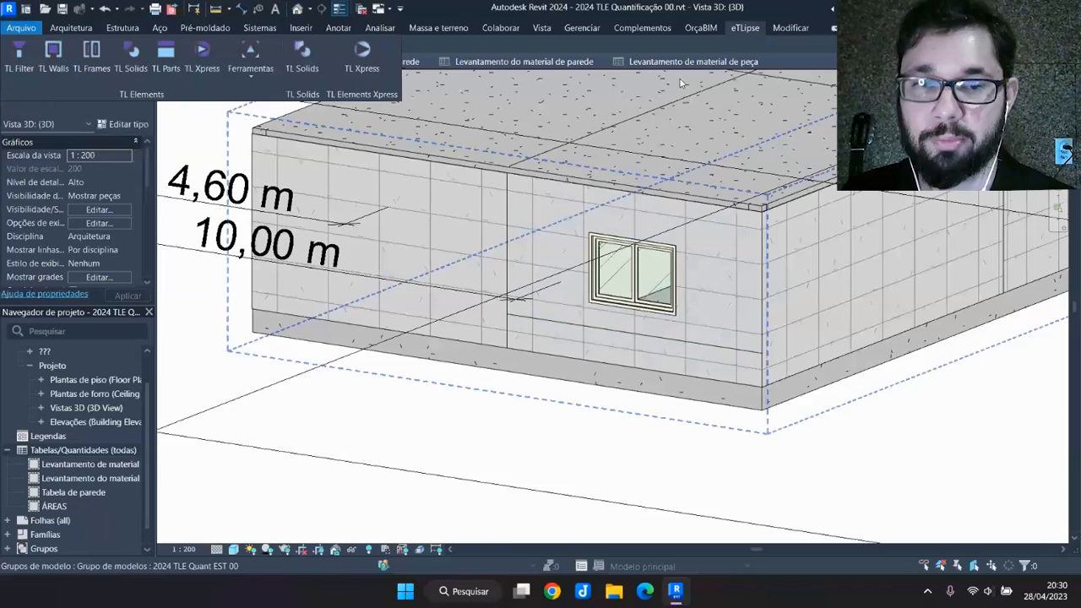
Exclude the divided upper part around the window, keeping the strip below the division line
{"action": "scroll", "coordinate": [611, 324], "scroll_direction": "up", "scroll_amount": 3}
{"action": "left_click", "coordinate": [611, 323]}
{"action": "left_click", "coordinate": [735, 253]}
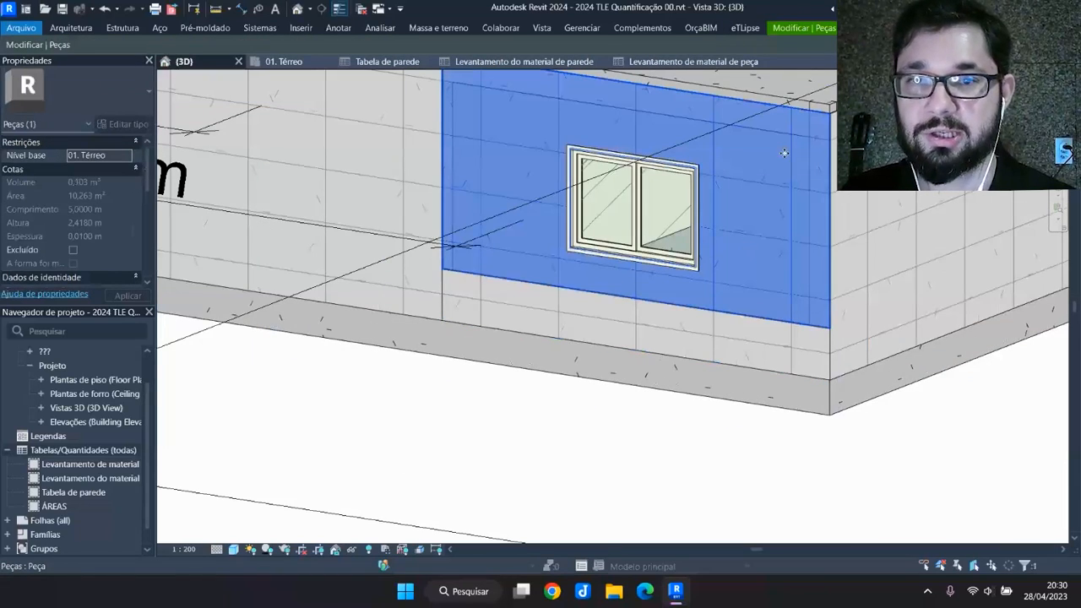
{"action": "left_click", "coordinate": [819, 28]}
{"action": "left_click", "coordinate": [20, 37]}
{"action": "scroll", "coordinate": [610, 400], "scroll_direction": "down", "scroll_amount": 4}
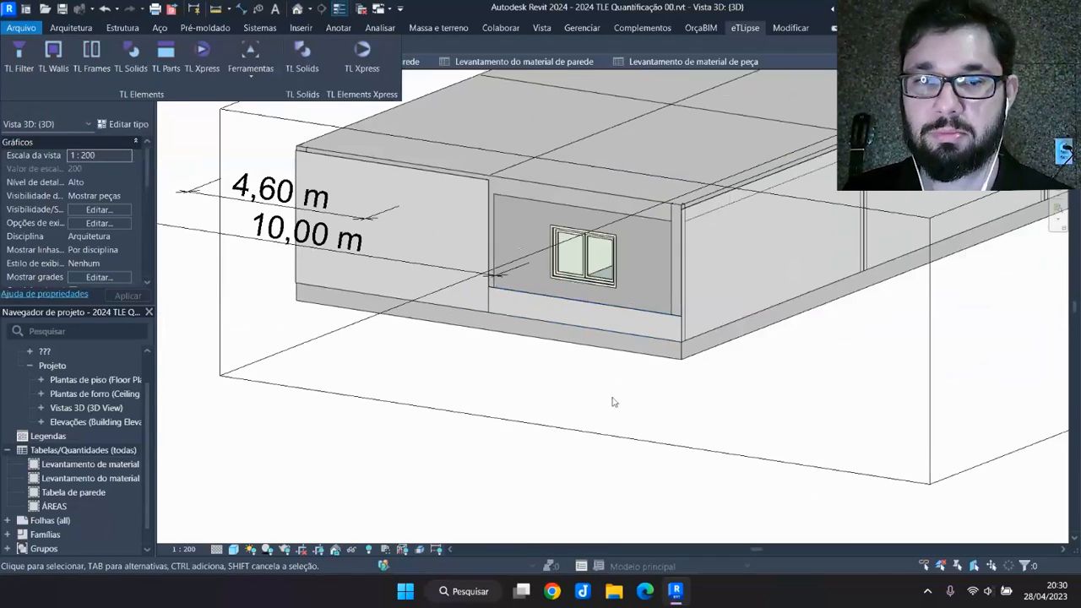
Examine the exposed layer around the window and review the Levantamento de material de peça takeoff
{"action": "scroll", "coordinate": [612, 346], "scroll_direction": "up", "scroll_amount": 5}
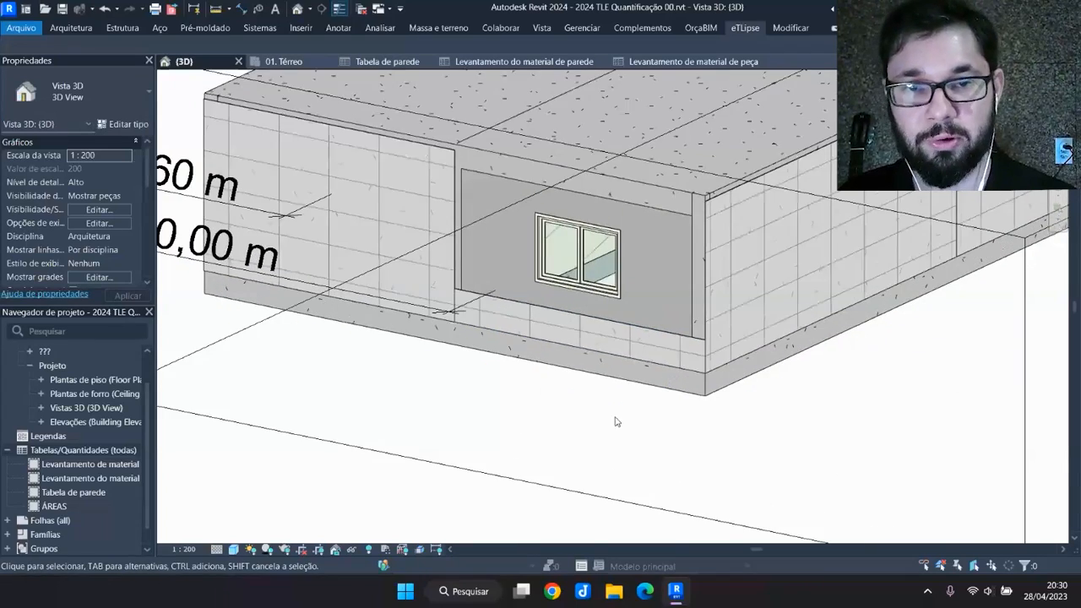
{"action": "scroll", "coordinate": [528, 363], "scroll_direction": "down", "scroll_amount": 2}
{"action": "scroll", "coordinate": [510, 407], "scroll_direction": "up", "scroll_amount": 2}
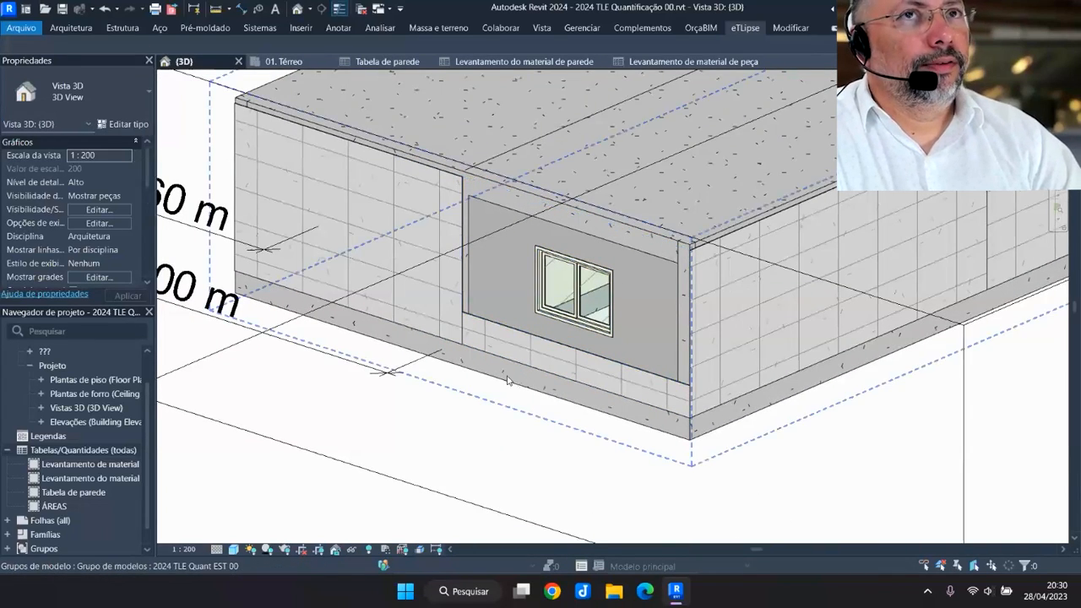
{"action": "scroll", "coordinate": [511, 384], "scroll_direction": "down", "scroll_amount": 1}
{"action": "scroll", "coordinate": [532, 392], "scroll_direction": "up", "scroll_amount": 1}
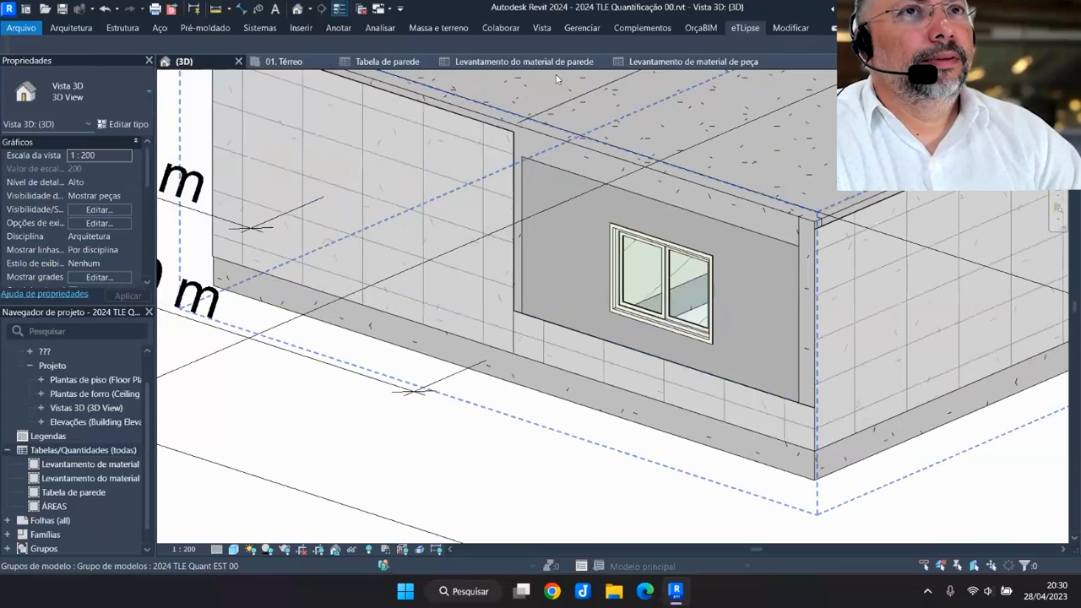
{"action": "left_click", "coordinate": [692, 61]}
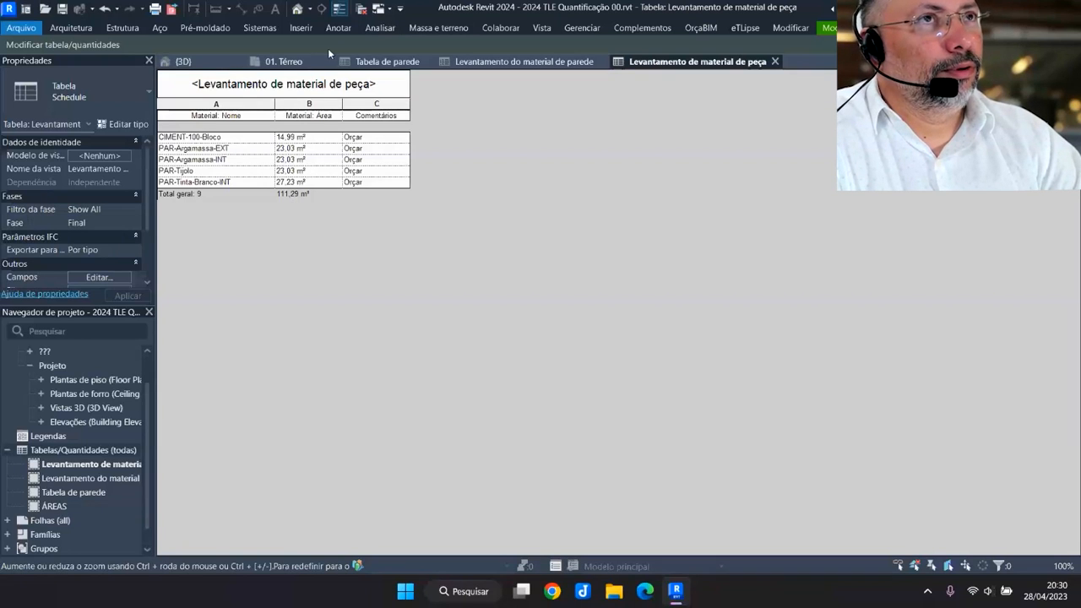
Return to the 3D view and undo the exclusion and the division of the outer part around the window
{"action": "left_click", "coordinate": [182, 62]}
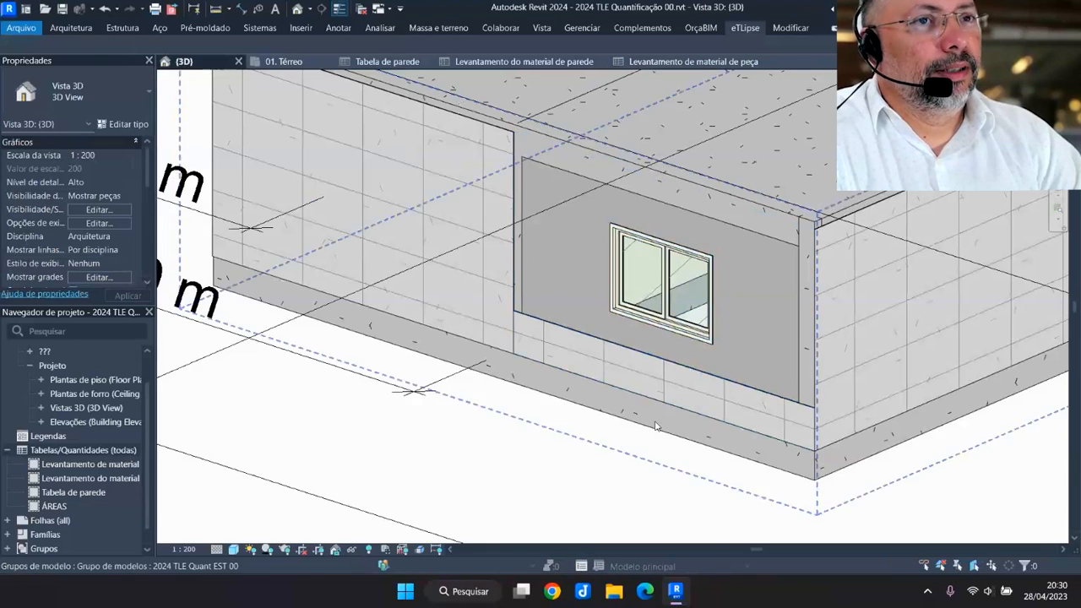
{"action": "scroll", "coordinate": [601, 360], "scroll_direction": "down", "scroll_amount": 4}
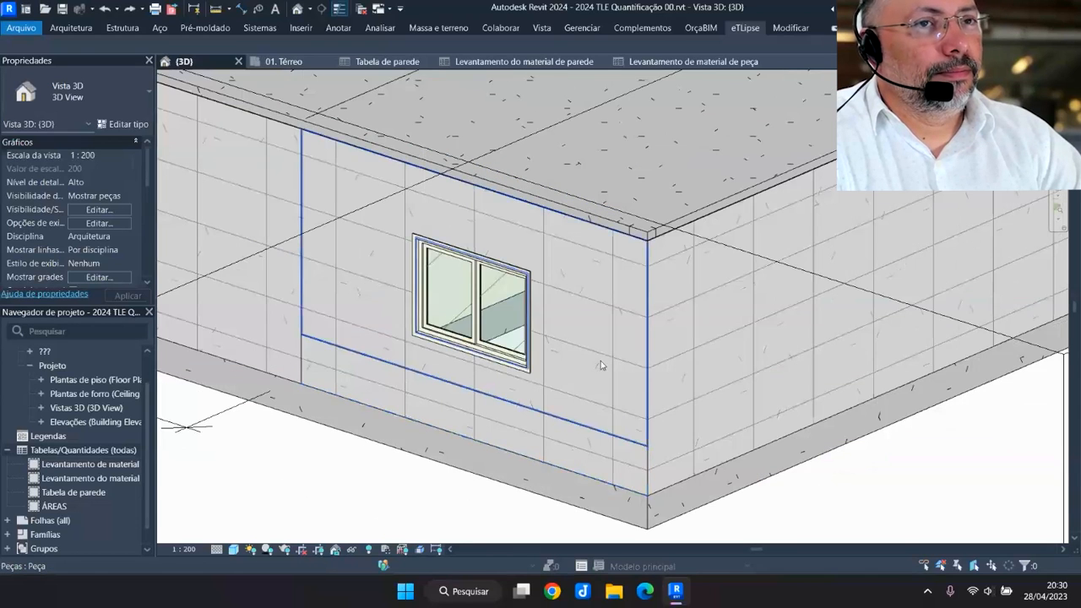
{"action": "double_click", "coordinate": [591, 401]}
{"action": "scroll", "coordinate": [647, 452], "scroll_direction": "down", "scroll_amount": 1}
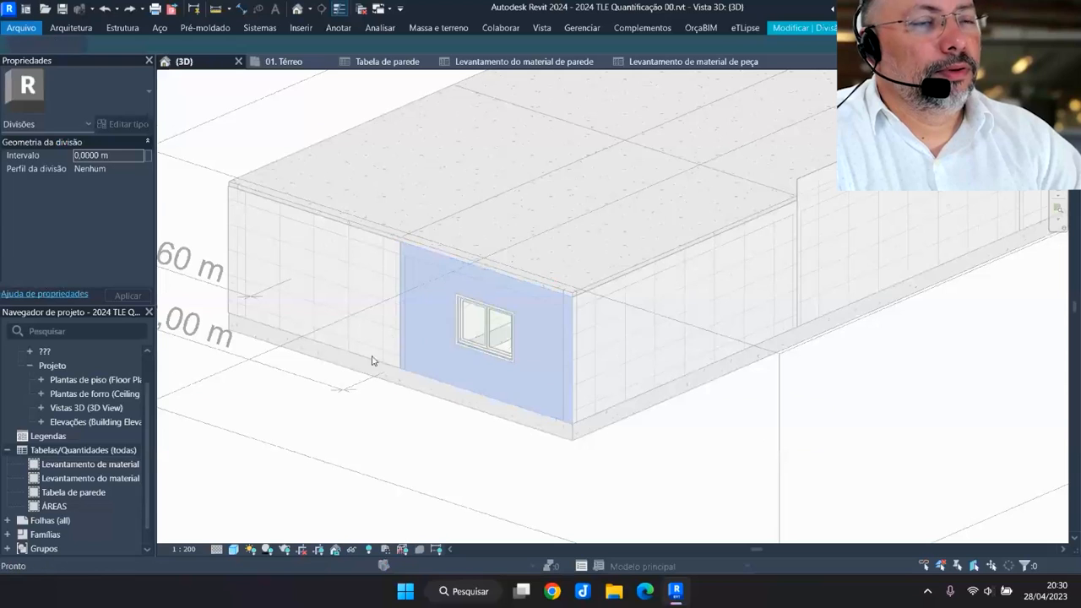
{"action": "key", "text": "Escape"}
Select the undivided outer part around the window and enable the display of its shape handles
{"action": "left_click", "coordinate": [471, 365]}
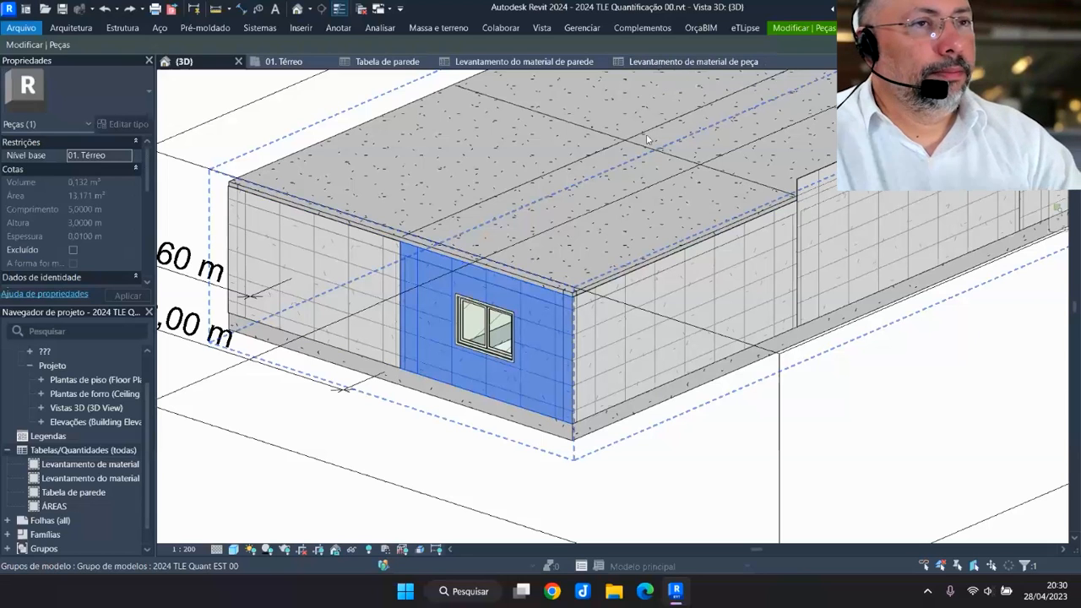
{"action": "scroll", "coordinate": [803, 398], "scroll_direction": "down", "scroll_amount": 2}
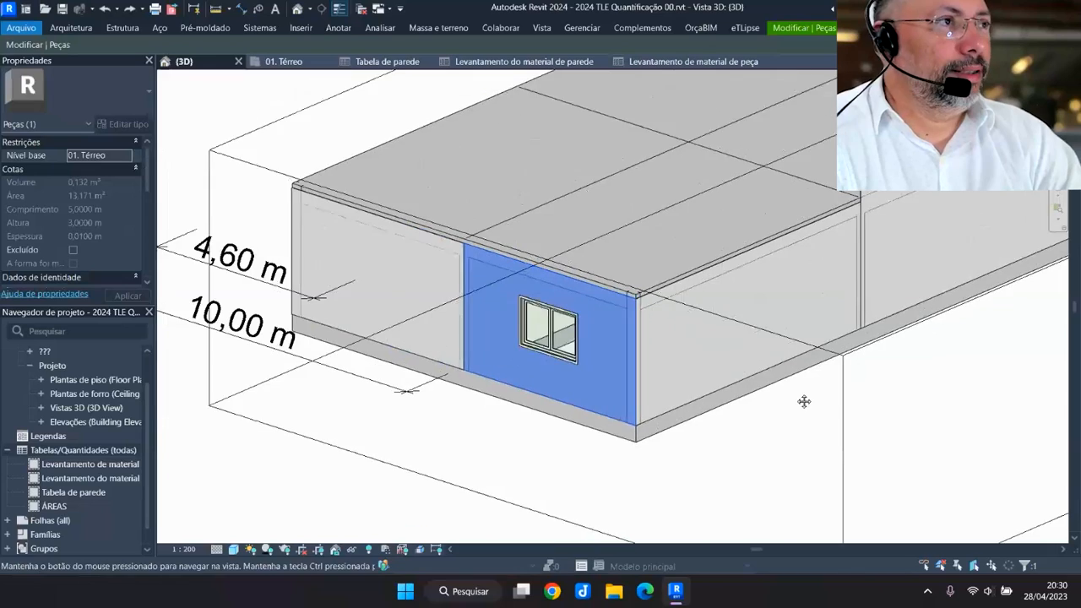
{"action": "scroll", "coordinate": [594, 345], "scroll_direction": "up", "scroll_amount": 5}
{"action": "scroll", "coordinate": [676, 330], "scroll_direction": "up", "scroll_amount": 4}
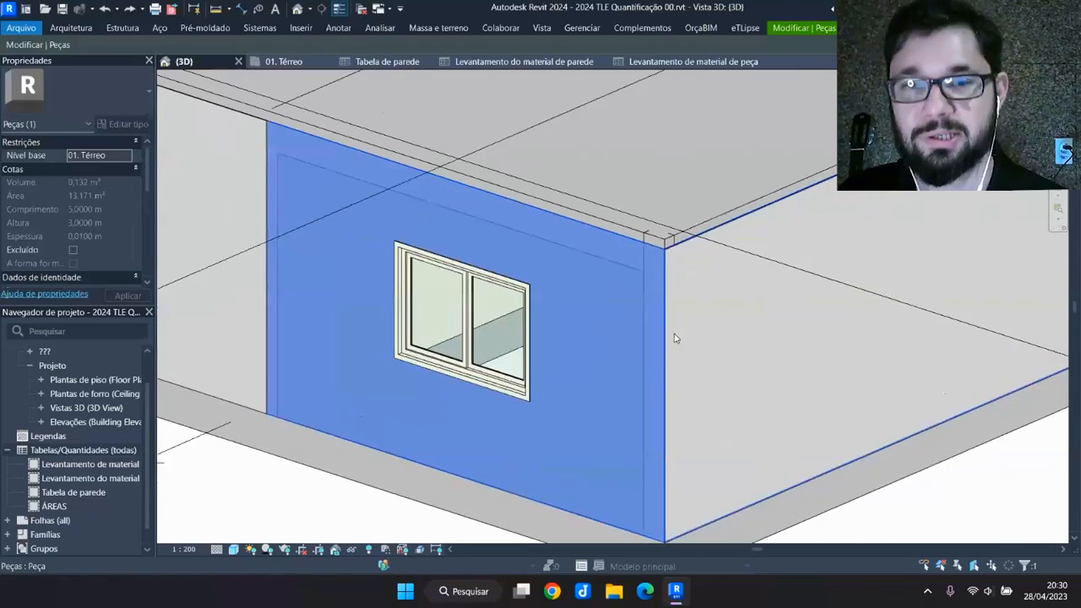
{"action": "middle_click_drag", "start_coordinate": [680, 343], "coordinate": [685, 311]}
{"action": "scroll", "coordinate": [631, 252], "scroll_direction": "down", "scroll_amount": 3}
{"action": "scroll", "coordinate": [132, 280], "scroll_direction": "down", "scroll_amount": 2}
{"action": "scroll", "coordinate": [132, 278], "scroll_direction": "down", "scroll_amount": 4}
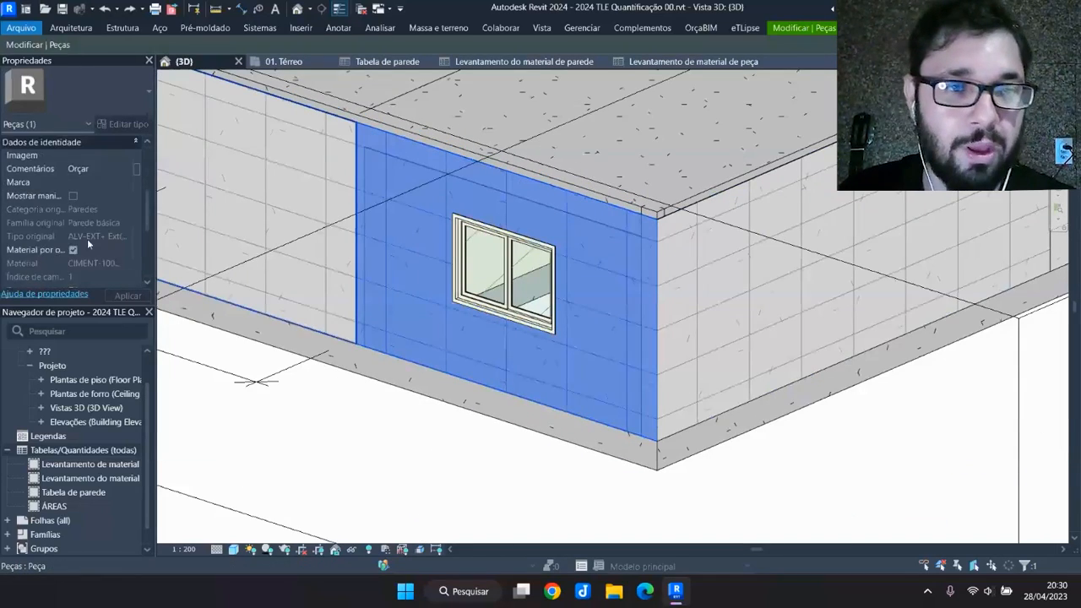
{"action": "left_click", "coordinate": [73, 169]}
Try to lower the upper edge of the outer part to below the window using its shape handle
{"action": "scroll", "coordinate": [576, 210], "scroll_direction": "up", "scroll_amount": 5}
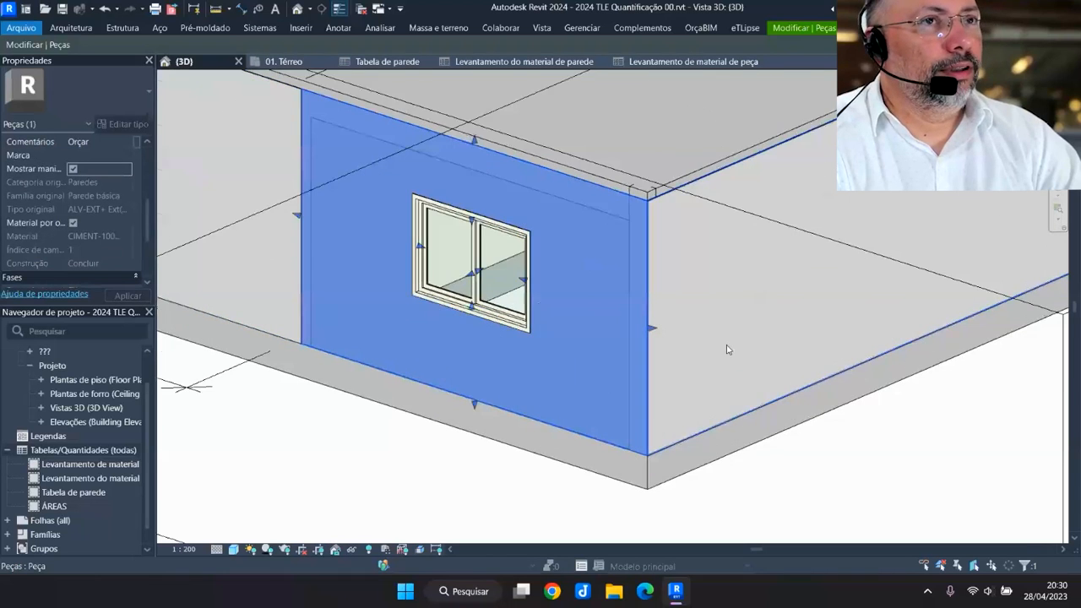
{"action": "scroll", "coordinate": [575, 211], "scroll_direction": "down", "scroll_amount": 3}
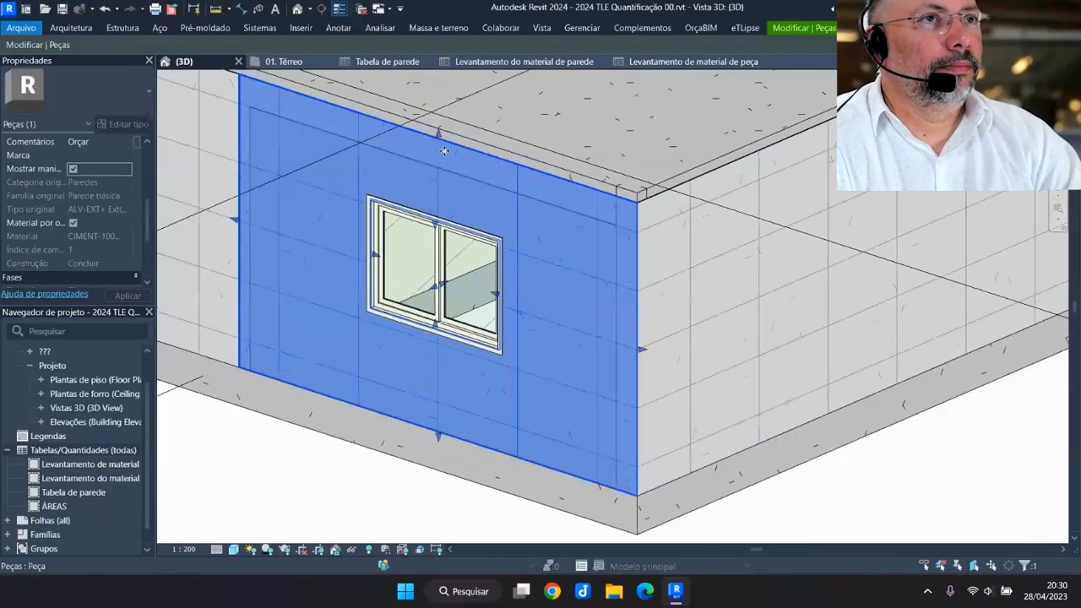
{"action": "left_click_drag", "start_coordinate": [440, 138], "coordinate": [455, 368]}
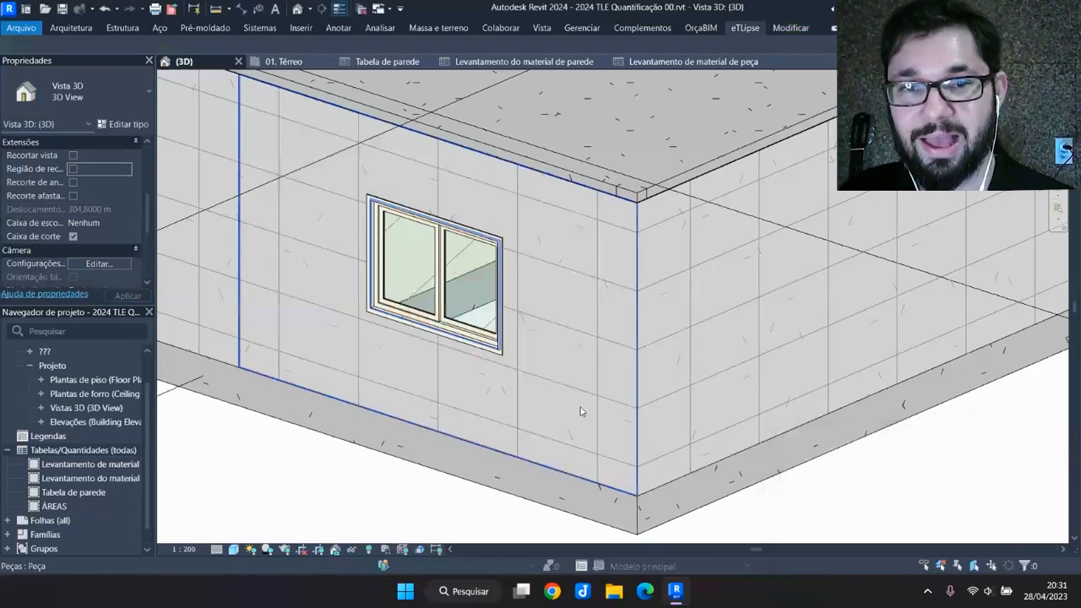
{"action": "scroll", "coordinate": [526, 330], "scroll_direction": "down", "scroll_amount": 3}
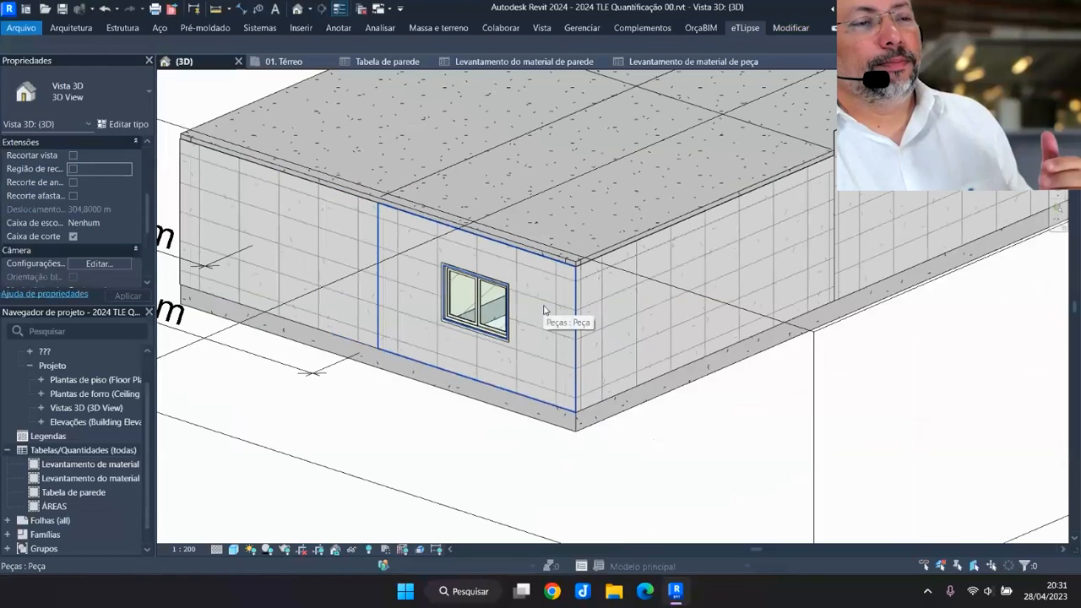
{"action": "scroll", "coordinate": [532, 300], "scroll_direction": "up", "scroll_amount": 2}
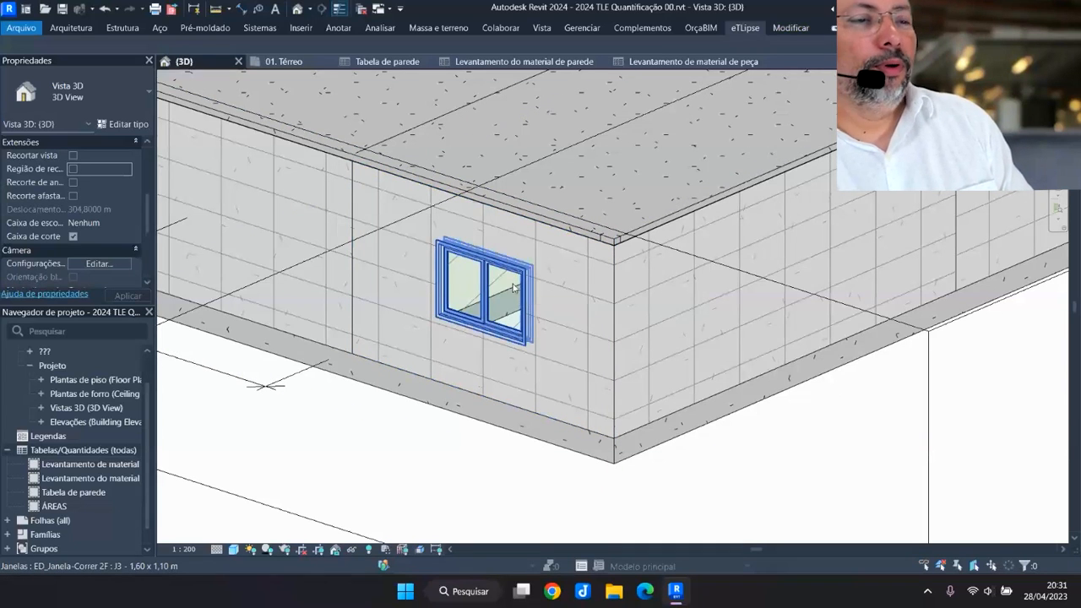
{"action": "scroll", "coordinate": [545, 285], "scroll_direction": "down", "scroll_amount": 1}
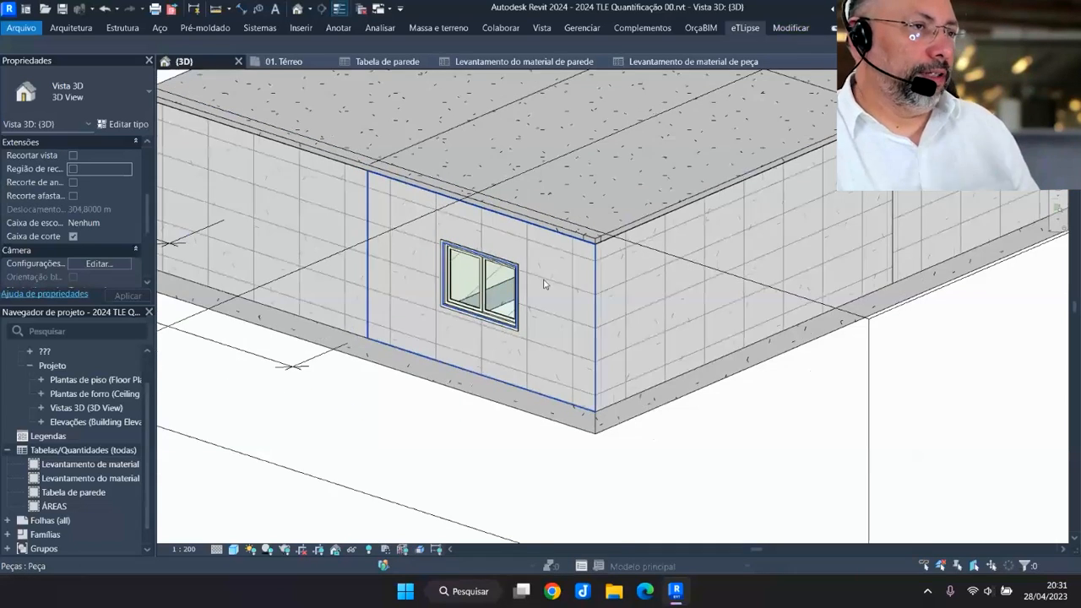
{"action": "scroll", "coordinate": [545, 285], "scroll_direction": "down", "scroll_amount": 1}
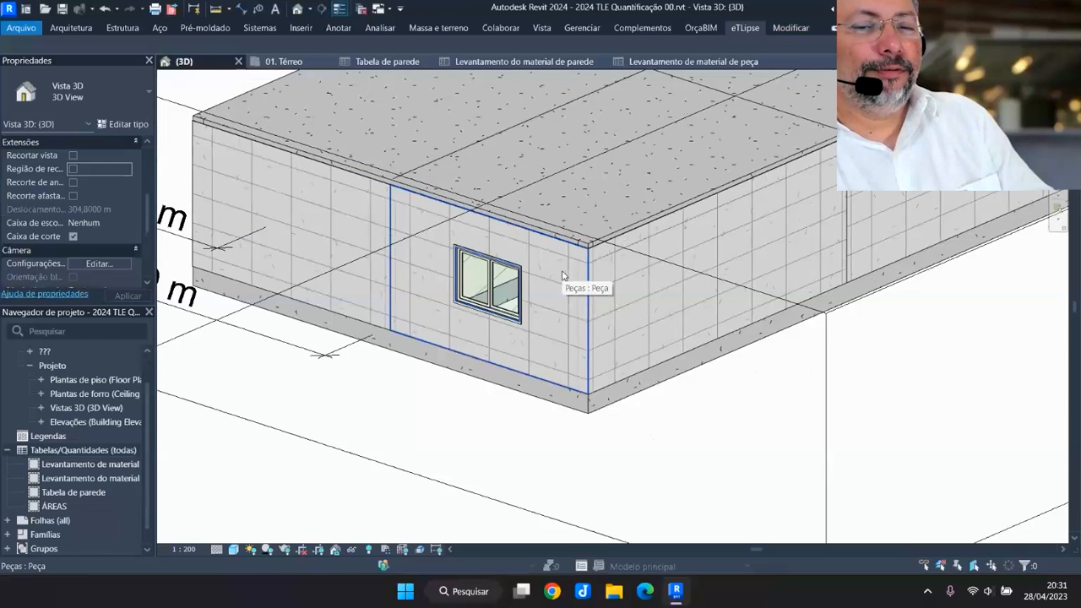
{"action": "middle_click_drag", "start_coordinate": [563, 276], "coordinate": [635, 344]}
{"action": "scroll", "coordinate": [596, 310], "scroll_direction": "down", "scroll_amount": 2}
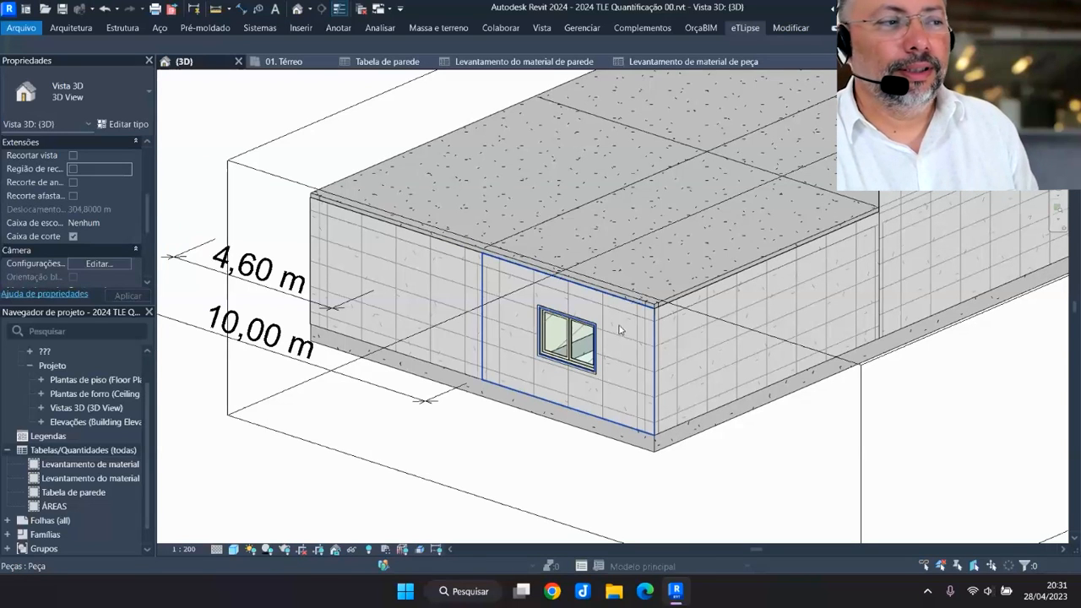
Select the undivided outer part around the window to show its shape handles
{"action": "scroll", "coordinate": [619, 329], "scroll_direction": "up", "scroll_amount": 3}
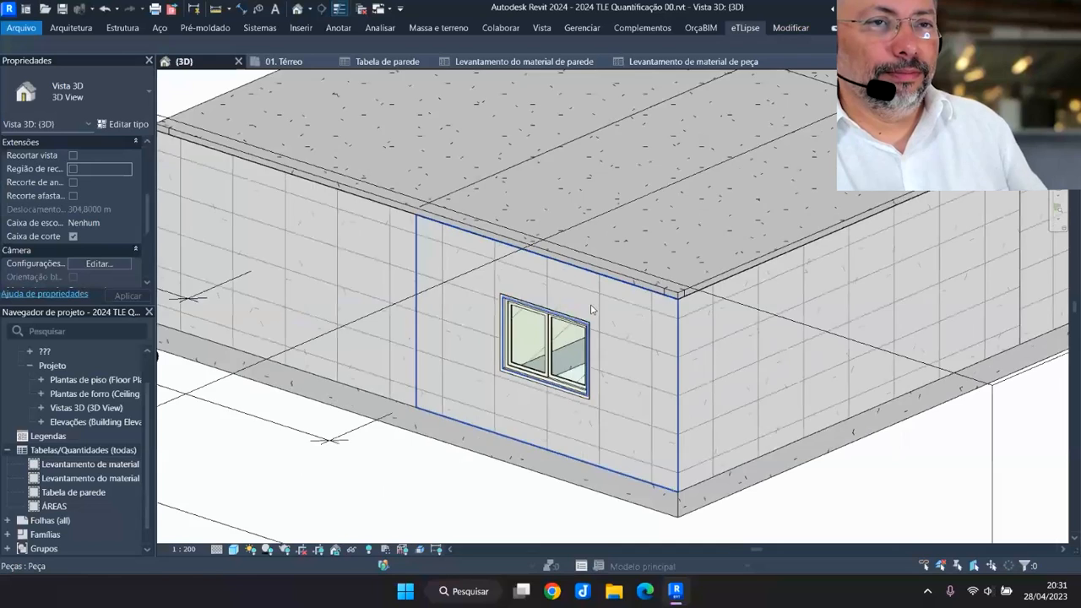
{"action": "scroll", "coordinate": [591, 309], "scroll_direction": "down", "scroll_amount": 3}
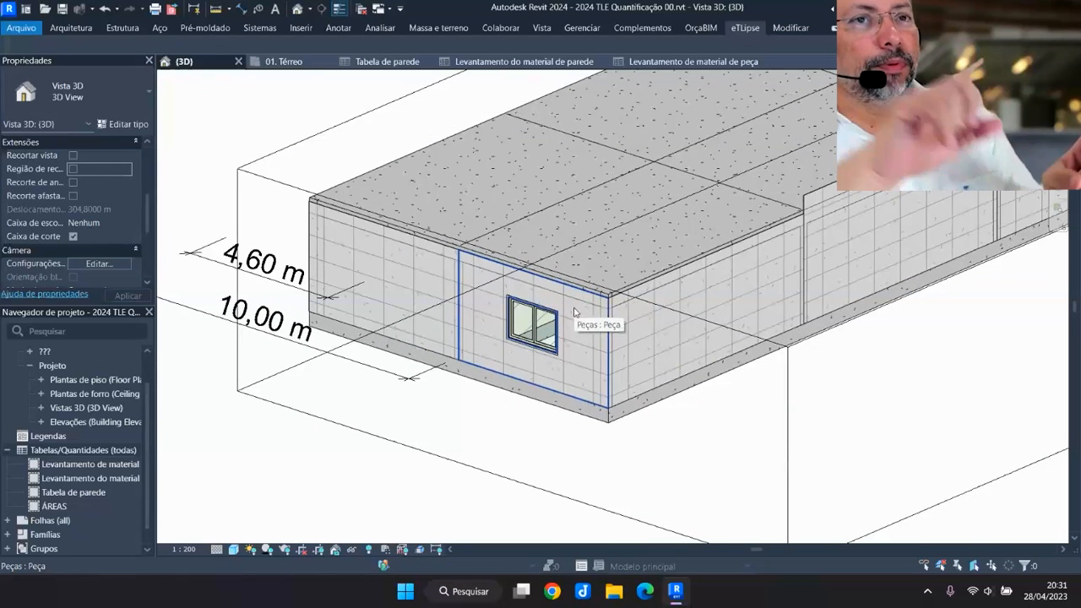
{"action": "scroll", "coordinate": [529, 310], "scroll_direction": "down", "scroll_amount": 2}
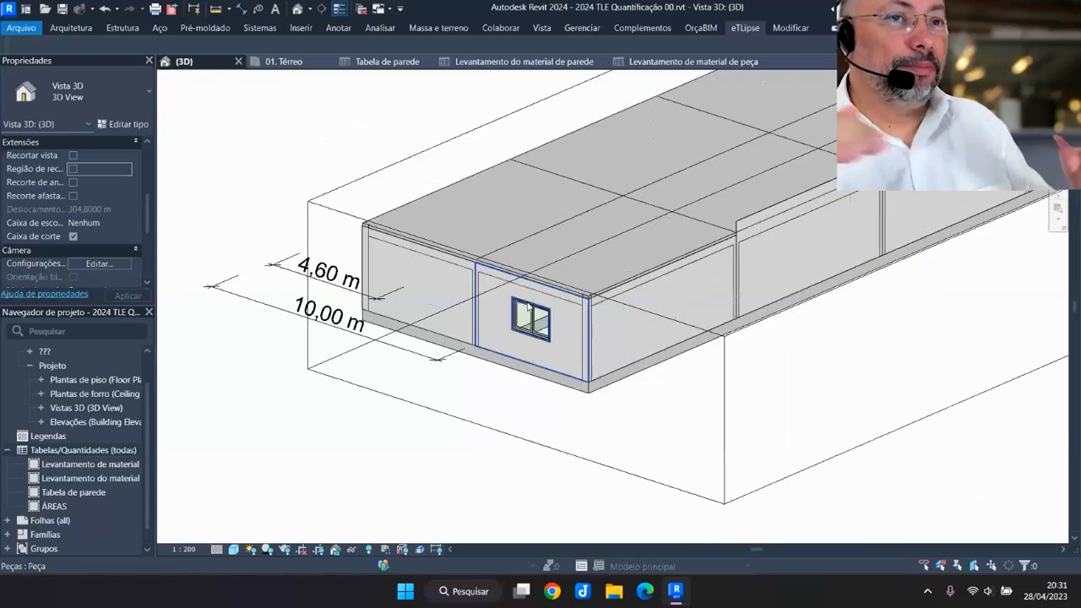
{"action": "scroll", "coordinate": [548, 329], "scroll_direction": "up", "scroll_amount": 3}
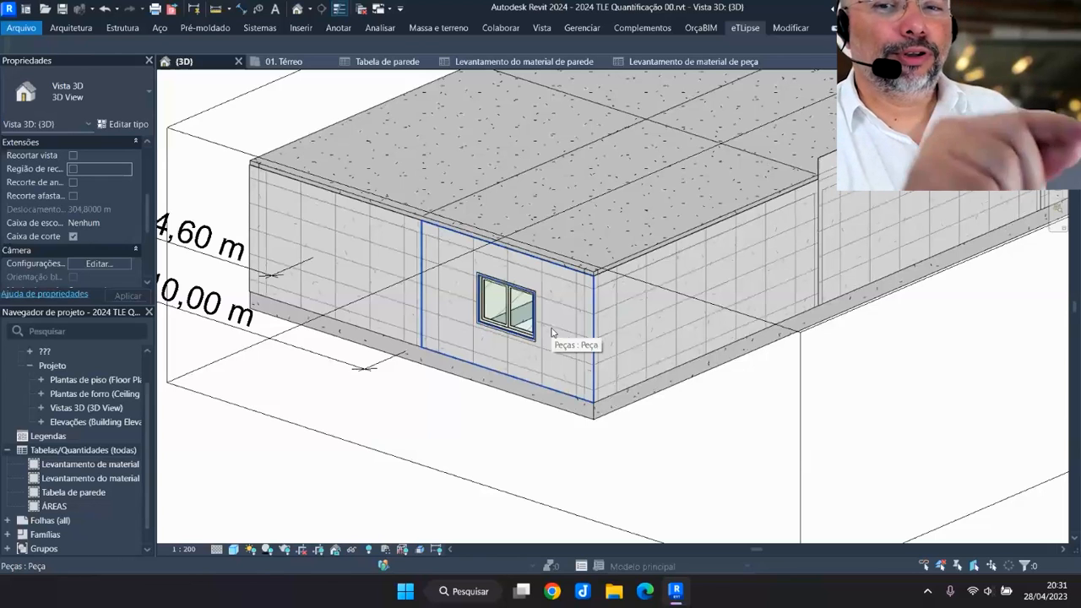
{"action": "left_click", "coordinate": [552, 331]}
{"action": "scroll", "coordinate": [574, 330], "scroll_direction": "up", "scroll_amount": 2}
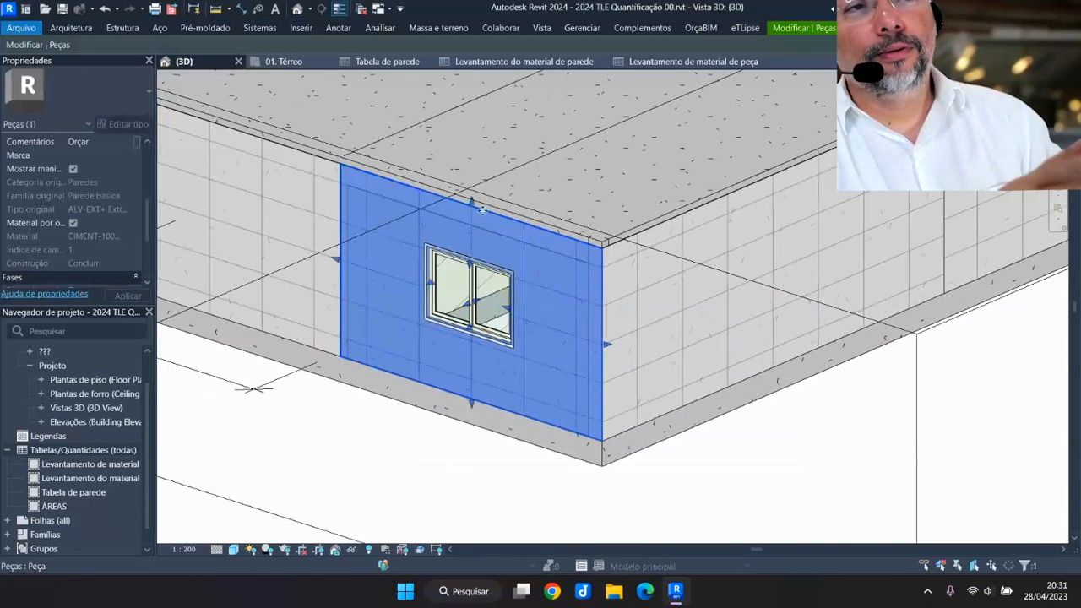
{"action": "scroll", "coordinate": [482, 210], "scroll_direction": "up", "scroll_amount": 2}
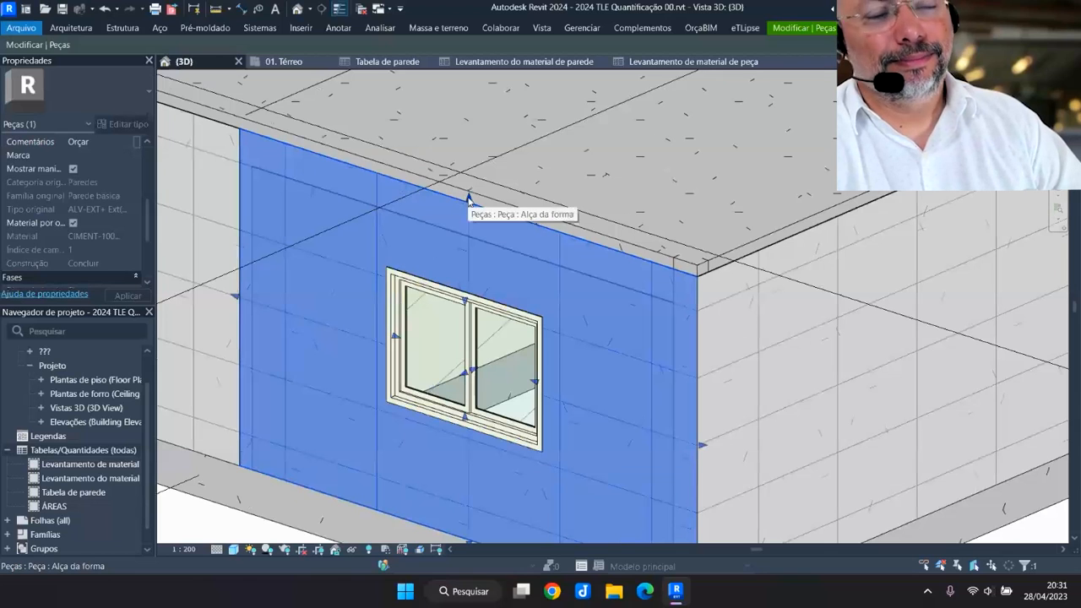
{"action": "scroll", "coordinate": [506, 220], "scroll_direction": "down", "scroll_amount": 2}
{"action": "scroll", "coordinate": [471, 240], "scroll_direction": "up", "scroll_amount": 1}
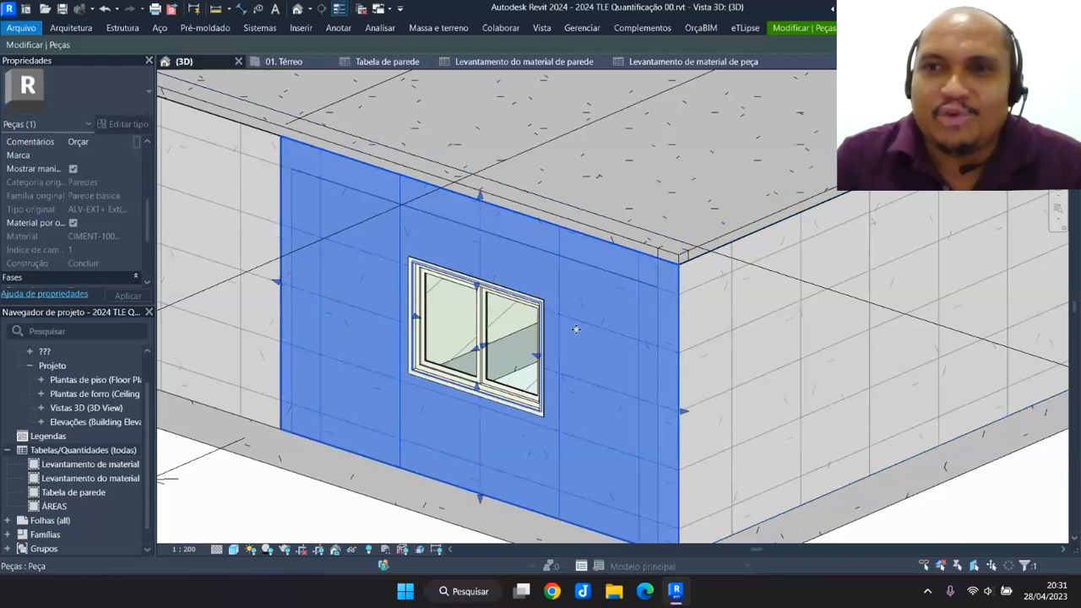
{"action": "scroll", "coordinate": [576, 330], "scroll_direction": "down", "scroll_amount": 4}
{"action": "middle_click_drag", "start_coordinate": [858, 368], "coordinate": [891, 416]}
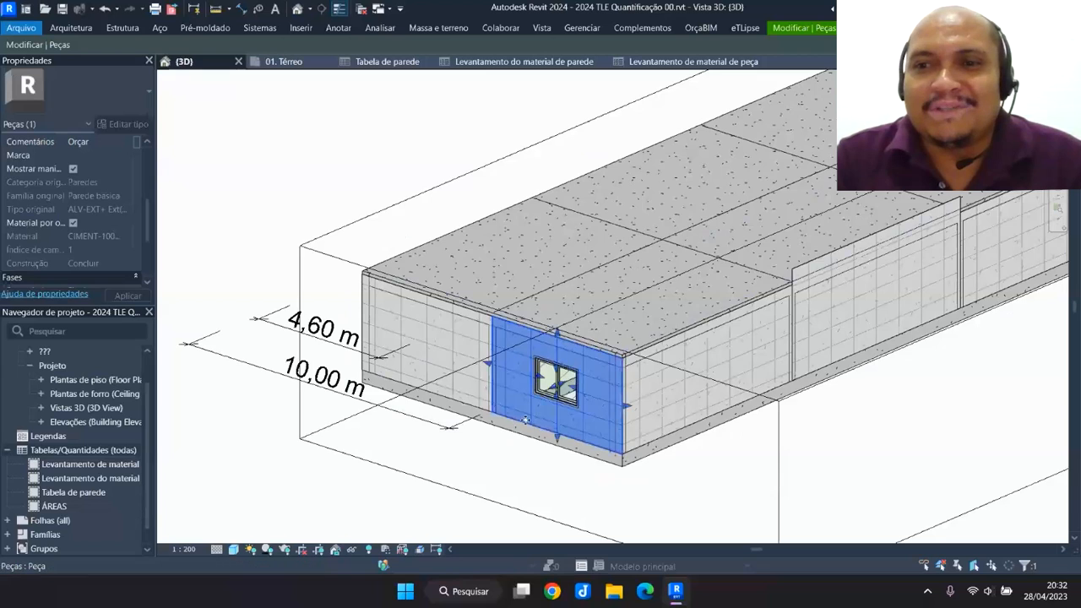
{"action": "scroll", "coordinate": [525, 420], "scroll_direction": "up", "scroll_amount": 2}
{"action": "scroll", "coordinate": [540, 406], "scroll_direction": "down", "scroll_amount": 2}
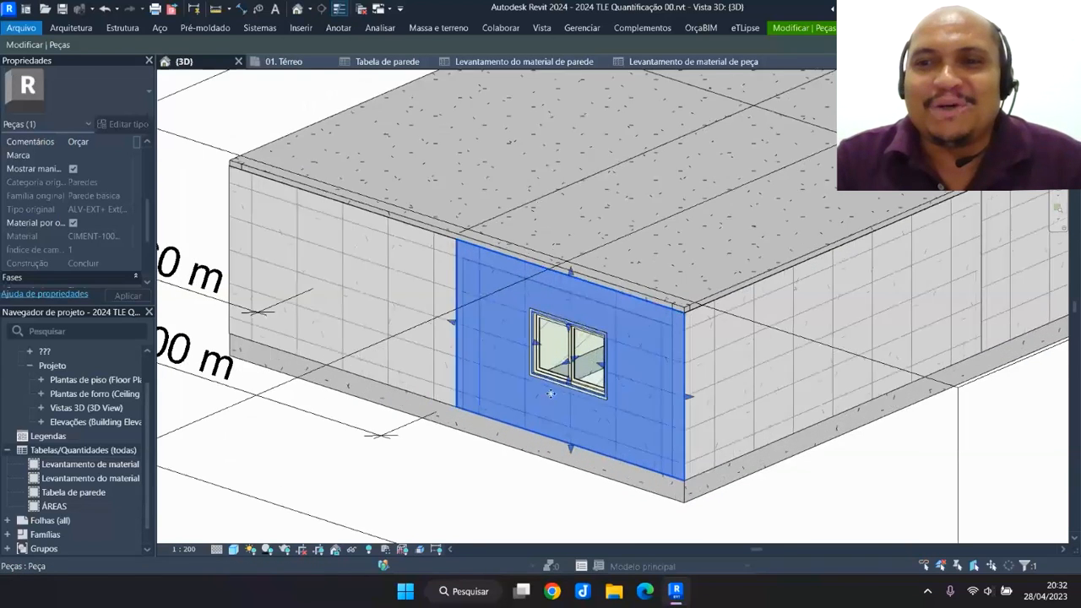
{"action": "scroll", "coordinate": [548, 392], "scroll_direction": "down", "scroll_amount": 1}
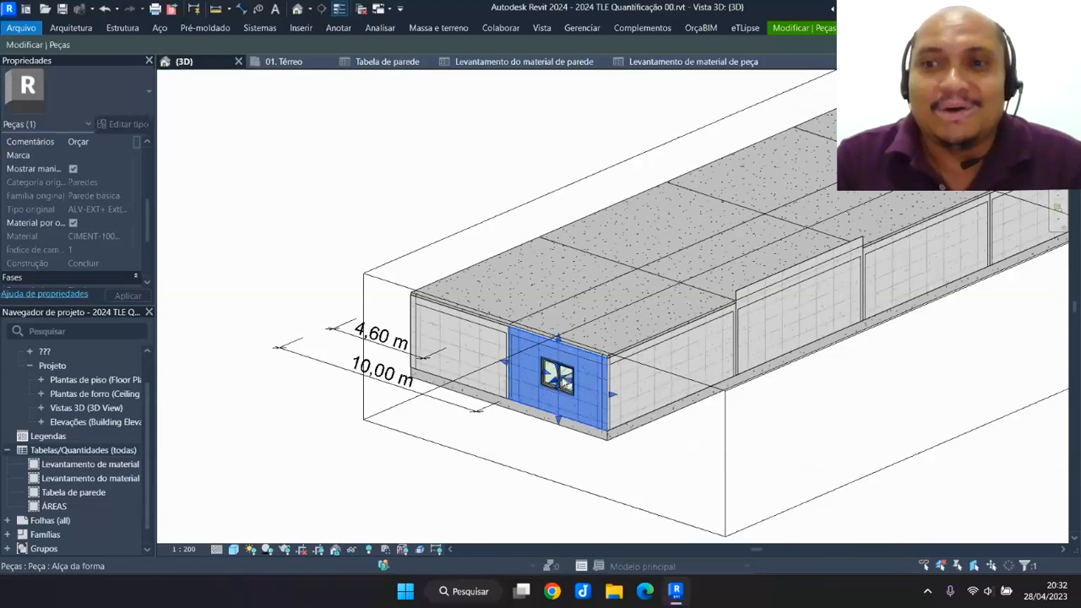
{"action": "scroll", "coordinate": [568, 381], "scroll_direction": "up", "scroll_amount": 4}
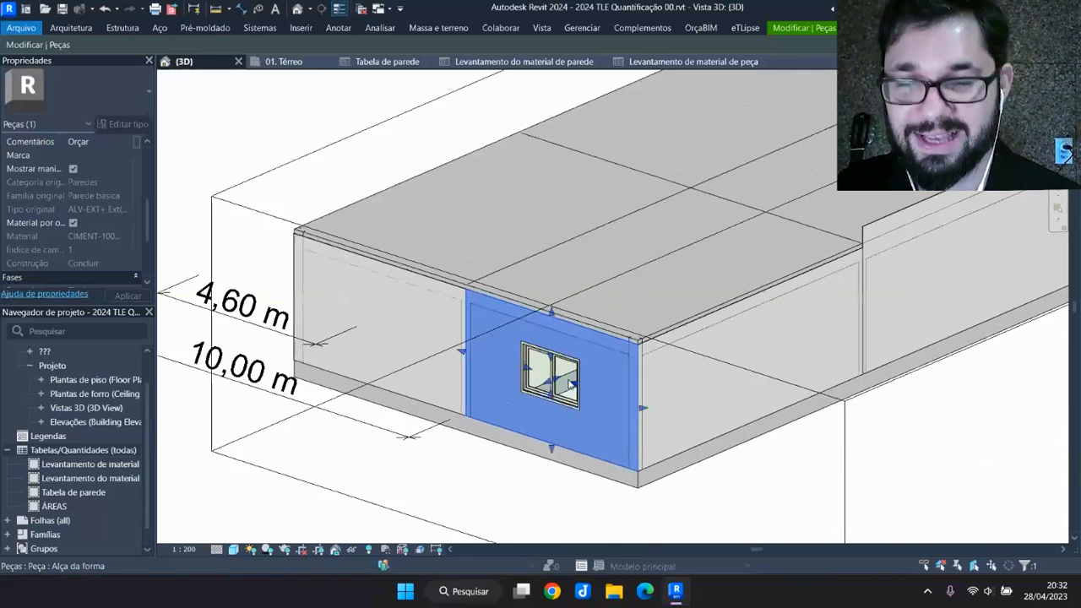
{"action": "scroll", "coordinate": [569, 382], "scroll_direction": "down", "scroll_amount": 2}
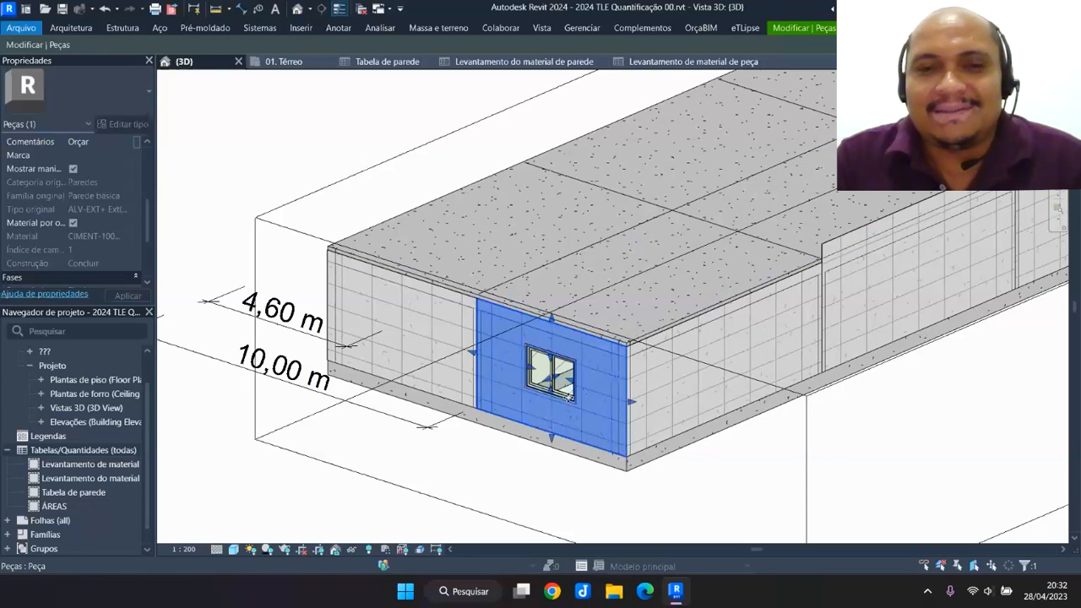
{"action": "scroll", "coordinate": [571, 395], "scroll_direction": "up", "scroll_amount": 2}
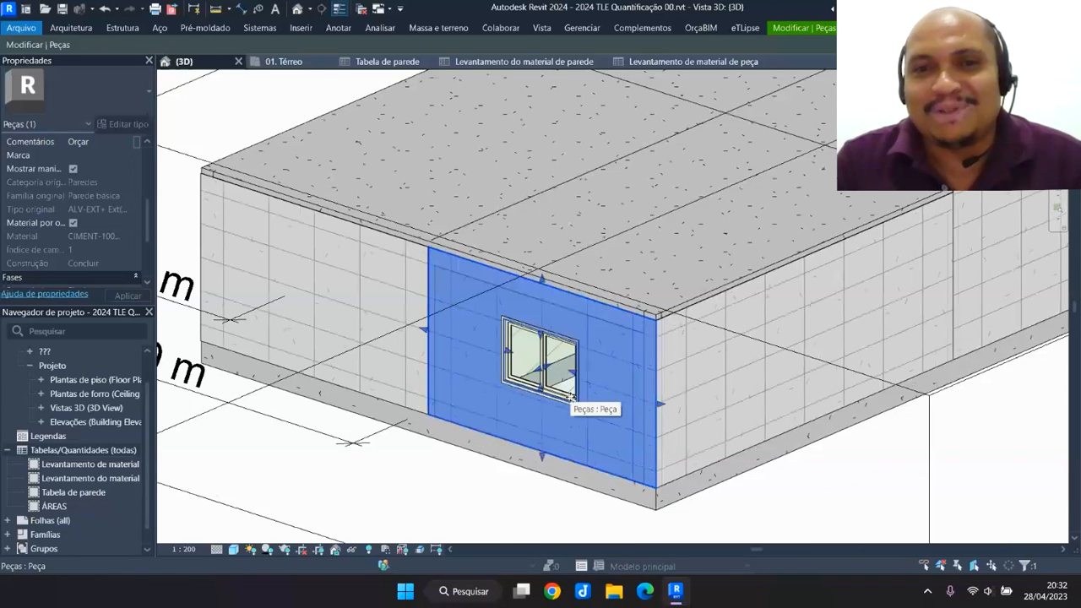
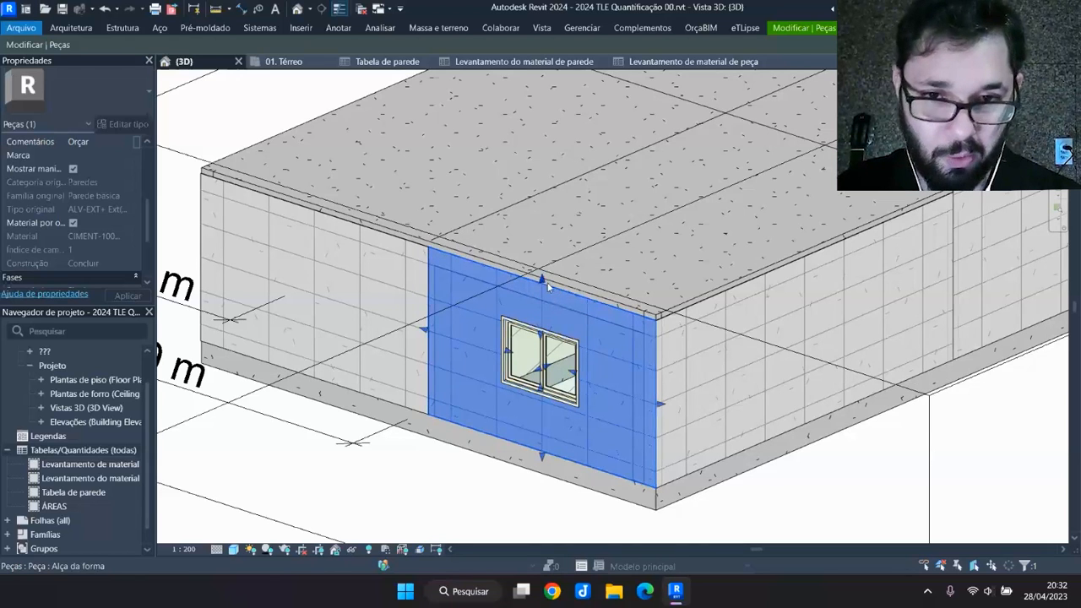
{"action": "scroll", "coordinate": [609, 379], "scroll_direction": "down", "scroll_amount": 5}
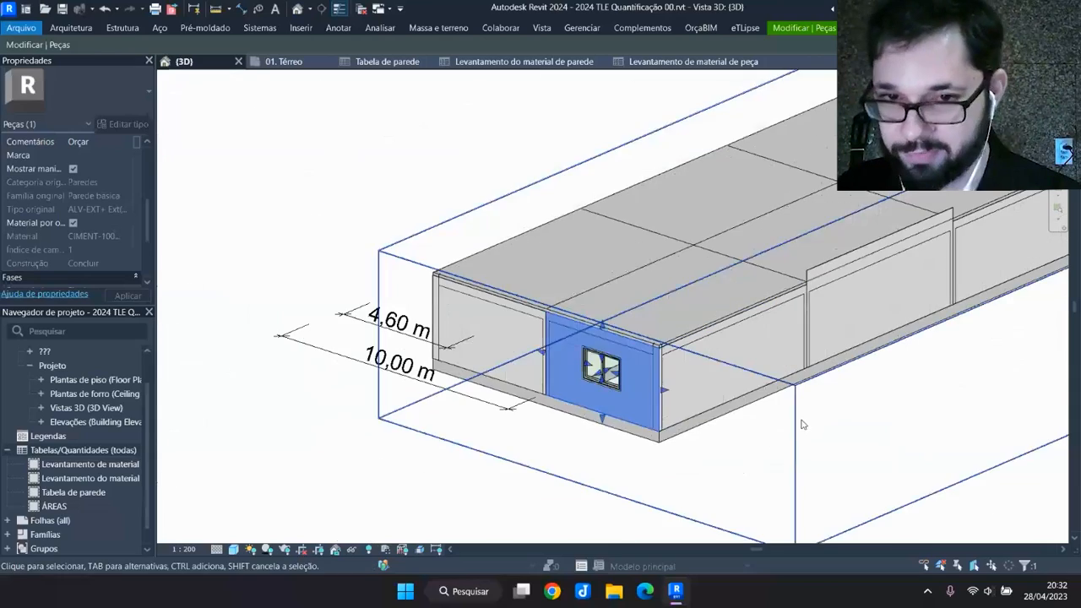
{"action": "scroll", "coordinate": [609, 379], "scroll_direction": "up", "scroll_amount": 4}
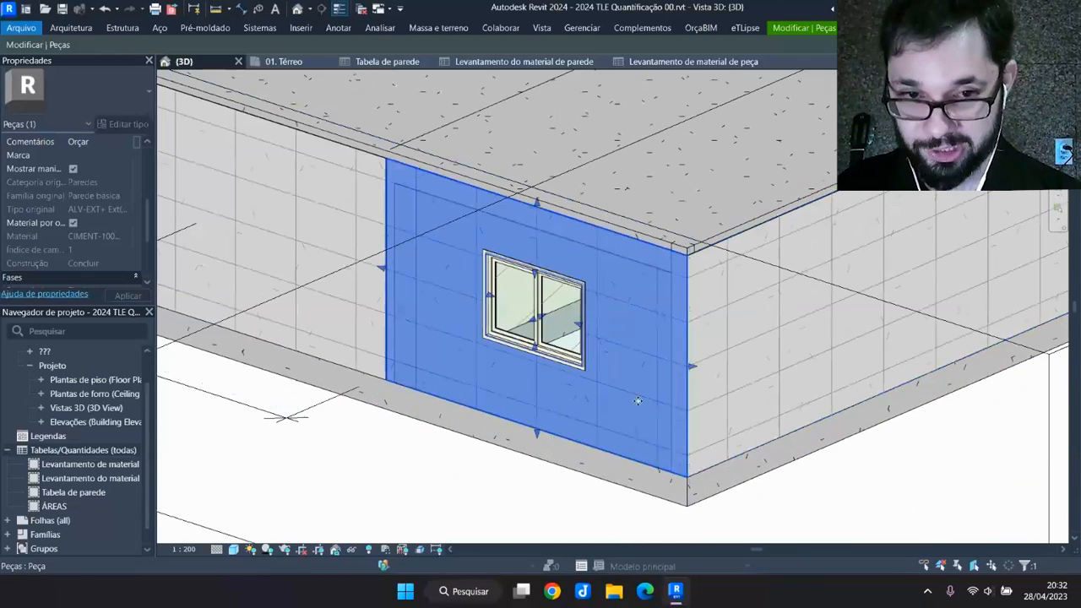
{"action": "scroll", "coordinate": [660, 368], "scroll_direction": "down", "scroll_amount": 5}
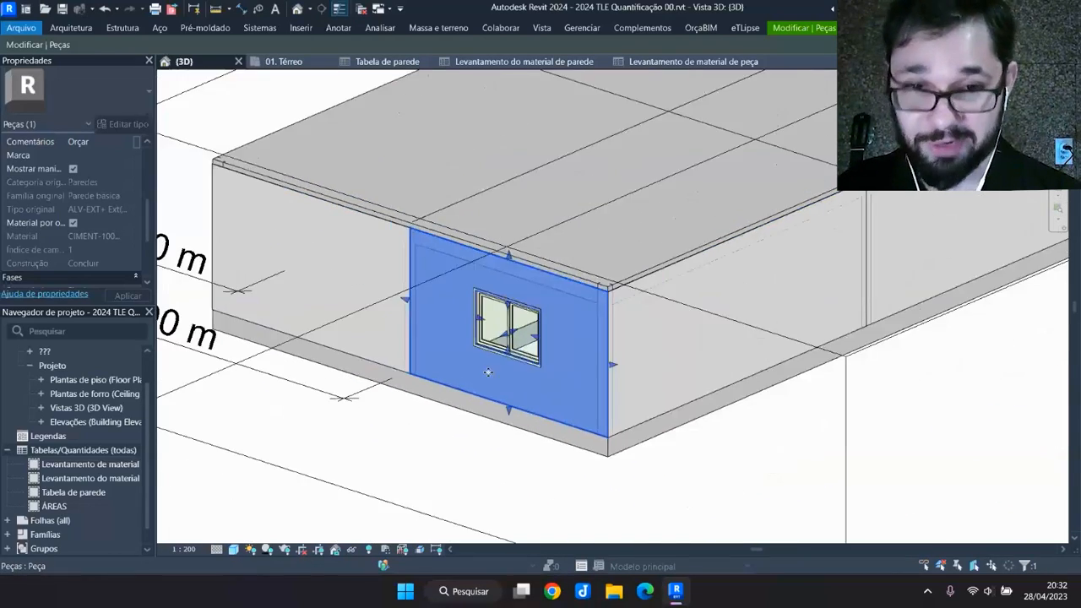
{"action": "scroll", "coordinate": [625, 399], "scroll_direction": "up", "scroll_amount": 1}
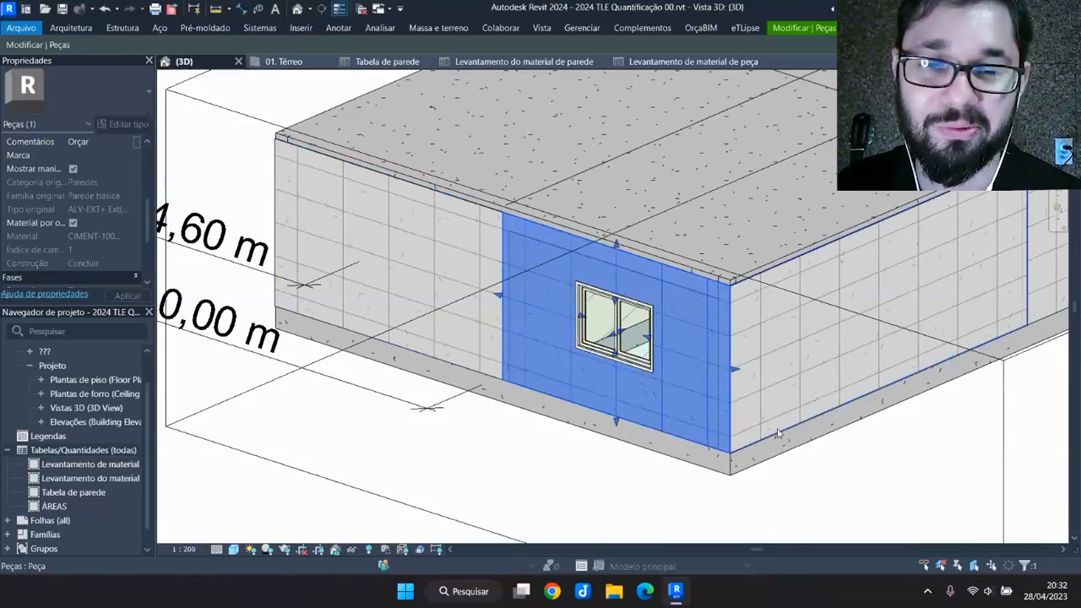
{"action": "scroll", "coordinate": [724, 412], "scroll_direction": "up", "scroll_amount": 3}
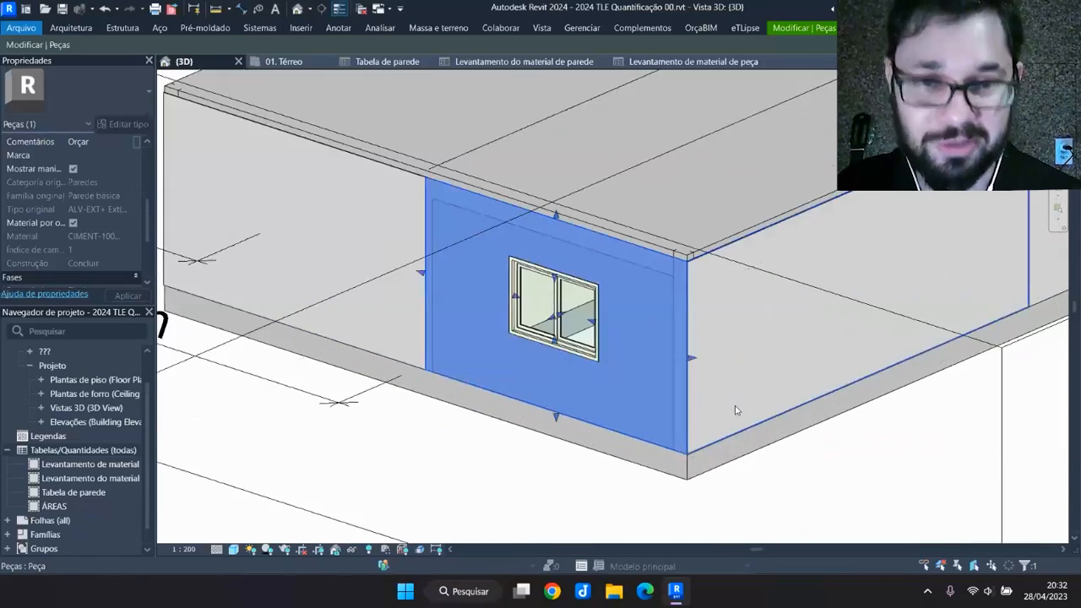
{"action": "scroll", "coordinate": [646, 436], "scroll_direction": "down", "scroll_amount": 2}
{"action": "scroll", "coordinate": [654, 397], "scroll_direction": "down", "scroll_amount": 1}
Lower the upper edge of the selected outer part partway towards the window using its shape handle
{"action": "scroll", "coordinate": [556, 282], "scroll_direction": "up", "scroll_amount": 4}
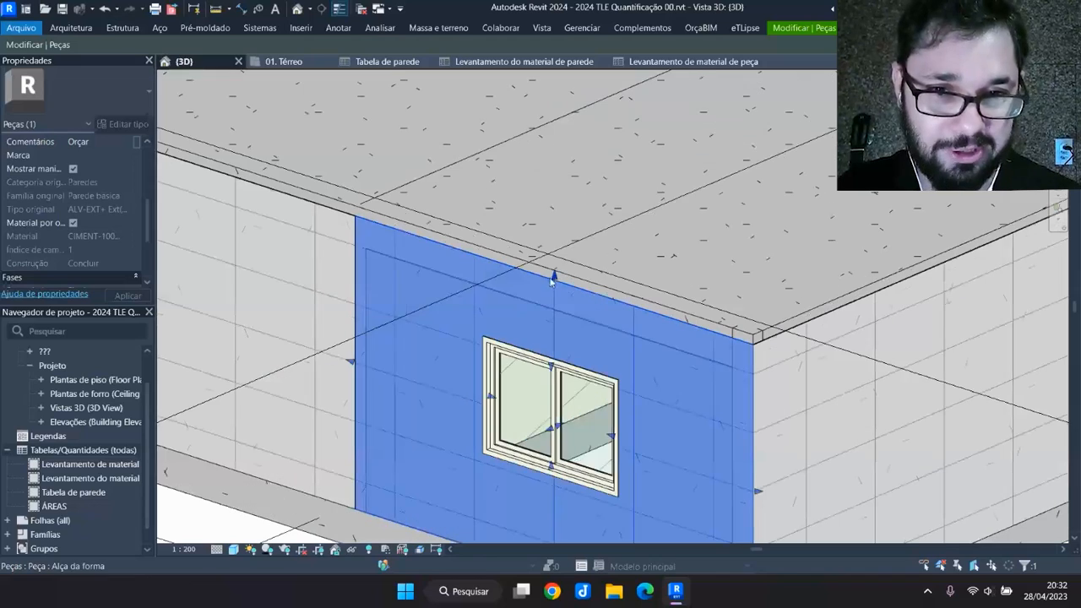
{"action": "left_click_drag", "start_coordinate": [555, 281], "coordinate": [578, 397]}
{"action": "middle_click_drag", "start_coordinate": [577, 397], "coordinate": [607, 295]}
{"action": "left_click_drag", "start_coordinate": [607, 295], "coordinate": [610, 228]}
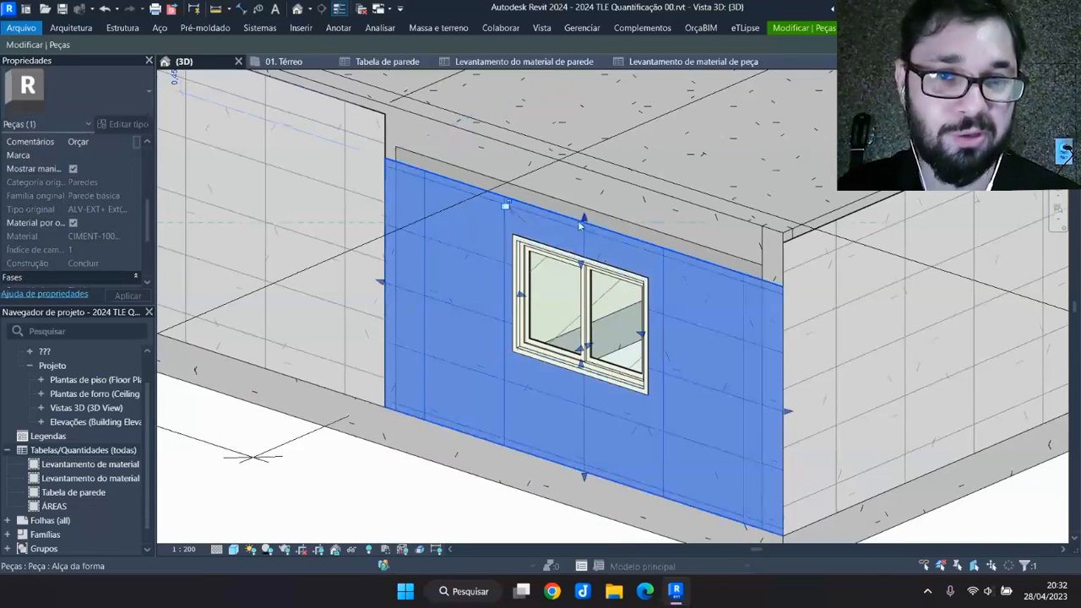
Check the part's identity properties and lower its upper edge further, close to the window head
{"action": "scroll", "coordinate": [584, 225], "scroll_direction": "up", "scroll_amount": 2}
{"action": "scroll", "coordinate": [45, 265], "scroll_direction": "down", "scroll_amount": 4}
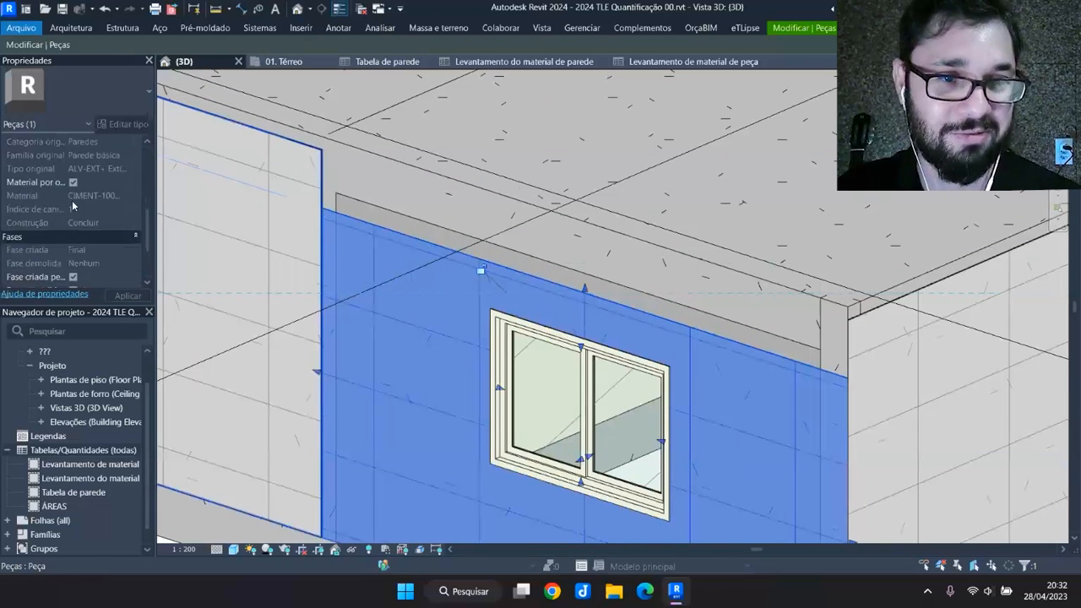
{"action": "scroll", "coordinate": [66, 206], "scroll_direction": "down", "scroll_amount": 1}
{"action": "scroll", "coordinate": [81, 220], "scroll_direction": "up", "scroll_amount": 4}
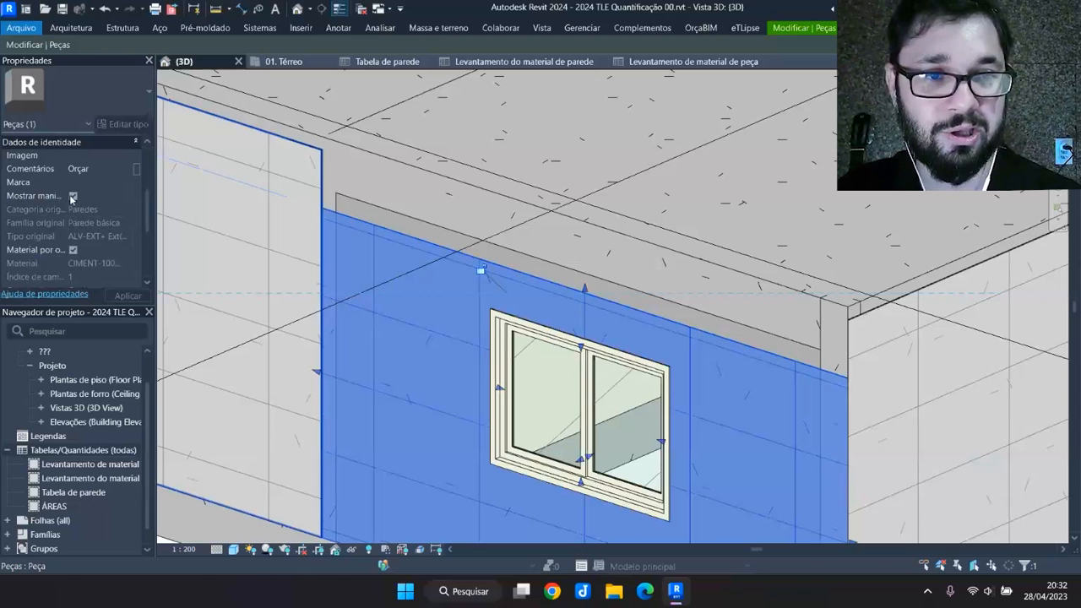
{"action": "left_click_drag", "start_coordinate": [583, 288], "coordinate": [589, 332]}
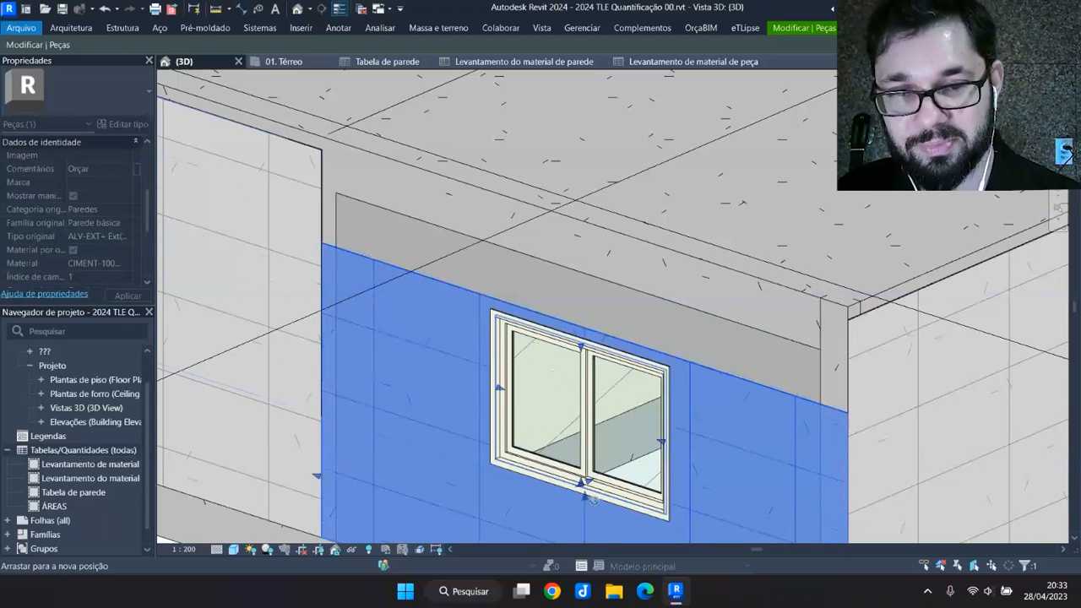
Try to lower the outer part's upper edge to below the window and cancel the change
{"action": "scroll", "coordinate": [597, 363], "scroll_direction": "down", "scroll_amount": 1}
{"action": "middle_click_drag", "start_coordinate": [777, 476], "coordinate": [768, 412]}
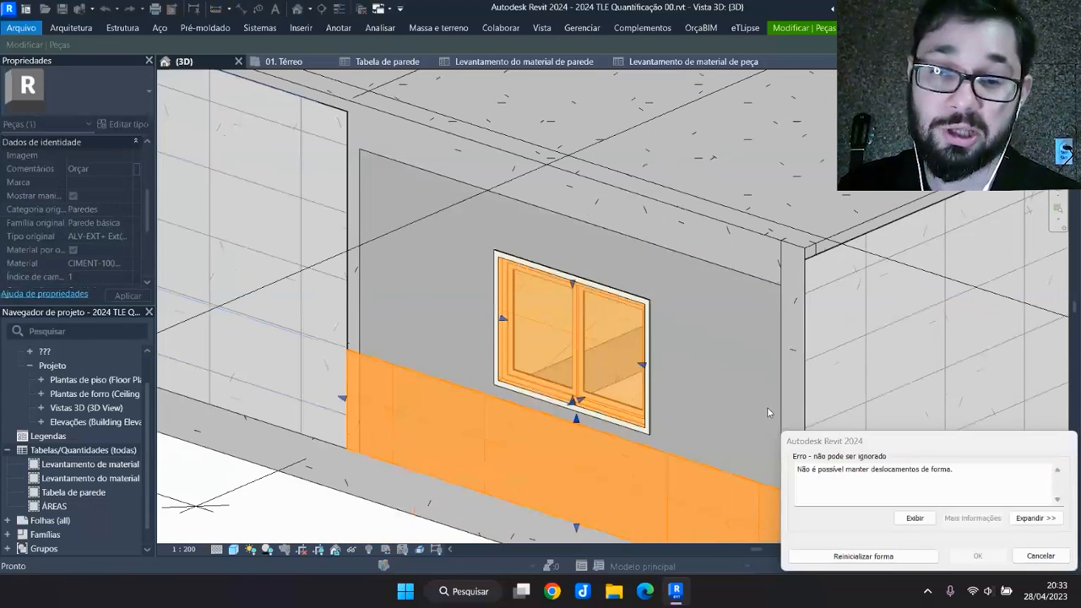
{"action": "left_click", "coordinate": [1030, 561]}
{"action": "middle_click_drag", "start_coordinate": [632, 412], "coordinate": [598, 256]}
{"action": "scroll", "coordinate": [621, 241], "scroll_direction": "up", "scroll_amount": 1}
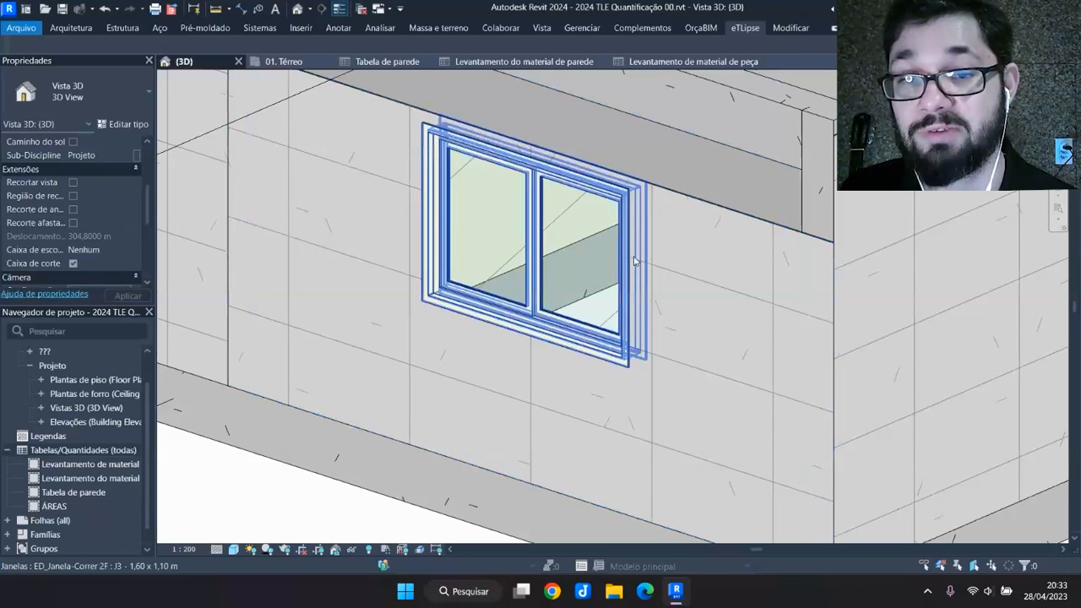
{"action": "scroll", "coordinate": [642, 202], "scroll_direction": "down", "scroll_amount": 2}
{"action": "middle_click_drag", "start_coordinate": [663, 356], "coordinate": [651, 451]}
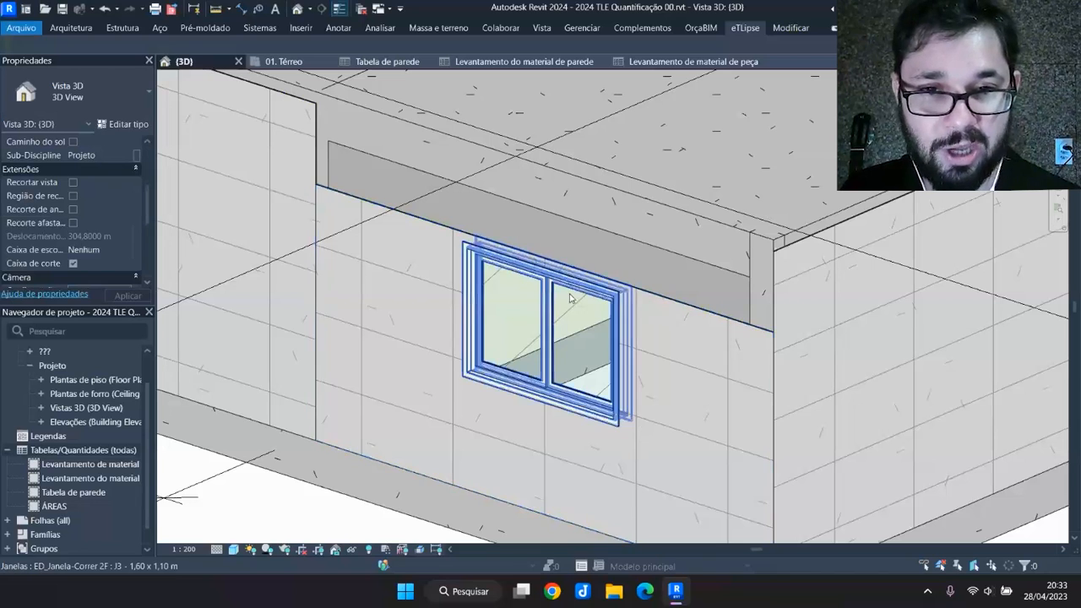
Reselect the outer part, retry moving its upper edge below the window sill, and cancel the change
{"action": "left_click", "coordinate": [435, 281]}
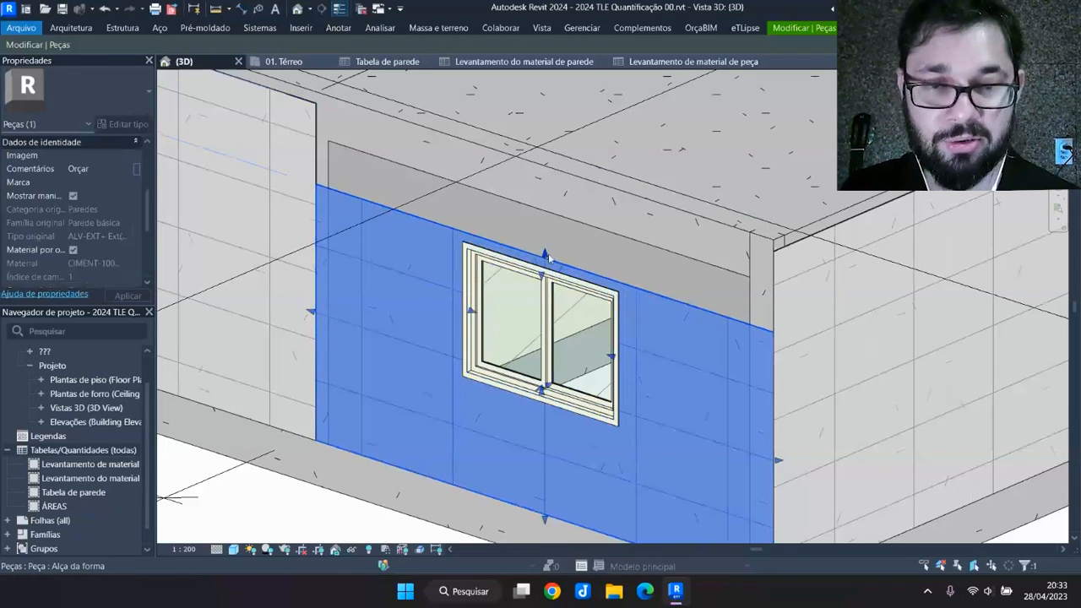
{"action": "left_click_drag", "start_coordinate": [548, 257], "coordinate": [547, 275]}
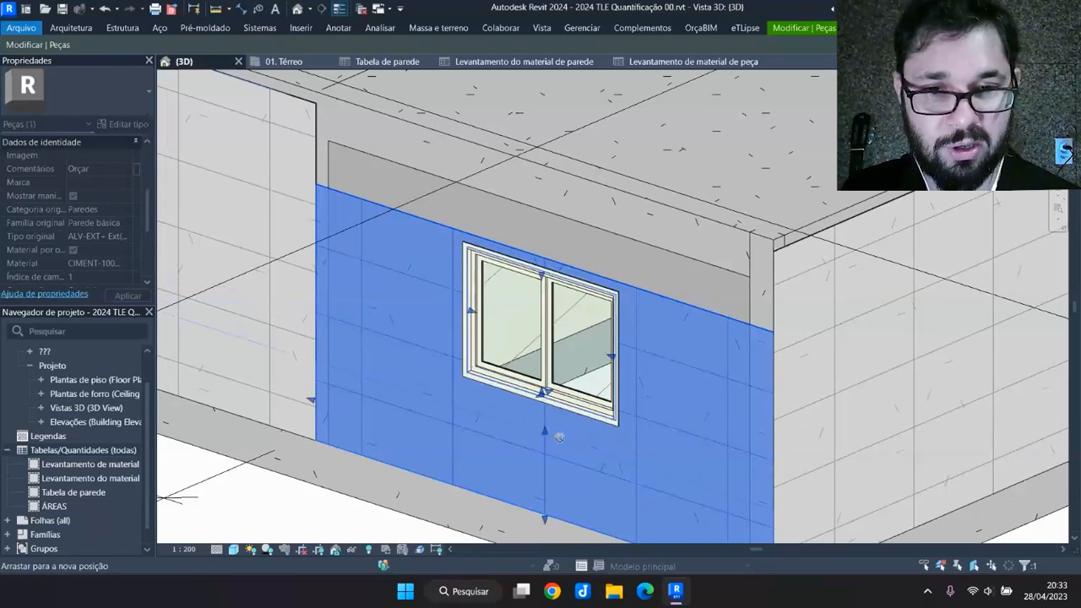
{"action": "left_click_drag", "start_coordinate": [559, 437], "coordinate": [558, 439]}
{"action": "left_click", "coordinate": [1055, 548]}
Deselect the outer part and undo both lowerings of its upper edge
{"action": "scroll", "coordinate": [638, 342], "scroll_direction": "down", "scroll_amount": 5}
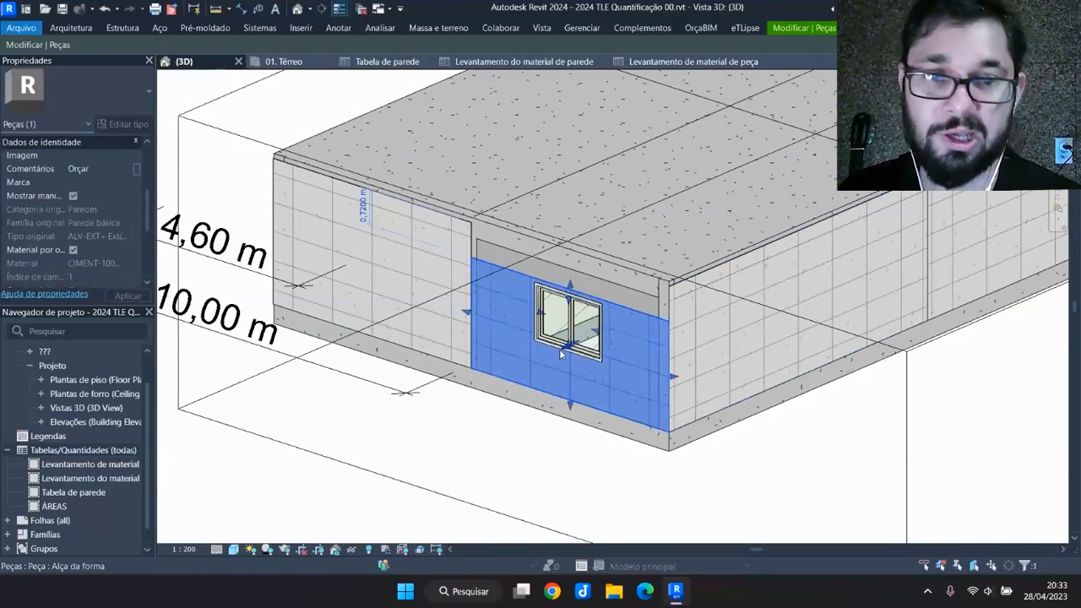
{"action": "scroll", "coordinate": [560, 353], "scroll_direction": "up", "scroll_amount": 1}
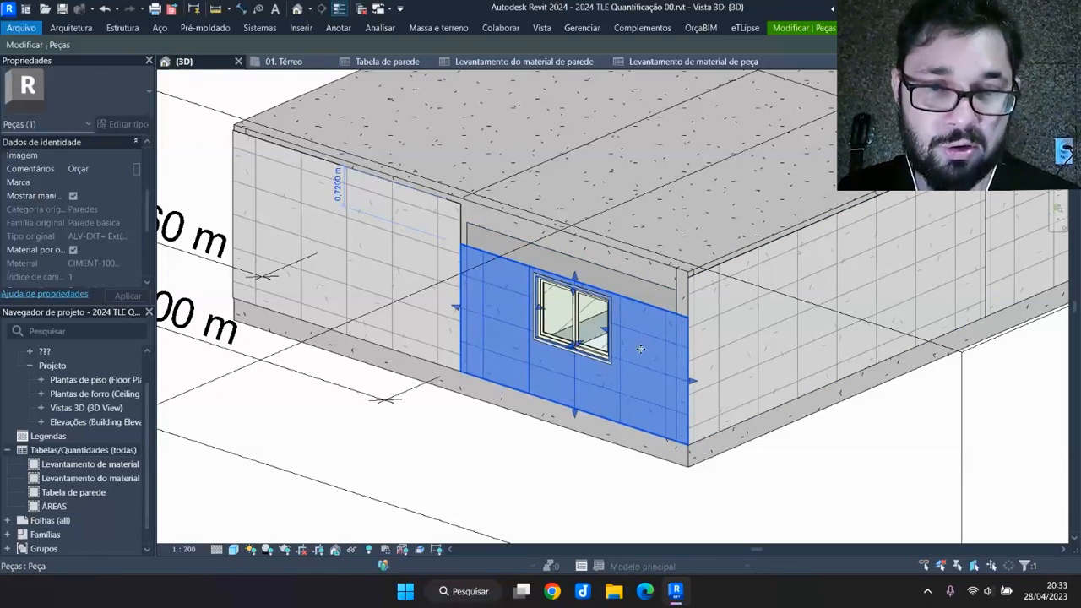
{"action": "scroll", "coordinate": [541, 283], "scroll_direction": "up", "scroll_amount": 2}
{"action": "scroll", "coordinate": [693, 387], "scroll_direction": "down", "scroll_amount": 3}
{"action": "key", "text": "Escape"}
{"action": "scroll", "coordinate": [676, 360], "scroll_direction": "up", "scroll_amount": 4}
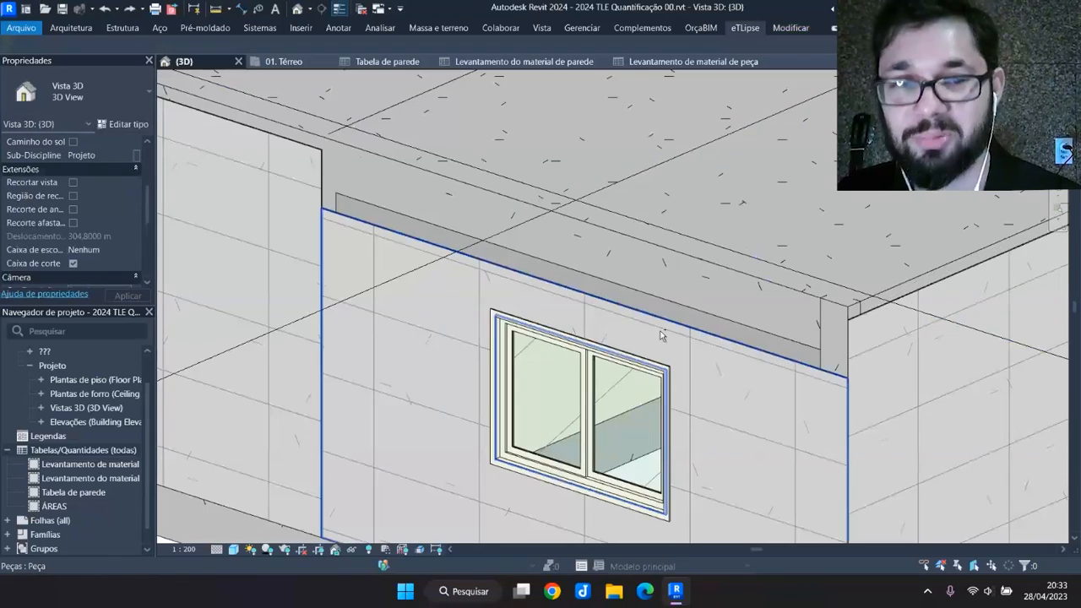
{"action": "scroll", "coordinate": [533, 292], "scroll_direction": "down", "scroll_amount": 2}
{"action": "scroll", "coordinate": [542, 309], "scroll_direction": "down", "scroll_amount": 4}
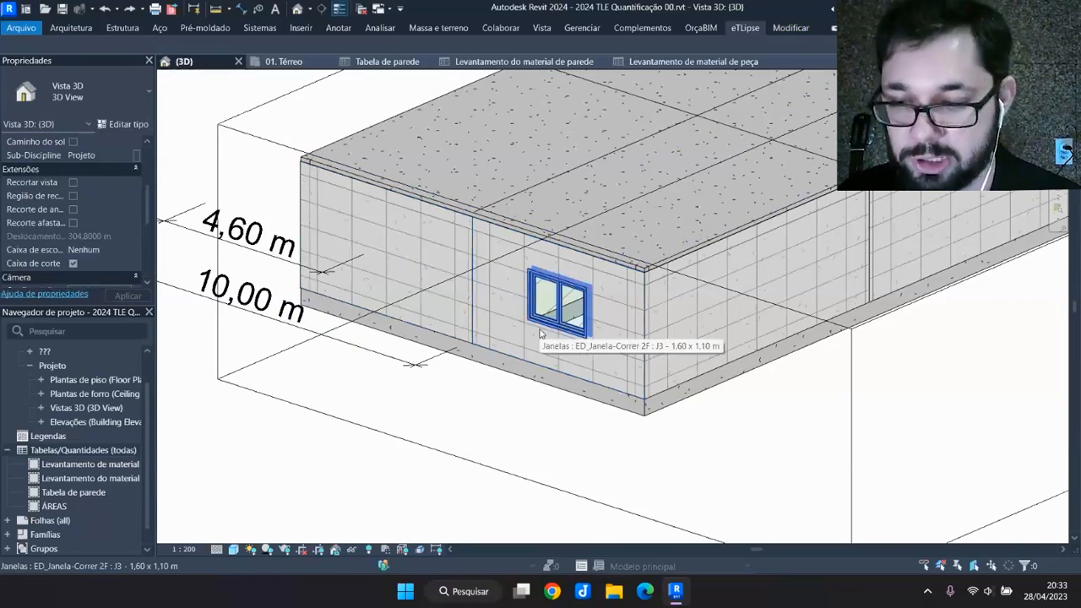
{"action": "scroll", "coordinate": [531, 353], "scroll_direction": "up", "scroll_amount": 2}
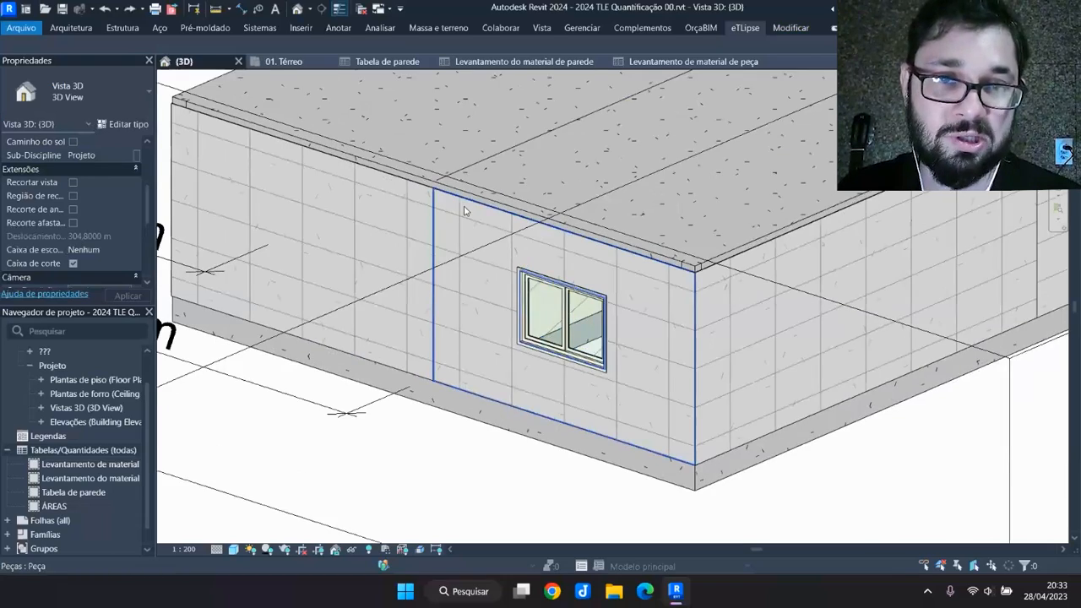
{"action": "scroll", "coordinate": [521, 286], "scroll_direction": "down", "scroll_amount": 3}
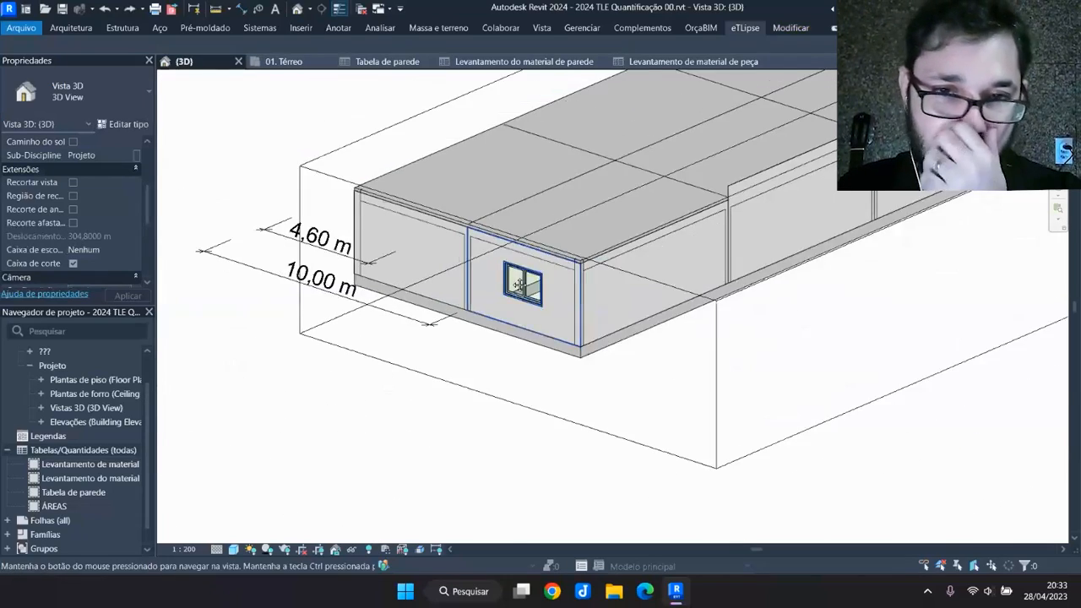
{"action": "scroll", "coordinate": [521, 285], "scroll_direction": "up", "scroll_amount": 3}
{"action": "middle_click_drag", "start_coordinate": [652, 392], "coordinate": [680, 405]}
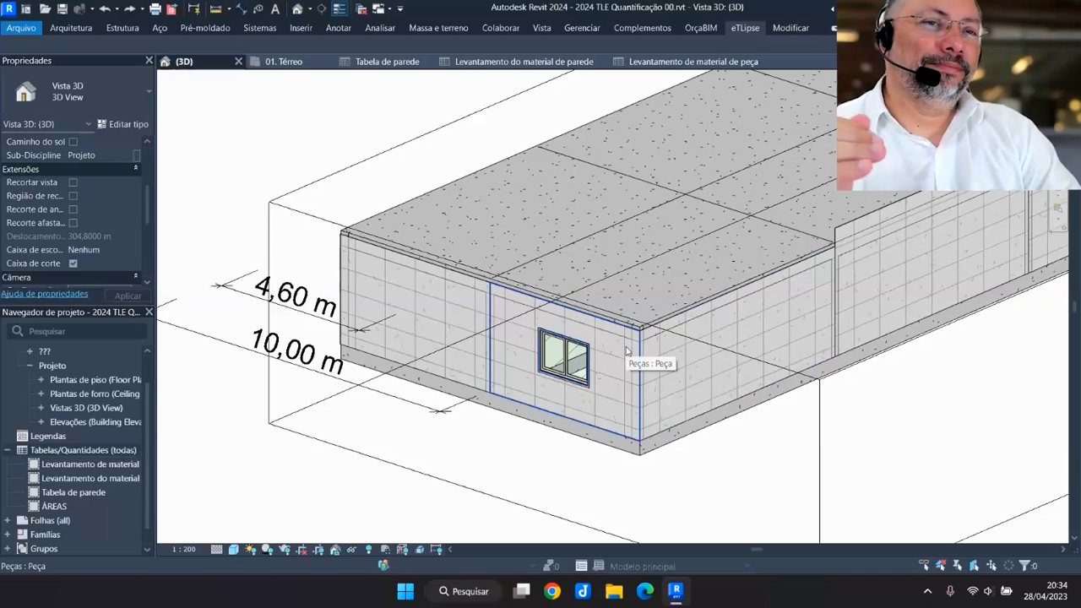
{"action": "scroll", "coordinate": [627, 350], "scroll_direction": "down", "scroll_amount": 3}
{"action": "scroll", "coordinate": [755, 340], "scroll_direction": "up", "scroll_amount": 1}
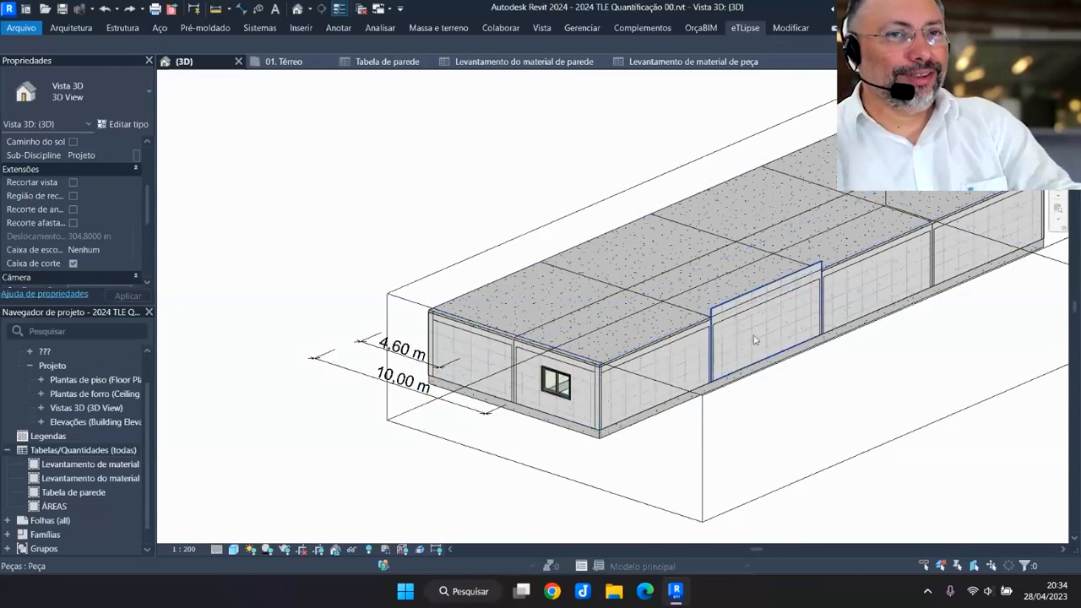
{"action": "scroll", "coordinate": [756, 340], "scroll_direction": "up", "scroll_amount": 2}
{"action": "scroll", "coordinate": [777, 253], "scroll_direction": "down", "scroll_amount": 2}
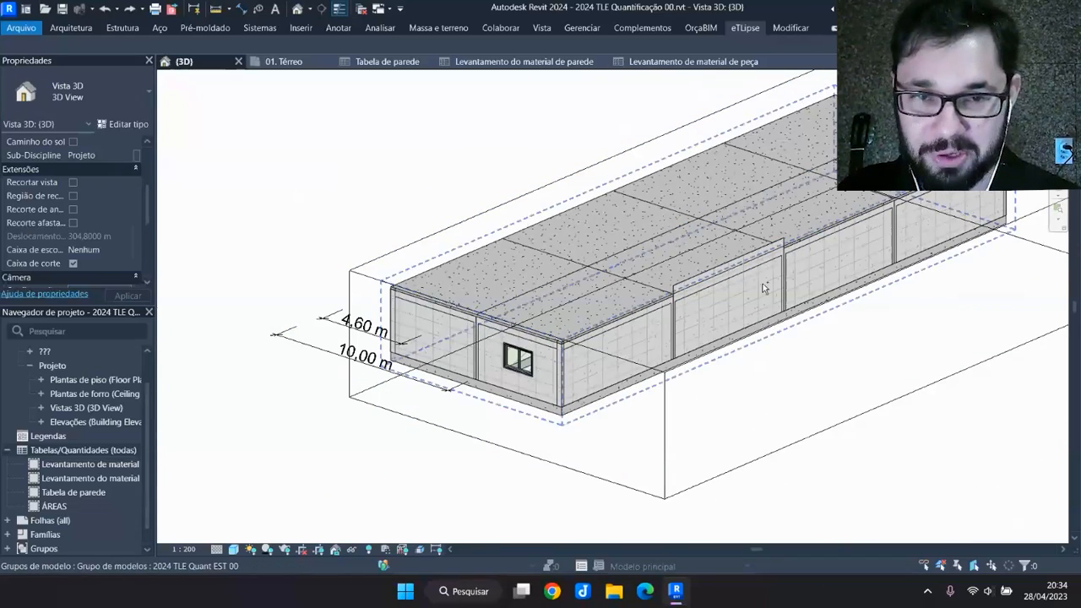
Temporarily hide the model group covering the rooms, look into the rooms beneath it, and restore the hidden group
{"action": "scroll", "coordinate": [620, 295], "scroll_direction": "up", "scroll_amount": 2}
{"action": "left_click", "coordinate": [585, 287]}
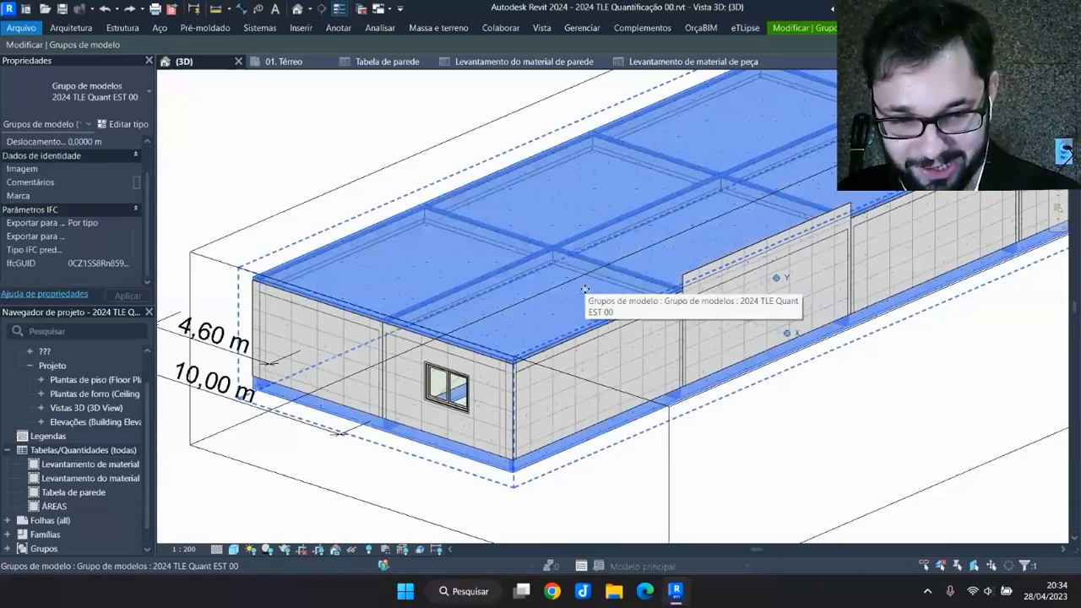
{"action": "key", "text": "h"}
{"action": "middle_click_drag", "start_coordinate": [664, 276], "coordinate": [656, 325], "text": "shift"}
{"action": "scroll", "coordinate": [467, 391], "scroll_direction": "down", "scroll_amount": 2}
{"action": "scroll", "coordinate": [420, 419], "scroll_direction": "down", "scroll_amount": 2}
{"action": "scroll", "coordinate": [513, 329], "scroll_direction": "up", "scroll_amount": 9}
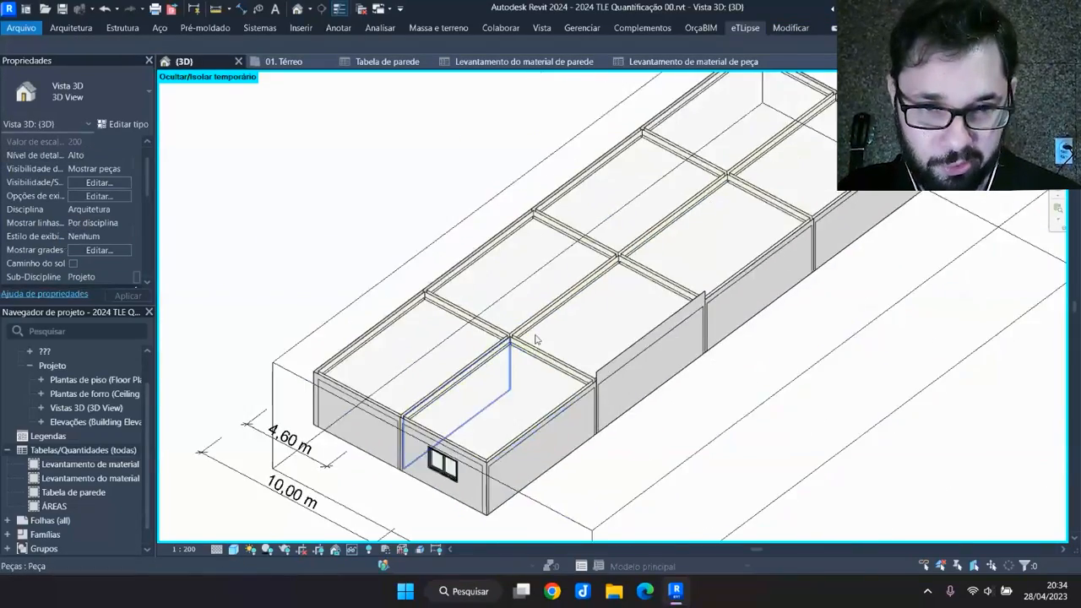
{"action": "scroll", "coordinate": [542, 340], "scroll_direction": "down", "scroll_amount": 8}
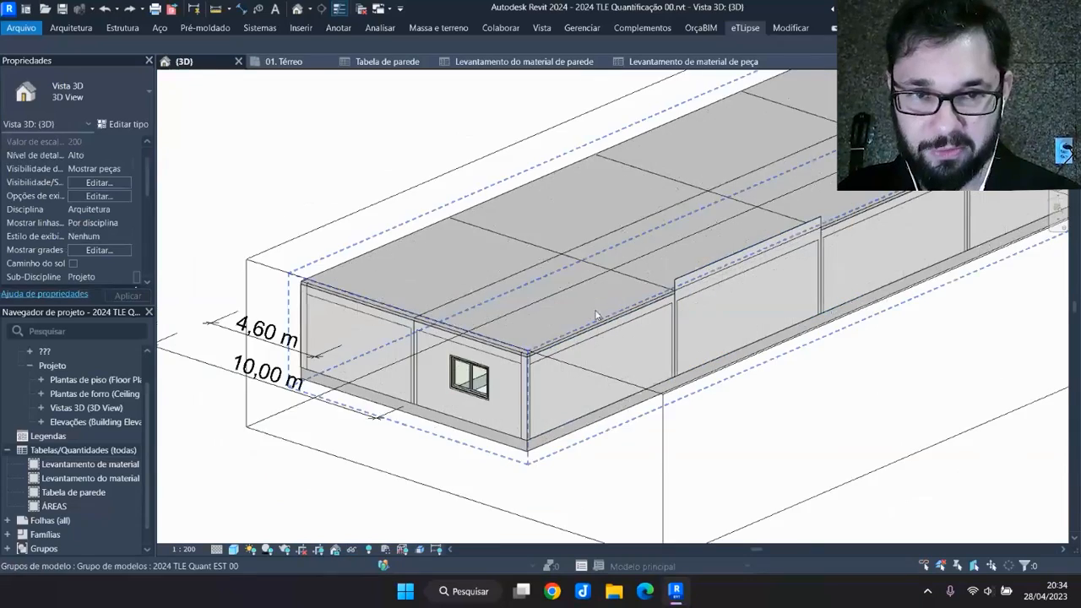
Lower the top face of the 3D view's section box below the roof slab to expose all rooms and ceilings
{"action": "middle_click_drag", "start_coordinate": [591, 211], "coordinate": [523, 229]}
{"action": "left_click", "coordinate": [471, 150]}
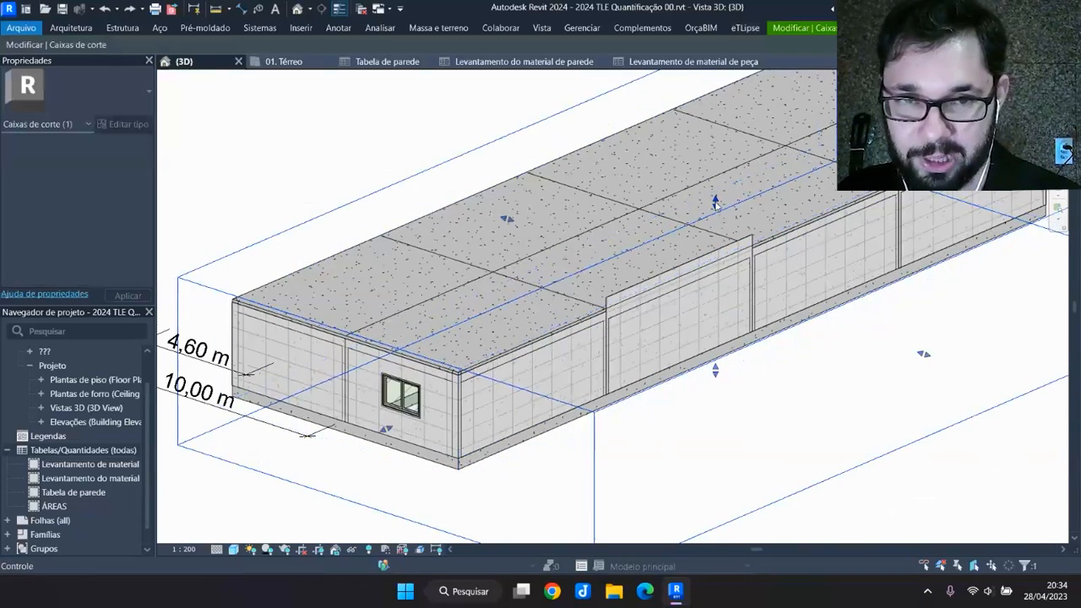
{"action": "middle_click_drag", "start_coordinate": [720, 205], "coordinate": [717, 190], "text": "shift"}
{"action": "left_click_drag", "start_coordinate": [716, 206], "coordinate": [720, 239]}
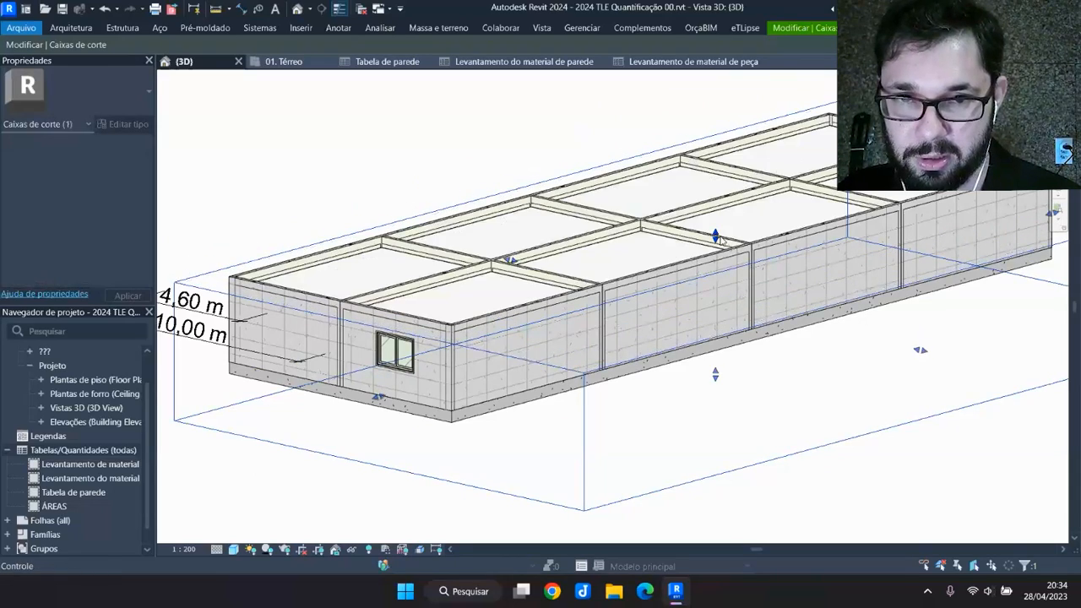
{"action": "middle_click_drag", "start_coordinate": [720, 239], "coordinate": [494, 331], "text": "shift"}
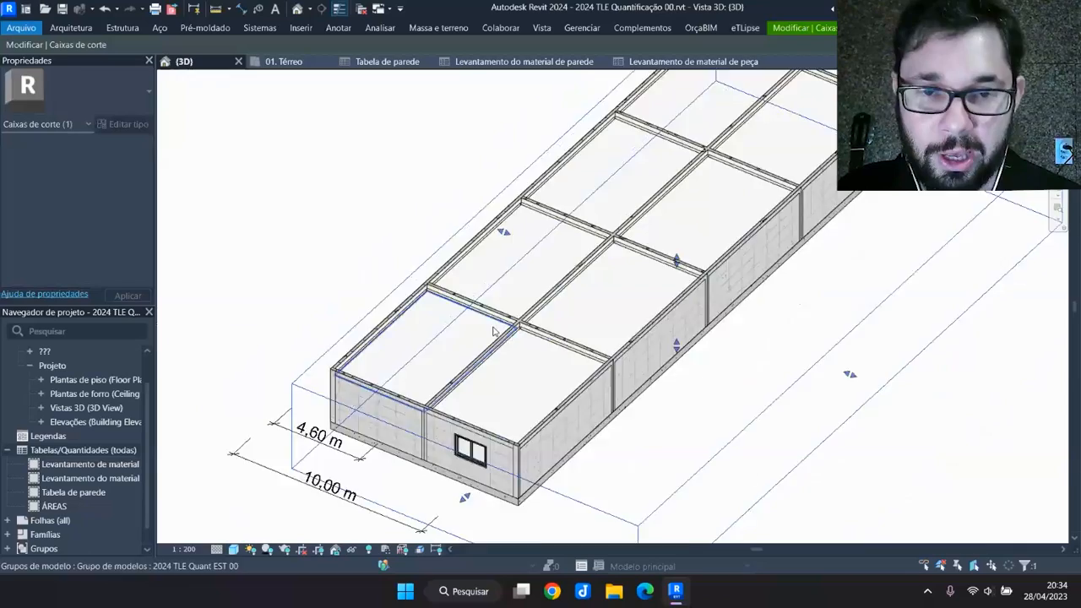
Check the inner wall finish parts at the wall crossing above the ceilings and the dimensions of one of them
{"action": "scroll", "coordinate": [494, 331], "scroll_direction": "up", "scroll_amount": 5}
{"action": "scroll", "coordinate": [600, 309], "scroll_direction": "down", "scroll_amount": 4}
{"action": "scroll", "coordinate": [603, 244], "scroll_direction": "up", "scroll_amount": 4}
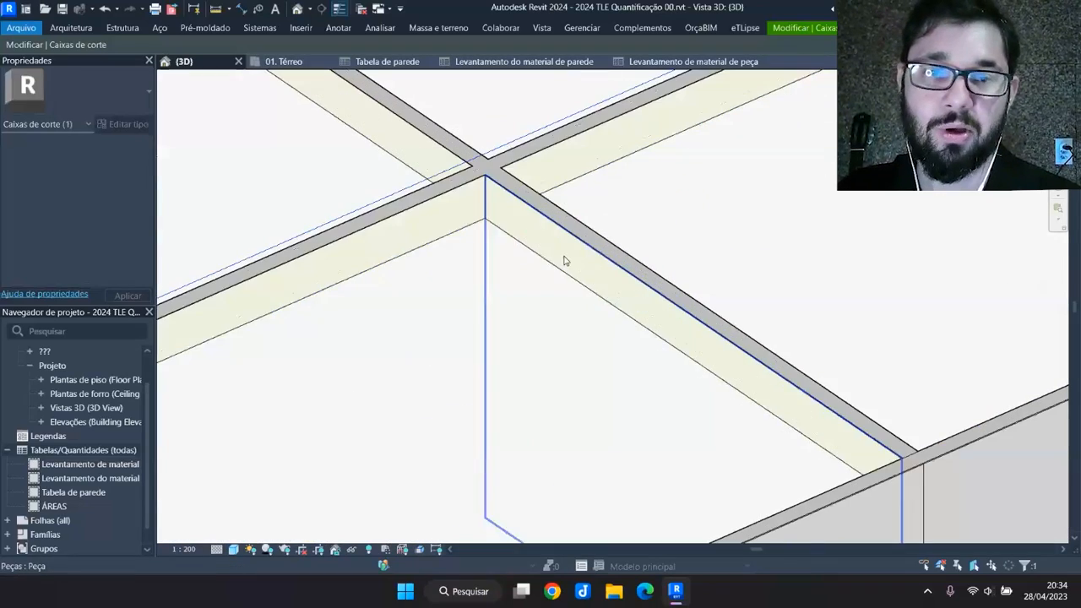
{"action": "left_click", "coordinate": [529, 237]}
{"action": "left_click", "coordinate": [442, 217]}
{"action": "middle_click_drag", "start_coordinate": [502, 270], "coordinate": [316, 454]}
{"action": "scroll", "coordinate": [488, 339], "scroll_direction": "down", "scroll_amount": 1}
{"action": "scroll", "coordinate": [510, 335], "scroll_direction": "down", "scroll_amount": 2}
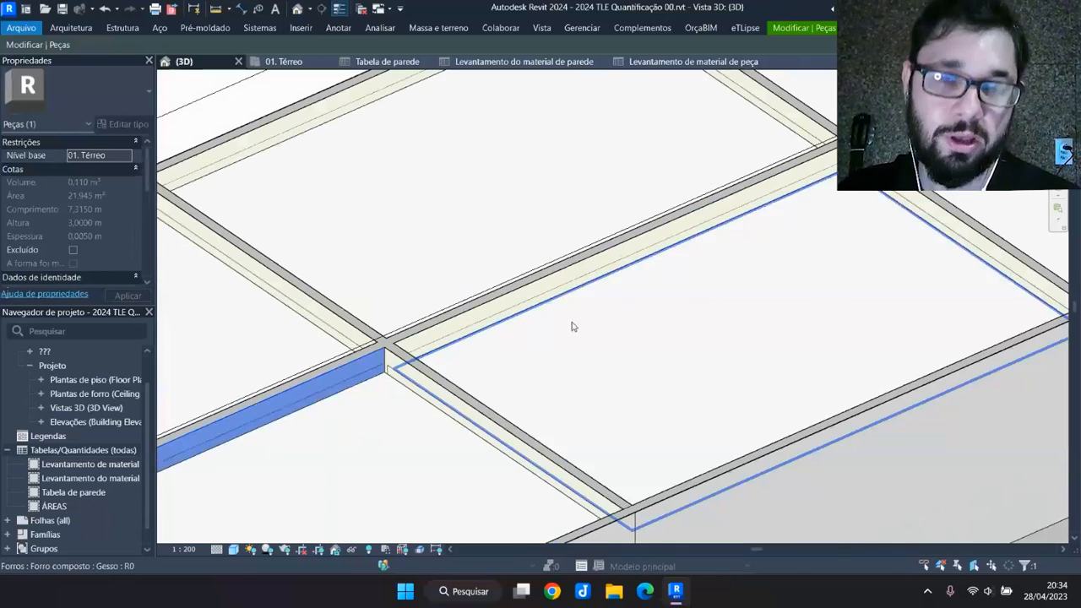
Temporarily hide one room's plaster ceiling, examine the inner finish parts at the wall corner, and restore the ceiling
{"action": "left_click", "coordinate": [608, 318]}
{"action": "key", "text": "h"}
{"action": "key", "text": "h"}
{"action": "scroll", "coordinate": [779, 240], "scroll_direction": "up", "scroll_amount": 3}
{"action": "scroll", "coordinate": [778, 240], "scroll_direction": "up", "scroll_amount": 4}
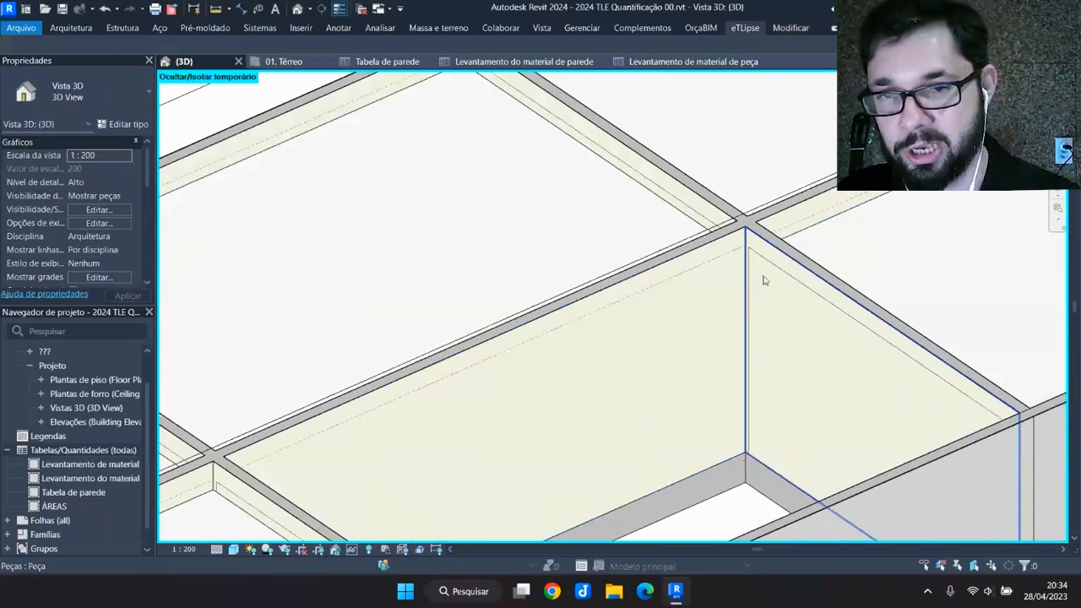
{"action": "scroll", "coordinate": [764, 308], "scroll_direction": "down", "scroll_amount": 4}
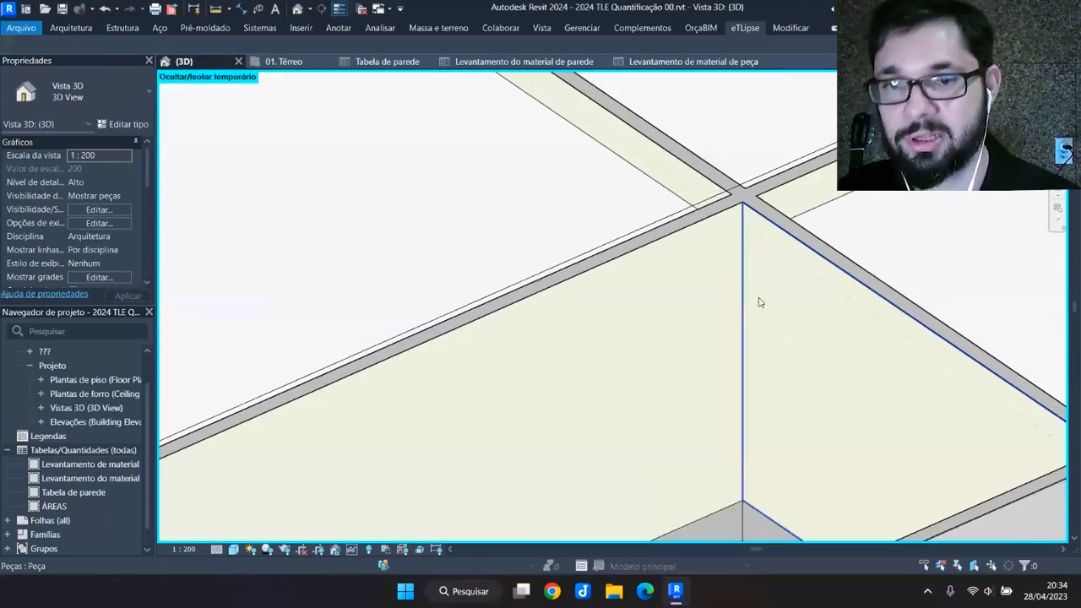
{"action": "key", "text": "h"}
{"action": "key", "text": "r"}
Examine the exposed wall tops, finish parts and ceilings of the whole building from several angles
{"action": "middle_click_drag", "start_coordinate": [643, 330], "coordinate": [829, 237]}
{"action": "scroll", "coordinate": [740, 241], "scroll_direction": "down", "scroll_amount": 4}
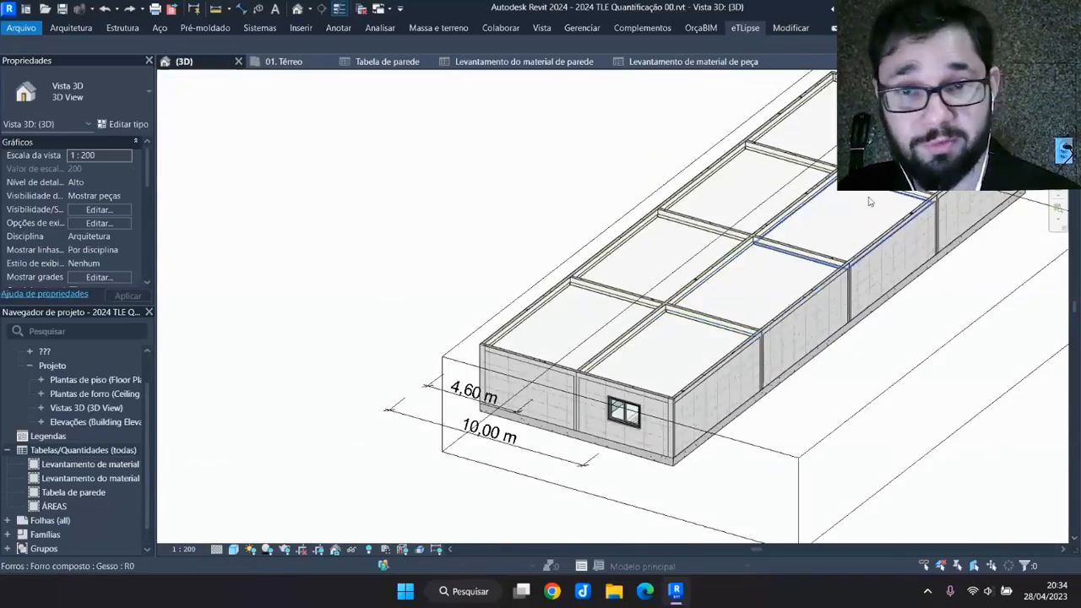
{"action": "scroll", "coordinate": [849, 200], "scroll_direction": "up", "scroll_amount": 4}
{"action": "scroll", "coordinate": [844, 205], "scroll_direction": "down", "scroll_amount": 3}
{"action": "scroll", "coordinate": [801, 245], "scroll_direction": "up", "scroll_amount": 2}
{"action": "scroll", "coordinate": [802, 244], "scroll_direction": "down", "scroll_amount": 5}
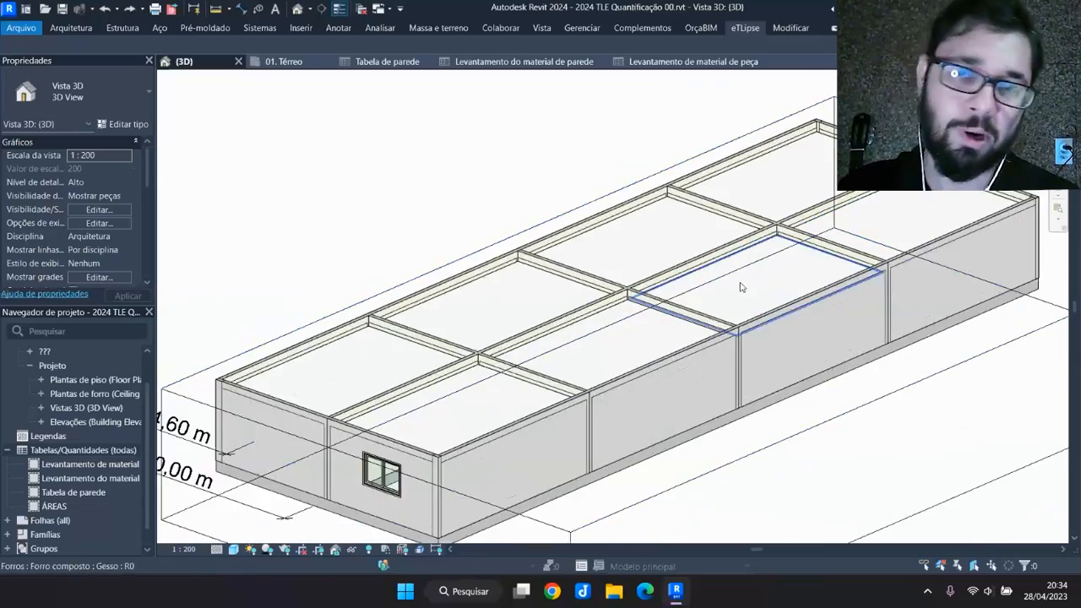
{"action": "middle_click_drag", "start_coordinate": [535, 316], "coordinate": [174, 317], "text": "shift"}
{"action": "middle_click_drag", "start_coordinate": [1037, 381], "coordinate": [733, 372], "text": "shift"}
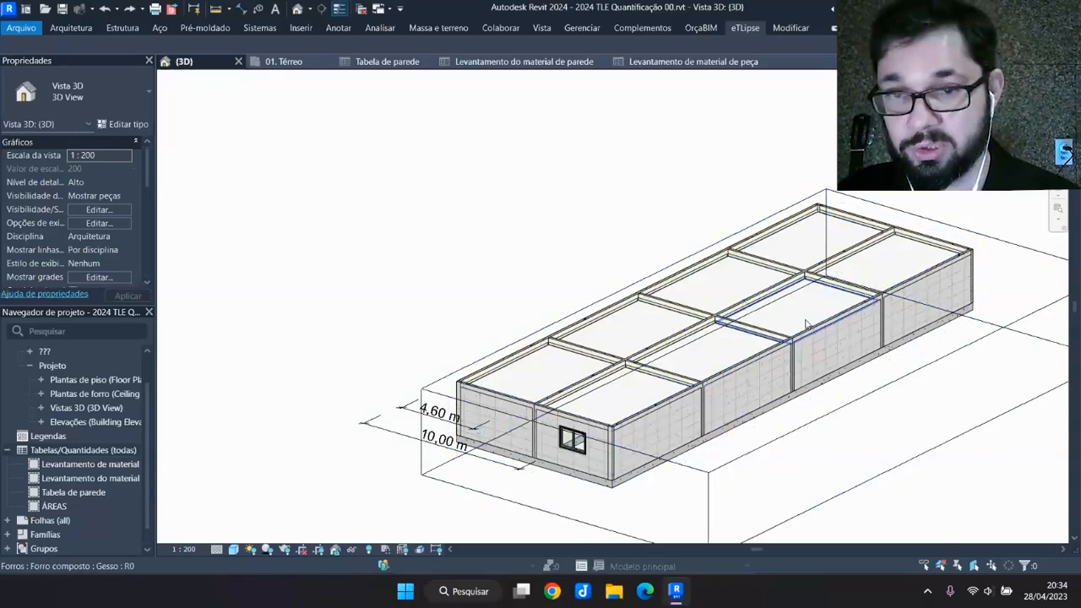
{"action": "scroll", "coordinate": [806, 314], "scroll_direction": "up", "scroll_amount": 3}
{"action": "scroll", "coordinate": [807, 308], "scroll_direction": "down", "scroll_amount": 4}
{"action": "scroll", "coordinate": [806, 308], "scroll_direction": "up", "scroll_amount": 4}
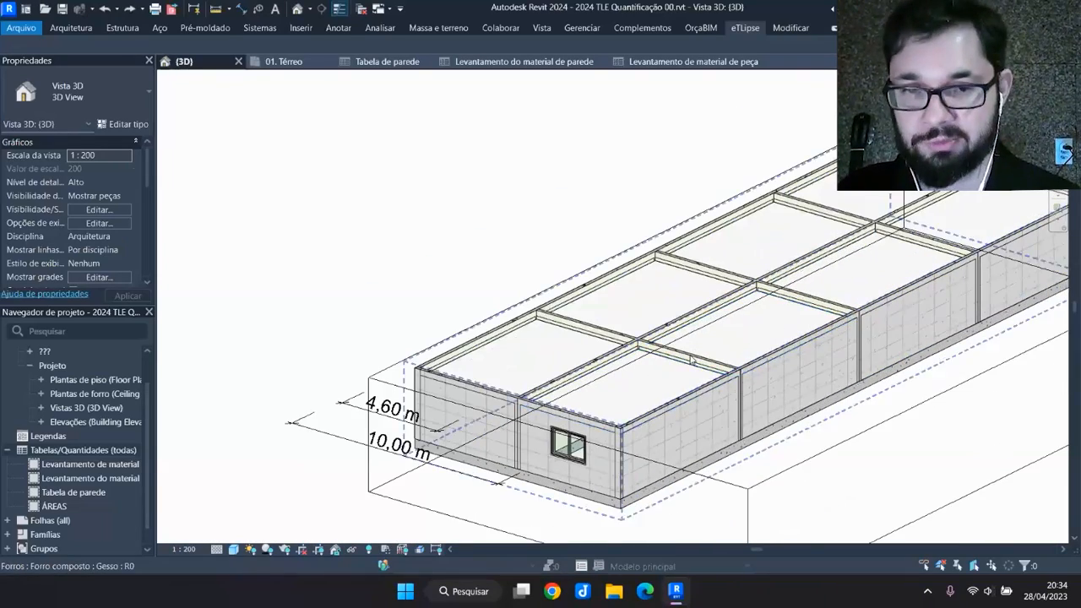
{"action": "scroll", "coordinate": [691, 361], "scroll_direction": "up", "scroll_amount": 2}
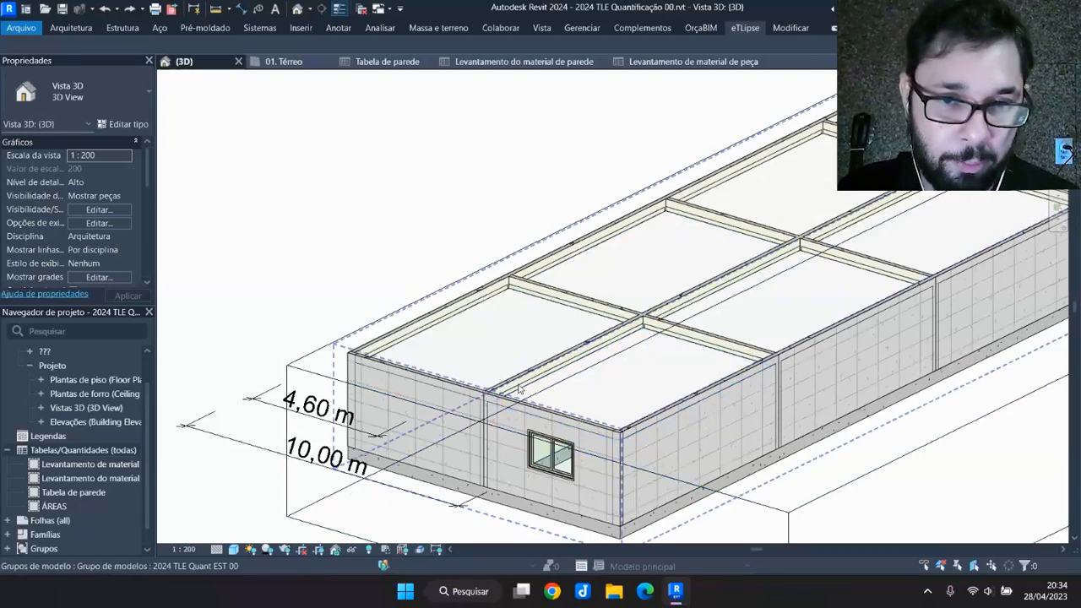
{"action": "scroll", "coordinate": [655, 403], "scroll_direction": "down", "scroll_amount": 3}
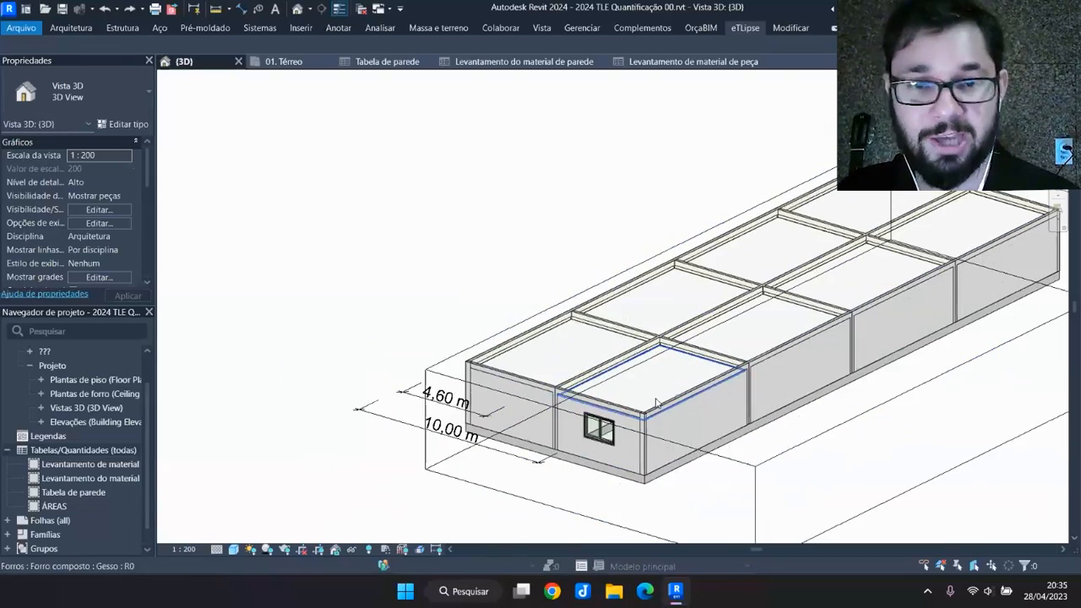
{"action": "scroll", "coordinate": [655, 403], "scroll_direction": "down", "scroll_amount": 1}
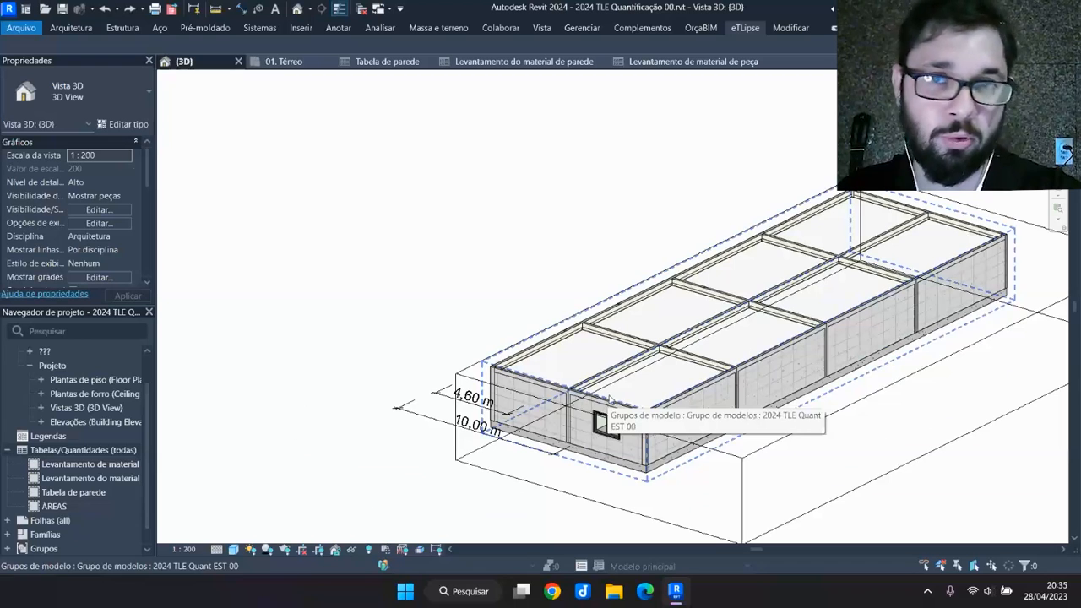
Open the TL Parts finishing tool and load all ceilings (Forros) of every type as dividing elements
{"action": "left_click", "coordinate": [746, 28]}
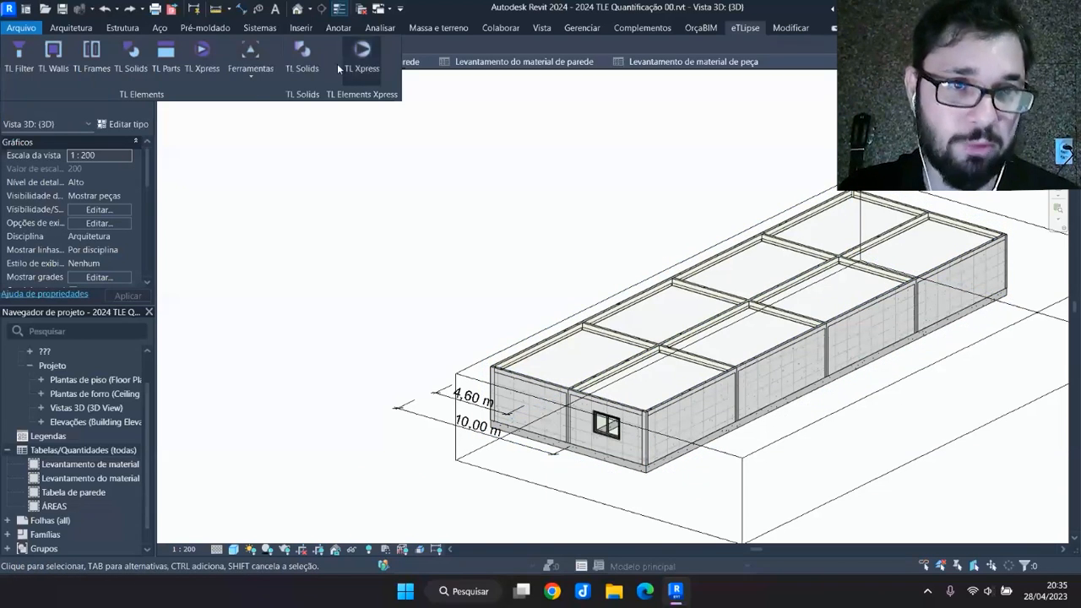
{"action": "left_click", "coordinate": [744, 29]}
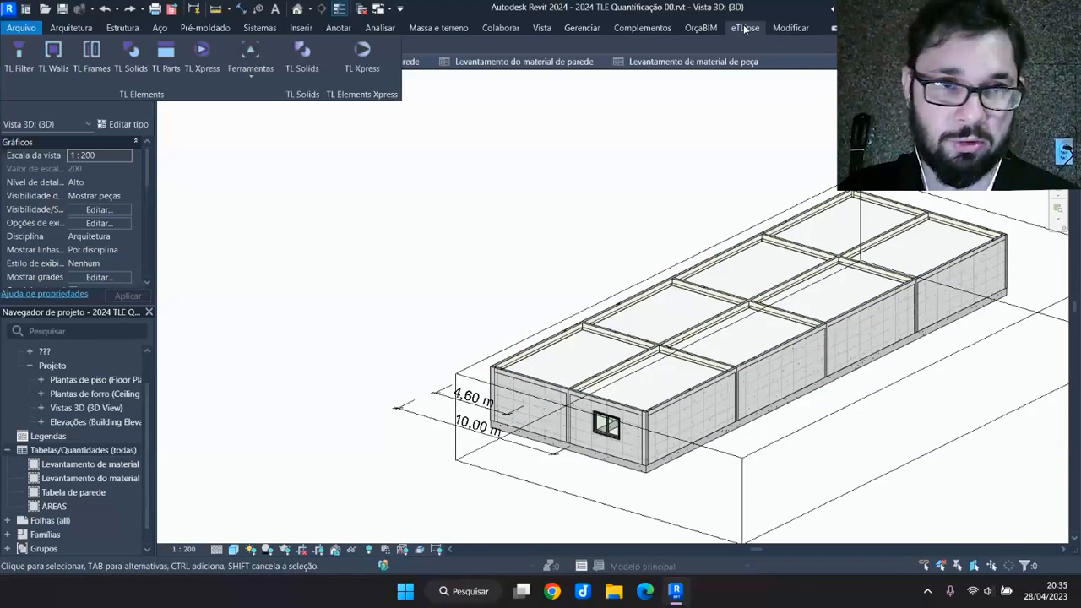
{"action": "left_click", "coordinate": [165, 73]}
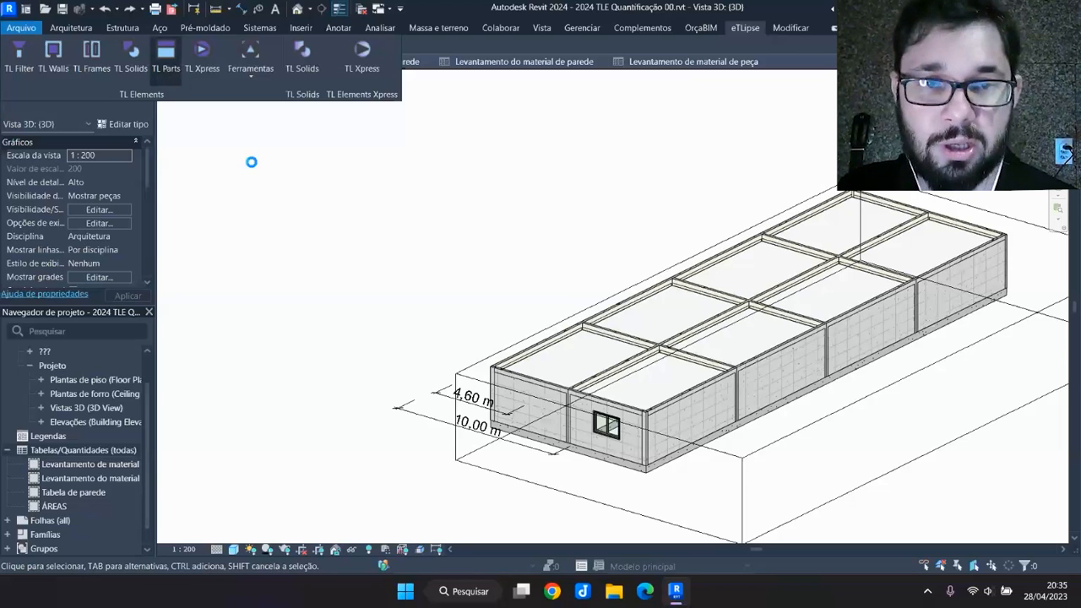
{"action": "left_click_drag", "start_coordinate": [380, 125], "coordinate": [267, 61]}
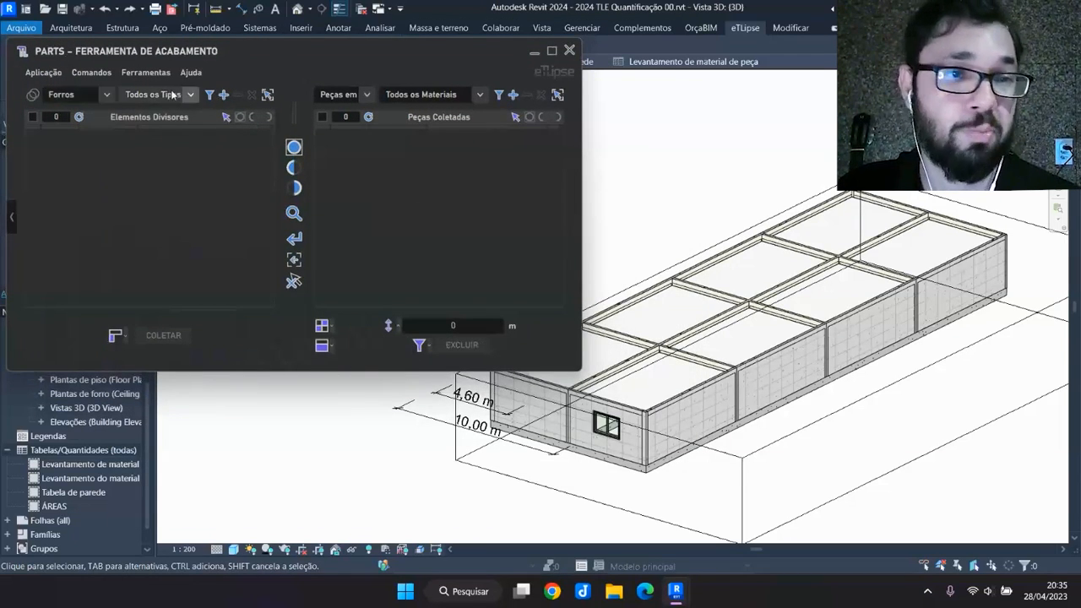
{"action": "left_click", "coordinate": [104, 94]}
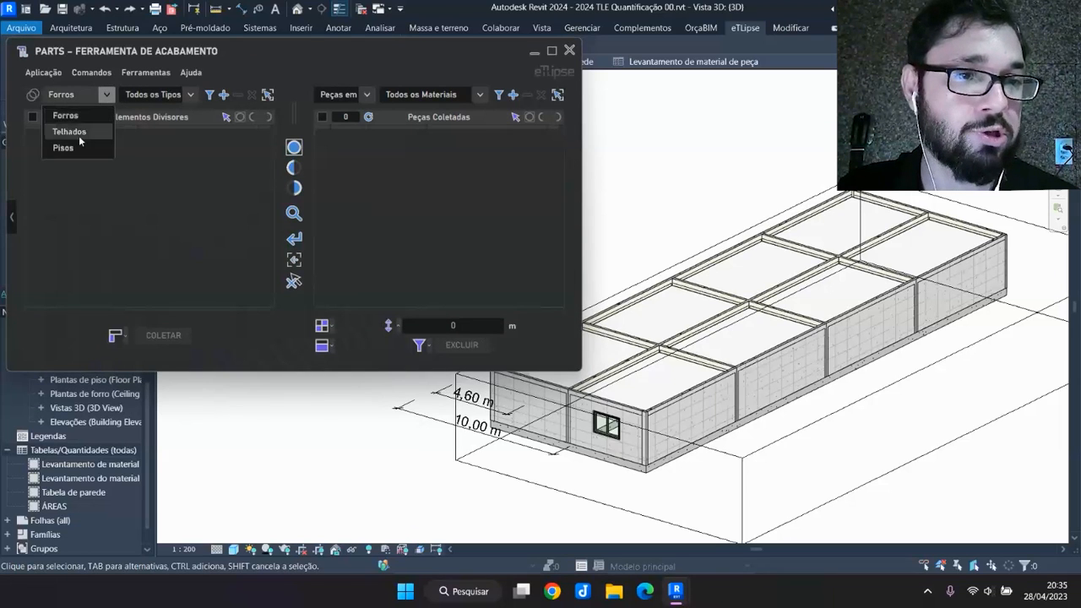
{"action": "left_click", "coordinate": [138, 199]}
{"action": "left_click", "coordinate": [209, 95]}
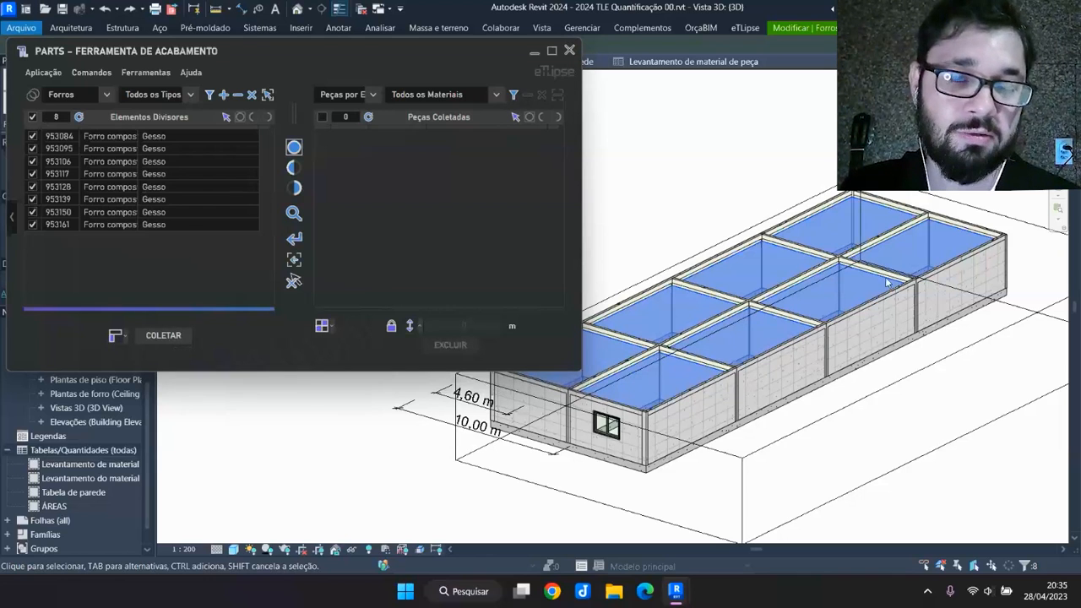
Collect the PAR-Tinta-Branco-INT parts adjoining the checked ceilings and review the collected list grouped by ceiling
{"action": "left_click", "coordinate": [163, 335]}
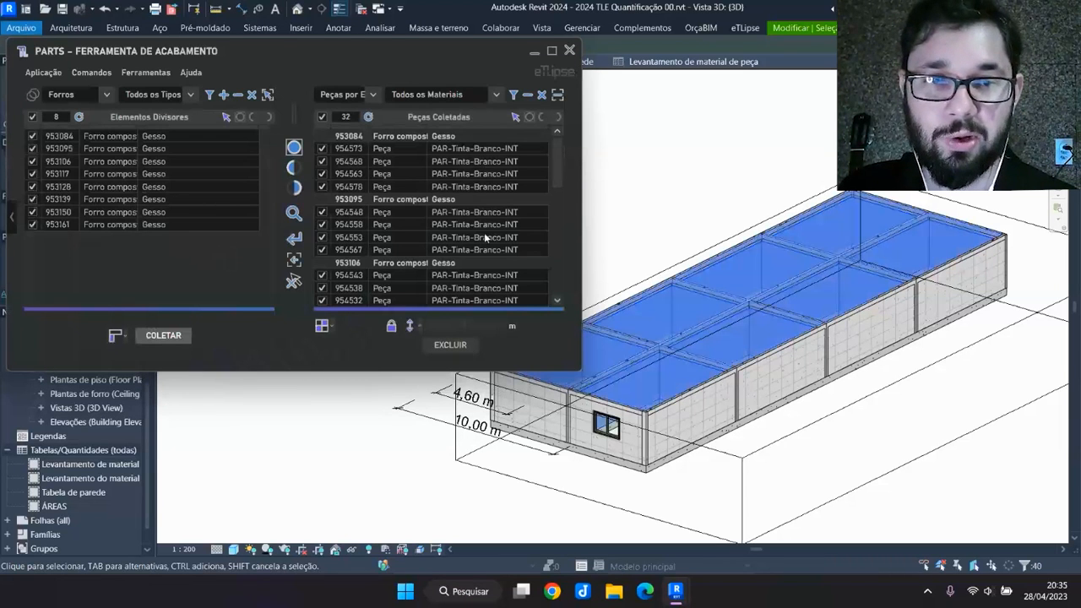
{"action": "left_click_drag", "start_coordinate": [555, 176], "coordinate": [558, 243]}
{"action": "scroll", "coordinate": [560, 269], "scroll_direction": "down", "scroll_amount": 2}
{"action": "scroll", "coordinate": [905, 250], "scroll_direction": "up", "scroll_amount": 3}
{"action": "scroll", "coordinate": [889, 260], "scroll_direction": "down", "scroll_amount": 5}
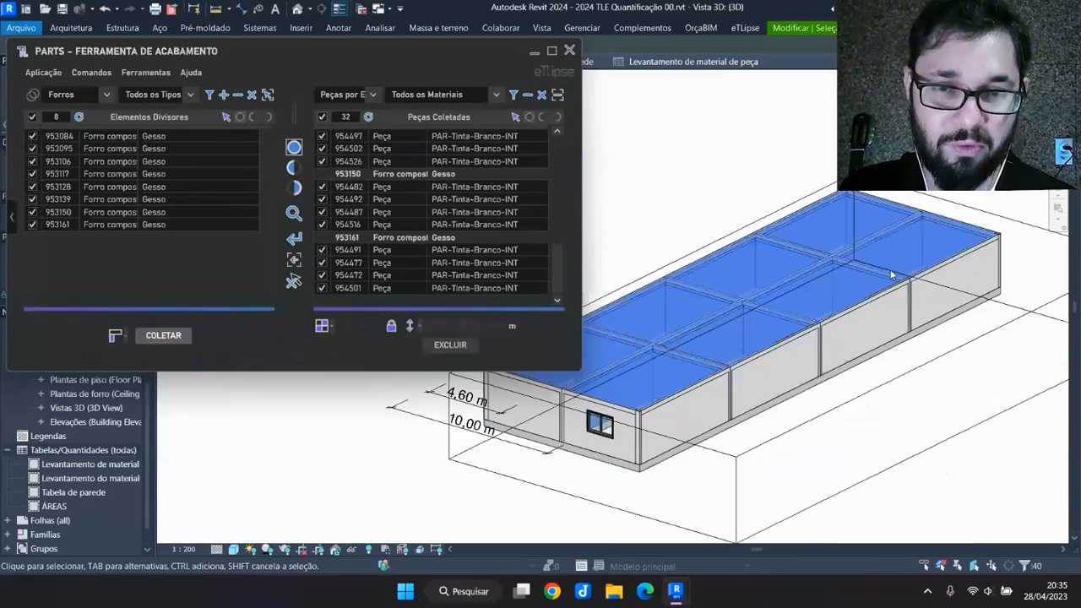
Exclude the collected paint parts above the ceilings and minimise the Parts tool window
{"action": "left_click", "coordinate": [449, 347]}
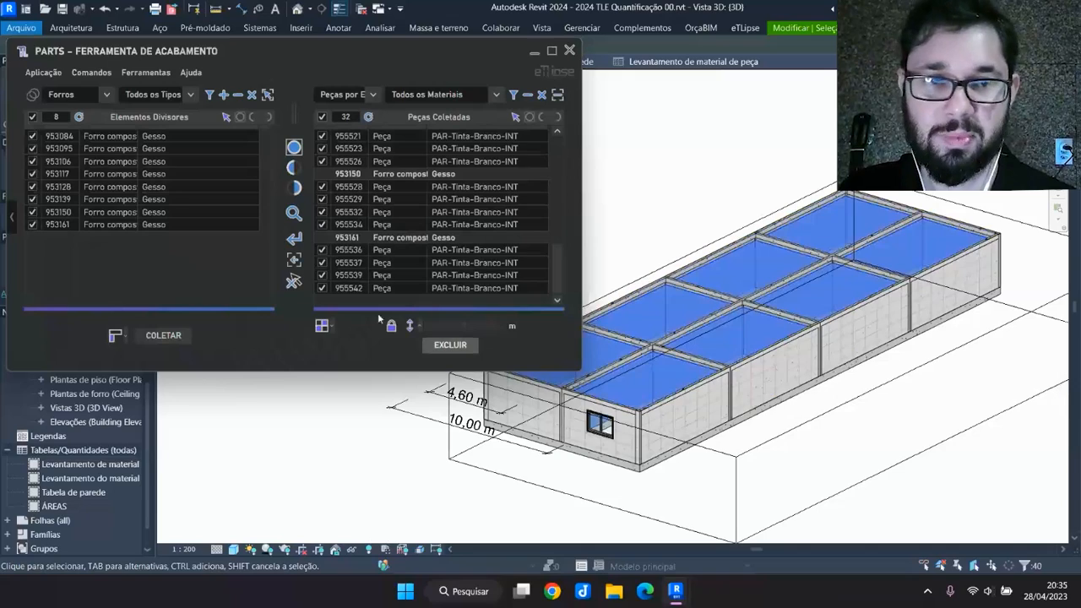
{"action": "scroll", "coordinate": [736, 333], "scroll_direction": "up", "scroll_amount": 5}
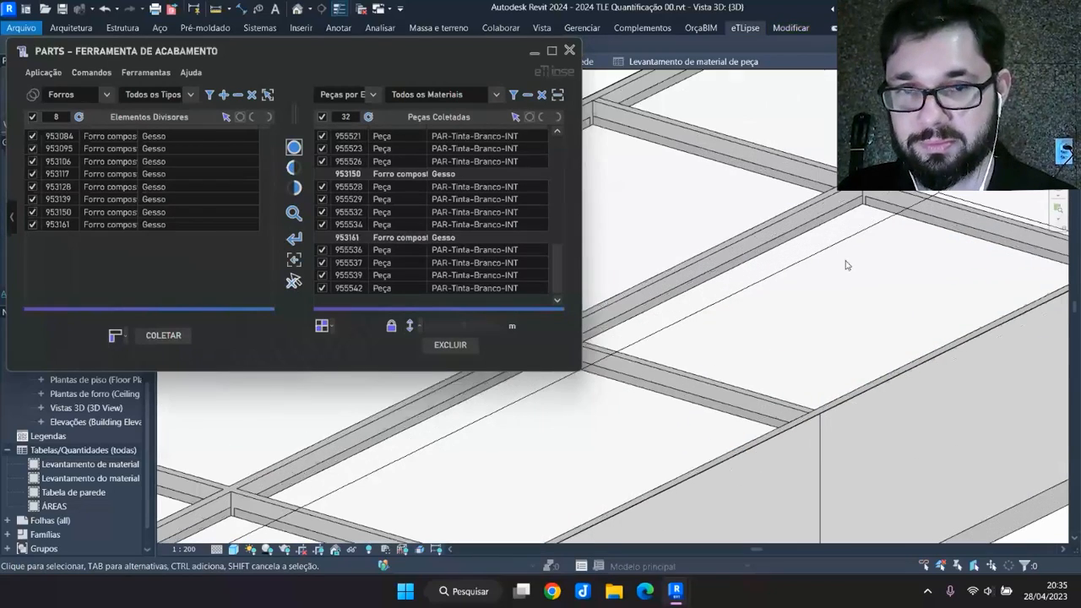
{"action": "left_click", "coordinate": [533, 54]}
Temporarily hide two room ceilings and inspect where the inner paint parts end at the wall crossing
{"action": "left_click", "coordinate": [739, 310]}
{"action": "middle_click_drag", "start_coordinate": [859, 352], "coordinate": [433, 378]}
{"action": "key", "text": "h"}
{"action": "key", "text": "h"}
{"action": "scroll", "coordinate": [809, 261], "scroll_direction": "up", "scroll_amount": 1}
{"action": "left_click", "coordinate": [688, 286]}
{"action": "key", "text": "h"}
{"action": "key", "text": "h"}
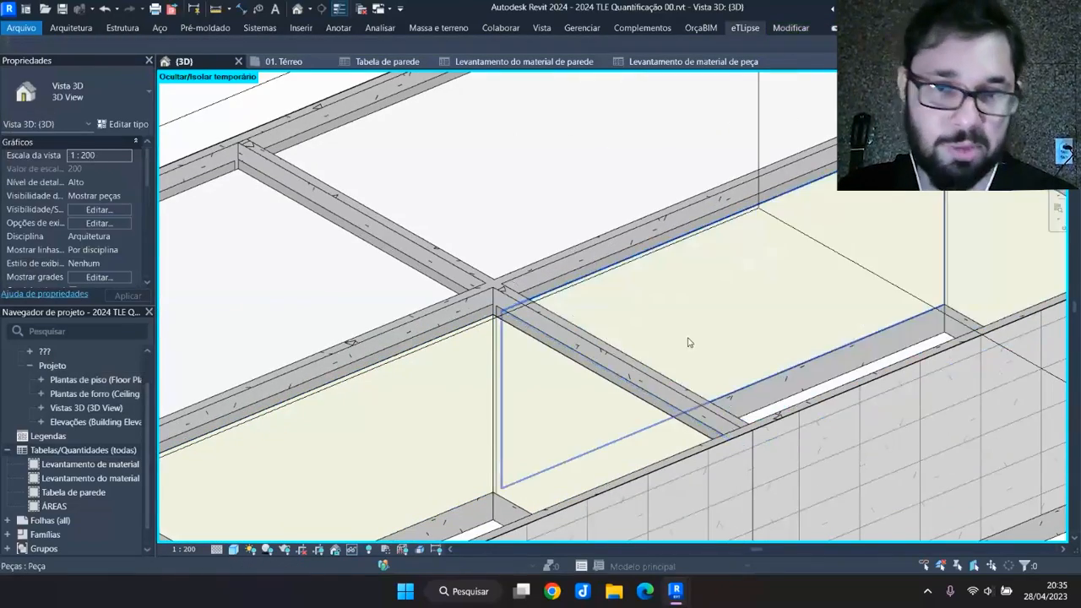
{"action": "scroll", "coordinate": [687, 338], "scroll_direction": "down", "scroll_amount": 3}
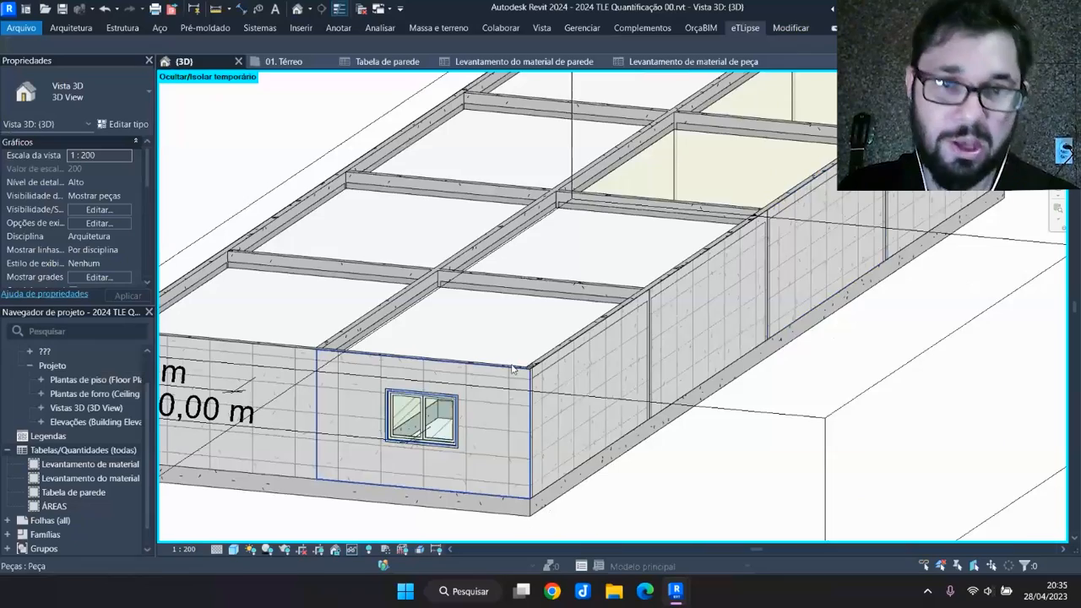
{"action": "scroll", "coordinate": [646, 340], "scroll_direction": "up", "scroll_amount": 8}
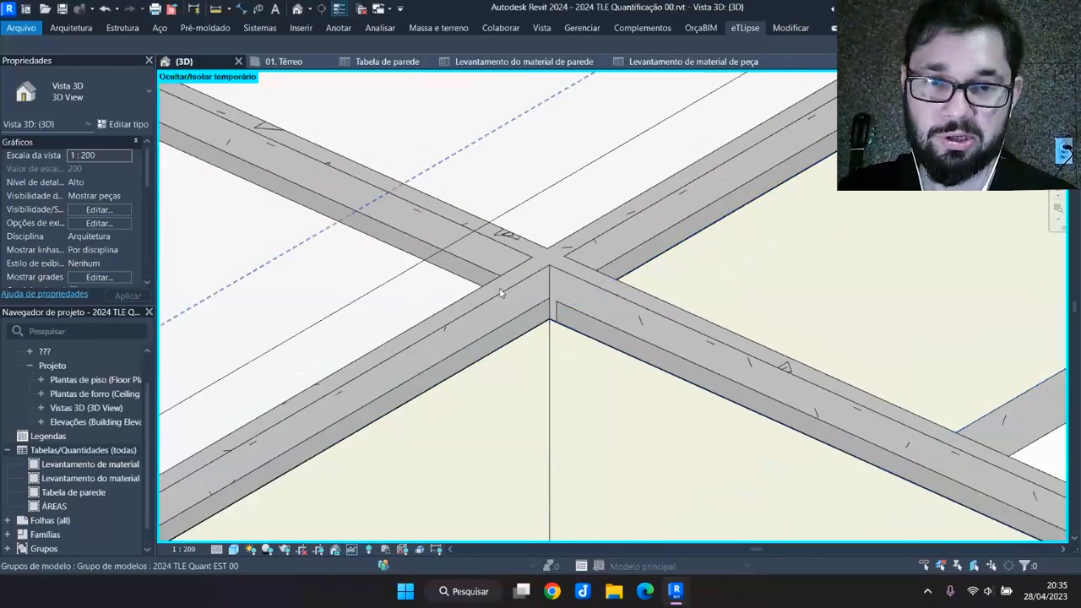
{"action": "scroll", "coordinate": [557, 296], "scroll_direction": "up", "scroll_amount": 2}
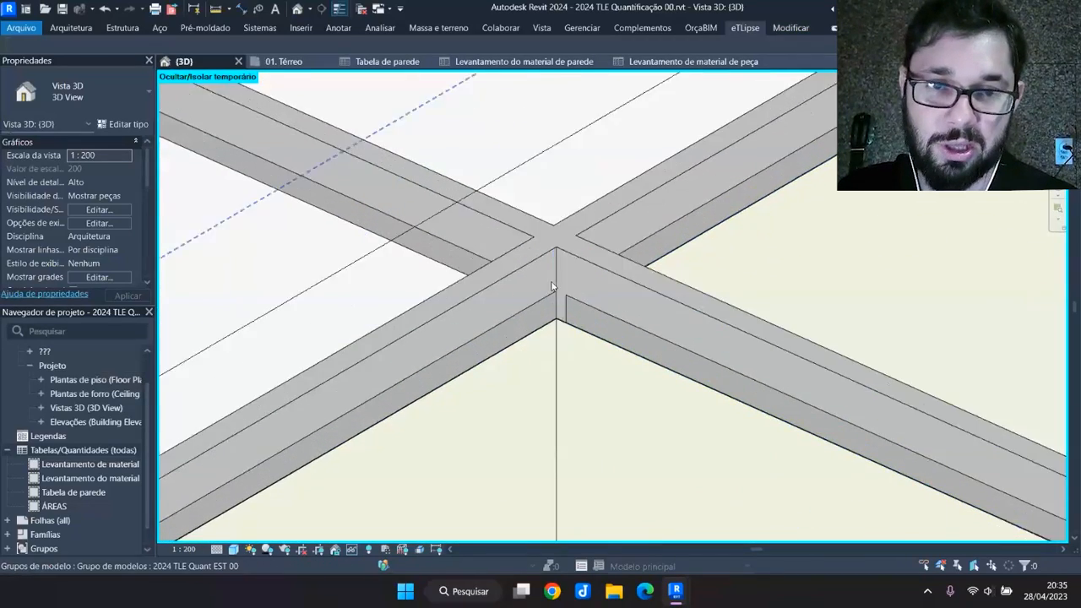
{"action": "scroll", "coordinate": [551, 287], "scroll_direction": "down", "scroll_amount": 5}
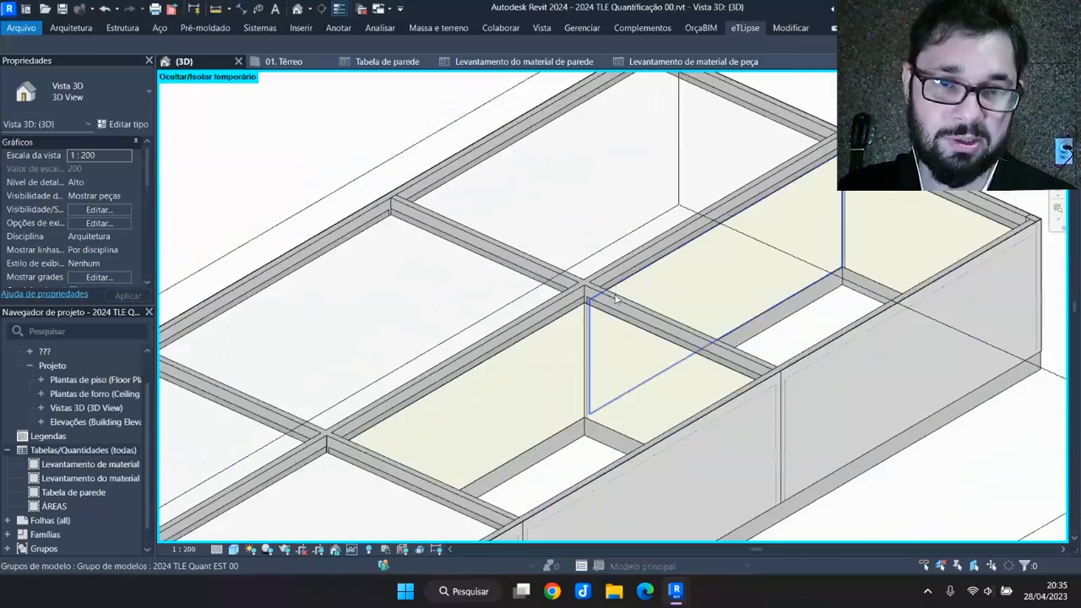
Temporarily hide two more Gesso ceilings, over the neighbouring room and the far corner room beyond the wall crossing
{"action": "scroll", "coordinate": [616, 296], "scroll_direction": "down", "scroll_amount": 2}
{"action": "left_click", "coordinate": [503, 298]}
{"action": "key", "text": "h"}
{"action": "key", "text": "h"}
{"action": "left_click", "coordinate": [608, 231]}
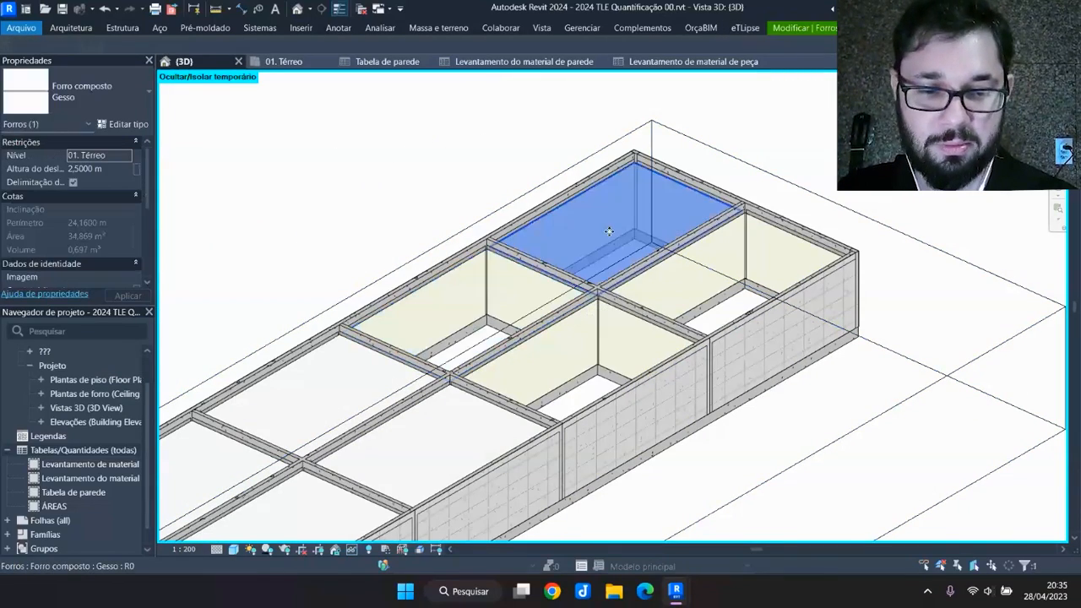
{"action": "key", "text": "h"}
{"action": "key", "text": "h"}
Examine the paint parts on the inner walls of the four uncovered rooms, including their upper edge at the wall crossing
{"action": "scroll", "coordinate": [722, 325], "scroll_direction": "down", "scroll_amount": 2}
{"action": "middle_click_drag", "start_coordinate": [813, 412], "coordinate": [772, 346], "text": "shift"}
{"action": "scroll", "coordinate": [784, 368], "scroll_direction": "down", "scroll_amount": 2}
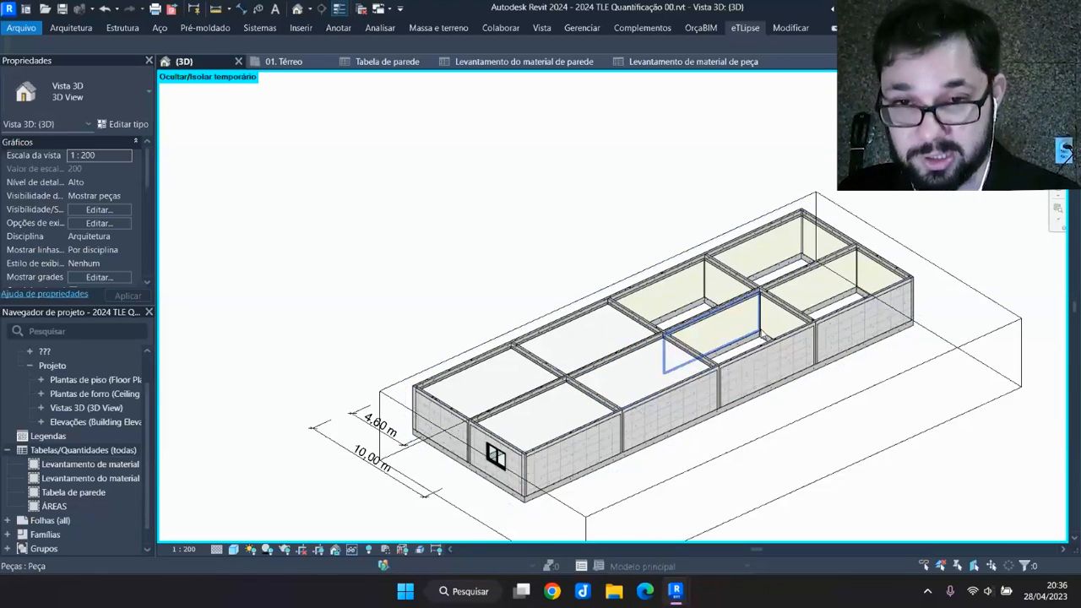
{"action": "mouse_move", "coordinate": [762, 343]}
{"action": "middle_mouse_down", "text": "shift"}
{"action": "mouse_move", "coordinate": [702, 347]}
{"action": "mouse_move", "coordinate": [766, 355]}
{"action": "middle_mouse_up", "text": "shift"}
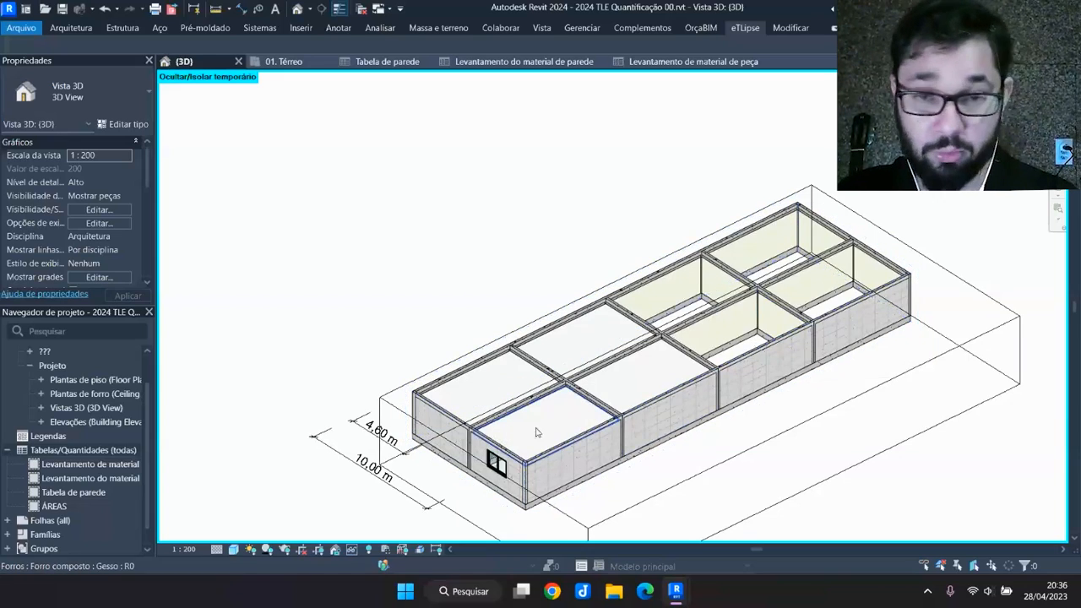
{"action": "middle_click_drag", "start_coordinate": [560, 441], "coordinate": [569, 399], "text": "shift"}
{"action": "scroll", "coordinate": [531, 459], "scroll_direction": "up", "scroll_amount": 2}
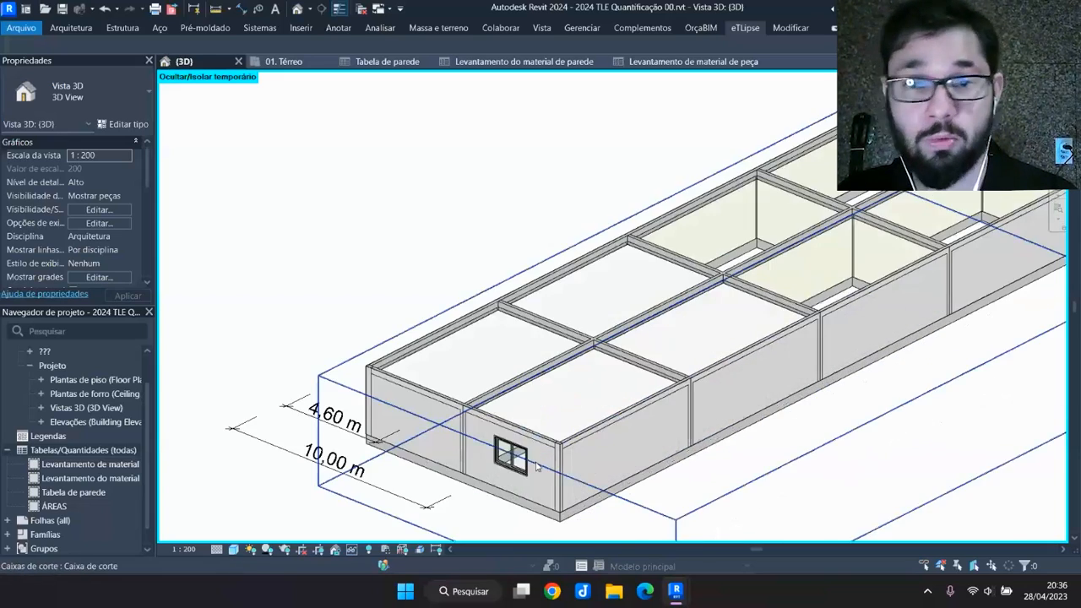
{"action": "scroll", "coordinate": [564, 438], "scroll_direction": "down", "scroll_amount": 2}
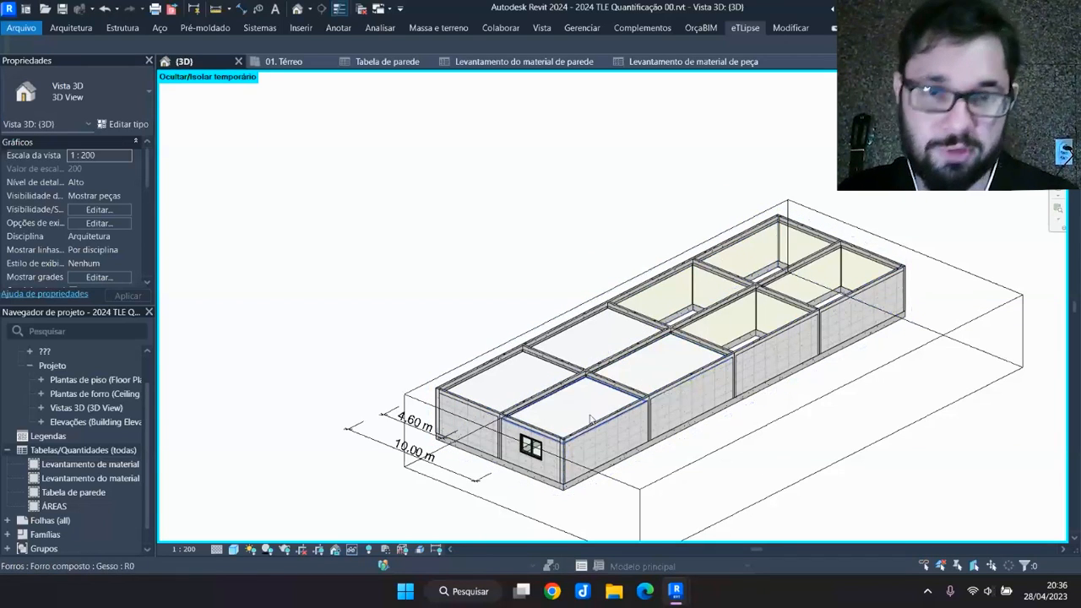
{"action": "middle_click_drag", "start_coordinate": [709, 339], "coordinate": [733, 325], "text": "shift"}
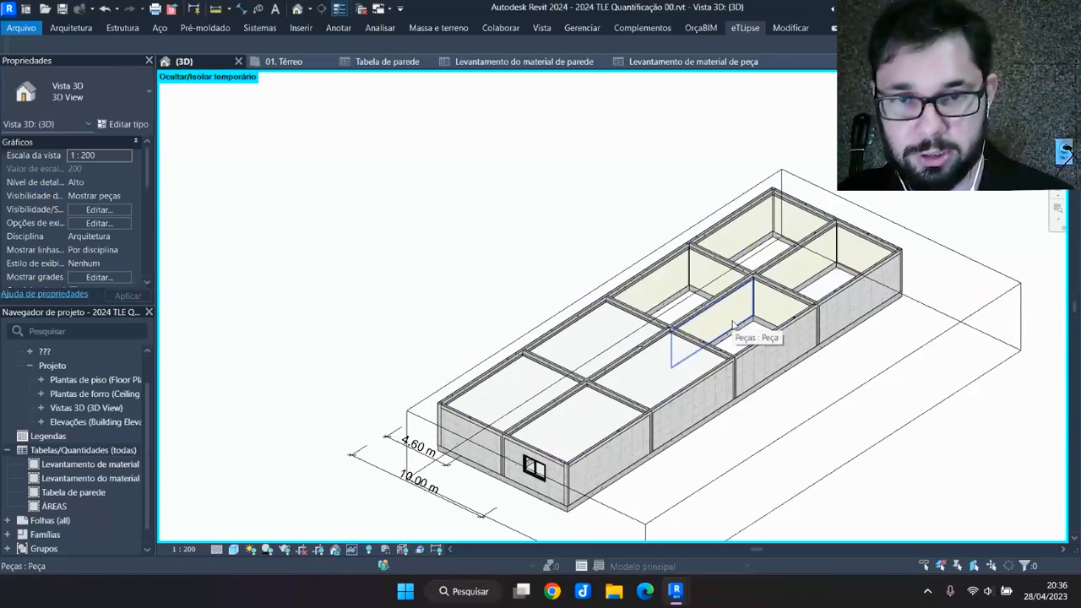
{"action": "scroll", "coordinate": [736, 333], "scroll_direction": "up", "scroll_amount": 2}
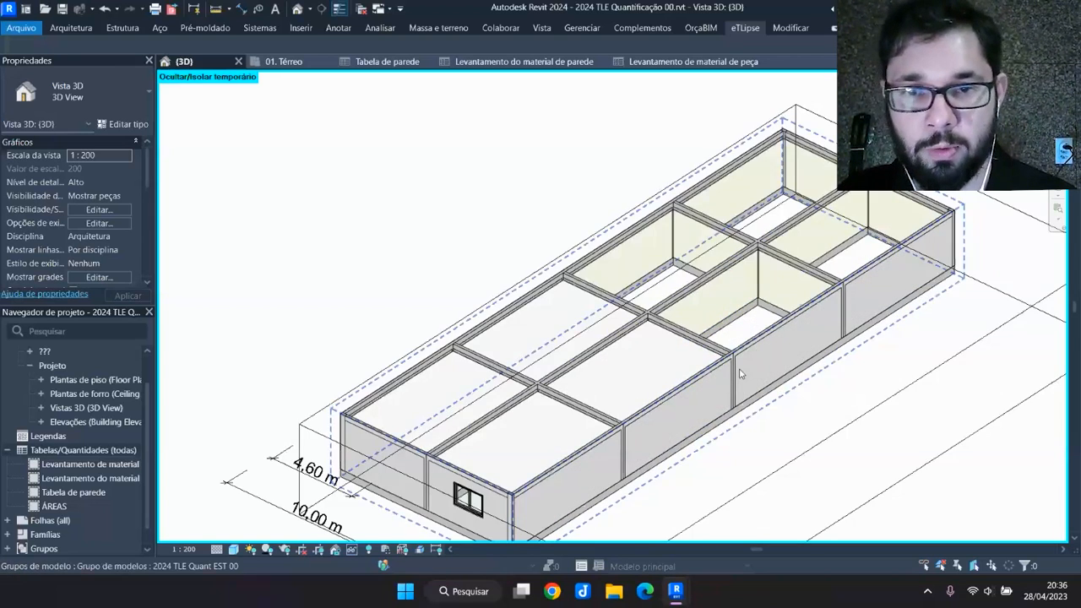
{"action": "scroll", "coordinate": [739, 336], "scroll_direction": "up", "scroll_amount": 1}
{"action": "scroll", "coordinate": [740, 321], "scroll_direction": "down", "scroll_amount": 3}
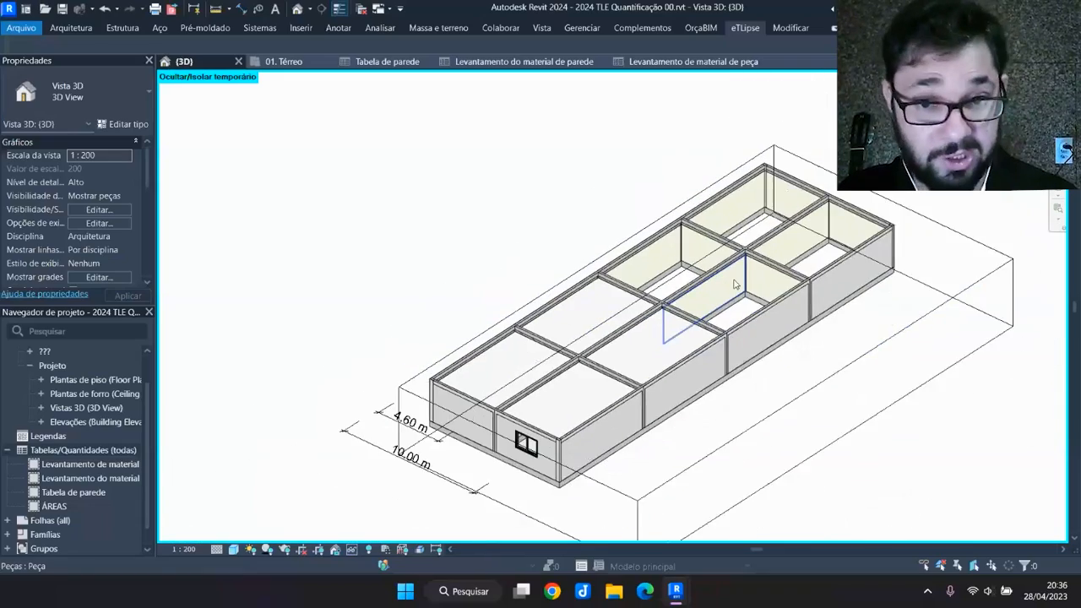
{"action": "scroll", "coordinate": [707, 338], "scroll_direction": "up", "scroll_amount": 3}
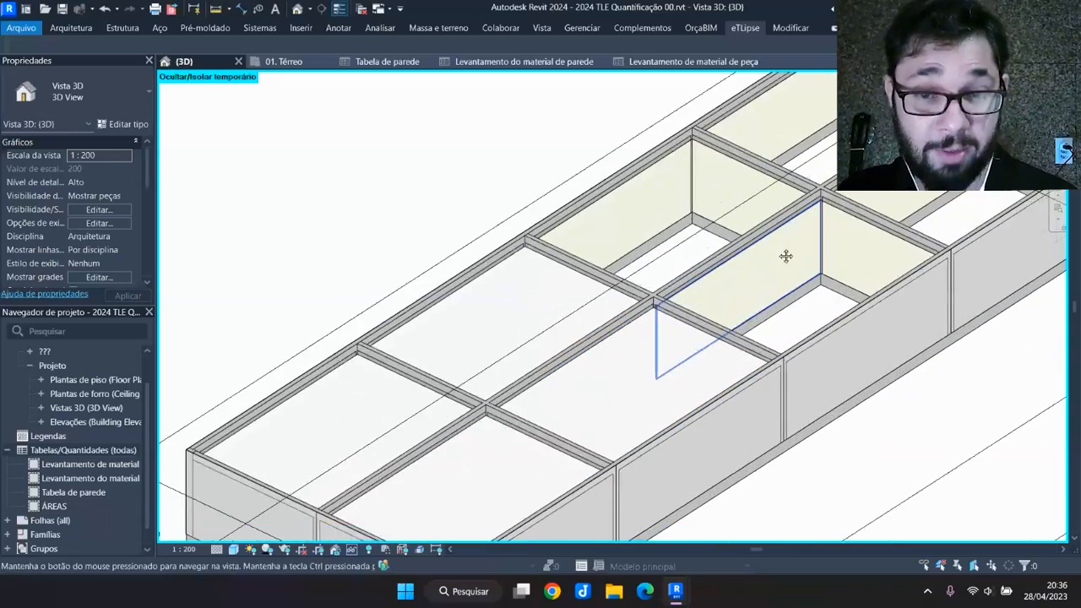
{"action": "scroll", "coordinate": [714, 323], "scroll_direction": "down", "scroll_amount": 1}
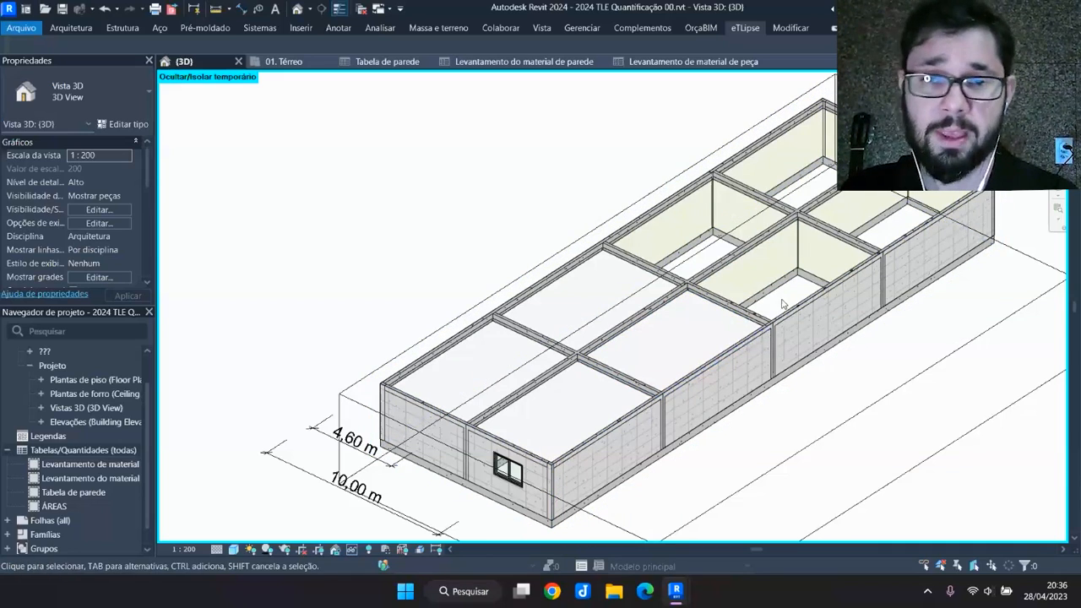
{"action": "scroll", "coordinate": [805, 240], "scroll_direction": "up", "scroll_amount": 2}
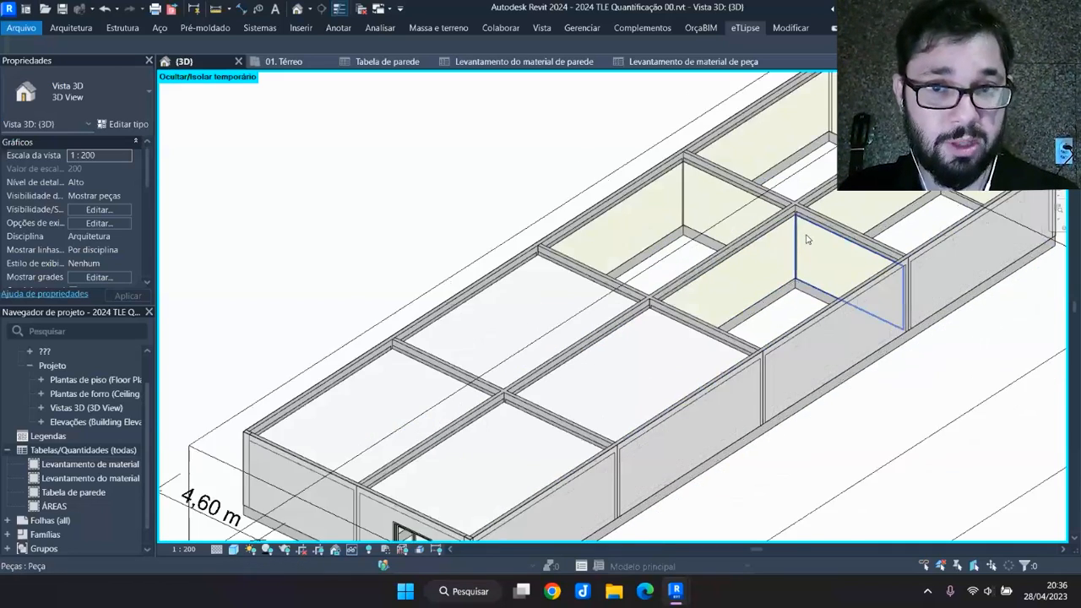
{"action": "scroll", "coordinate": [805, 240], "scroll_direction": "down", "scroll_amount": 4}
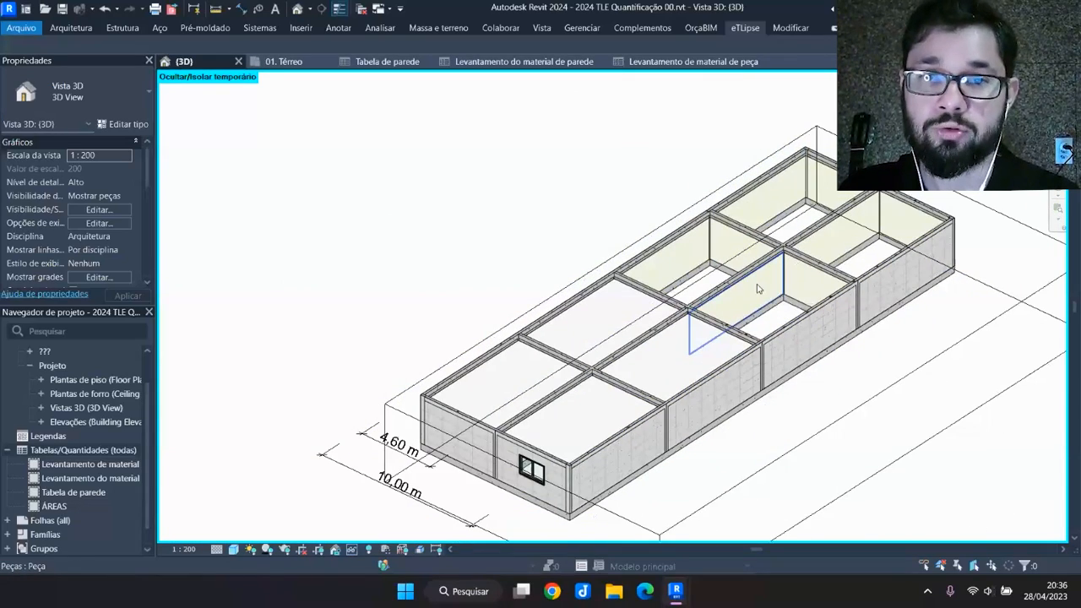
{"action": "scroll", "coordinate": [791, 263], "scroll_direction": "up", "scroll_amount": 2}
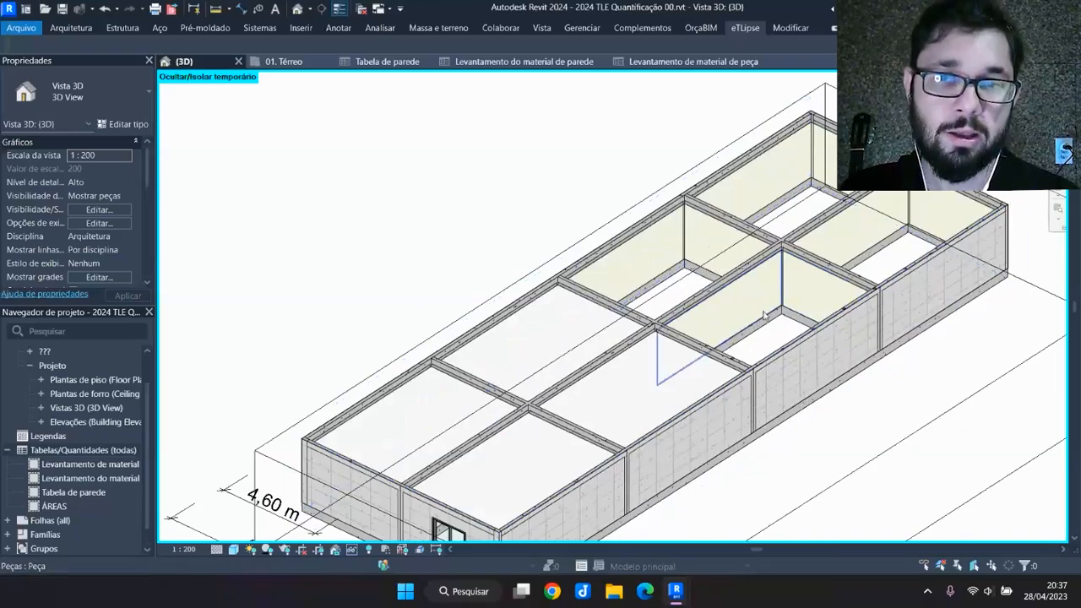
{"action": "scroll", "coordinate": [783, 250], "scroll_direction": "up", "scroll_amount": 3}
{"action": "scroll", "coordinate": [781, 242], "scroll_direction": "up", "scroll_amount": 5}
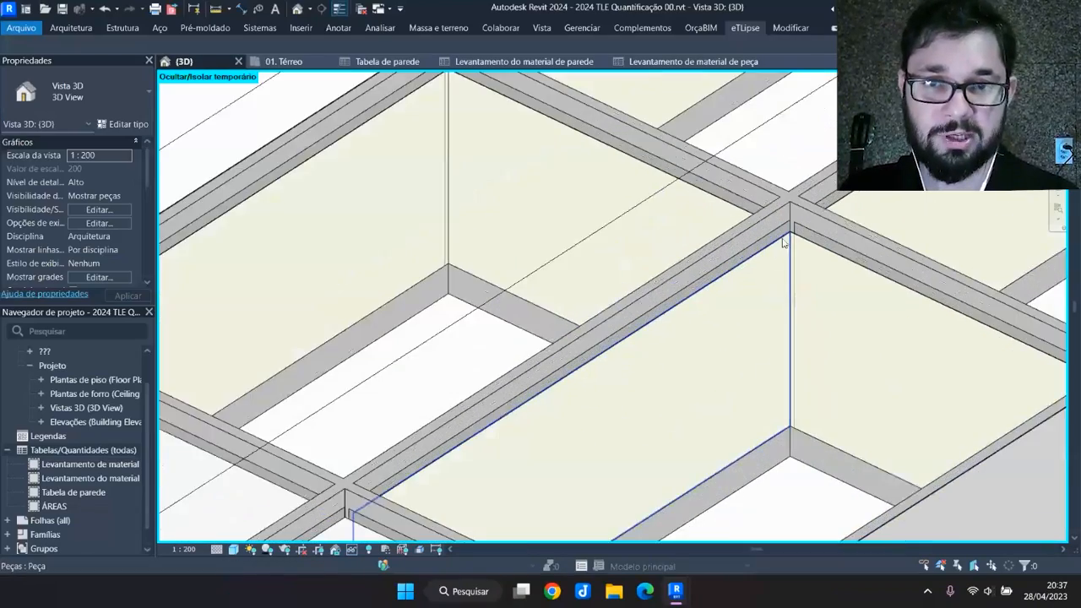
{"action": "scroll", "coordinate": [767, 279], "scroll_direction": "down", "scroll_amount": 10}
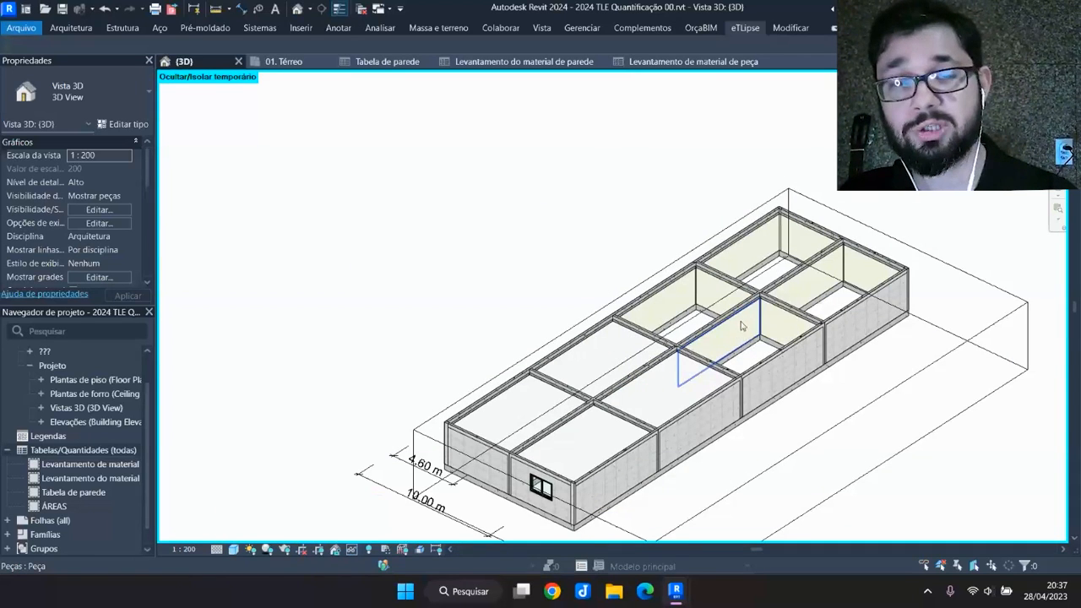
{"action": "scroll", "coordinate": [751, 340], "scroll_direction": "down", "scroll_amount": 2}
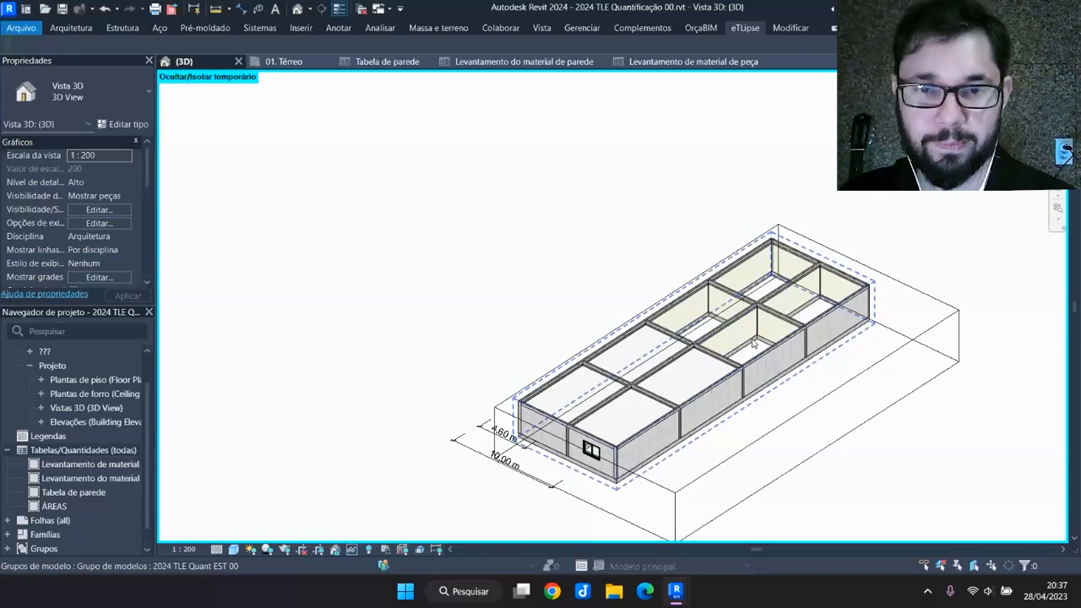
{"action": "scroll", "coordinate": [713, 346], "scroll_direction": "up", "scroll_amount": 3}
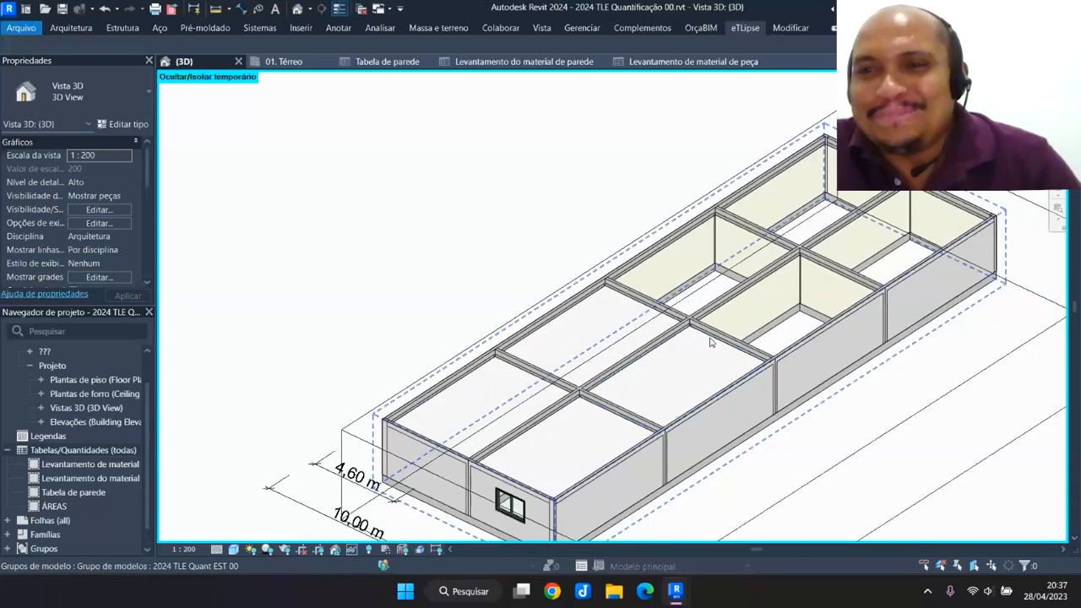
{"action": "scroll", "coordinate": [710, 341], "scroll_direction": "down", "scroll_amount": 2}
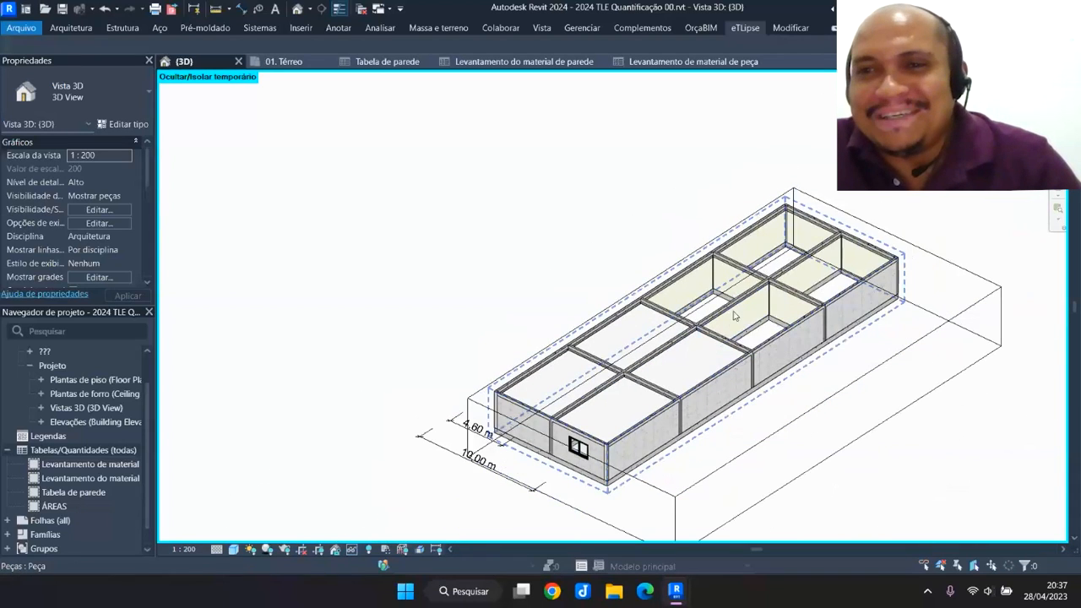
{"action": "scroll", "coordinate": [765, 315], "scroll_direction": "up", "scroll_amount": 2}
{"action": "scroll", "coordinate": [765, 315], "scroll_direction": "down", "scroll_amount": 3}
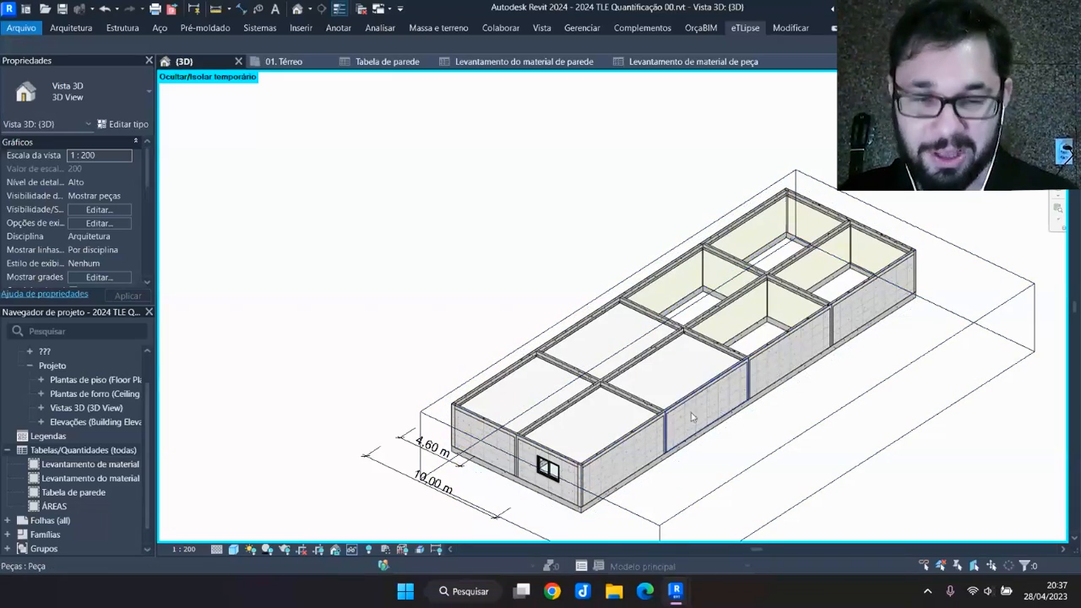
{"action": "middle_click_drag", "start_coordinate": [680, 417], "coordinate": [707, 369], "text": "shift"}
{"action": "scroll", "coordinate": [707, 370], "scroll_direction": "up", "scroll_amount": 5}
{"action": "scroll", "coordinate": [707, 370], "scroll_direction": "down", "scroll_amount": 2}
{"action": "scroll", "coordinate": [708, 369], "scroll_direction": "up", "scroll_amount": 1}
{"action": "scroll", "coordinate": [708, 354], "scroll_direction": "down", "scroll_amount": 2}
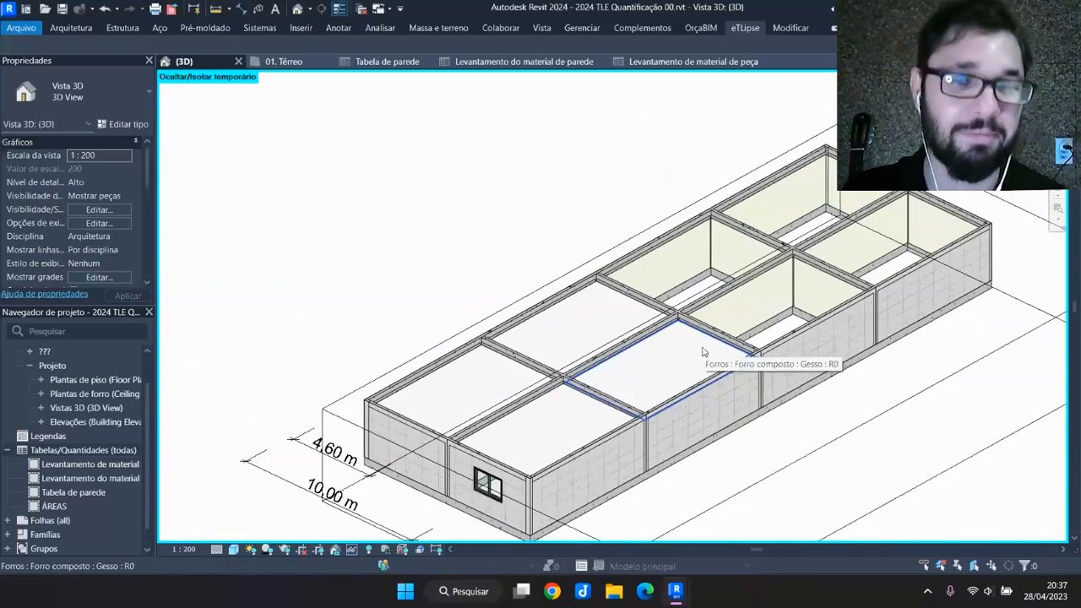
{"action": "scroll", "coordinate": [660, 375], "scroll_direction": "up", "scroll_amount": 1}
{"action": "scroll", "coordinate": [660, 376], "scroll_direction": "down", "scroll_amount": 2}
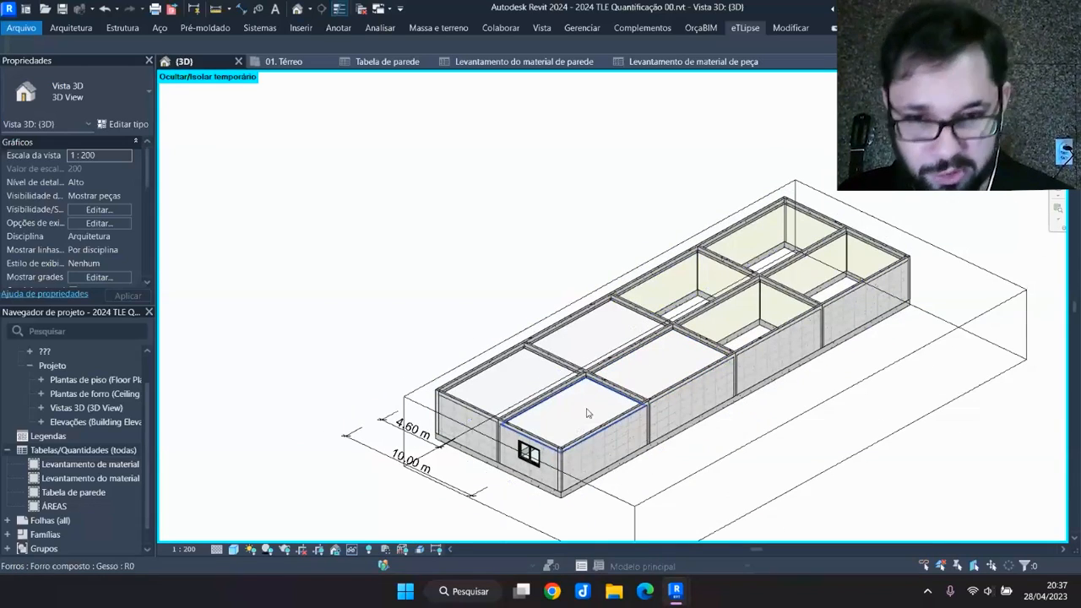
{"action": "middle_click_drag", "start_coordinate": [564, 473], "coordinate": [603, 373], "text": "shift"}
{"action": "scroll", "coordinate": [603, 373], "scroll_direction": "up", "scroll_amount": 1}
{"action": "scroll", "coordinate": [736, 339], "scroll_direction": "down", "scroll_amount": 2}
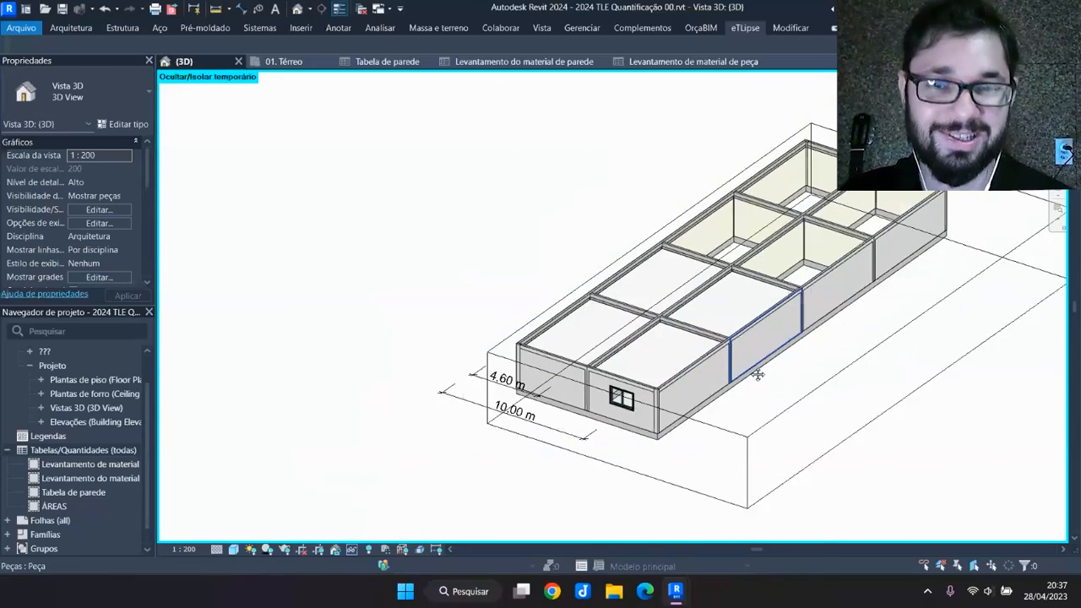
{"action": "middle_click_drag", "start_coordinate": [755, 370], "coordinate": [753, 396]}
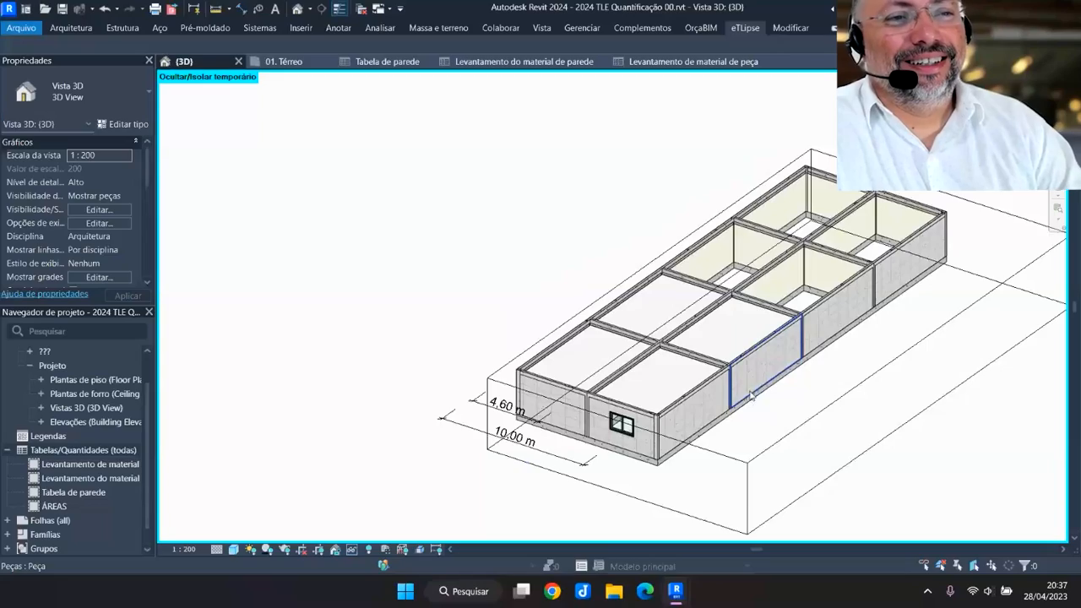